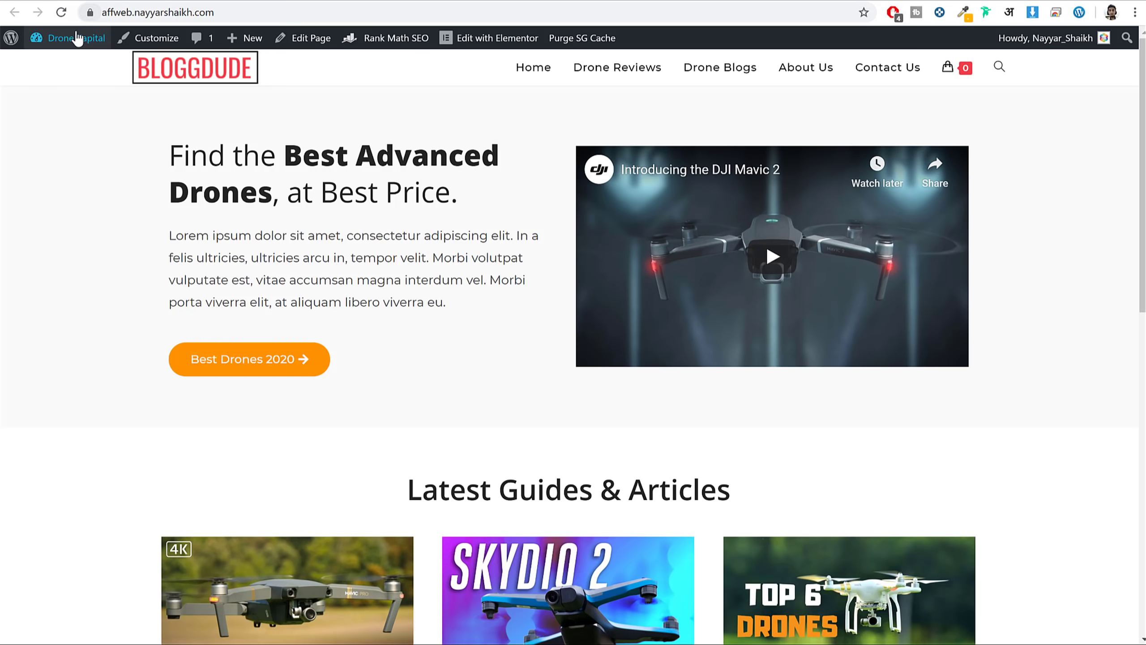
Look over the drone review site's homepage, then open a new browser tab.
mouse_move(76, 38)
scroll(993, 456, down, 15)
scroll(992, 456, up, 15)
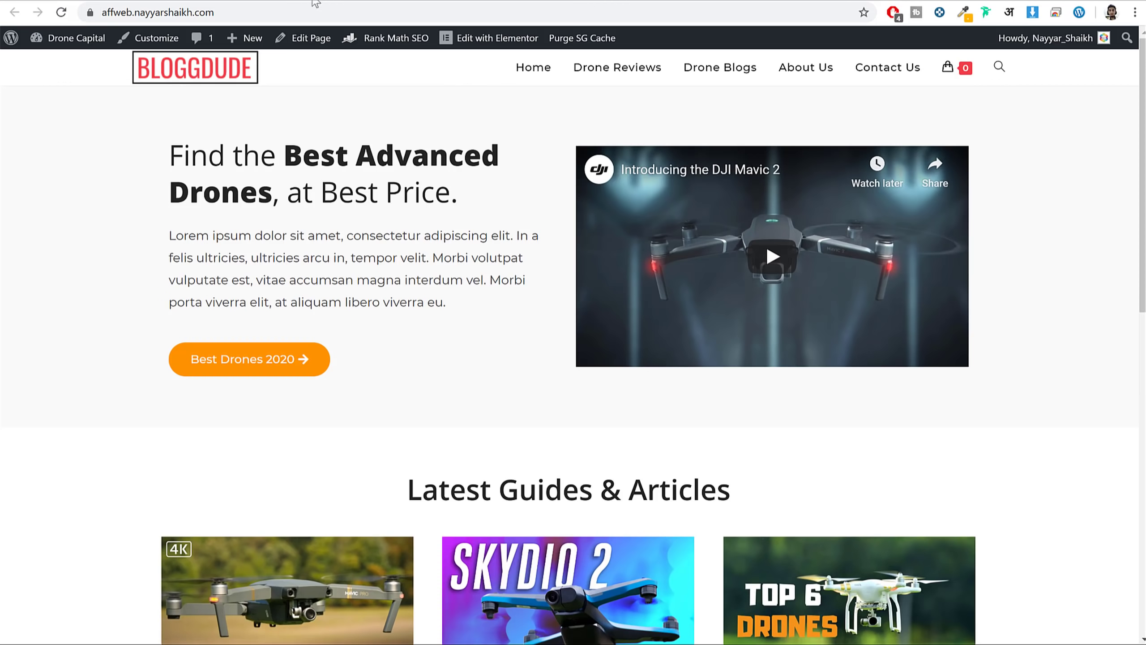
key(ctrl+t)
Open the YouTube channel and search for the creator's free website tutorials.
text(y)
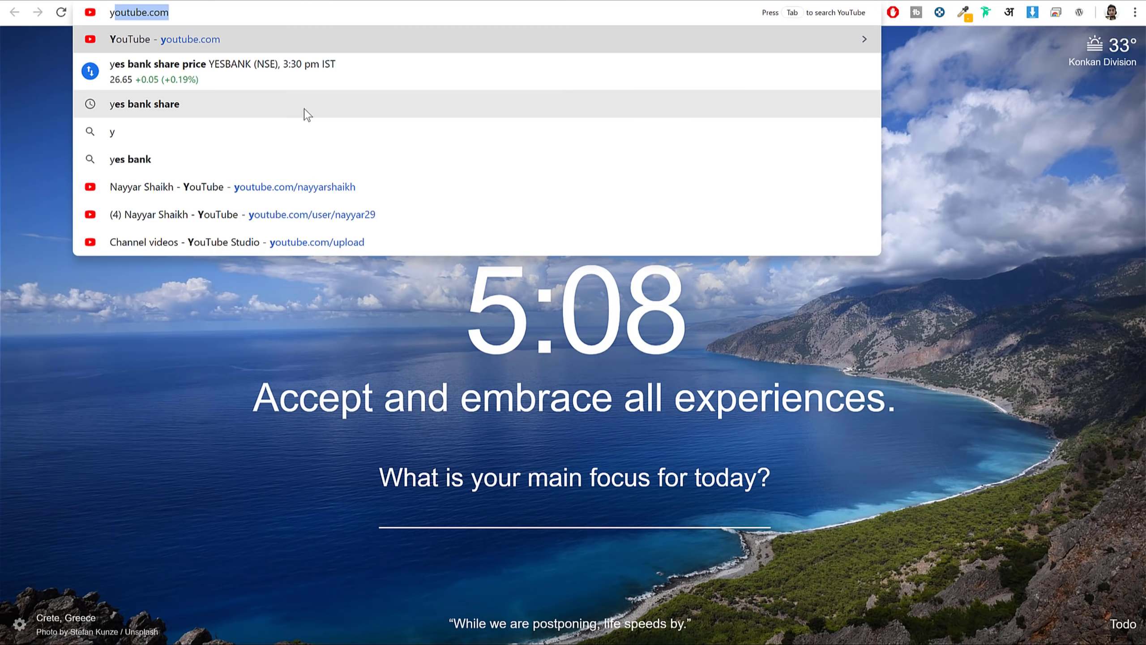
click(350, 185)
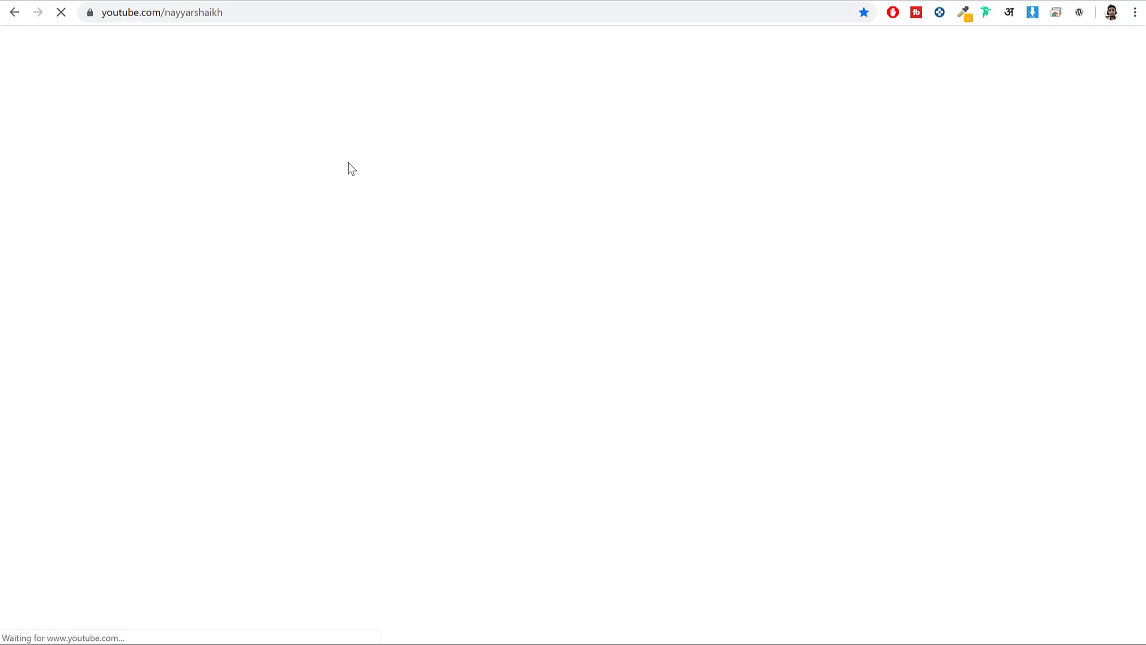
click(437, 47)
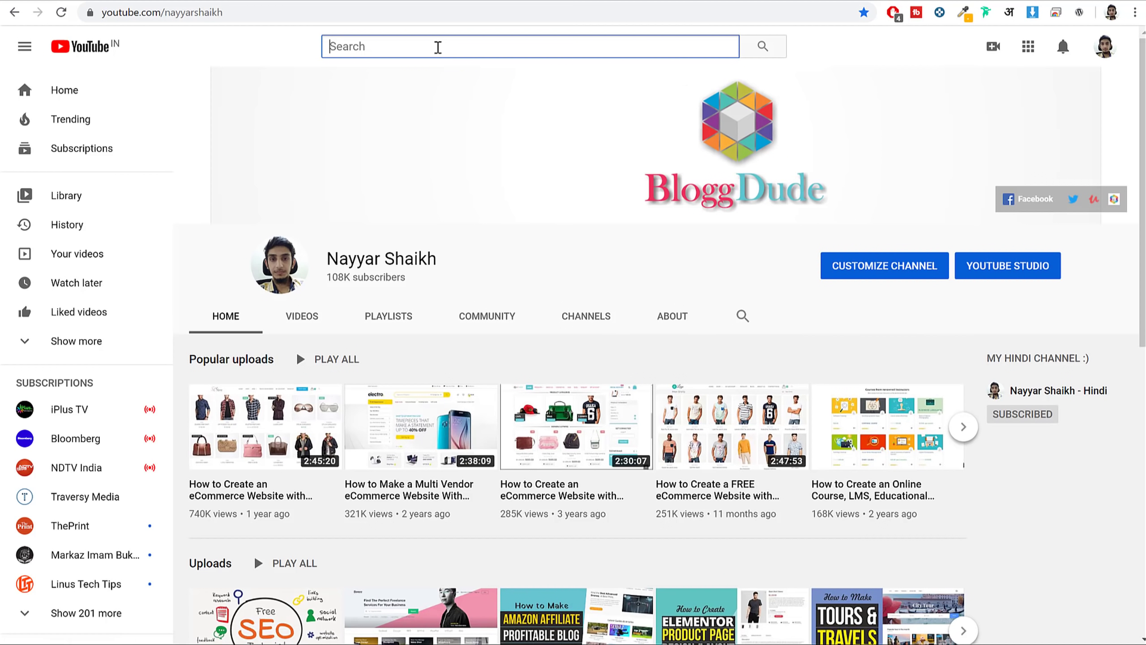
text(nayyar)
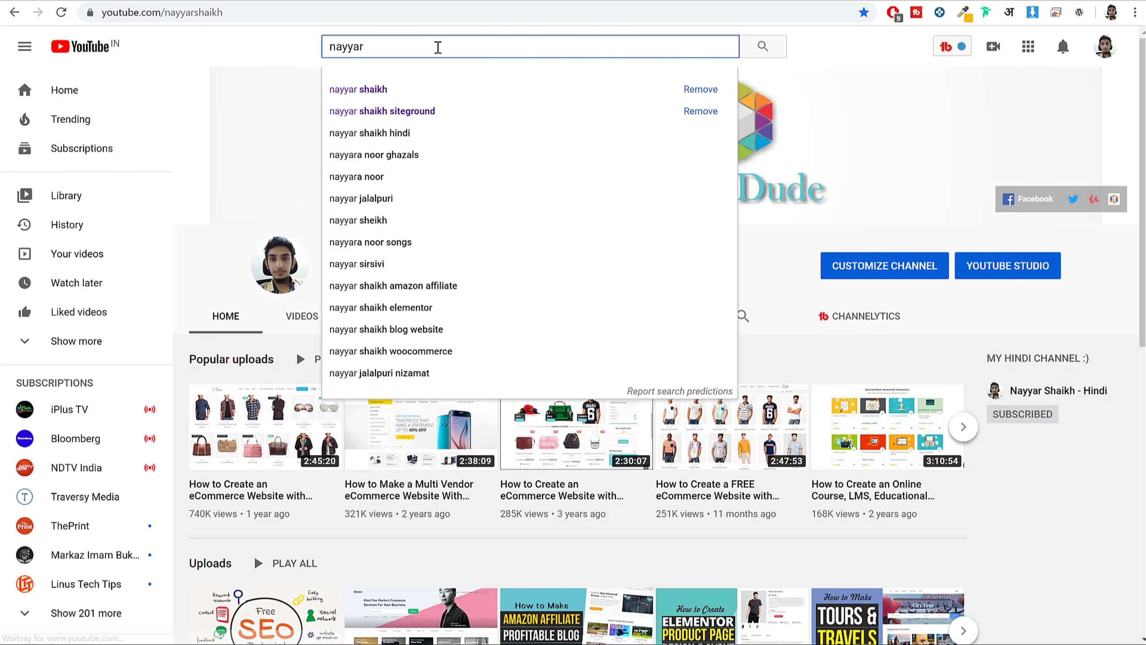
text( shaikh f)
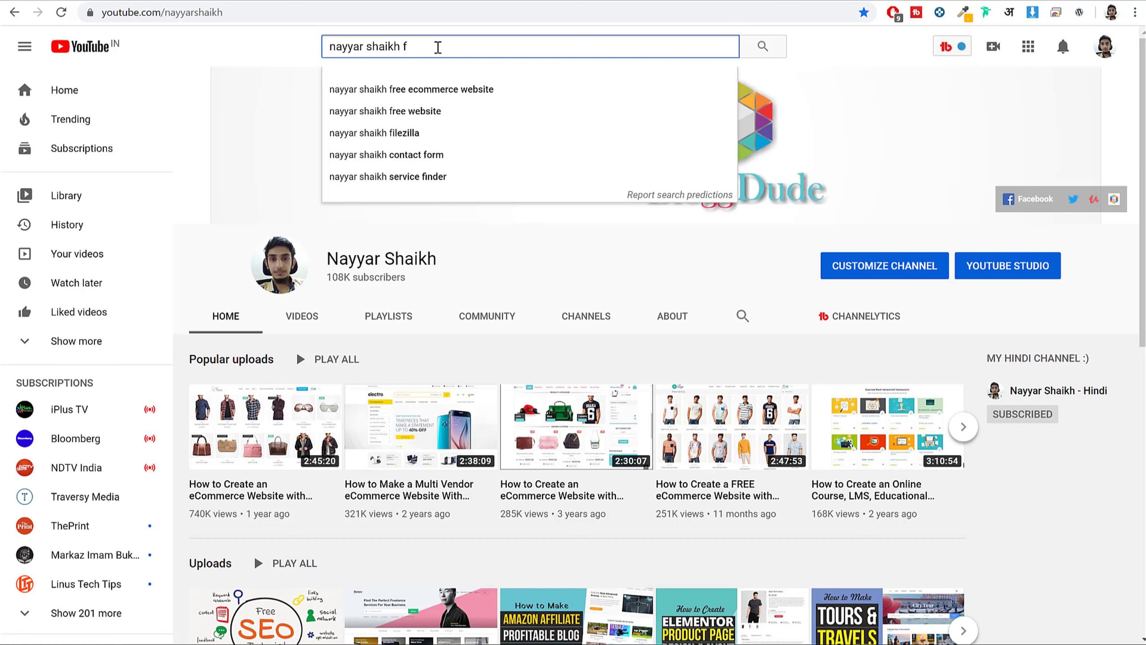
key(BackSpace)
text(de)
key(BackSpace)
key(BackSpace)
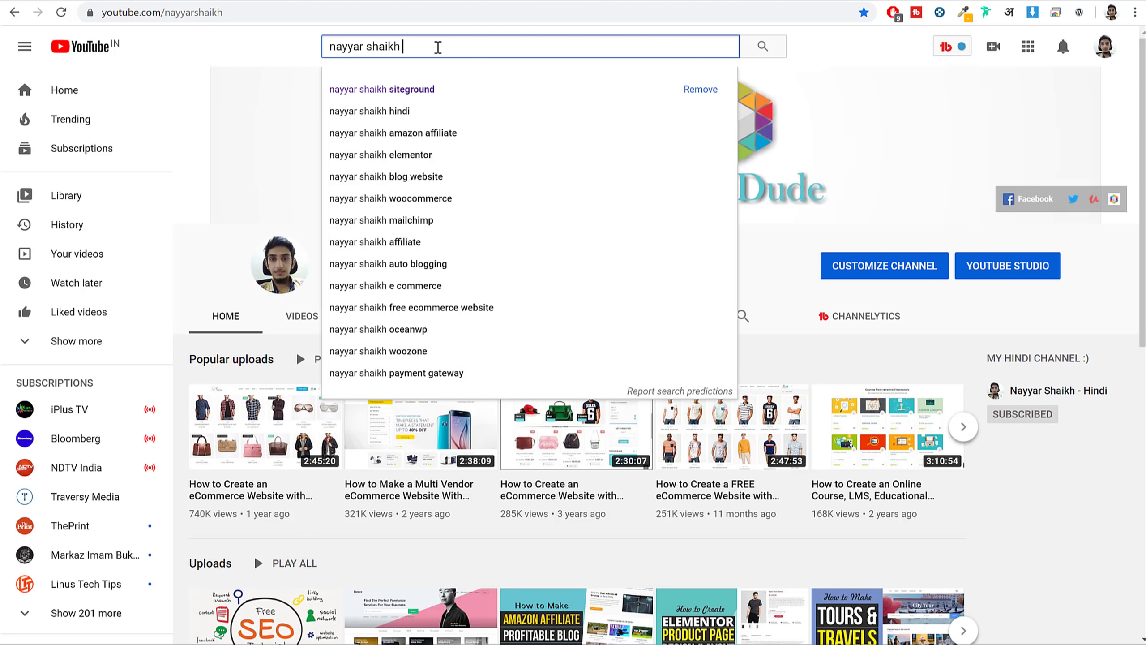
text(free)
key(Return)
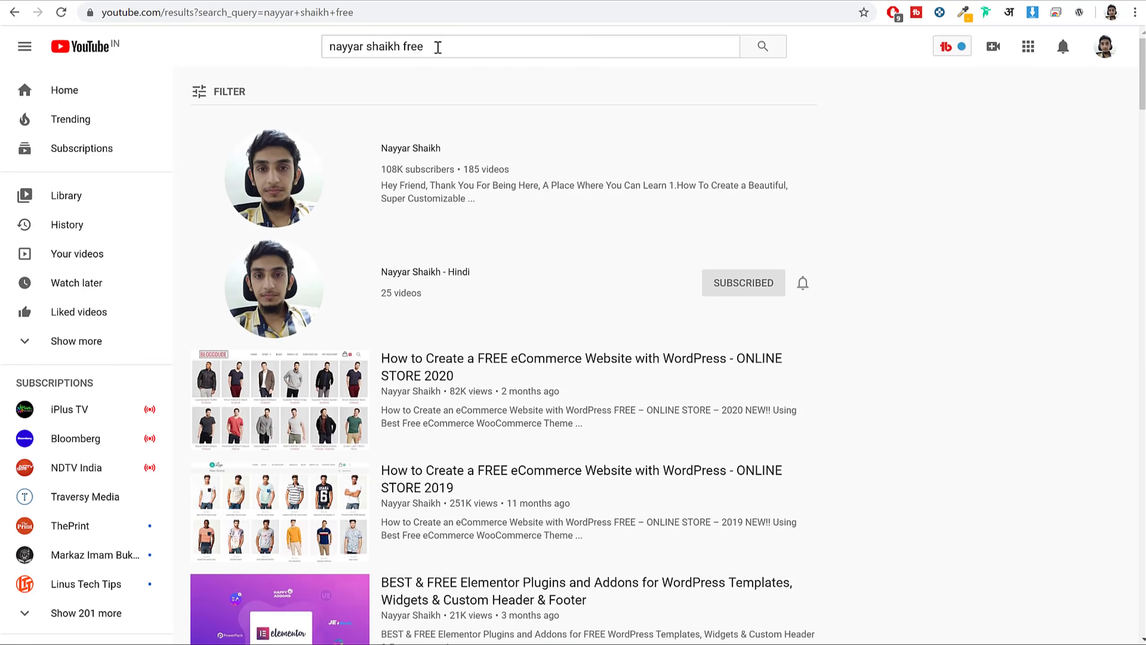
Browse the search results, then go back to the drone website tab.
scroll(790, 276, down, 3)
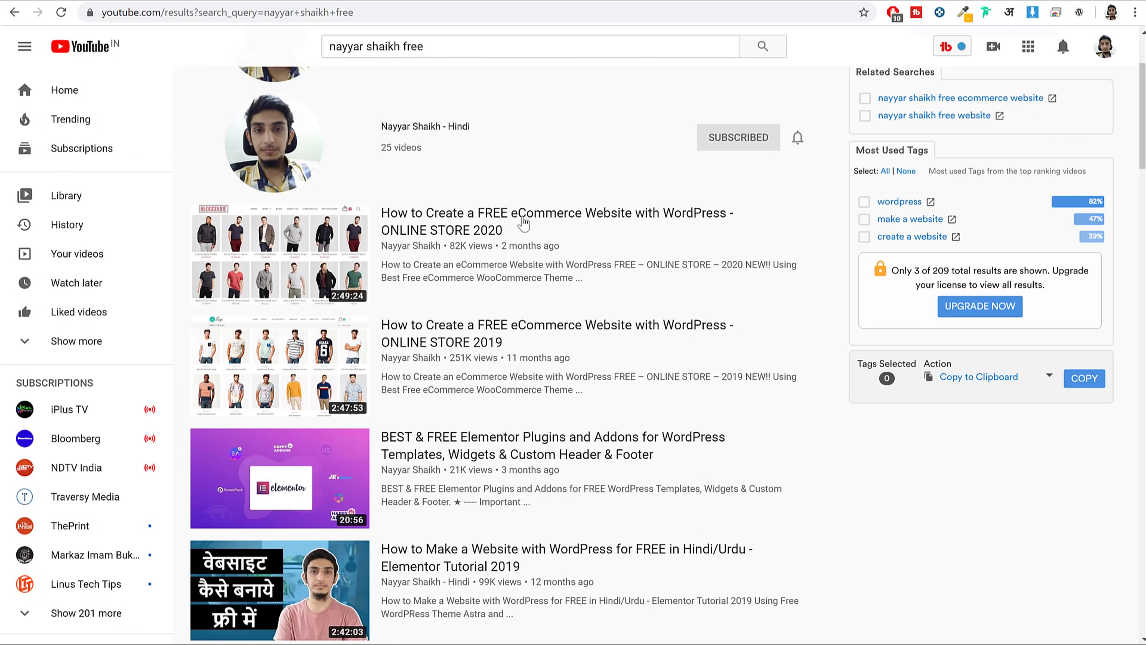
scroll(248, 401, down, 5)
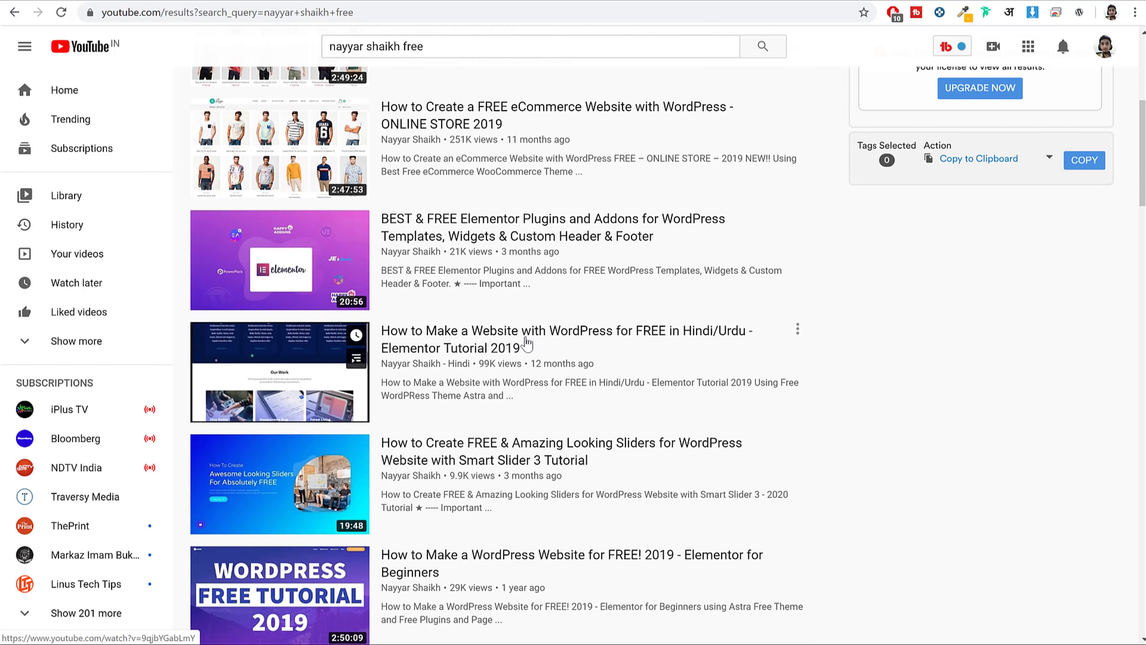
scroll(555, 384, down, 20)
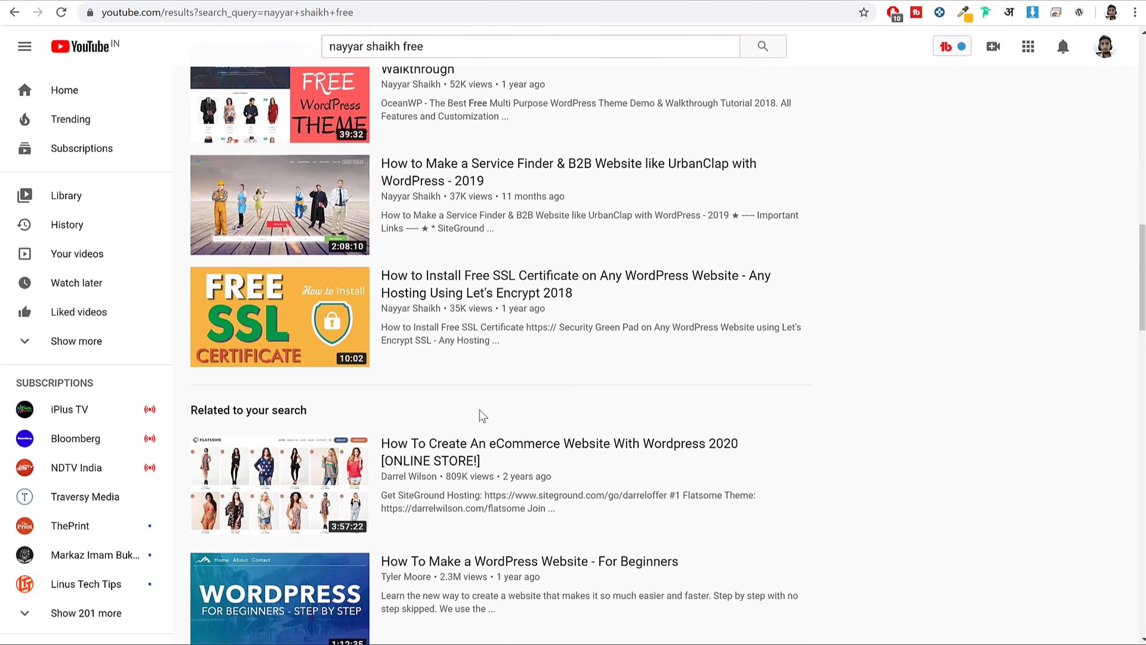
scroll(564, 510, up, 20)
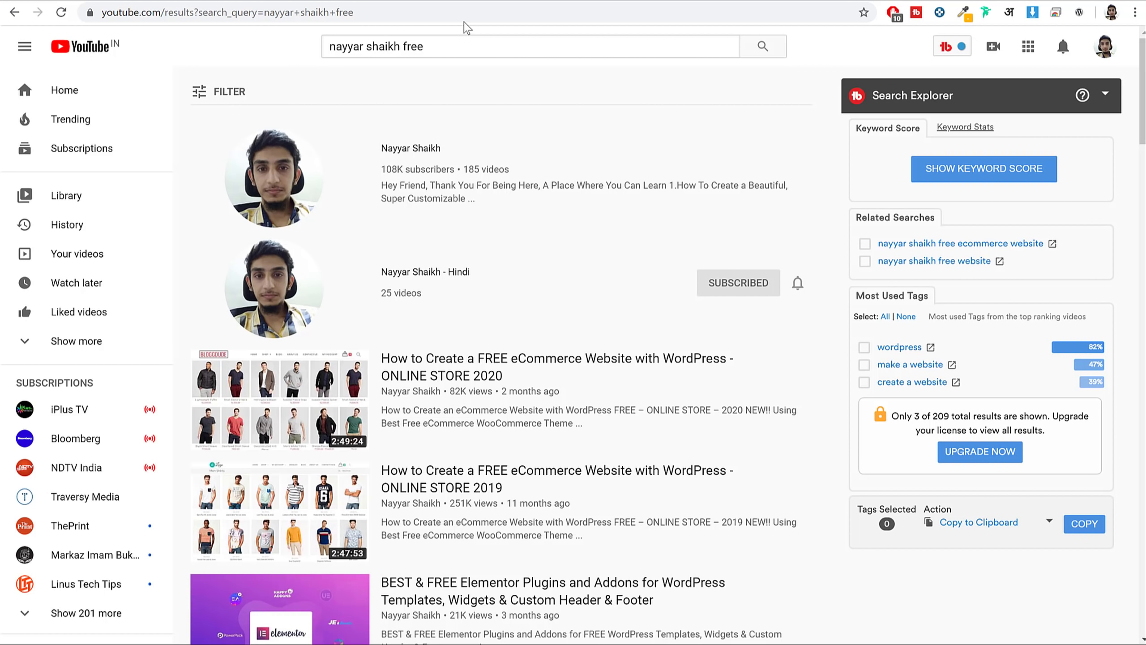
click(465, 49)
click(822, 65)
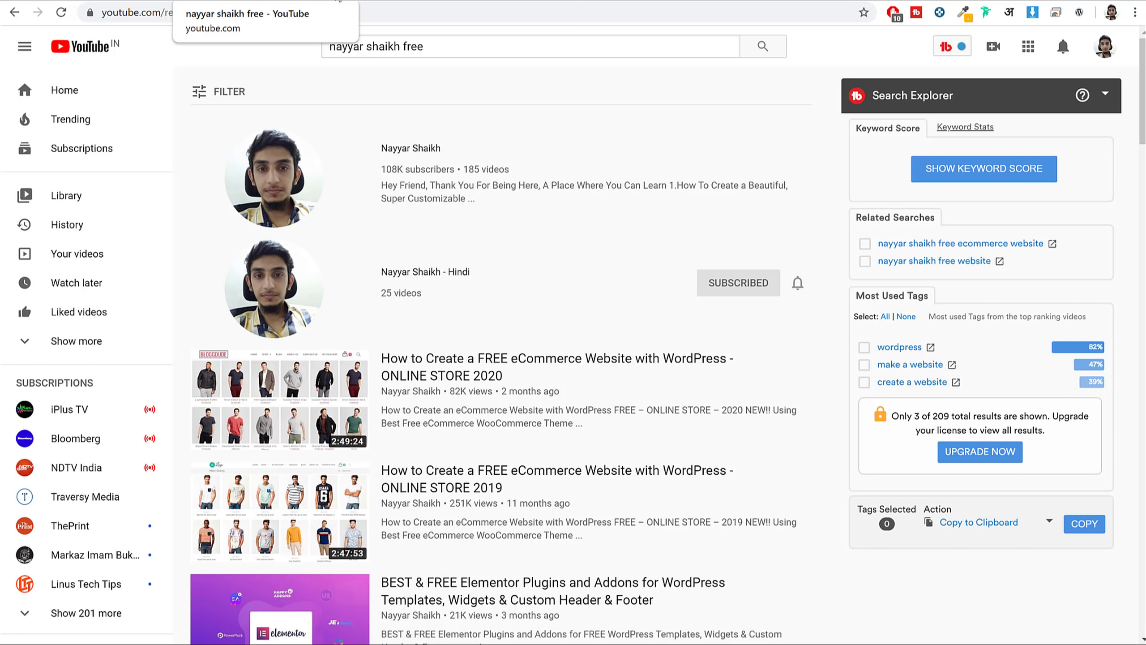
click(363, 4)
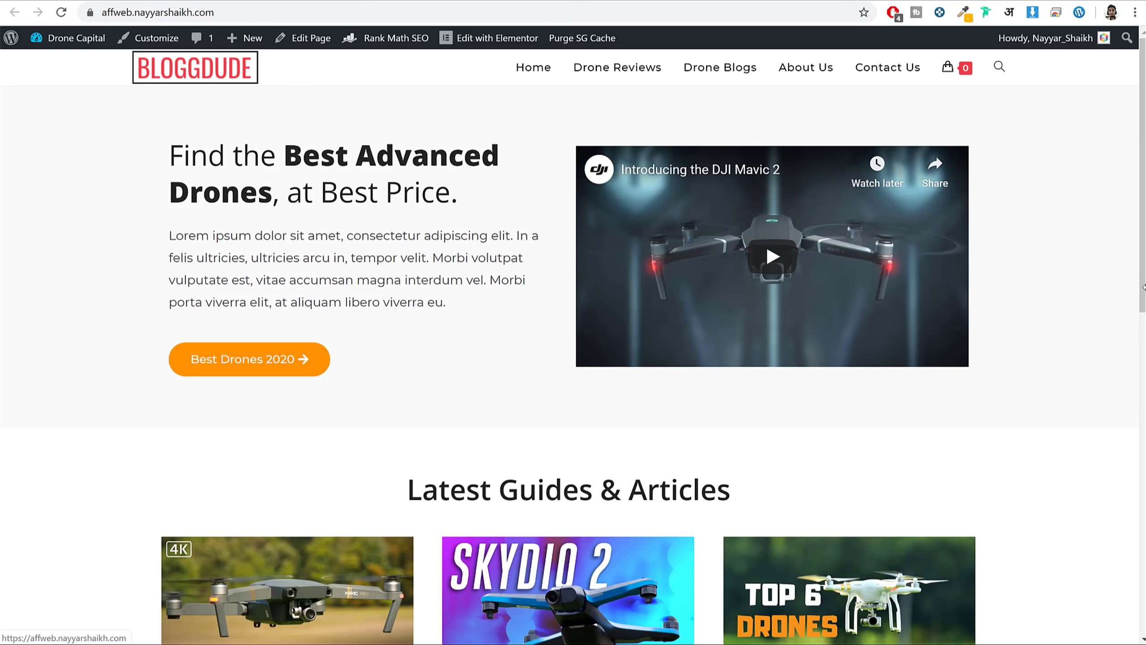
From the Dashboard, go to Plugins > Add New and search for 'seo'.
click(32, 47)
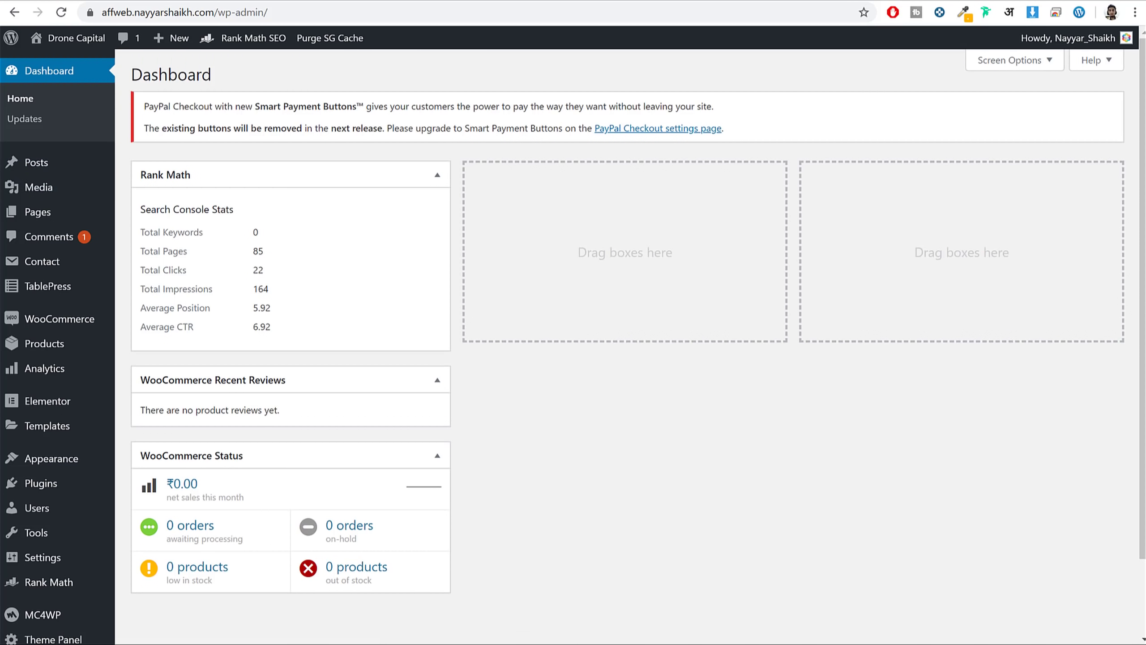
scroll(60, 298, down, 2)
mouse_move(58, 405)
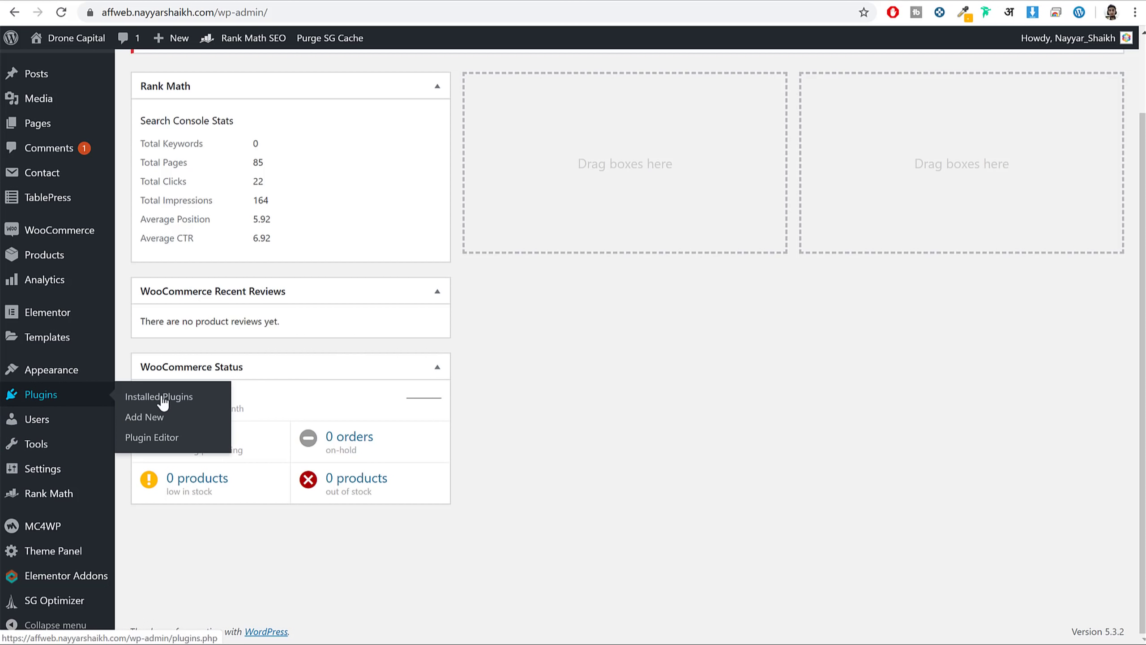
click(158, 419)
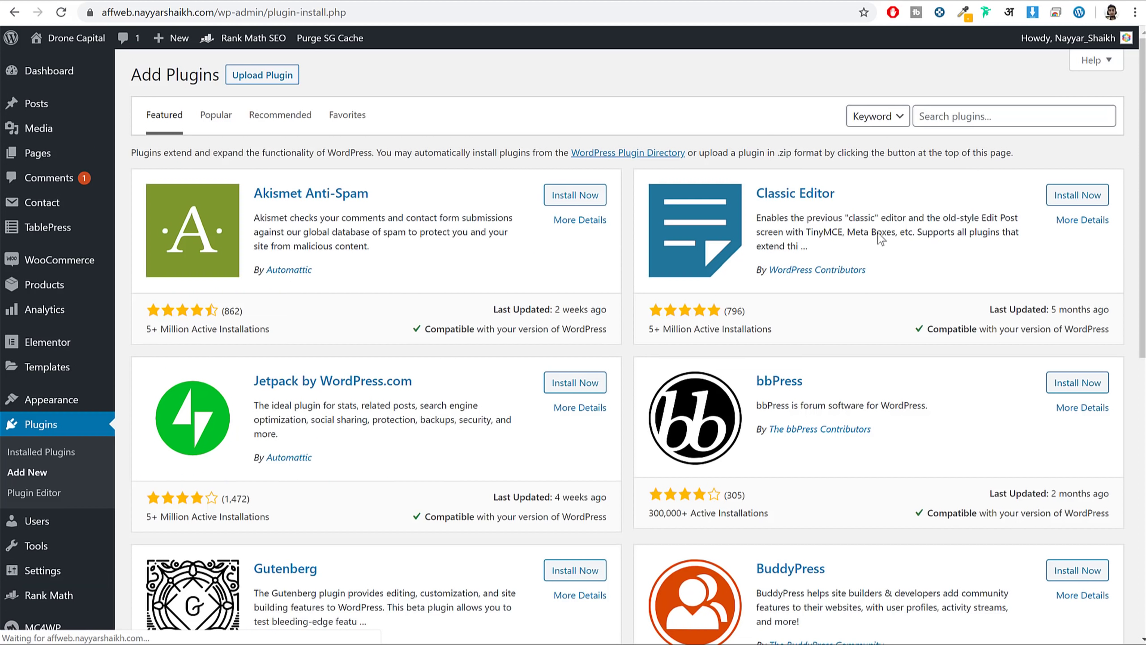
click(982, 117)
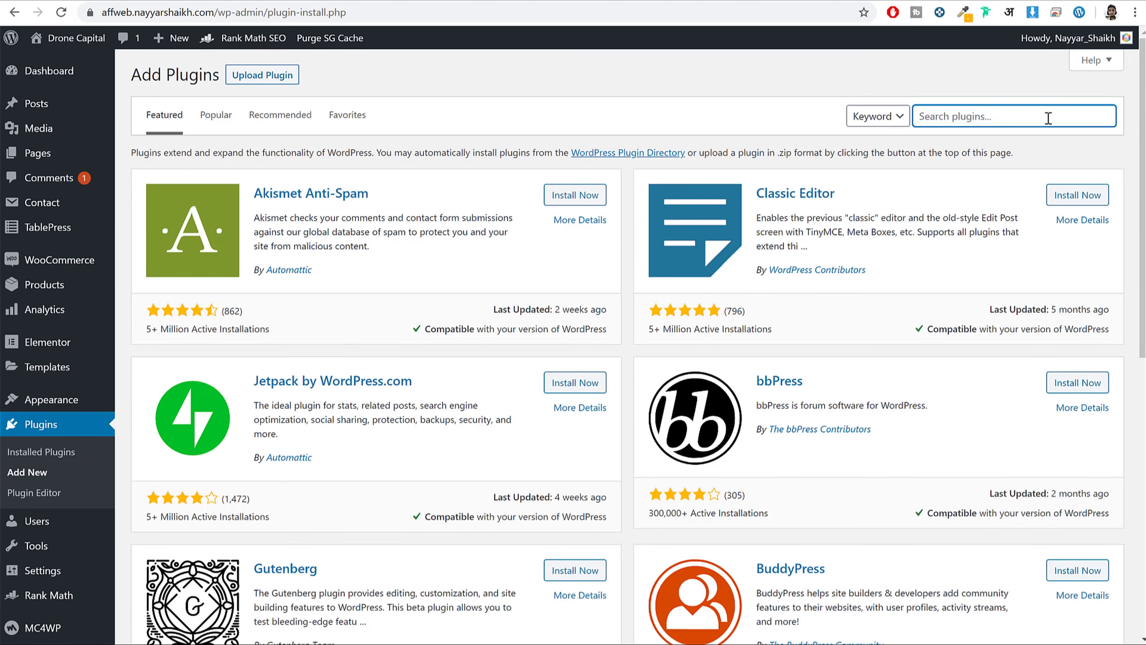
text(seo)
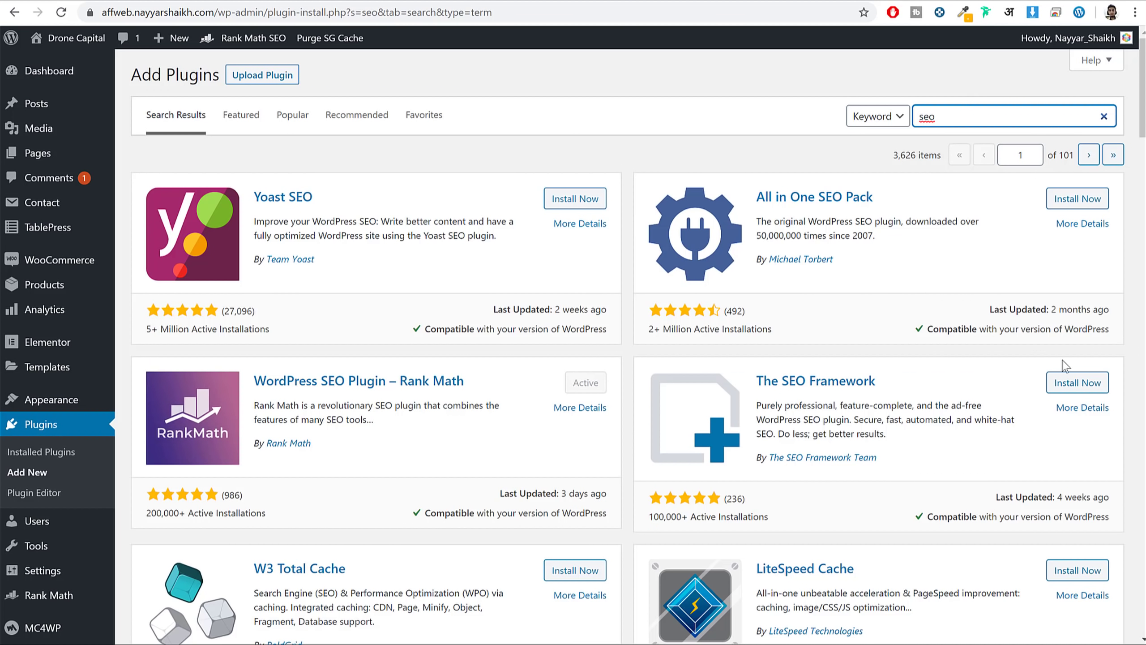
Review the Yoast SEO, All in One SEO Pack and Rank Math results.
scroll(1071, 380, down, 2)
scroll(1071, 379, down, 15)
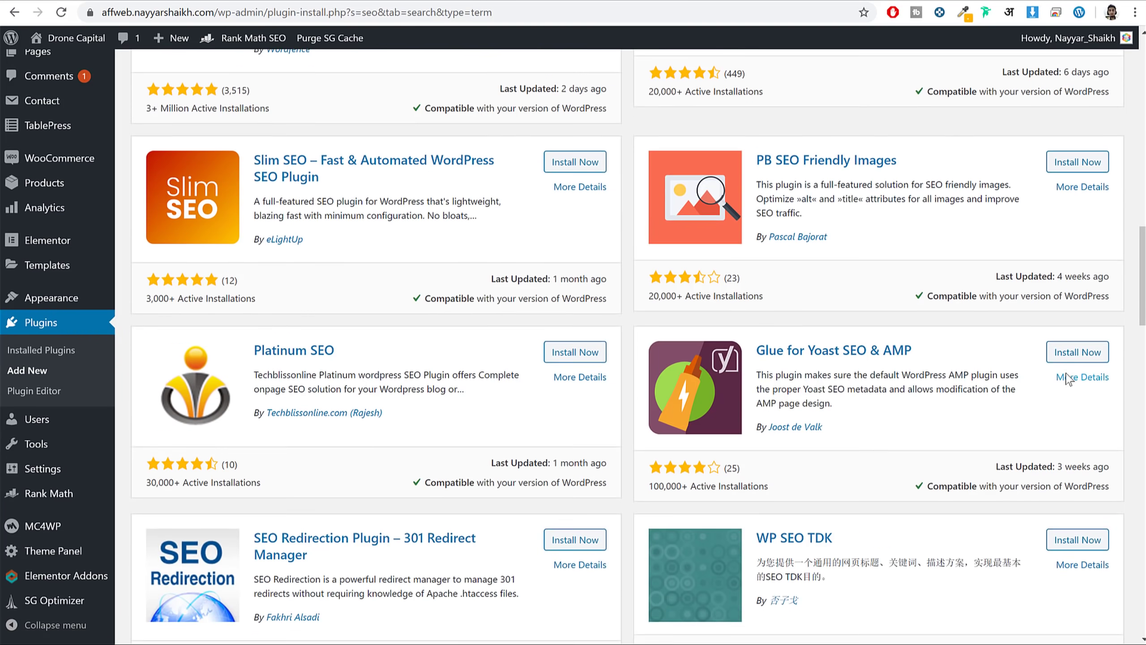
scroll(1064, 377, up, 17)
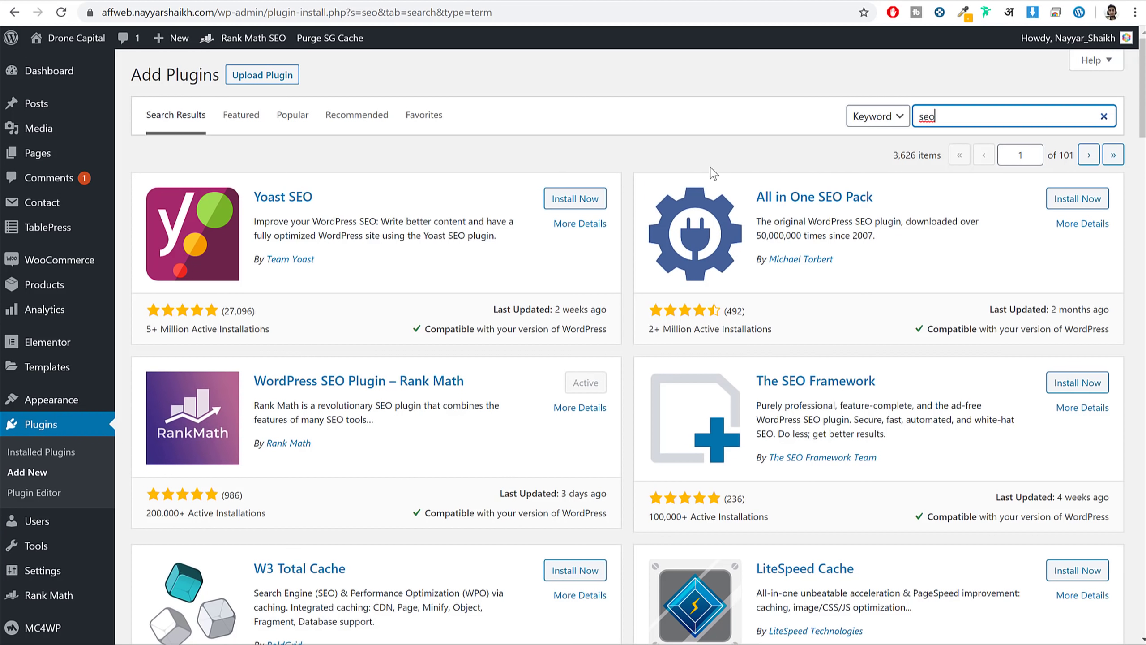
drag(321, 198, 253, 197)
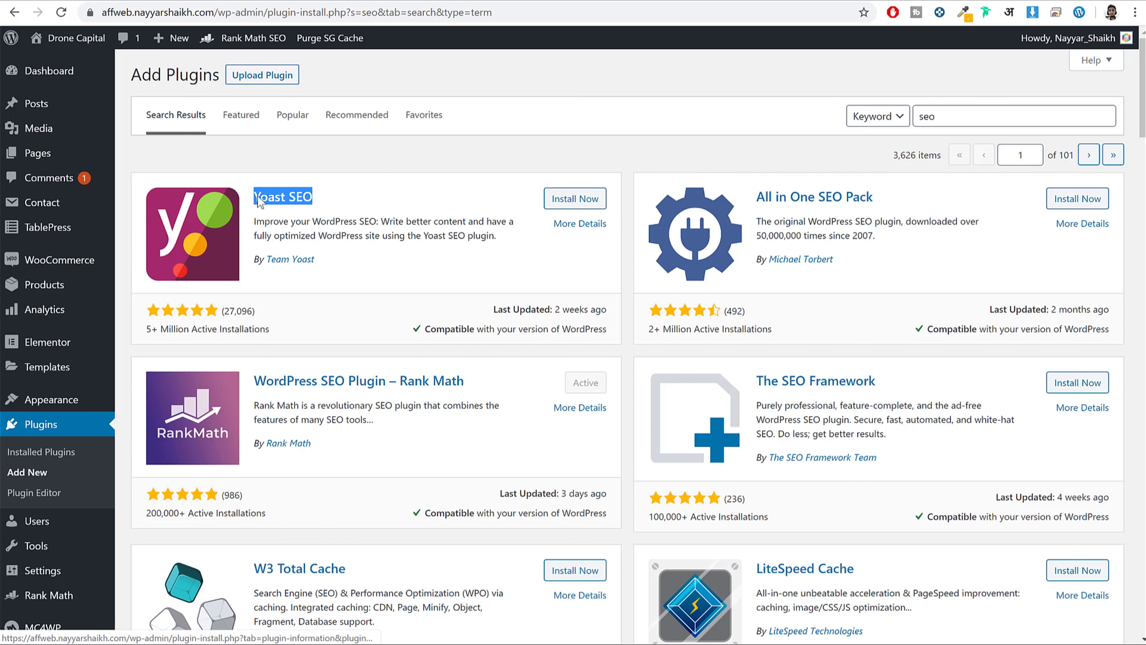
click(388, 160)
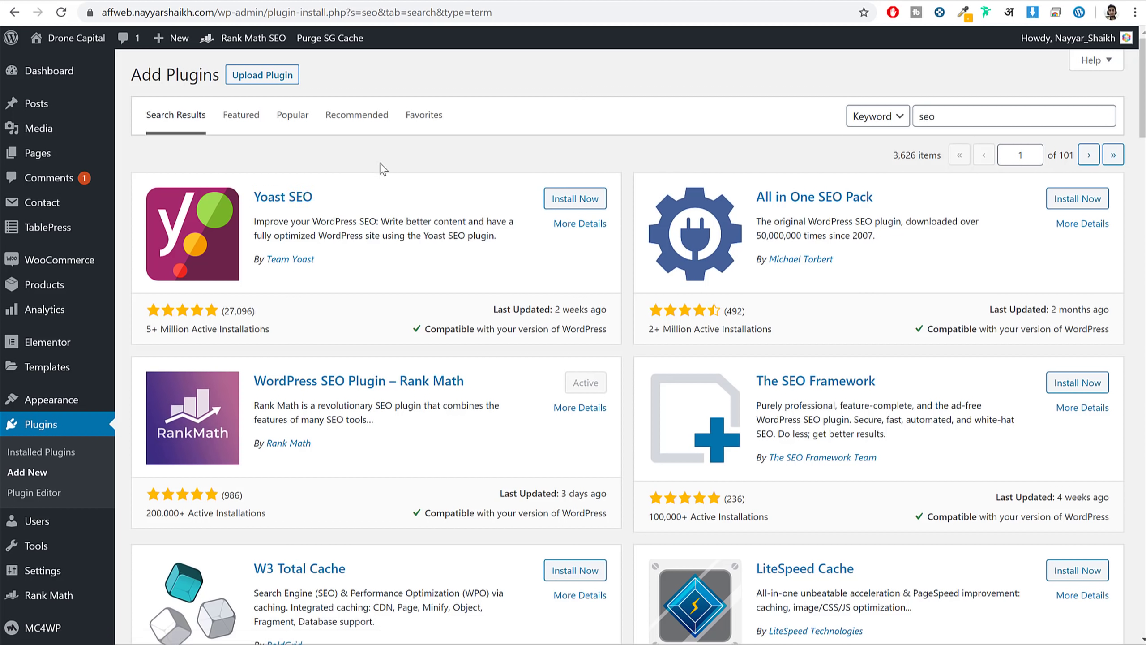
drag(220, 334, 156, 339)
click(171, 338)
drag(912, 217, 857, 627)
click(859, 222)
drag(468, 383, 343, 404)
click(353, 412)
Open the Rank Math dashboard and launch its setup wizard.
scroll(50, 280, down, 10)
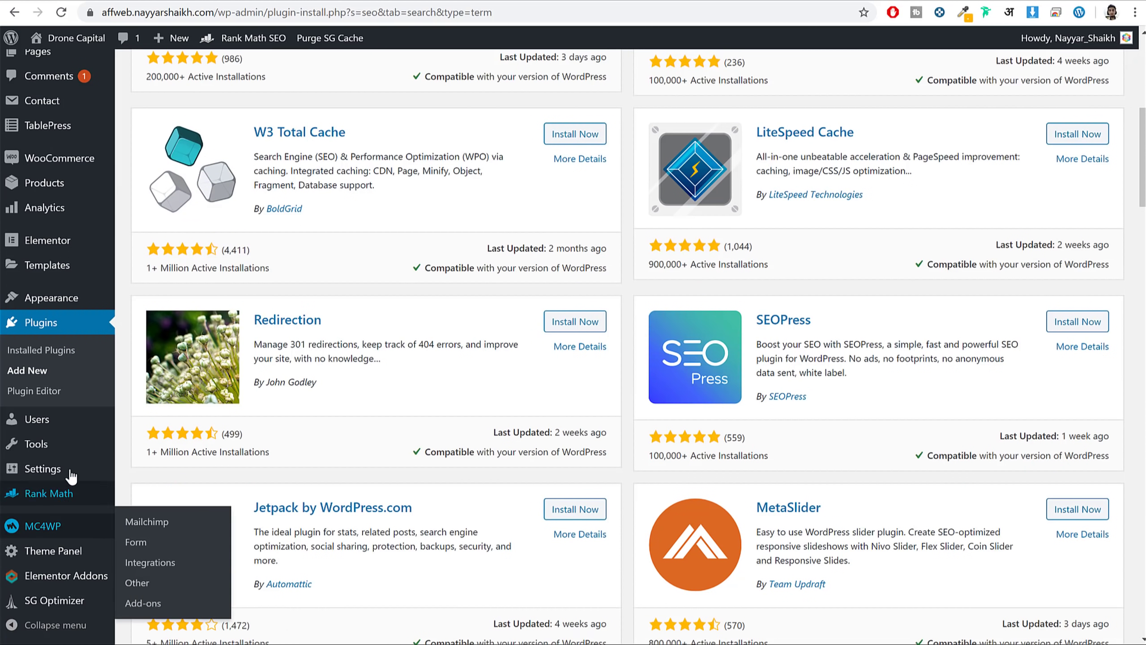
mouse_move(63, 495)
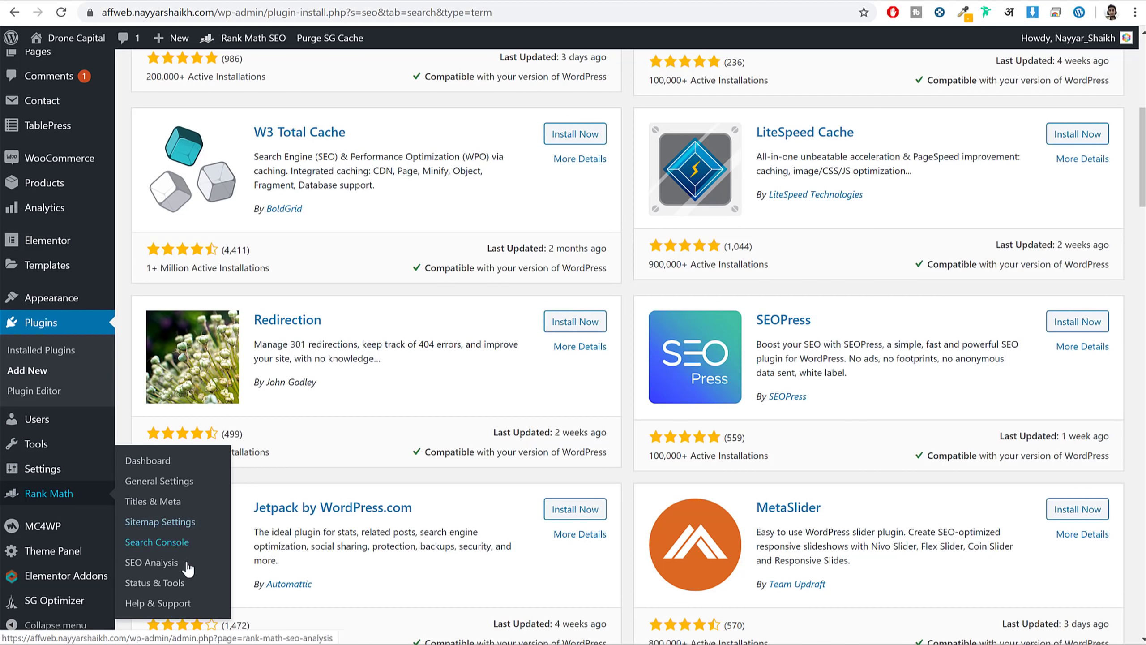
click(152, 464)
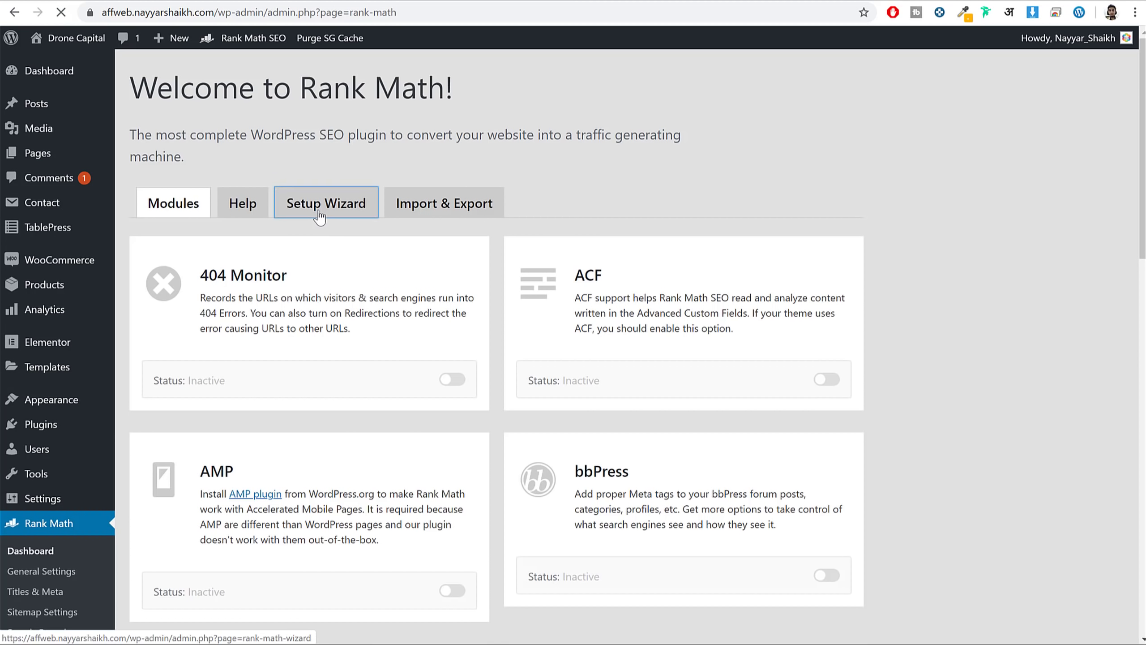
click(320, 204)
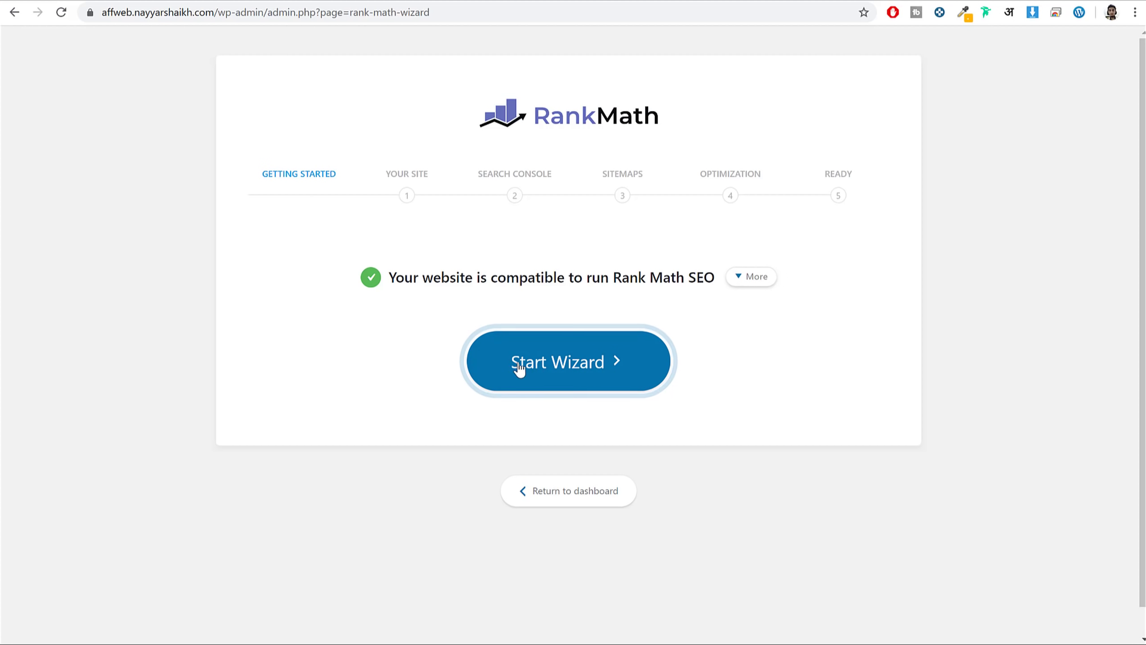
Review the compatibility check and PHP version, collapse the details, and start the wizard.
drag(403, 277, 672, 278)
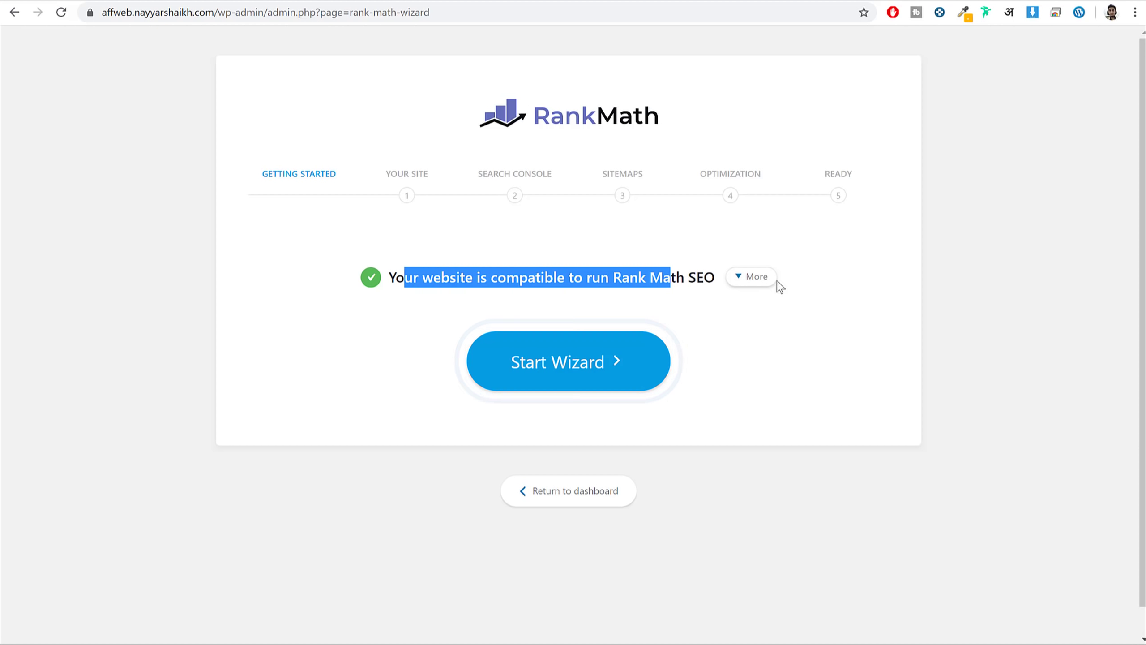
click(751, 281)
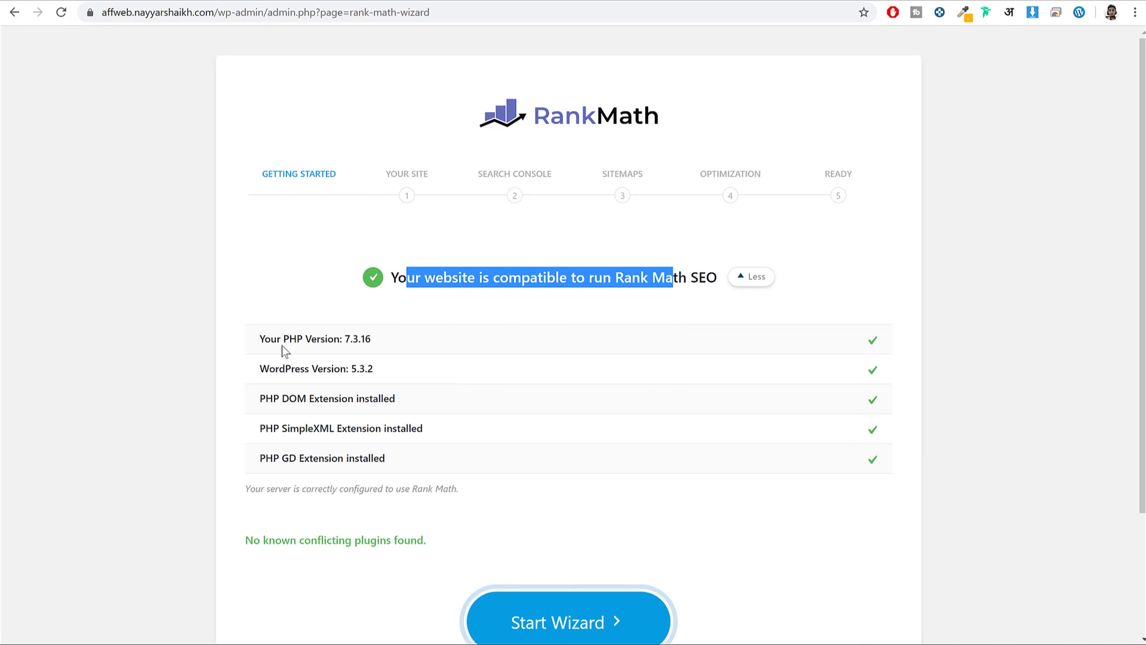
drag(274, 334, 429, 337)
click(426, 342)
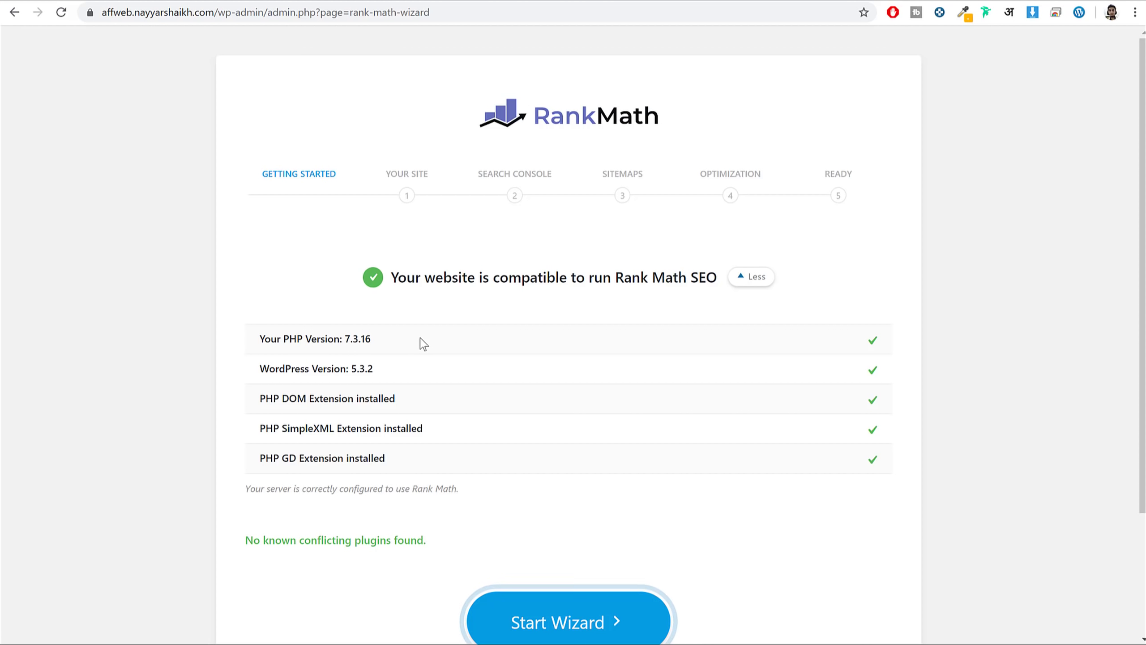
triple_click(307, 339)
click(393, 357)
click(744, 278)
click(635, 349)
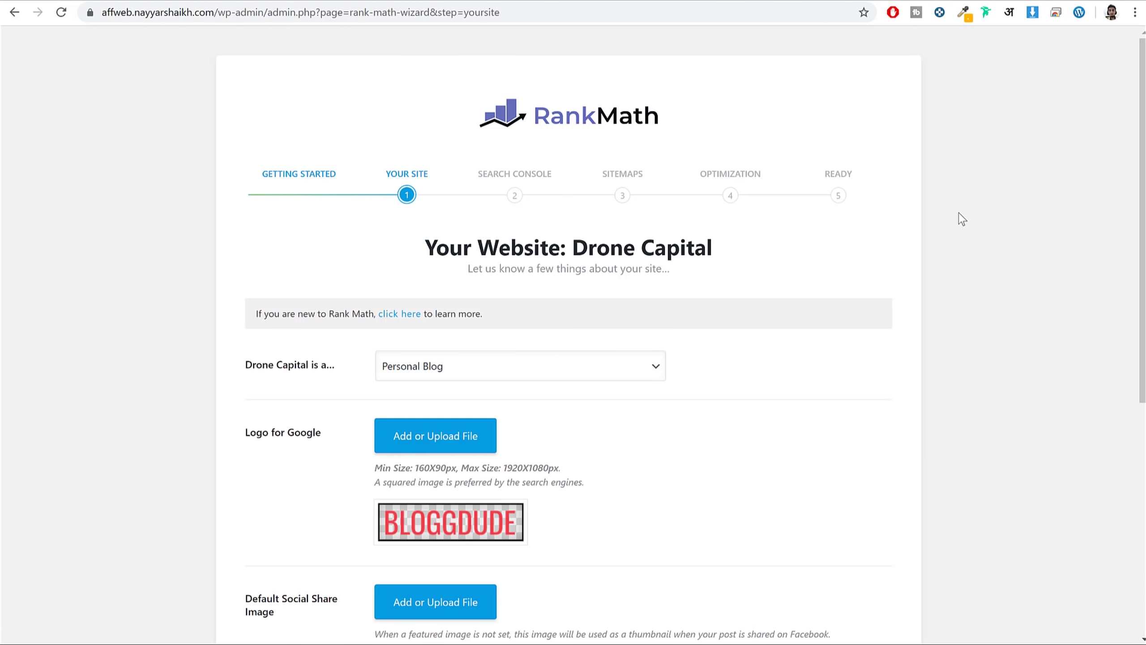
Keep Personal Blog as Drone Capital's site type.
scroll(1008, 221, down, 3)
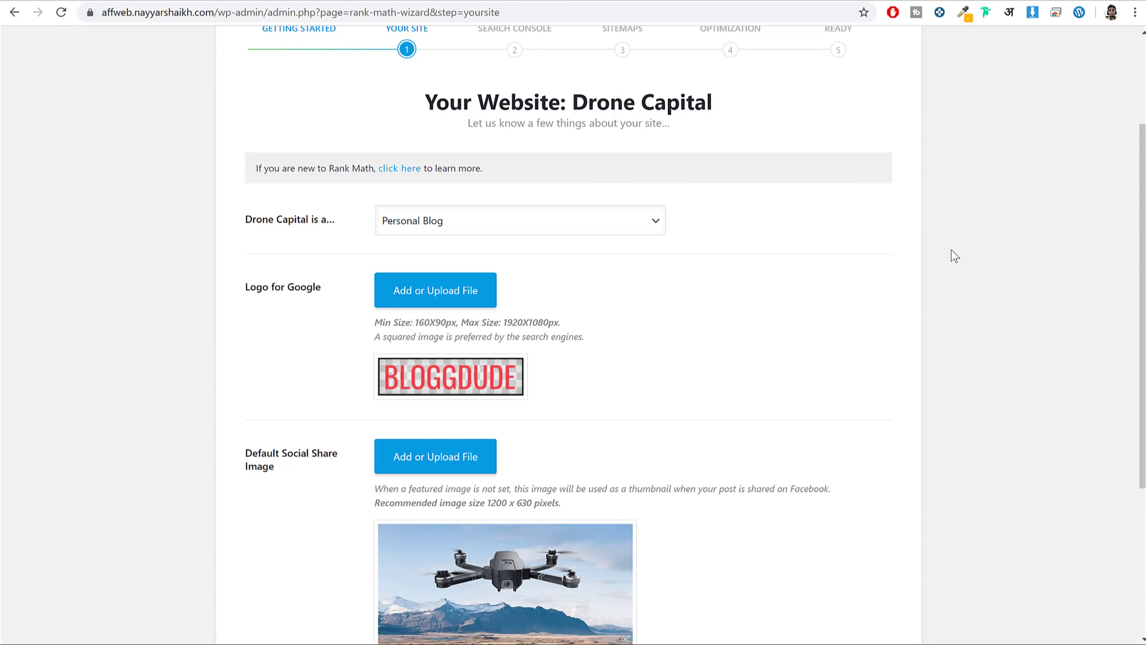
drag(246, 222, 320, 223)
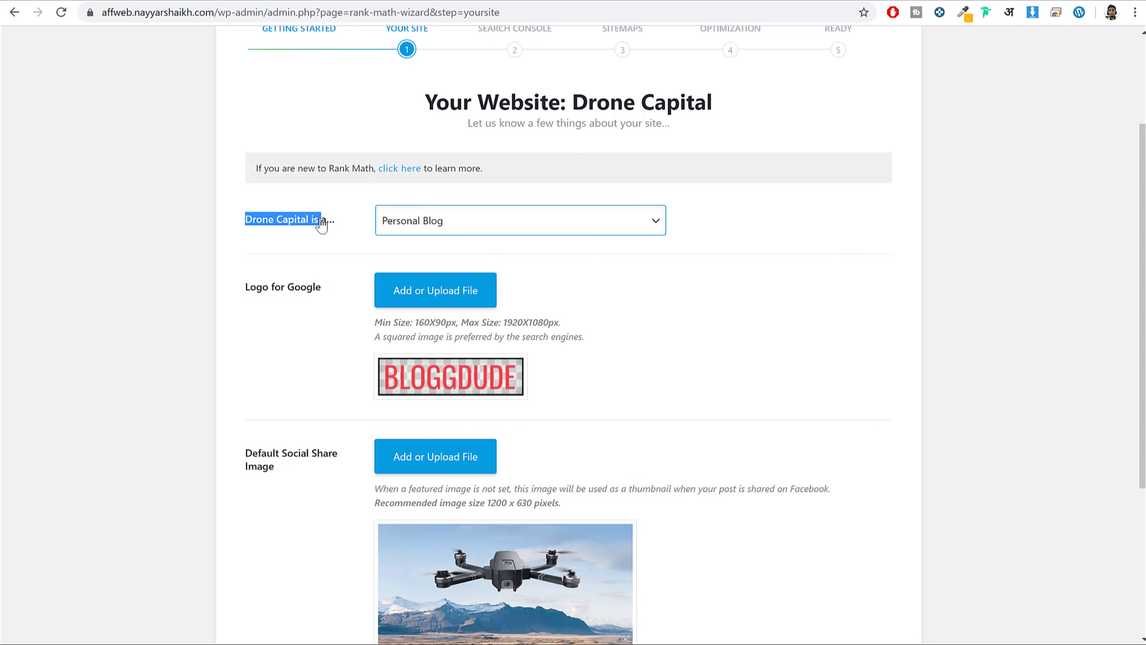
click(398, 223)
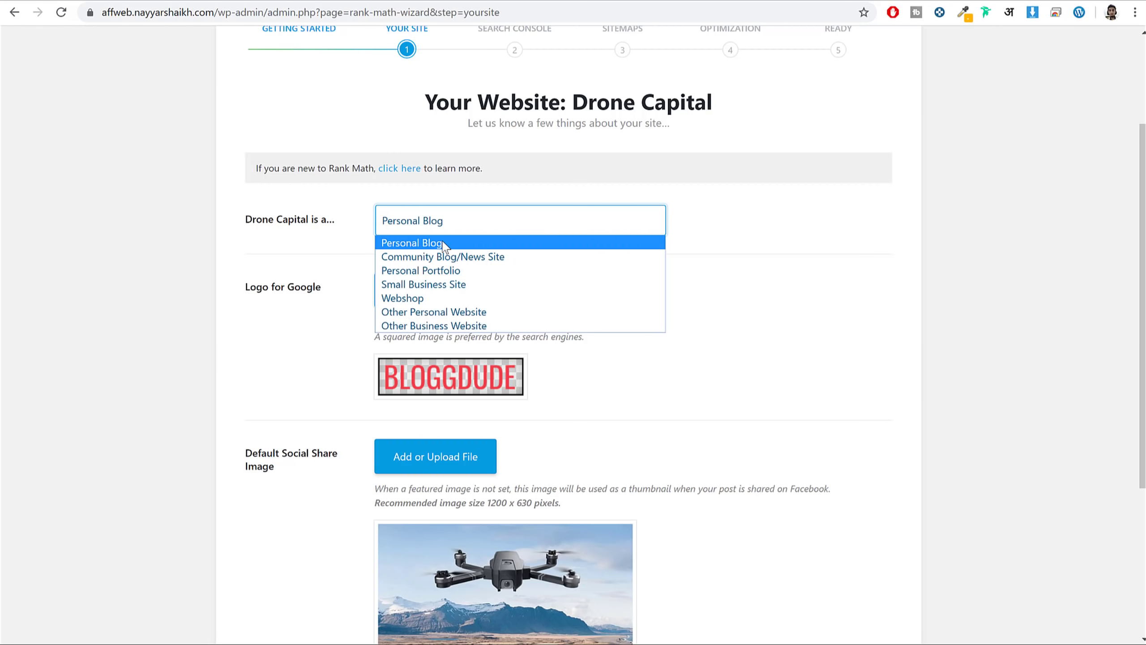
click(452, 244)
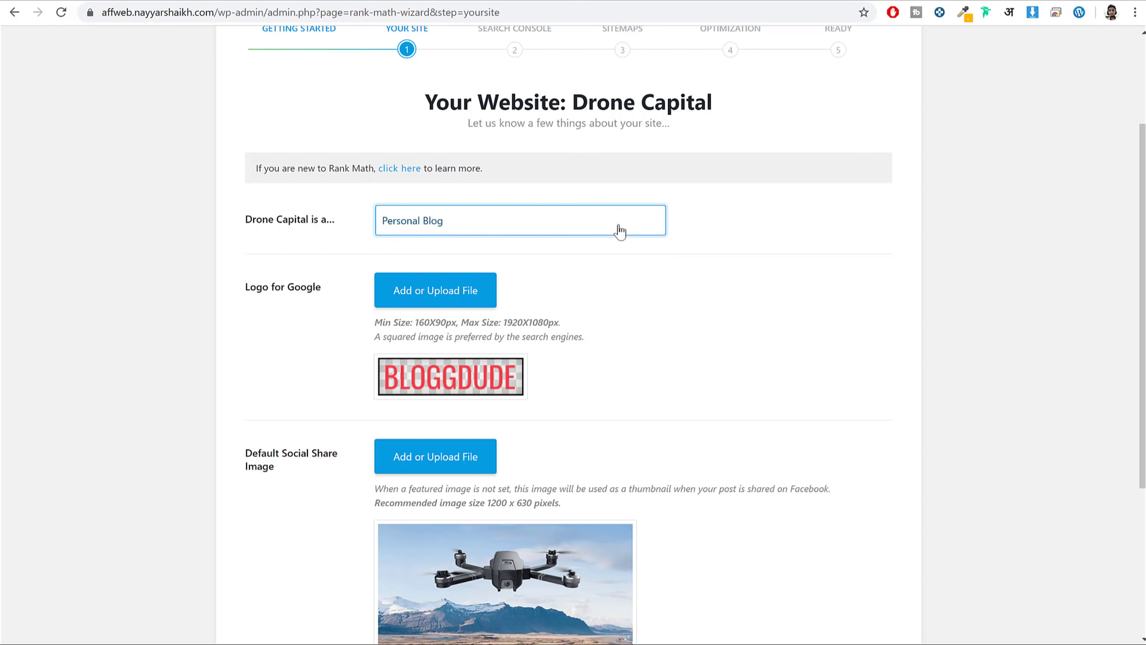
click(532, 224)
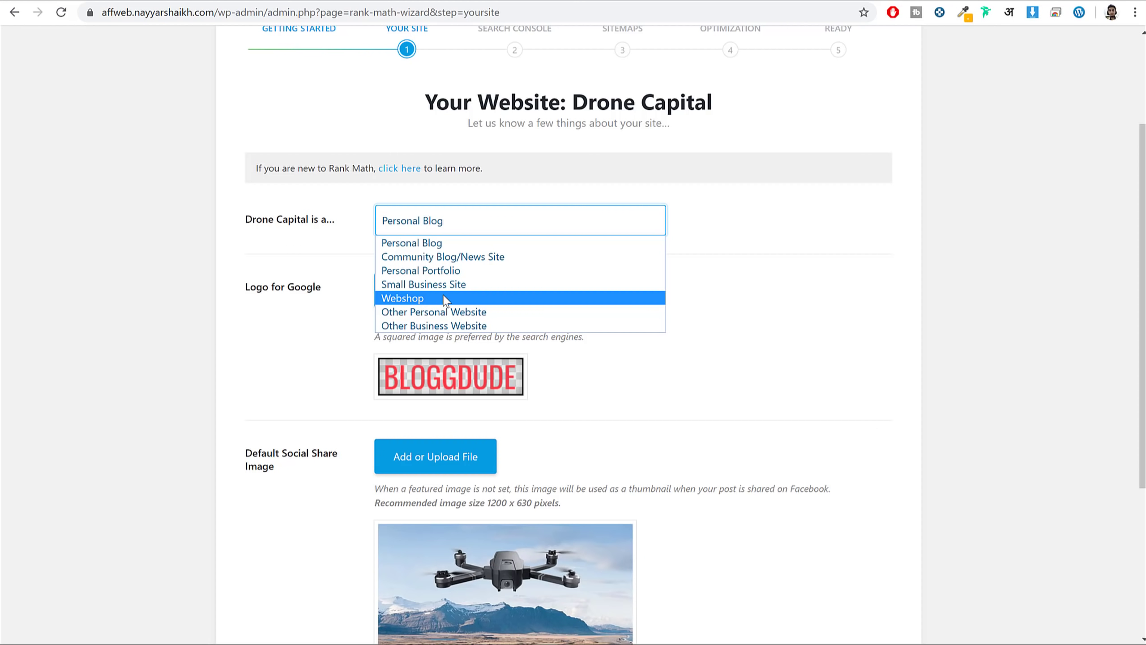
click(429, 244)
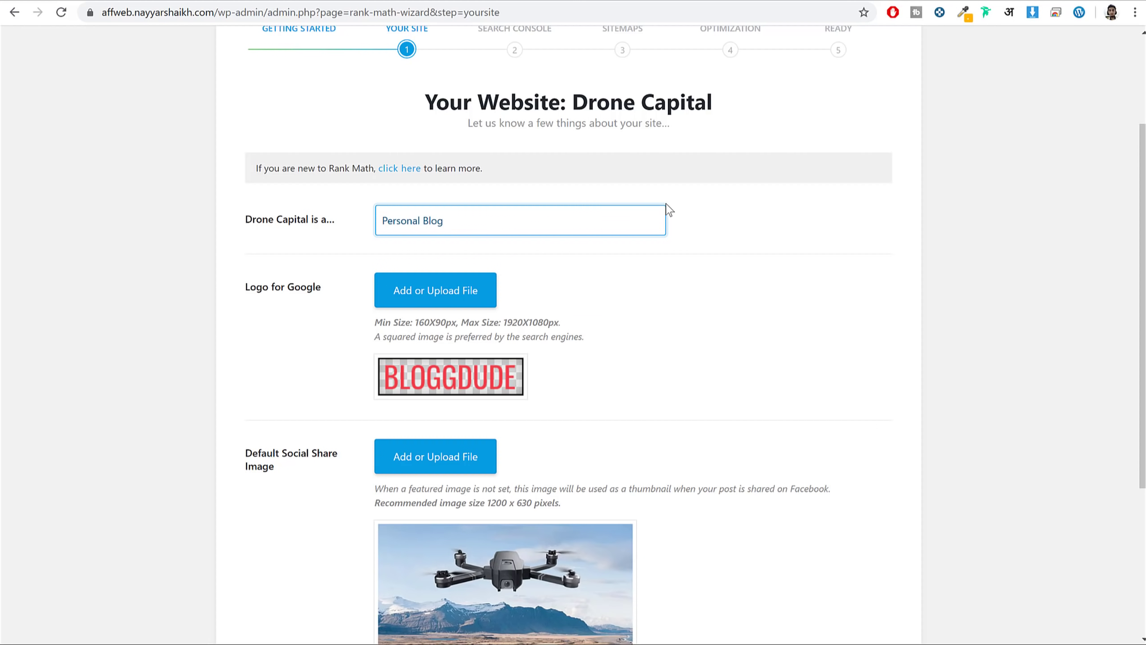
Scroll past the Logo to check the Default Social Share Image.
scroll(880, 221, down, 5)
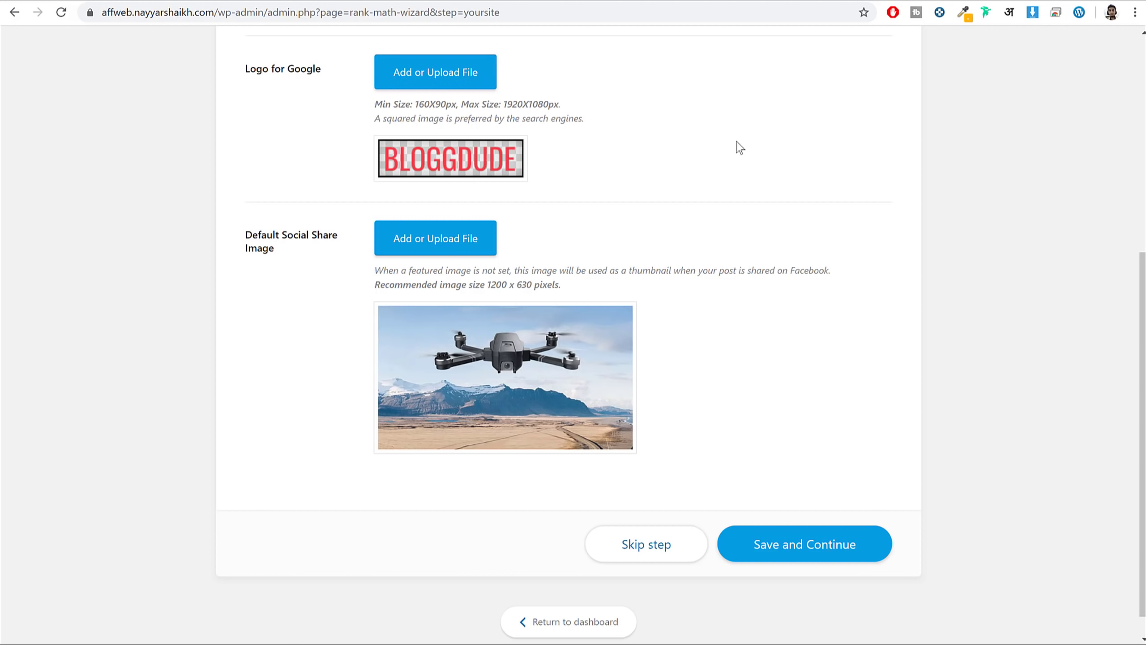
scroll(473, 272, down, 1)
drag(244, 199, 303, 231)
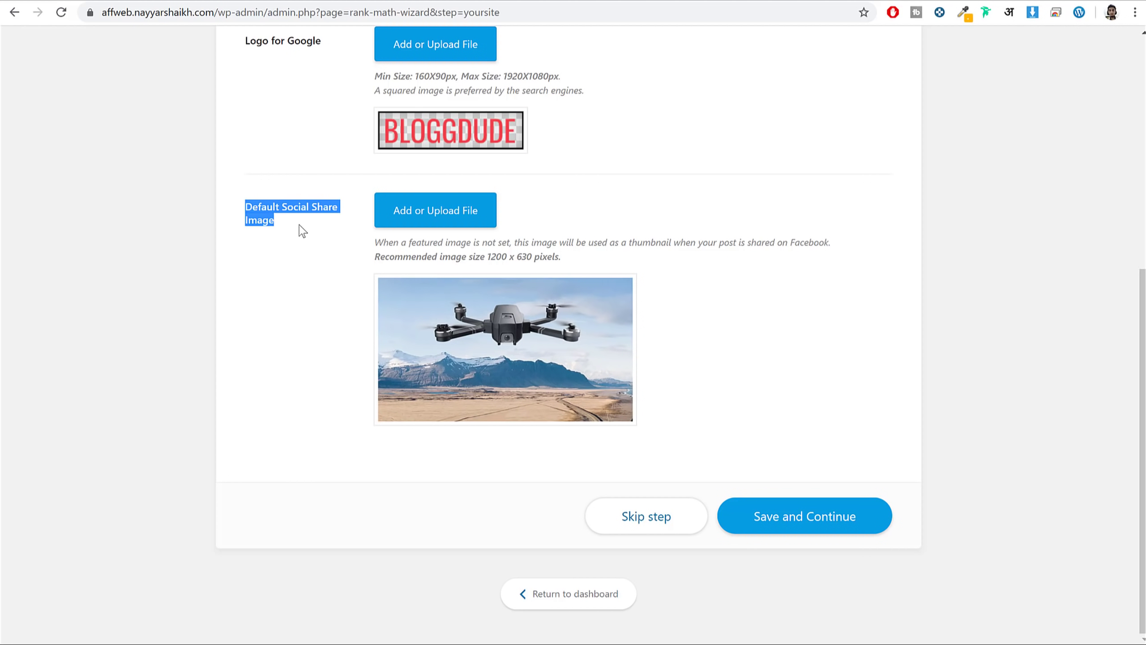
click(302, 231)
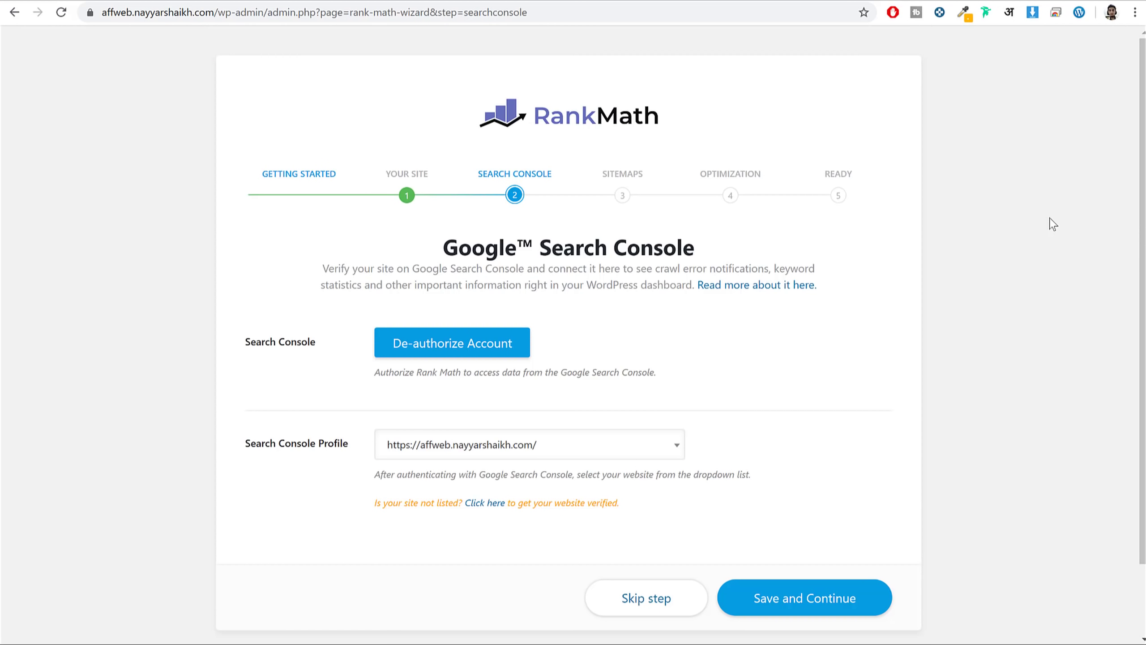
De-authorize the linked Search Console account and bring up options for the Get Authorization Code link.
drag(434, 252, 734, 245)
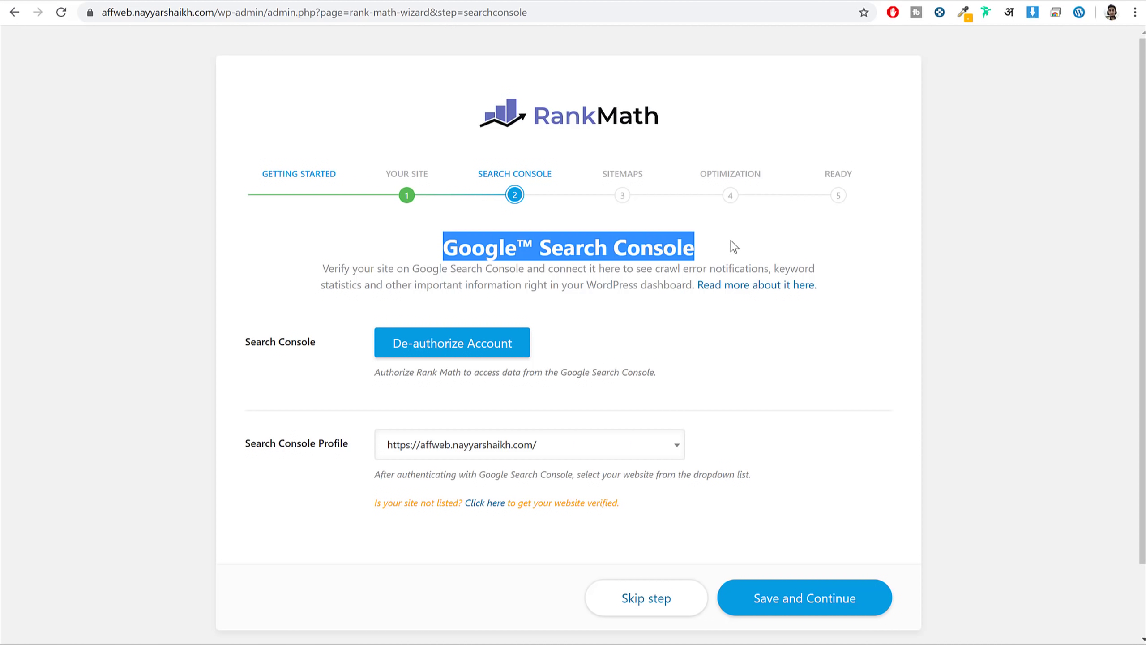
click(736, 247)
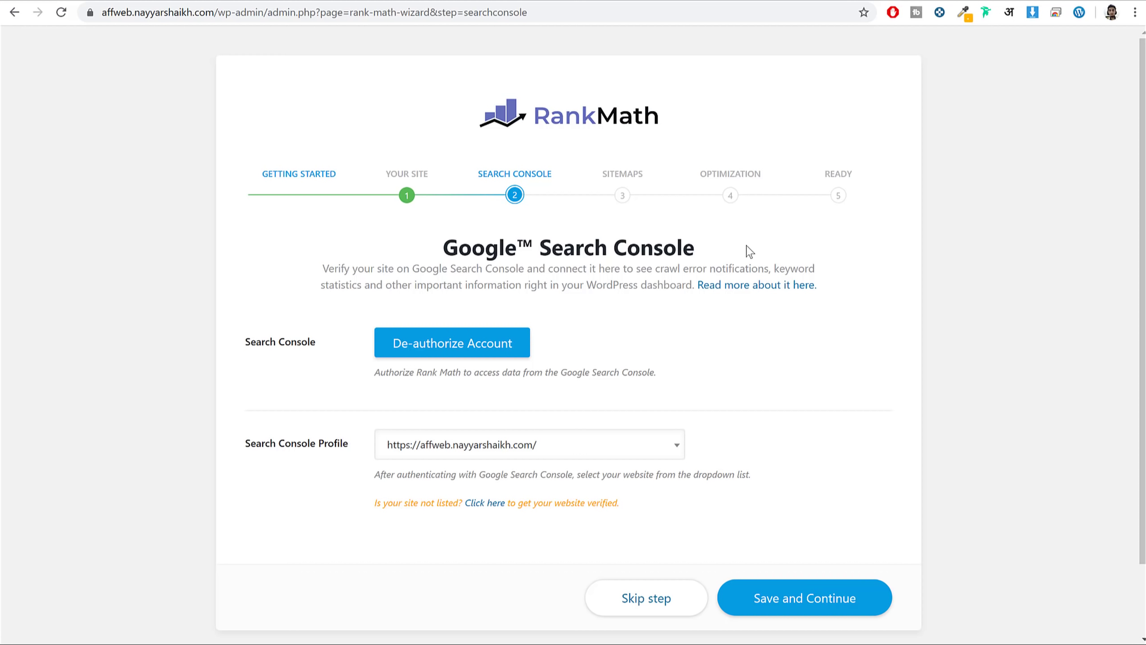
click(439, 343)
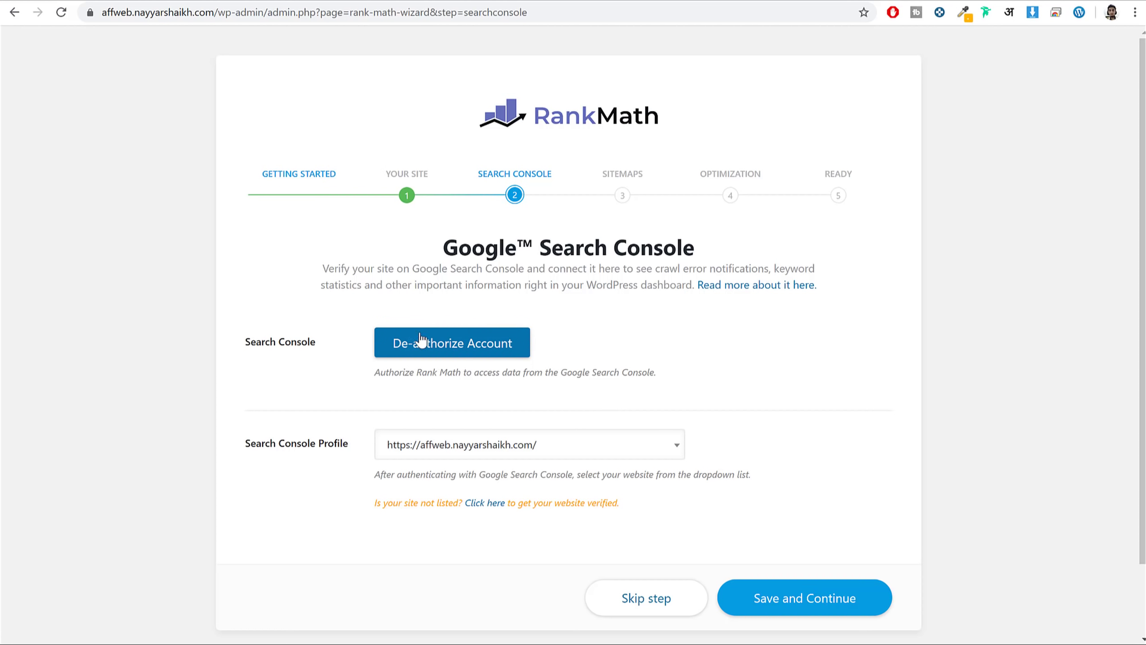
click(439, 343)
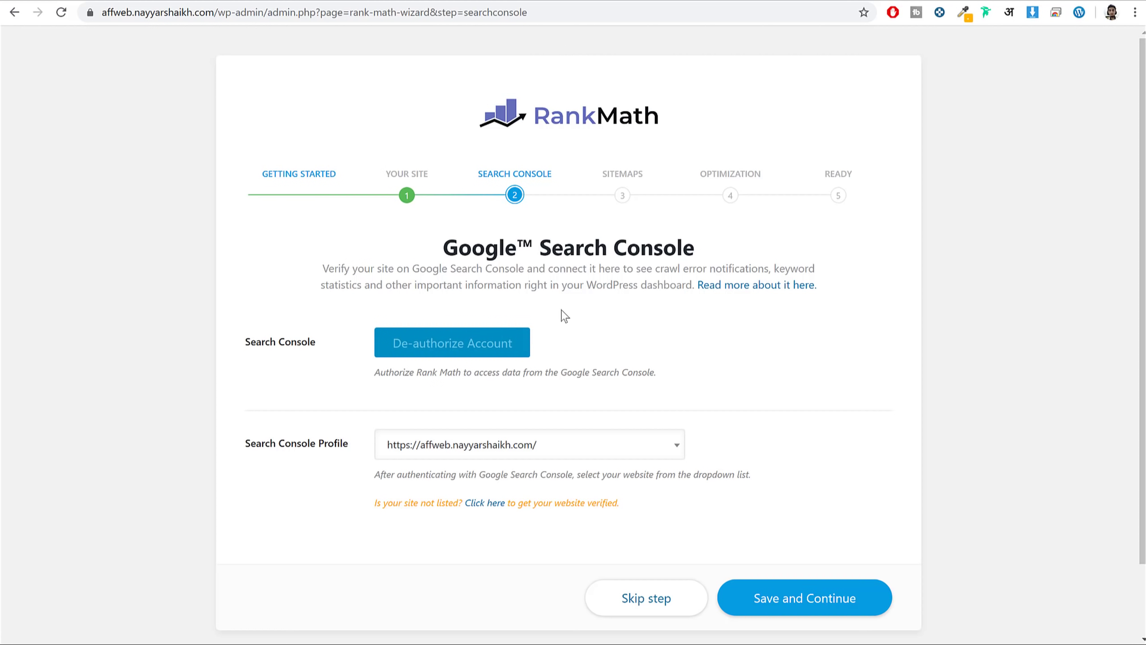
click(483, 355)
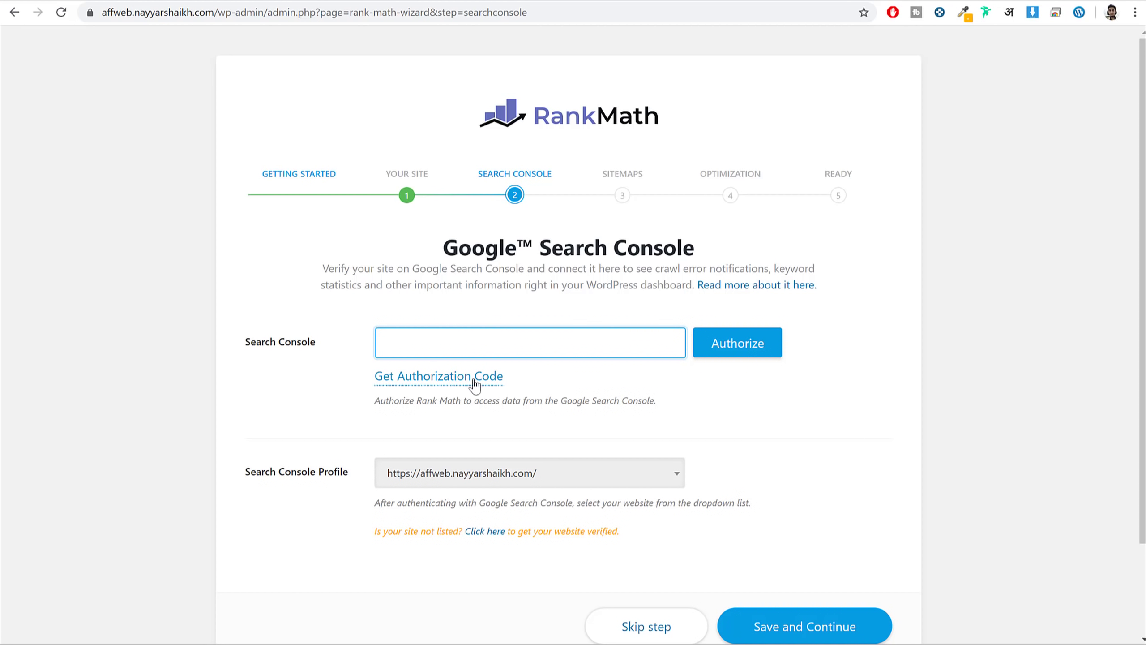
right_click(396, 379)
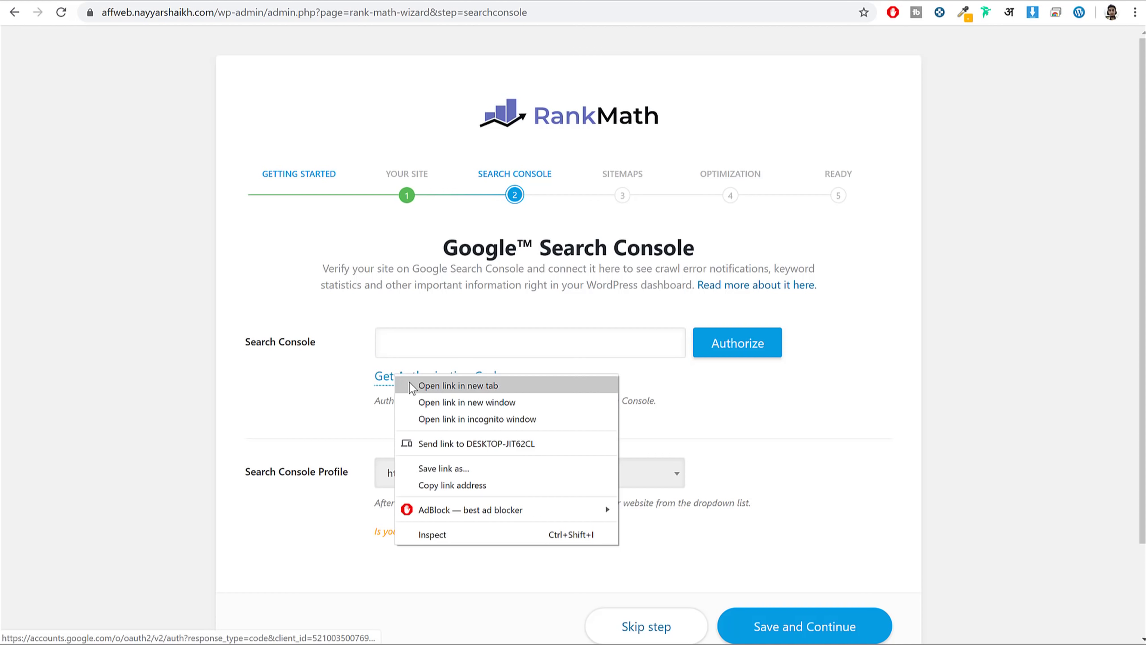
Open the authorization link in a new tab, then load google.com in another tab.
click(433, 387)
key(ctrl+Tab)
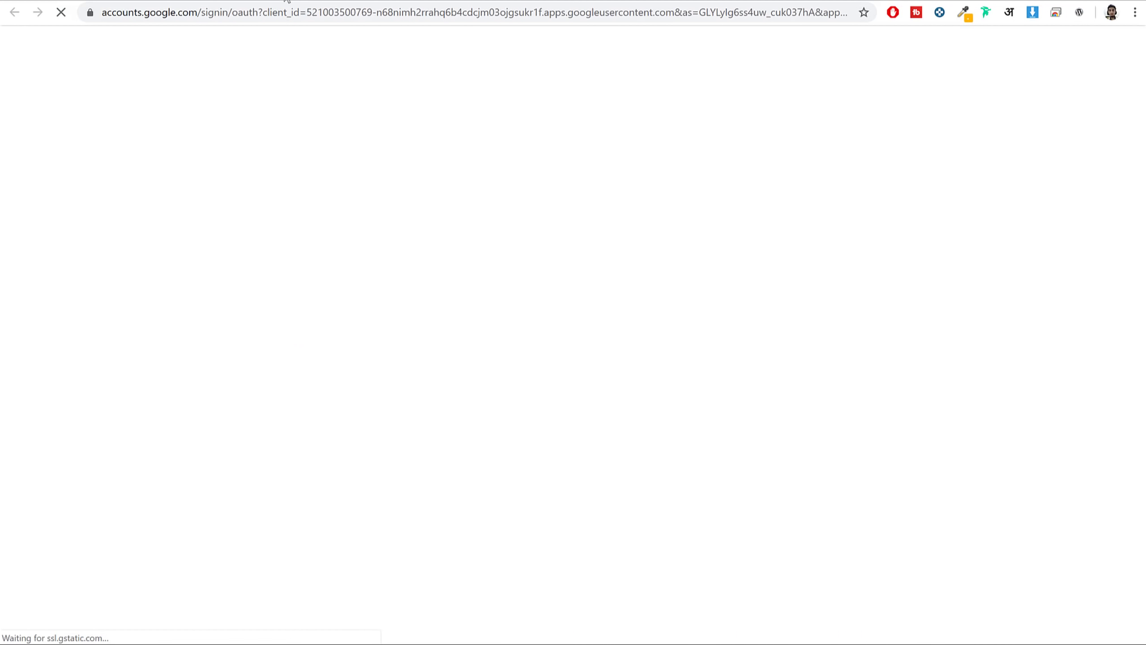
key(ctrl+t)
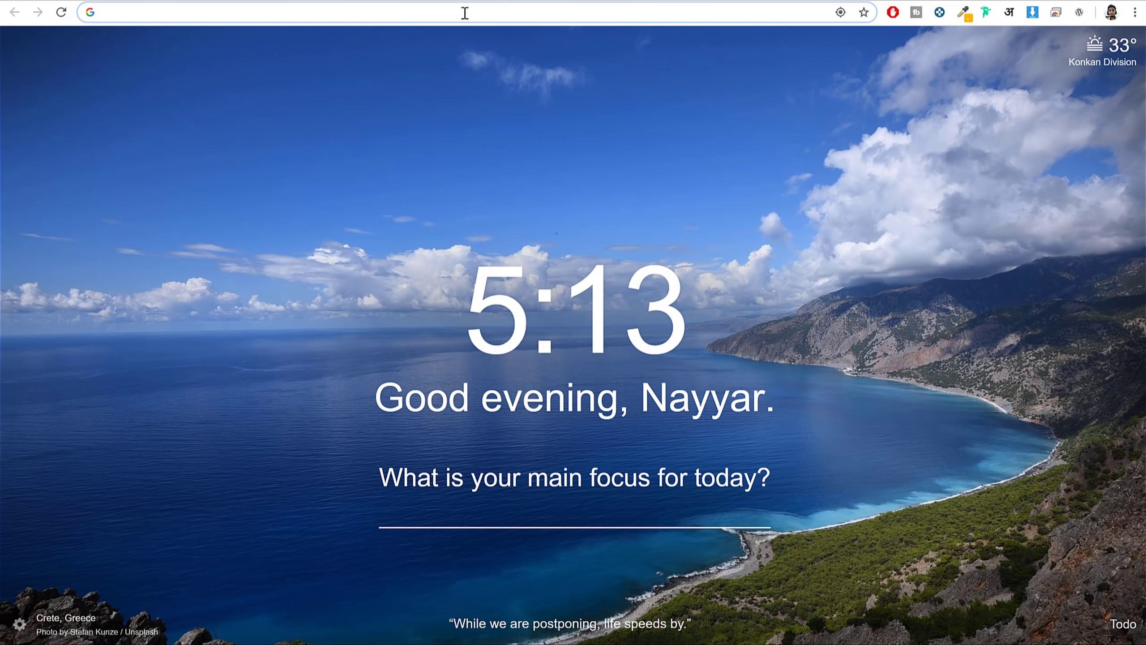
text(google.com)
key(Return)
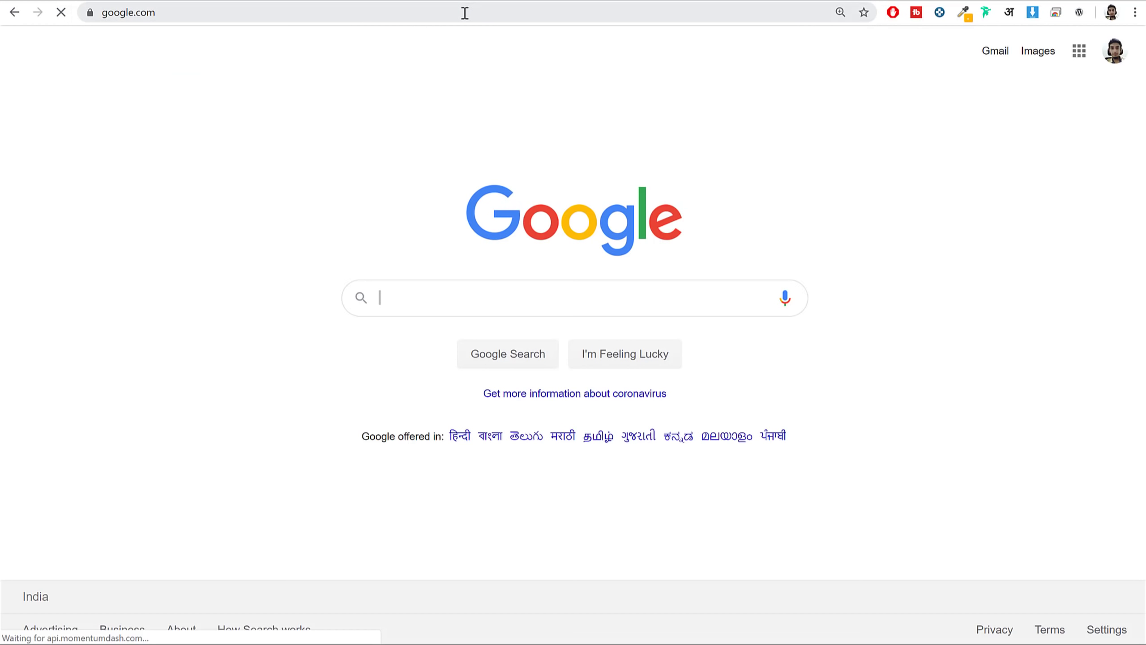
Search for 'google search console' and open the first result.
text(goo)
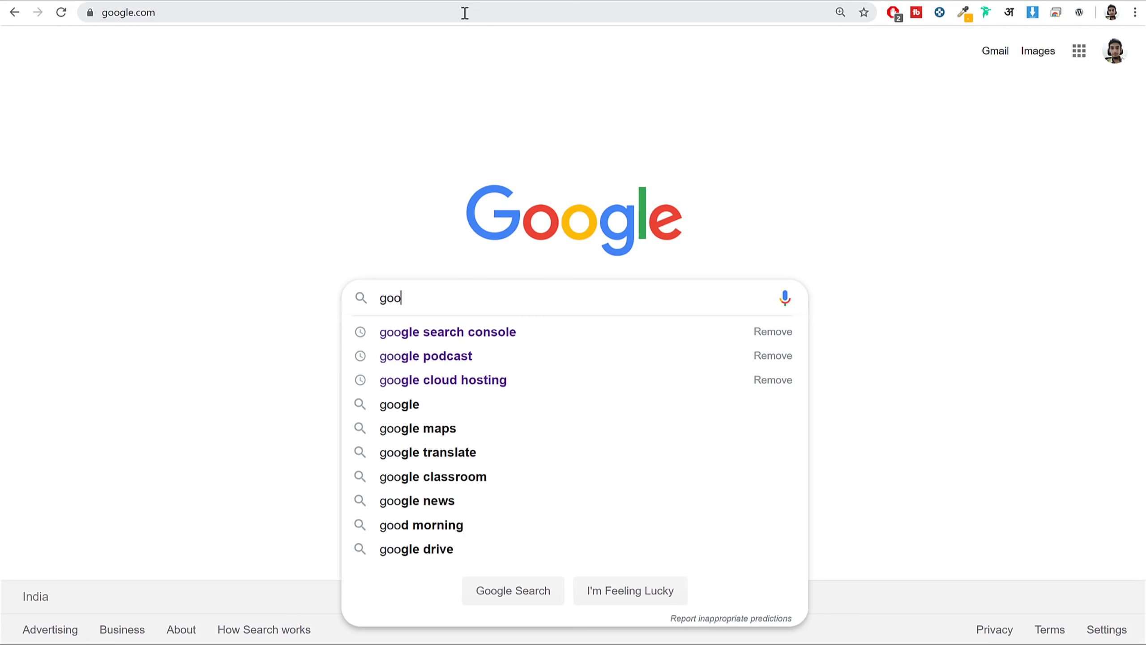
key(Down)
key(Return)
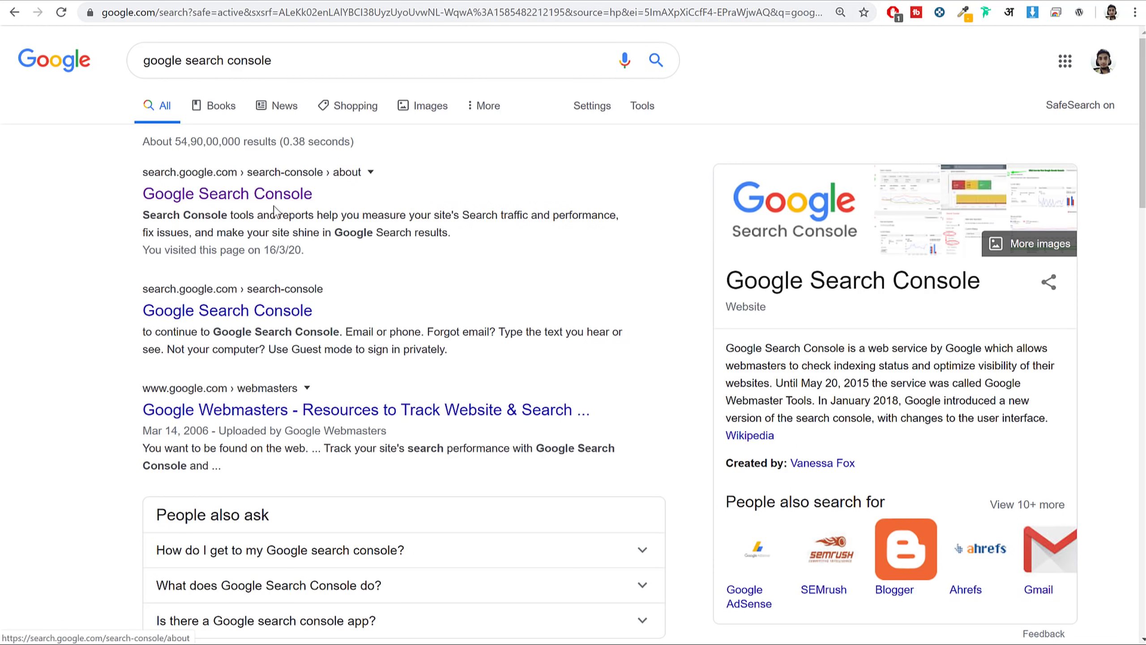
click(272, 193)
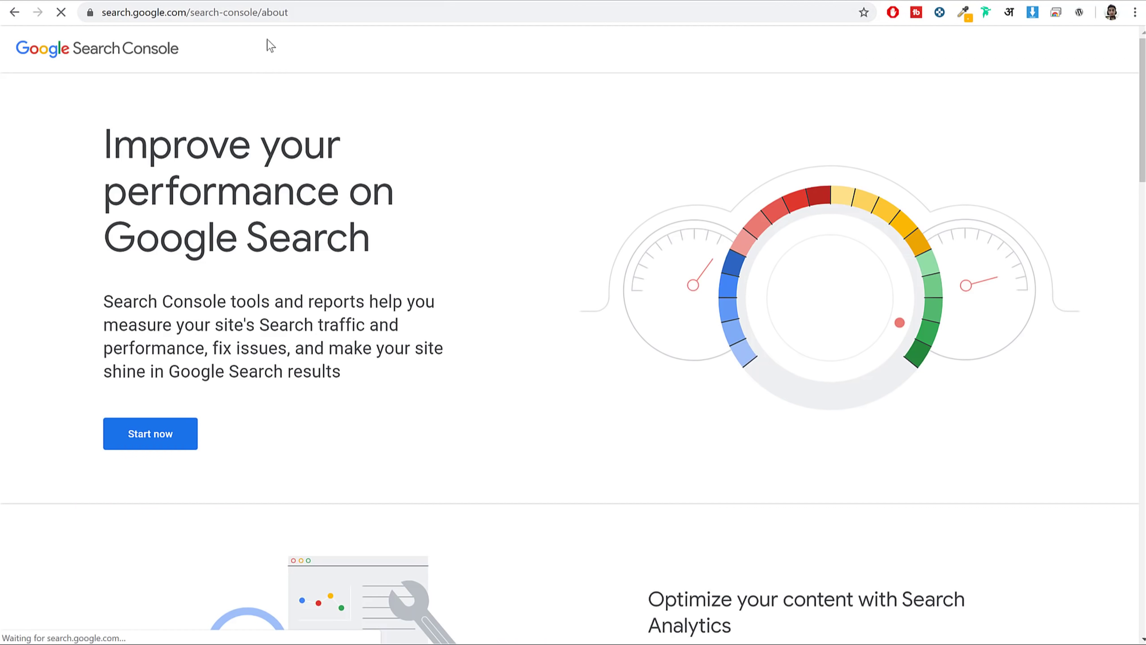
Enter Search Console, check the account switcher, and open the property selector.
drag(187, 8, 191, 7)
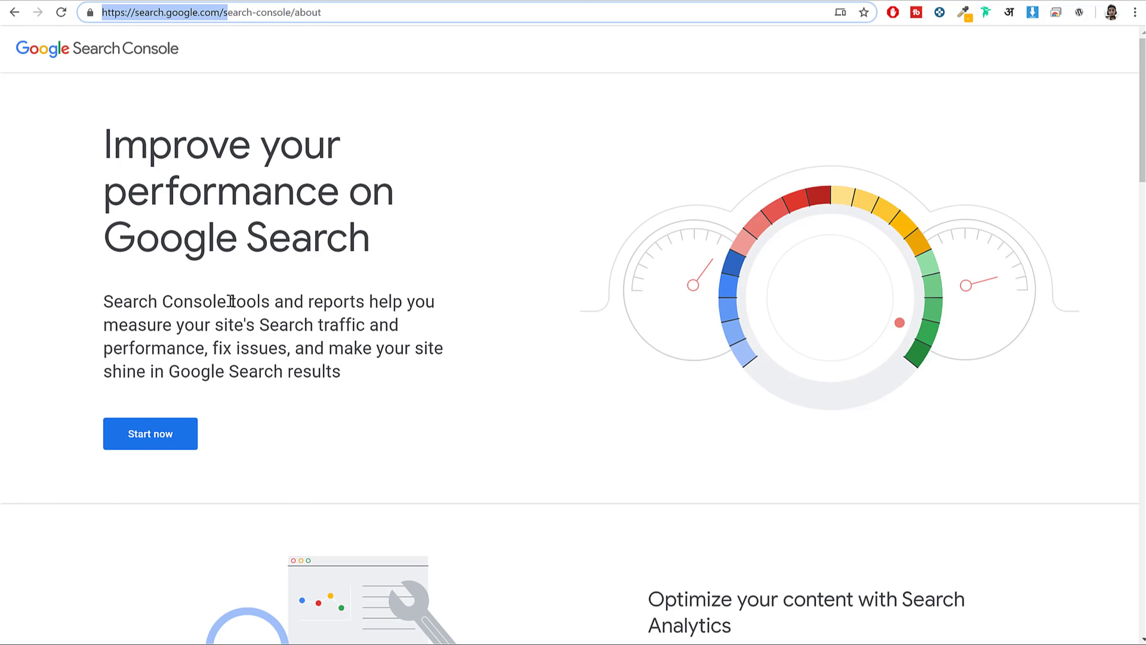
click(156, 445)
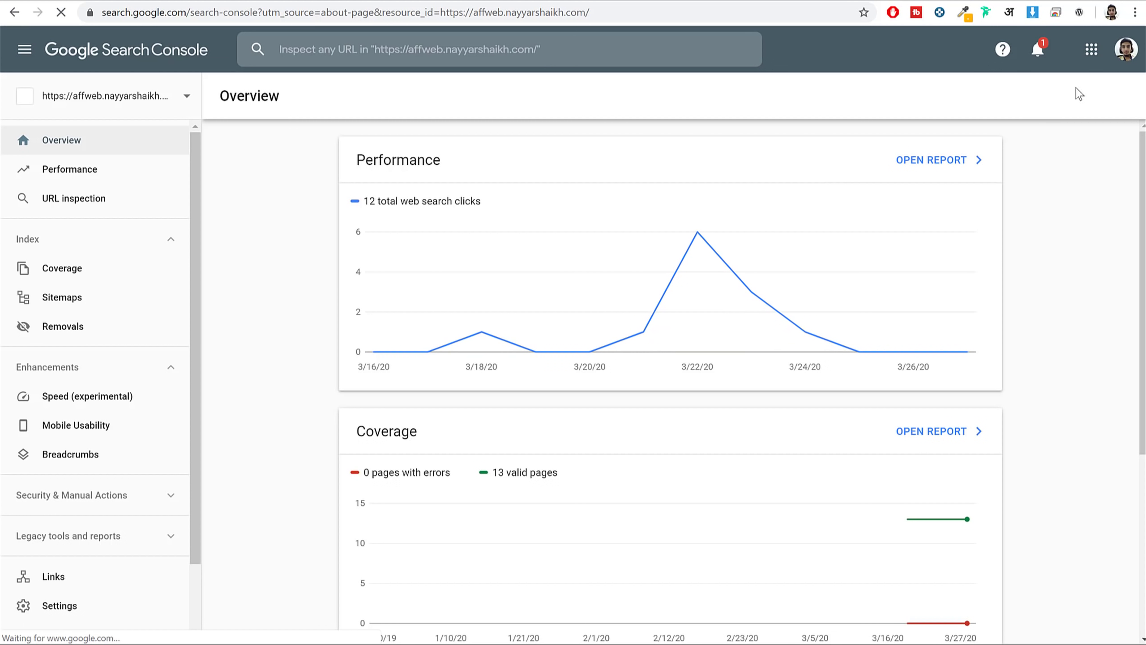
click(1127, 49)
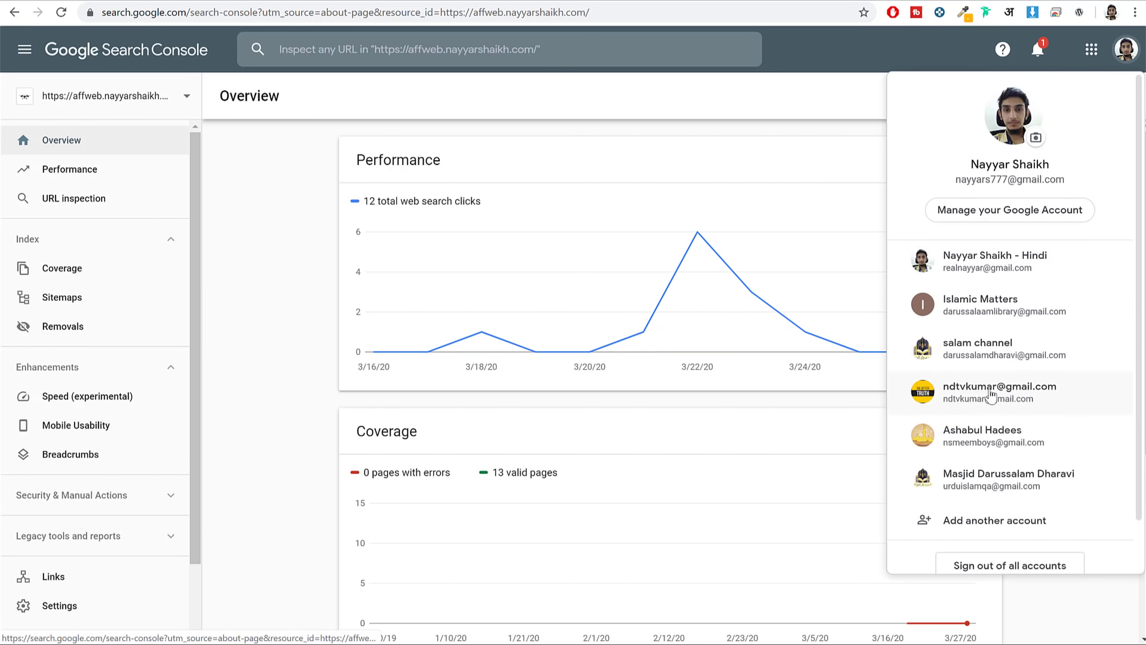
scroll(991, 395, down, 2)
scroll(993, 407, up, 2)
click(831, 136)
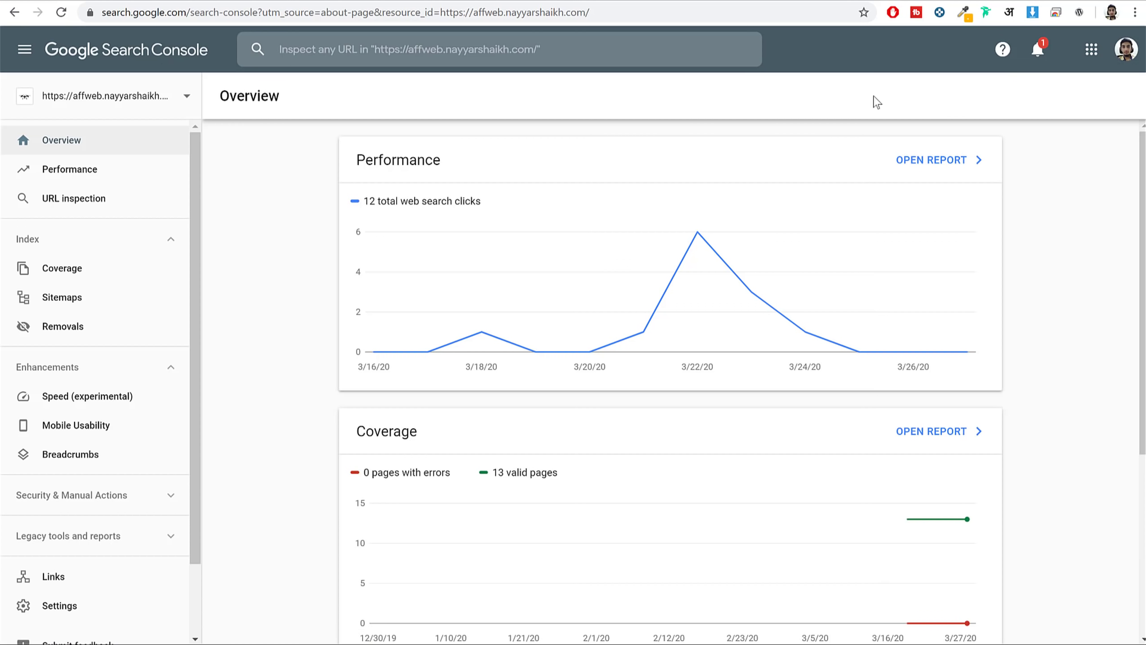
click(157, 102)
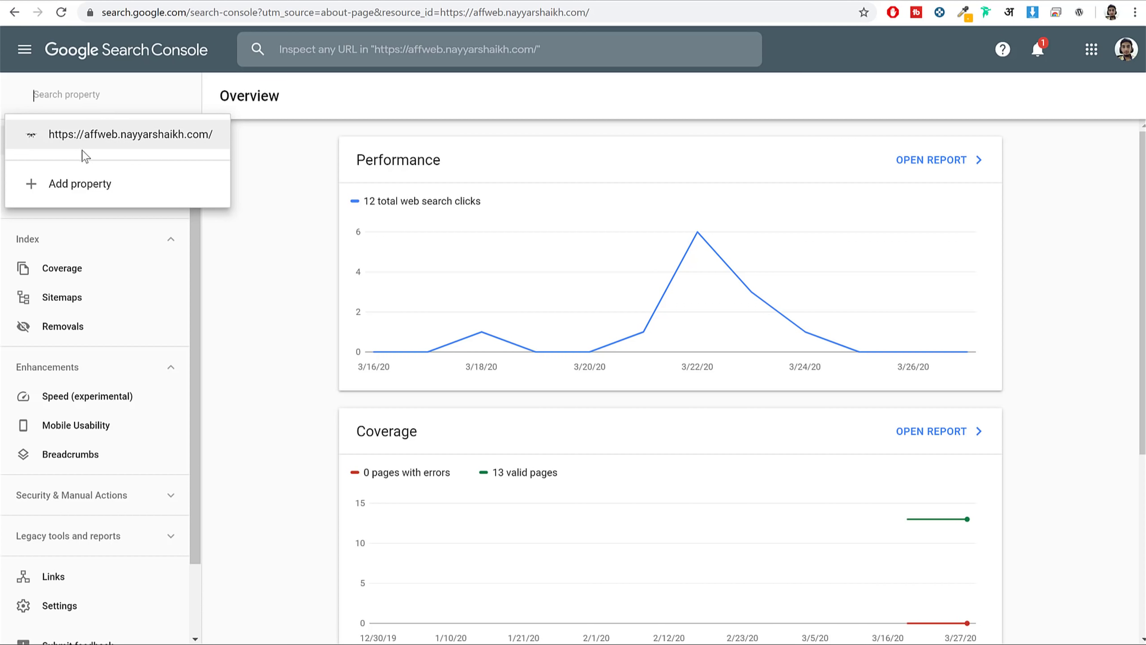
Copy the site address from the wizard tab and add it as a URL-prefix property.
click(96, 189)
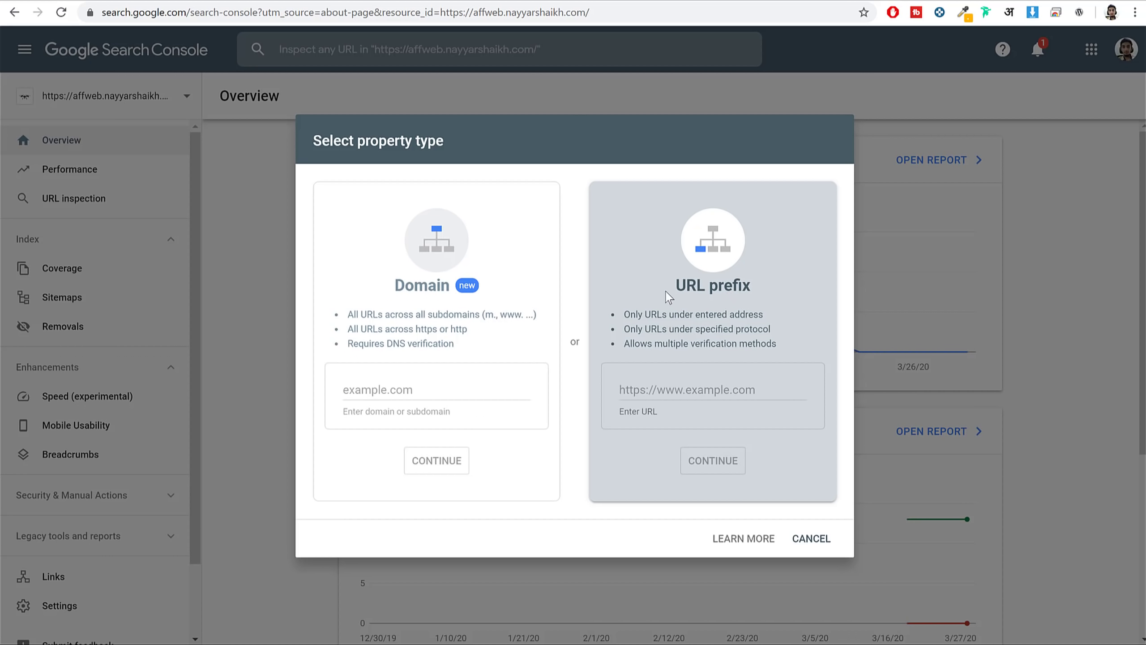
drag(667, 293, 773, 286)
click(156, 2)
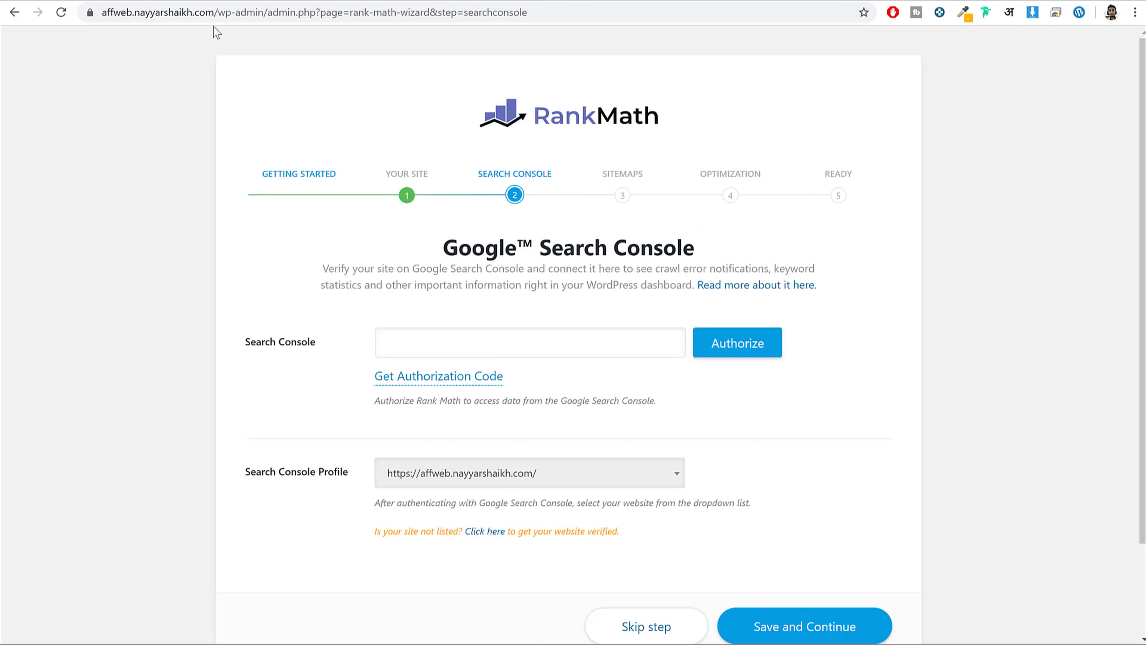
drag(214, 10, 60, 10)
key(ctrl+c)
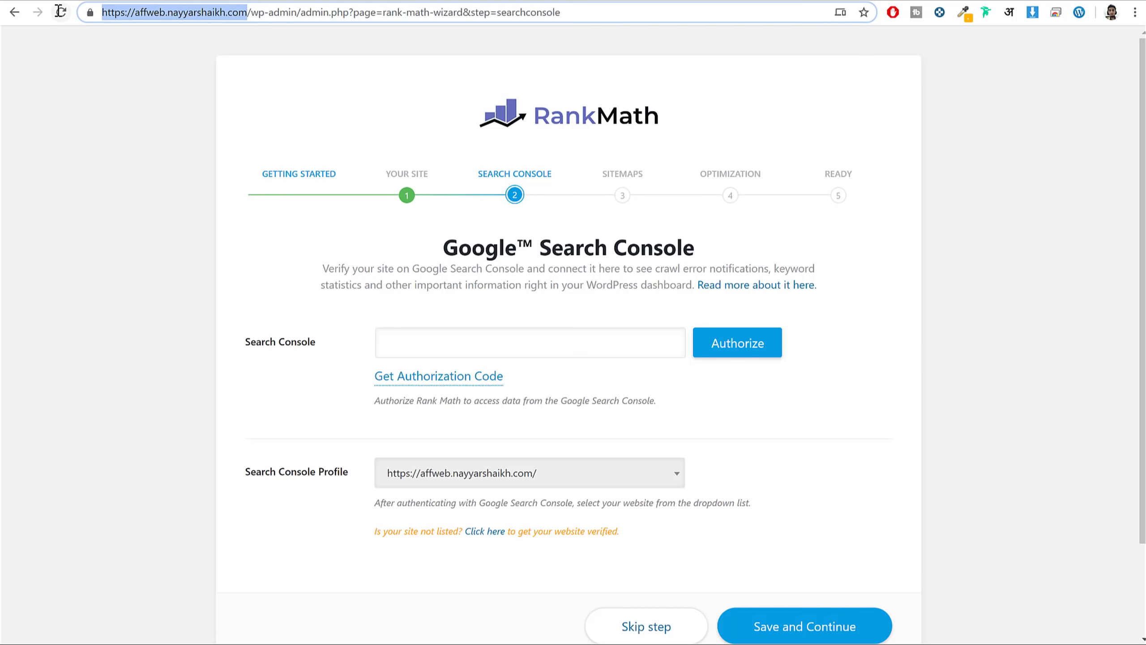
click(403, 2)
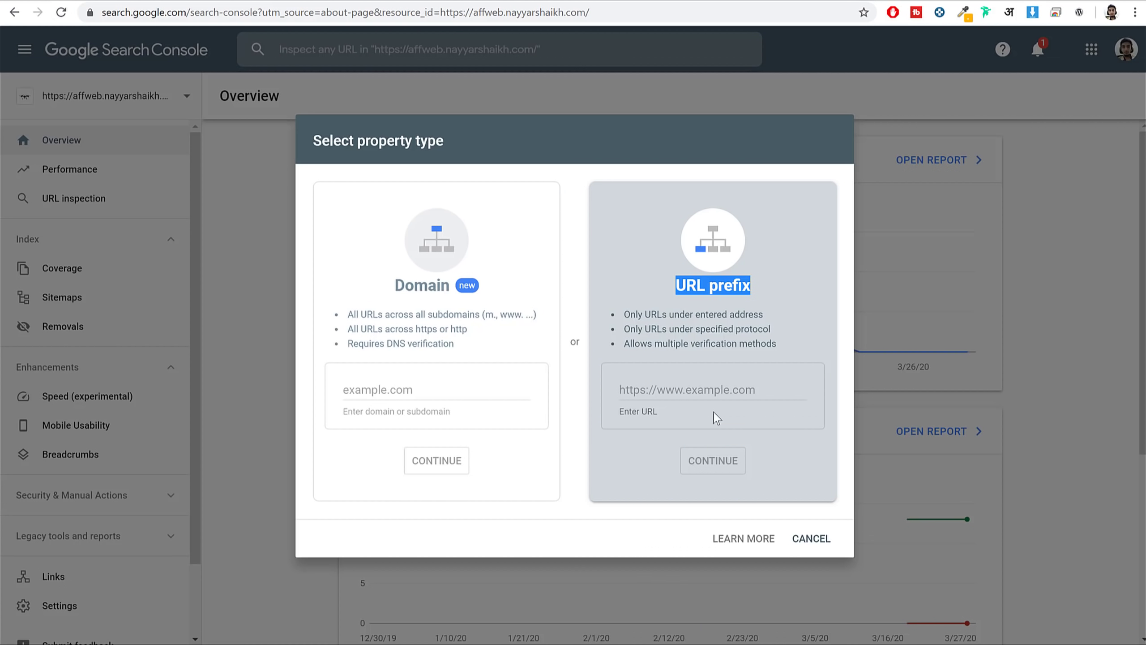
click(717, 407)
key(ctrl+v)
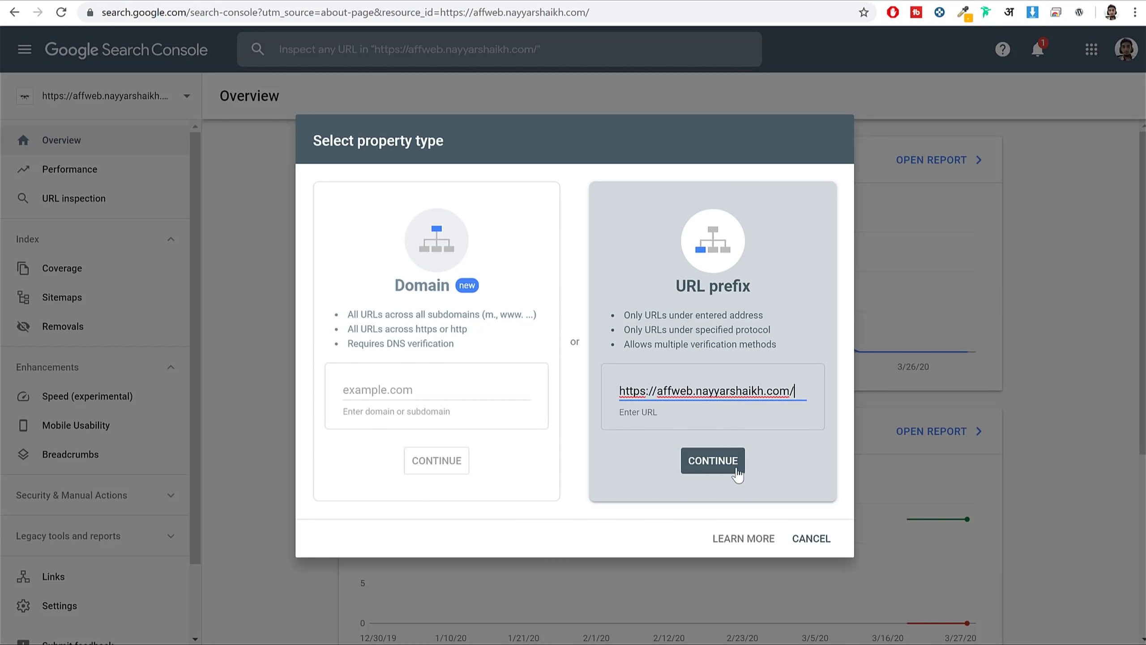
click(727, 468)
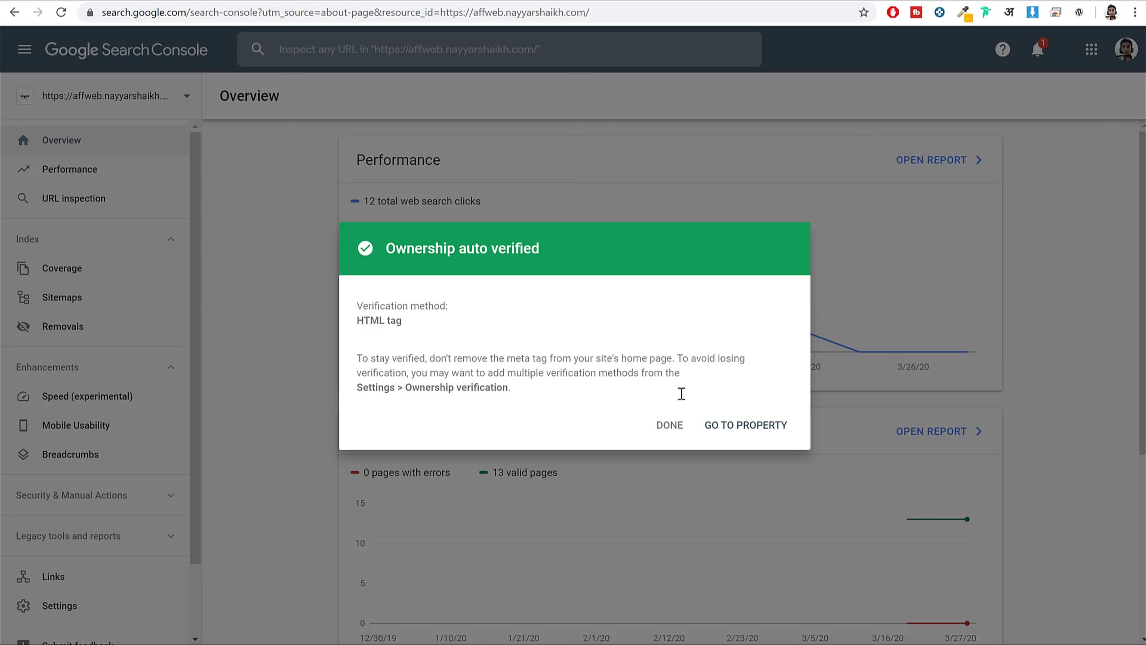
Go to the auto-verified property, check the property list, and return to Rank Math.
click(731, 424)
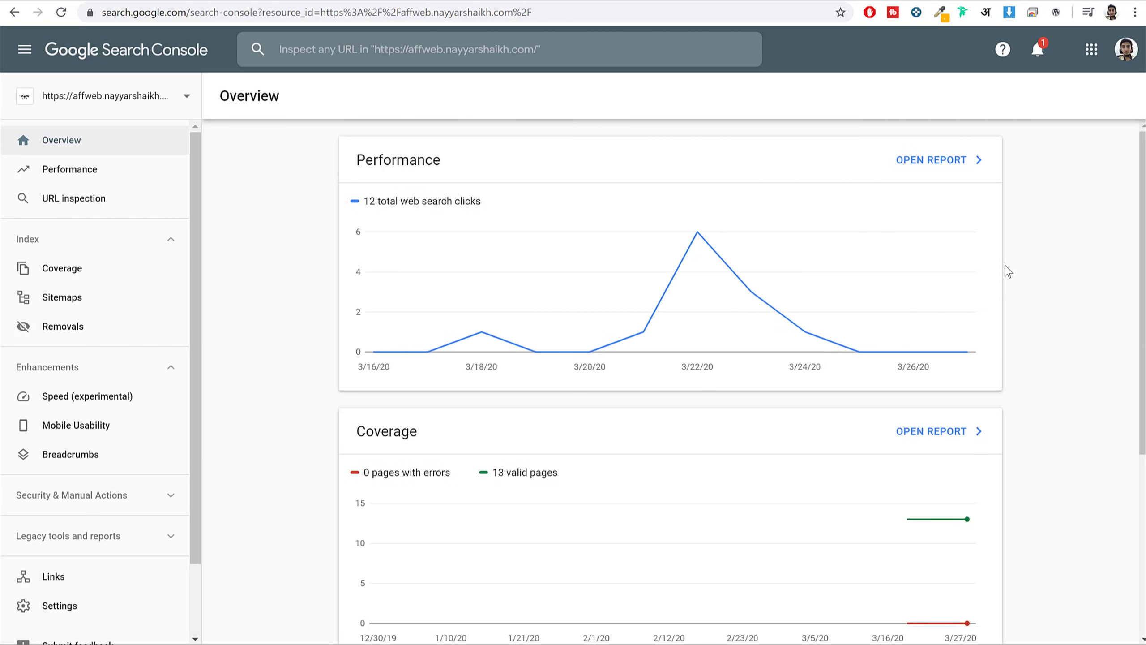
click(142, 105)
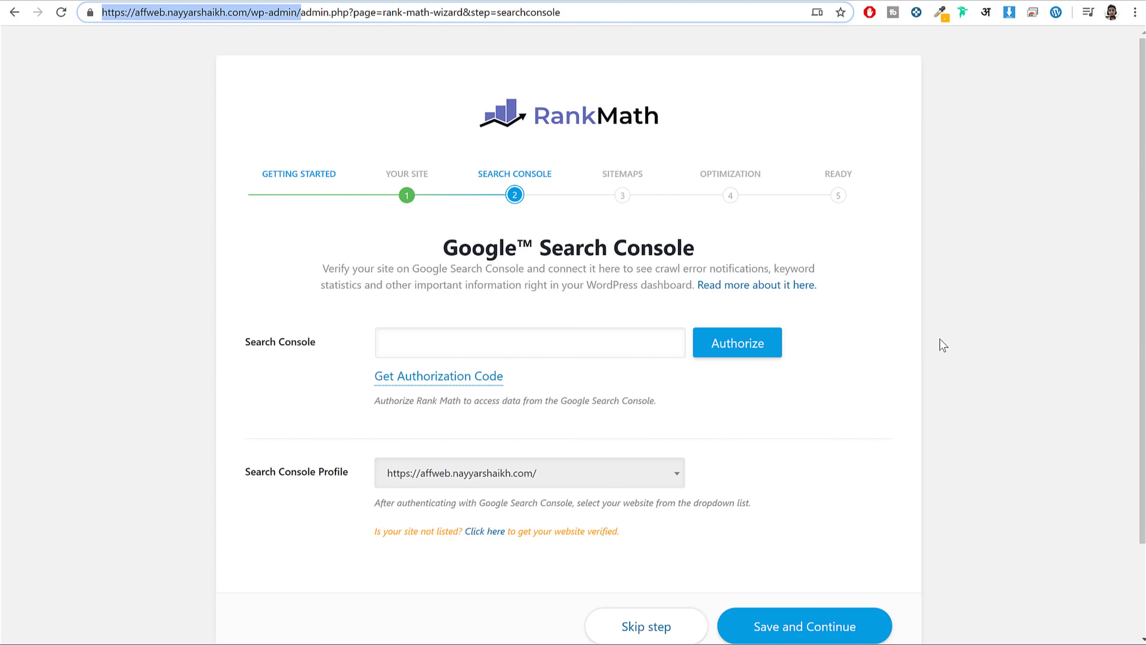
click(943, 346)
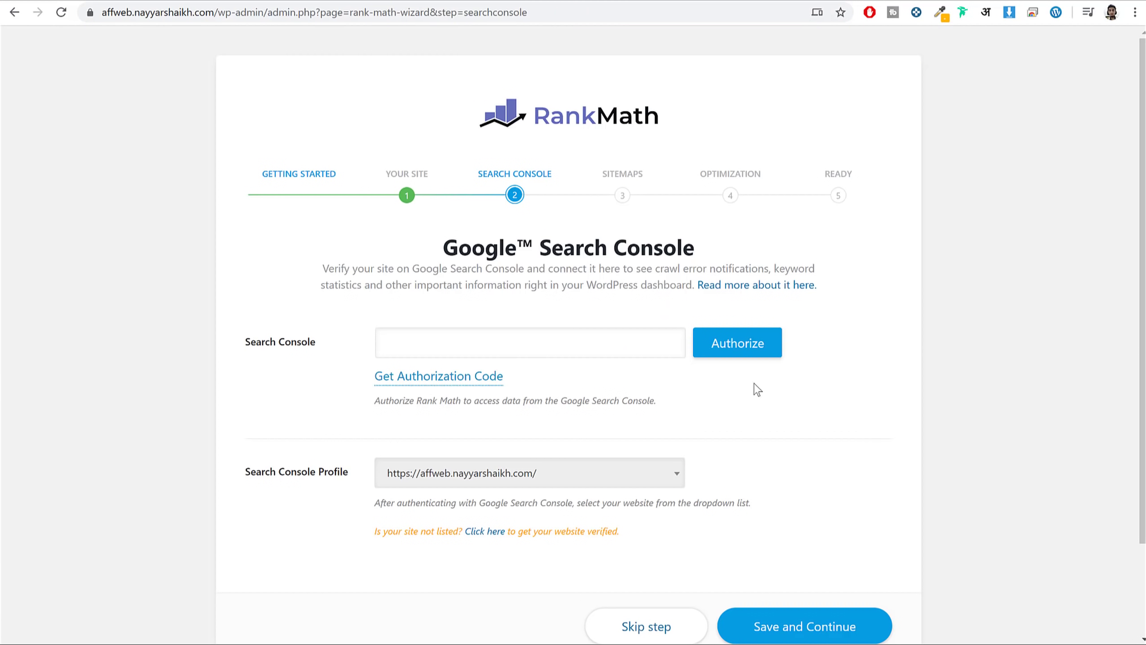
Open the authorization page, choose the Google account and allow Rank Math SEO access.
right_click(444, 384)
click(467, 389)
click(264, 1)
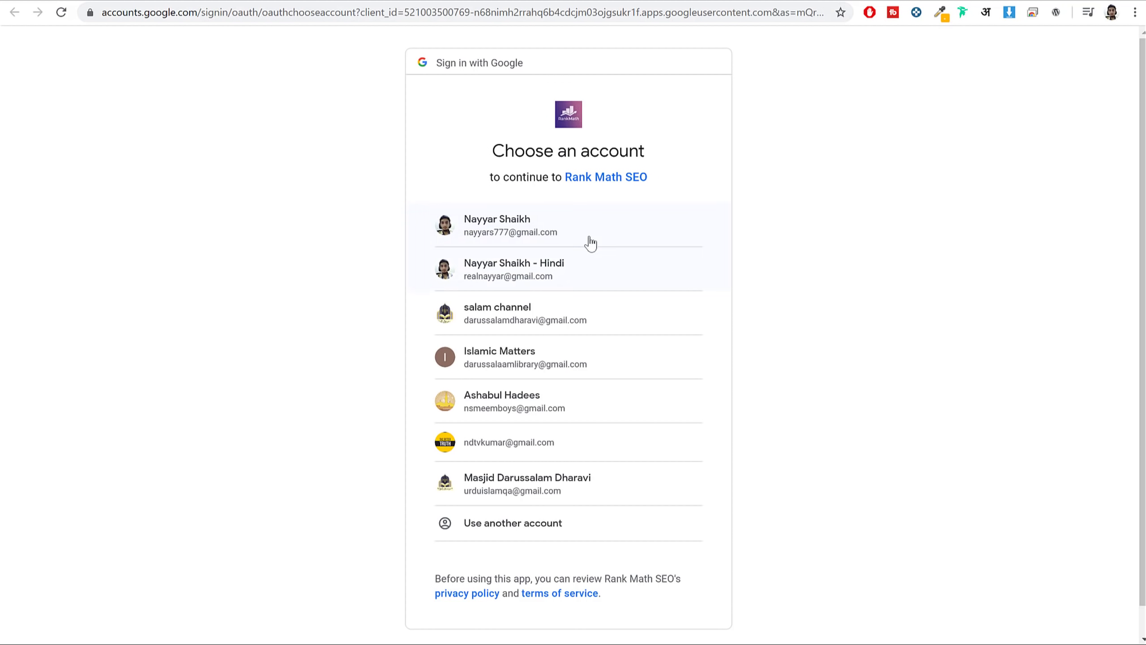
click(539, 228)
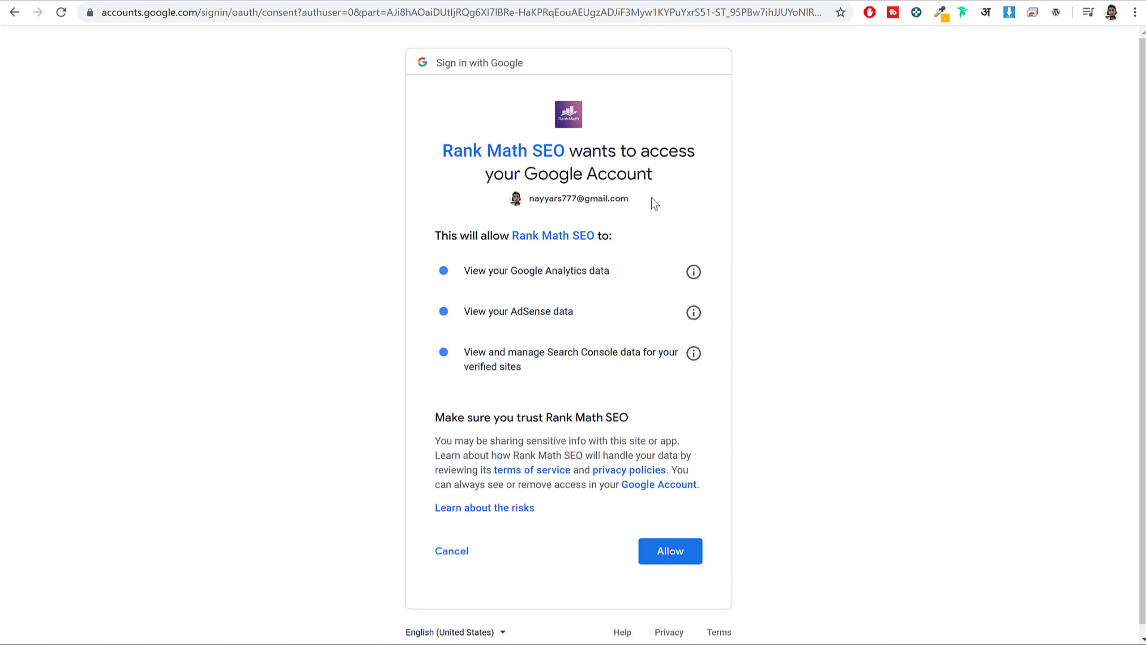
click(657, 559)
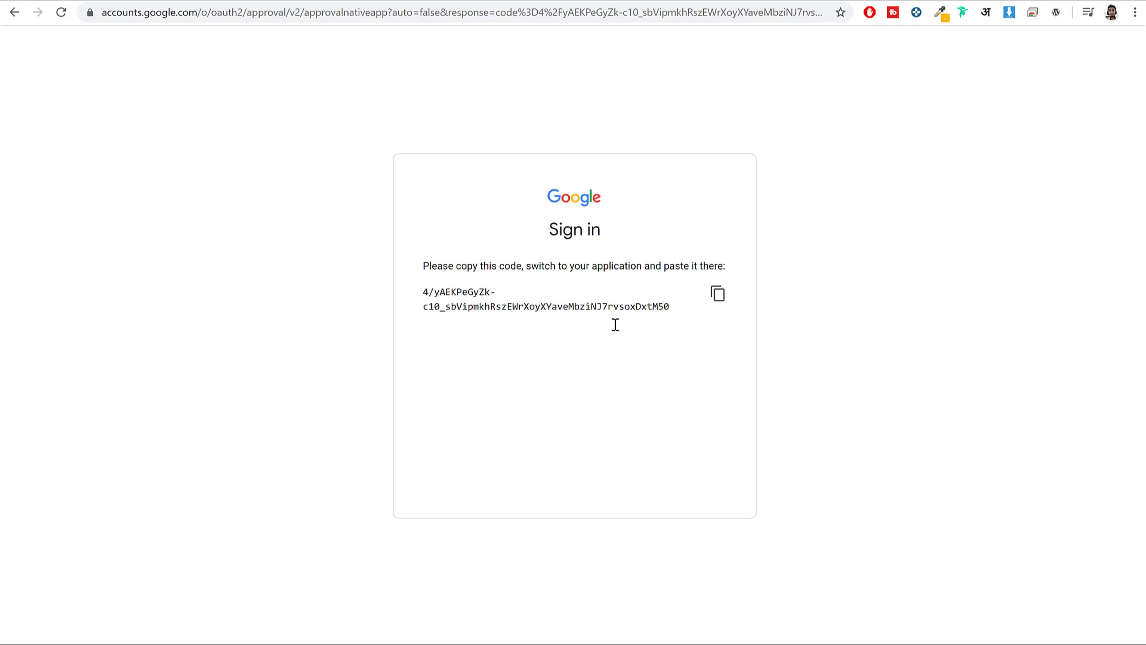
Select the issued authorization code and focus the wizard's code field.
click(477, 307)
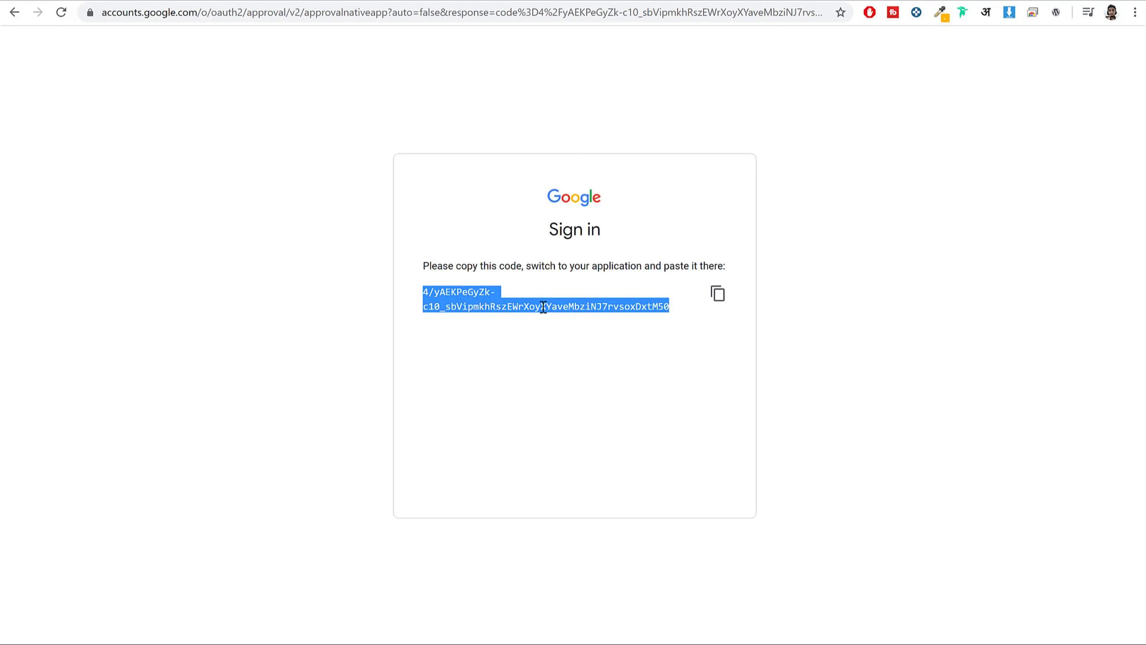
click(150, 1)
click(570, 335)
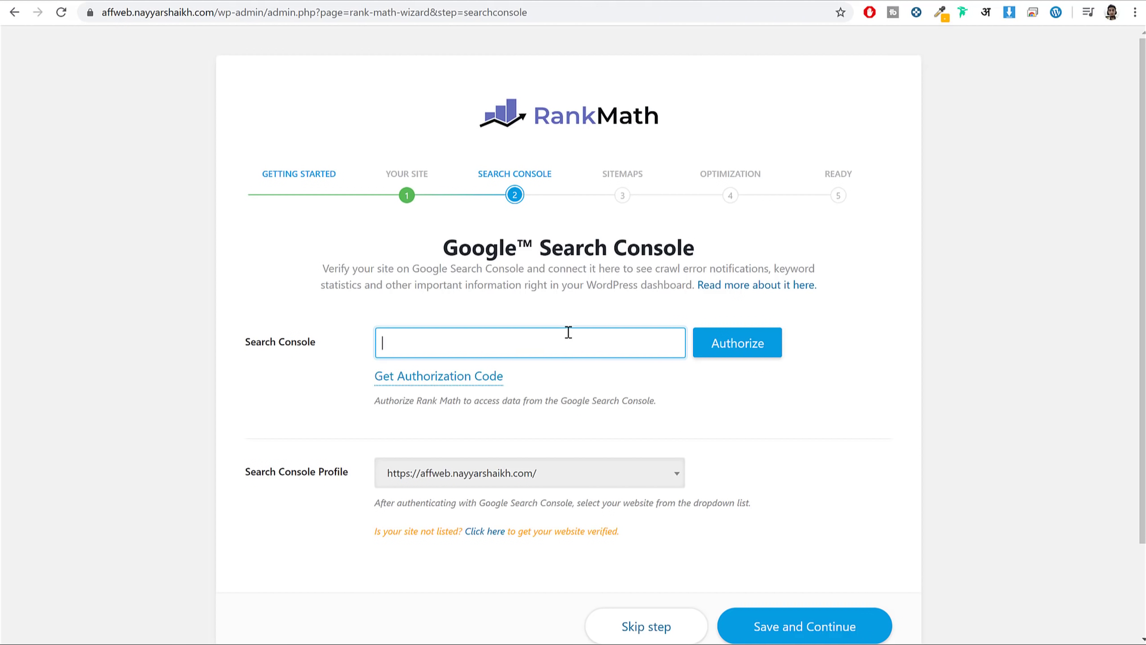
Authorize Rank Math with the pasted Google code and save the Search Console connection.
key(ctrl+v)
click(772, 356)
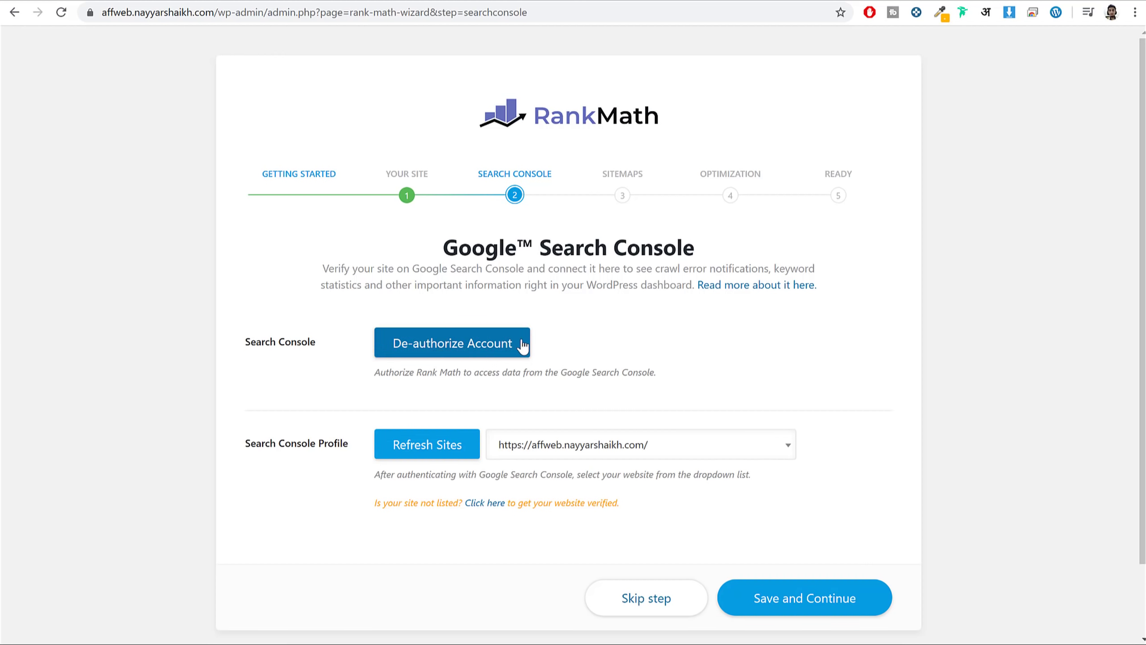
scroll(632, 337, down, 2)
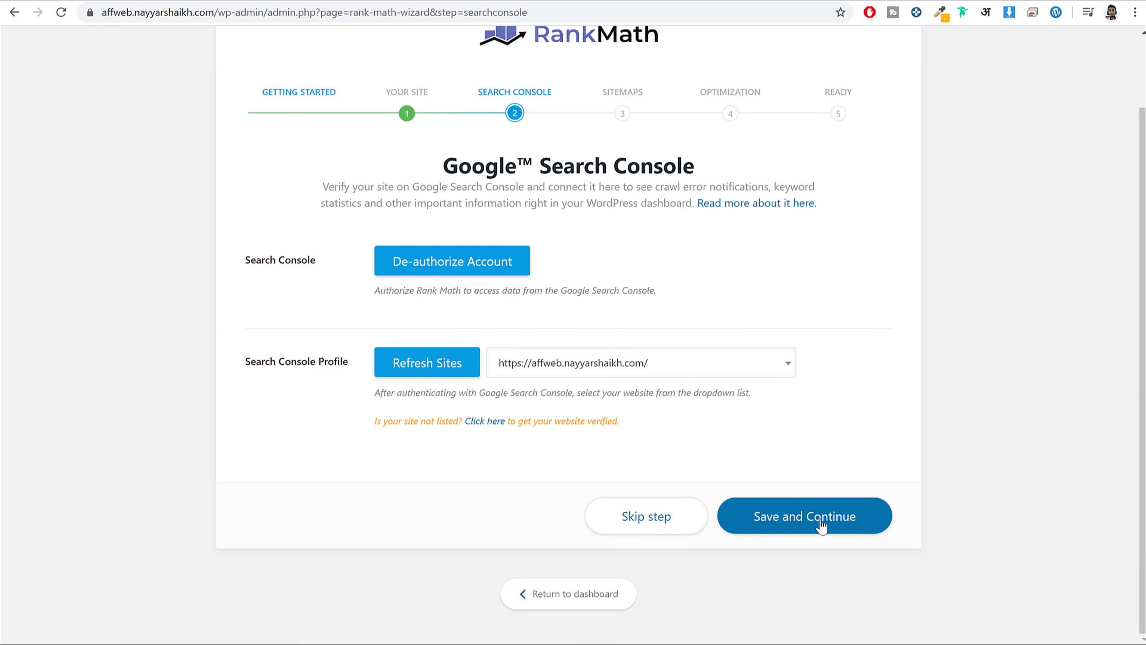
click(821, 527)
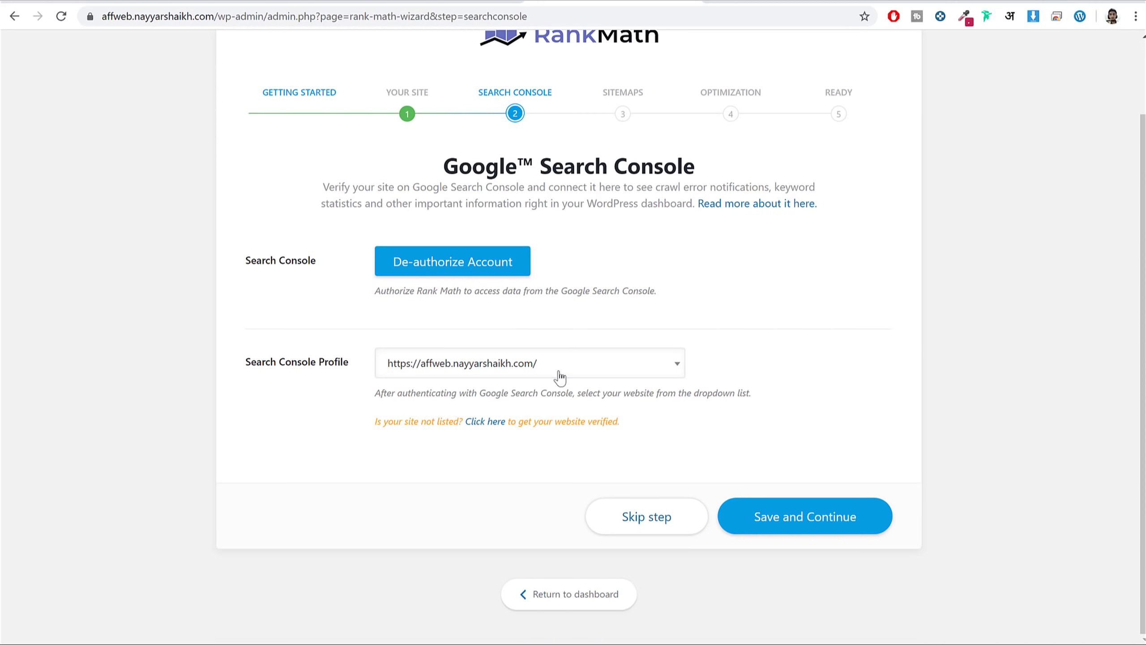
Keep the site as the Search Console profile and bring up the 'Click here' link options.
click(485, 372)
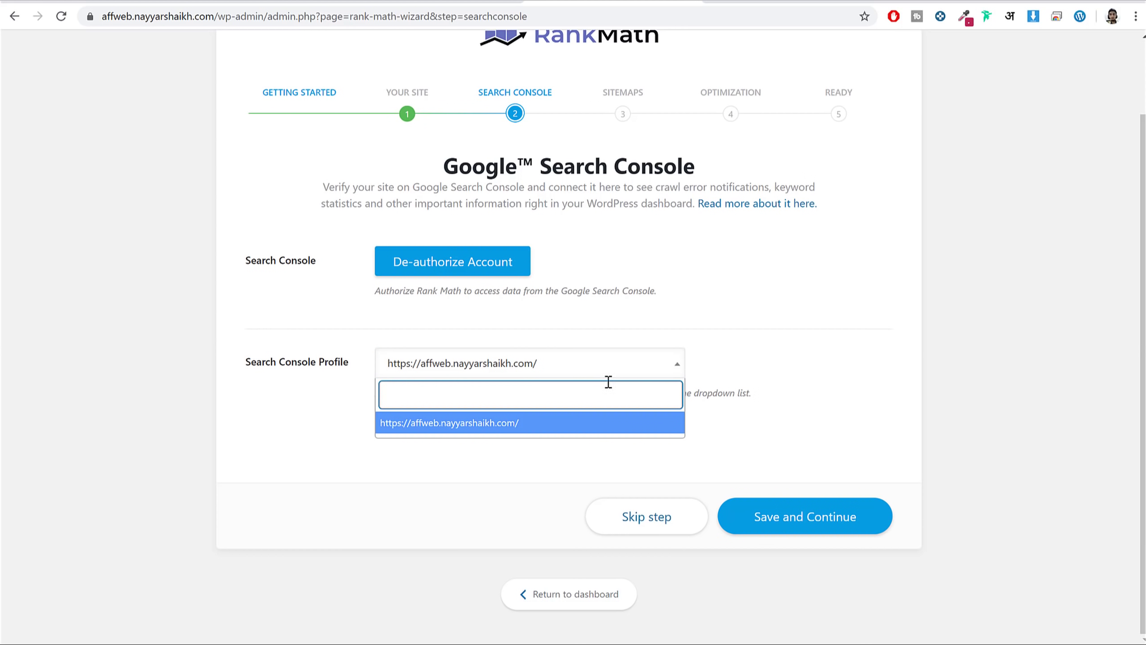
click(738, 329)
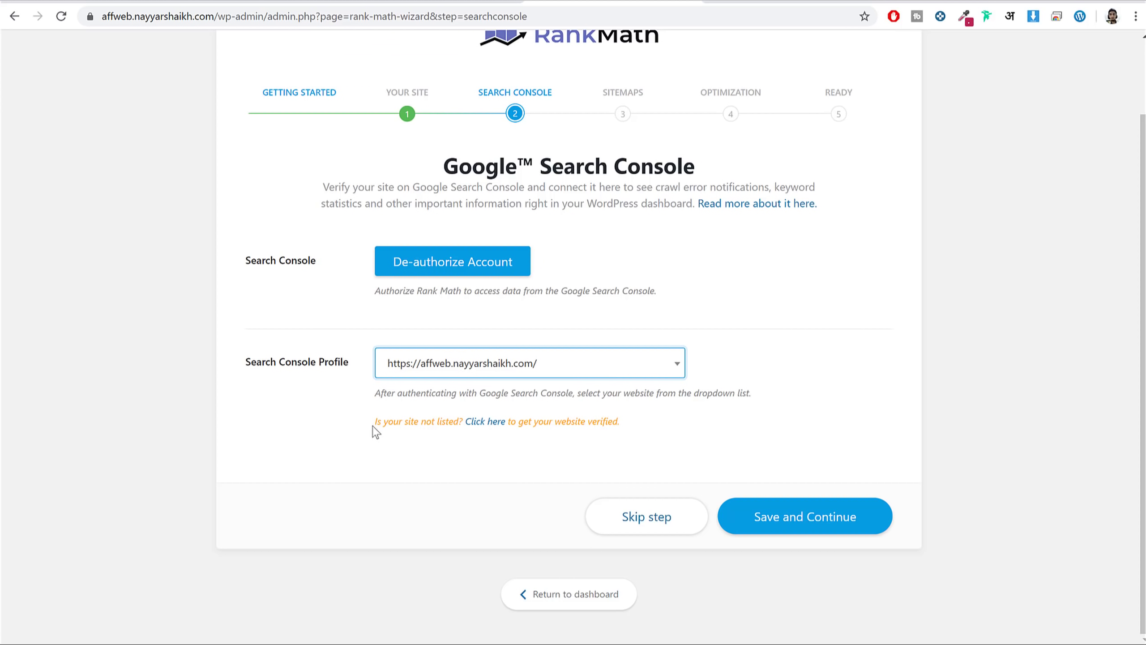
drag(374, 430, 475, 422)
click(413, 434)
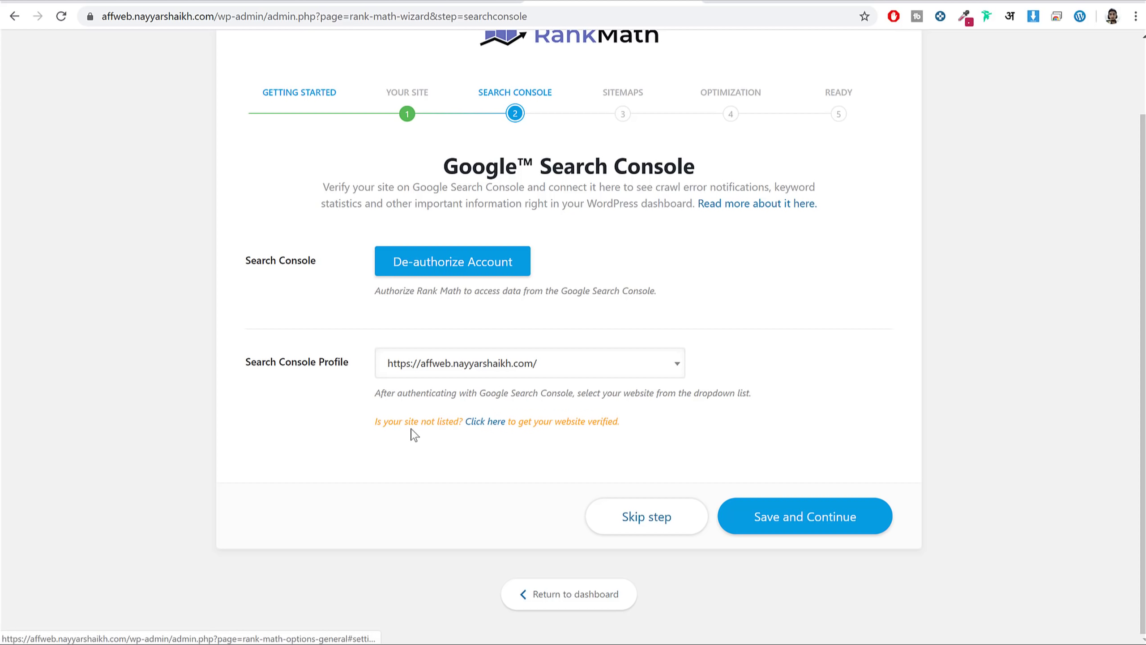
right_click(487, 430)
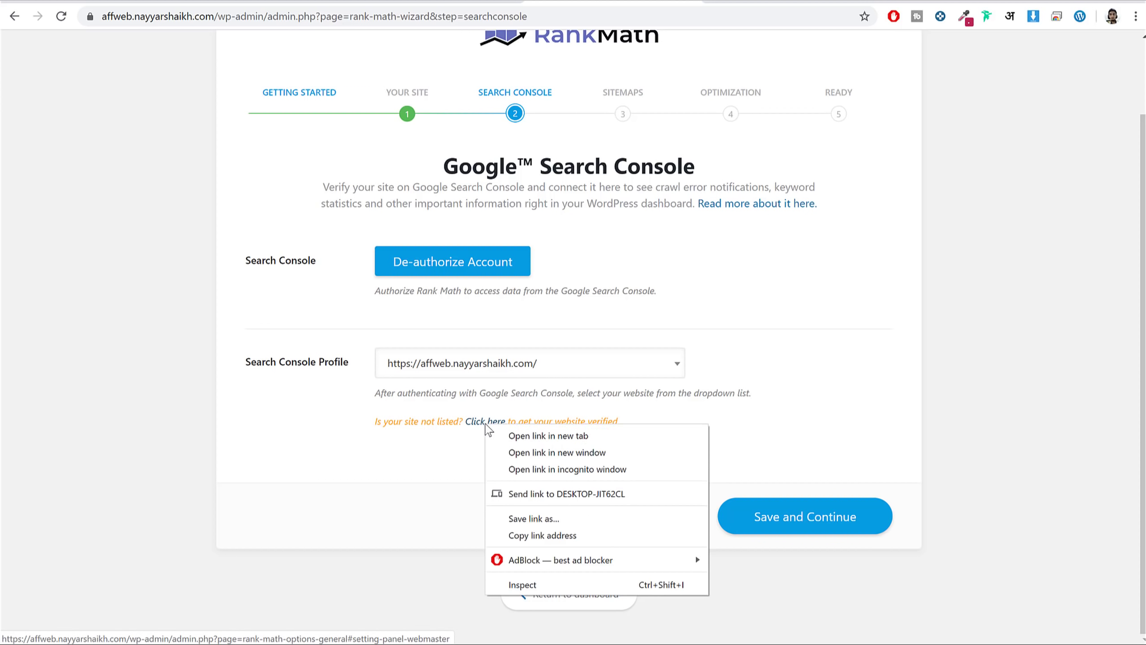
Open Rank Math's site verification settings in a new tab.
click(510, 435)
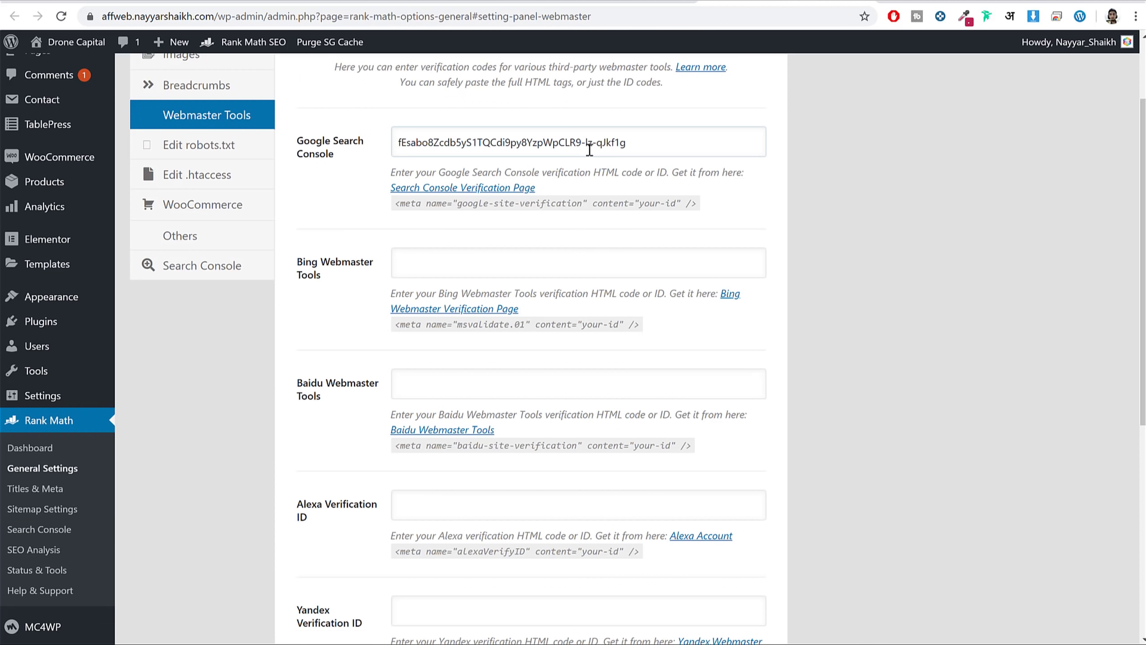
drag(590, 151, 404, 156)
scroll(532, 174, up, 1)
scroll(533, 176, up, 2)
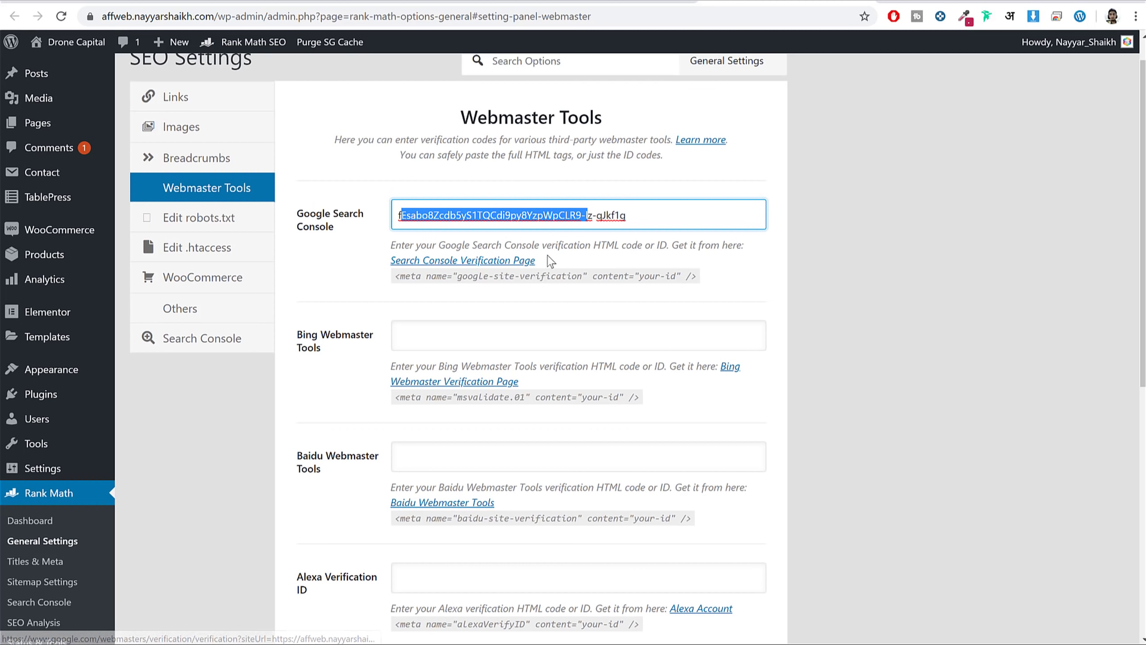
Open Google's Search Console verification page in a new tab and switch to it.
drag(551, 261, 391, 261)
right_click(527, 260)
click(872, 225)
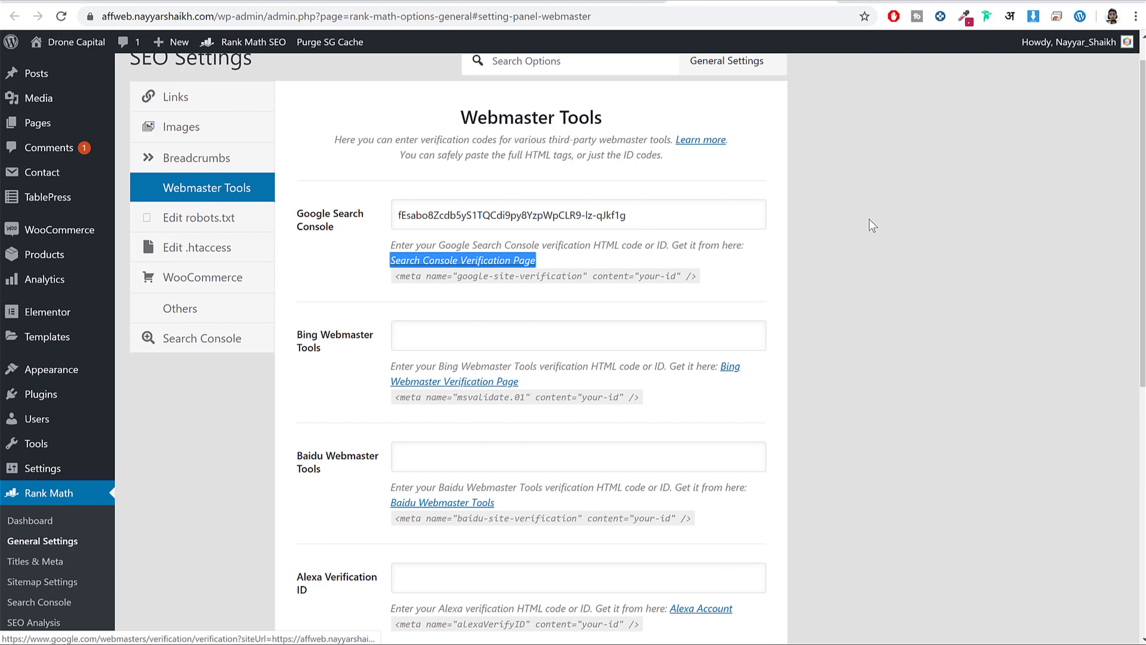
key(ctrl+Tab)
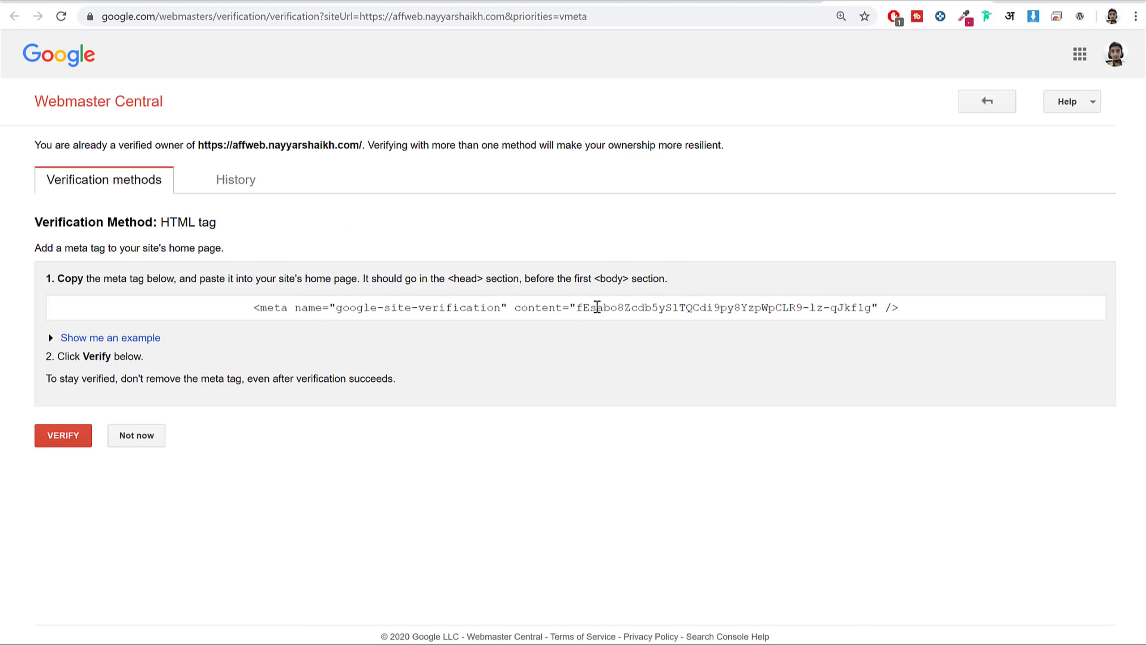
Copy the full verification meta tag from Google's HTML-tag verification page.
drag(577, 310, 874, 311)
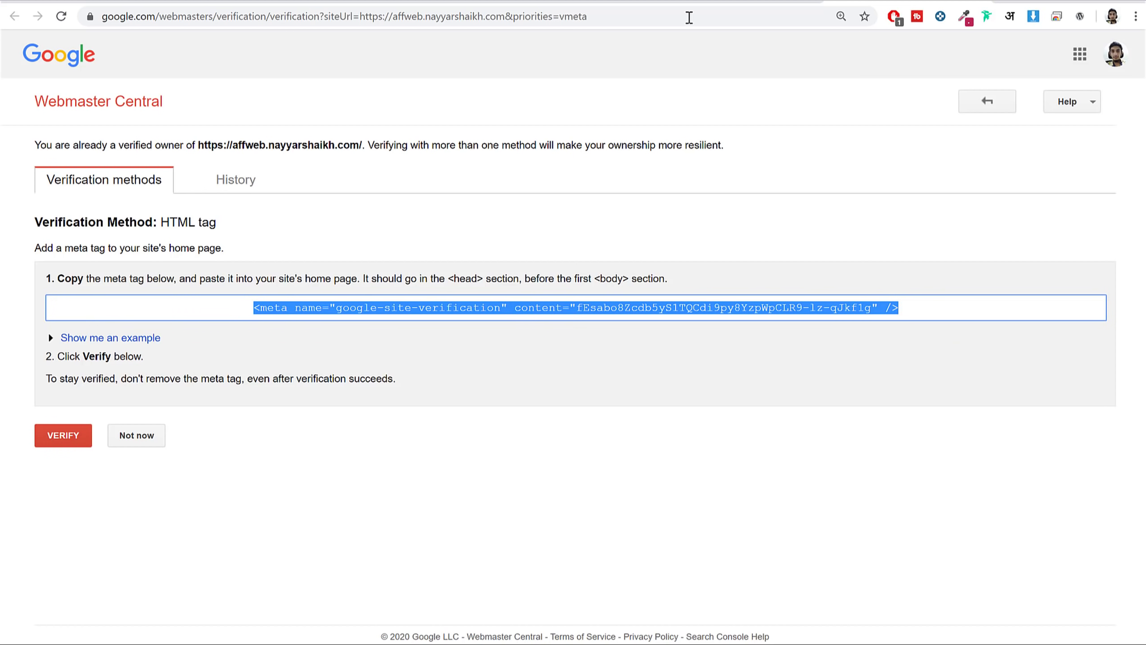
click(712, 2)
drag(398, 215, 628, 216)
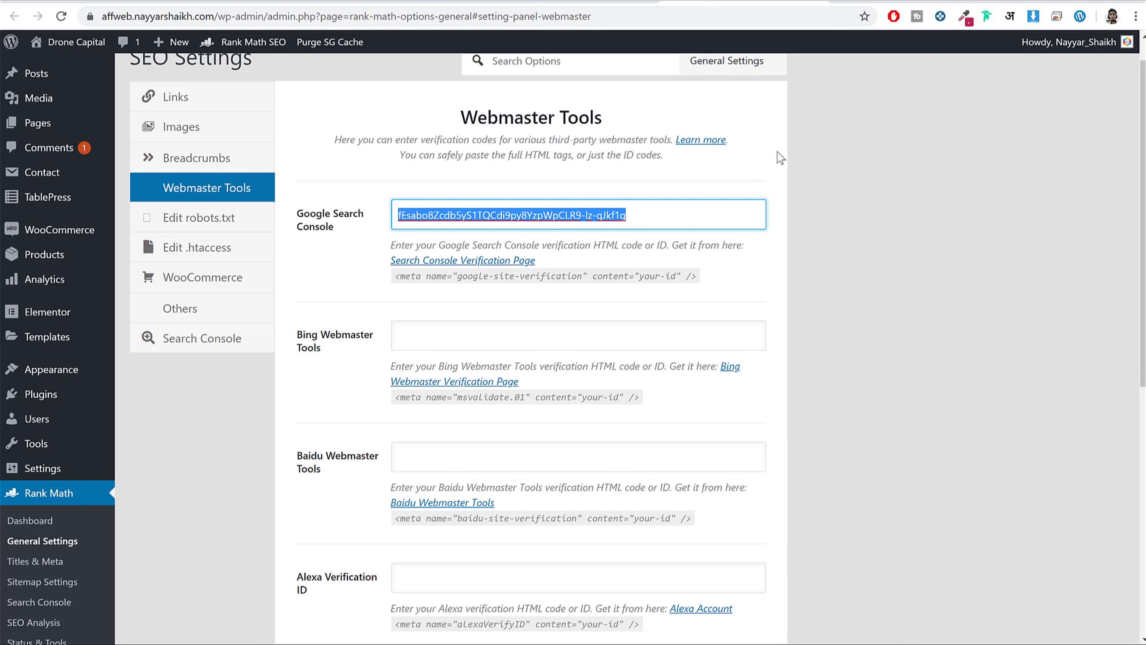
drag(396, 245, 706, 277)
click(854, 3)
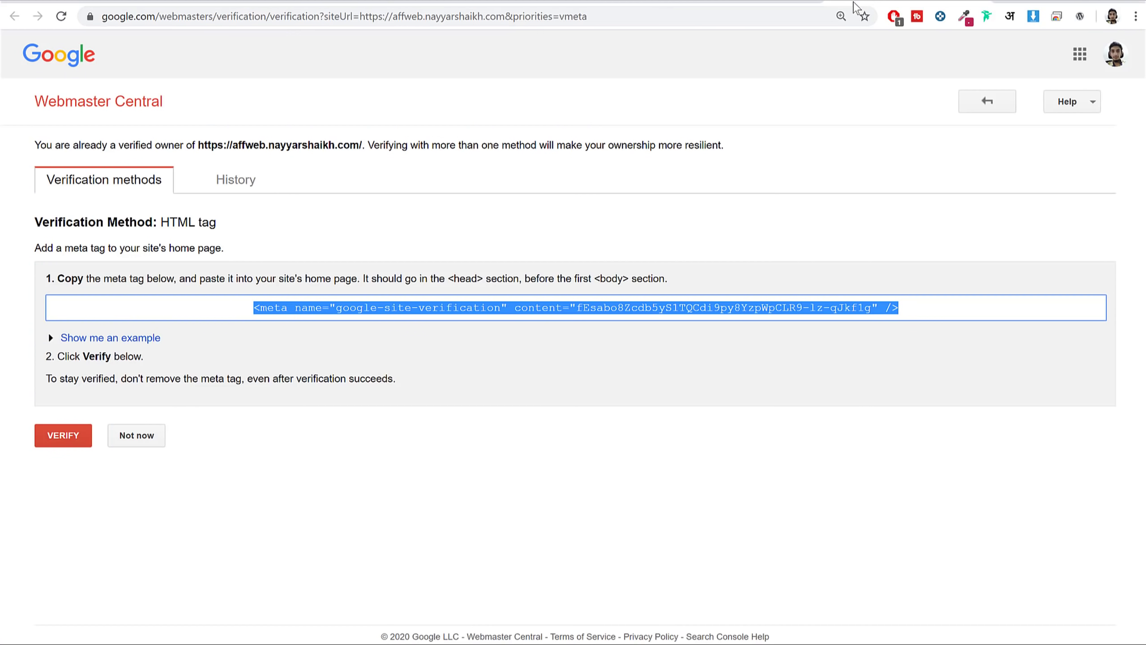
click(748, 312)
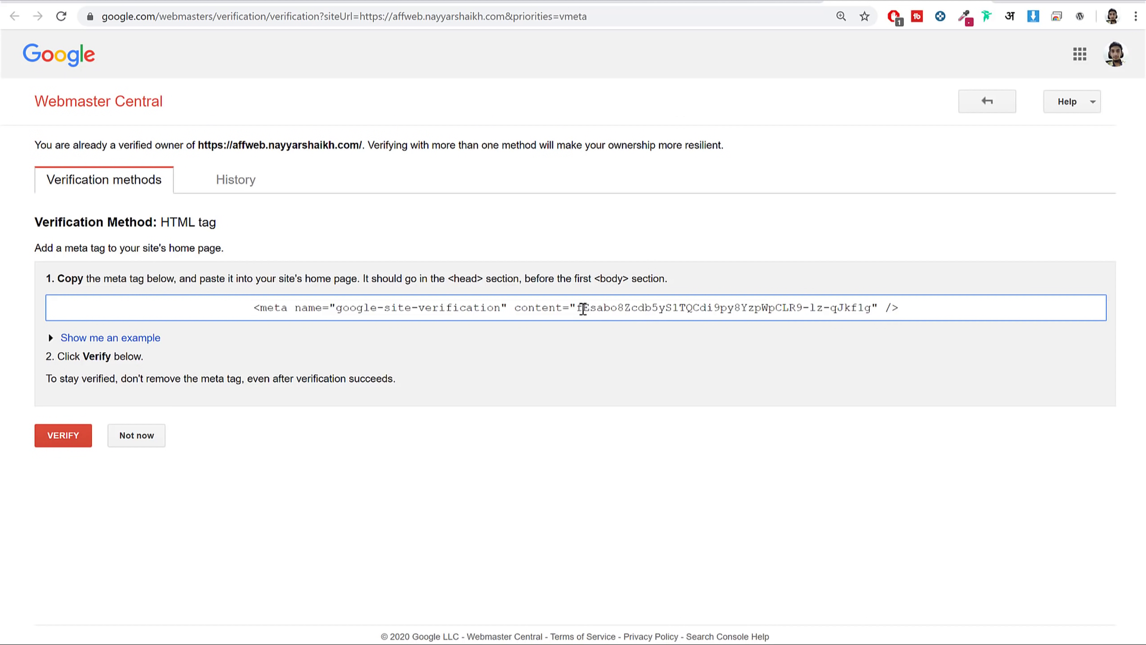
drag(583, 309, 887, 312)
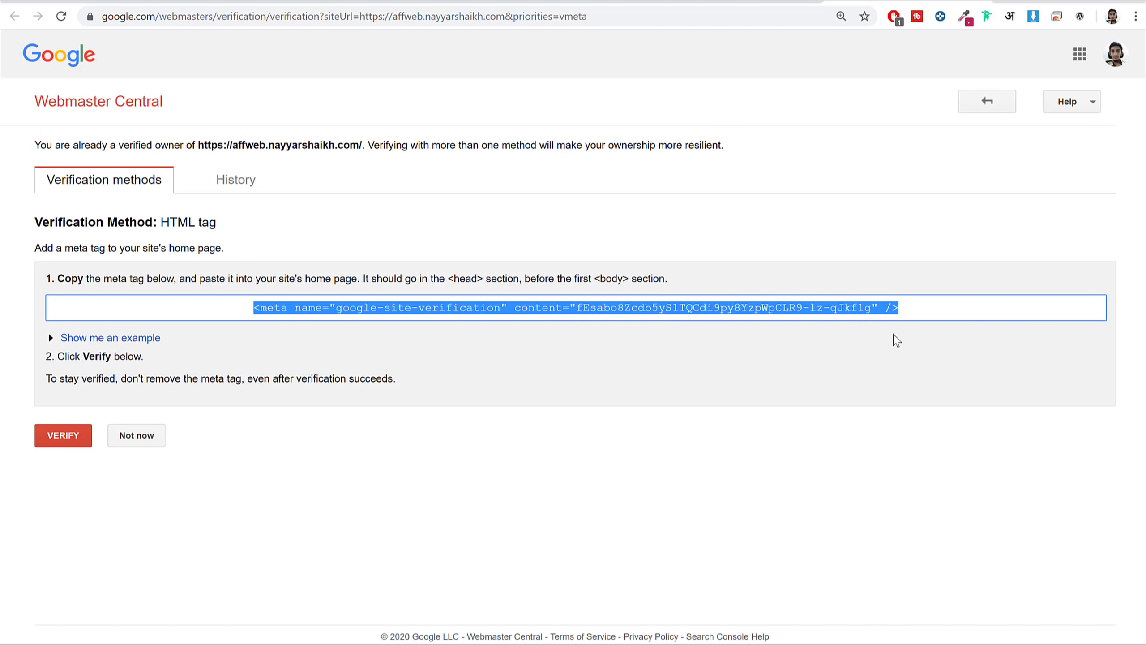
click(746, 313)
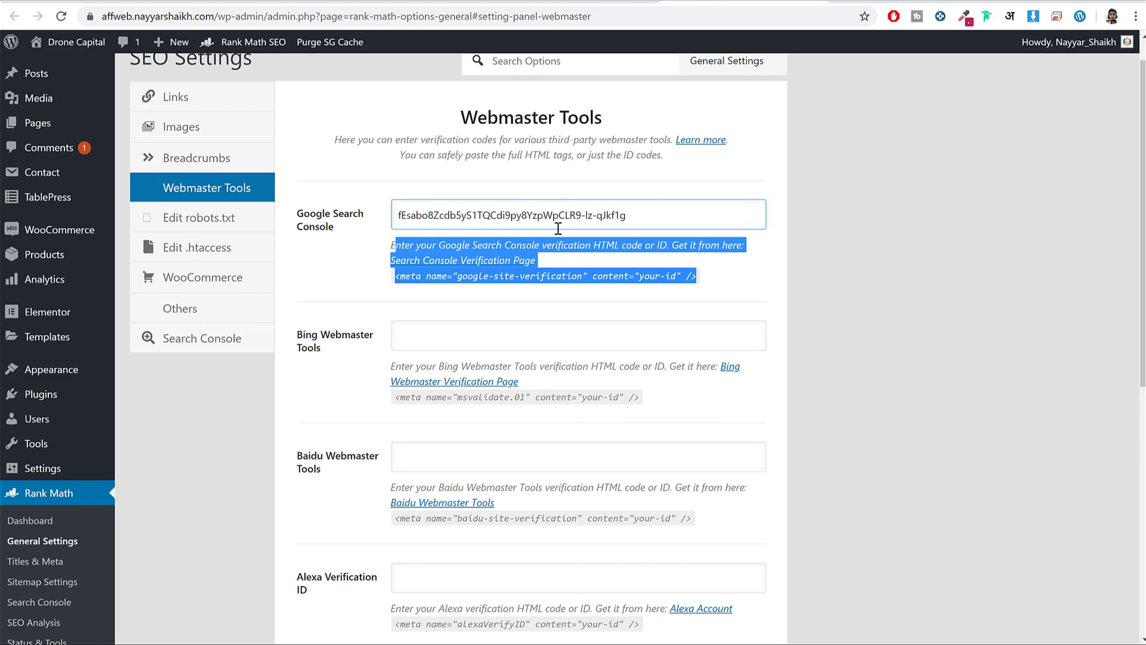
Replace the Webmaster Tools Google code with the meta tag, save, and return to the wizard.
click(593, 215)
key(ctrl+a)
text(<meta name="google-site-verification" content="fEsabo8Zcdb5yS1TQCdi9py8YzpWpCLR9-lZiqJkf1g" />)
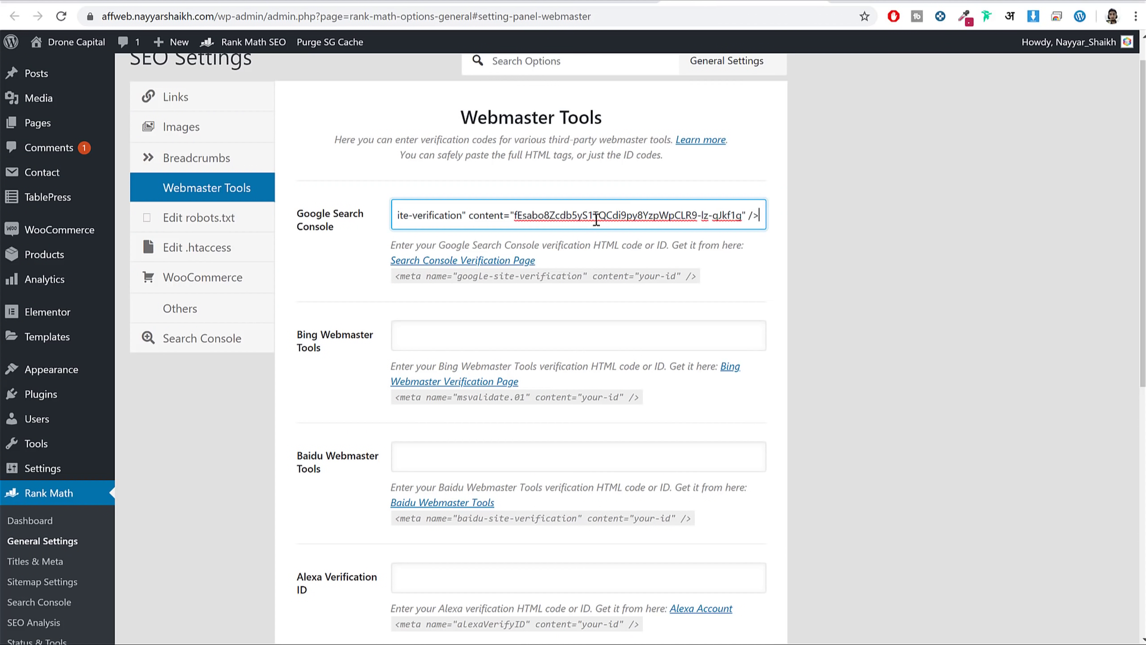
scroll(593, 406, down, 10)
click(672, 570)
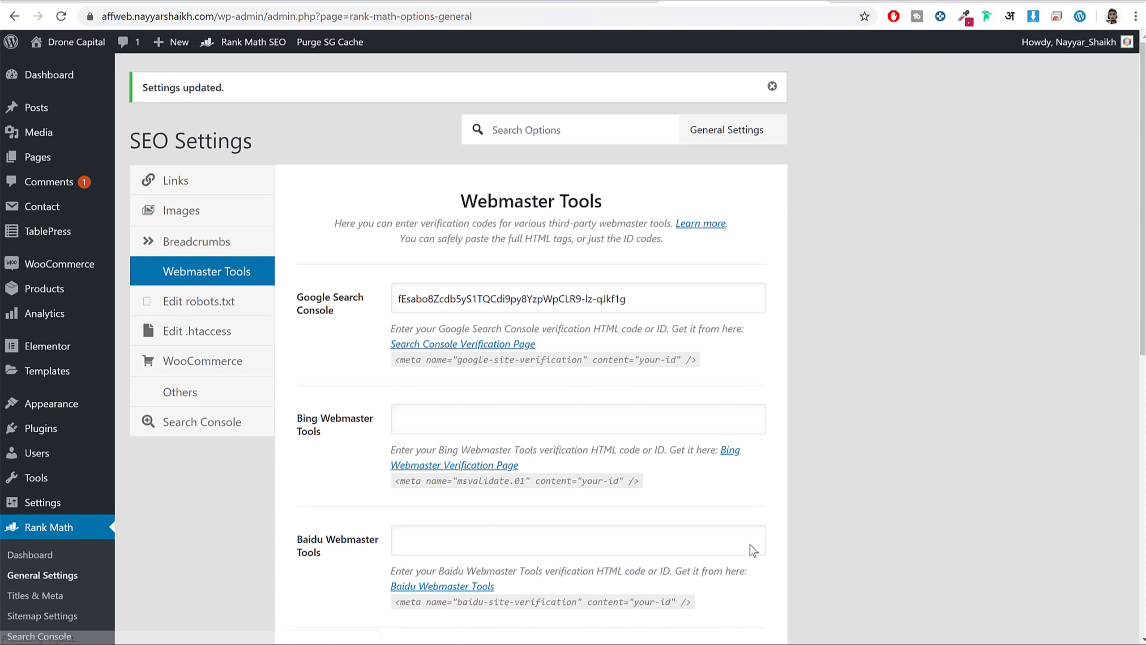
drag(690, 296, 377, 298)
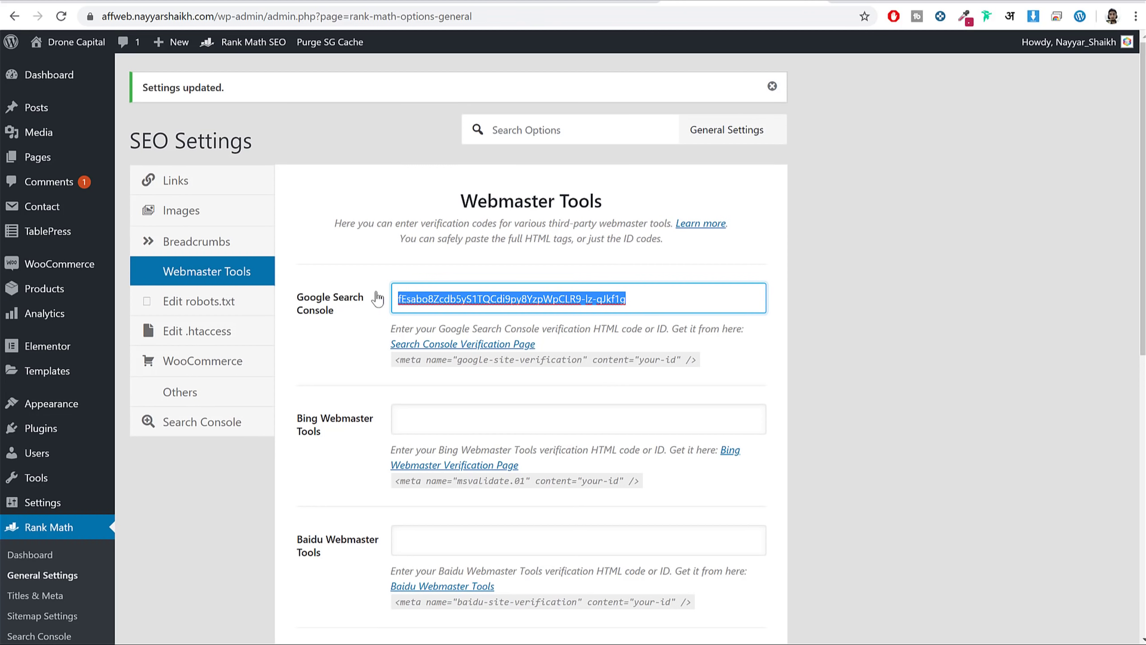
click(580, 1)
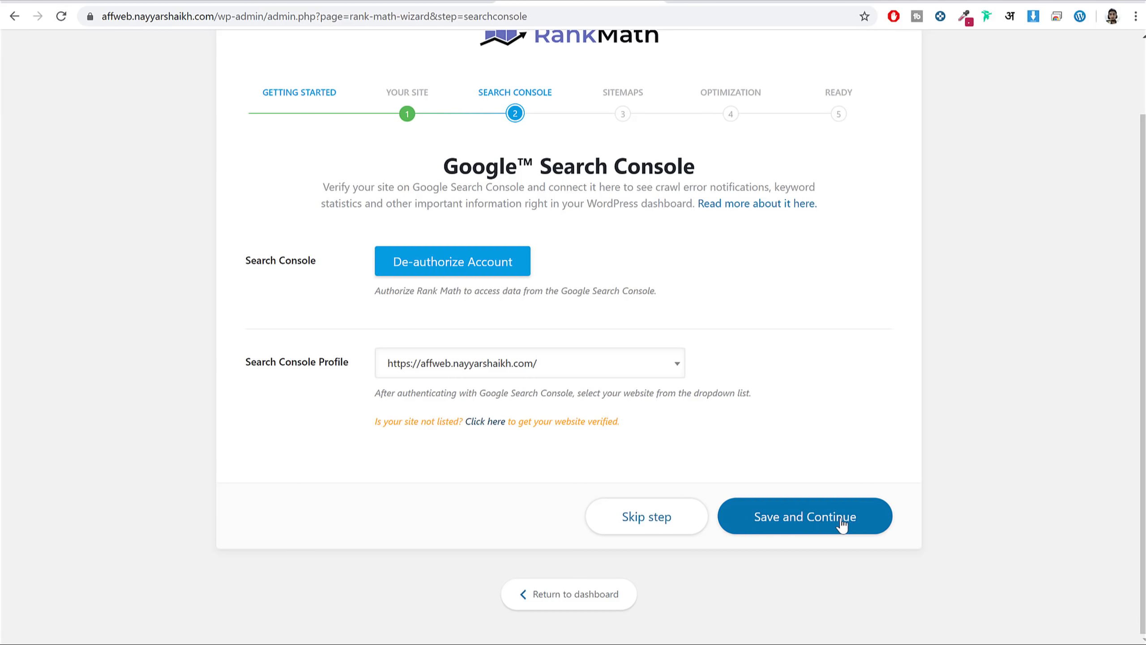
Save the Search Console profile and keep Sitemaps and Include Images on in the Sitemap step.
click(821, 524)
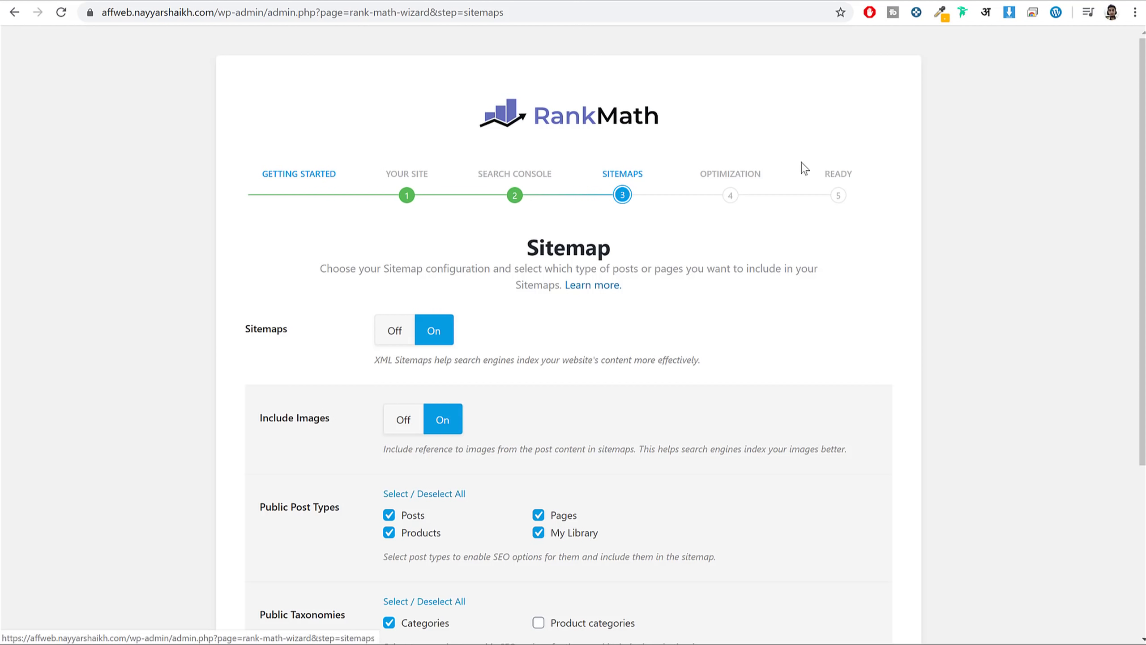
scroll(1093, 263, down, 1)
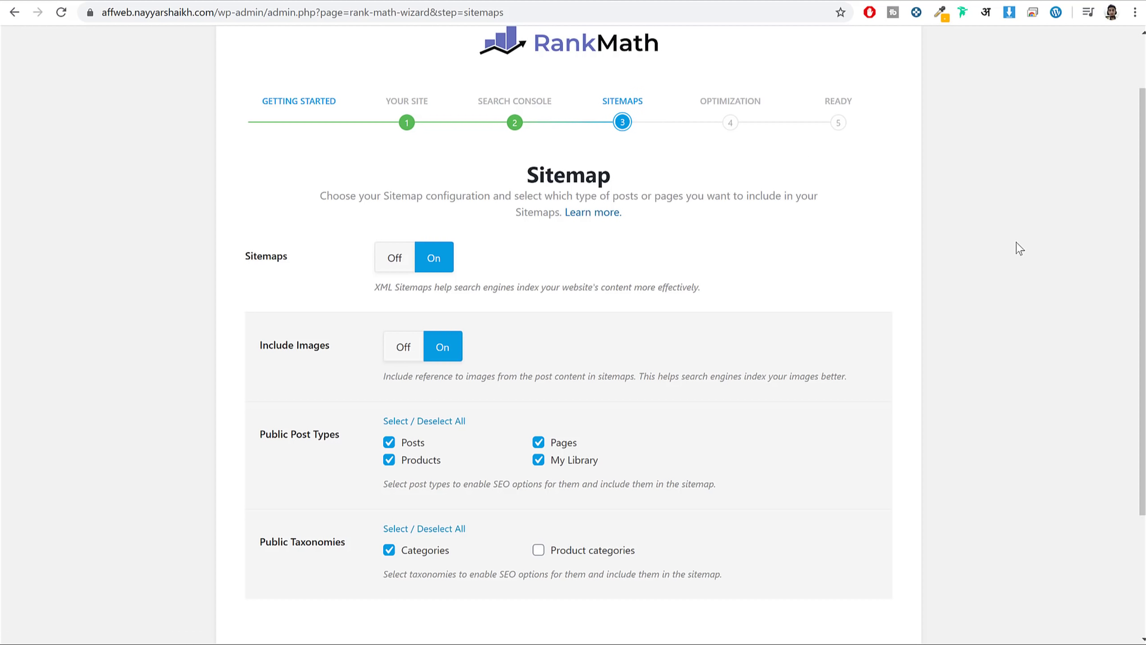
scroll(1018, 248, down, 2)
drag(236, 186, 283, 185)
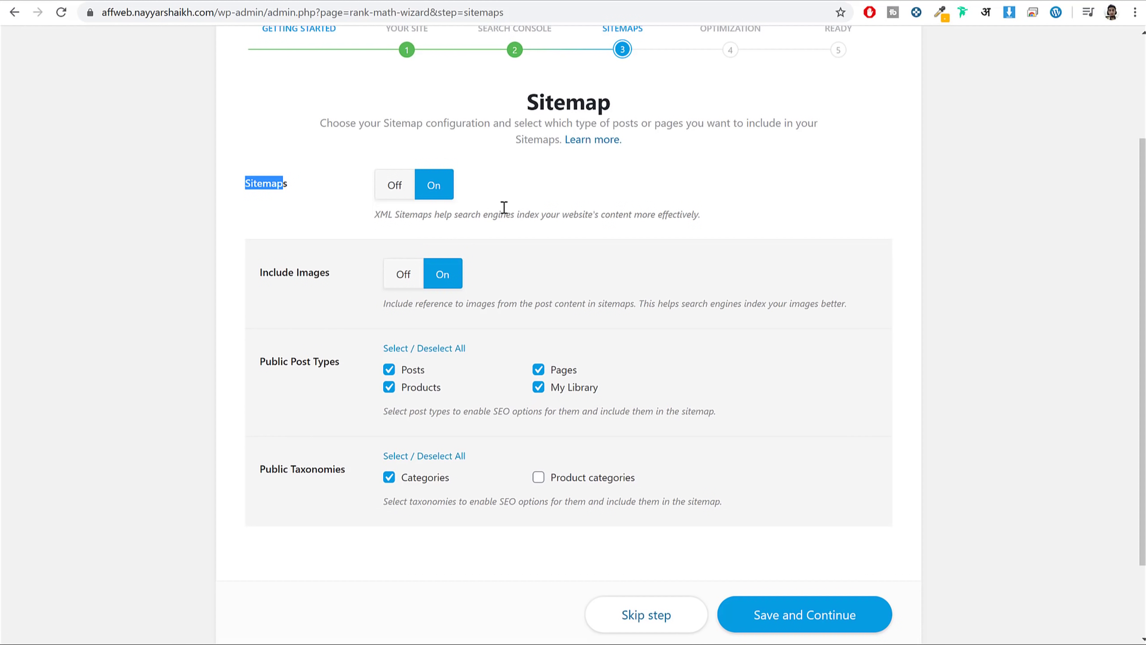
click(432, 198)
drag(280, 282, 387, 292)
click(470, 280)
scroll(907, 362, down, 3)
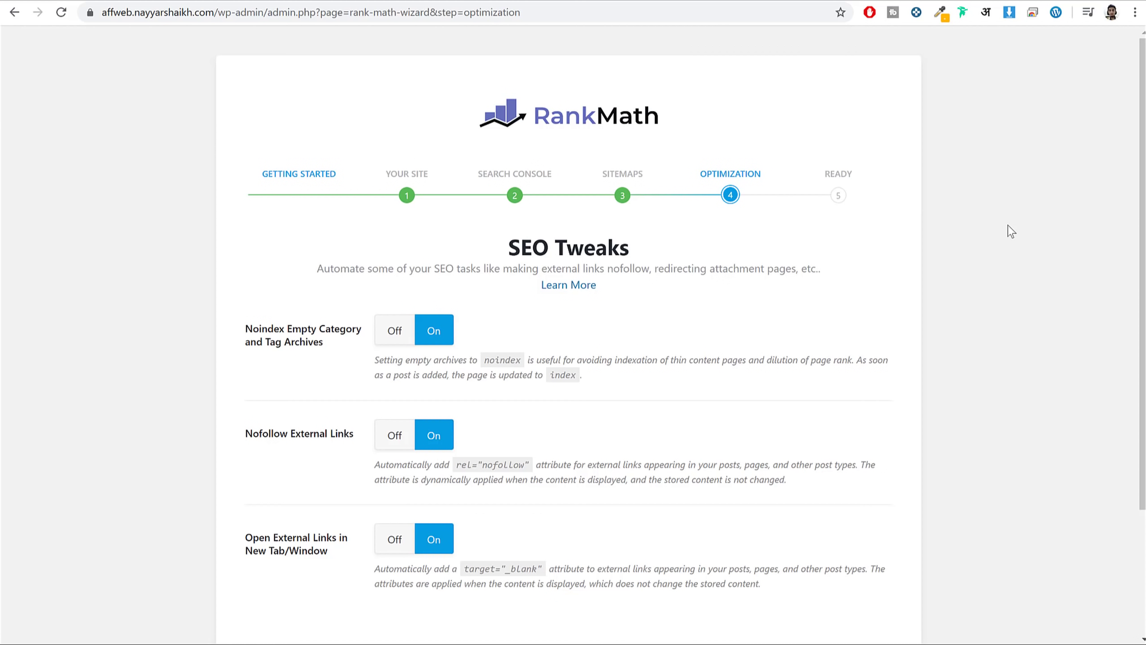
Save SEO Tweaks with every option on, then return from the Ready page to the dashboard.
scroll(1024, 244, down, 3)
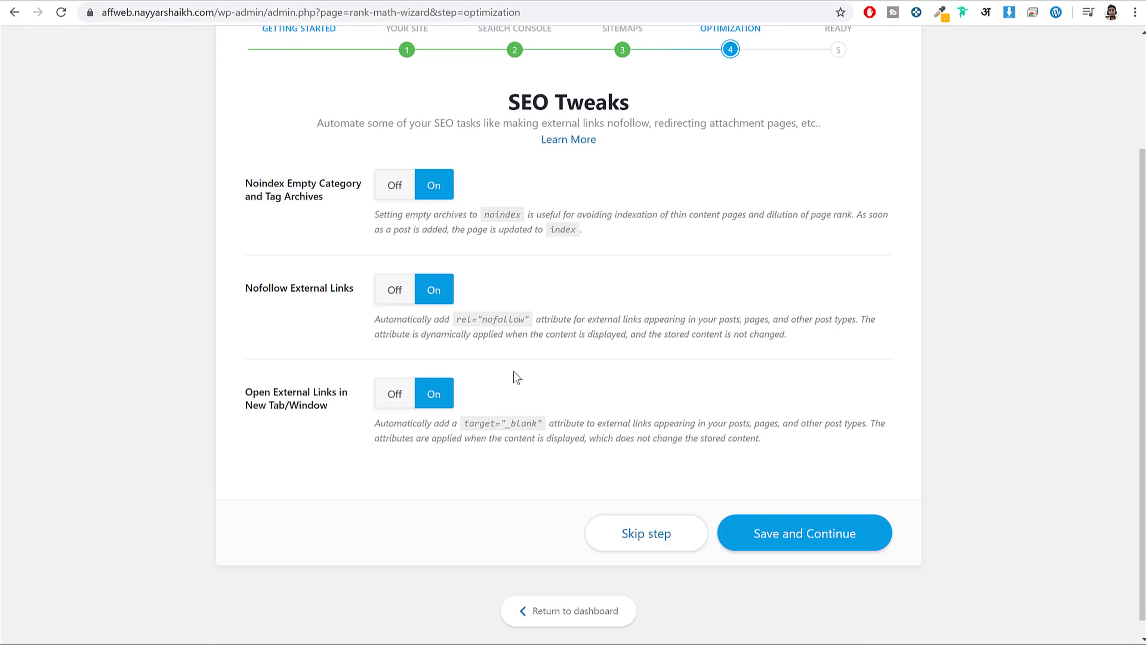
click(840, 540)
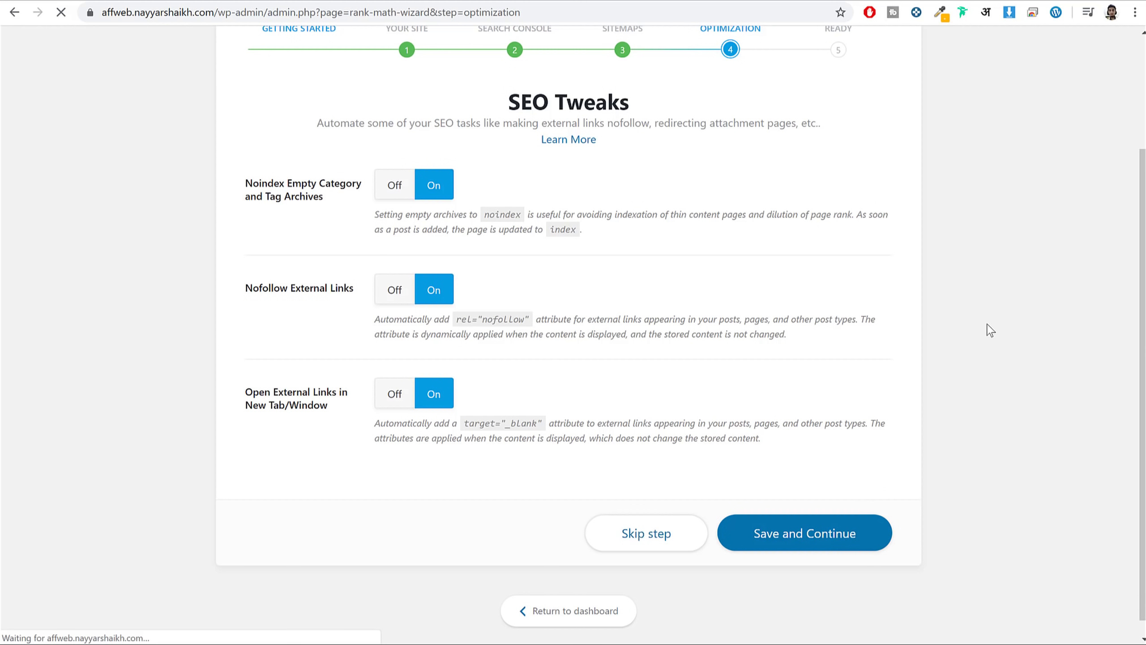
scroll(801, 256, down, 4)
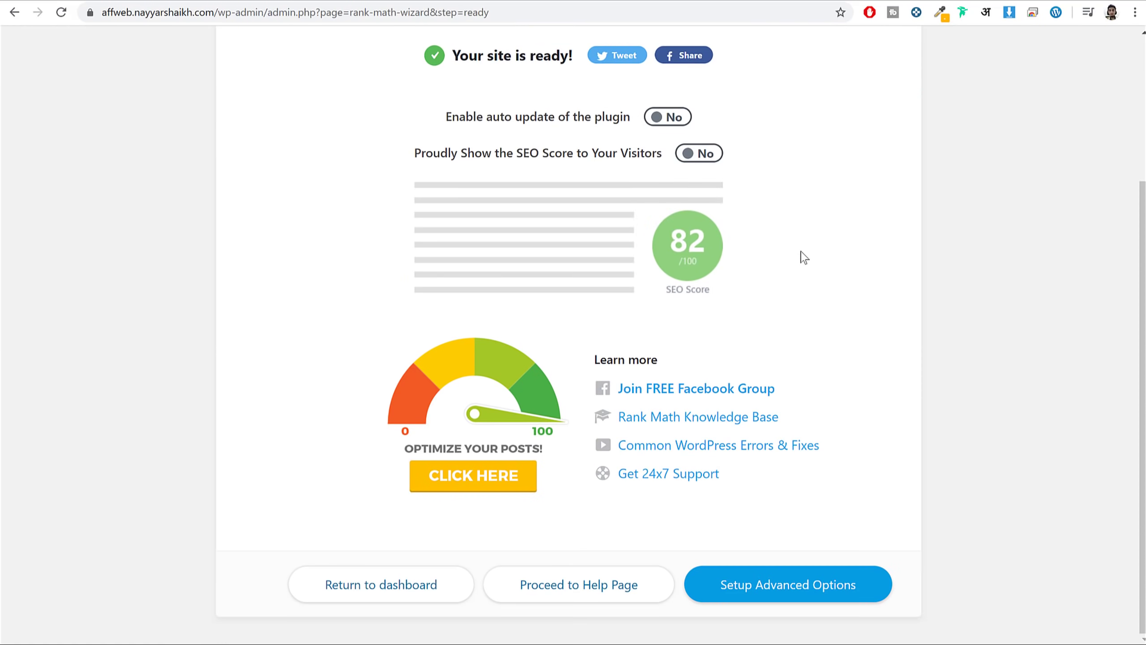
scroll(825, 174, up, 1)
scroll(858, 136, up, 3)
scroll(925, 127, down, 4)
click(409, 589)
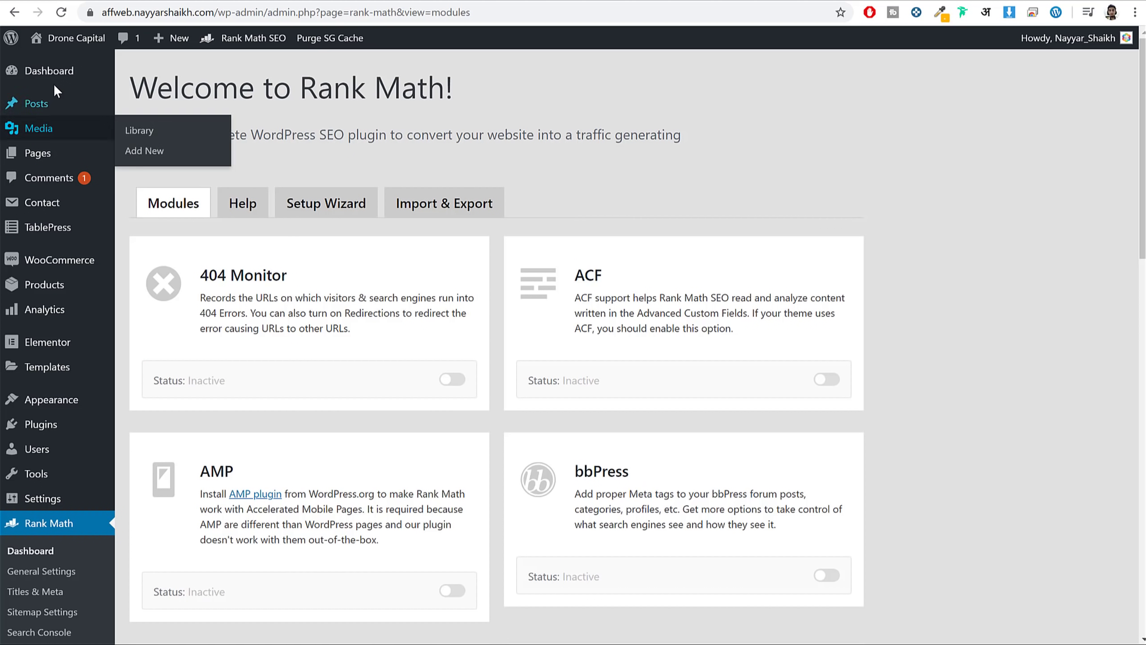
In All Posts, check Mavic Pro Drone Review's 26 / 100 SEO score and open it for editing.
click(56, 105)
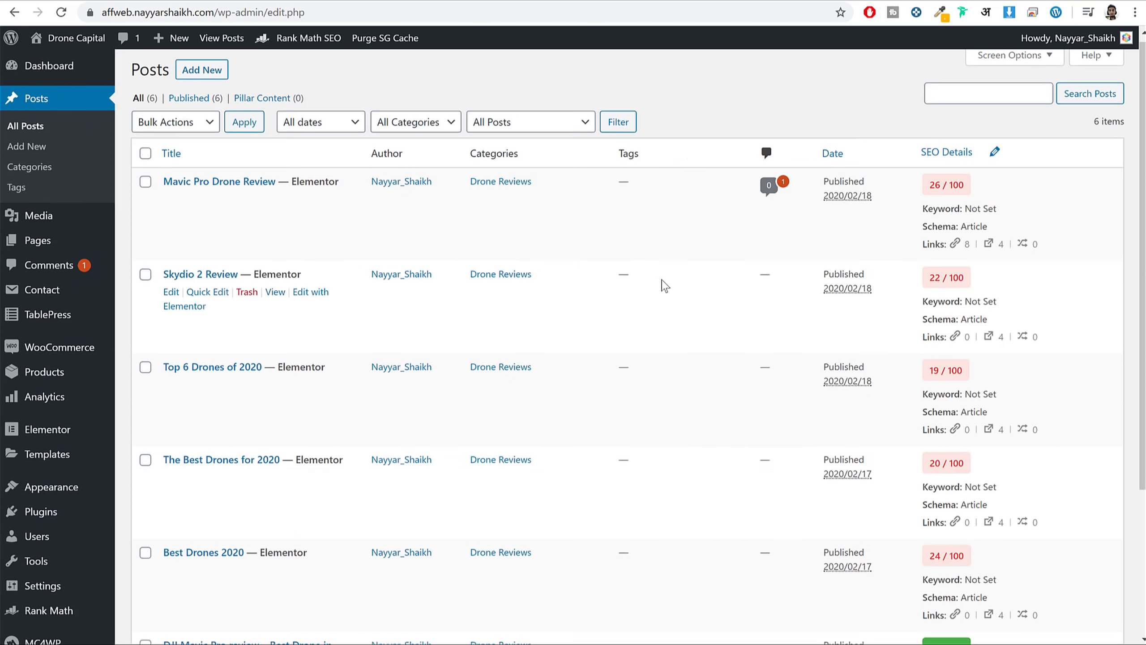
scroll(662, 282, down, 4)
scroll(668, 286, up, 4)
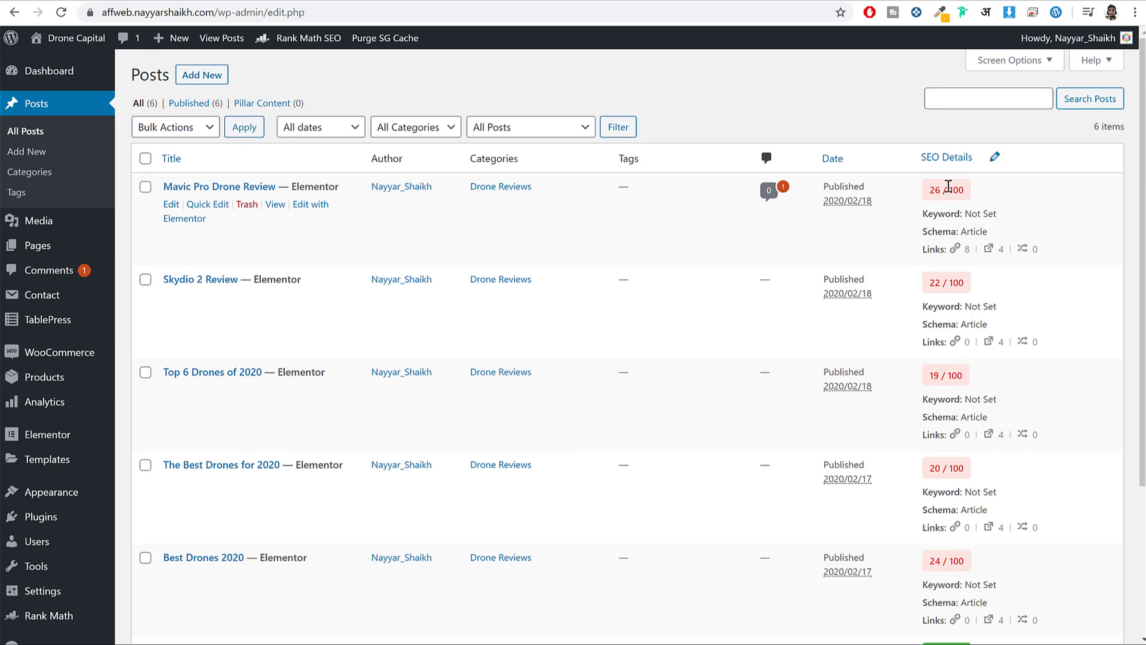
drag(963, 188, 928, 190)
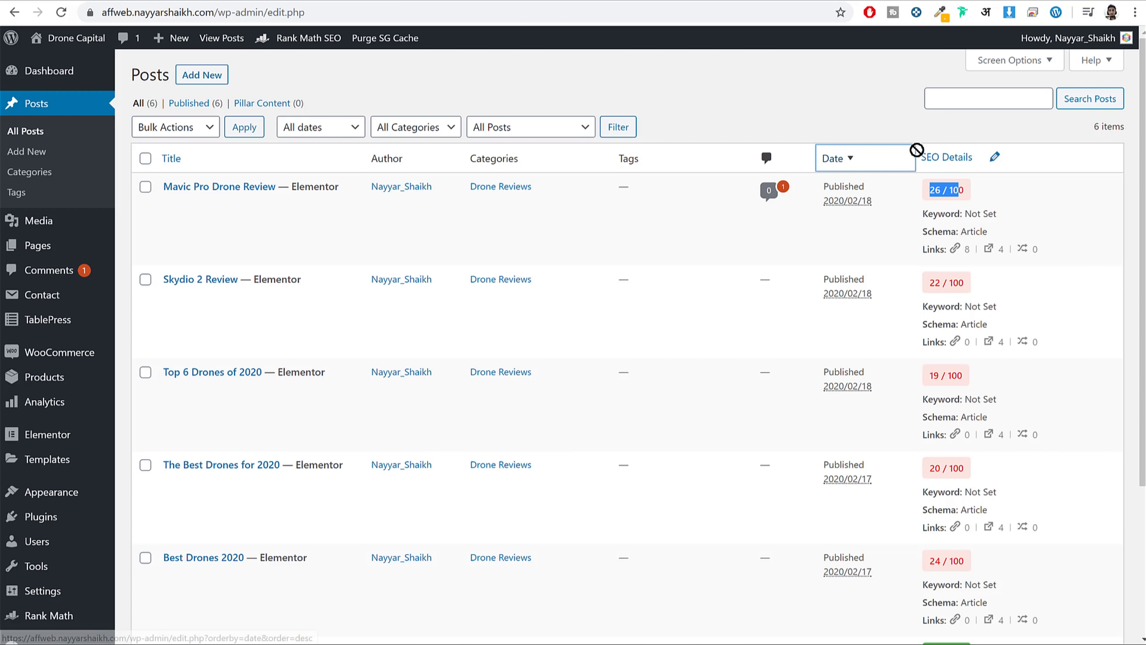
drag(833, 158, 976, 192)
click(952, 186)
click(979, 194)
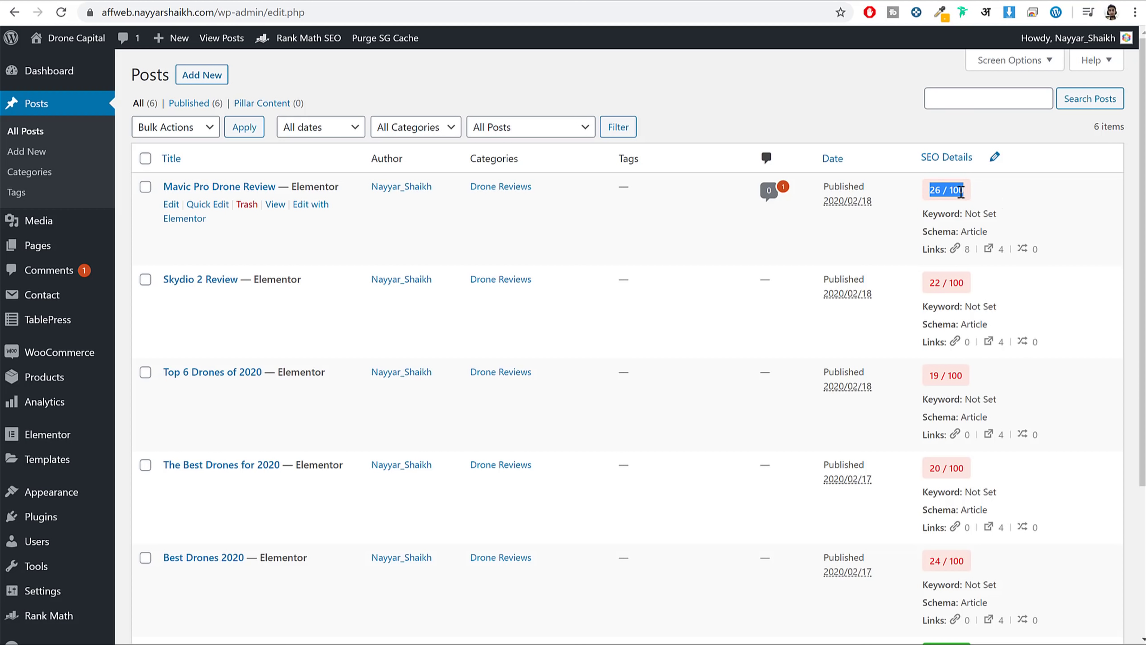
click(963, 192)
click(171, 204)
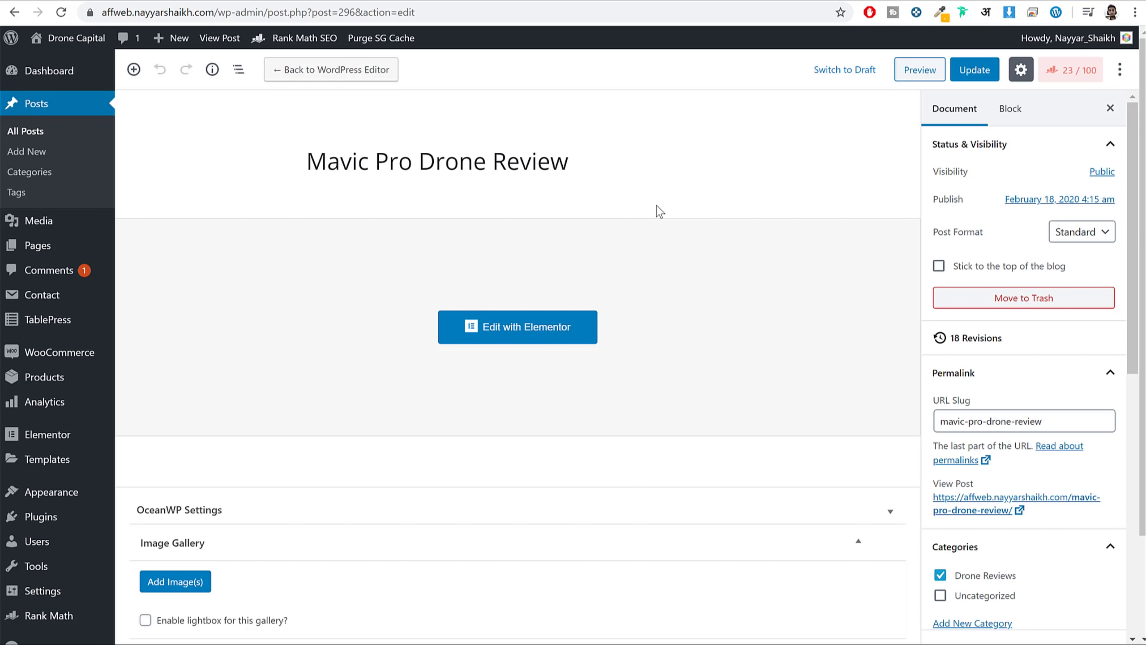
Open the post's Rank Math SEO analysis showing its 23/100 score.
scroll(666, 315, down, 3)
scroll(670, 328, up, 3)
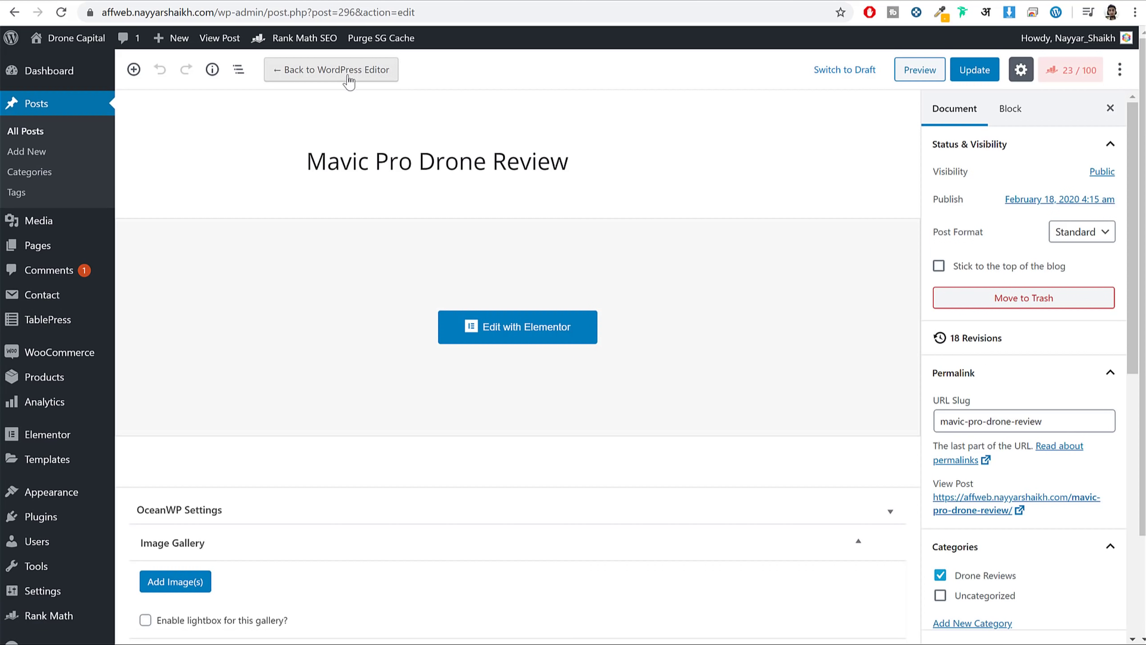
scroll(749, 235, down, 3)
scroll(795, 287, up, 3)
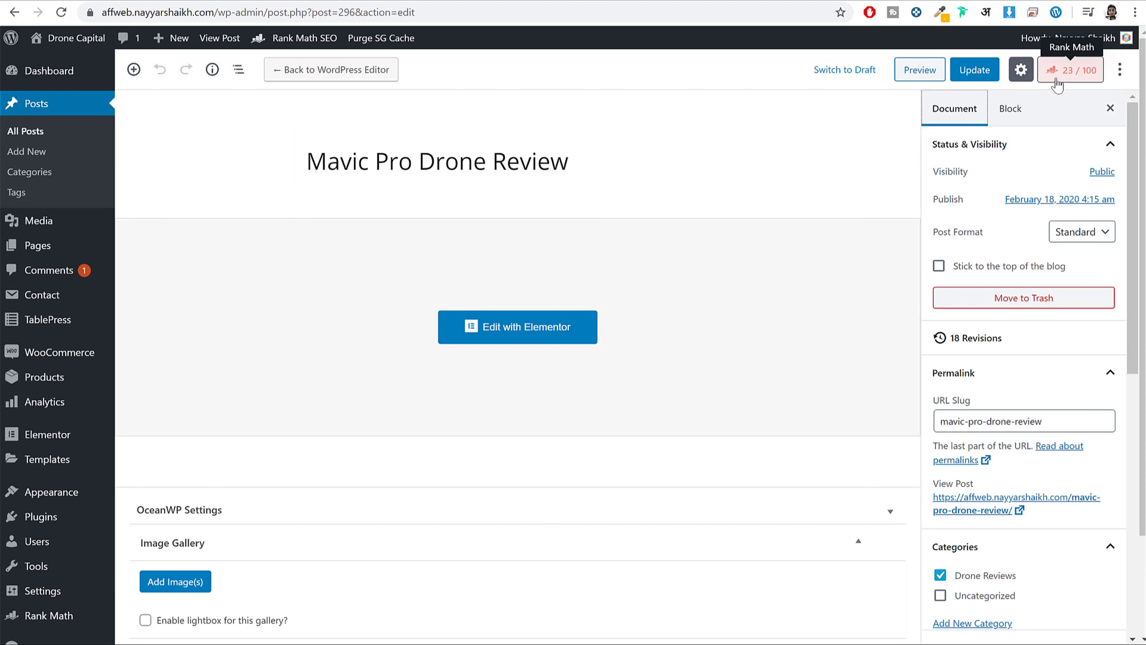
scroll(519, 361, down, 3)
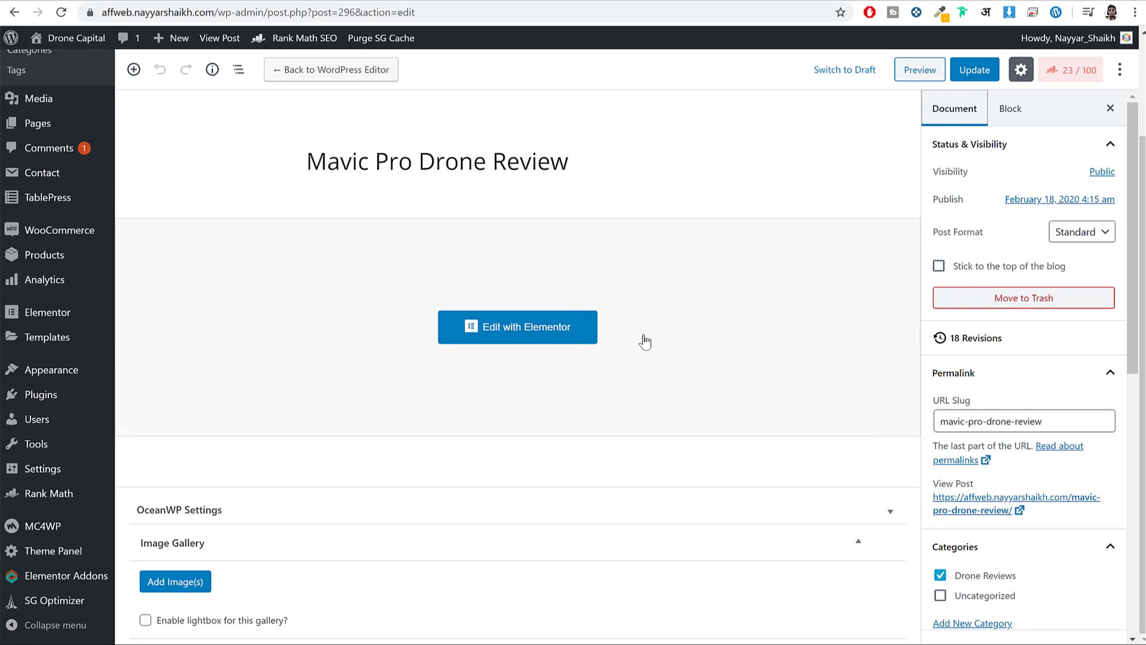
scroll(857, 248, up, 3)
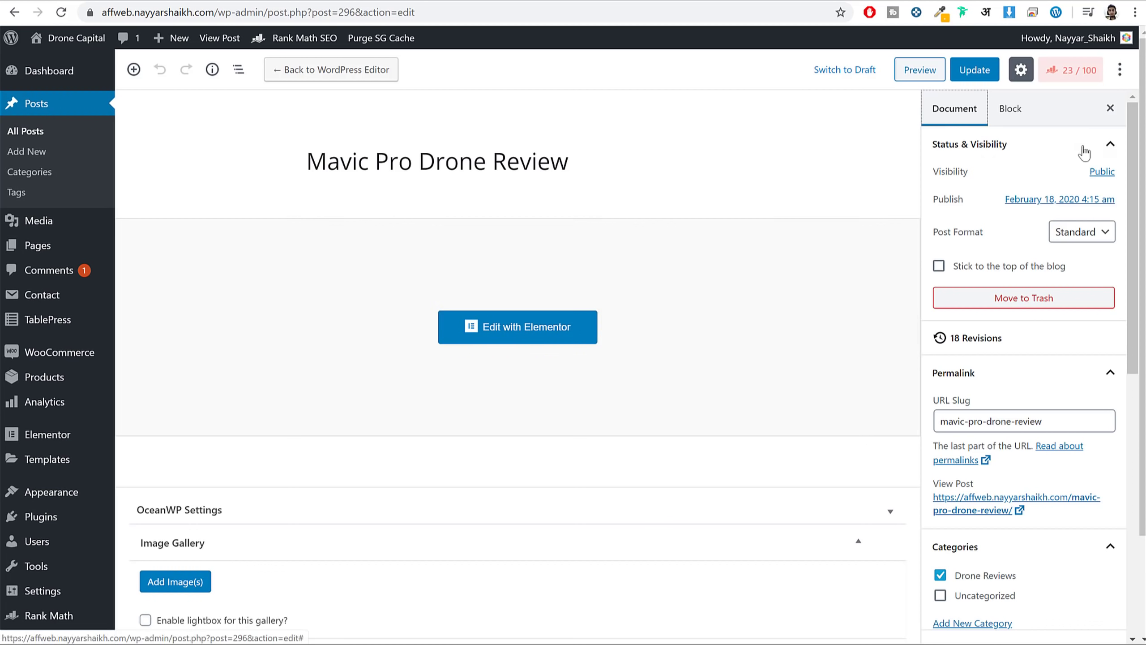
click(1085, 74)
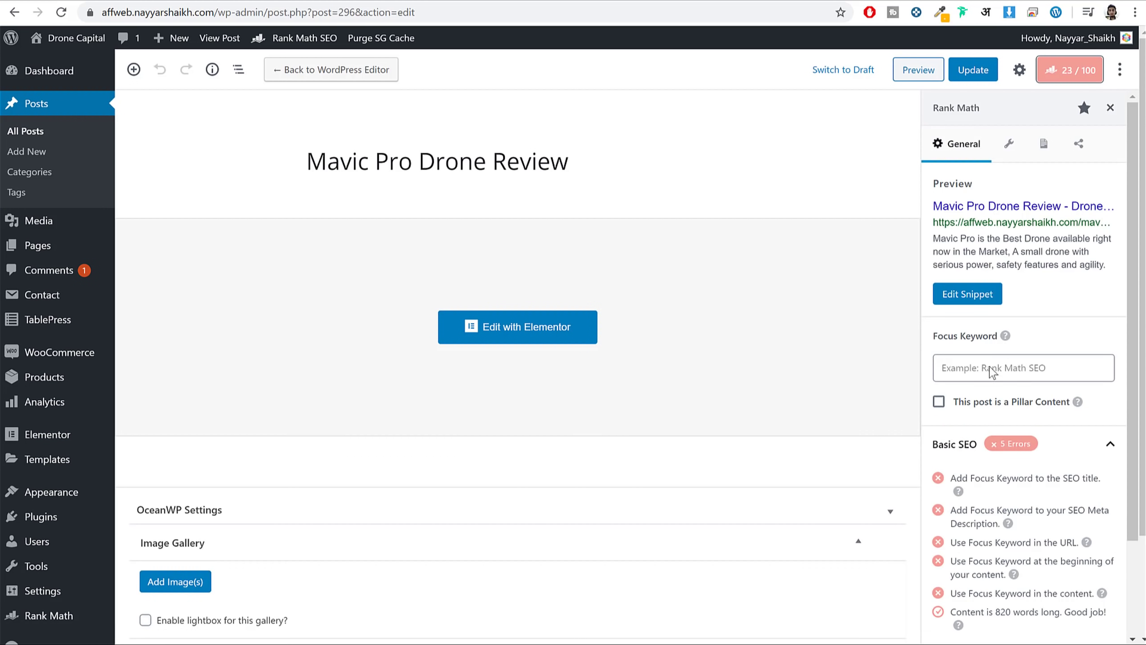
scroll(1038, 451, down, 3)
scroll(1051, 479, up, 2)
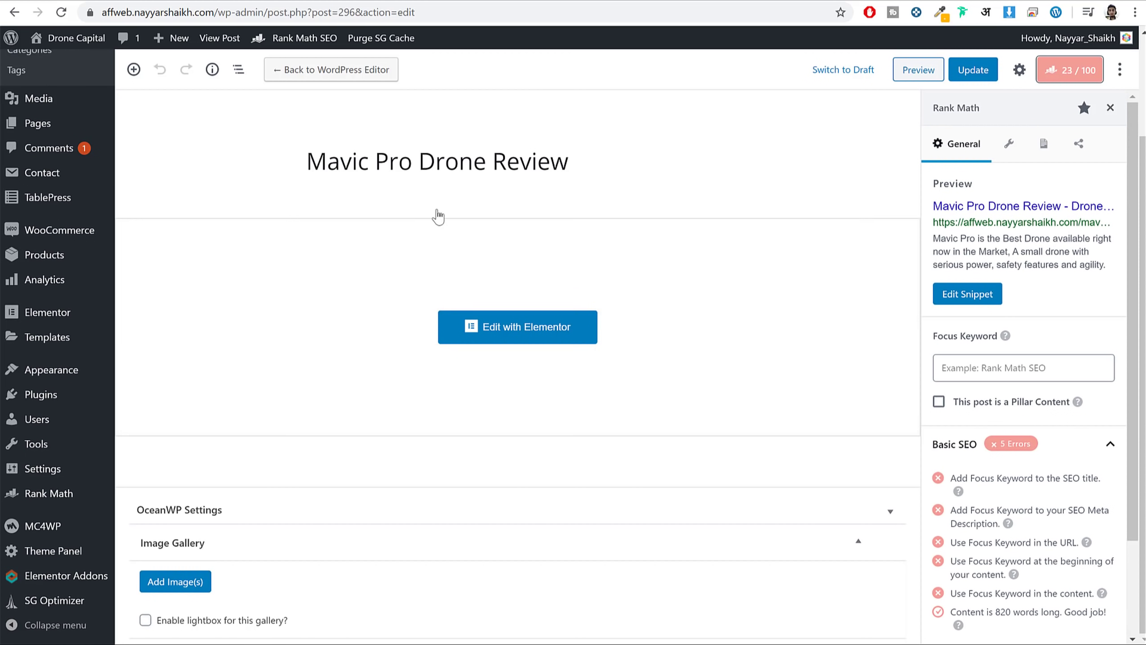
scroll(50, 221, up, 1)
scroll(50, 221, up, 2)
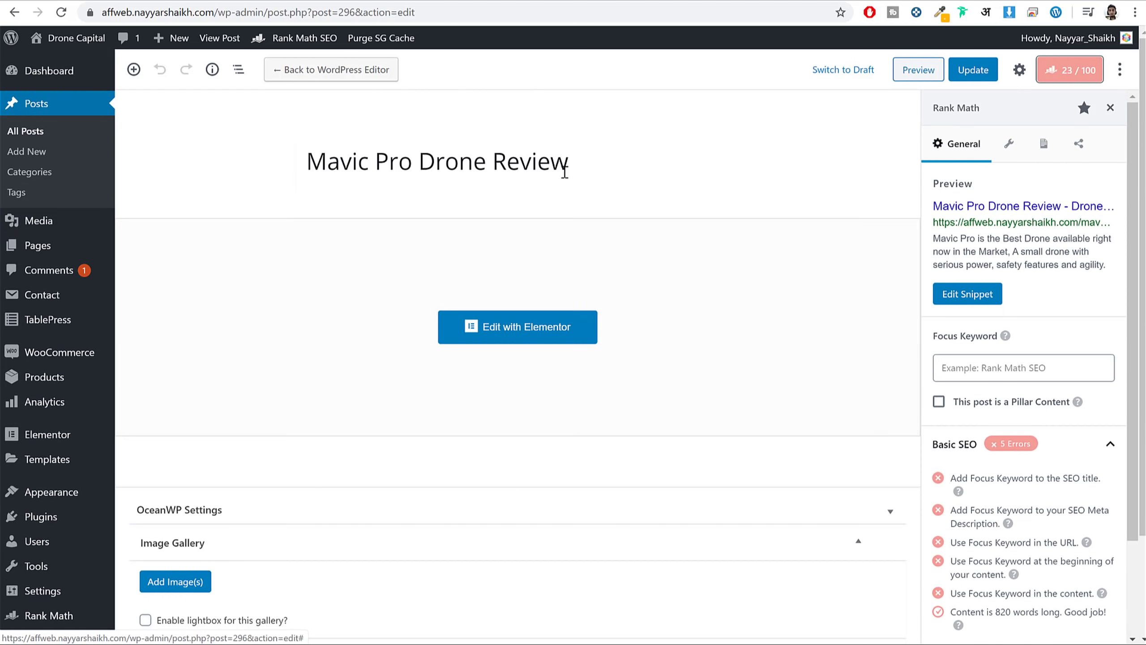
scroll(993, 339, down, 4)
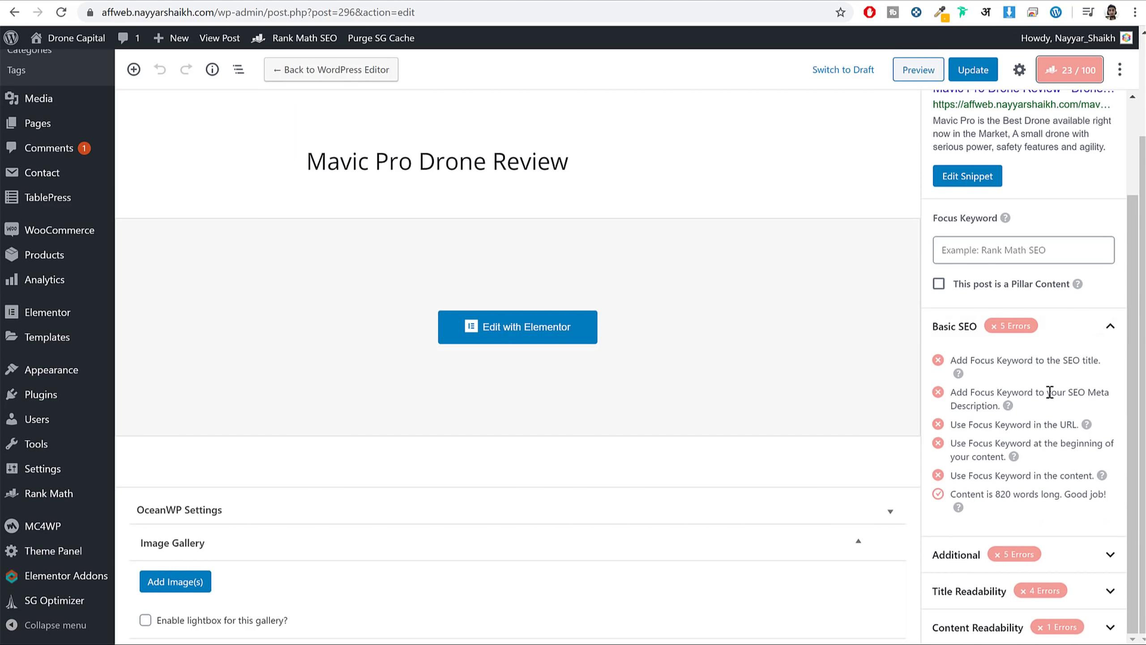
Collapse Basic SEO and expand the Additional and Title Readability checks.
click(1088, 334)
click(1073, 482)
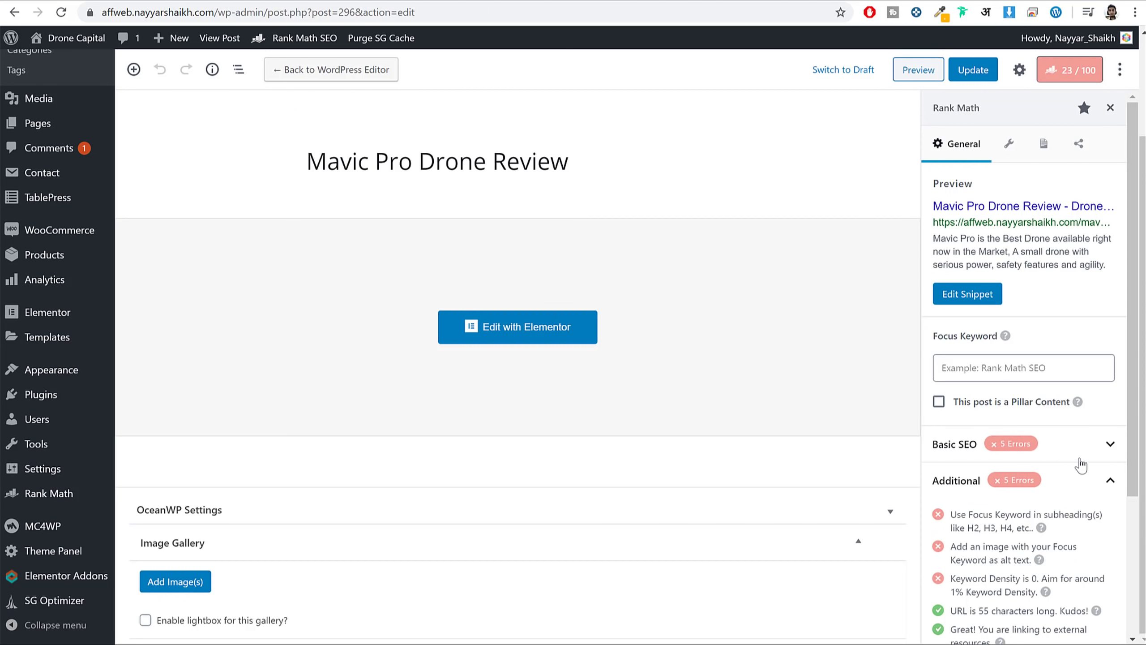
scroll(1081, 466, down, 3)
click(1068, 585)
scroll(1051, 496, up, 5)
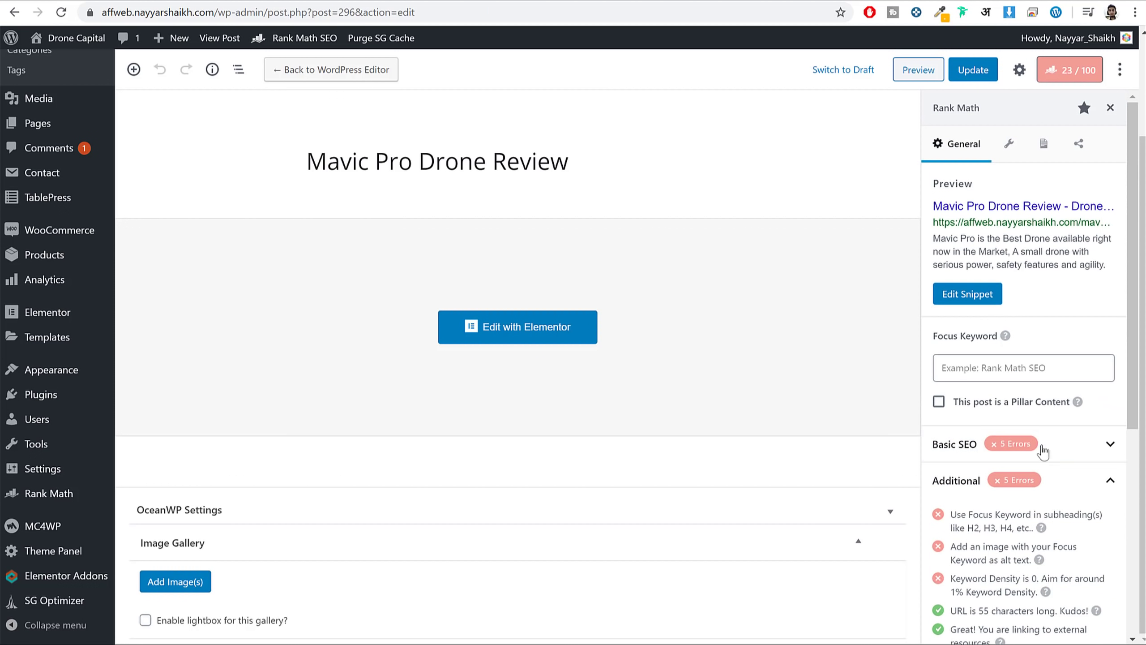
scroll(1042, 433, up, 2)
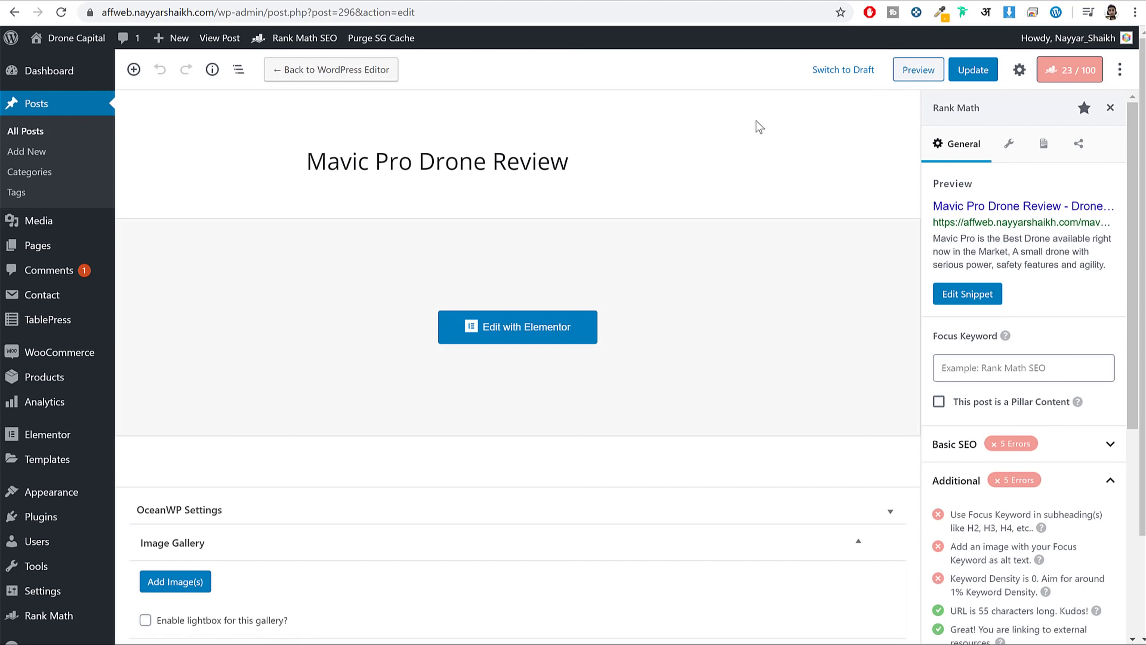
Expand the post's OceanWP settings and launch the post in Elementor.
scroll(472, 150, down, 2)
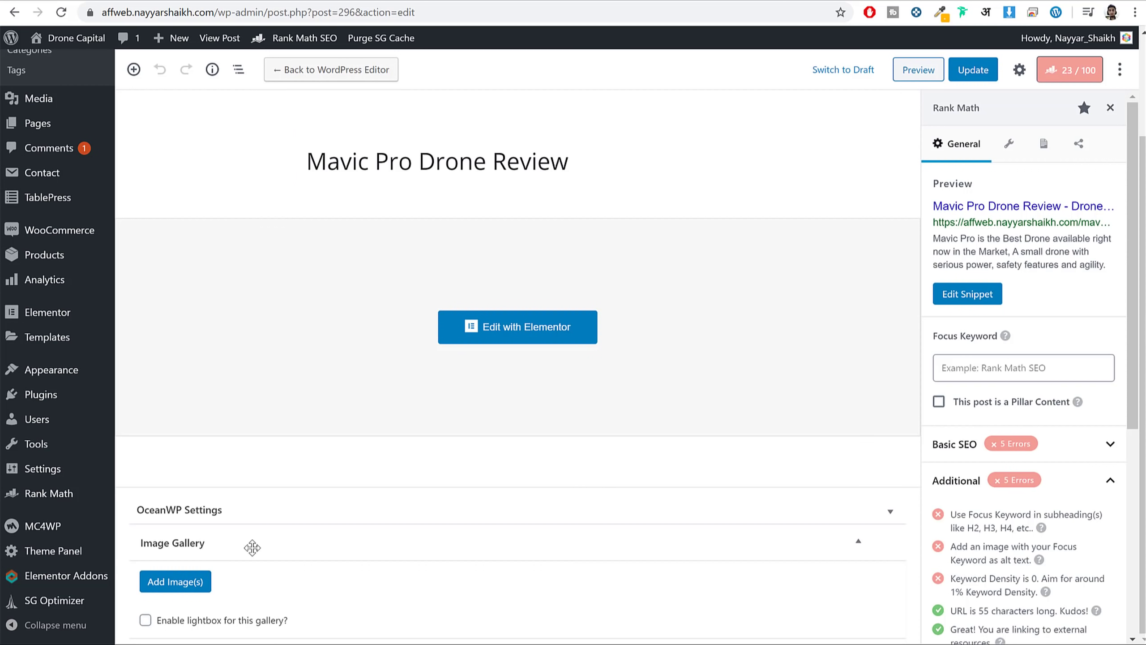
click(217, 513)
scroll(238, 374, down, 4)
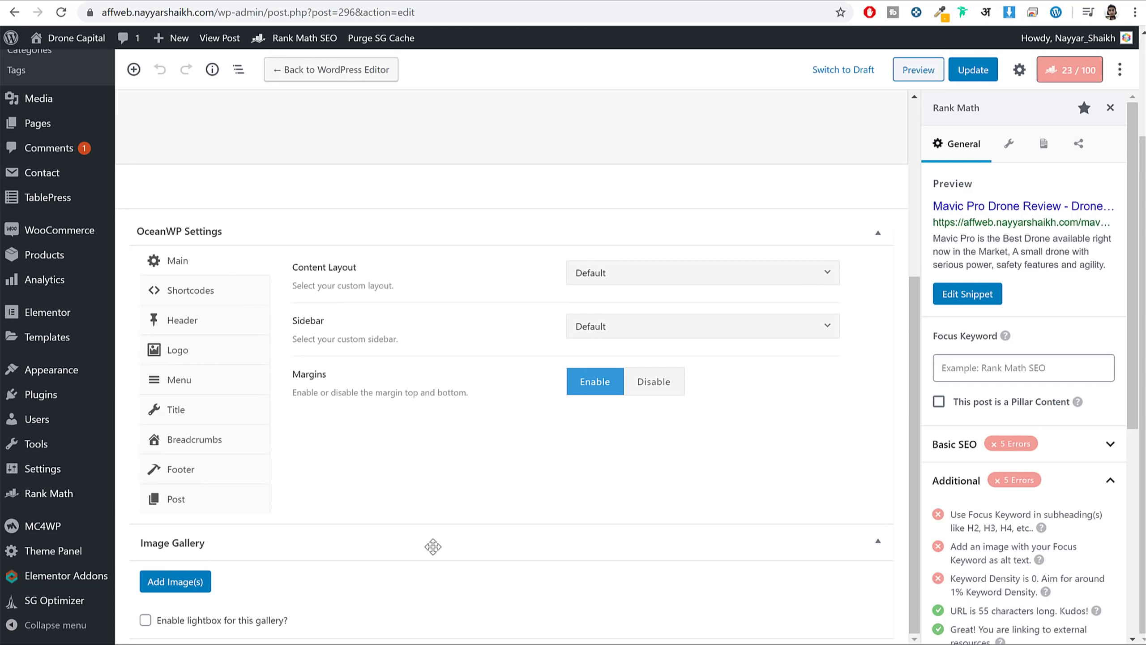
scroll(474, 492, up, 5)
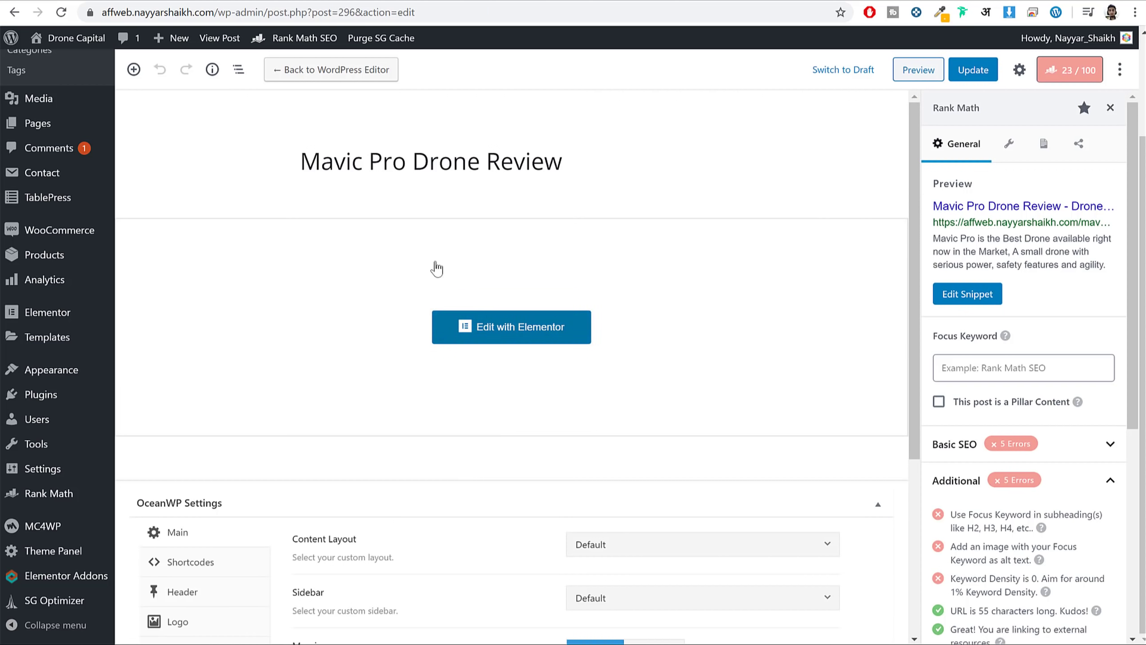
click(529, 336)
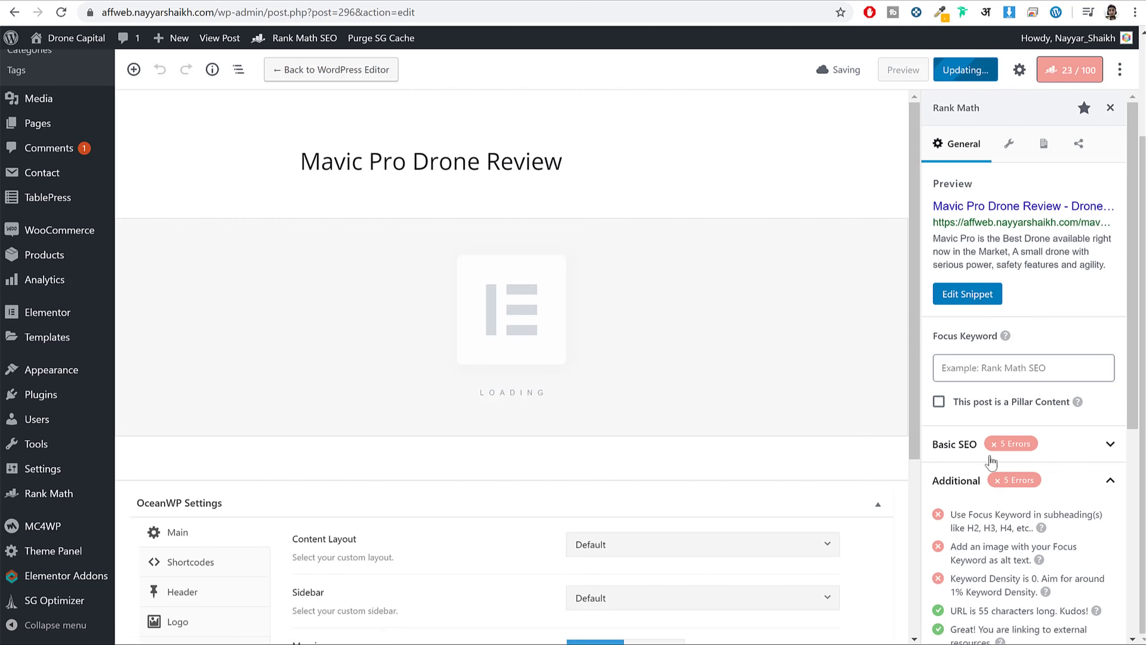
scroll(990, 461, down, 7)
scroll(1042, 476, up, 6)
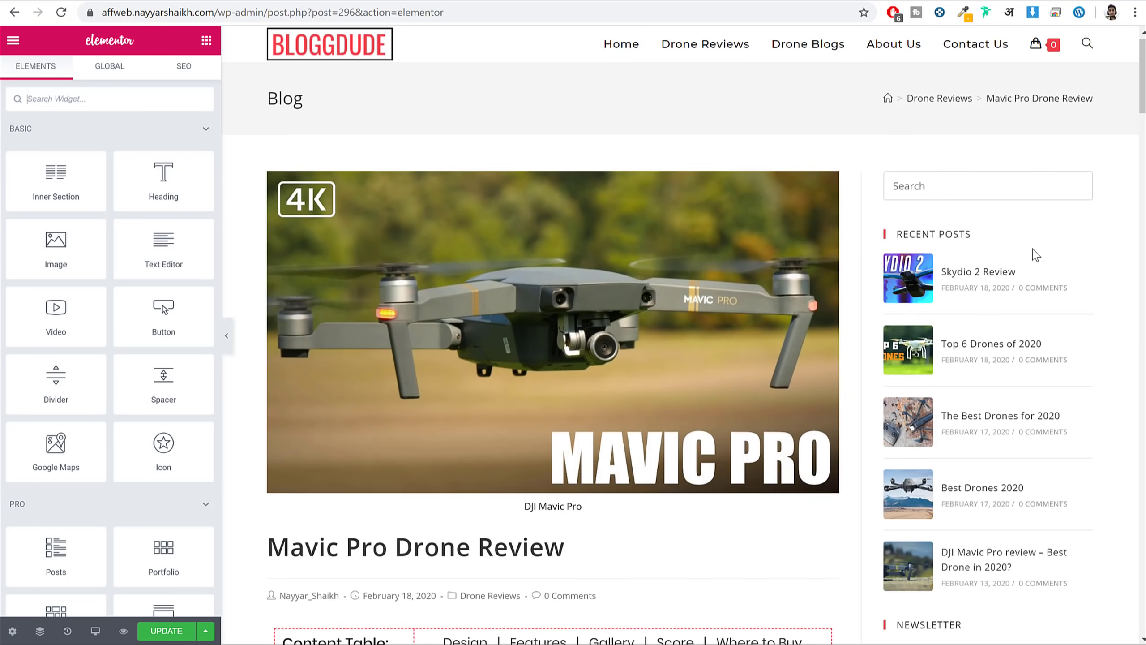
scroll(1036, 254, down, 20)
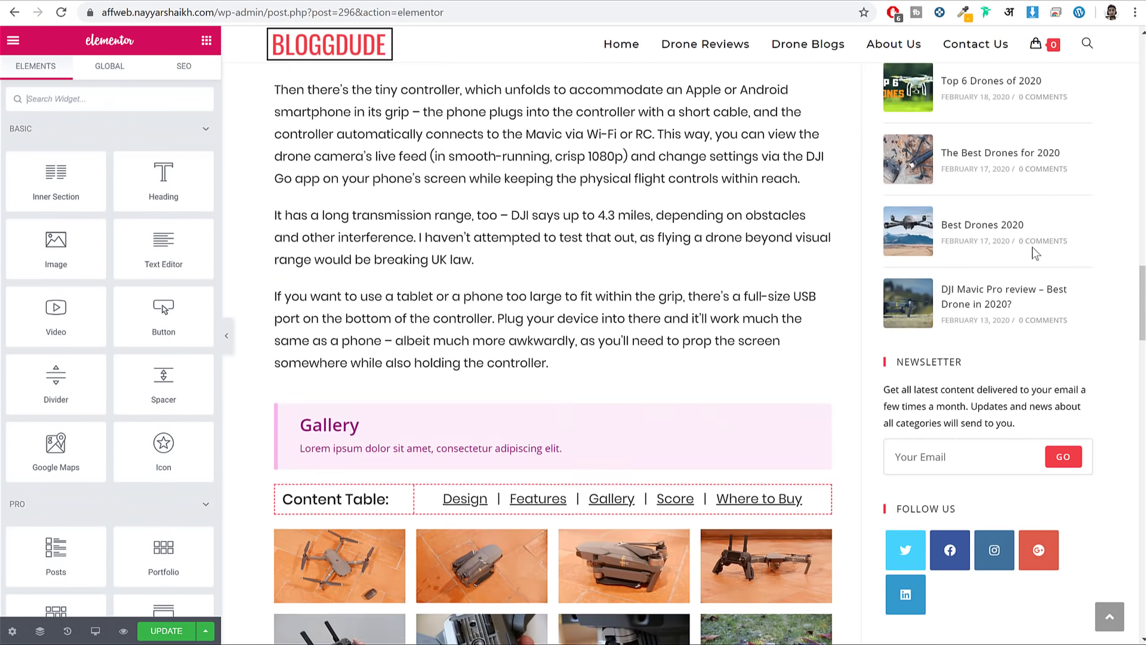
scroll(1035, 255, down, 15)
scroll(1037, 255, up, 20)
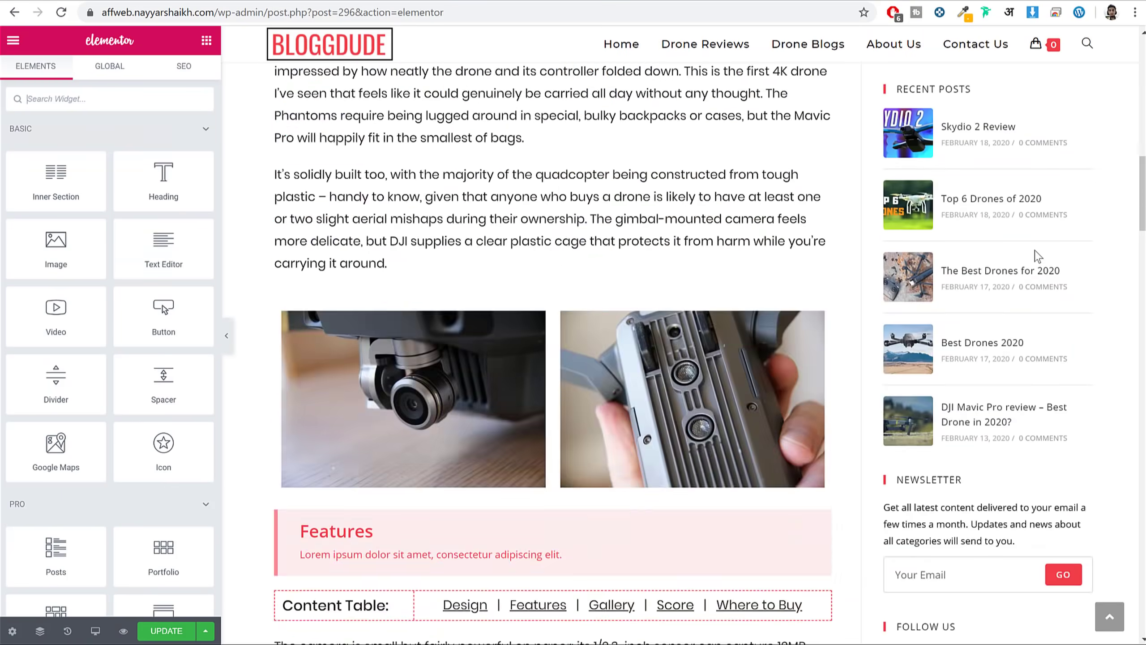
scroll(1039, 256, up, 10)
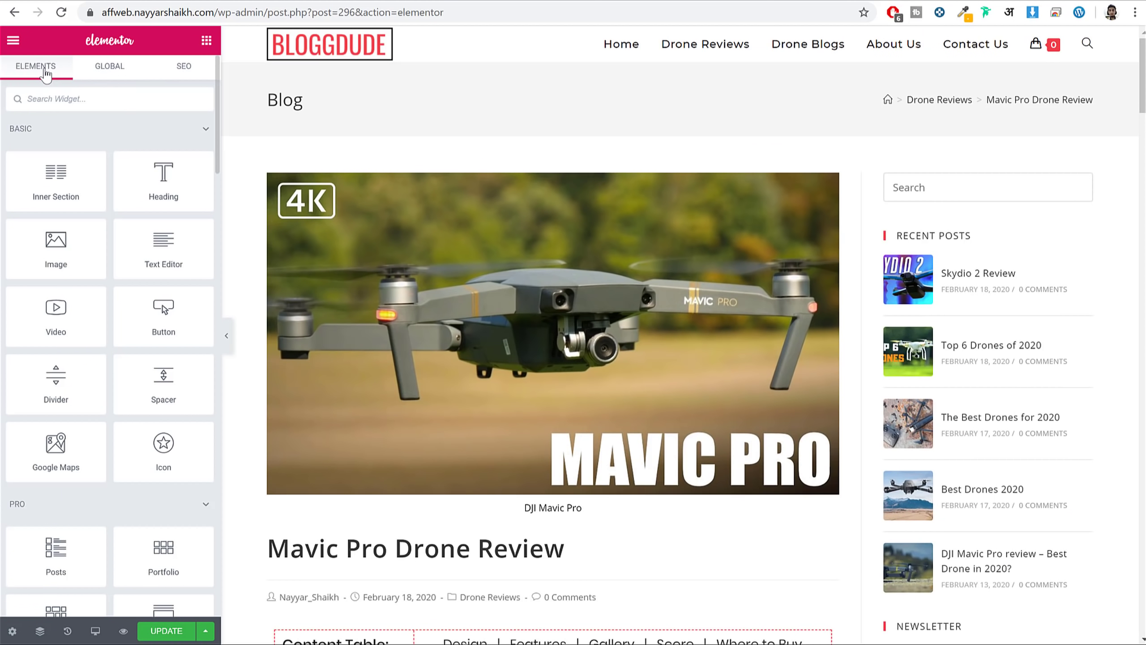
click(99, 70)
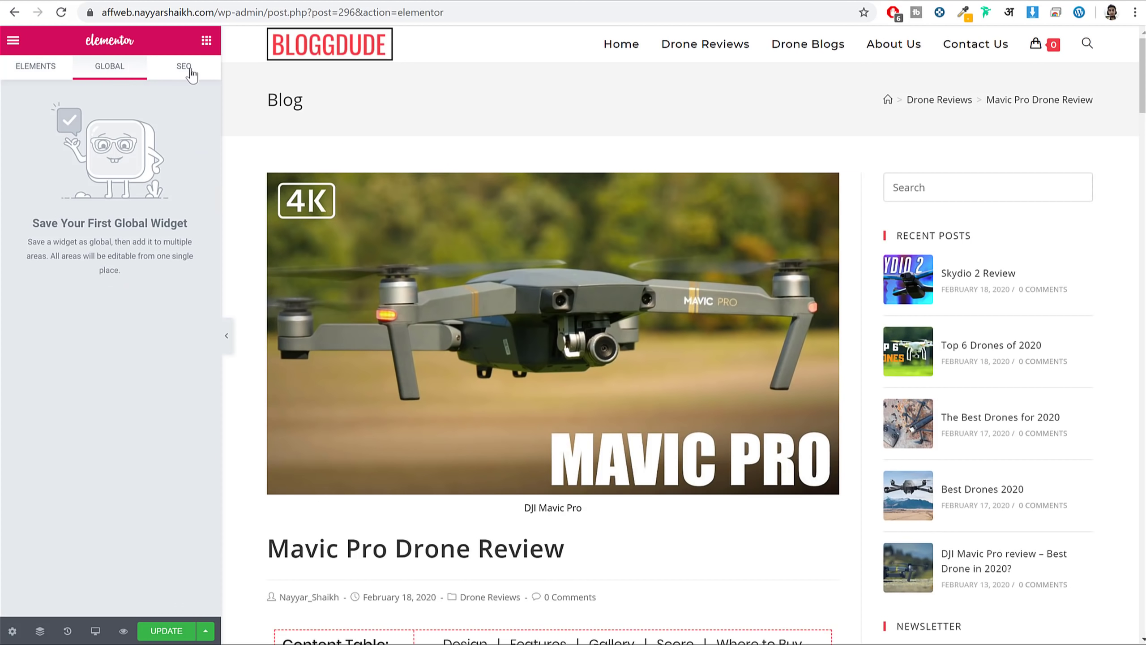
click(192, 75)
scroll(162, 357, down, 2)
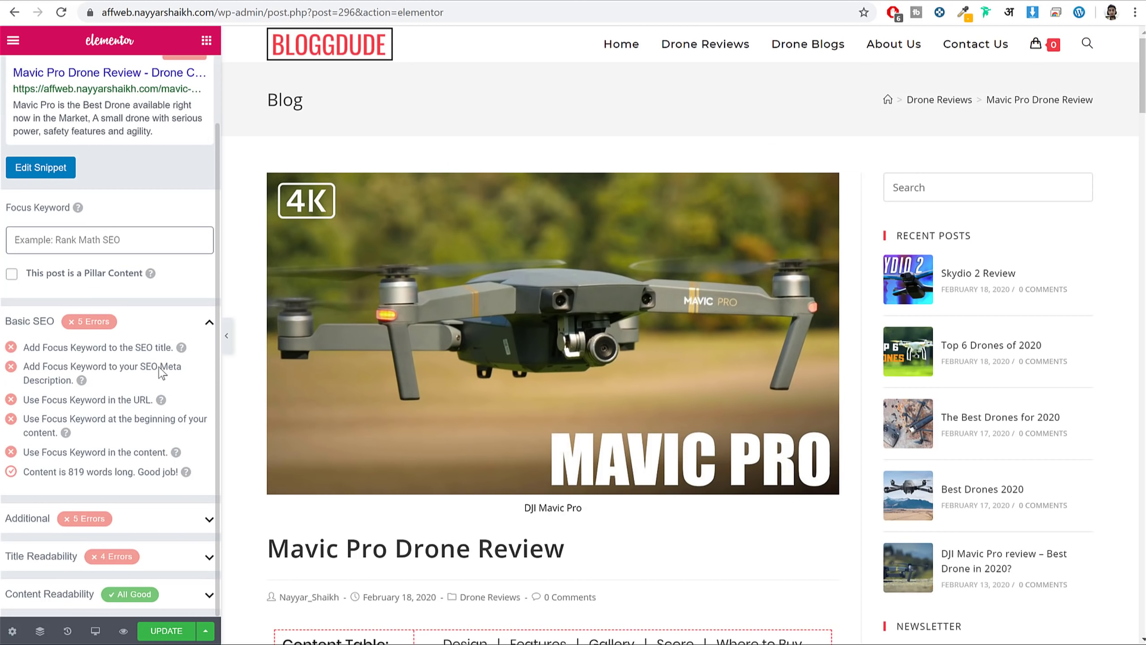
scroll(169, 429, up, 2)
click(45, 69)
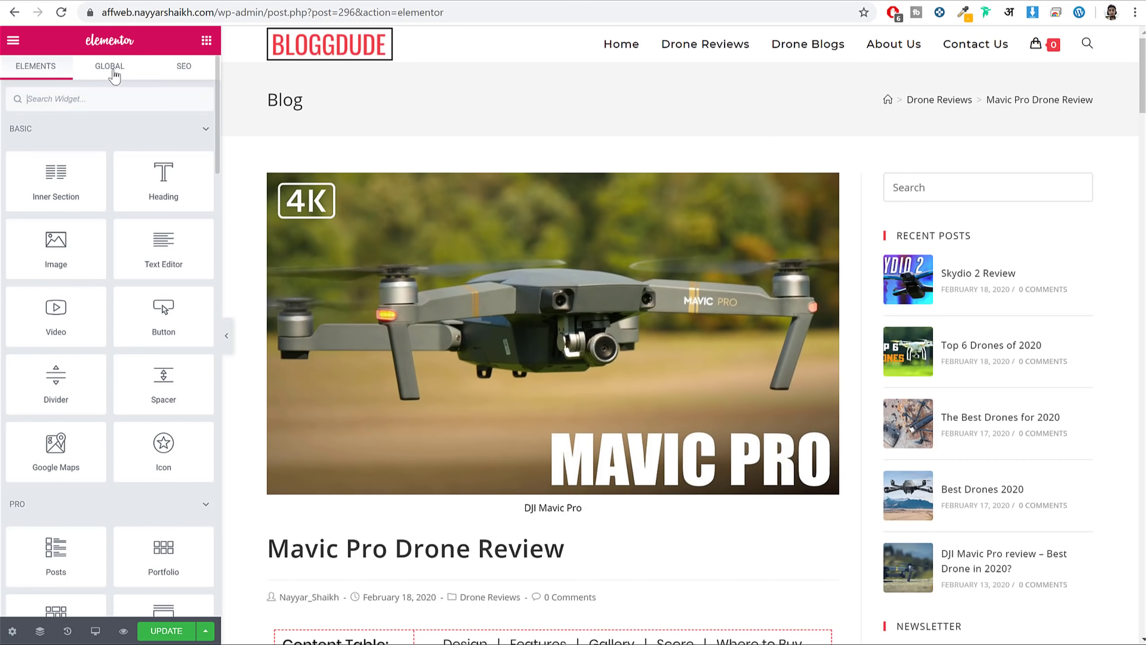
click(189, 78)
scroll(188, 302, down, 2)
scroll(185, 380, up, 2)
scroll(179, 372, down, 2)
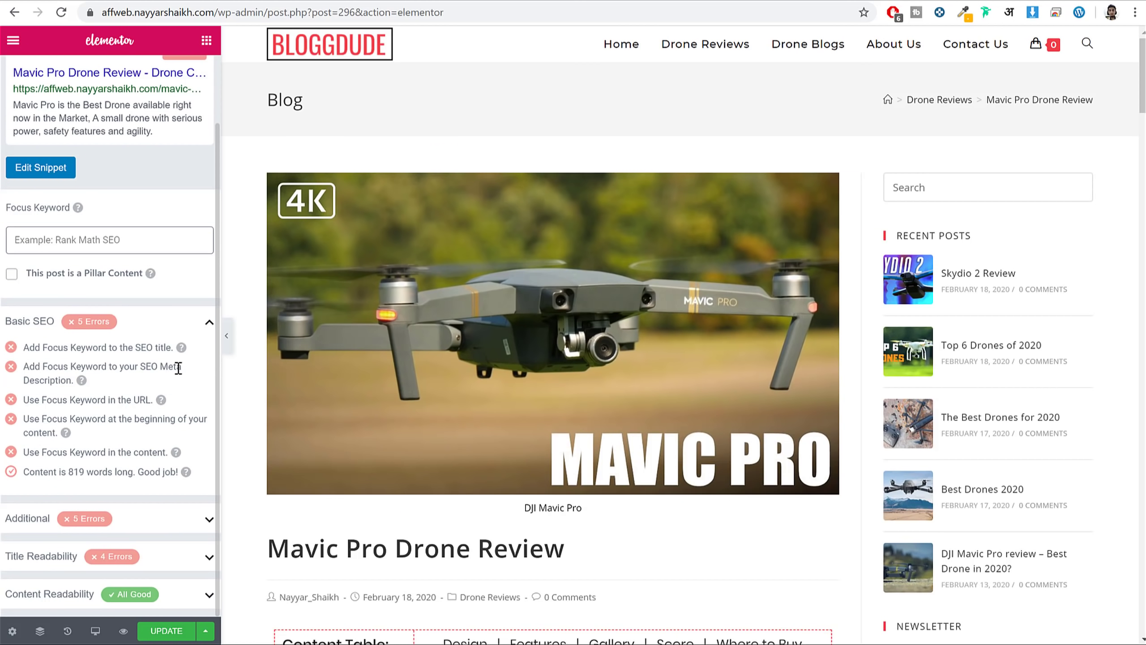
click(208, 326)
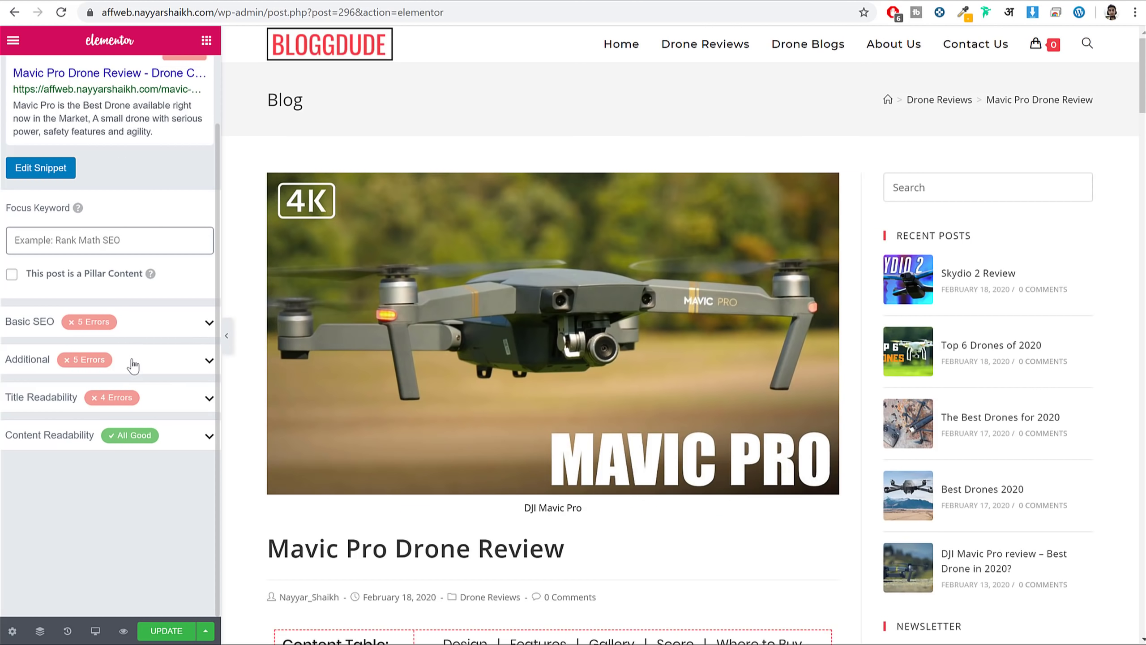
scroll(133, 366, up, 2)
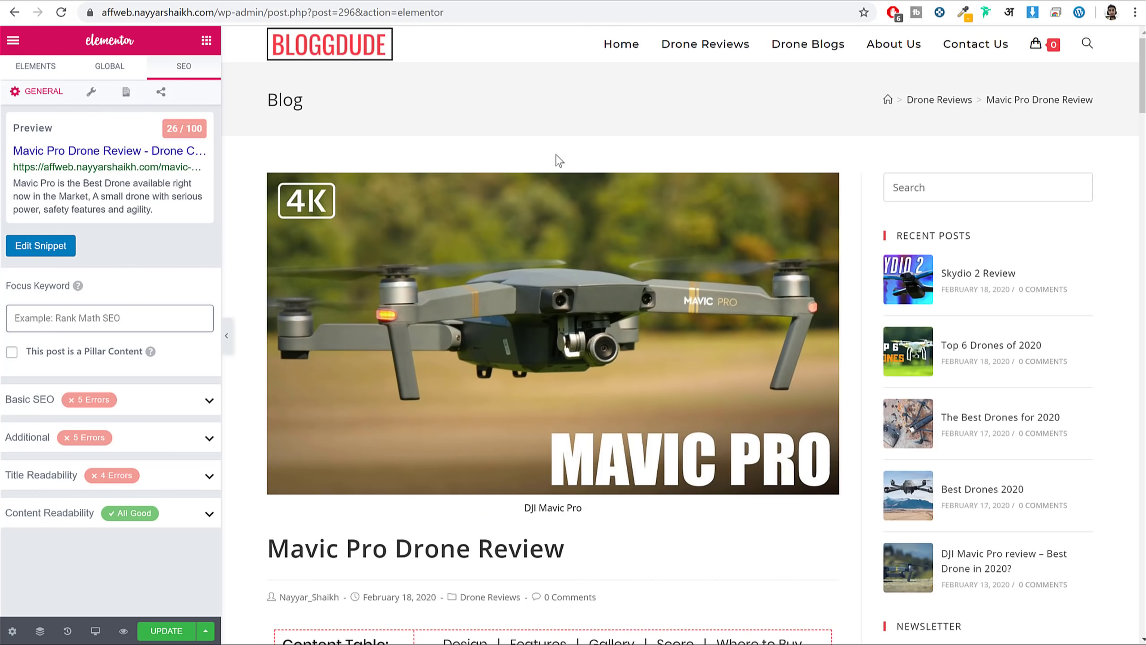
scroll(719, 436, down, 20)
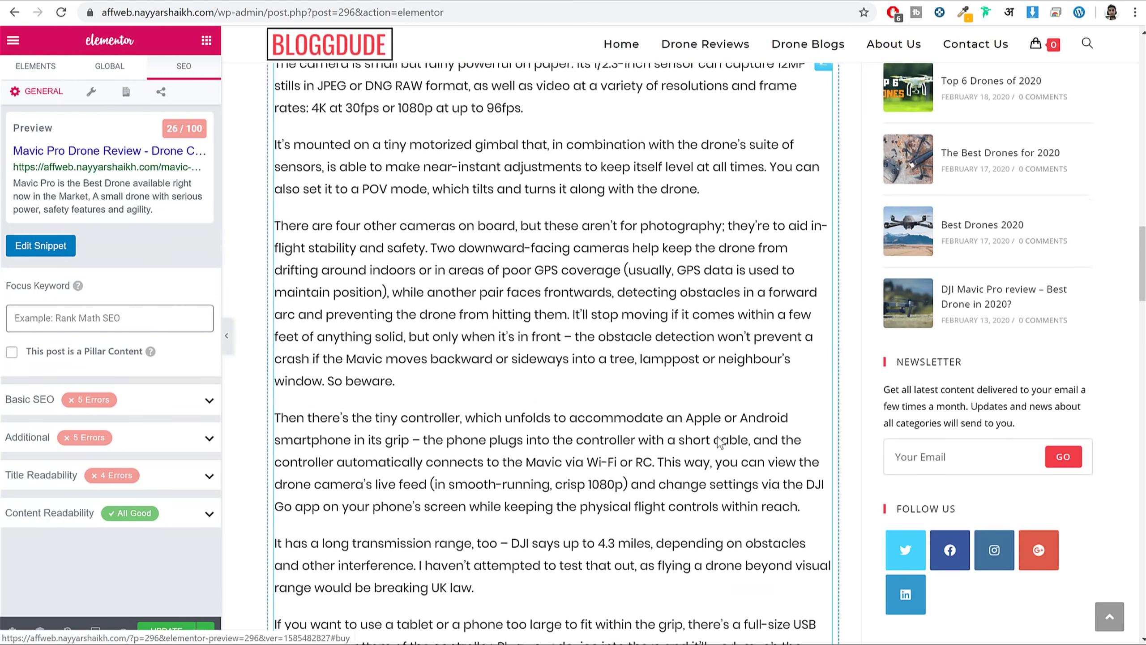
scroll(718, 438, up, 20)
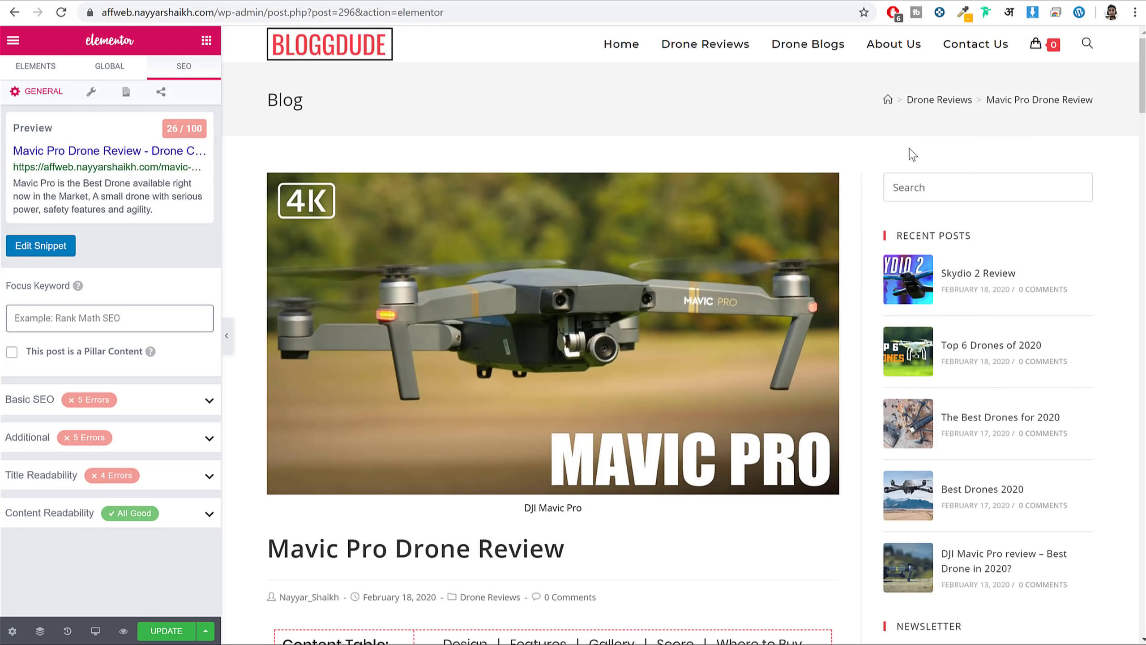
scroll(842, 379, down, 5)
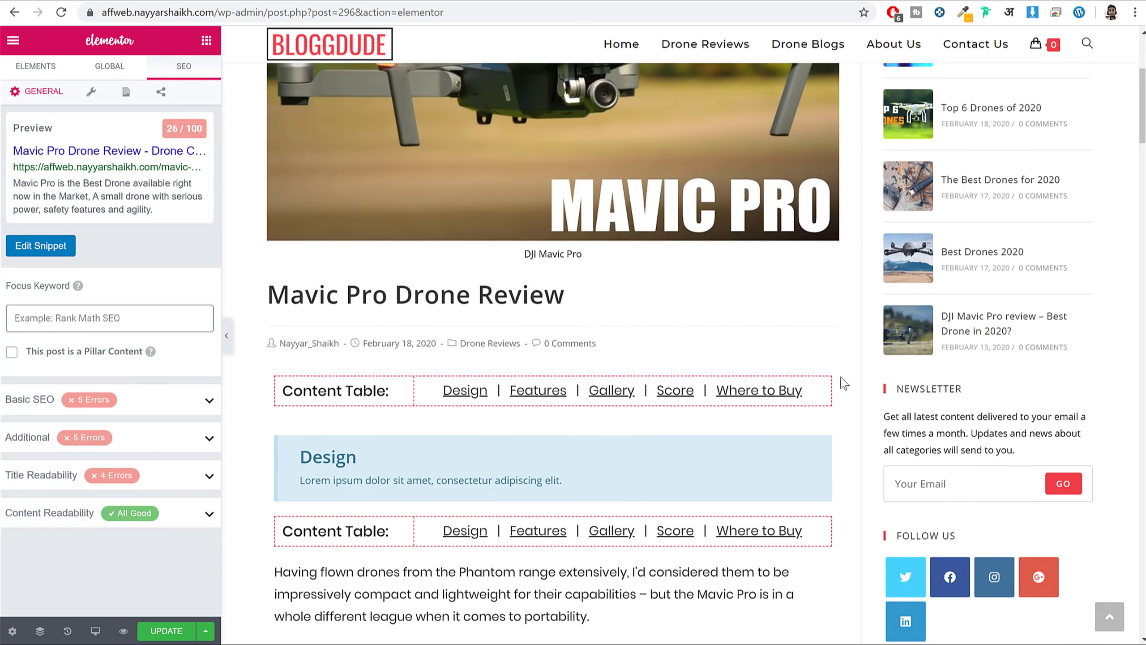
drag(273, 249, 523, 263)
scroll(659, 294, up, 5)
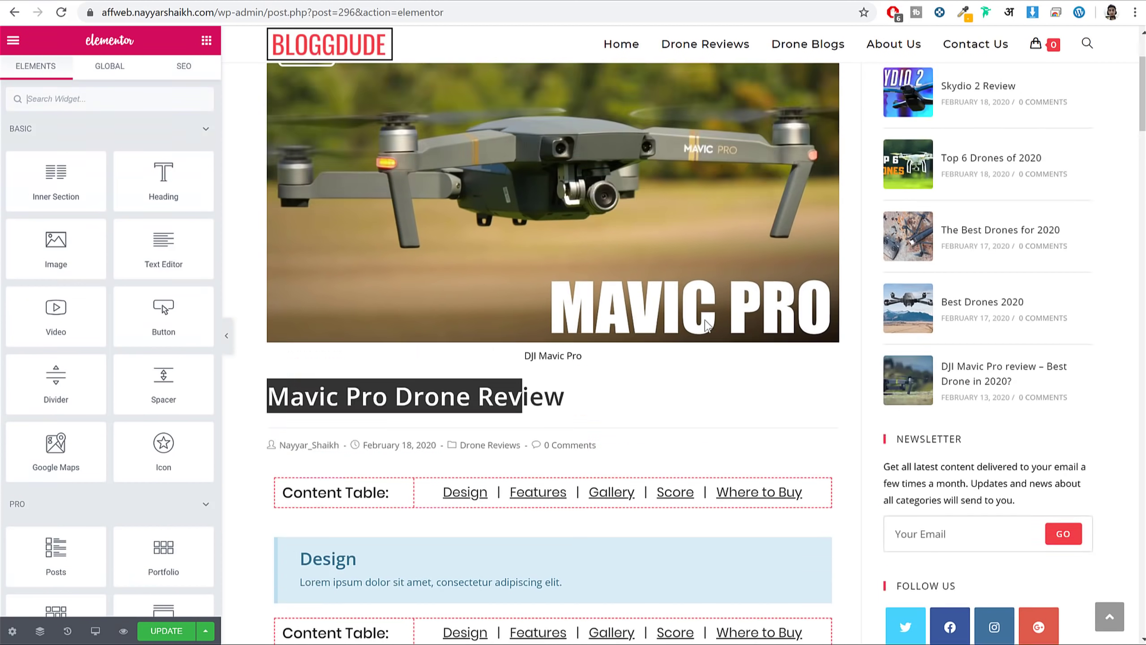
scroll(677, 324, down, 5)
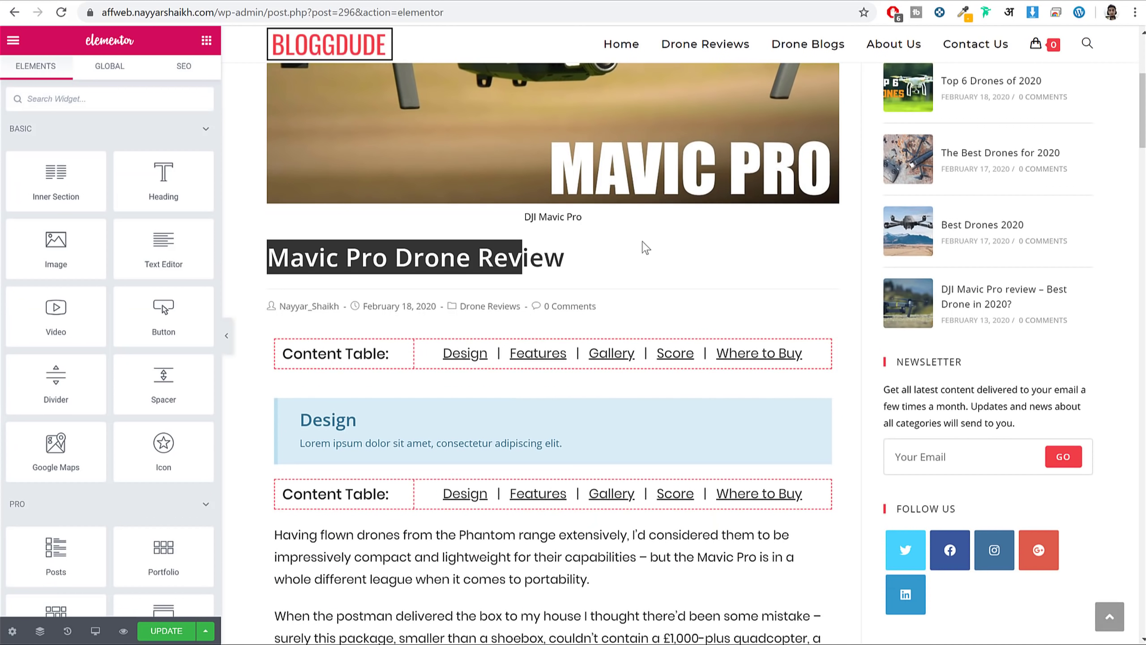
click(643, 244)
scroll(715, 290, up, 5)
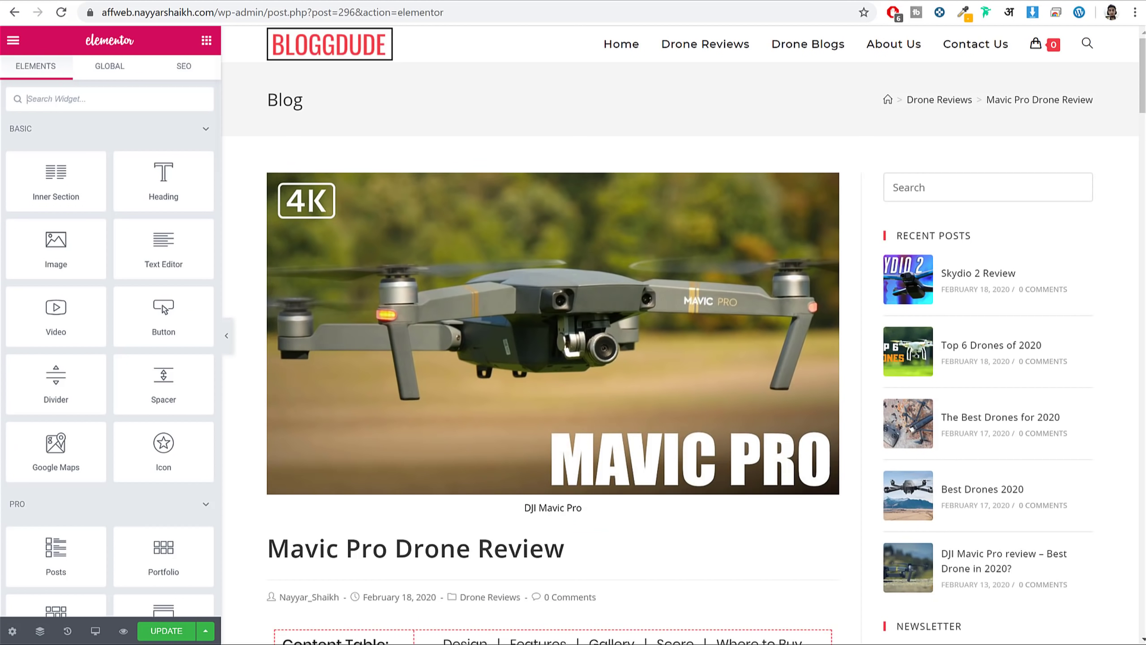
click(199, 69)
Try entering mavic pro and dji mavic pro as focus keywords, checking the 26 / 100 score.
click(112, 323)
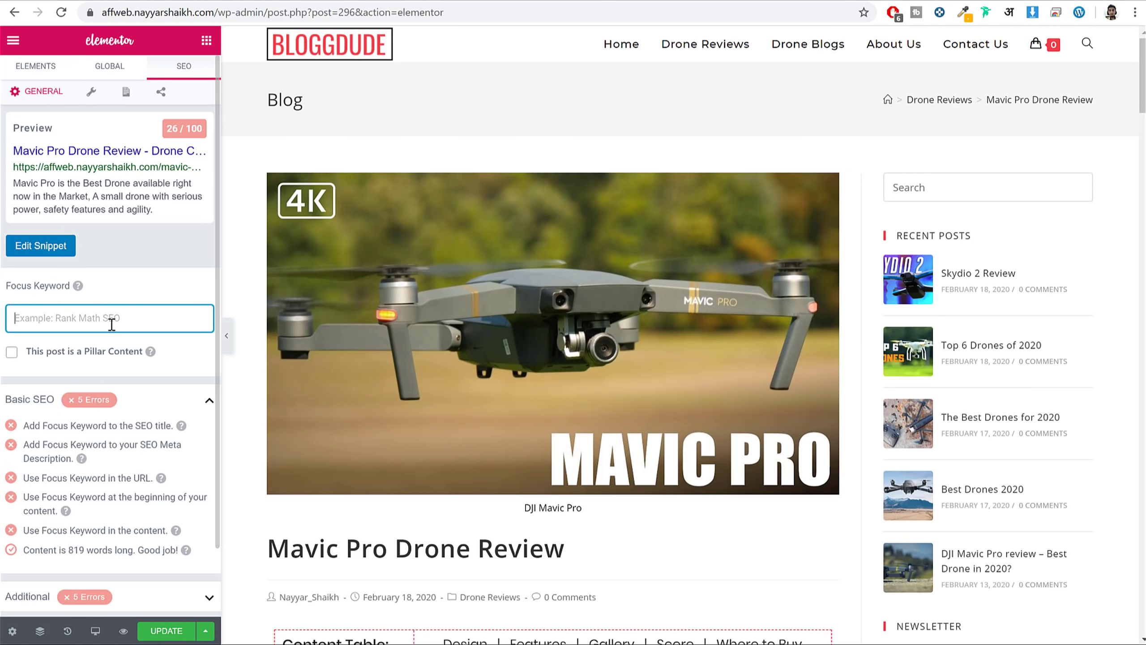
text(mavic pro)
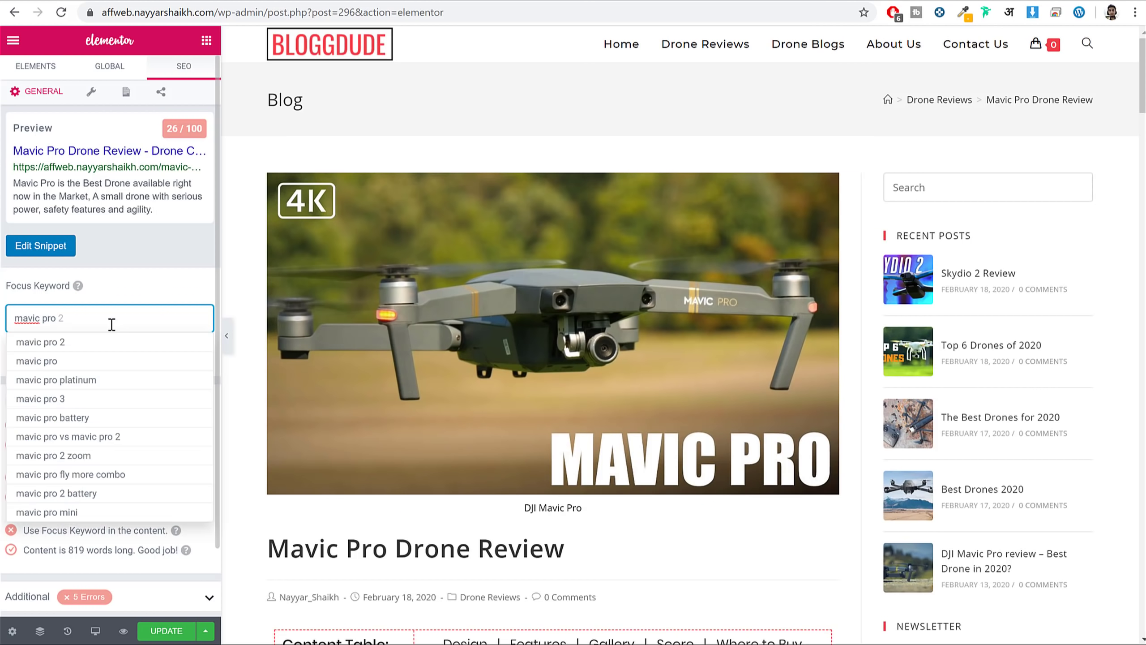
key(Return)
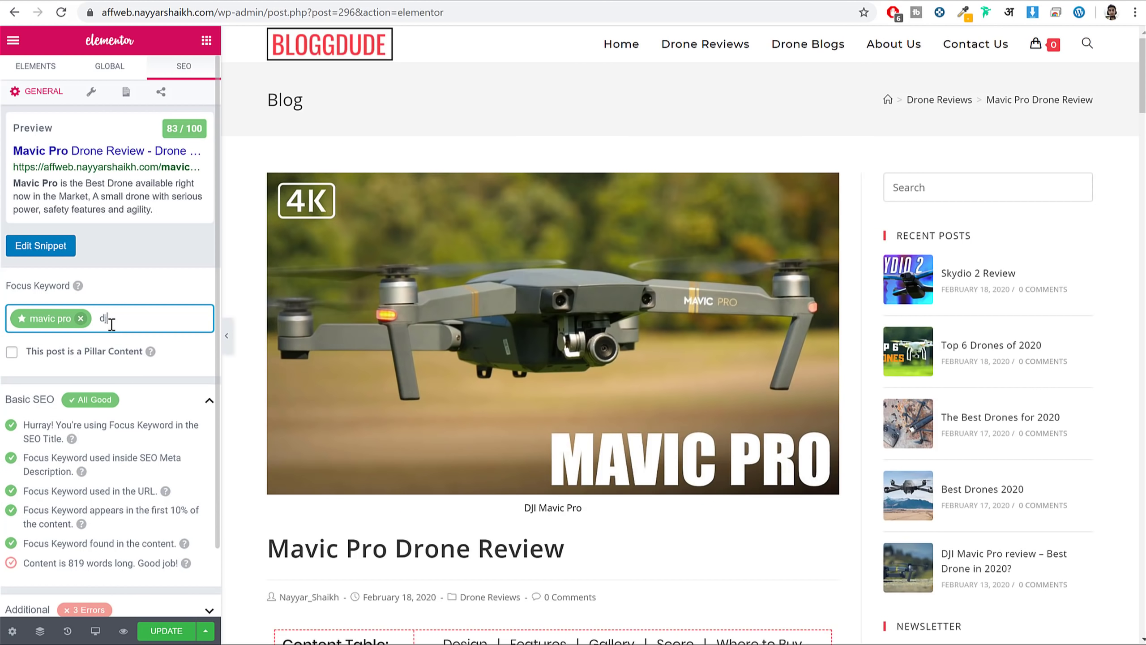
text(dji ma)
key(BackSpace)
key(BackSpace)
key(BackSpace)
key(BackSpace)
key(BackSpace)
key(BackSpace)
key(BackSpace)
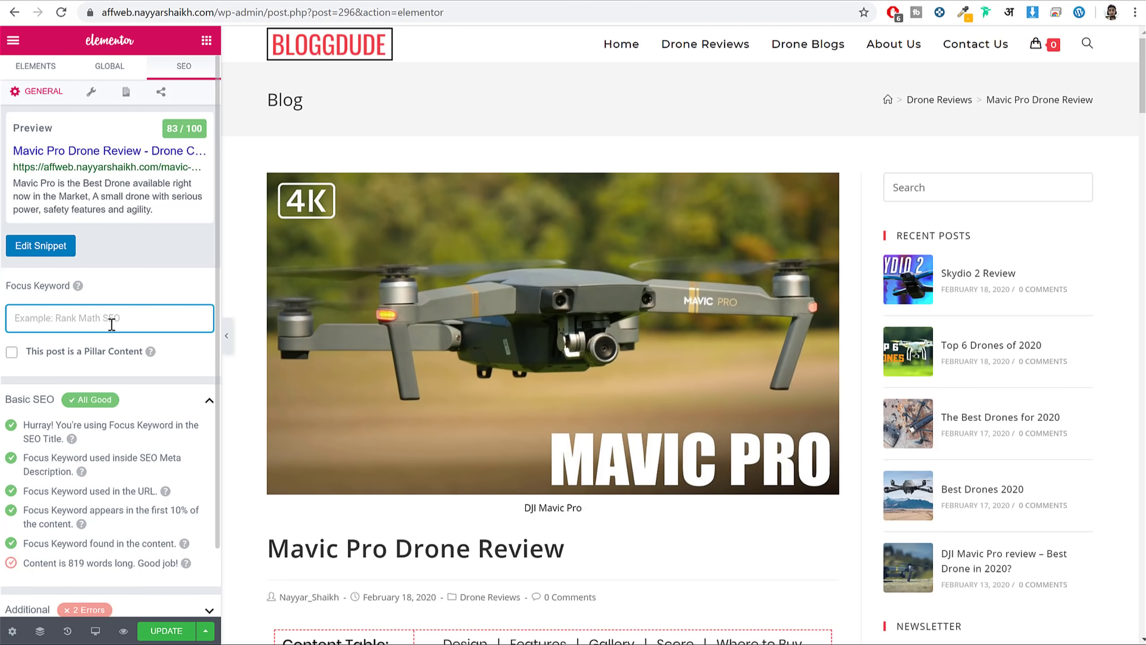
text(dji mavvic pro)
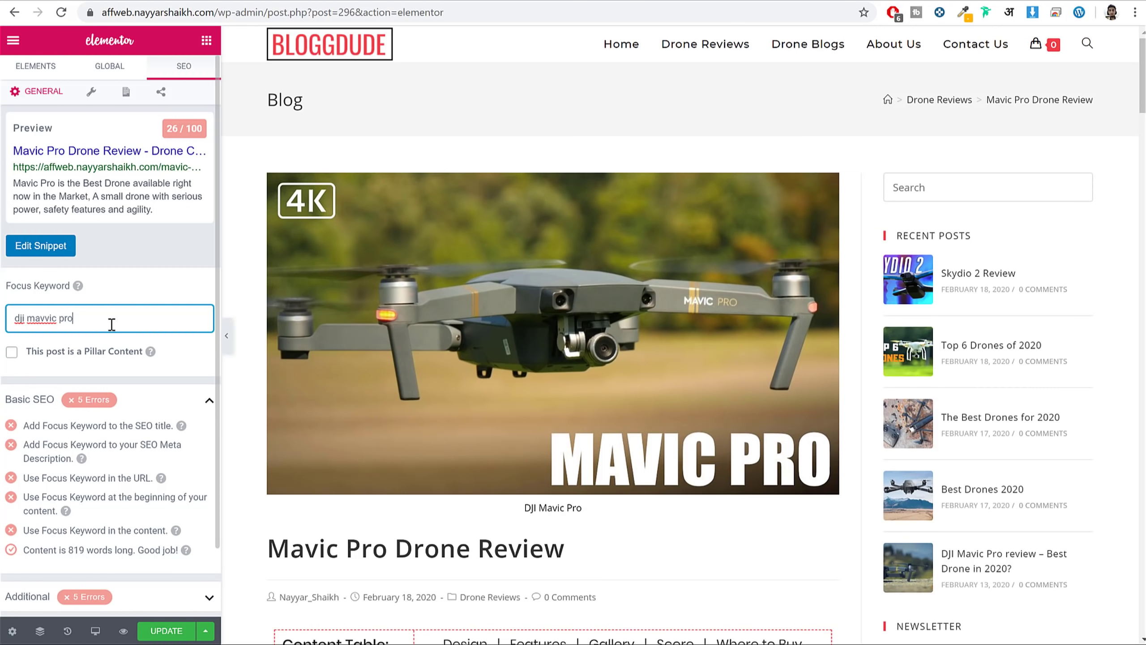
key(Return)
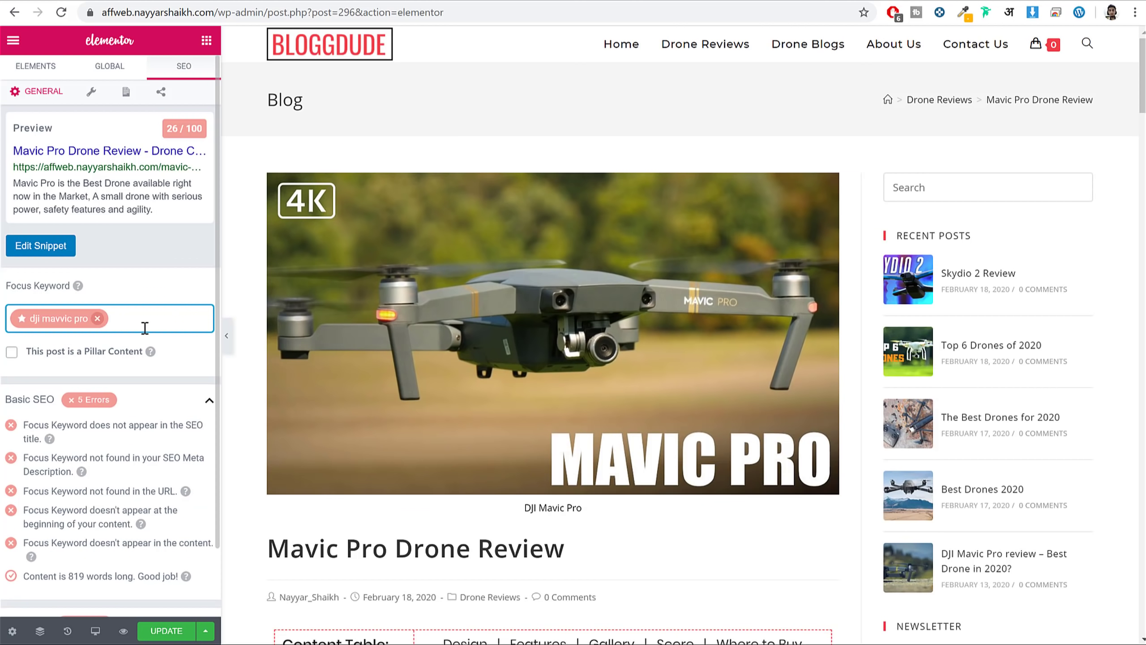
click(170, 132)
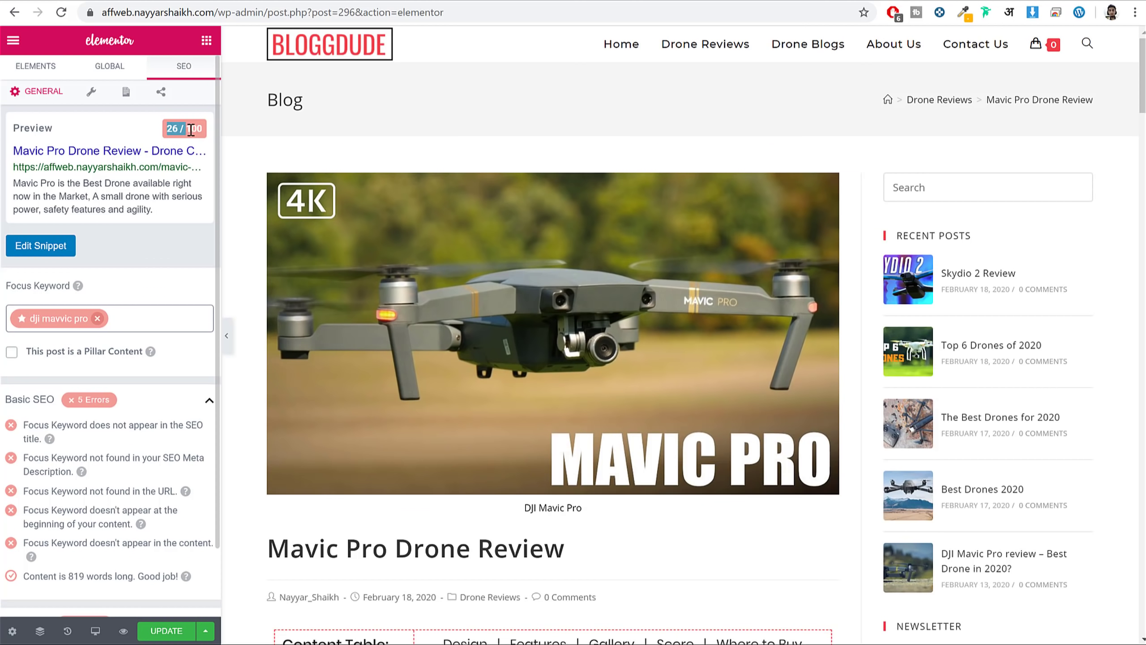
triple_click(170, 131)
click(170, 132)
Replace the misspelled keyword with suggested 'dji mavic pro', raising the score to 34 / 100.
click(98, 319)
text(d)
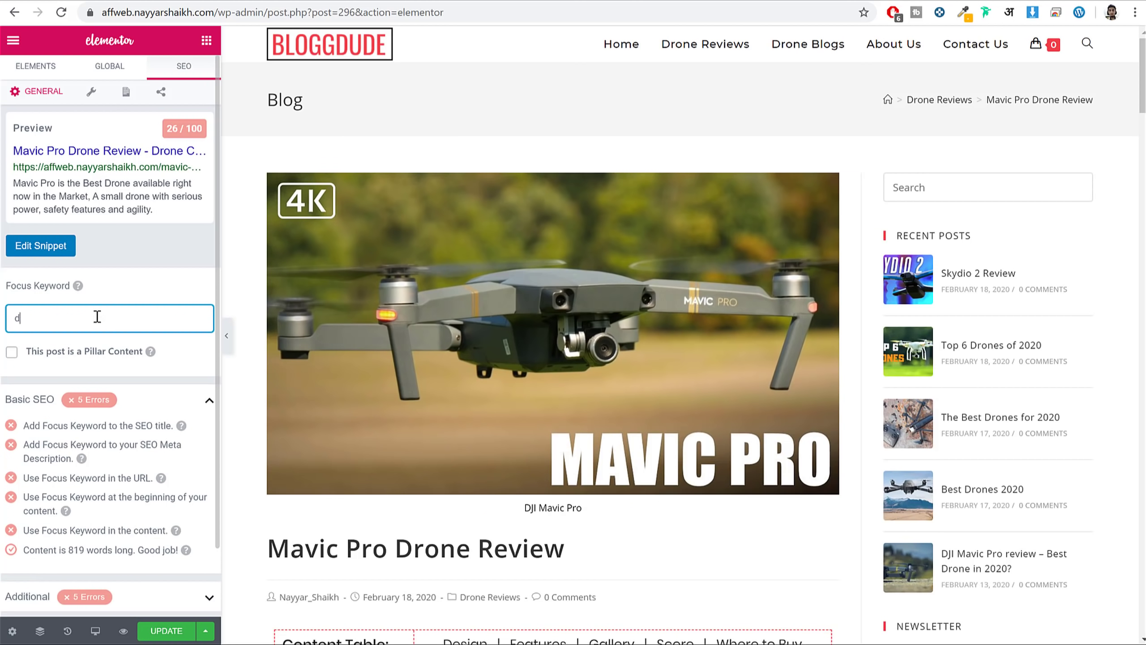
text(ji mavicx)
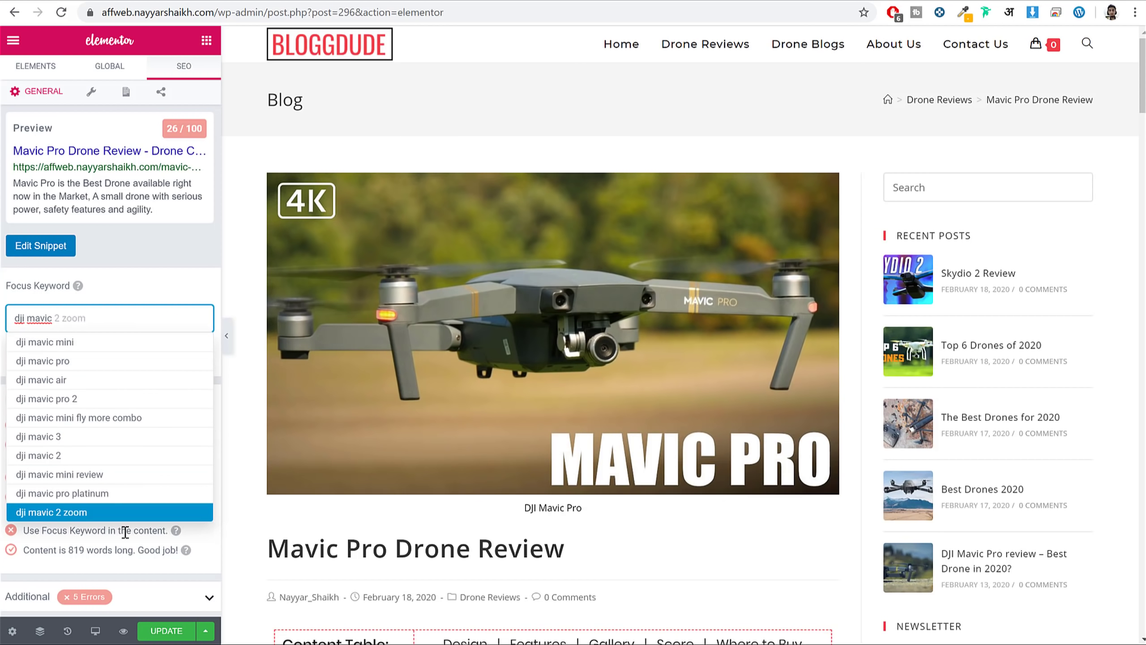
click(114, 373)
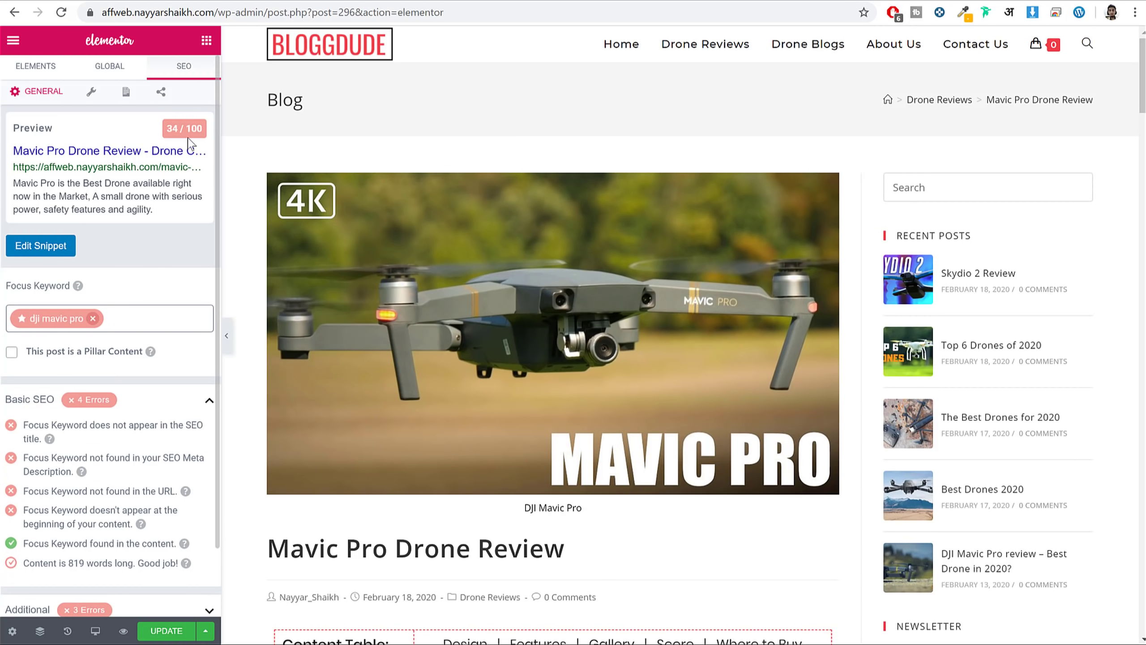
mouse_move(192, 128)
mouse_down()
mouse_move(161, 129)
mouse_move(176, 129)
mouse_up()
Place the cursor in the Focus Keyword box after the dji mavic pro tag.
click(157, 306)
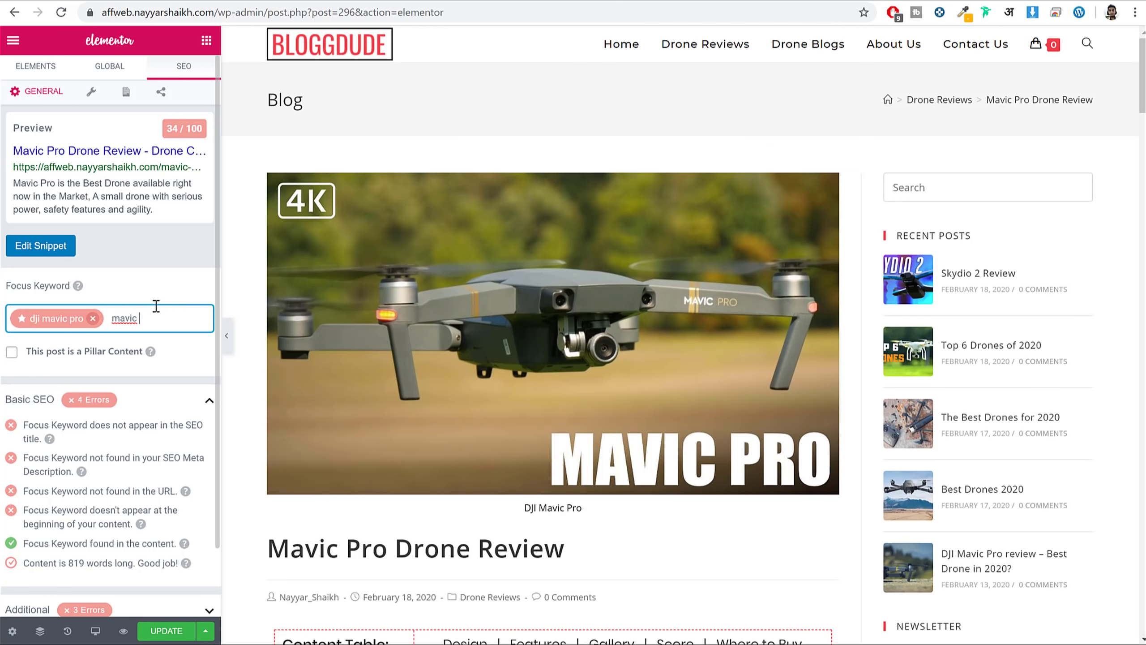
text(pro)
key(Return)
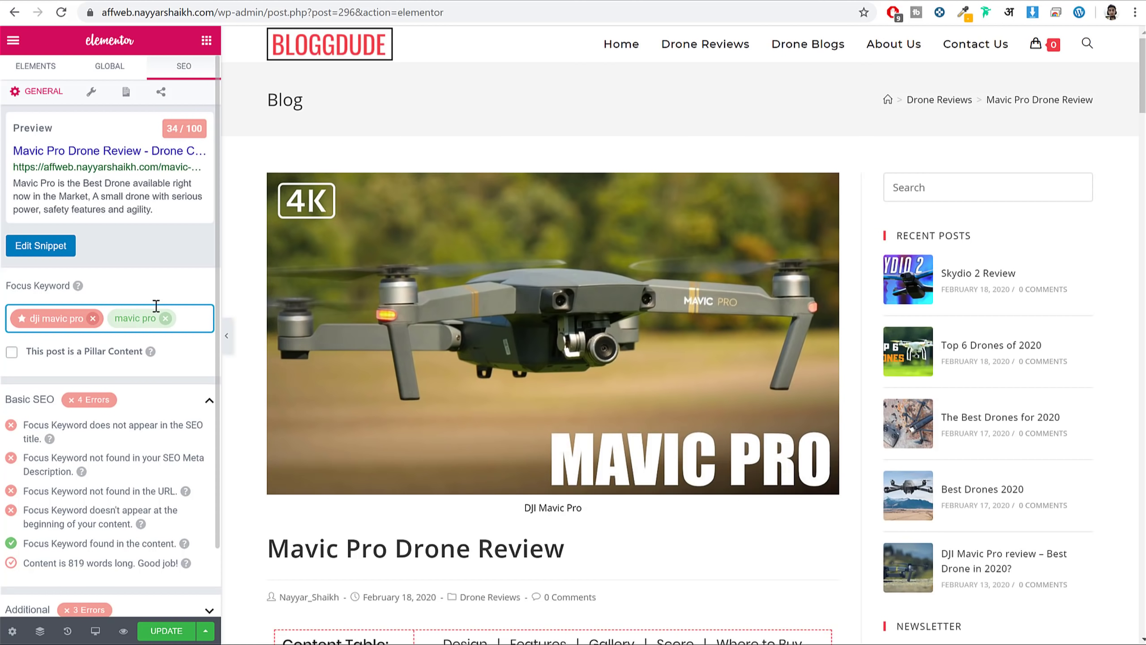
click(146, 320)
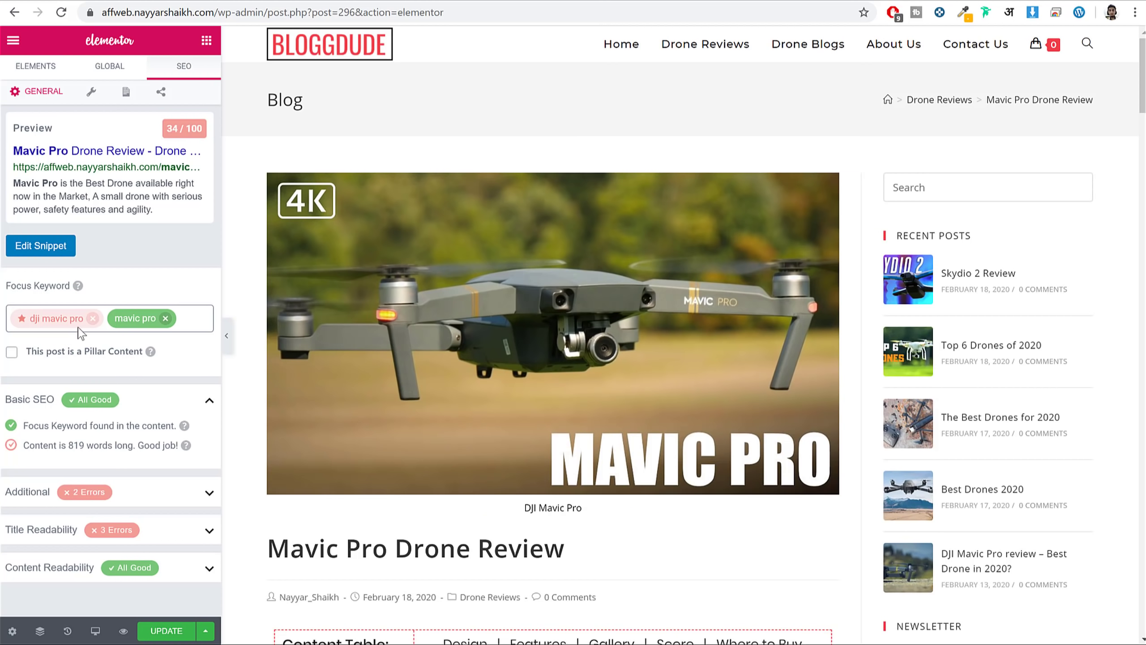
click(40, 325)
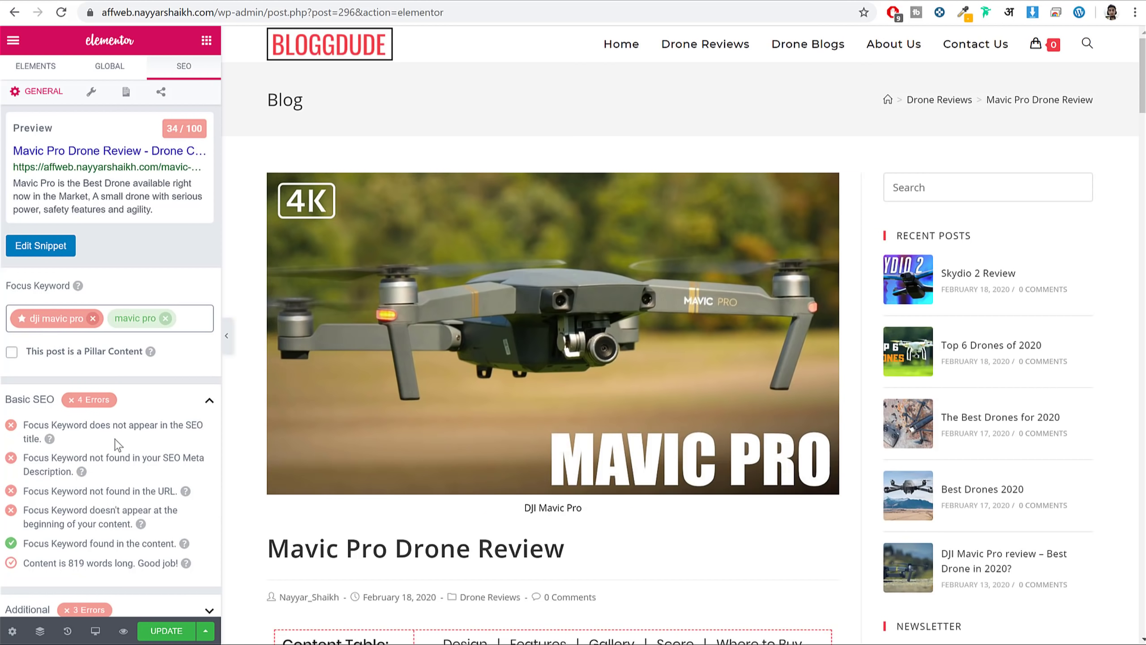
scroll(117, 442, down, 2)
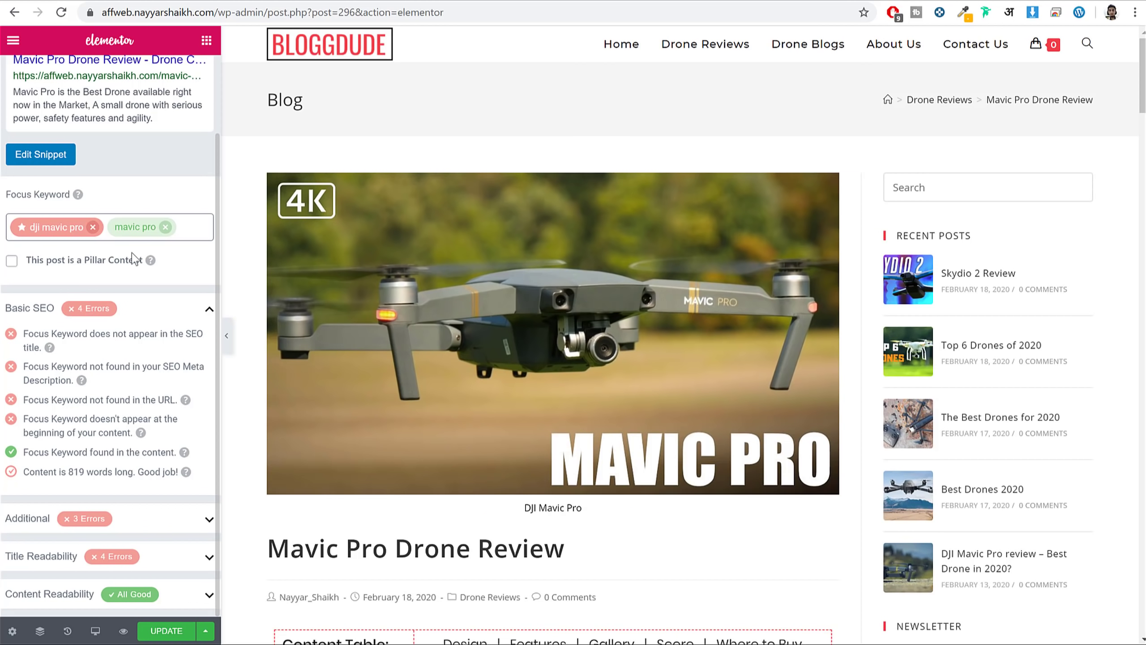
scroll(164, 348, up, 2)
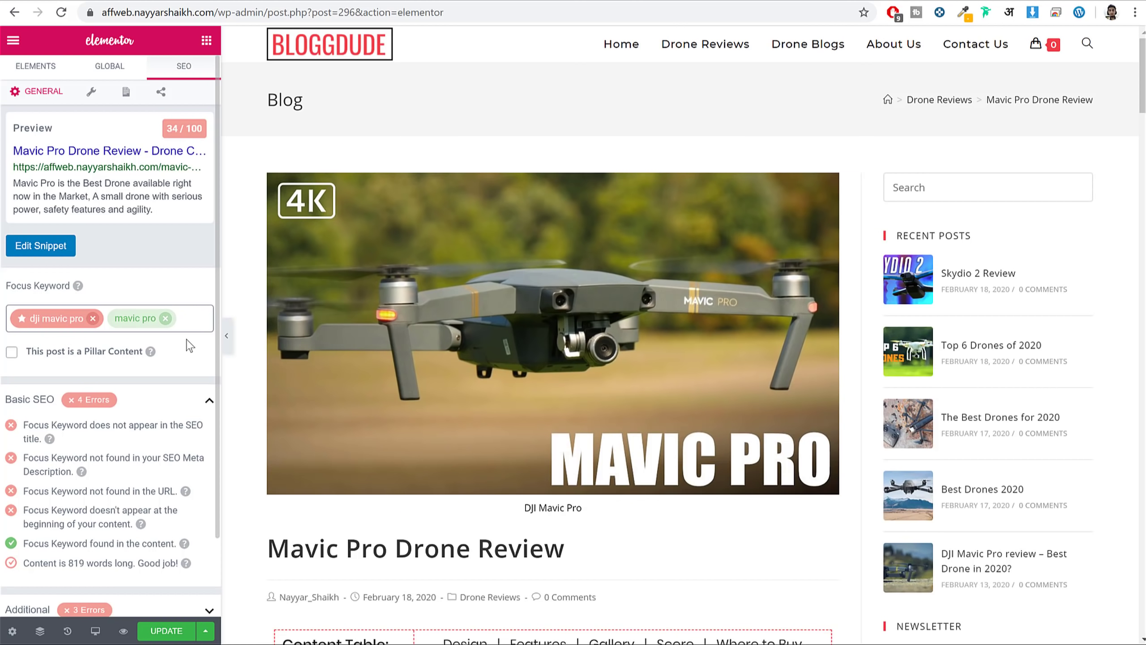
scroll(177, 352, down, 2)
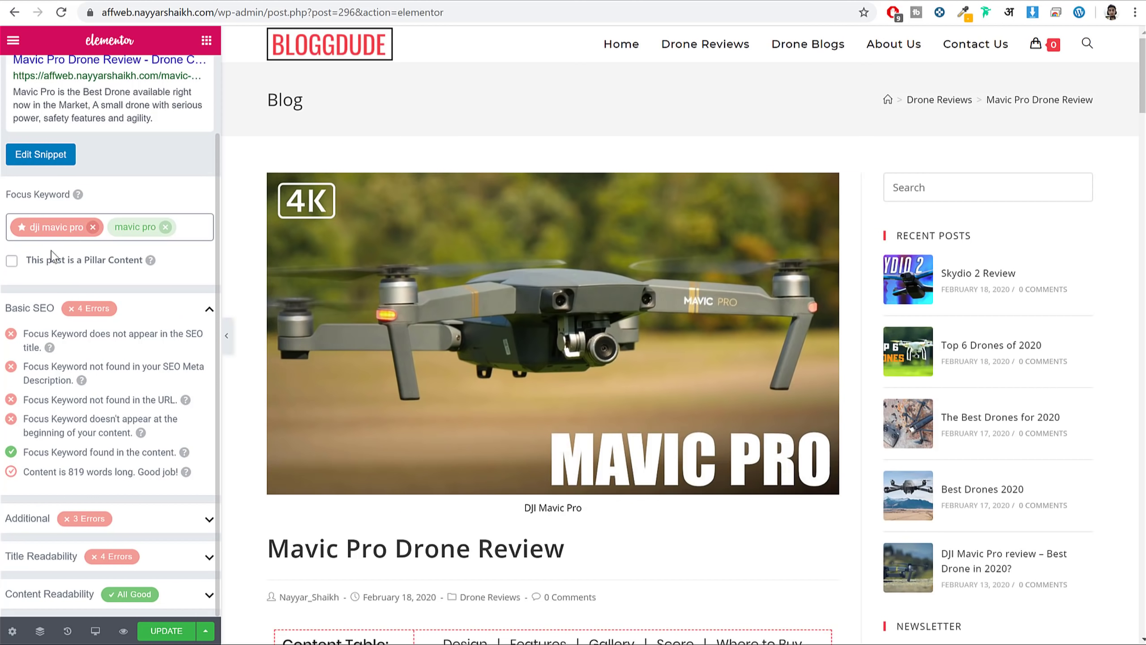
scroll(187, 357, up, 2)
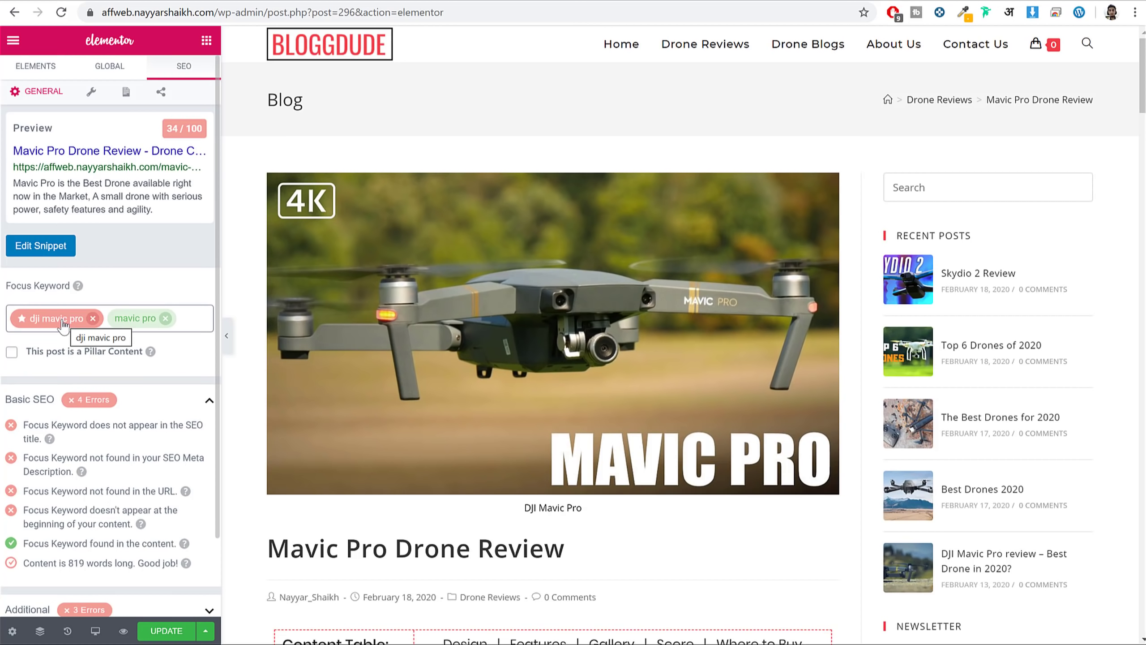
click(196, 319)
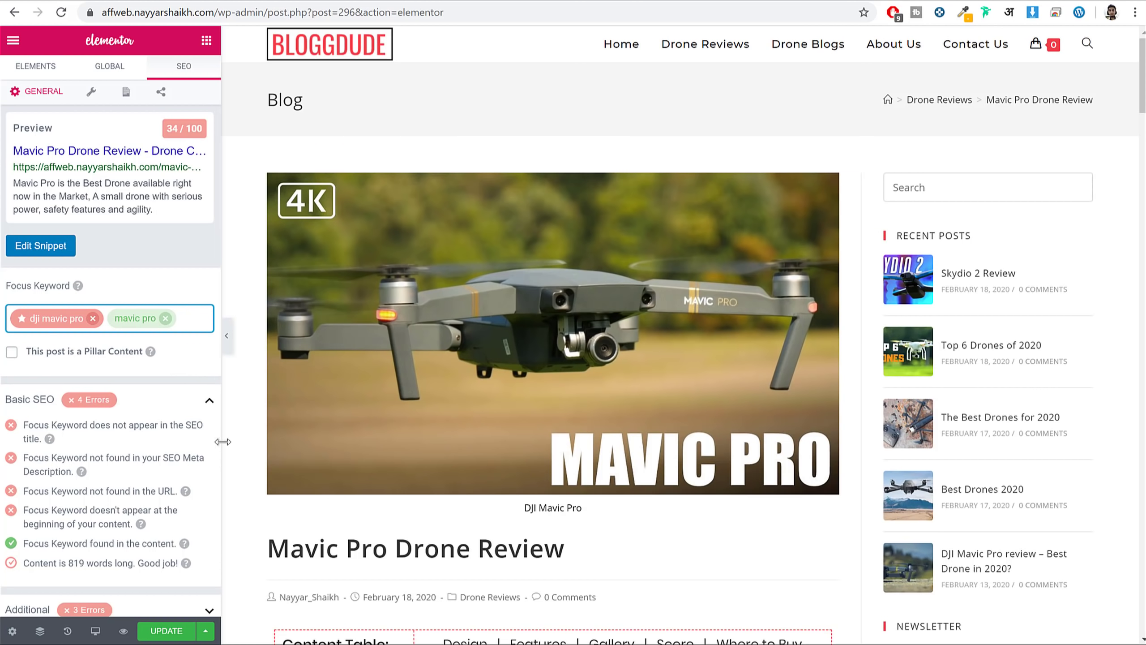
scroll(166, 372, down, 2)
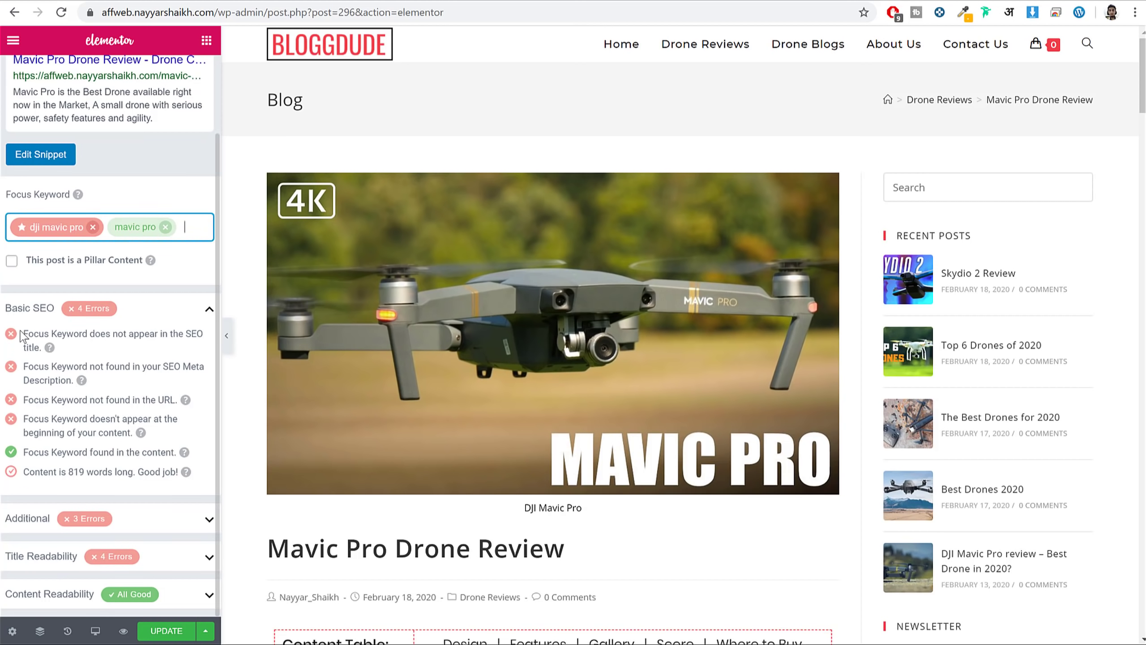
drag(23, 336, 67, 350)
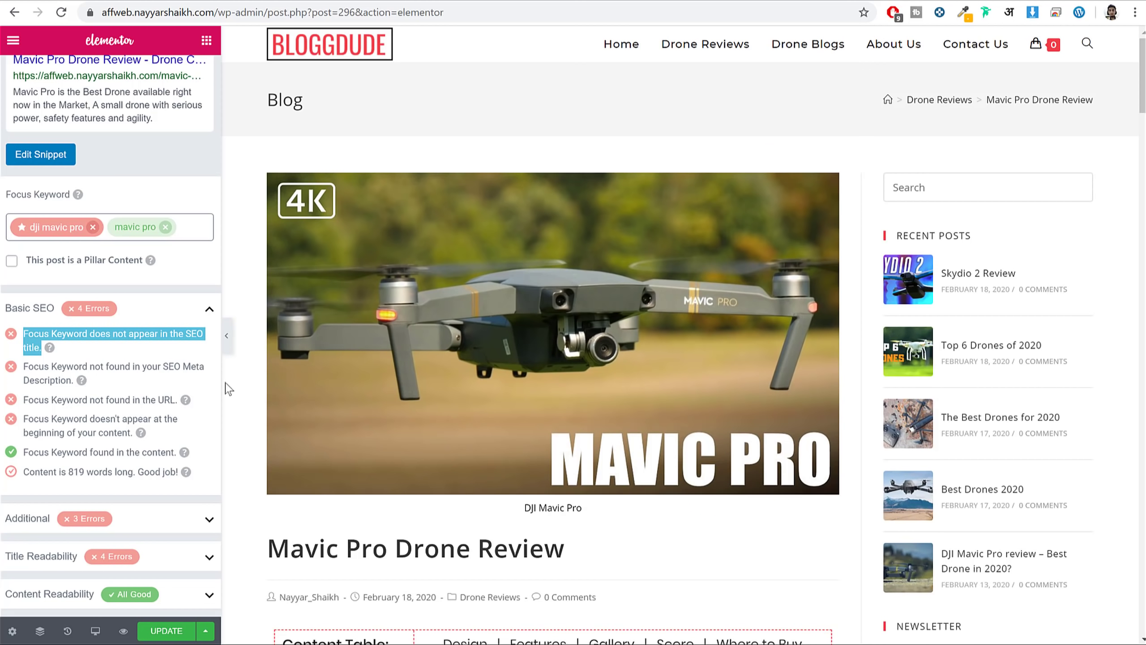
scroll(538, 332, down, 5)
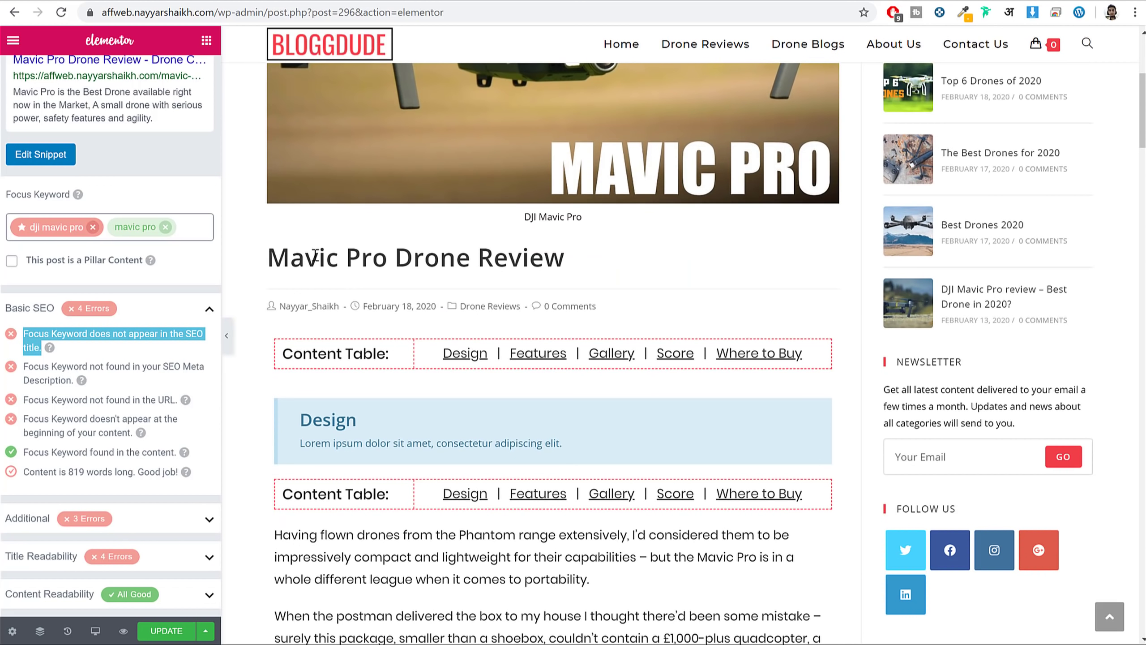
drag(267, 257, 566, 257)
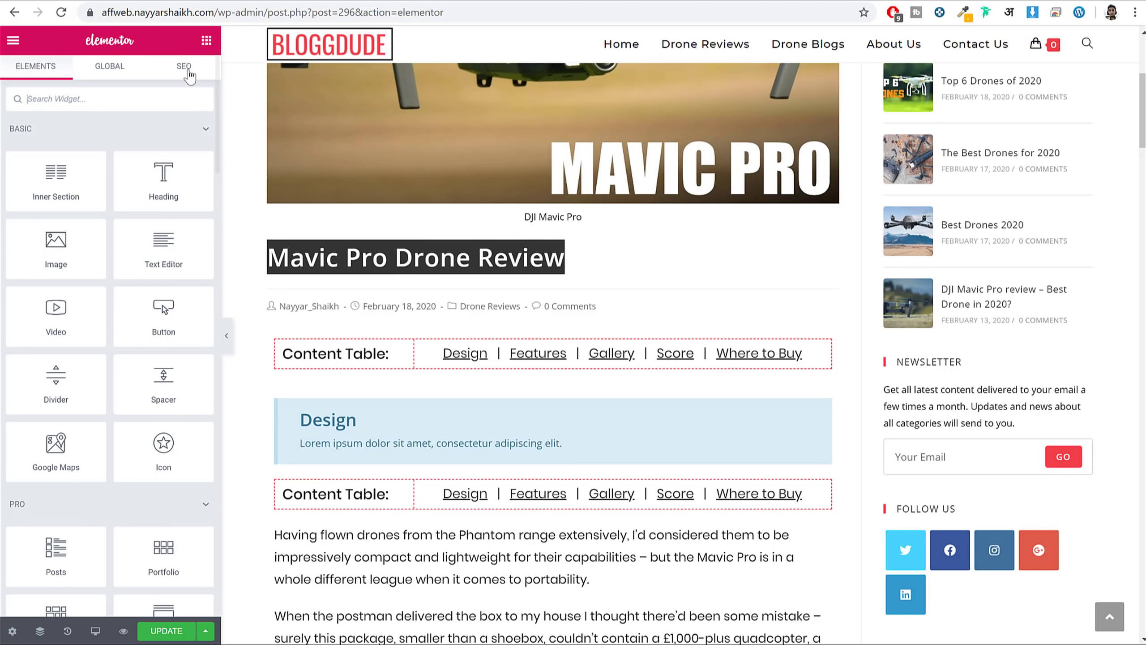
click(187, 70)
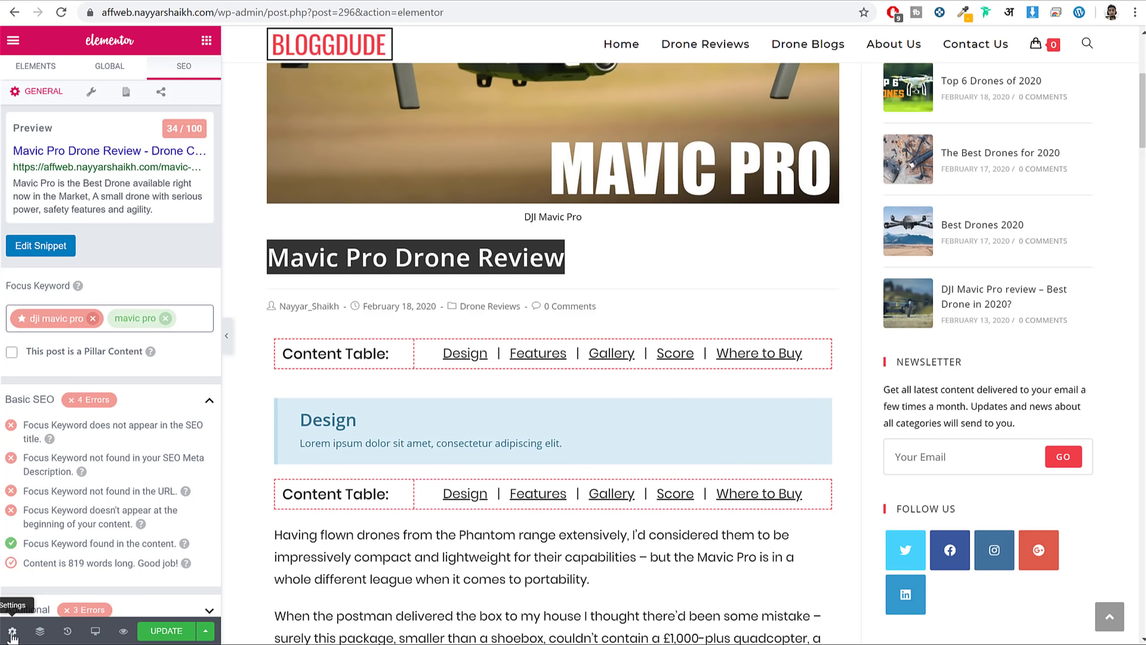
Load the WordPress dashboard in a new browser tab.
key(ctrl+t)
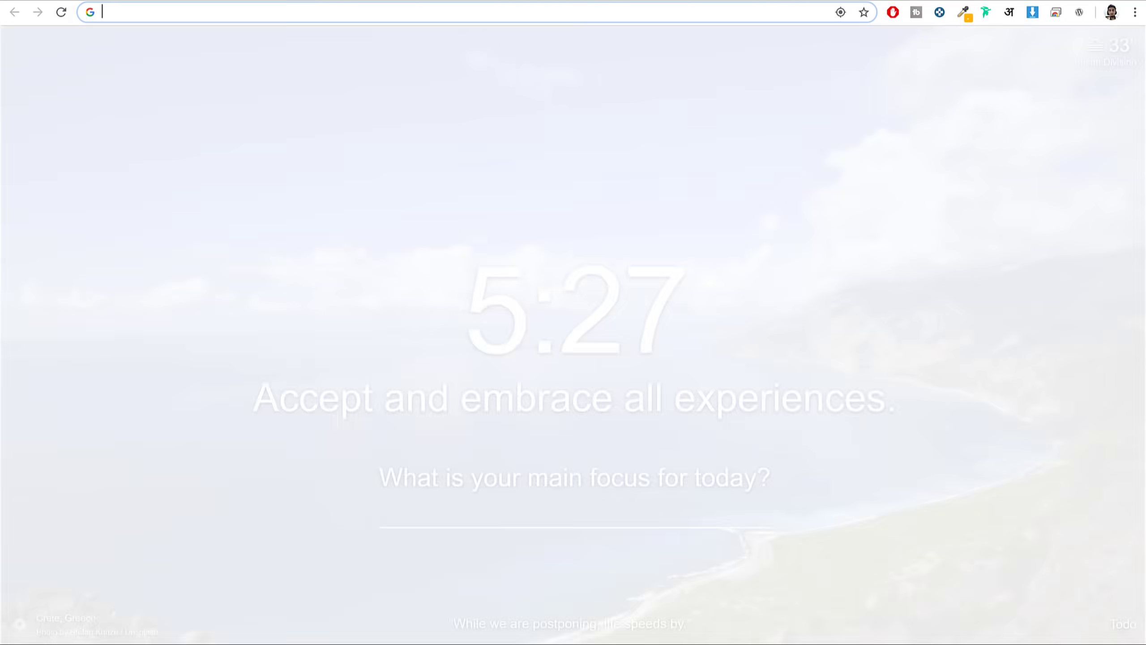
text(b)
key(BackSpace)
key(BackSpace)
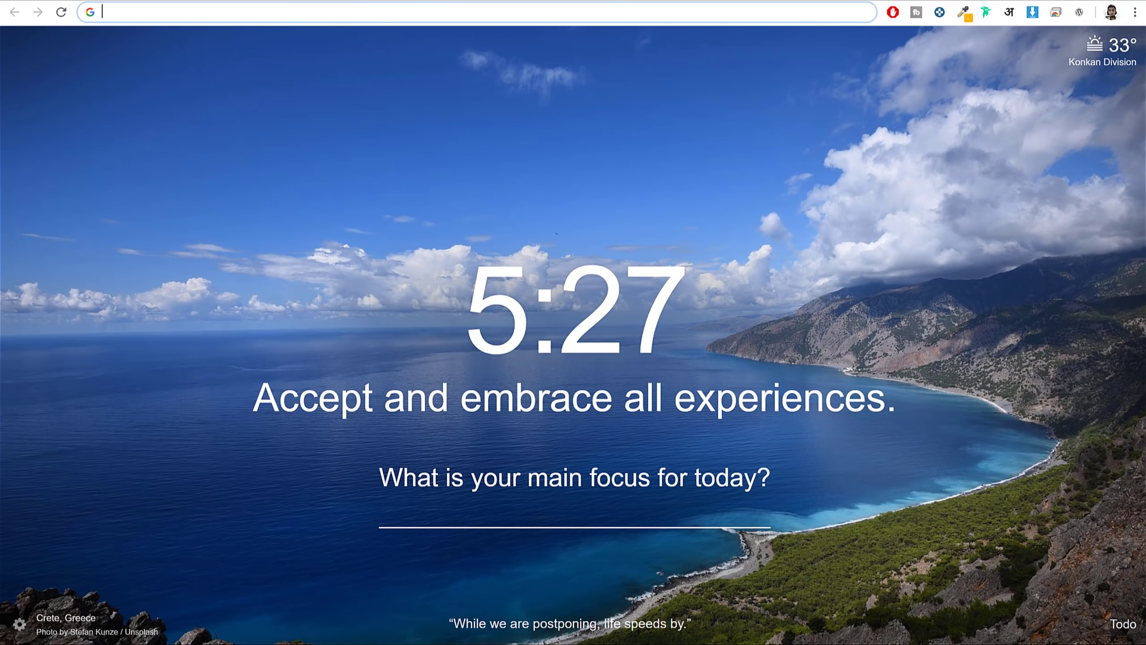
text(affweb.nayyarshaikh.com)
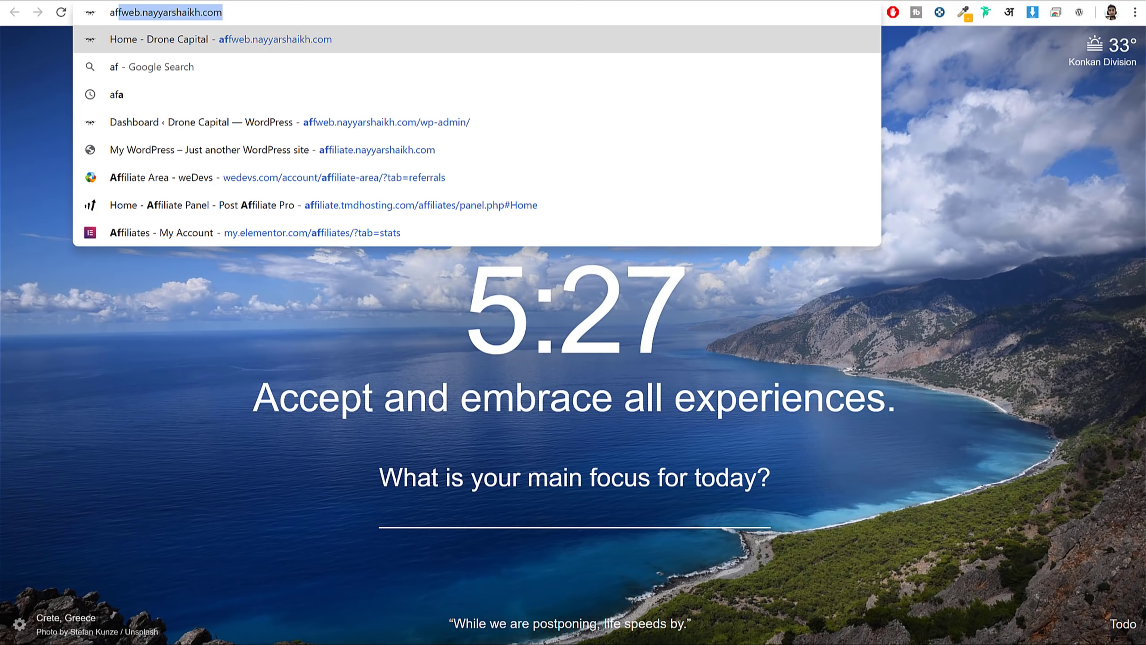
key(Down)
key(Down)
key(Down)
key(Return)
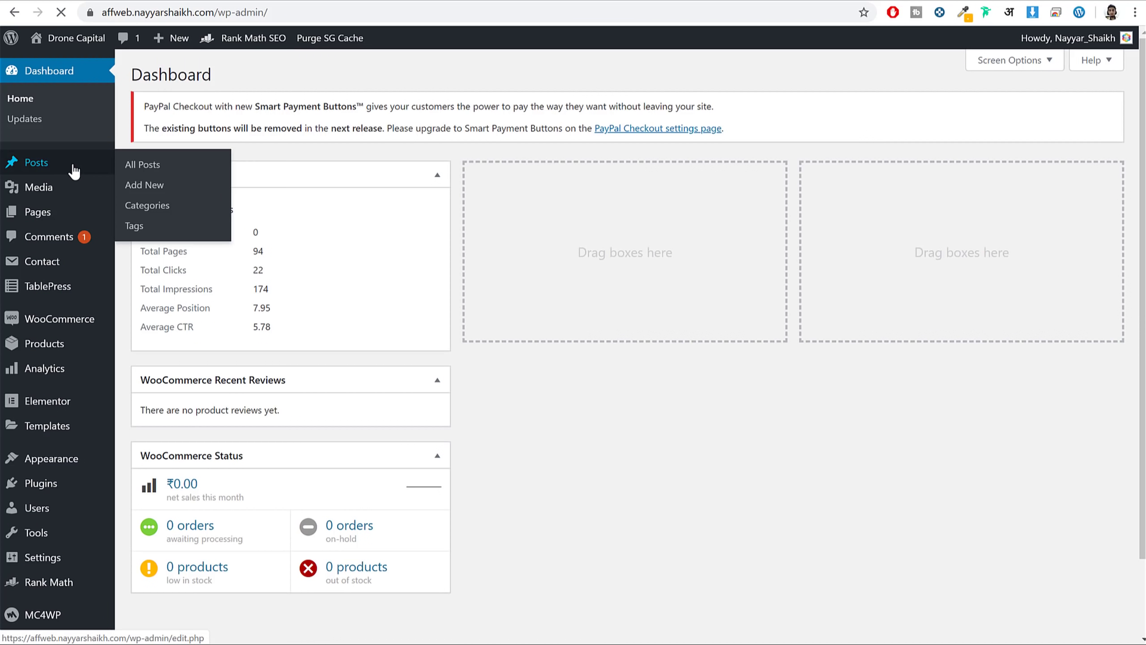
Open Mavic Pro Drone Review in Elementor and bring up its Post Settings panel.
click(74, 170)
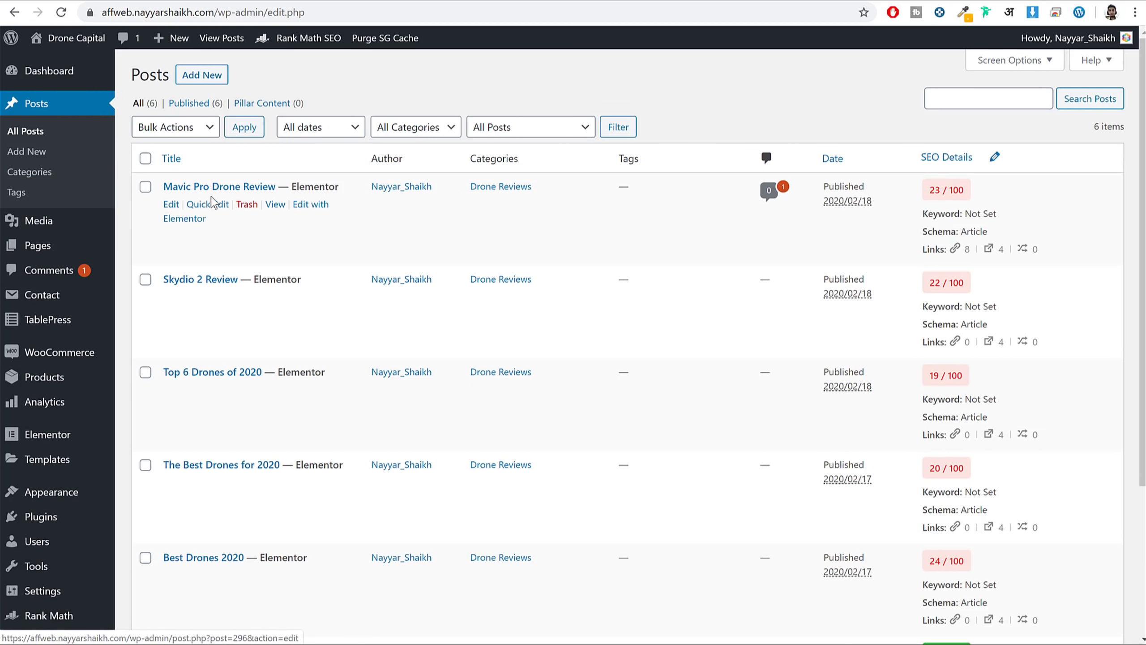
click(265, 186)
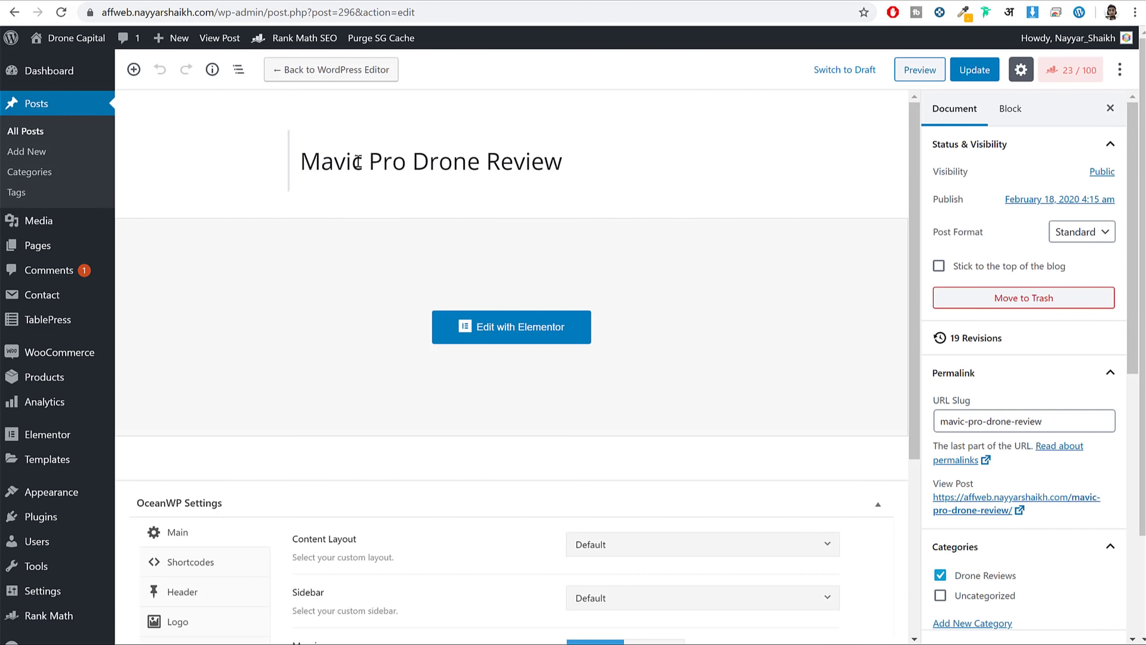
click(368, 161)
drag(614, 164, 320, 146)
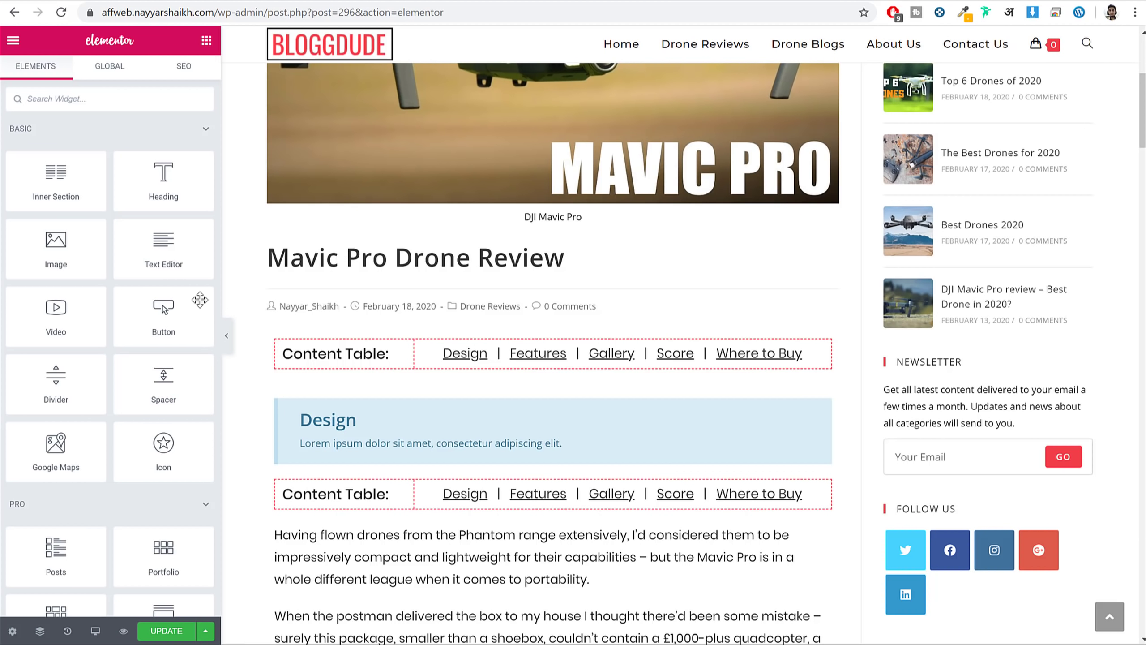
click(12, 634)
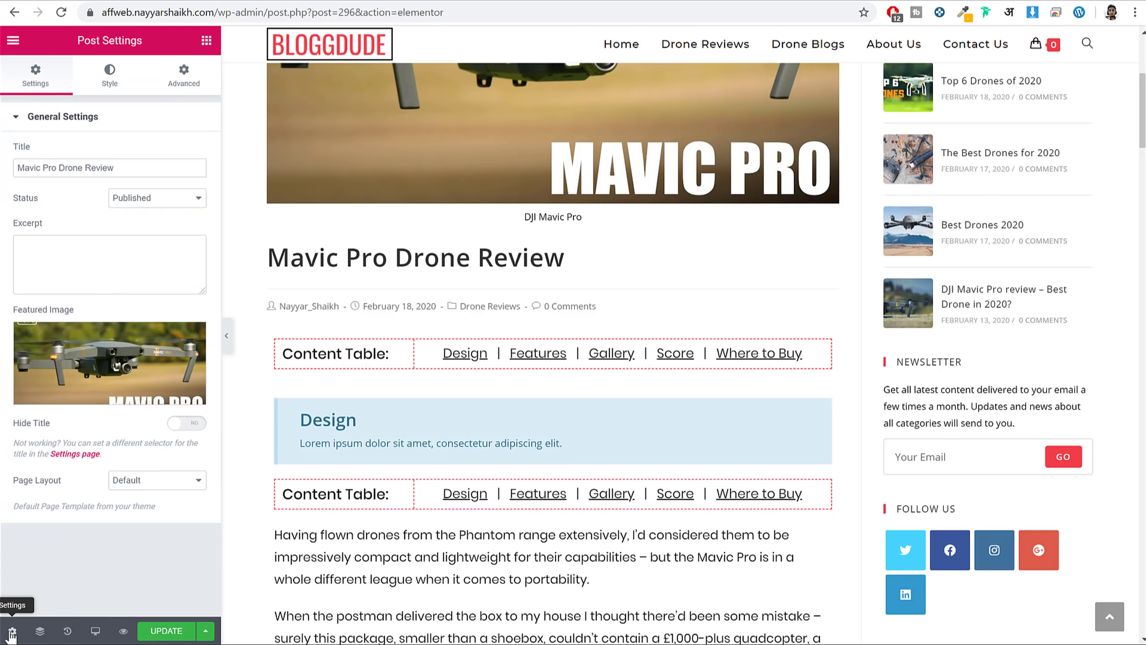
Prefix the post title with 'DJI' to make it 'DJI Mavic Pro Drone Review' and save.
click(125, 167)
triple_click(79, 169)
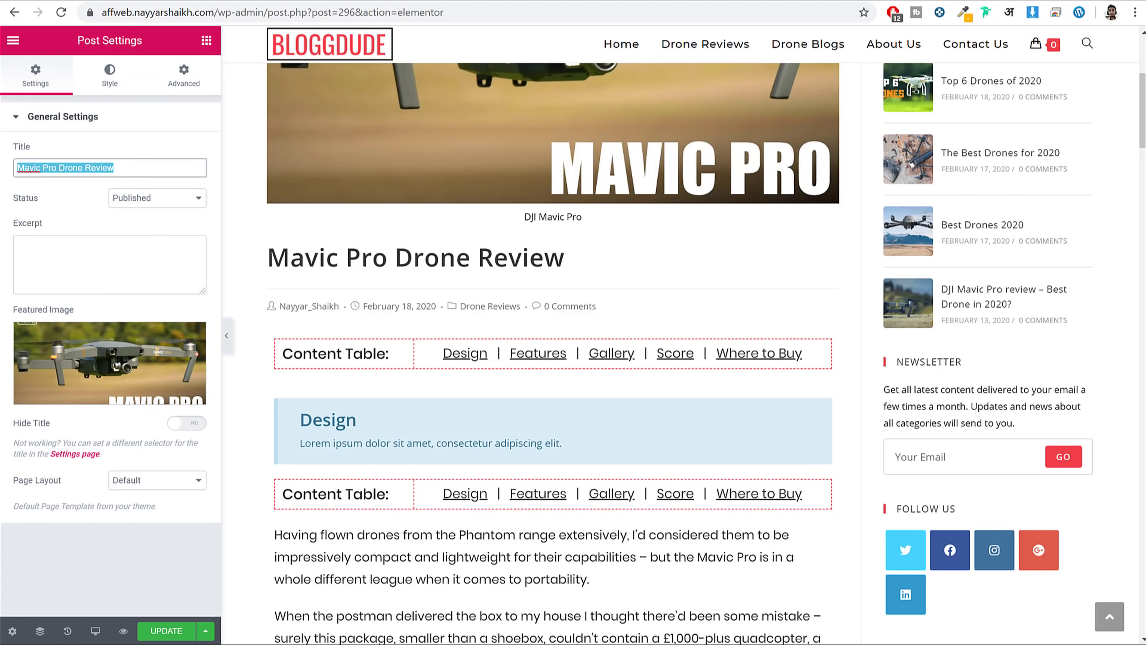
click(95, 172)
triple_click(108, 170)
scroll(978, 342, up, 5)
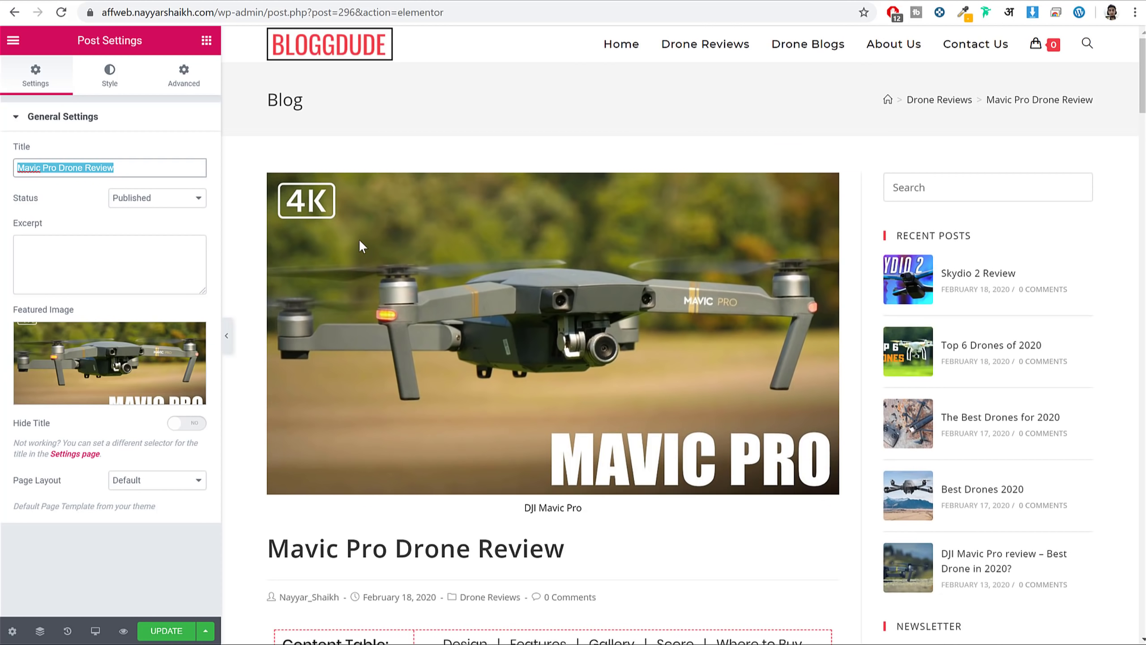
click(51, 169)
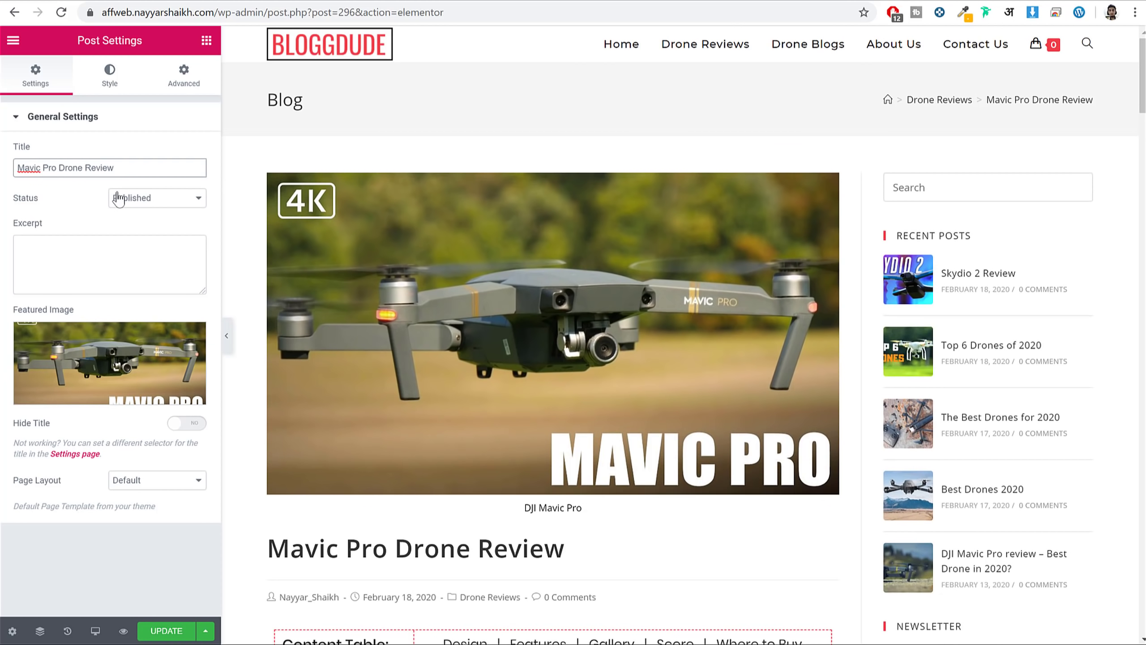
text(DJI)
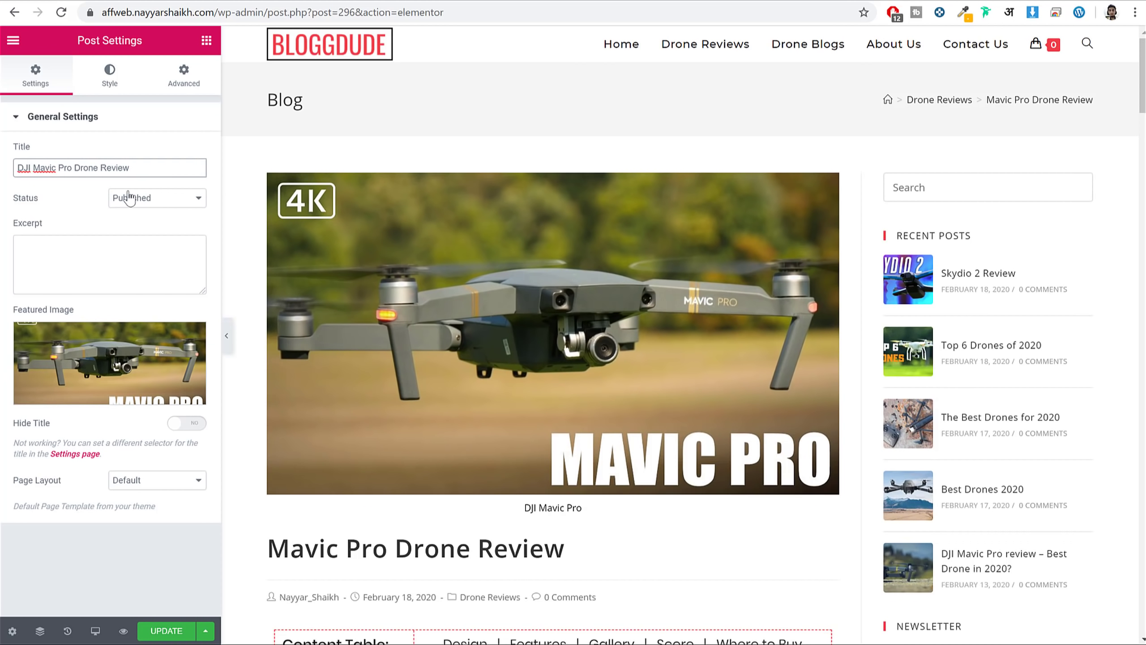
click(175, 631)
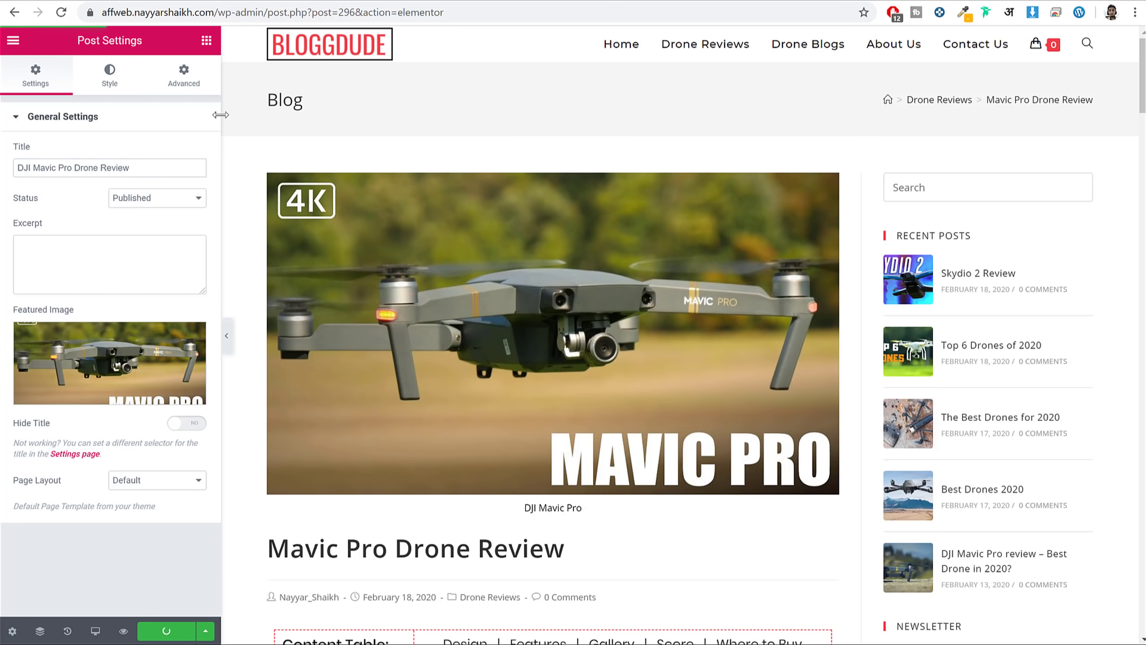
Check the new 73/100 Rank Math score and the failing meta description check, then open the snippet editor.
click(205, 41)
click(184, 65)
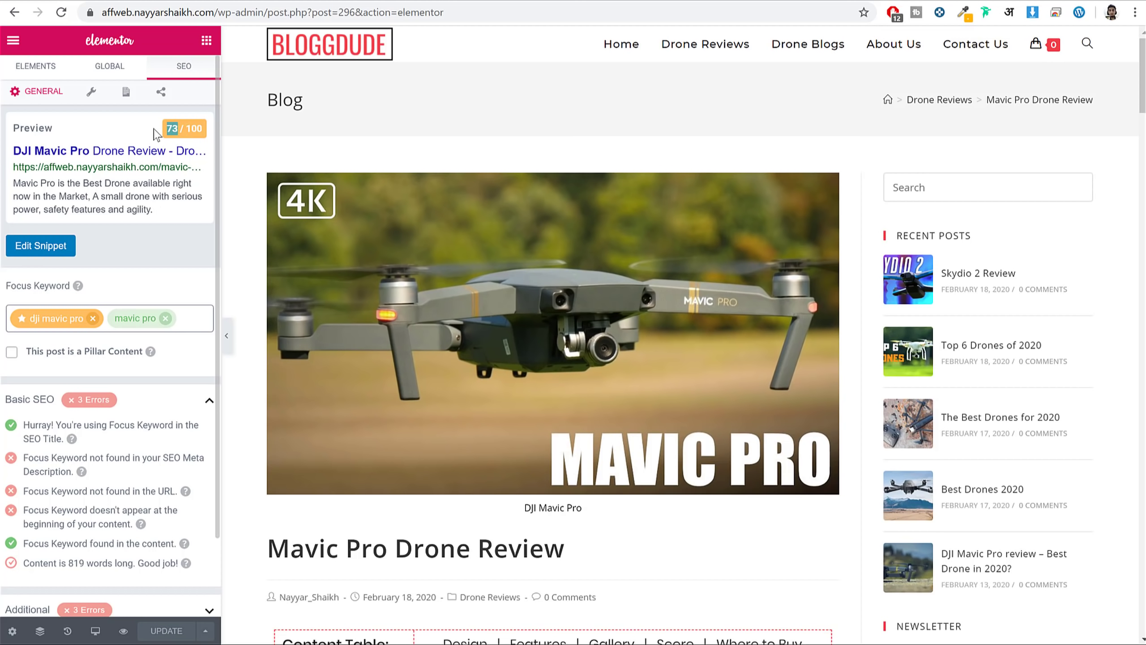
click(182, 127)
drag(173, 133, 167, 134)
scroll(178, 428, down, 2)
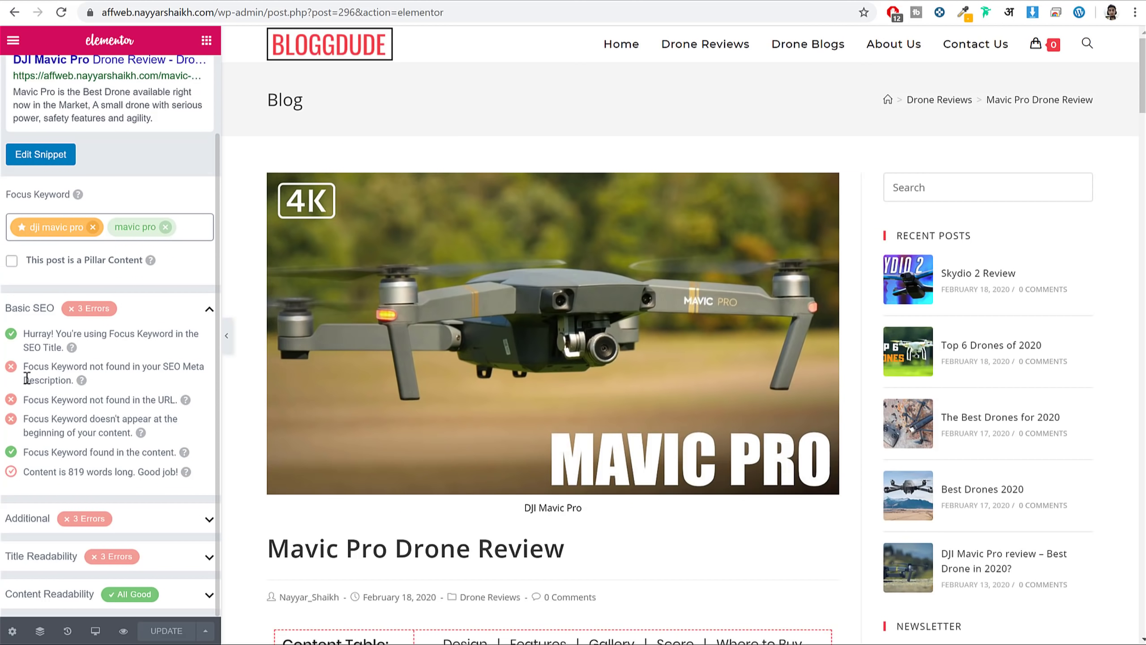
drag(26, 367, 75, 388)
triple_click(74, 384)
click(74, 384)
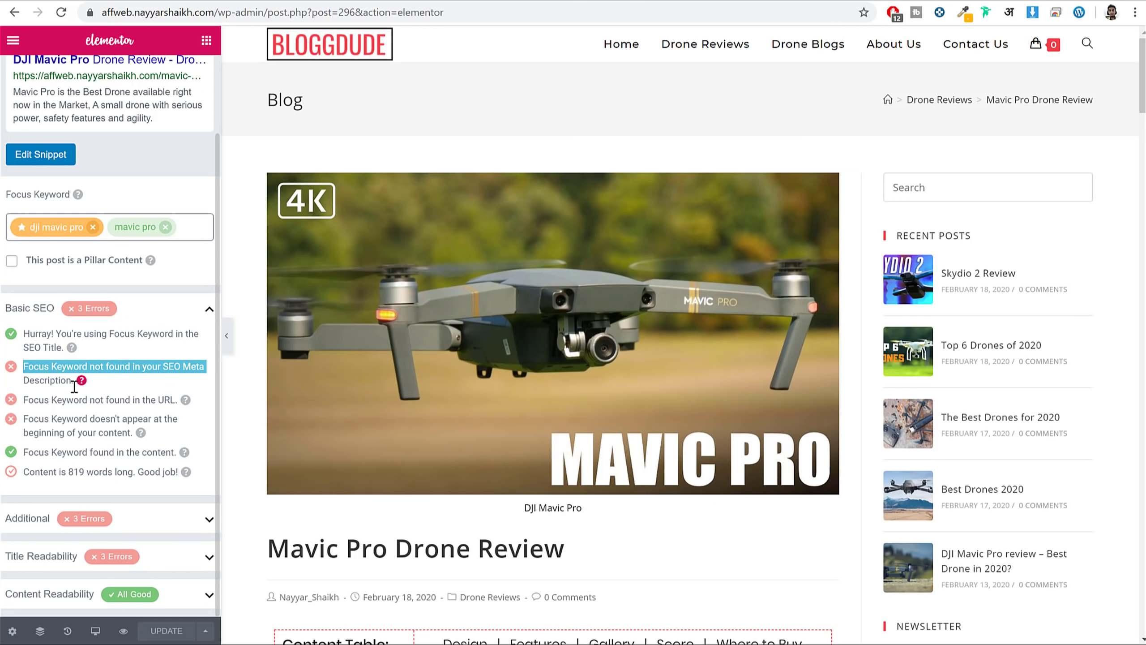
scroll(150, 395, up, 2)
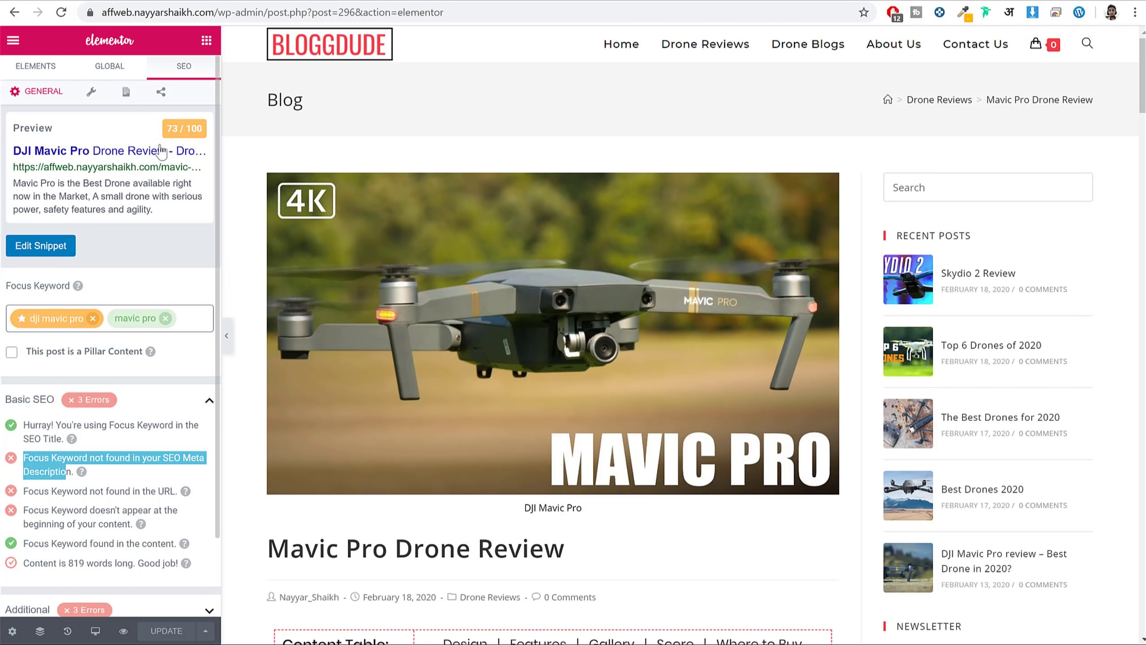
click(48, 246)
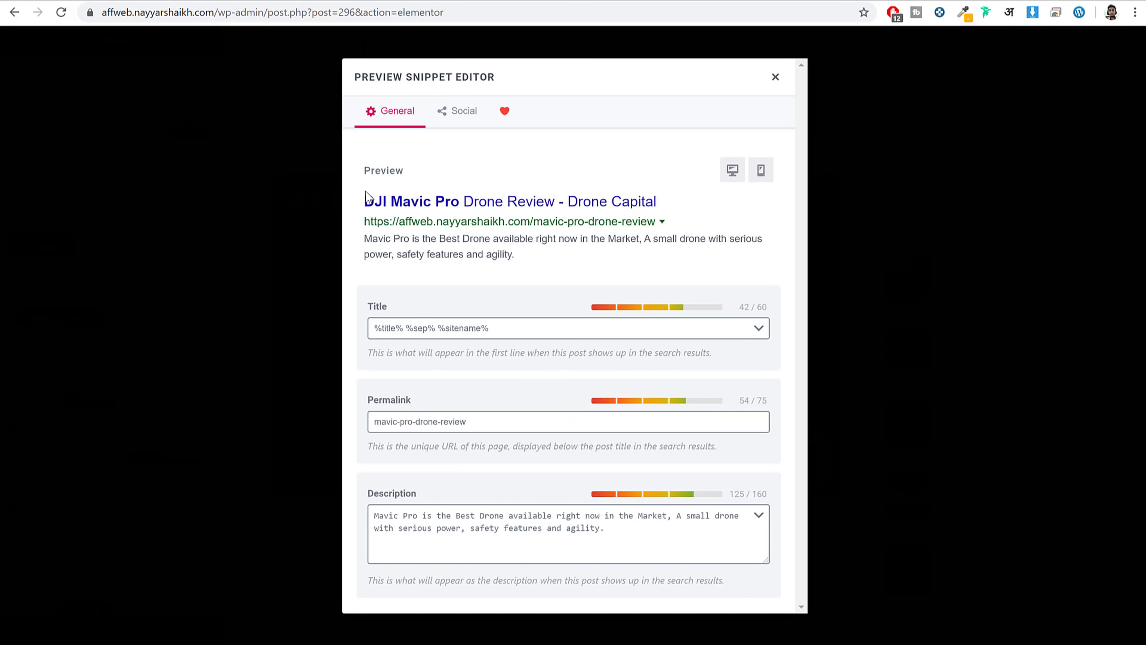
Inspect the snippet preview's title, URL and description text.
drag(354, 196, 532, 274)
click(520, 277)
drag(361, 221, 626, 223)
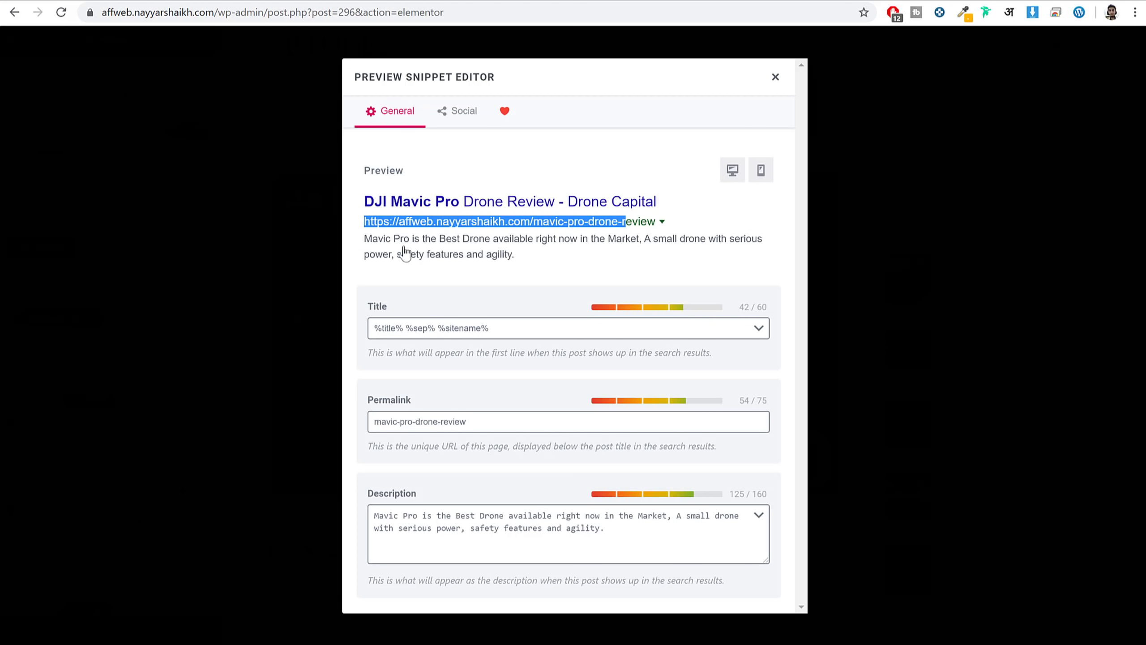
drag(364, 238, 564, 260)
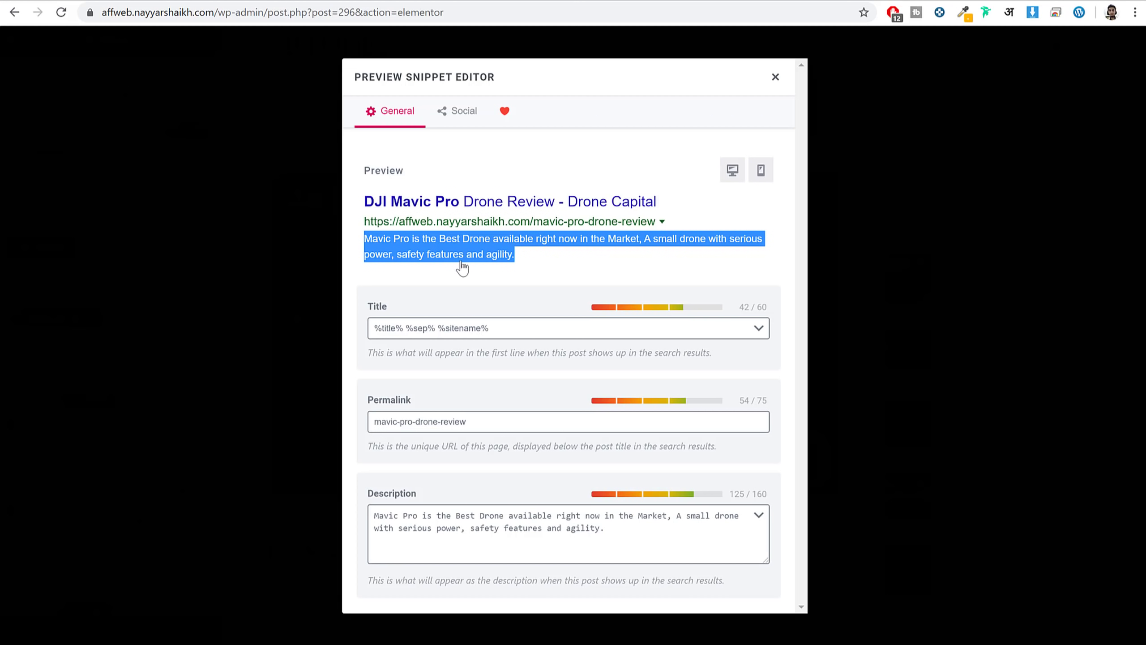
click(409, 256)
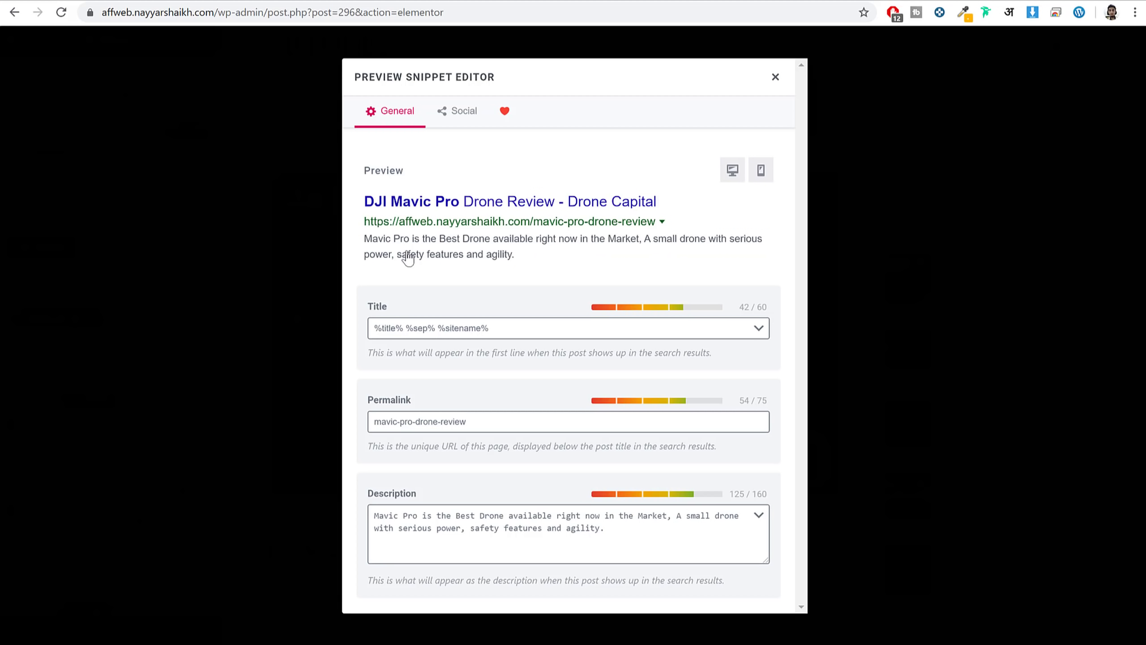
drag(366, 239, 545, 264)
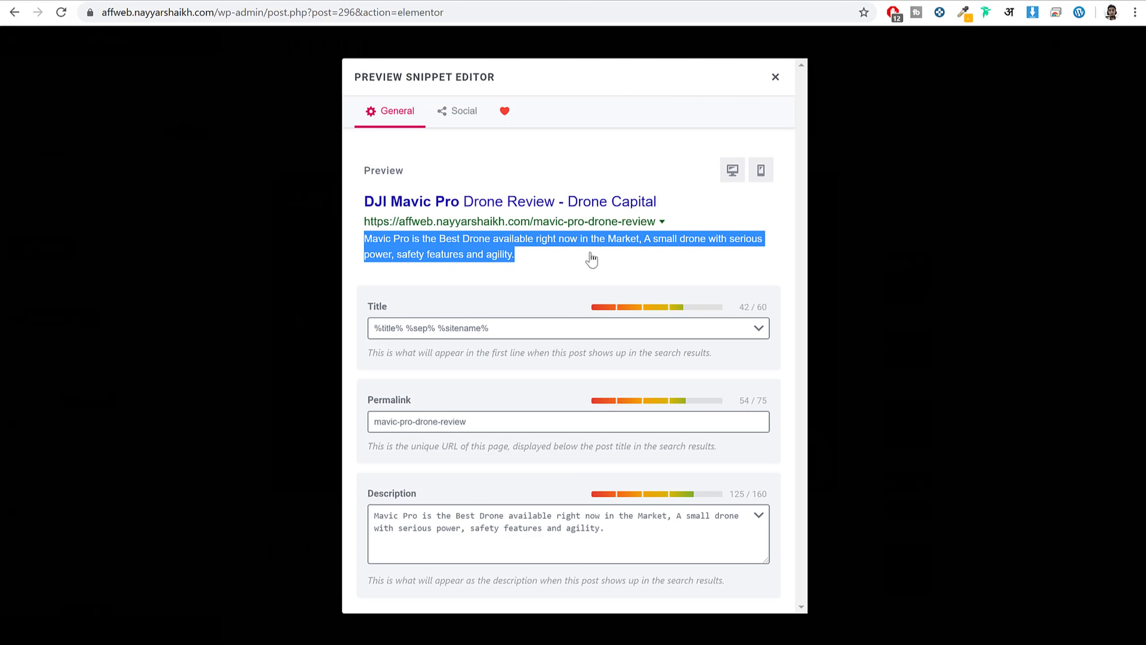
Insert 'DJI' at the start of the meta description so it begins 'DJI Mavic Pro'.
click(456, 538)
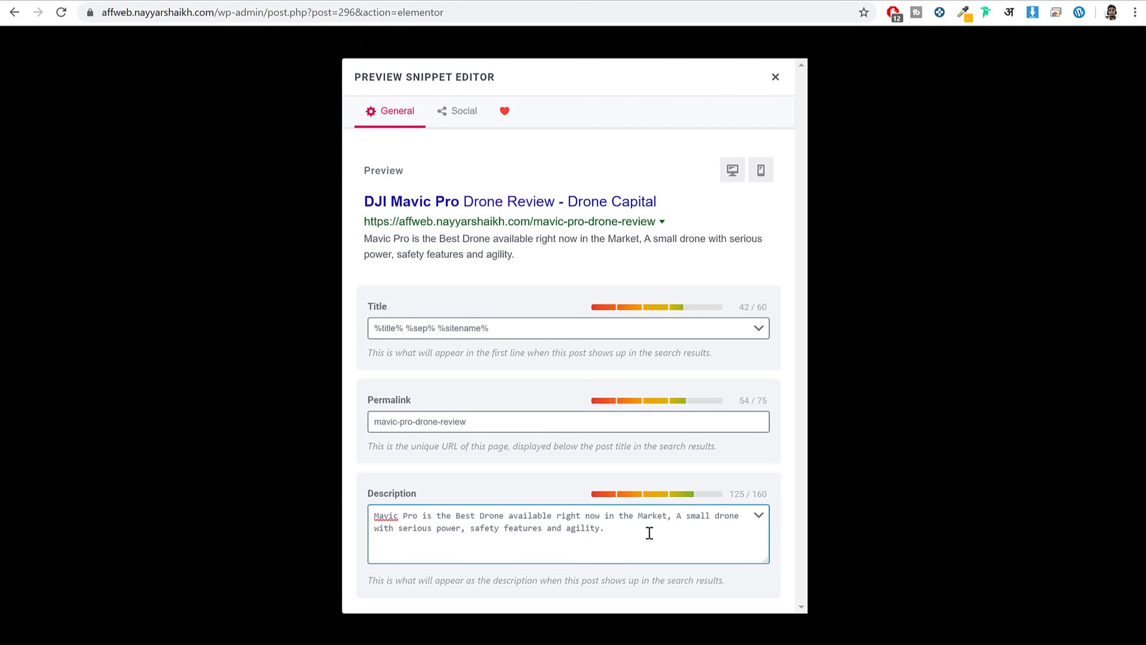
drag(649, 533, 365, 514)
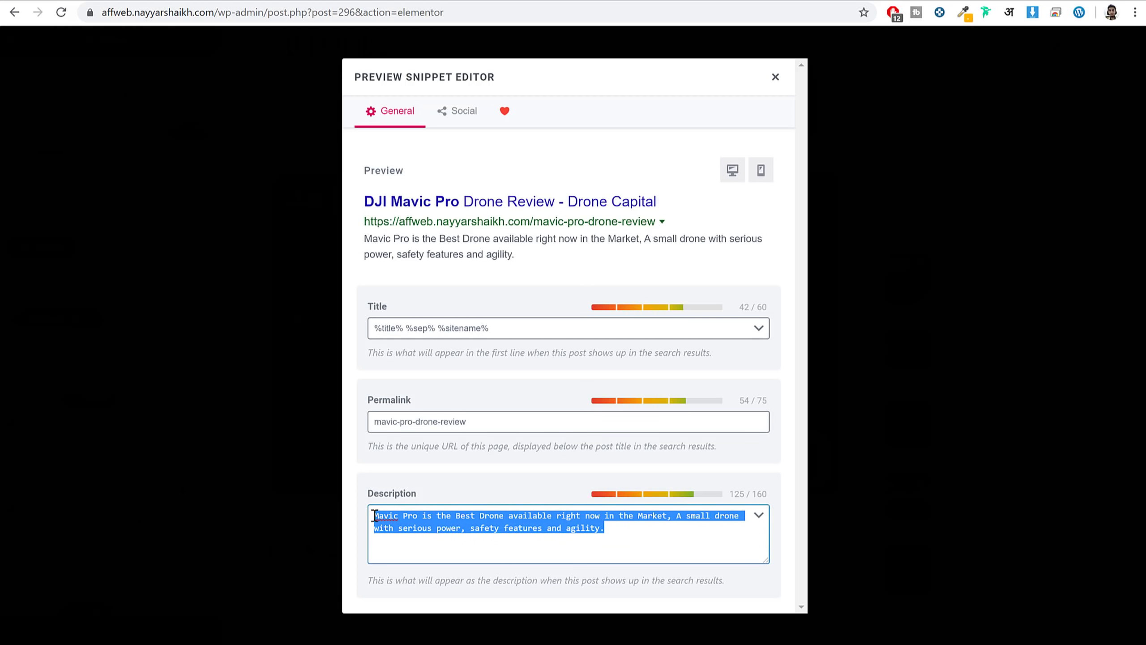
click(375, 515)
text(DJI)
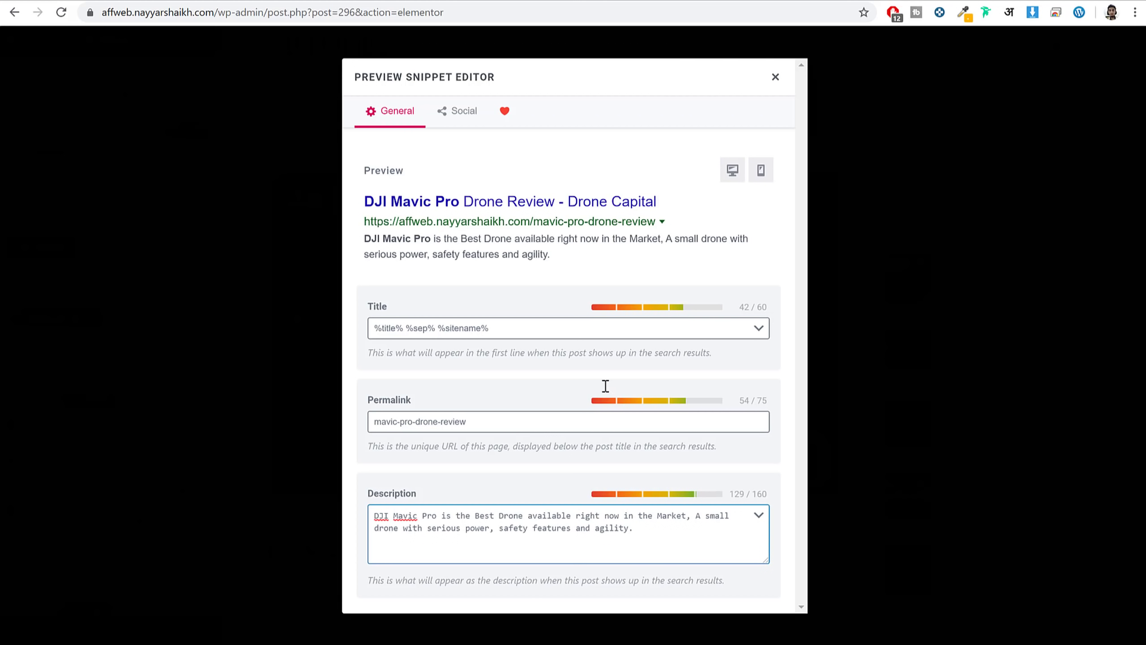
click(775, 77)
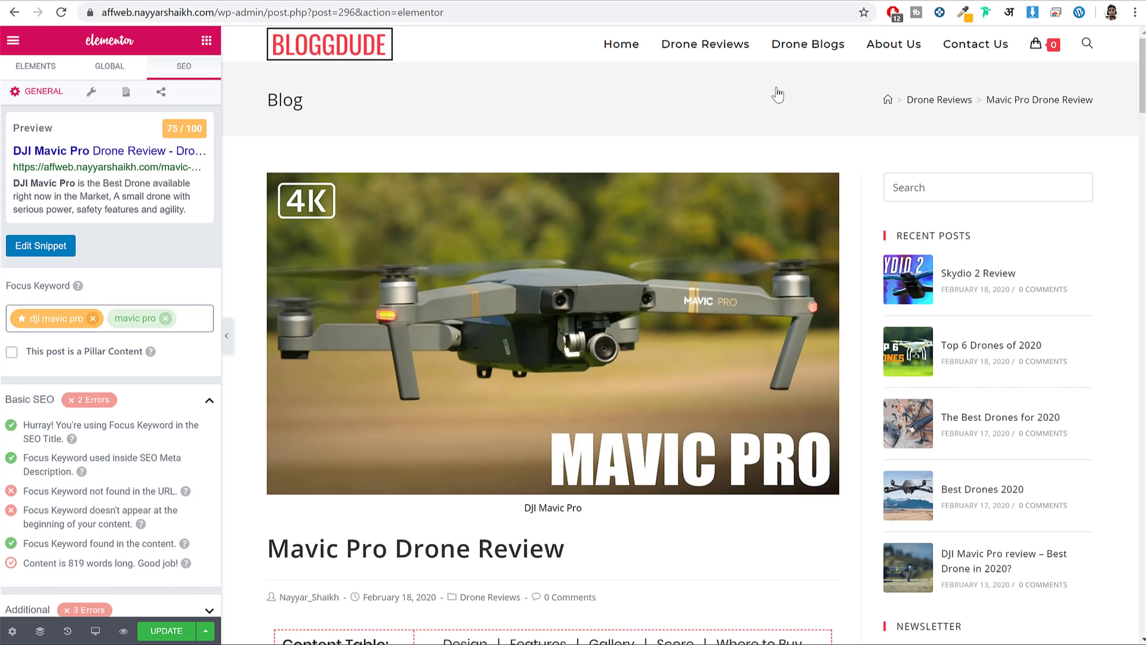
Review the 75/100 score and the failing keyword-in-URL check.
drag(179, 129, 164, 128)
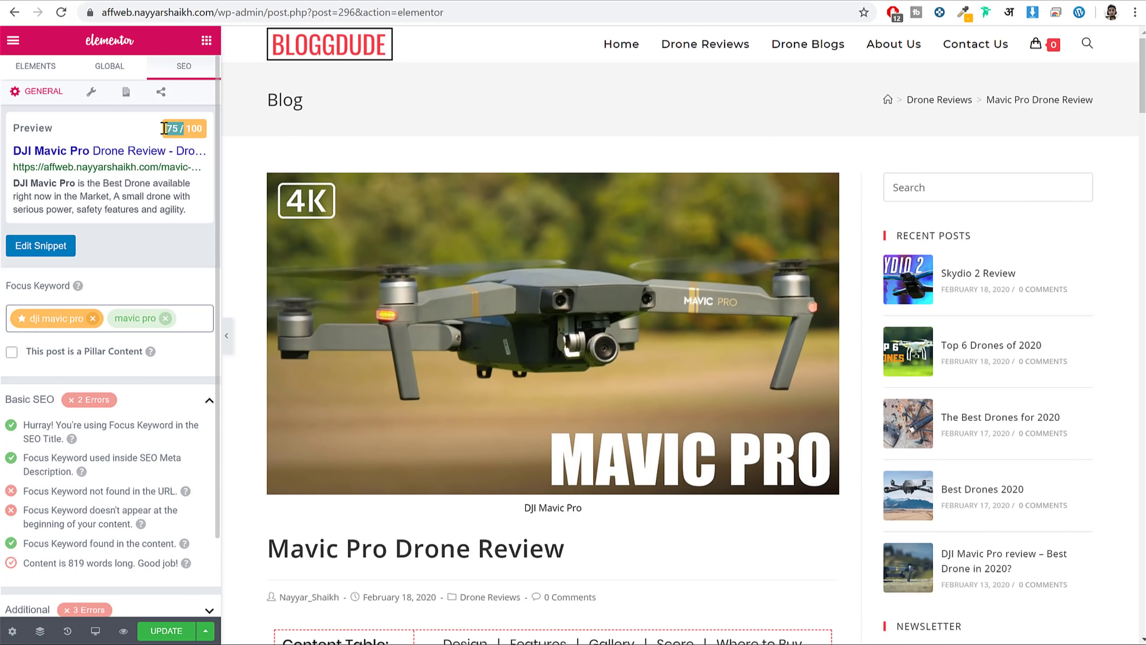
click(27, 470)
scroll(105, 459, down, 2)
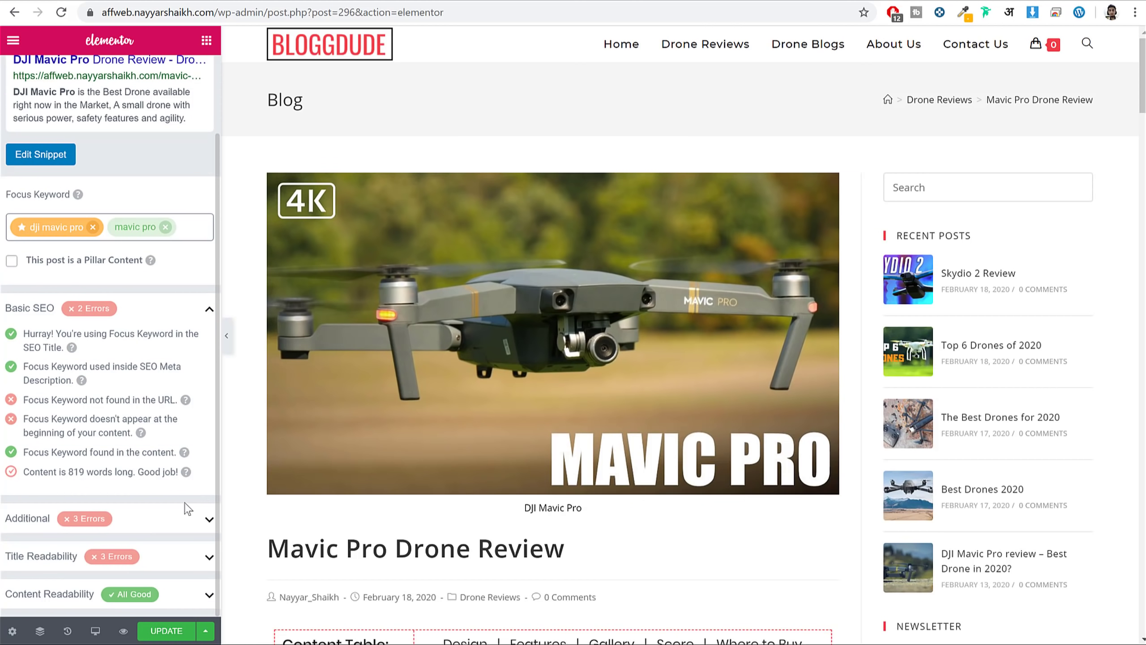
drag(34, 403, 174, 406)
scroll(173, 414, up, 2)
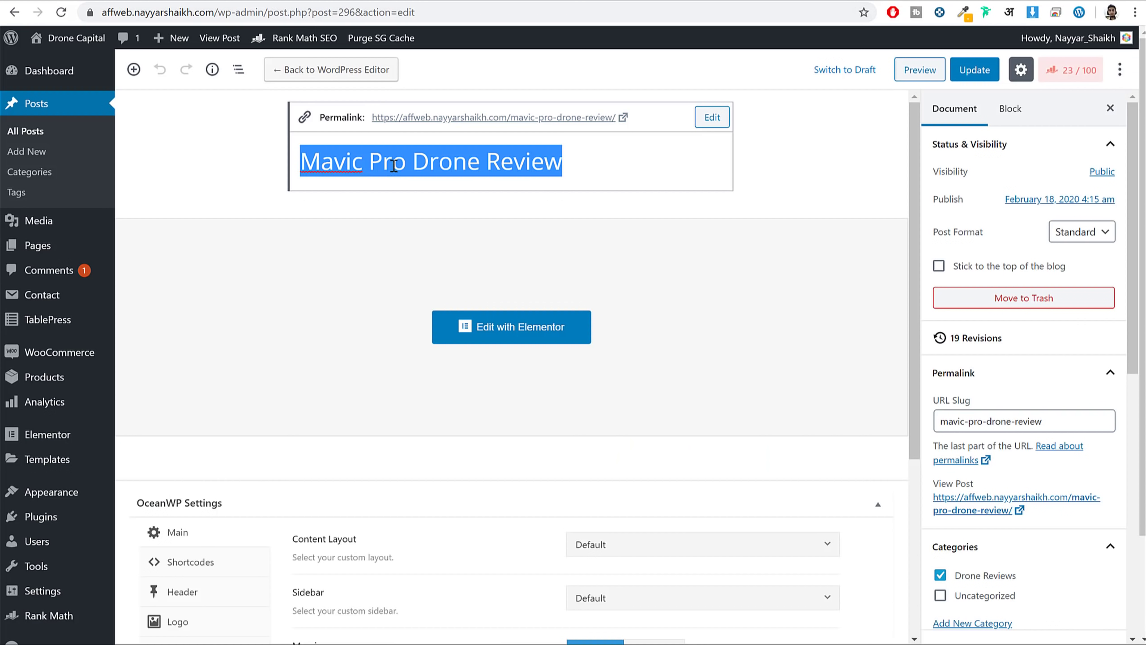
Select the title 'Mavic Pro Drone Review' and locate the Permalink settings in the Document sidebar.
click(394, 165)
drag(301, 161, 587, 149)
click(316, 166)
drag(591, 159, 289, 152)
scroll(1027, 259, down, 3)
scroll(1033, 267, up, 3)
scroll(983, 233, down, 5)
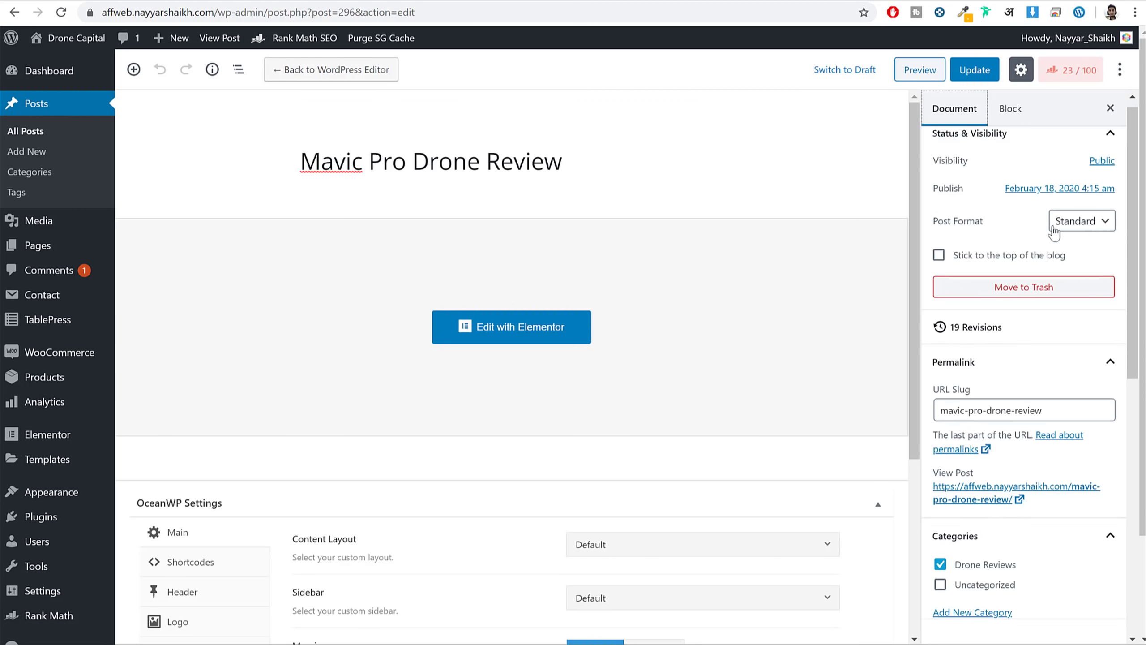
scroll(1046, 263, up, 1)
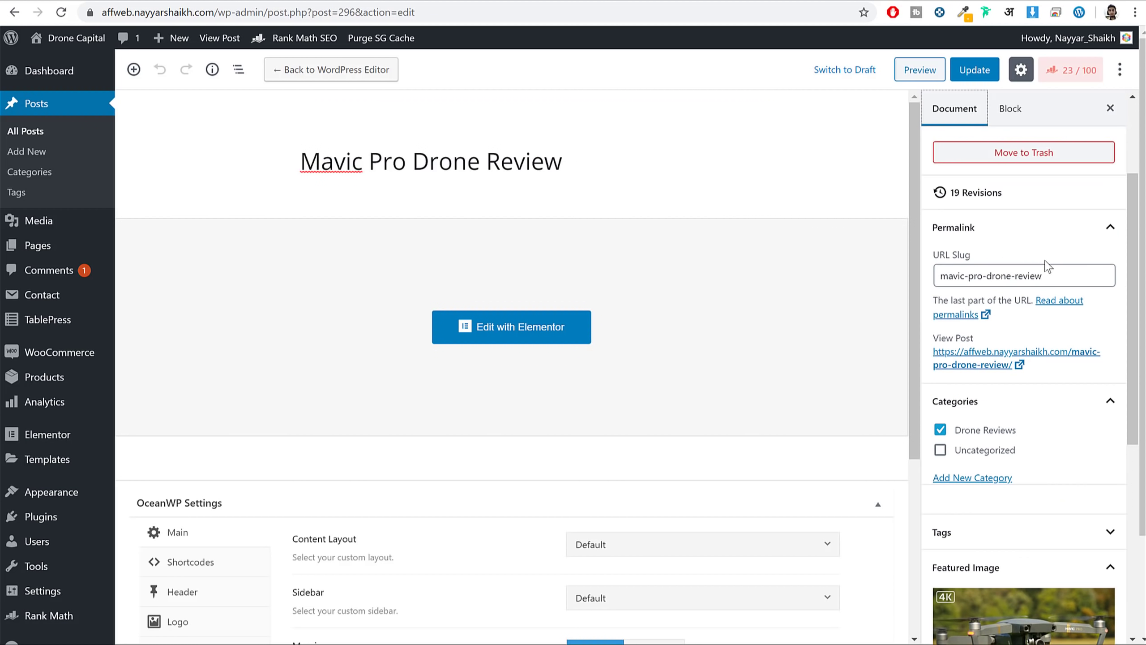
click(934, 229)
click(960, 230)
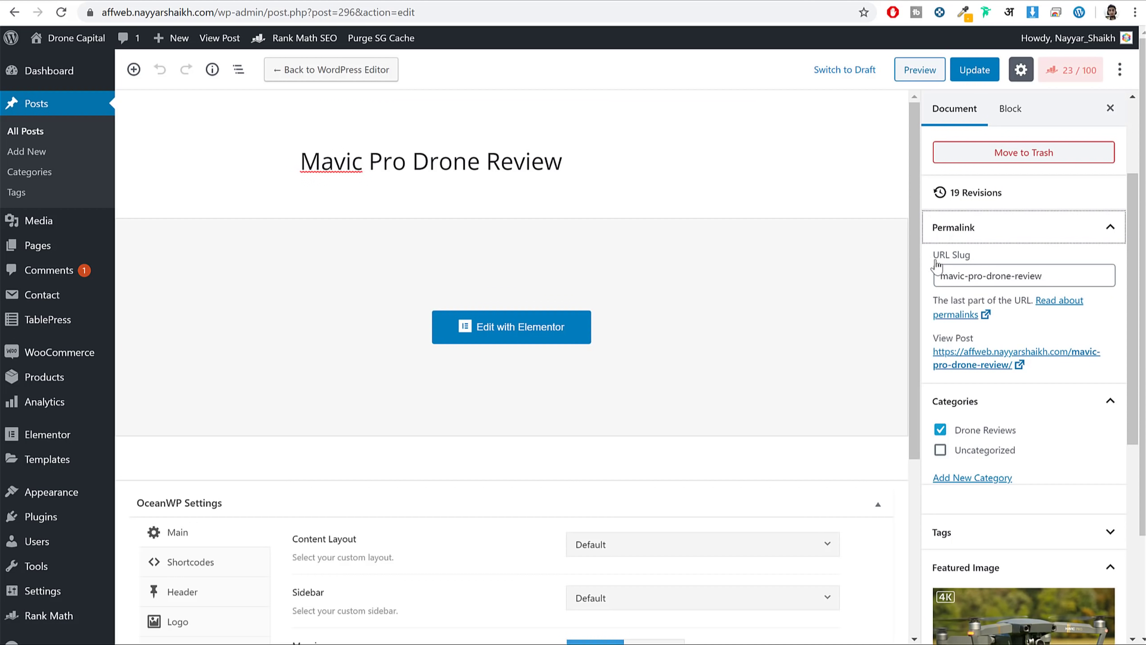
Prefix the URL slug with 'dji-' to make it dji-mavic-pro-drone-review and save the post.
drag(930, 256, 983, 275)
click(940, 275)
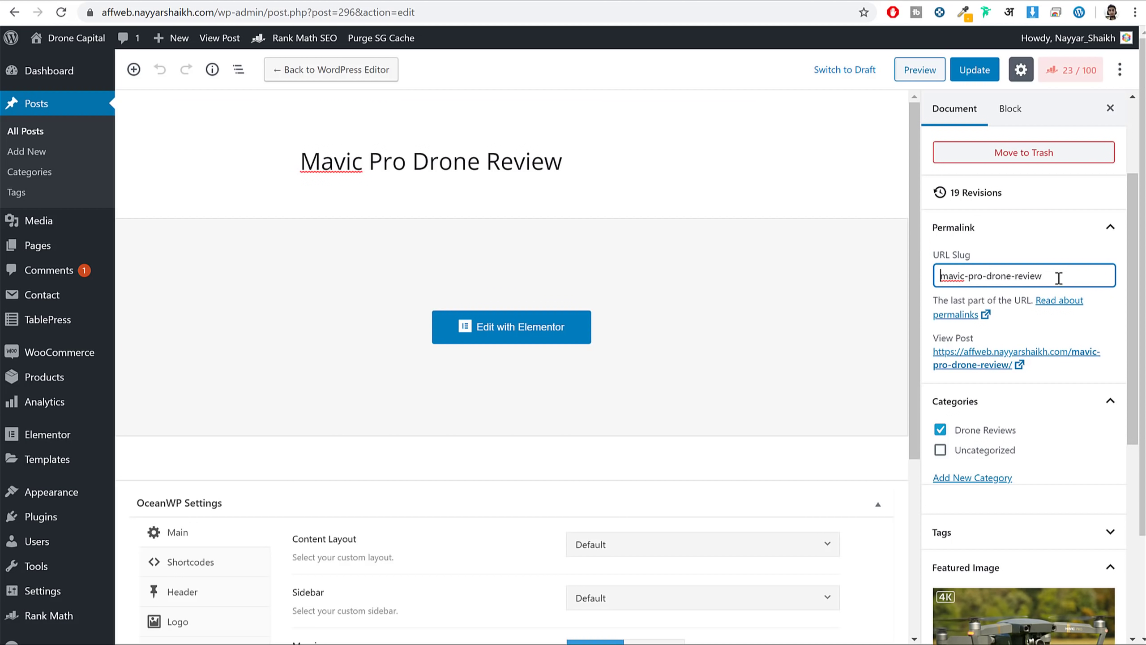
drag(939, 277, 1072, 274)
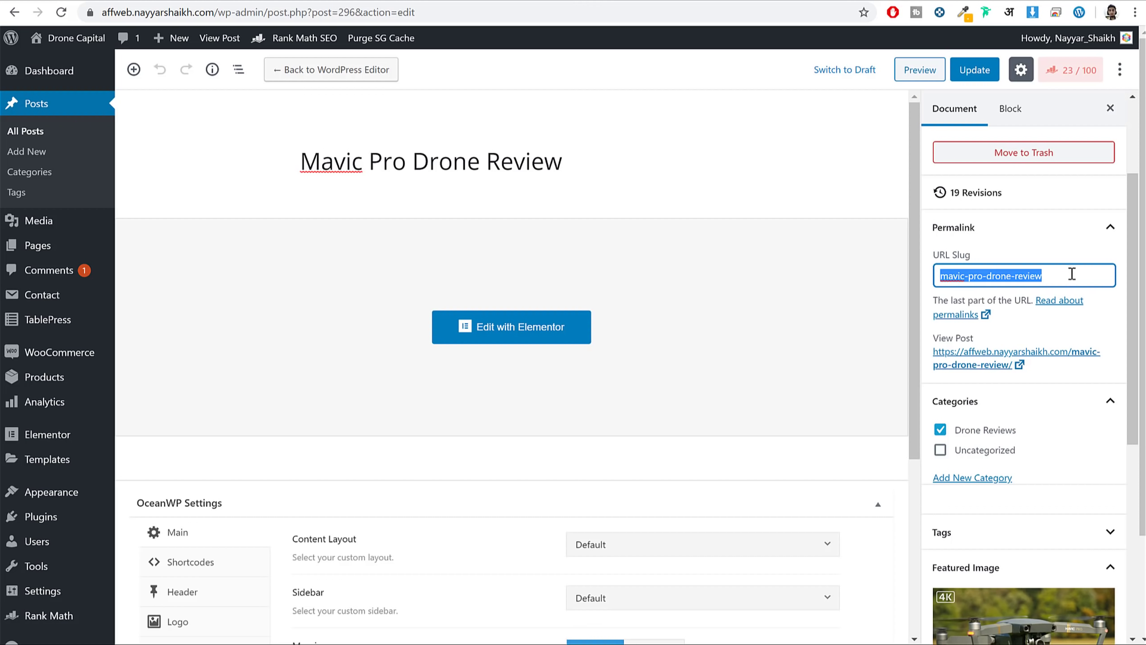
click(938, 275)
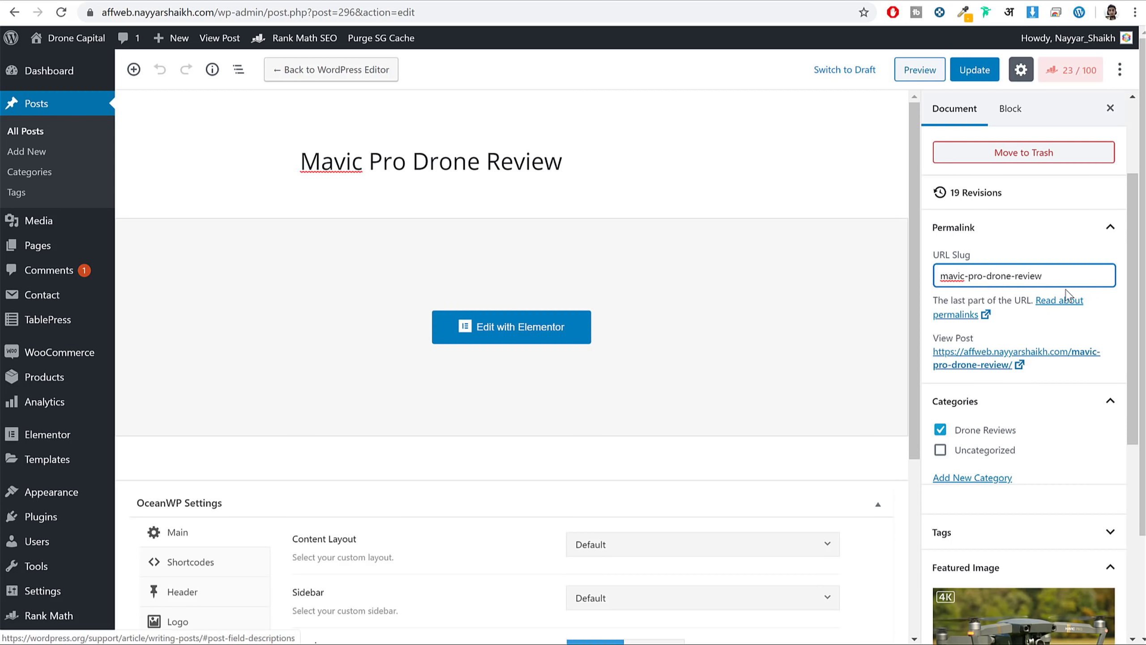
text(dji-)
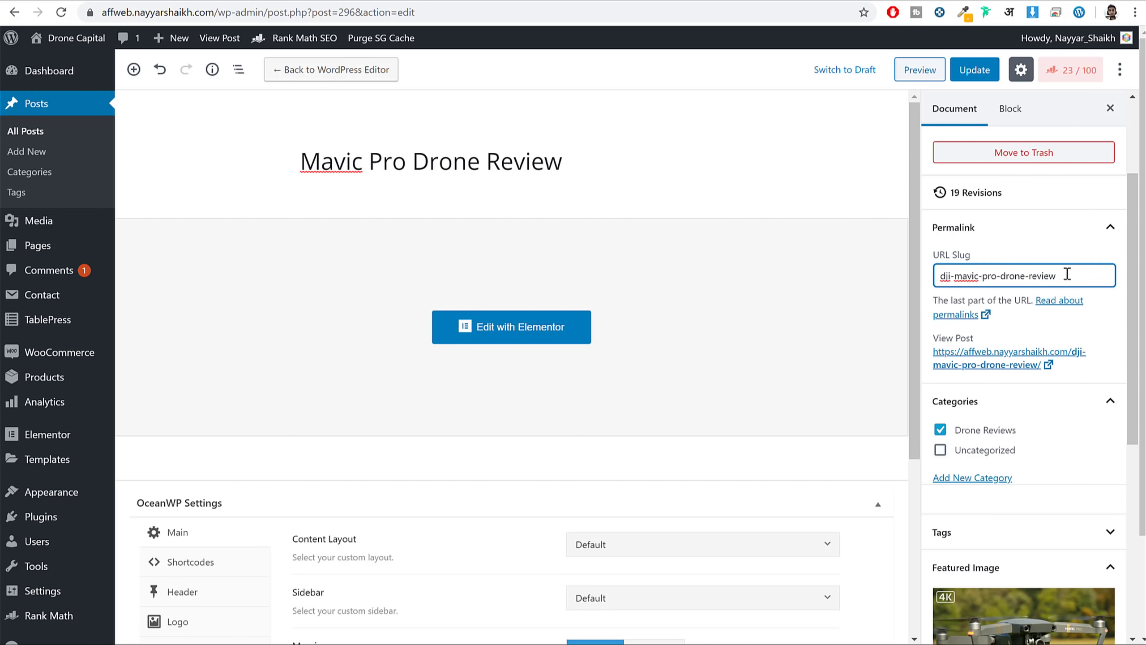
drag(1067, 277, 901, 282)
click(977, 69)
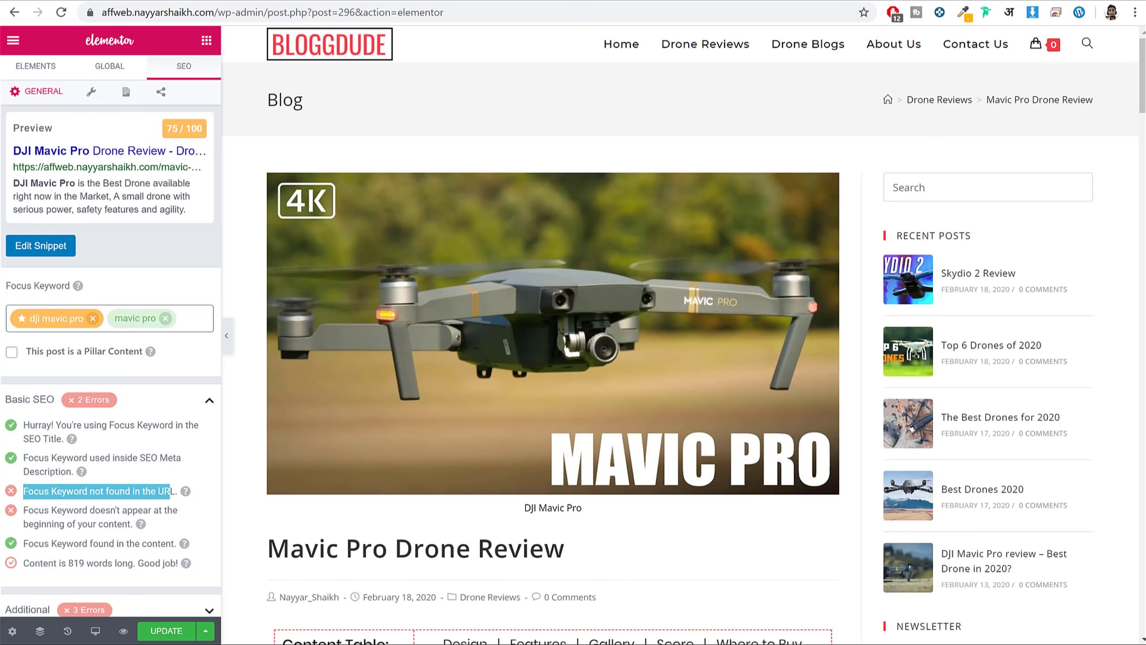
Save the page in Elementor and reload the editor to refresh the SEO analysis.
click(159, 631)
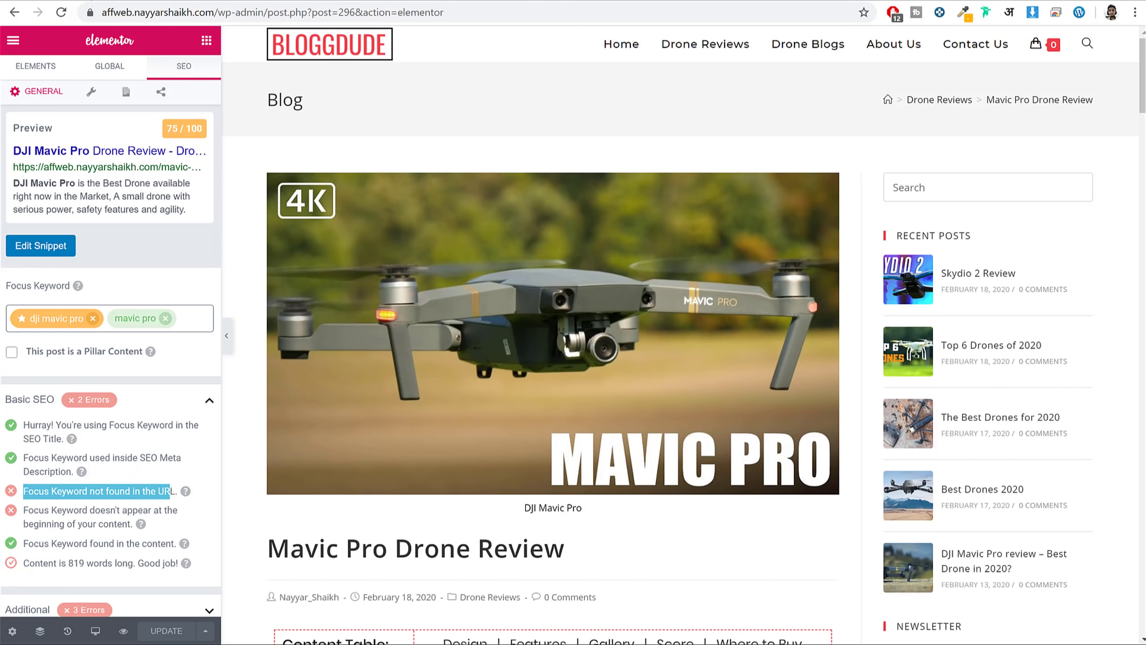
click(62, 12)
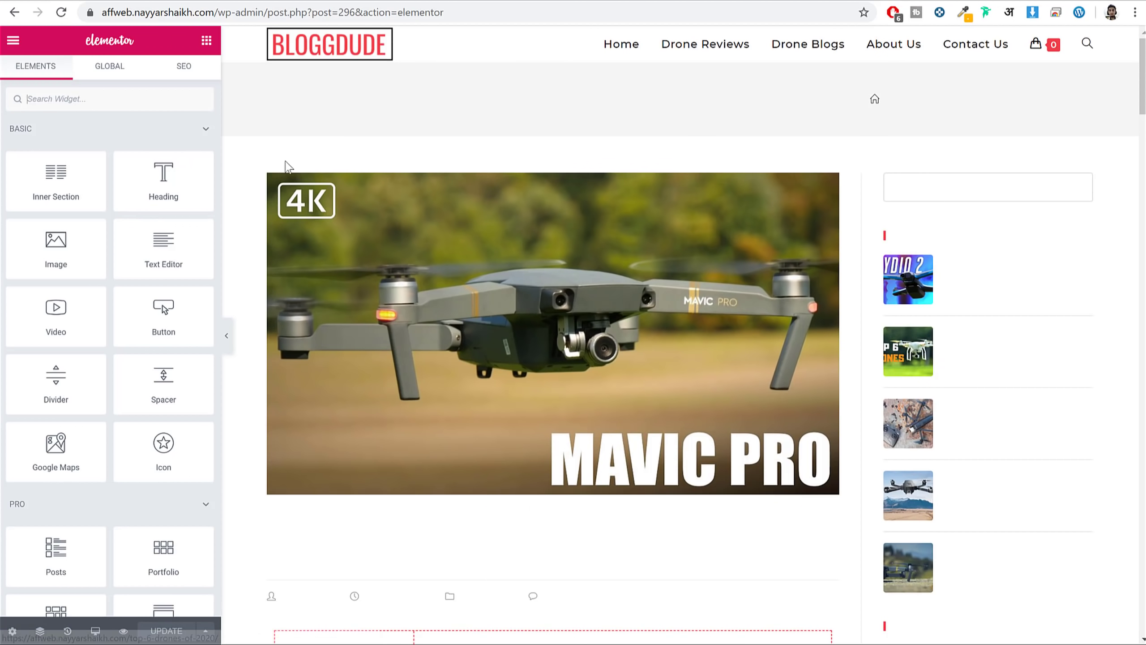
scroll(579, 256, down, 5)
drag(266, 259, 652, 264)
click(239, 136)
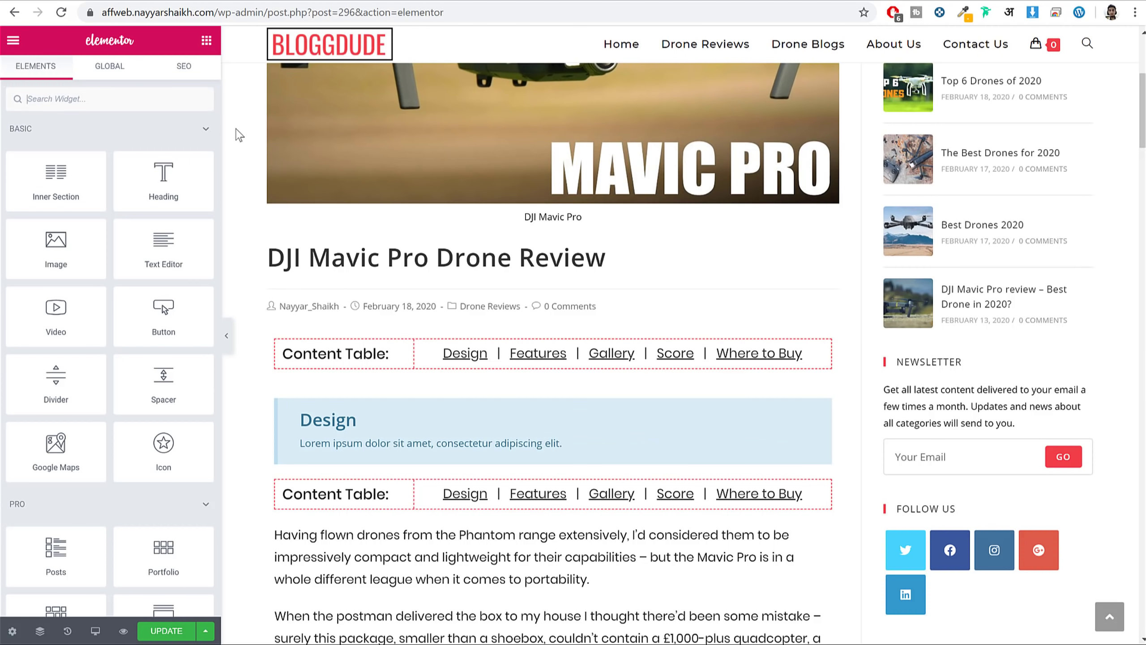
Confirm the 80/100 score with keyword-in-URL passing and keyword-at-content-start still failing.
click(185, 72)
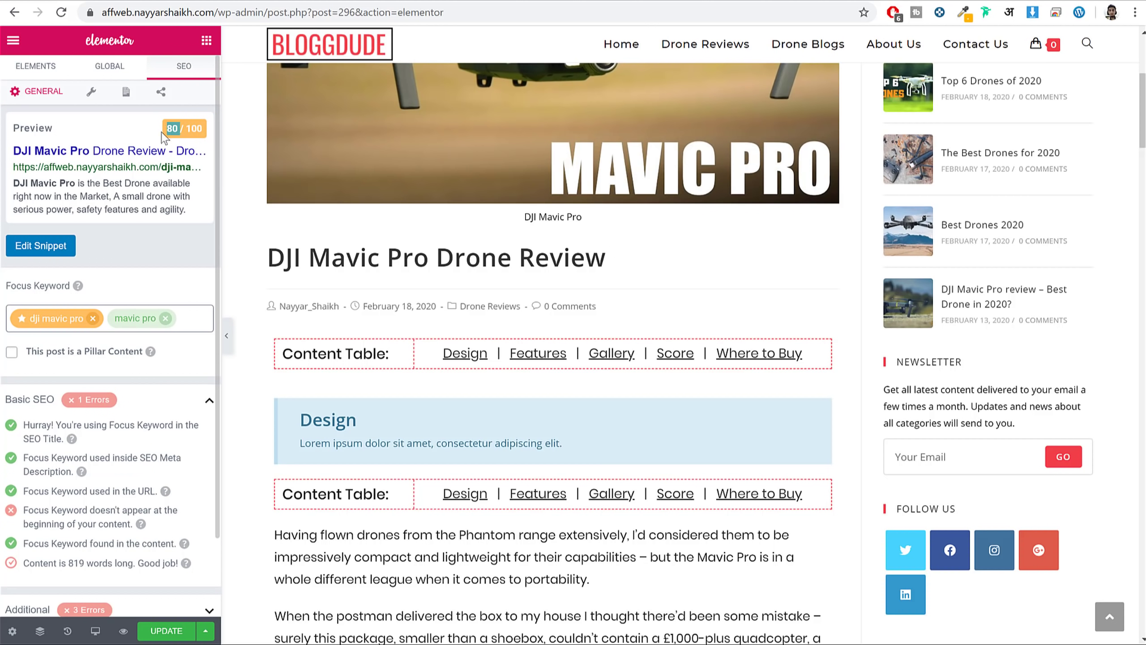
scroll(192, 290, down, 2)
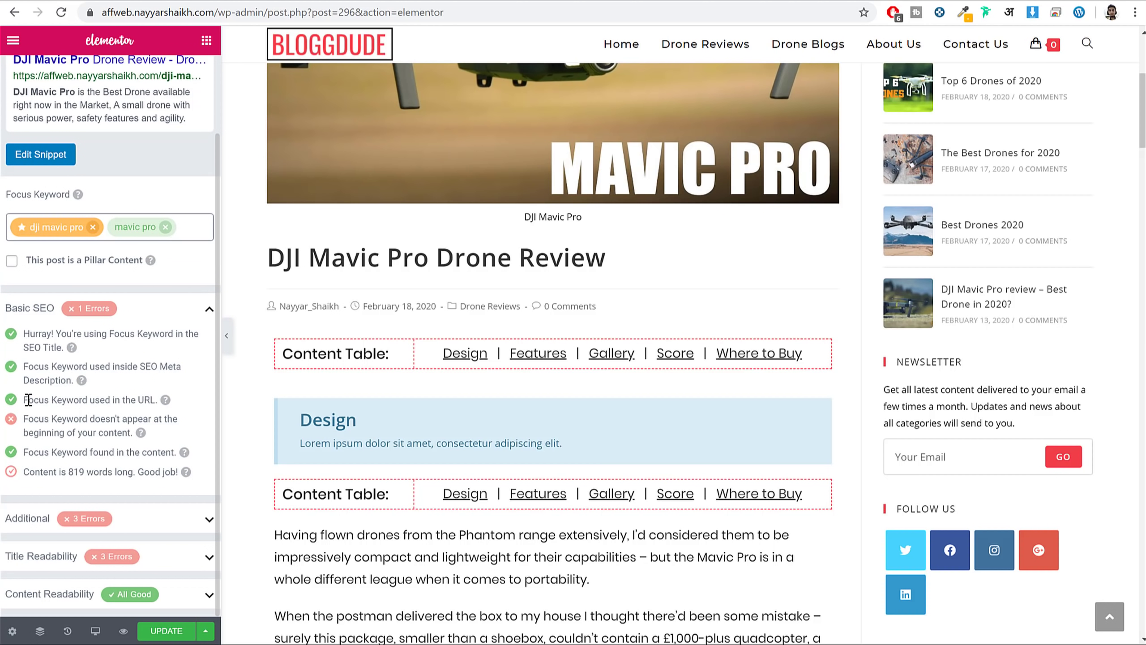
drag(29, 400, 139, 400)
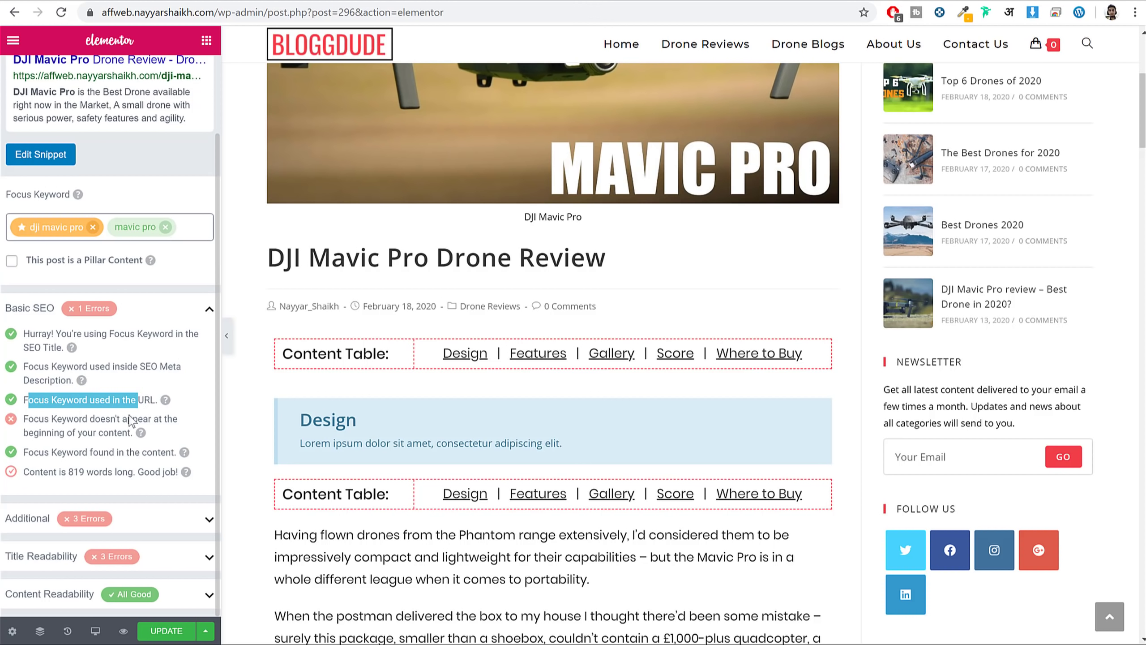
drag(23, 419, 127, 433)
scroll(587, 270, down, 8)
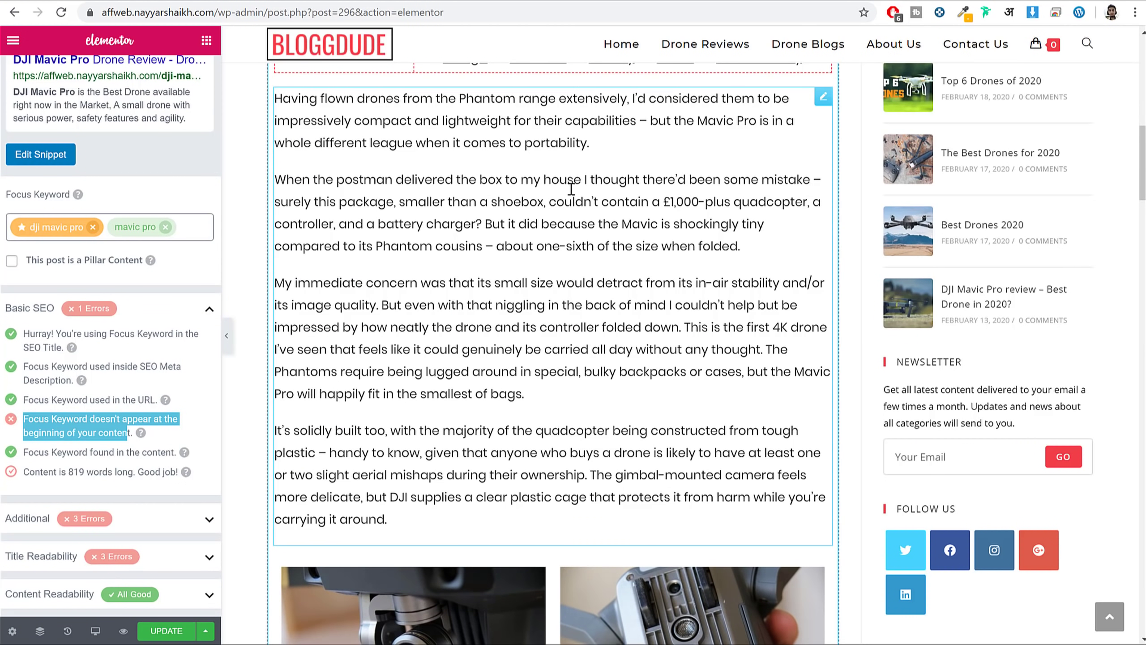
scroll(568, 184, up, 3)
Insert 'DJI' before 'Mavic' in the opening paragraph, save, and check the 83/100 score.
click(527, 310)
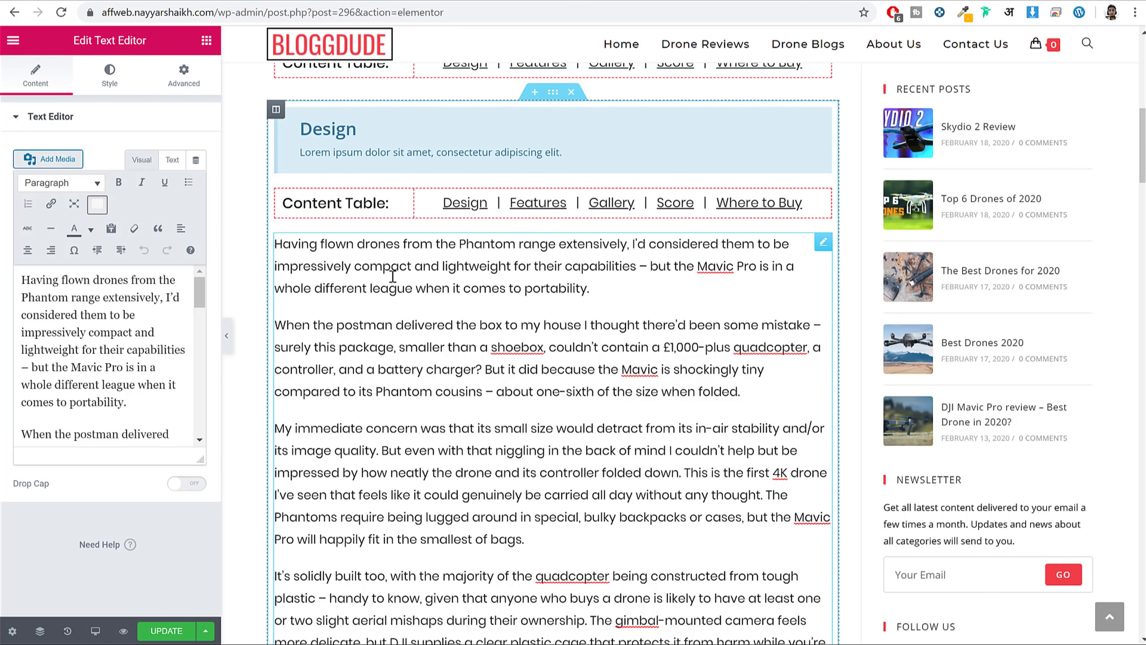
click(72, 367)
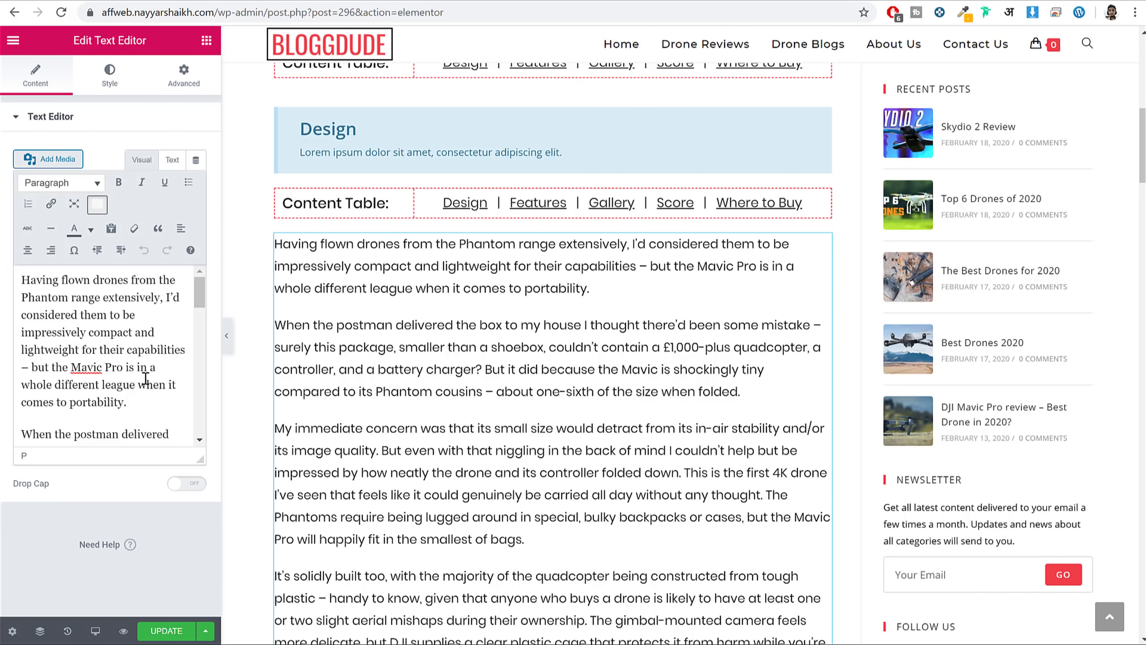
text(DJI)
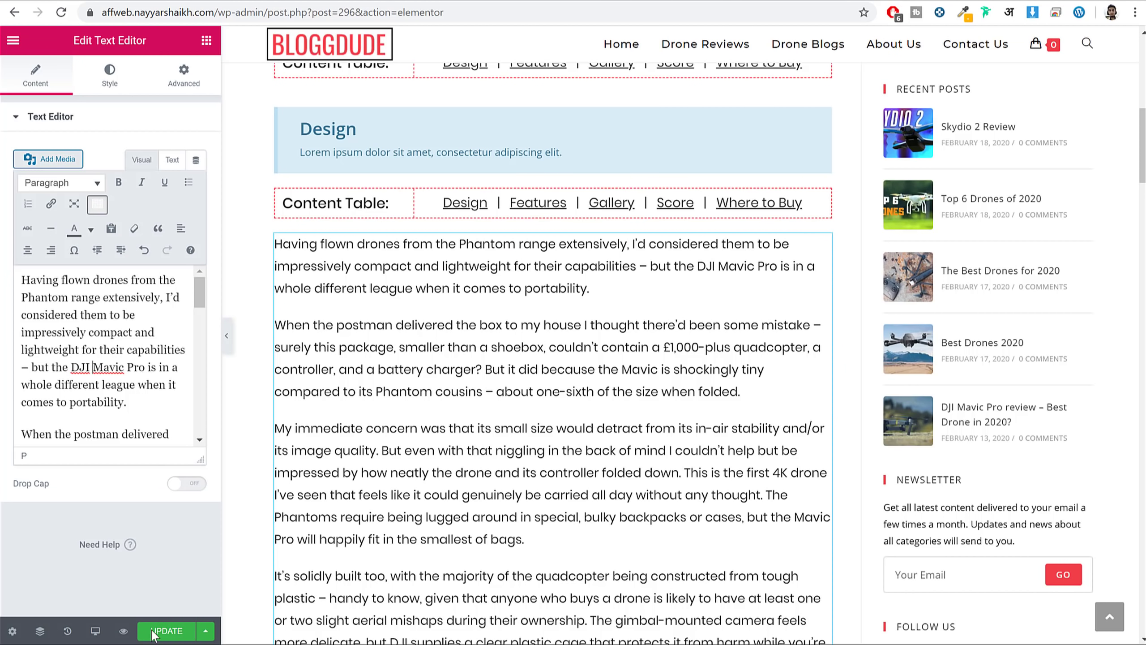
click(155, 632)
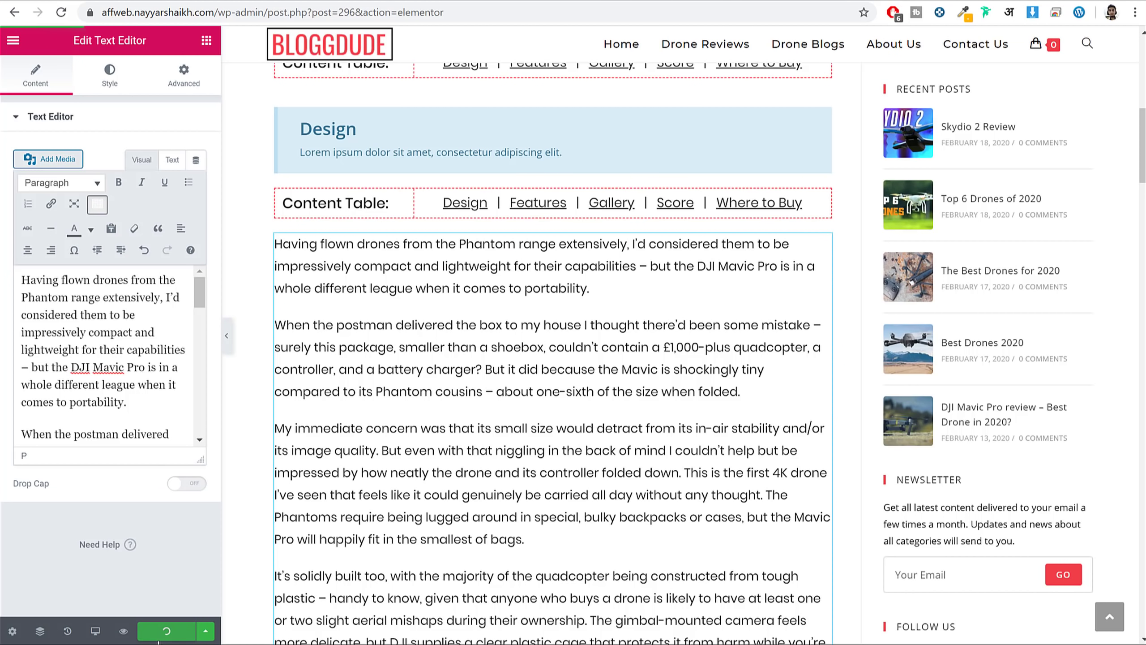
click(206, 41)
click(193, 76)
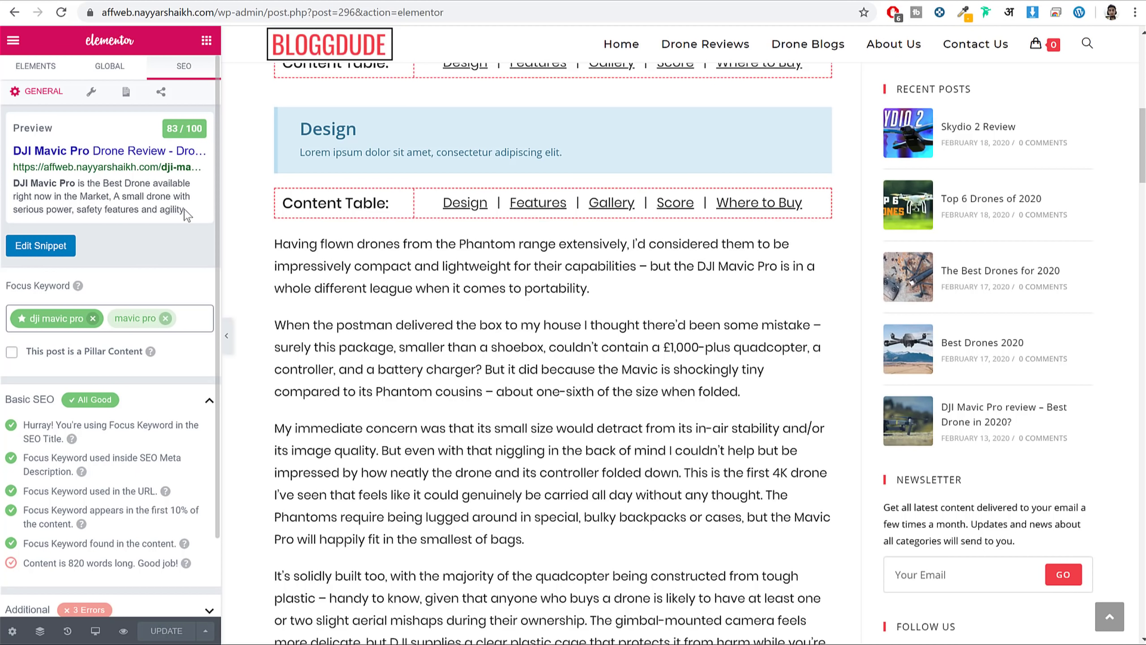
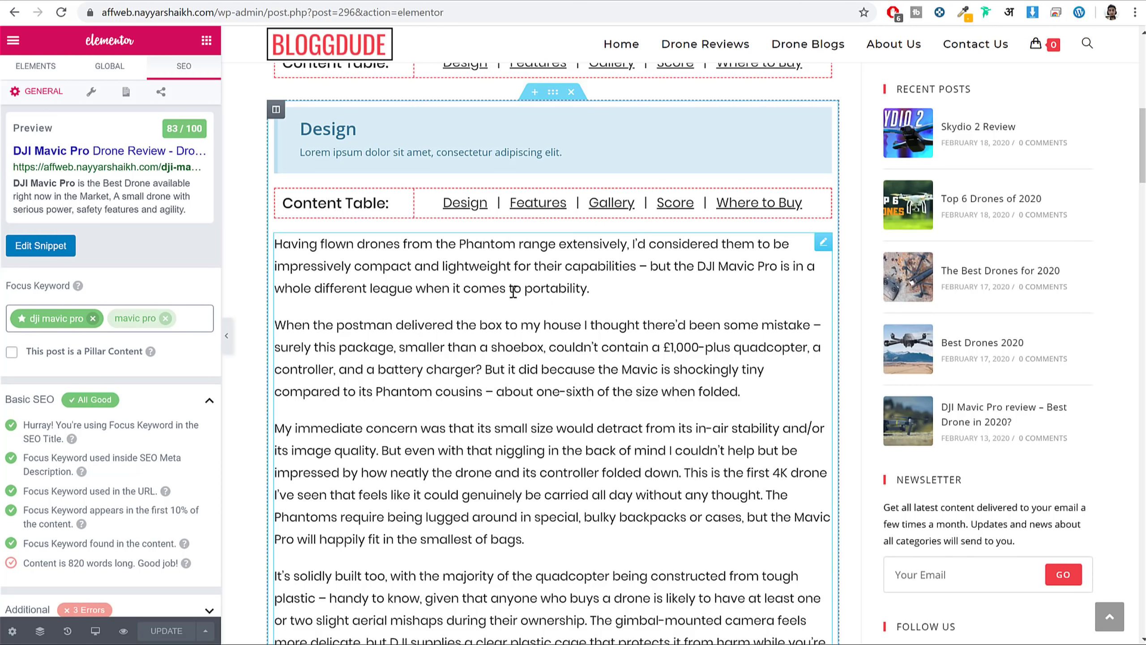
Point out Rank Math's check for the focus keyword in the first 10% of content.
scroll(171, 488, down, 2)
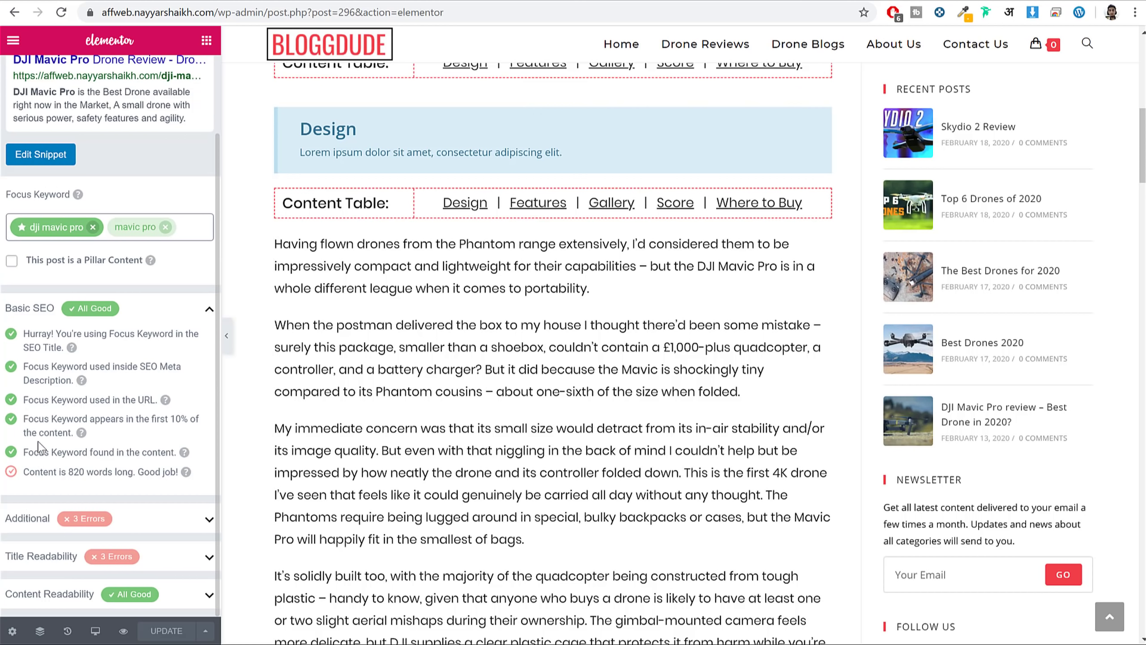
drag(28, 424, 103, 436)
click(118, 430)
scroll(604, 312, down, 15)
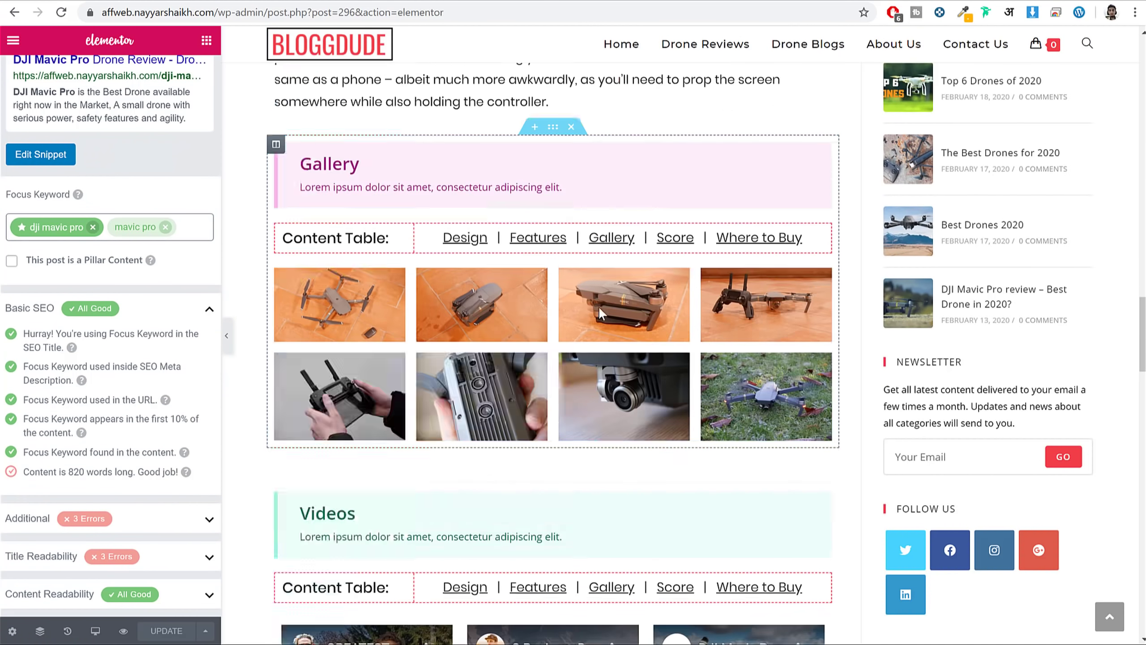
scroll(622, 351, down, 5)
scroll(584, 346, up, 20)
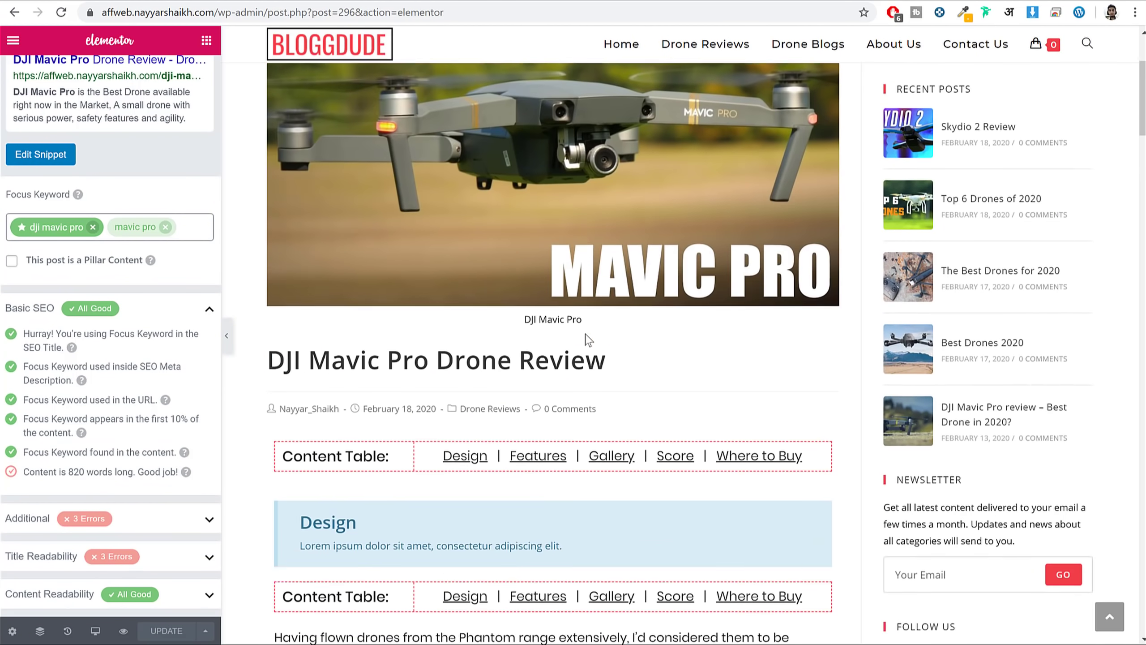
scroll(489, 313, down, 7)
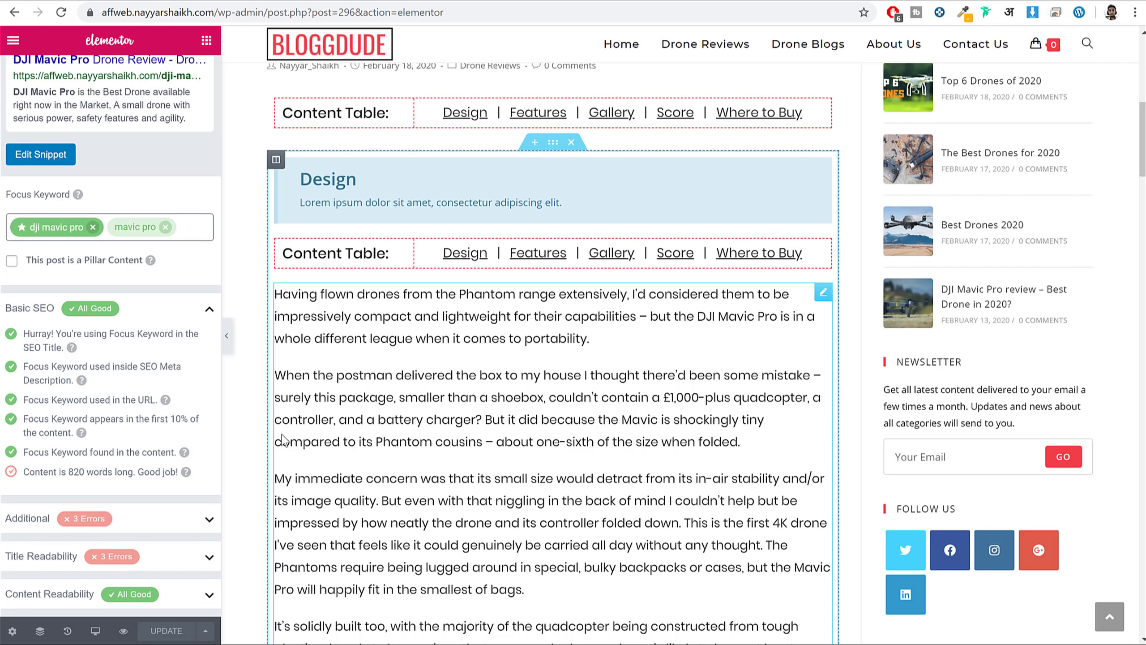
triple_click(59, 420)
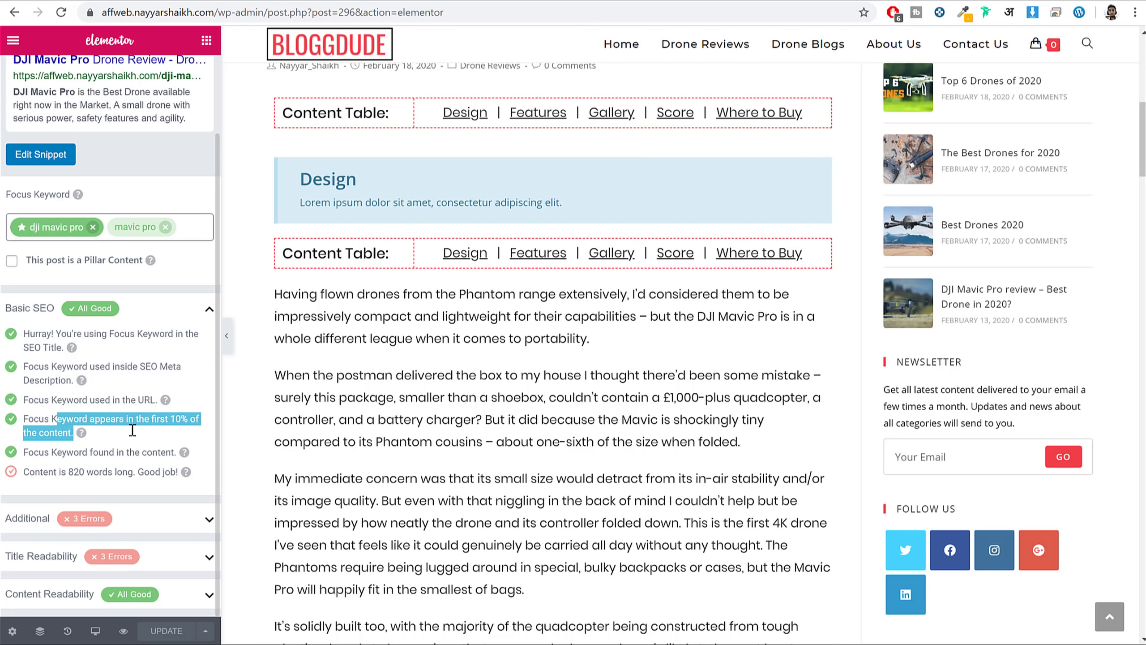
click(136, 436)
Point out the keyword-found-in-content and 820-word content length checks.
drag(25, 452, 153, 455)
scroll(672, 456, down, 2)
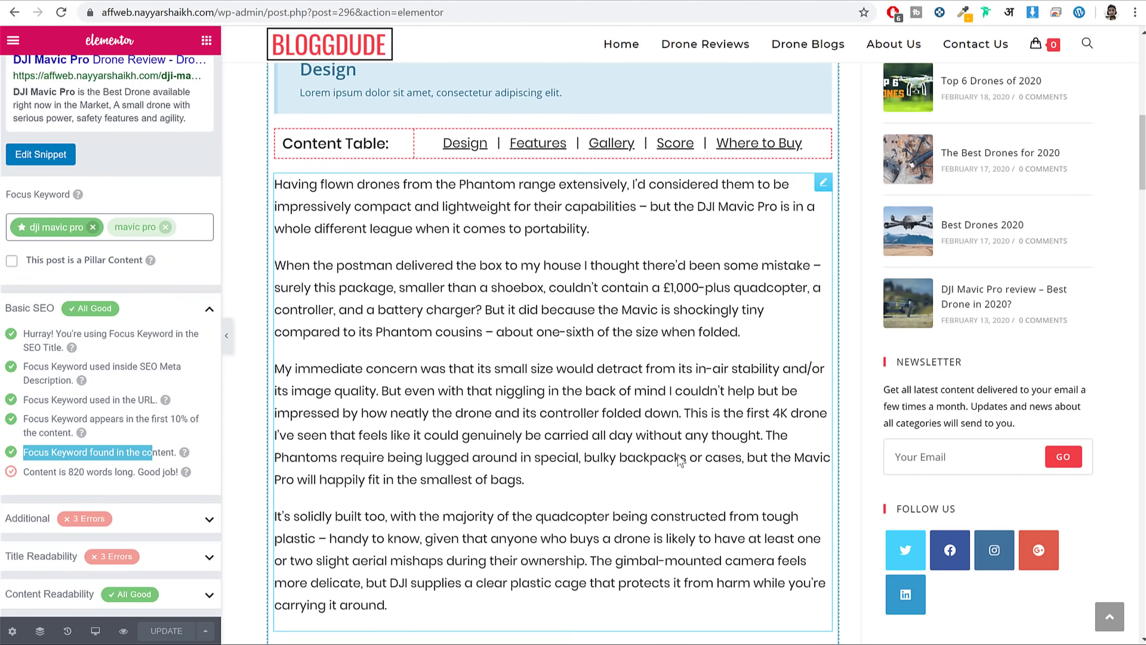
scroll(741, 287, up, 2)
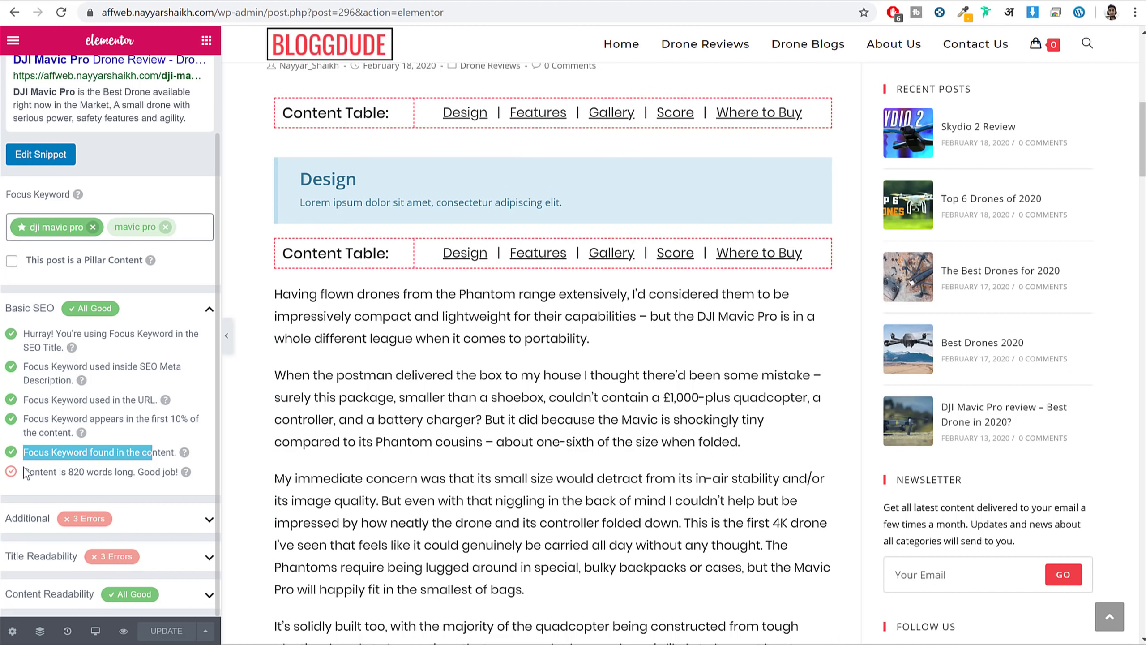
drag(30, 474, 165, 482)
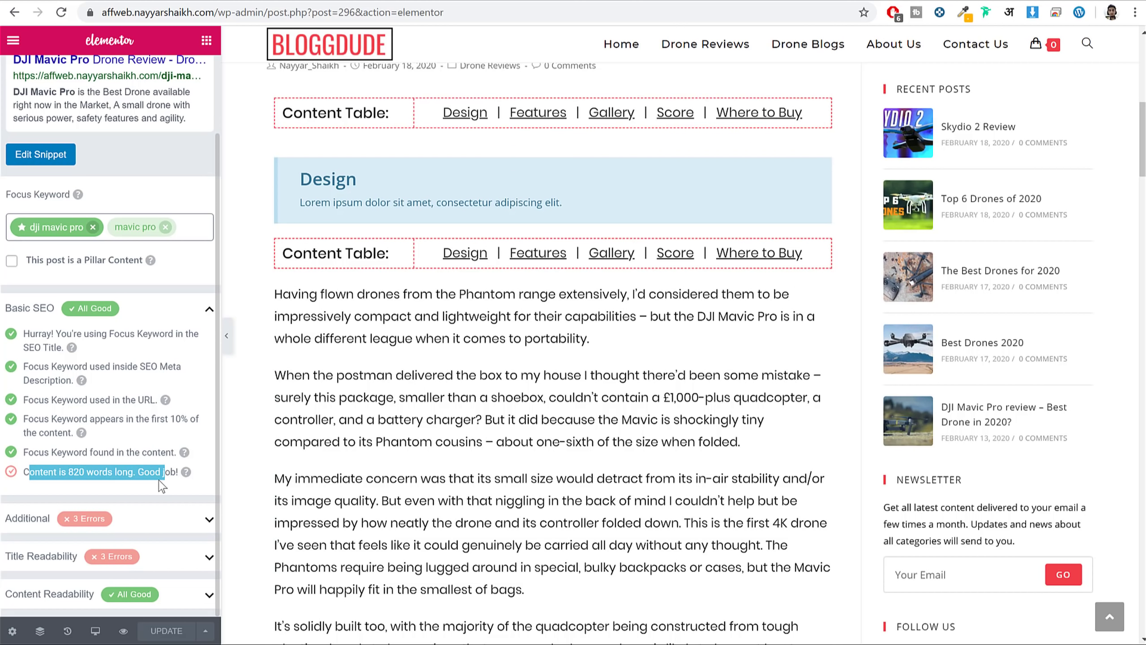
click(102, 470)
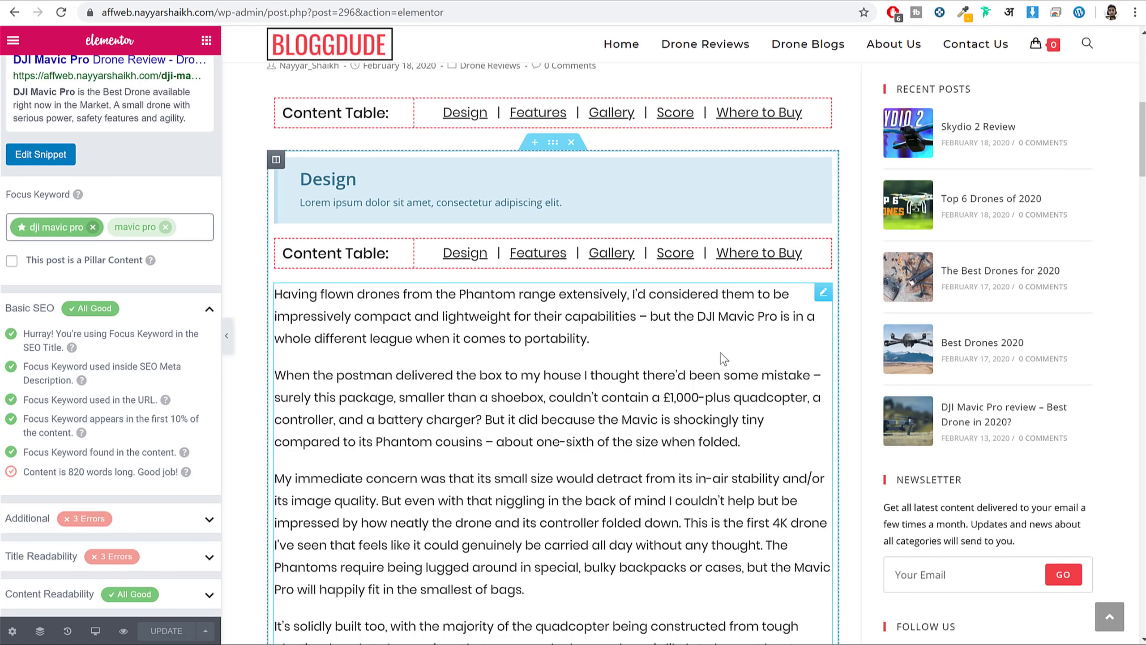
scroll(720, 354, down, 6)
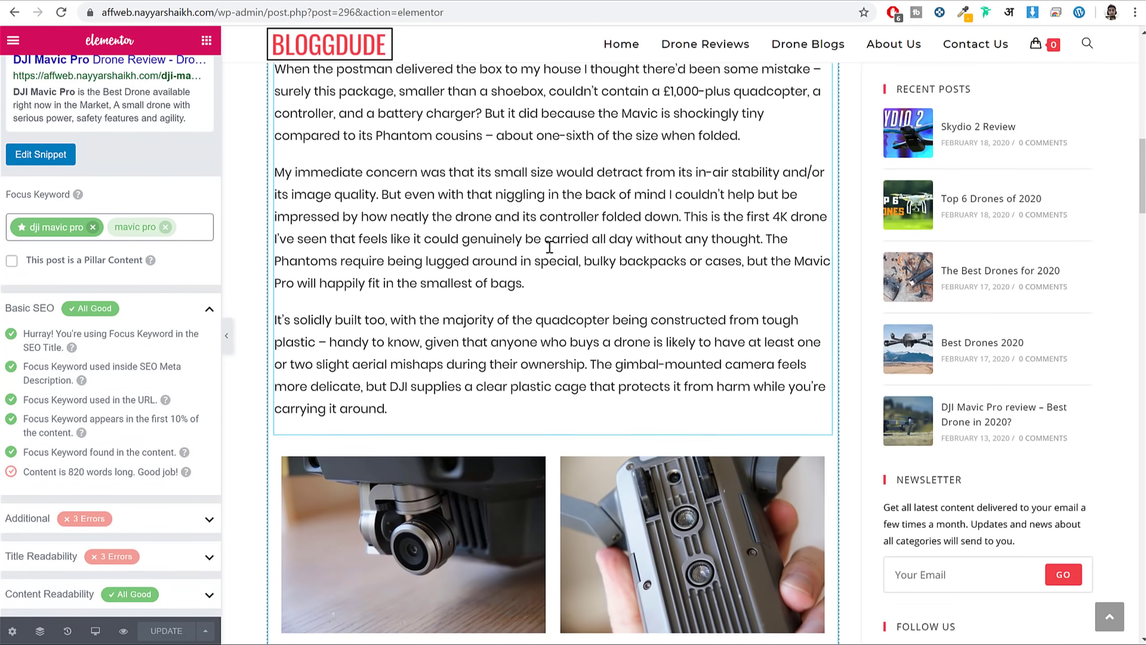
scroll(550, 247, up, 6)
Duplicate the first review text block, raising the word count to 1062.
right_click(546, 303)
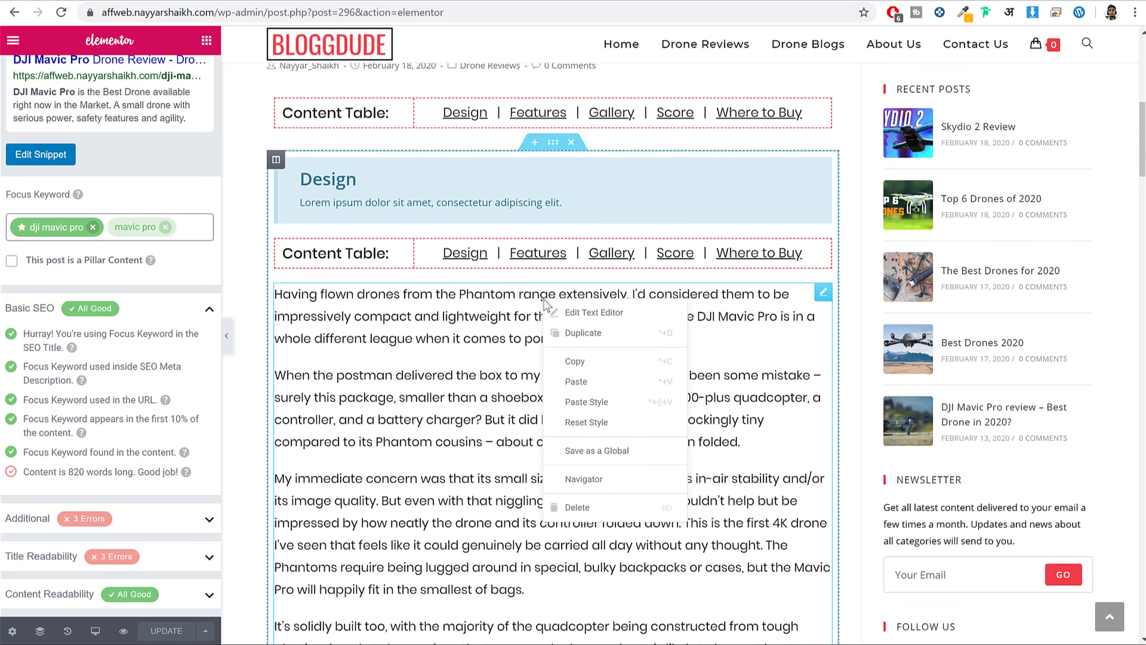
click(610, 338)
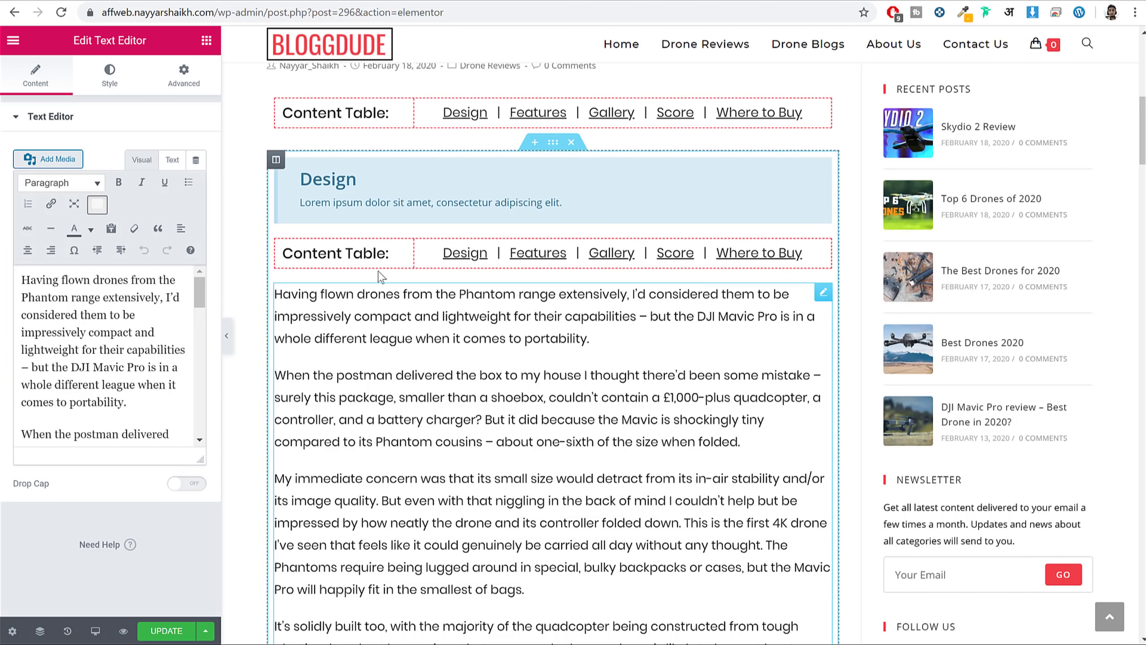
click(207, 41)
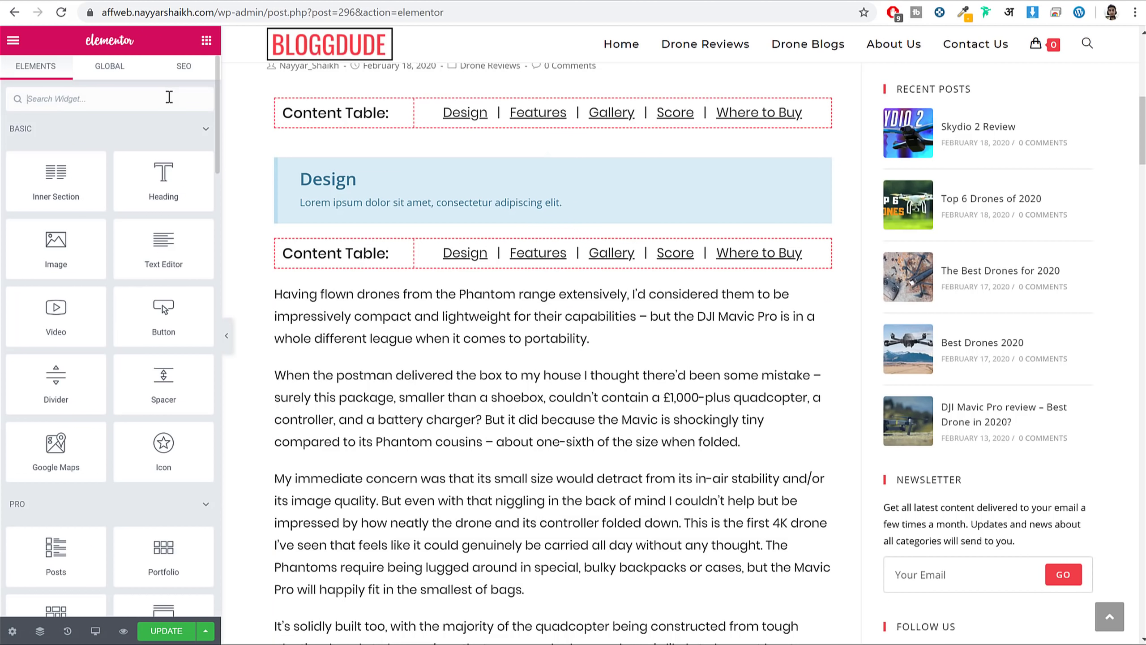
click(184, 66)
scroll(193, 297, down, 2)
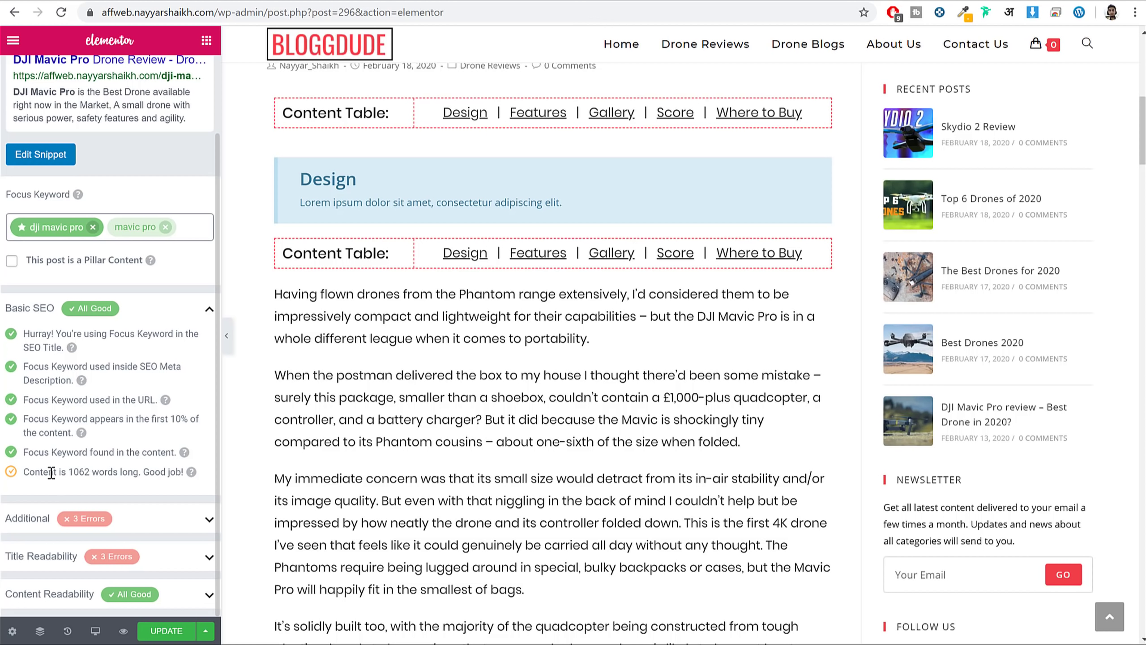
drag(67, 476, 110, 478)
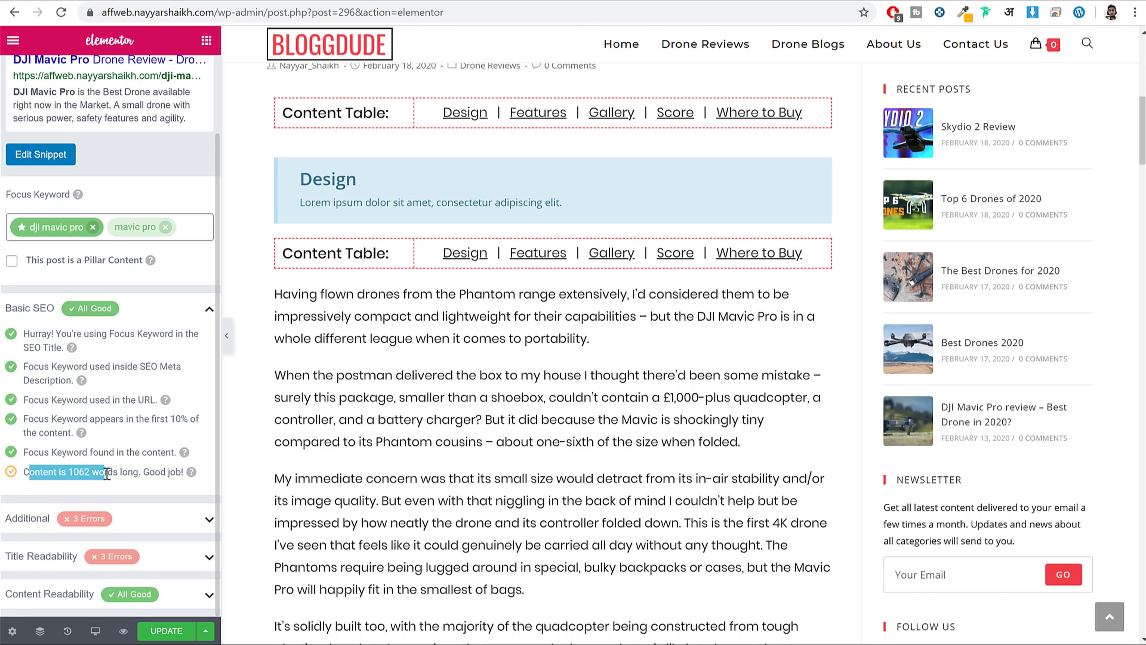
click(106, 474)
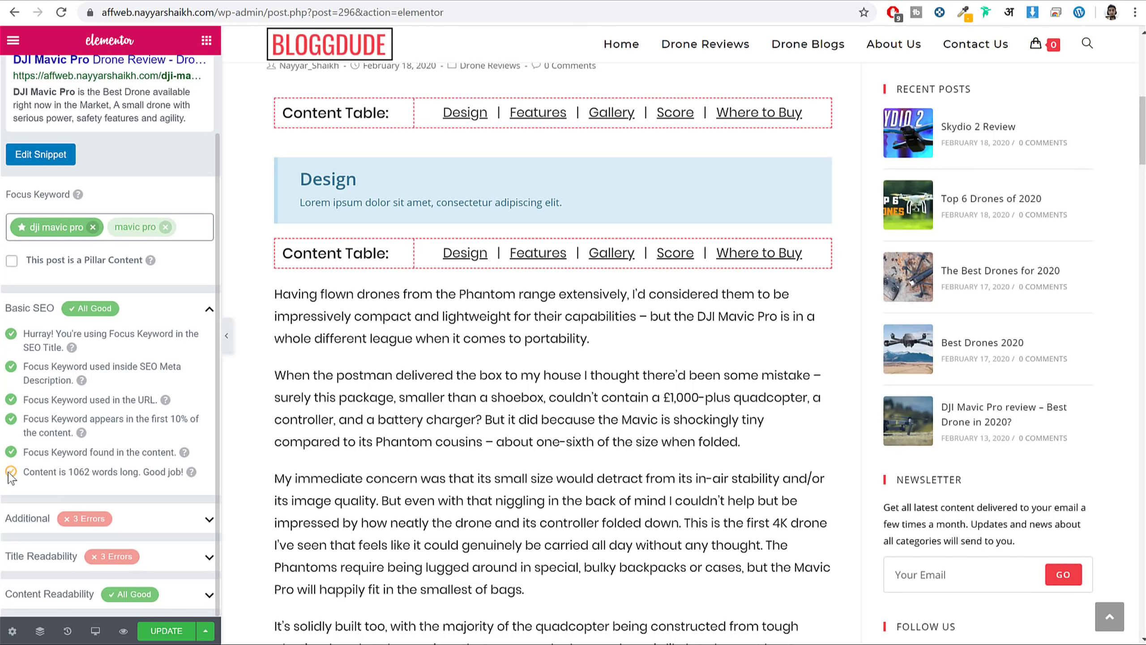
Duplicate the review text block again, bringing the content to 1304 words.
right_click(586, 368)
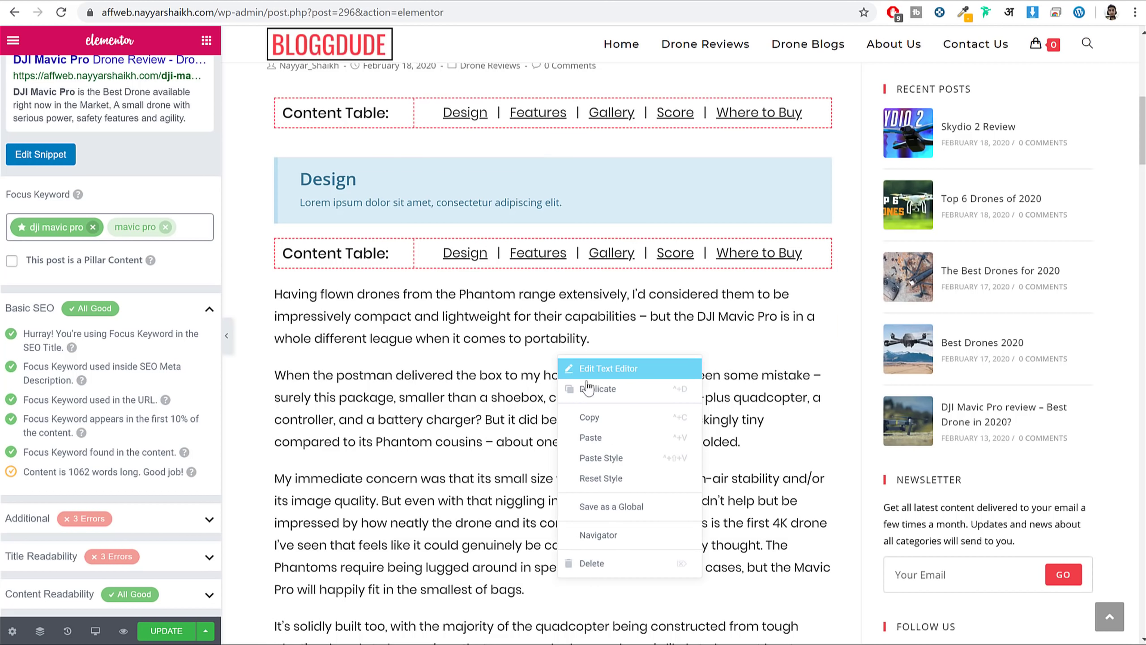
click(596, 369)
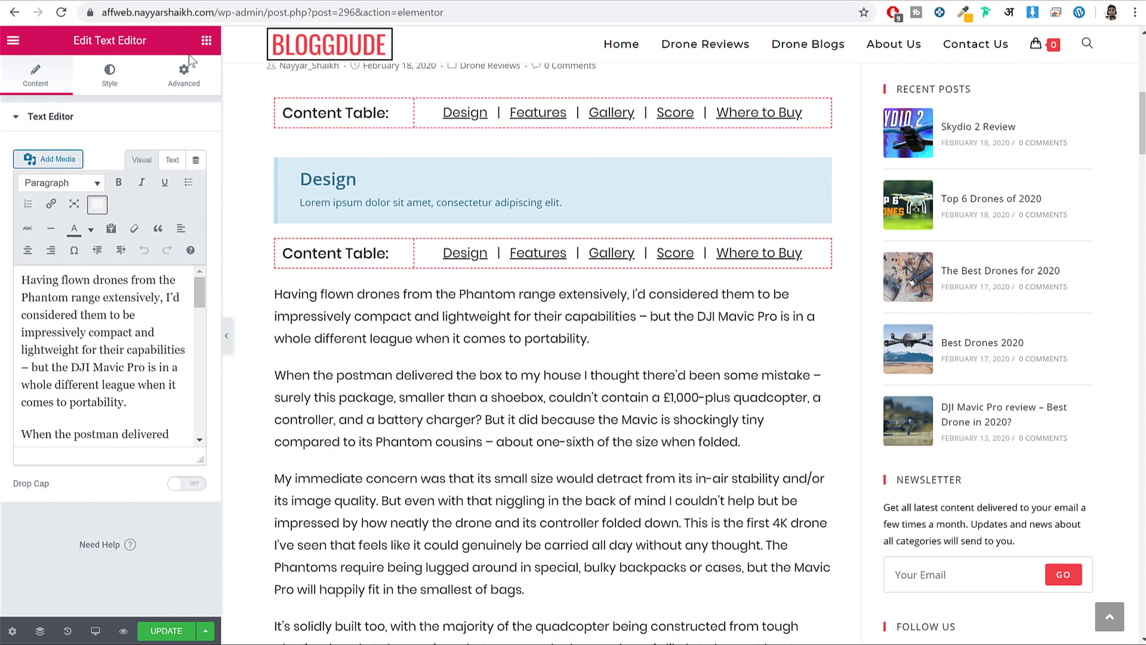
click(206, 40)
click(185, 64)
scroll(158, 413, down, 2)
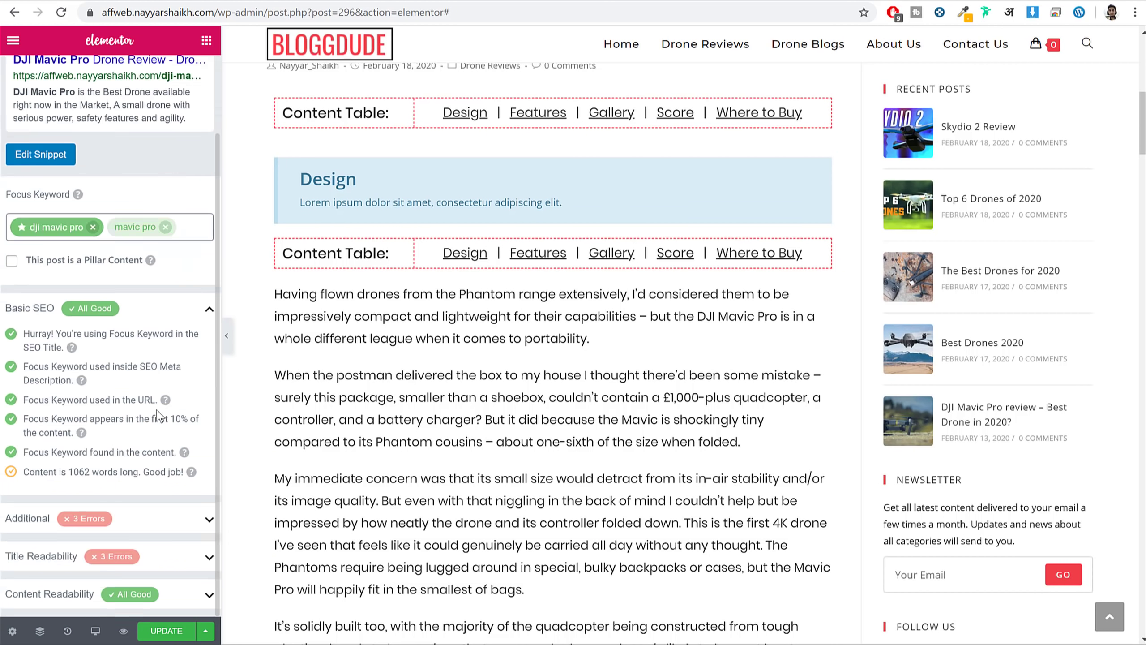
drag(118, 473, 70, 473)
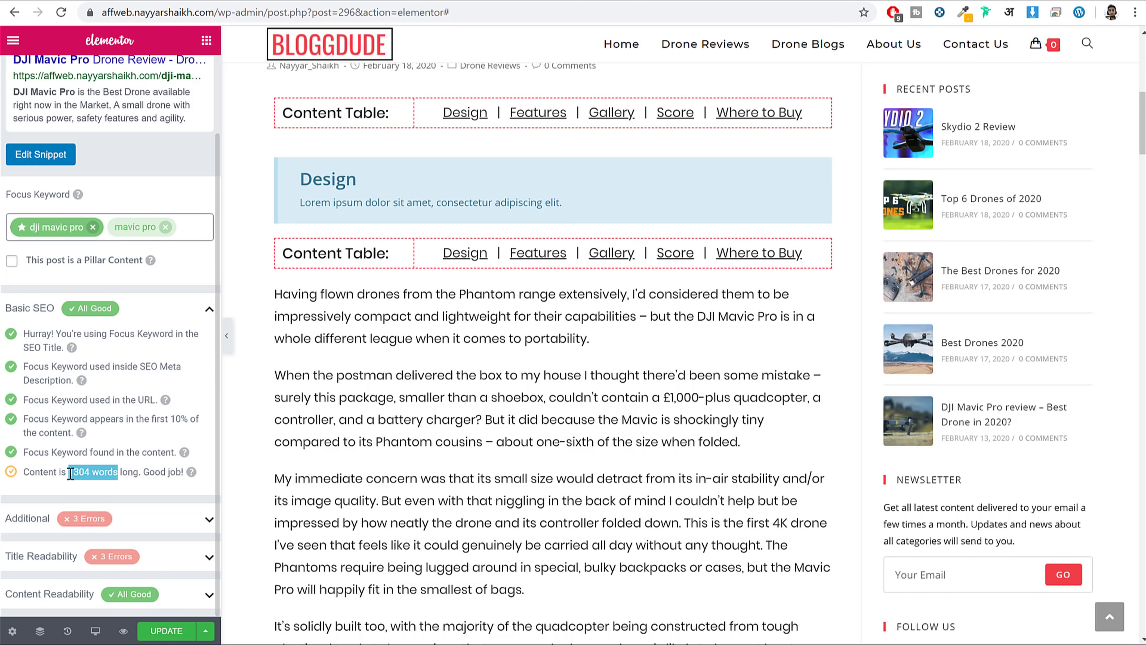
Confirm the 84/100 SEO score and save the post.
scroll(135, 429, up, 2)
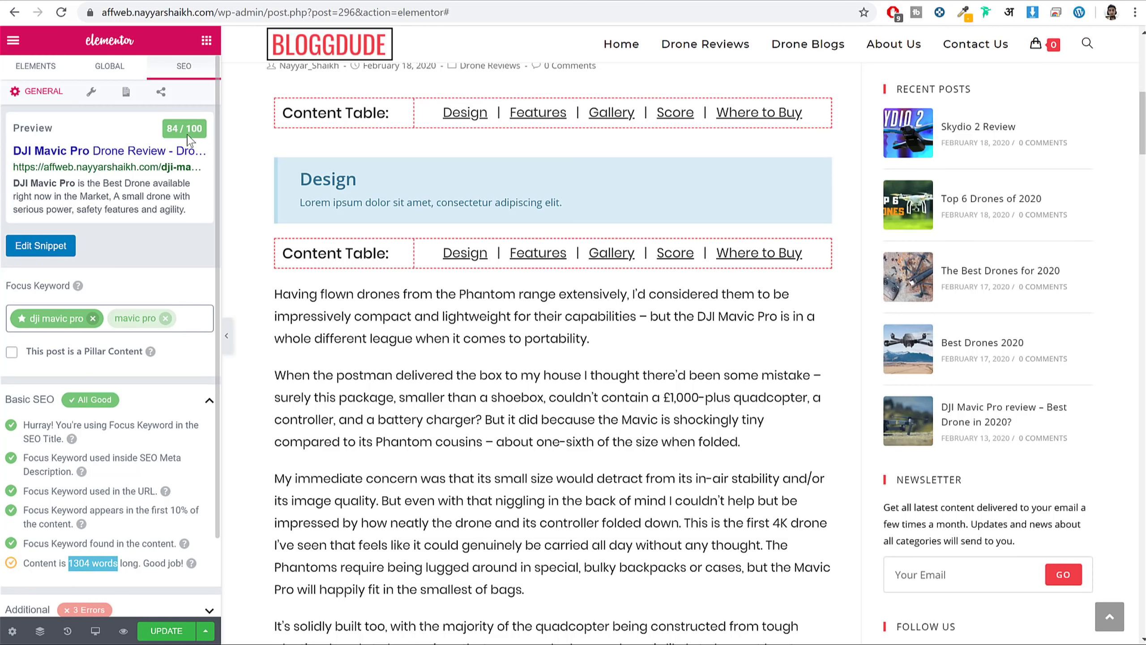
double_click(173, 129)
scroll(554, 384, down, 10)
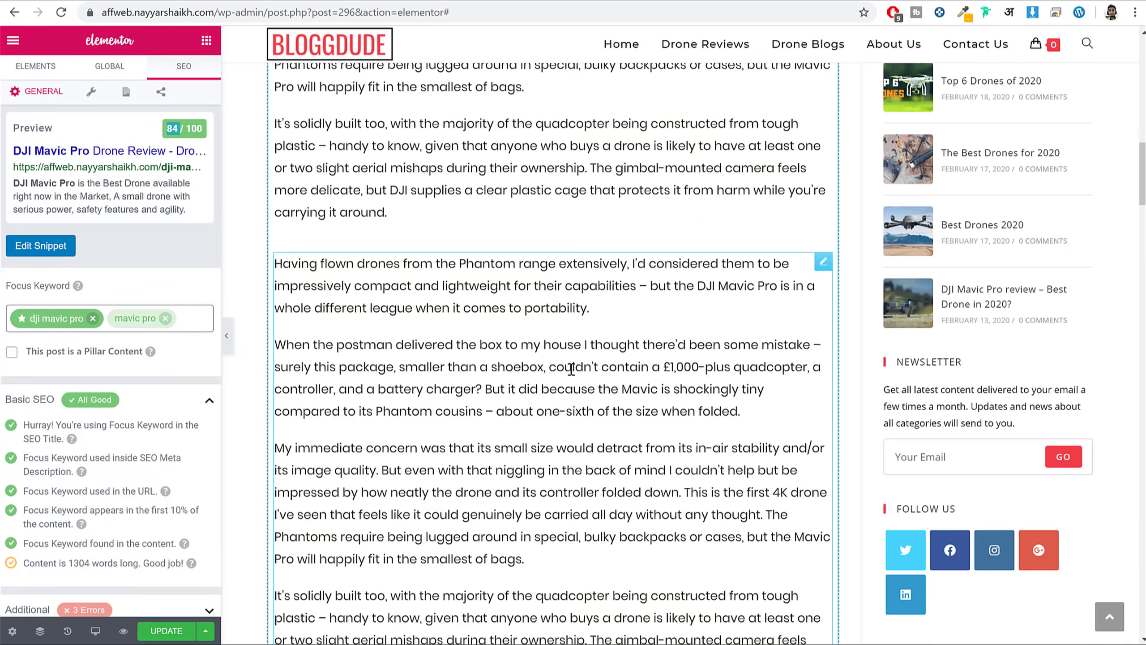
scroll(554, 389, up, 8)
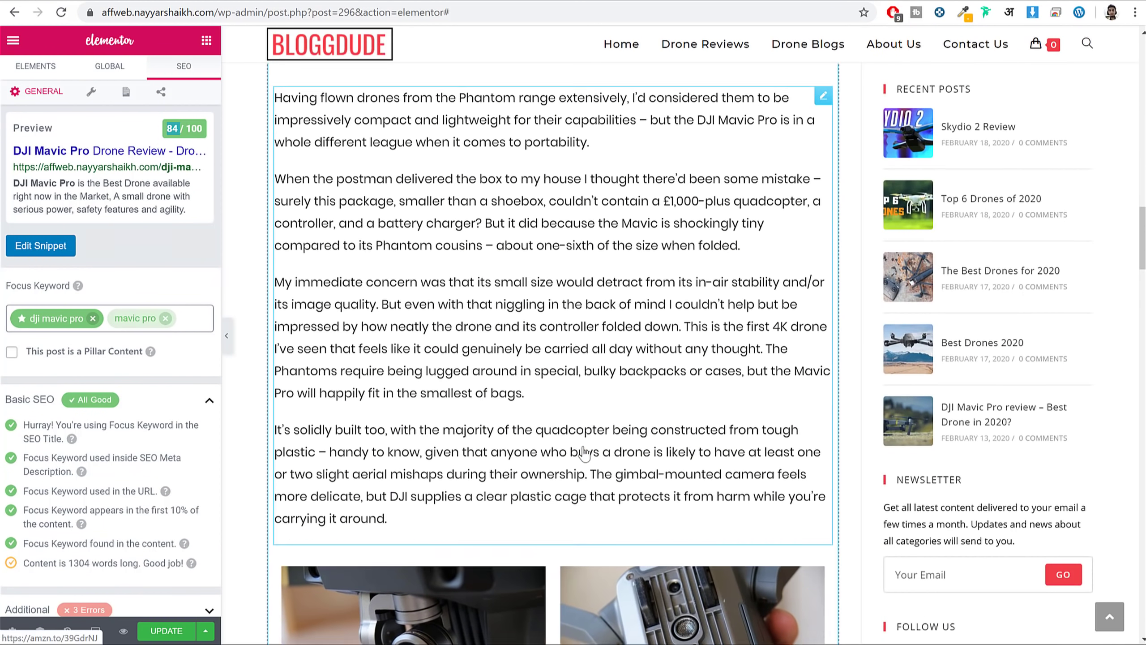
click(170, 633)
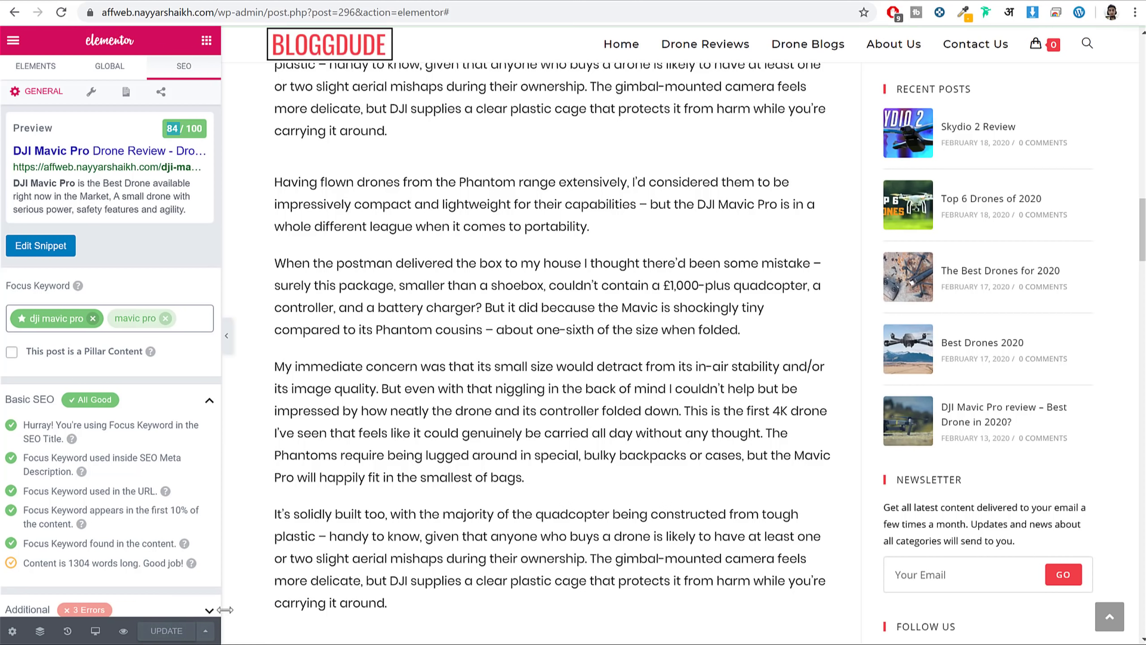
scroll(144, 357, down, 2)
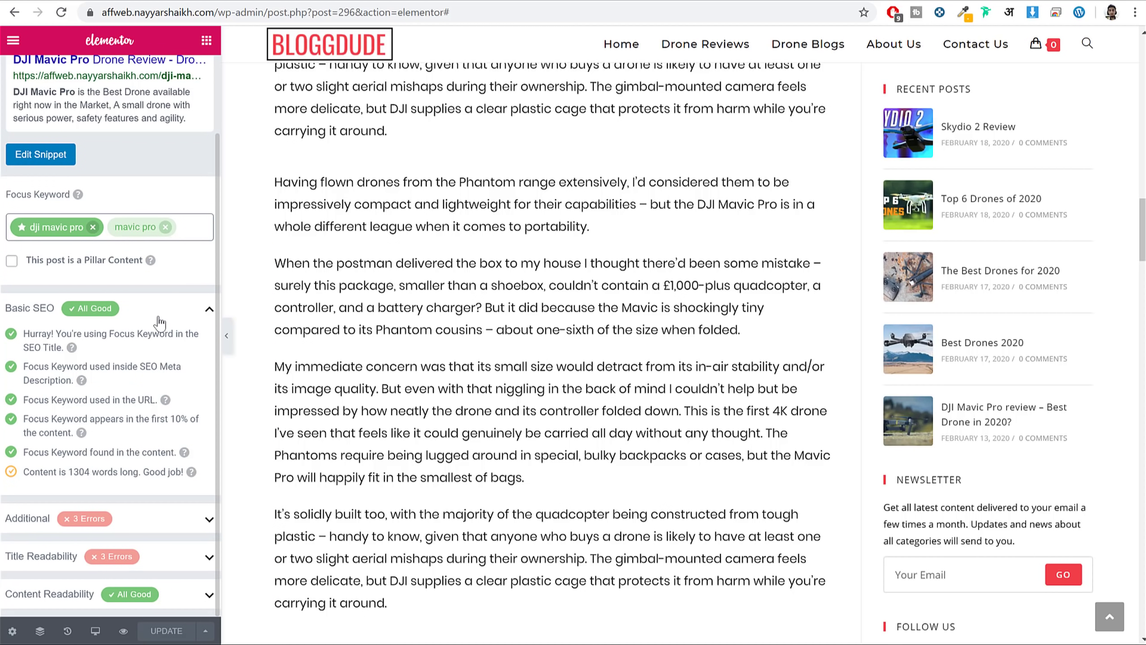
Expand Rank Math's Additional checks and point out the keyword-in-subheadings check.
click(185, 314)
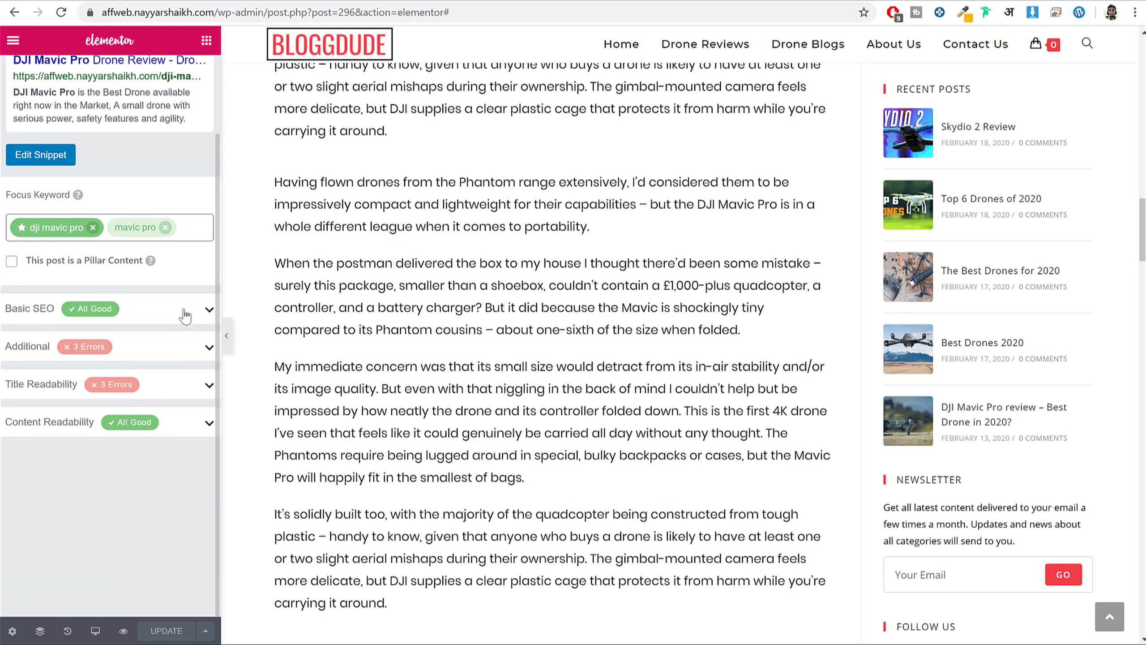
click(199, 346)
scroll(192, 394, down, 2)
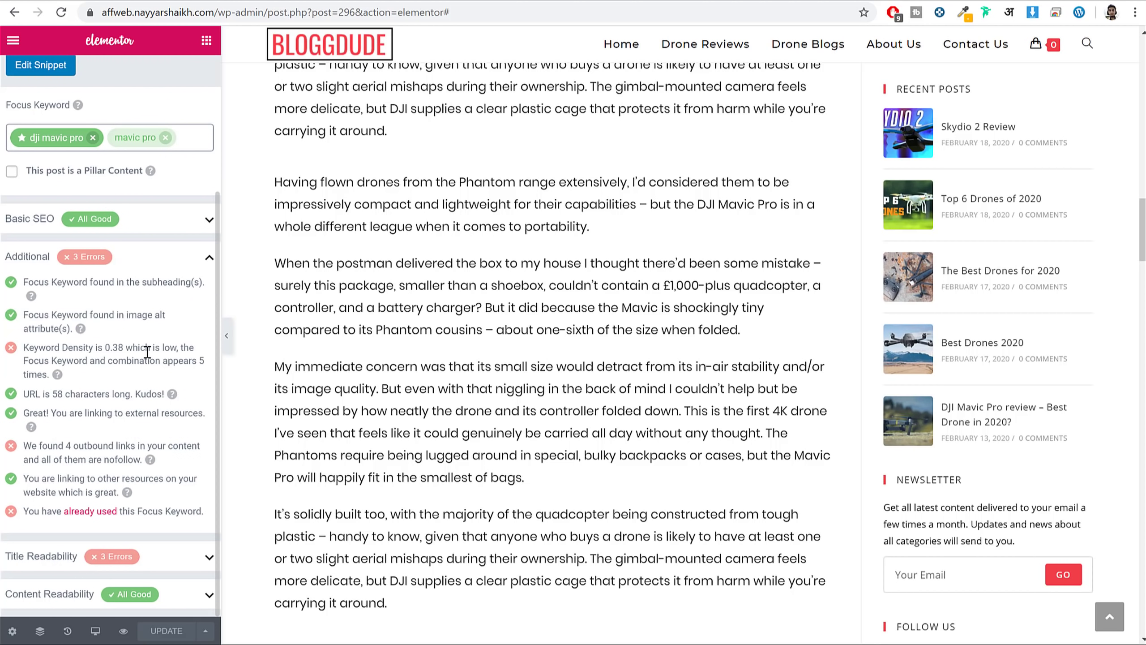
drag(29, 280, 168, 298)
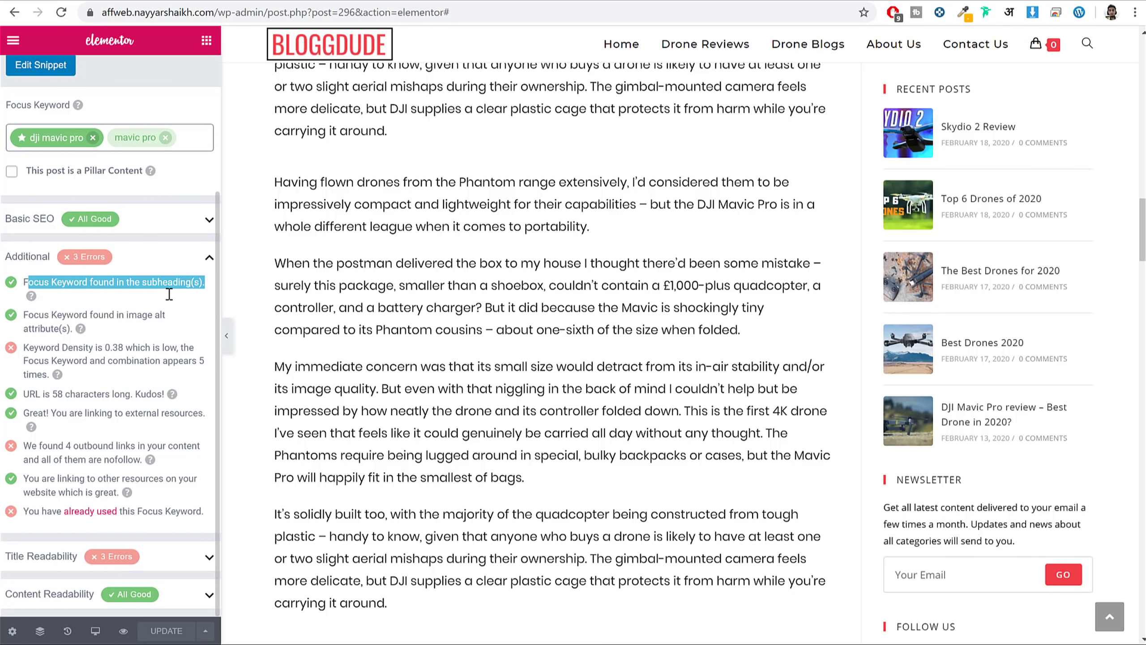
click(172, 300)
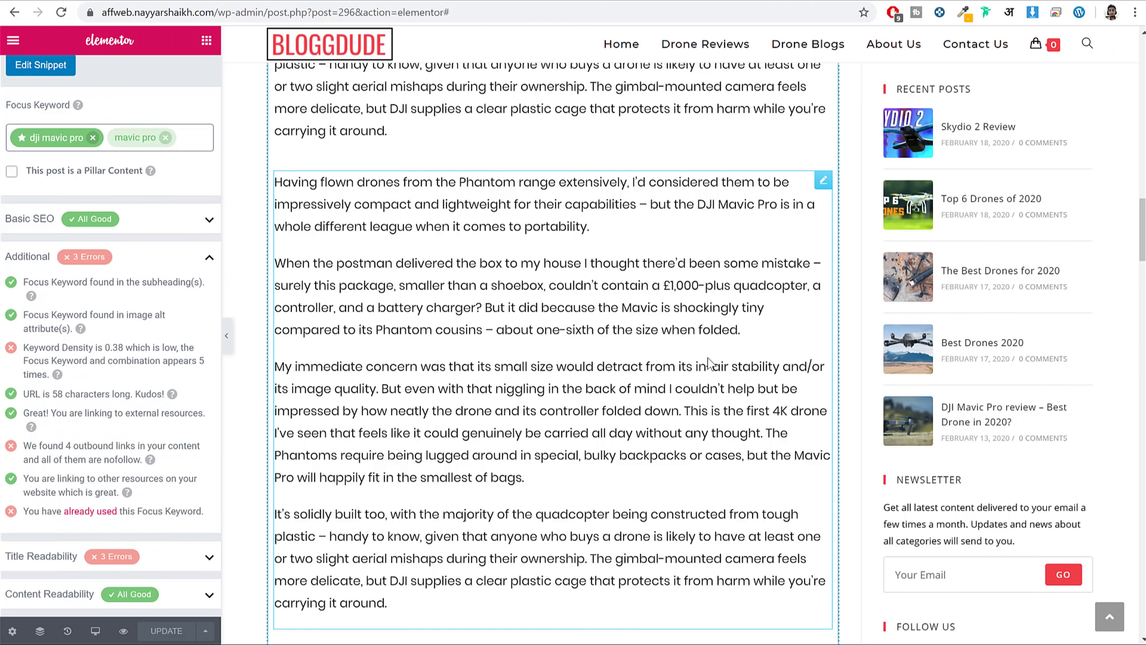
scroll(709, 361, up, 15)
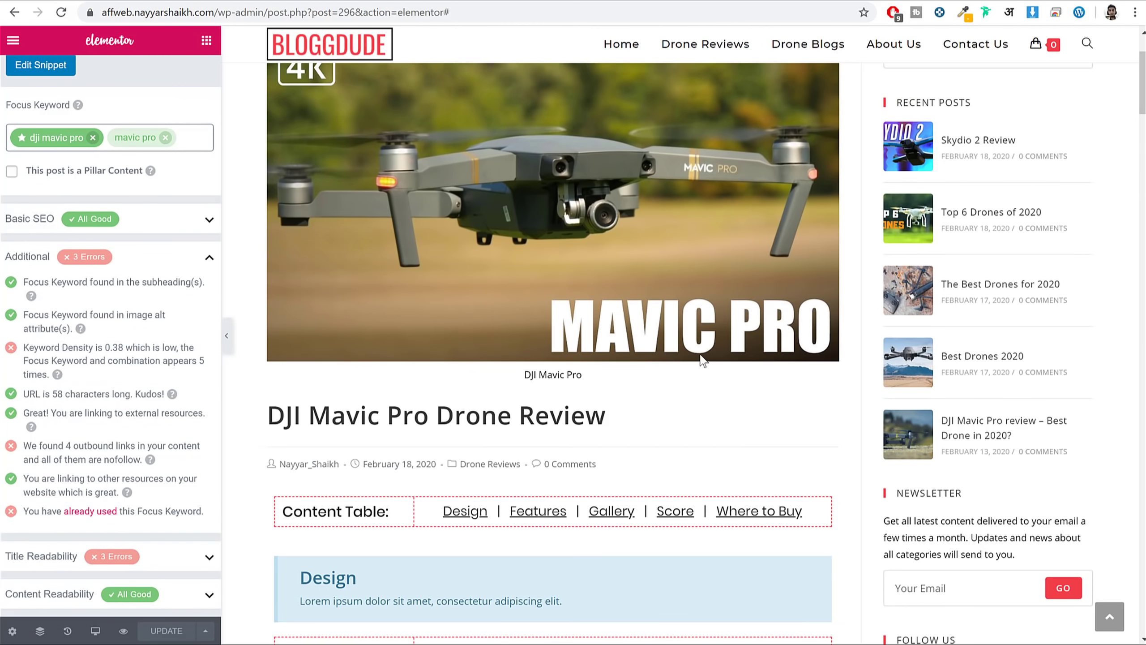
scroll(703, 362, down, 9)
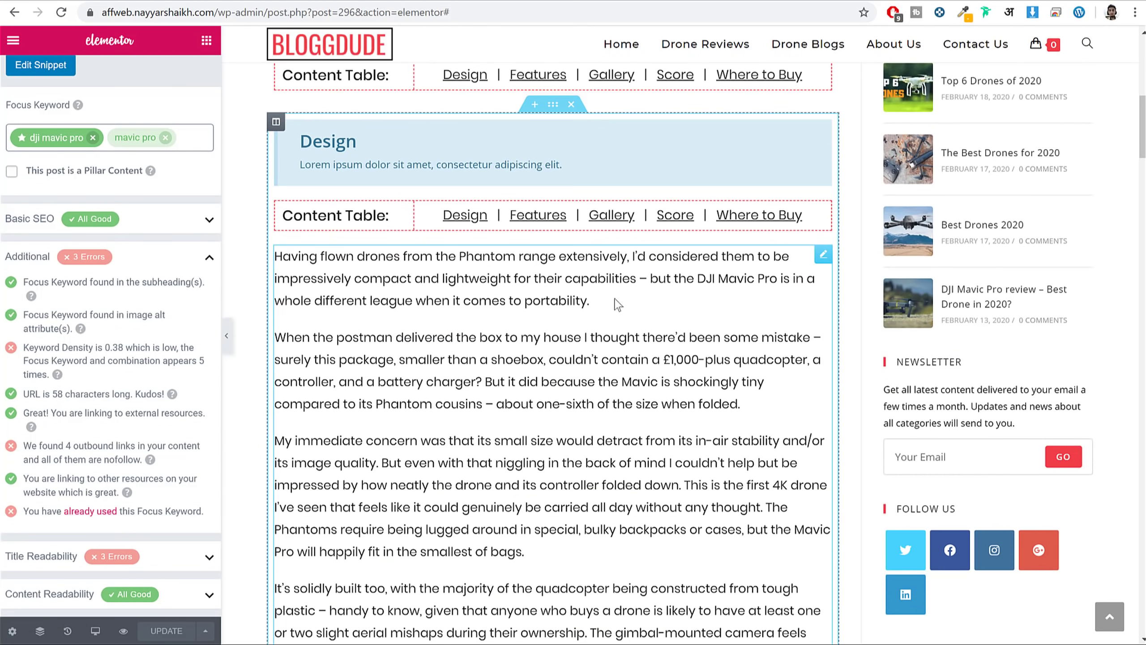
scroll(619, 302, down, 10)
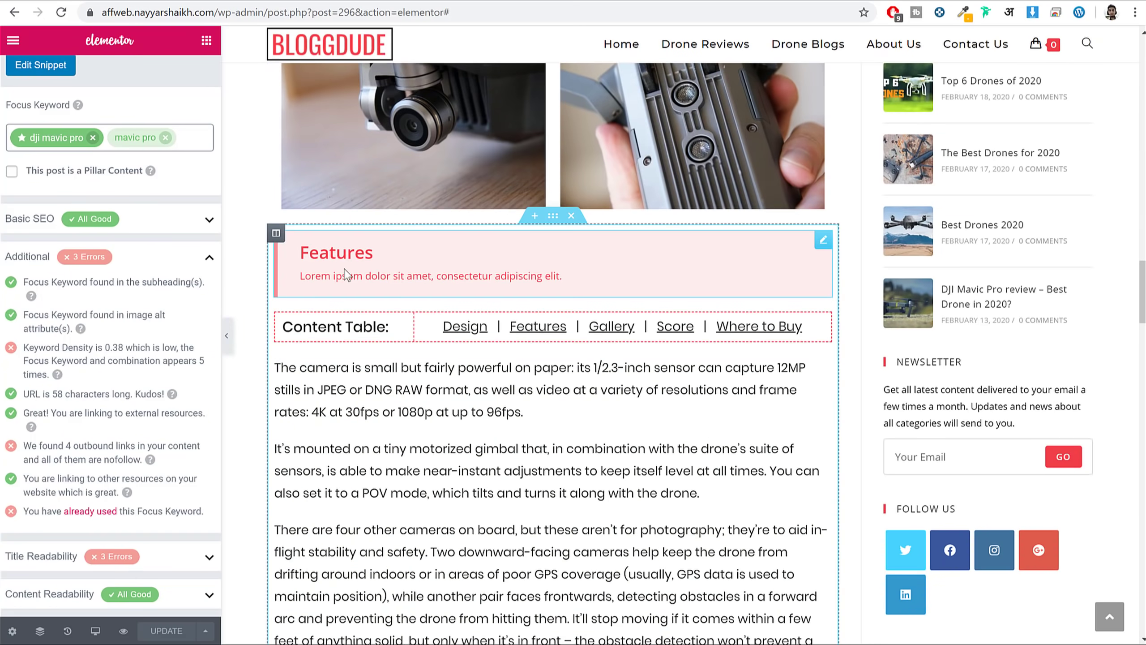
scroll(384, 327, up, 8)
Place an H2 Heading widget below the Design box, then go to the WordPress post editor.
click(207, 41)
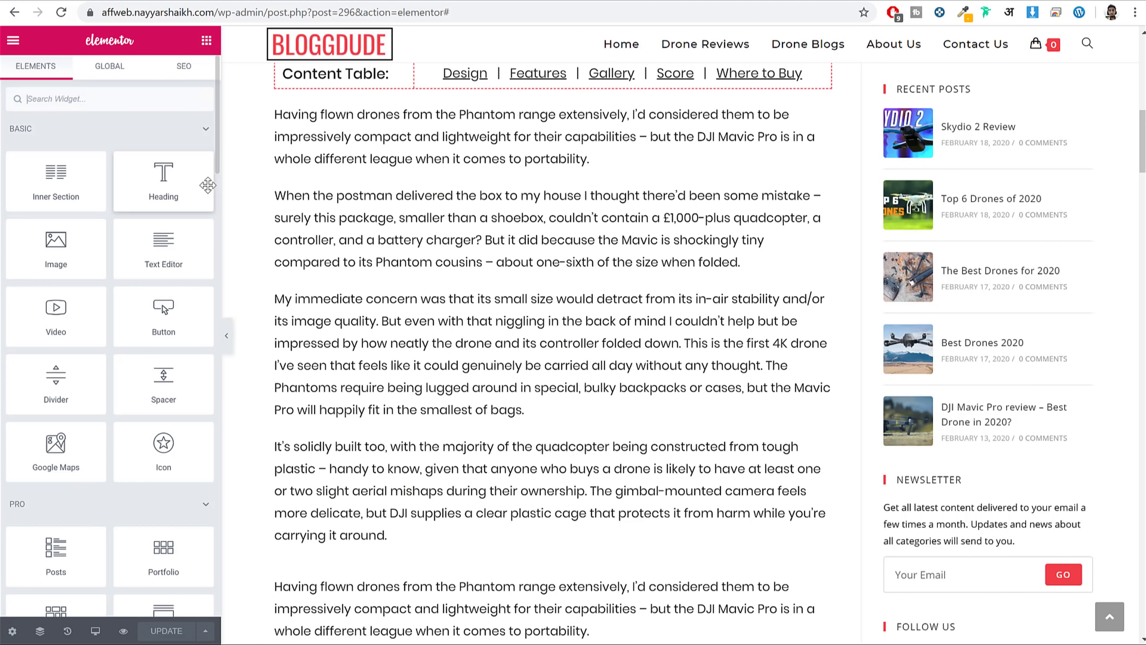
scroll(438, 193, up, 6)
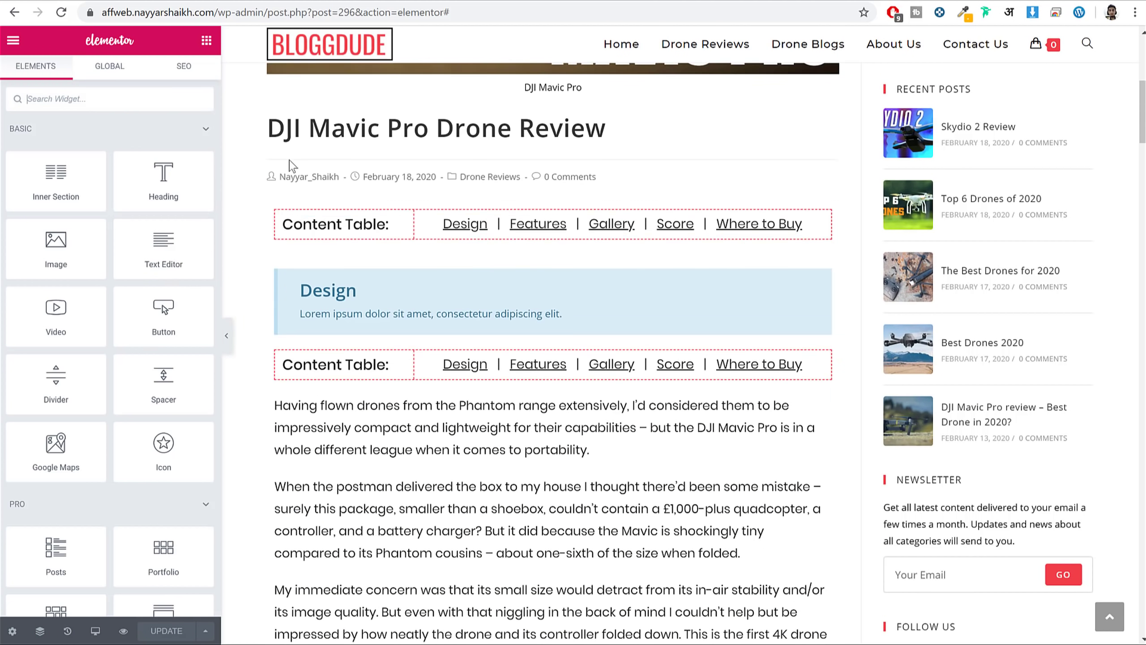
drag(169, 171, 366, 318)
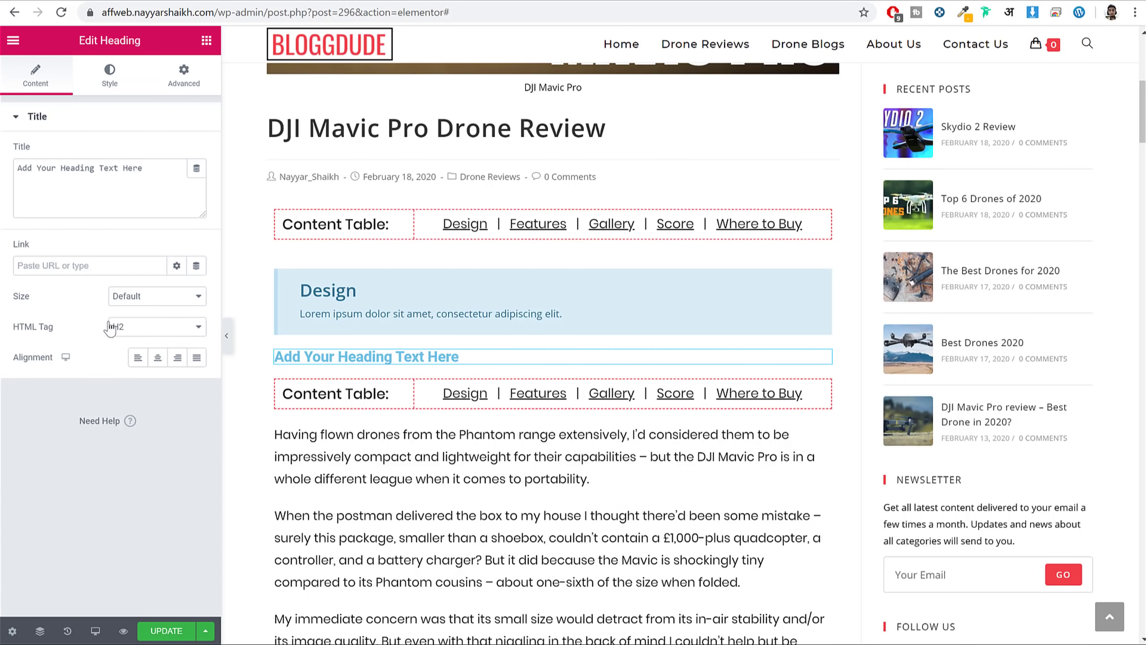
triple_click(34, 332)
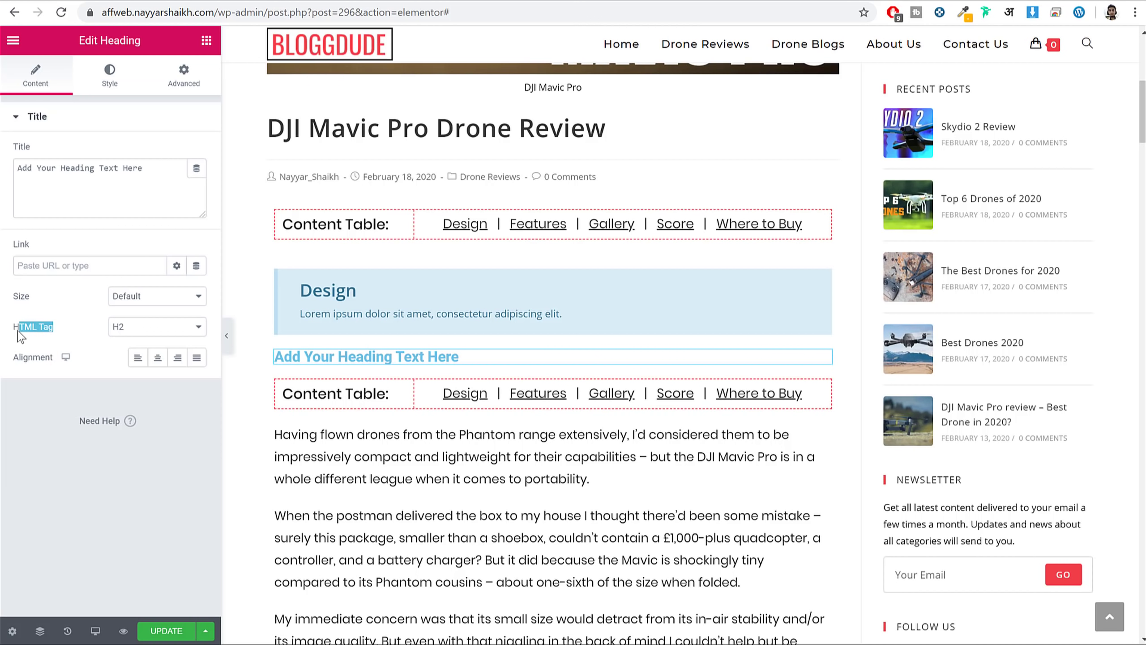
click(128, 326)
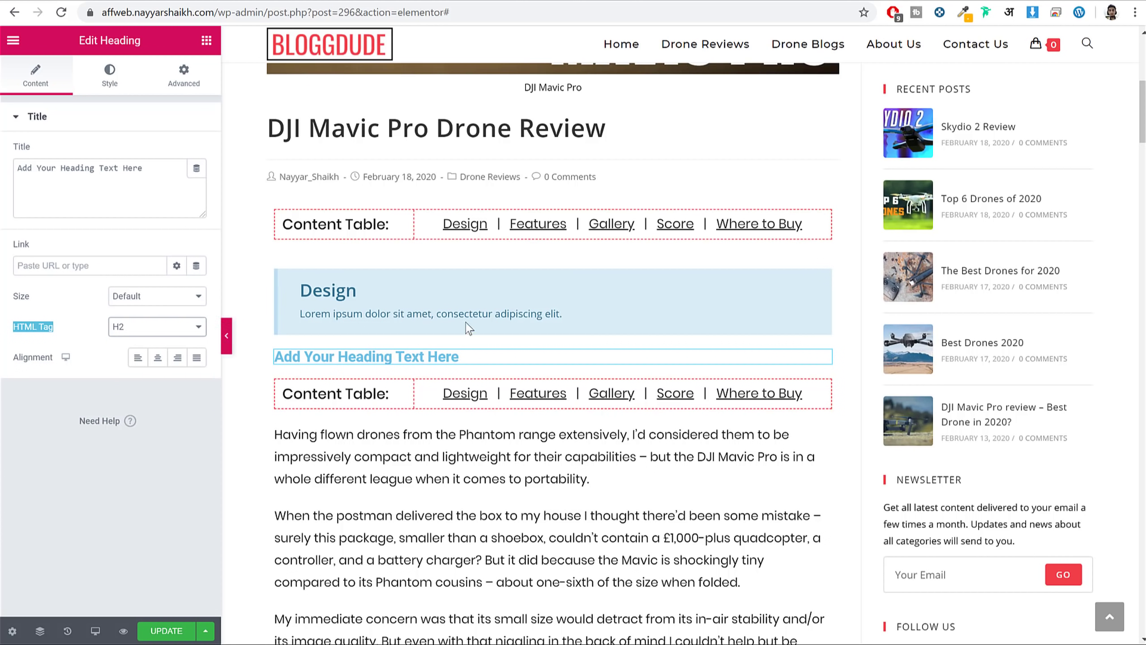
click(278, 1)
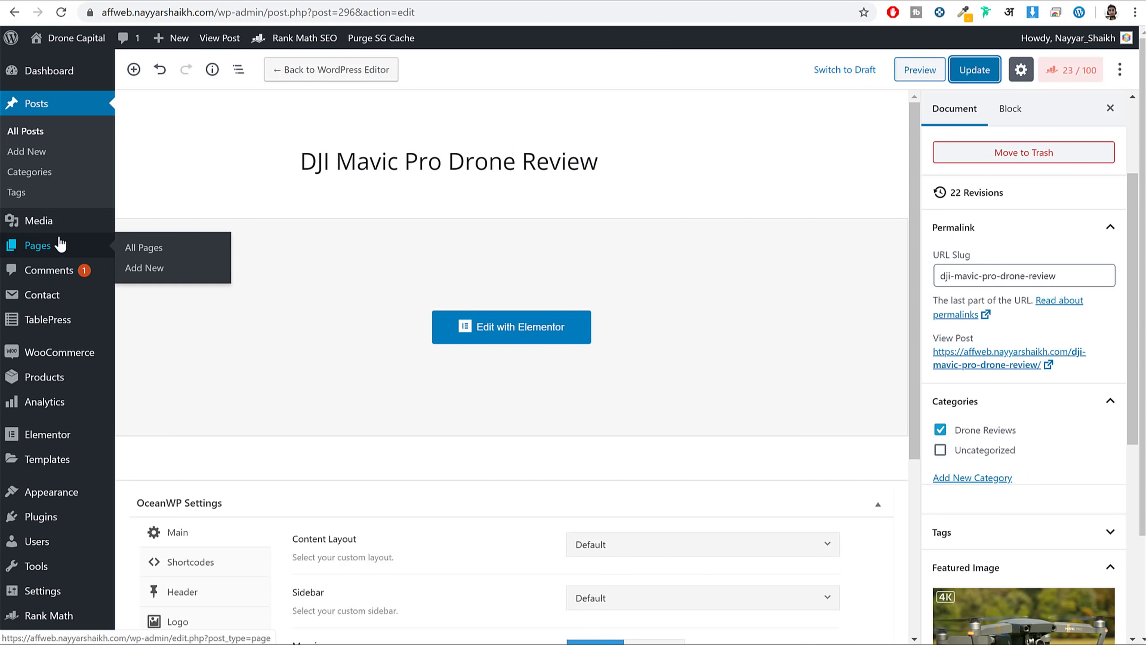
Start a new blank post and insert a Heading block.
click(27, 151)
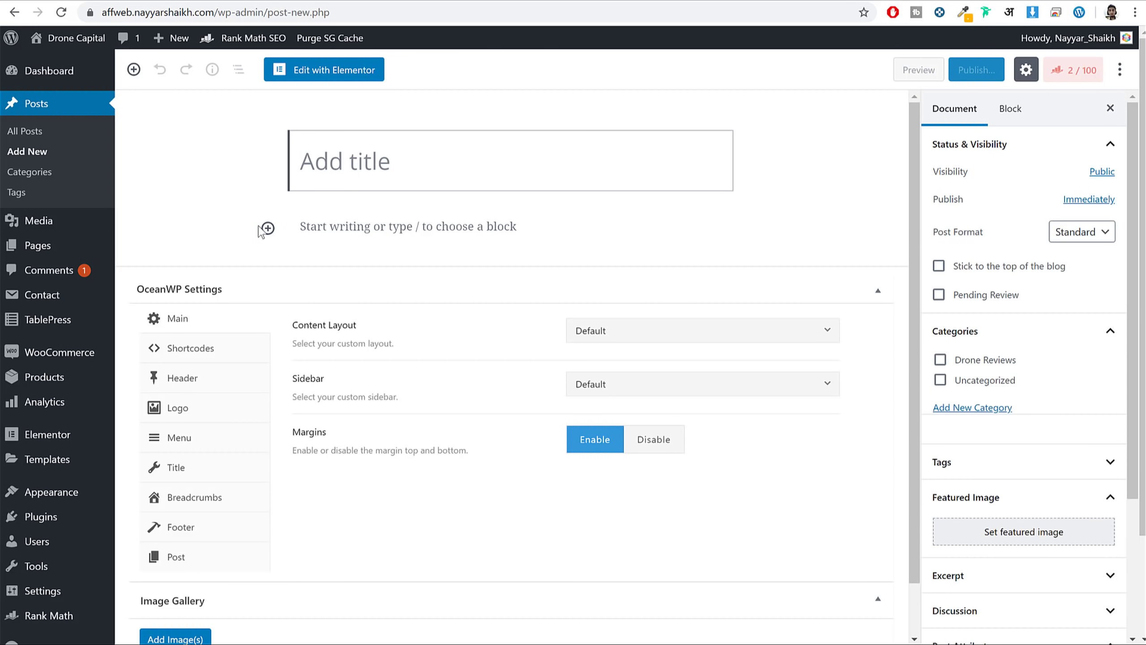
click(269, 228)
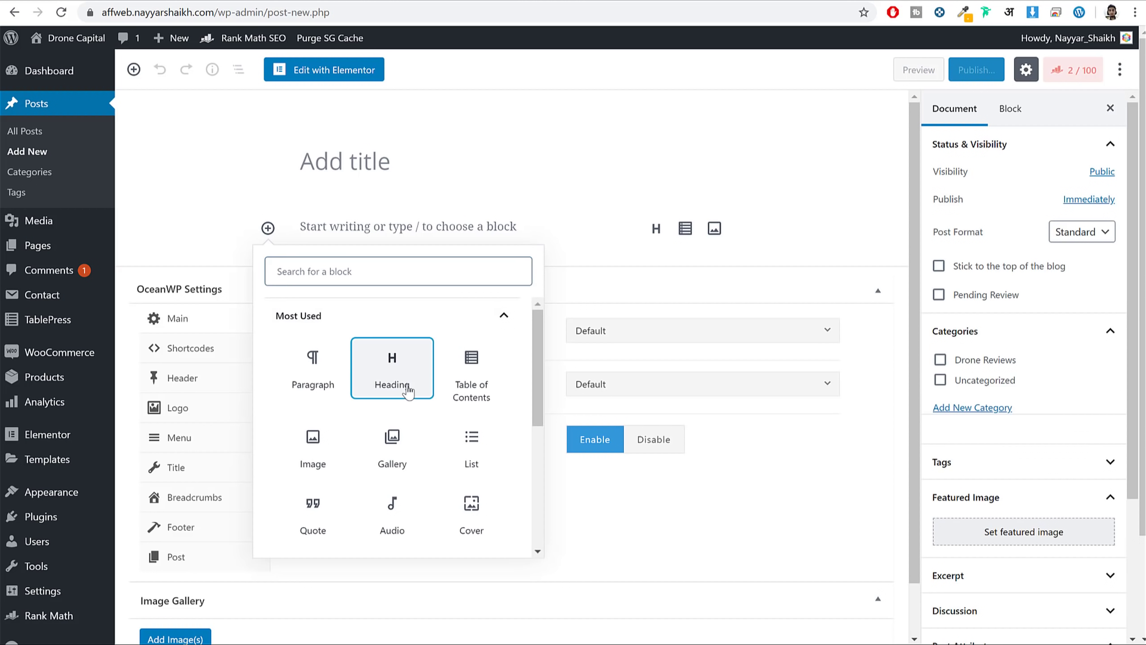
click(406, 388)
click(428, 230)
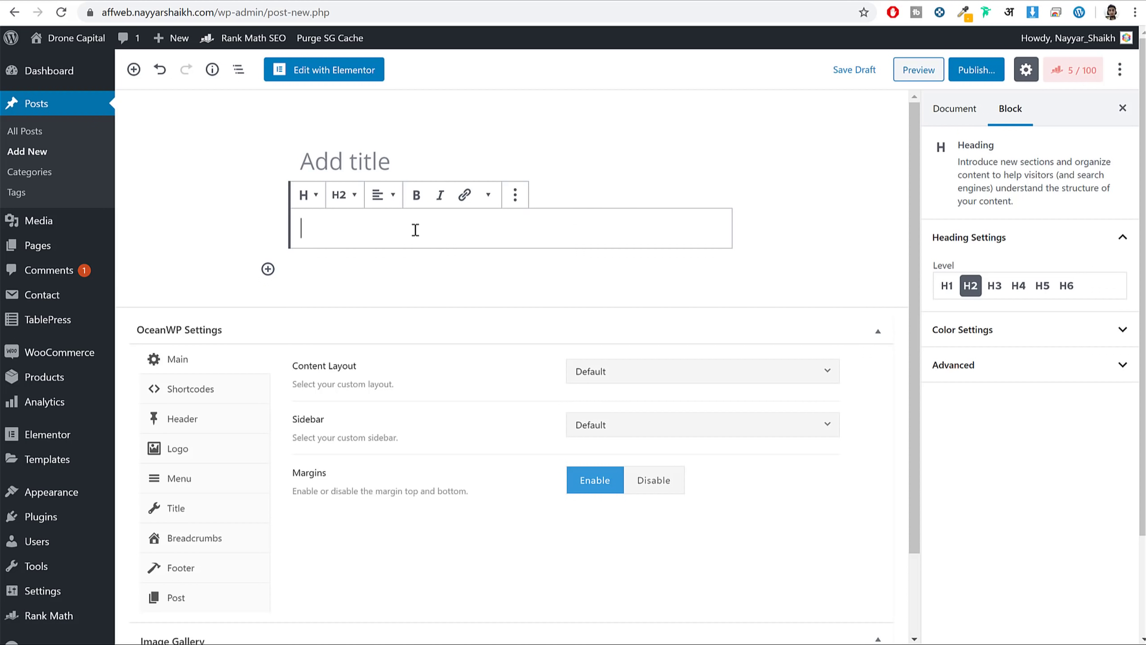
Add a Classic block with the text 'ncasnanscuason' formatted as Heading 2.
click(268, 269)
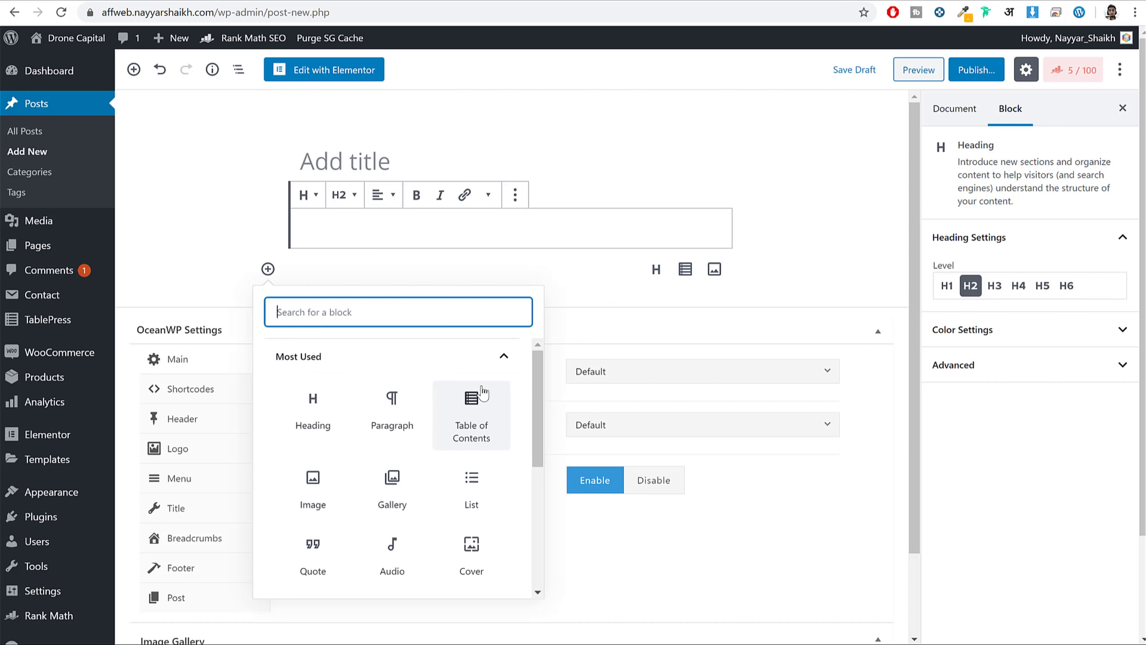
text(classic)
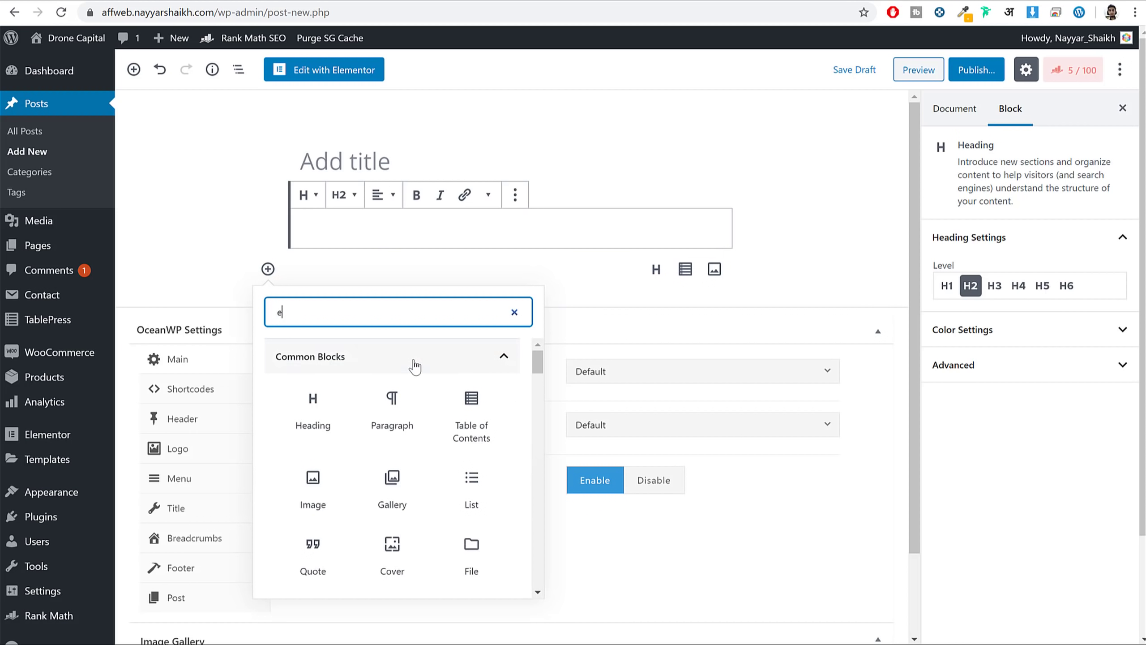
key(Return)
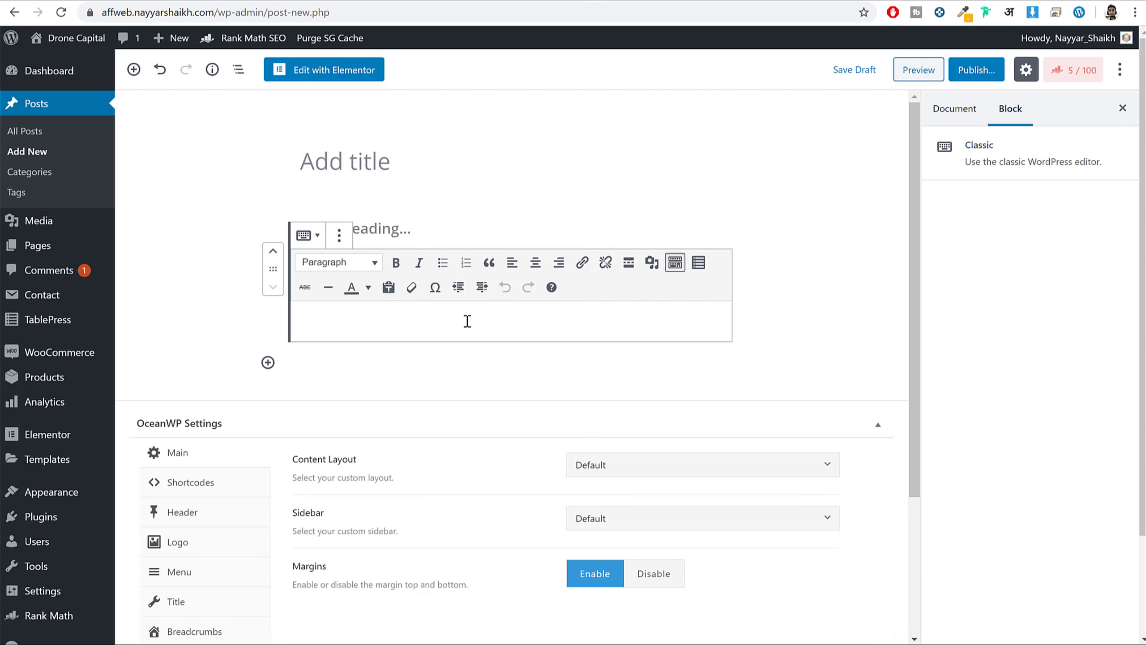
text(ncasnanscuason)
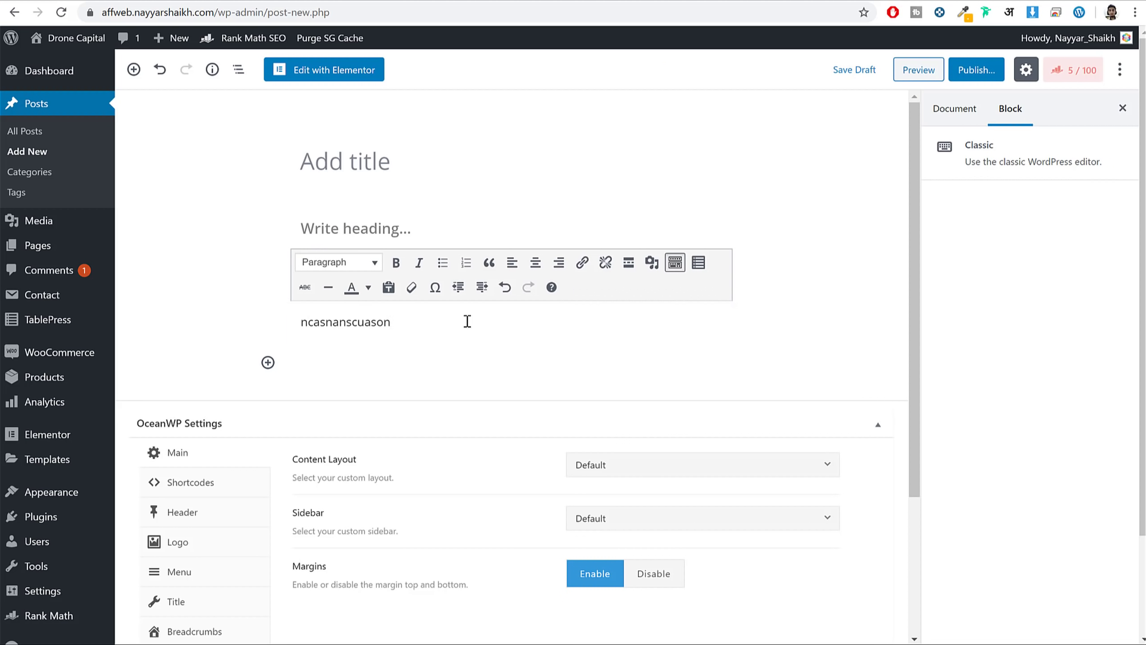
drag(448, 320, 272, 326)
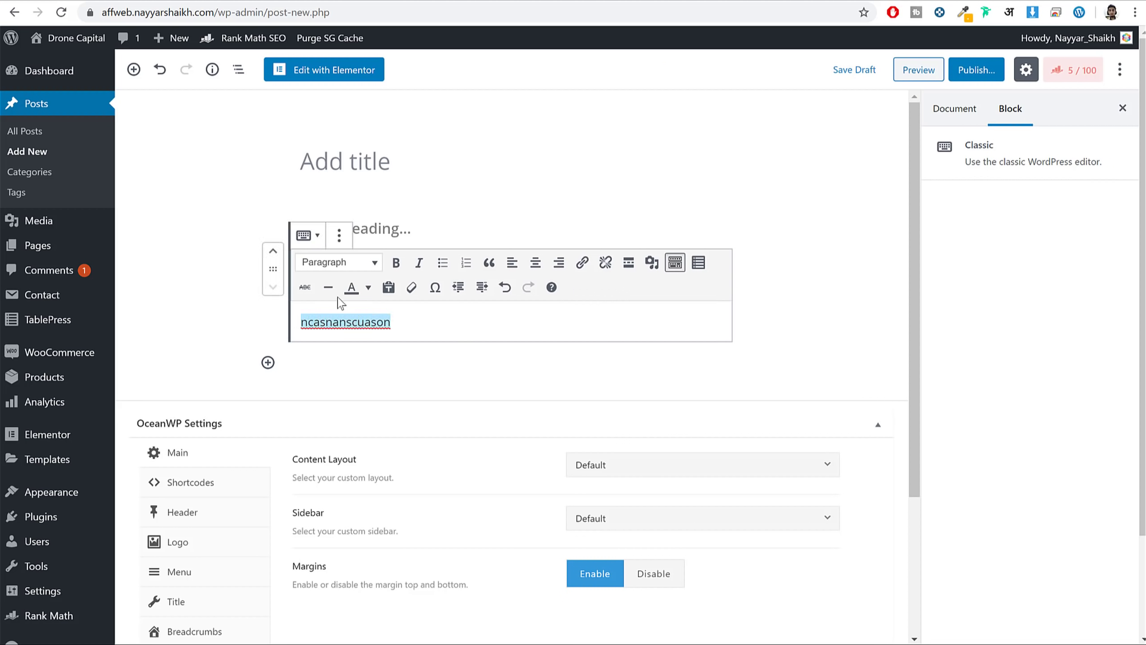
click(339, 265)
click(354, 337)
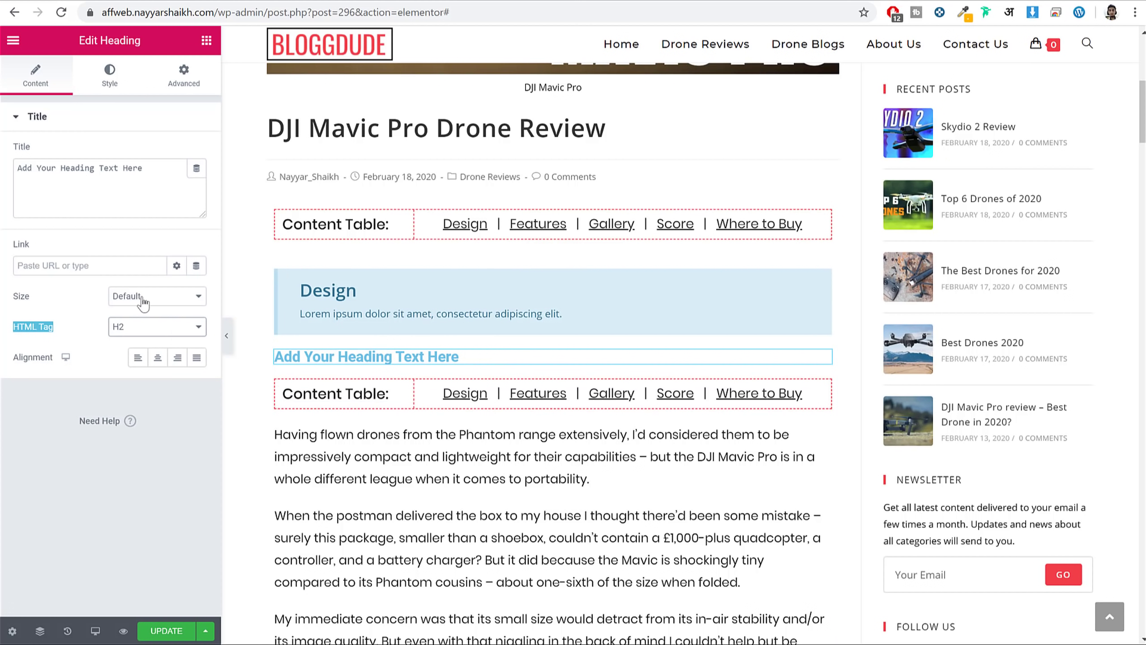
Change the heading text to 'DJI Mavic Pro Features' and save the post.
click(148, 200)
key(ctrl+a)
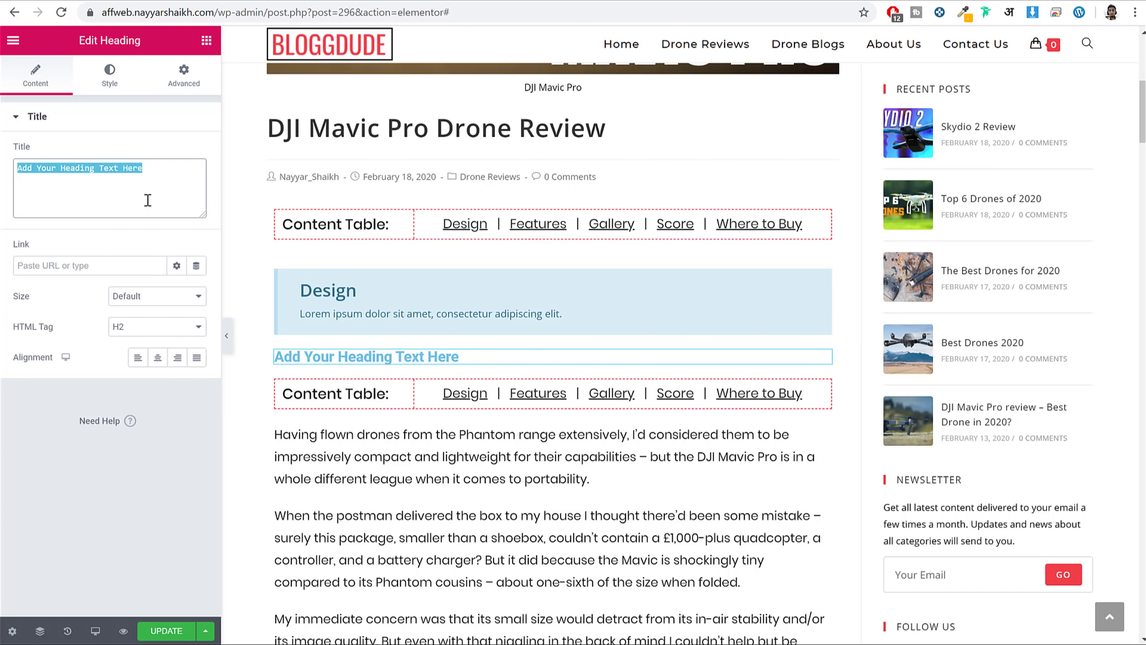
text(DJI Mavi)
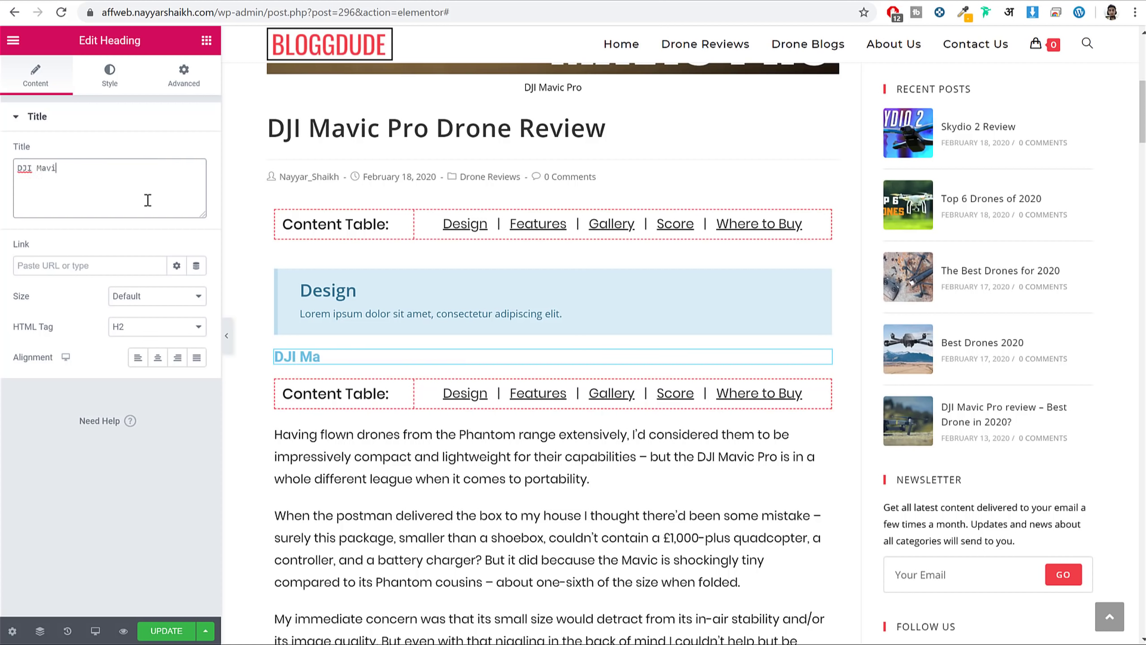
text(c Pro Features)
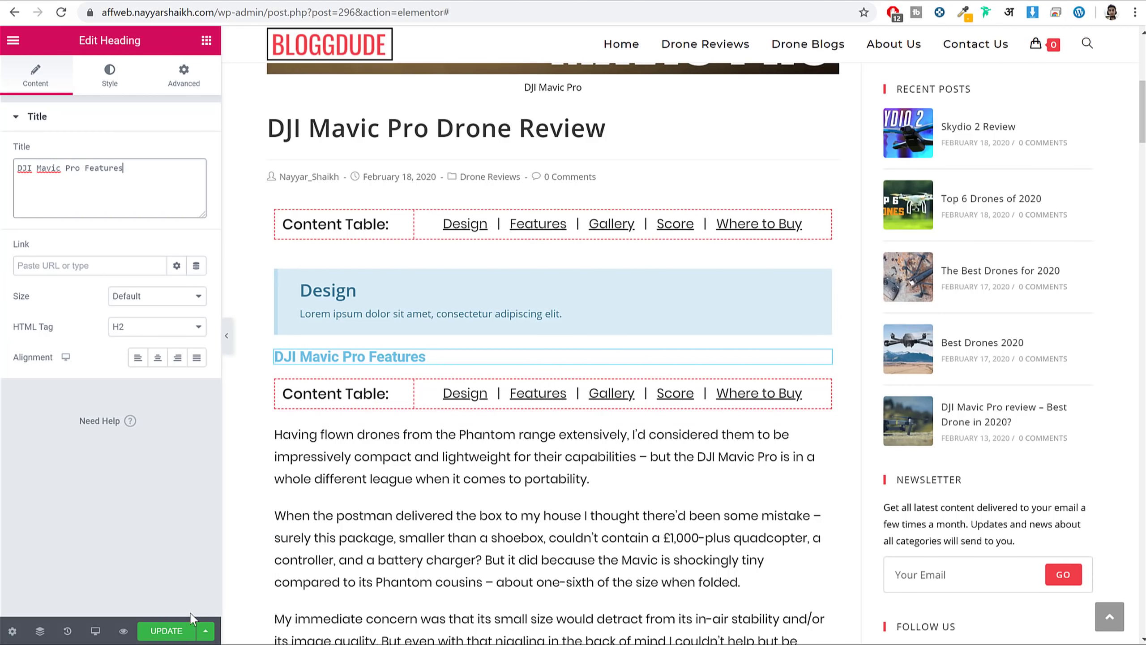
click(170, 633)
click(207, 40)
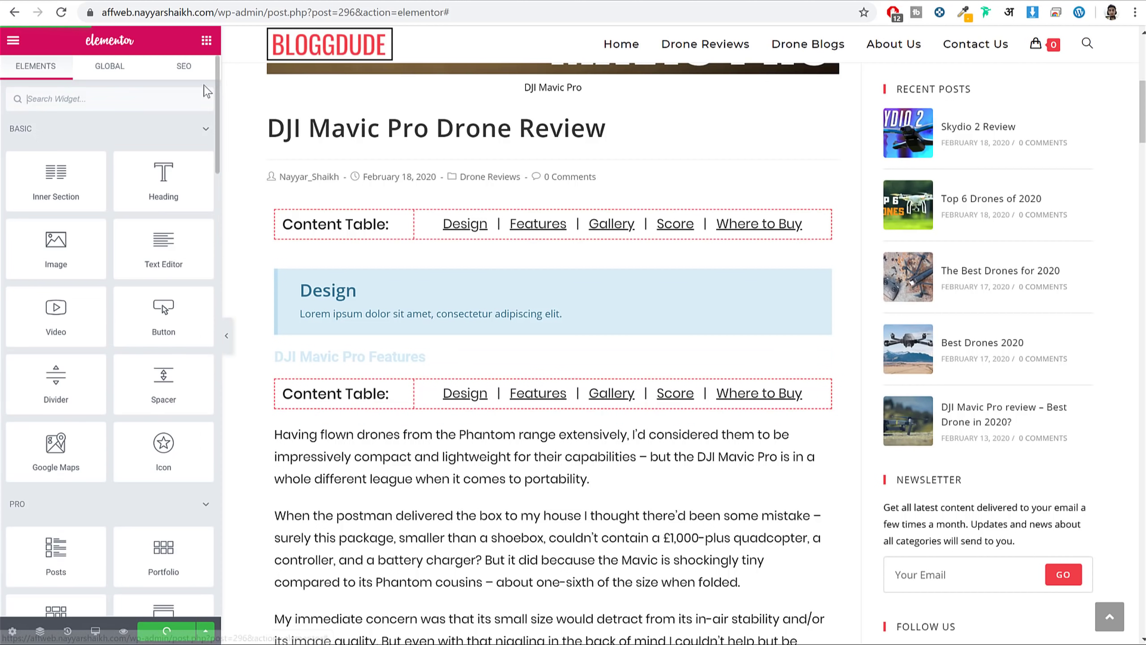
Expand Rank Math's Additional checks and point out the subheading and image-alt keyword checks.
click(183, 72)
scroll(150, 472, down, 2)
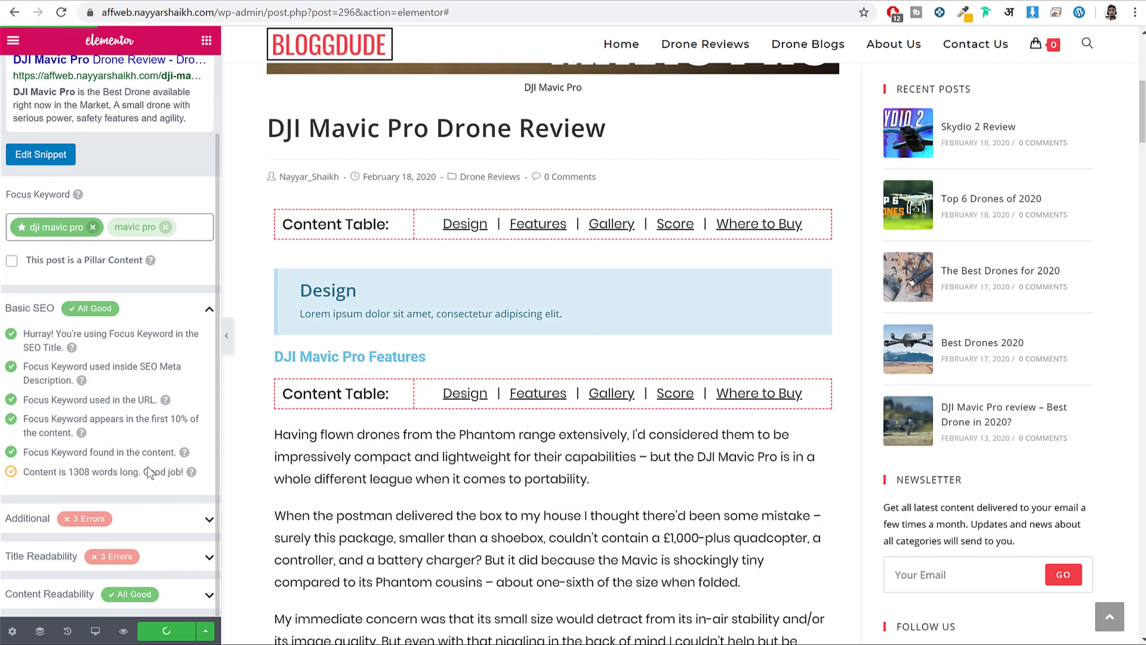
click(140, 518)
scroll(149, 503, down, 5)
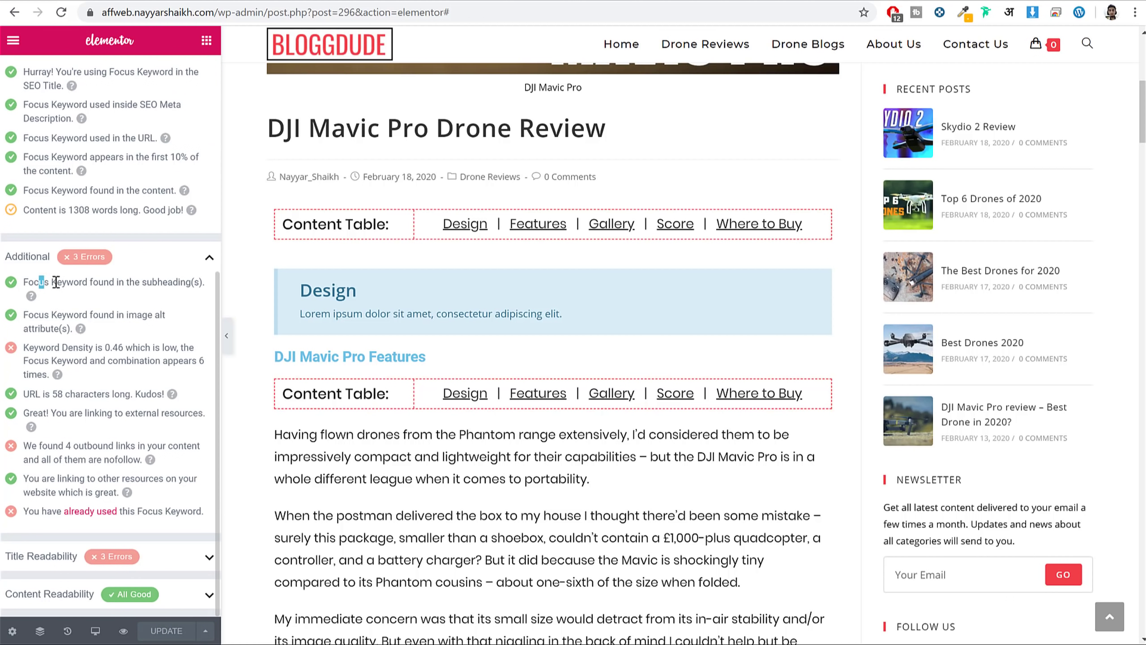
drag(56, 282, 152, 283)
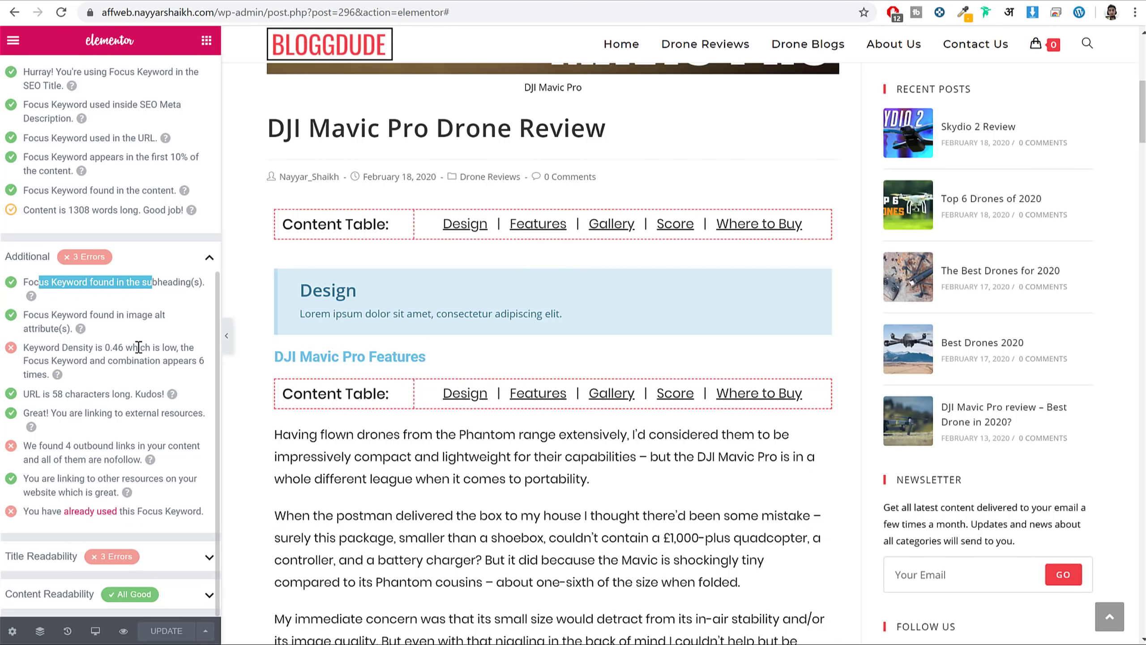
triple_click(25, 315)
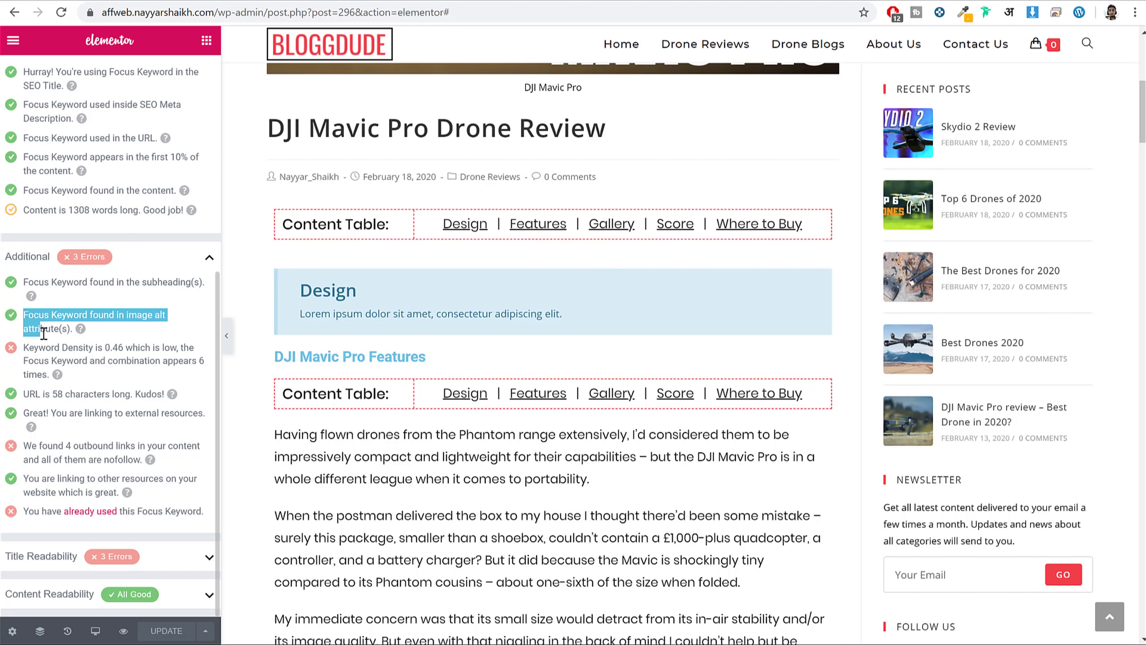
click(72, 330)
drag(23, 314, 63, 329)
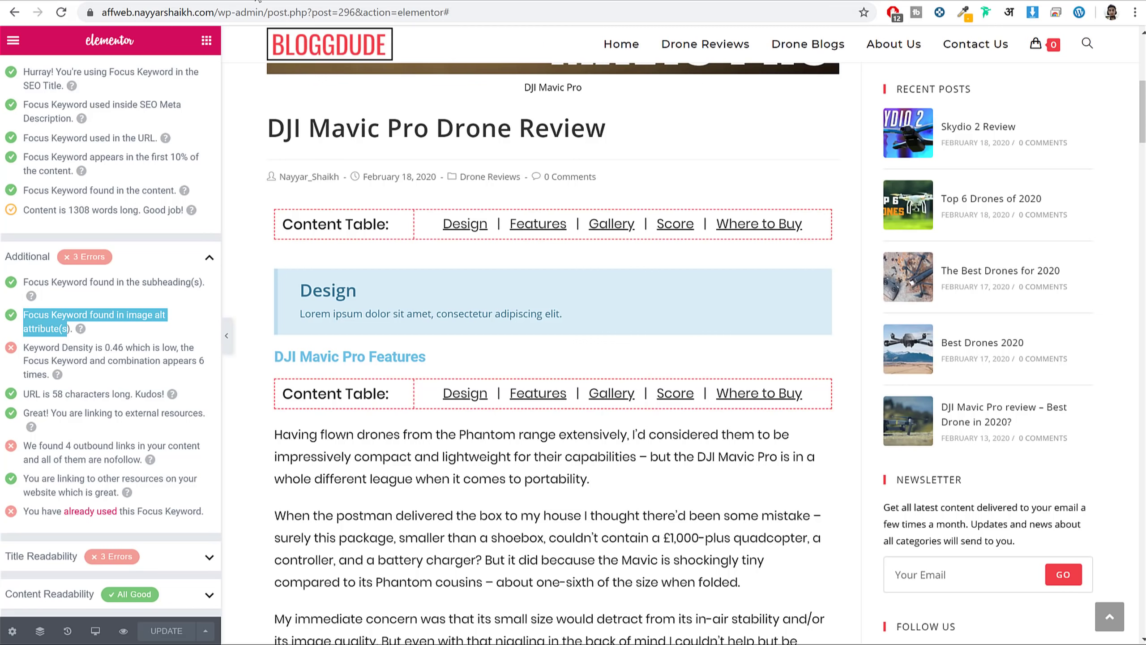
click(259, 1)
Open Google in a new tab and search for 'wordpress'.
key(ctrl+t)
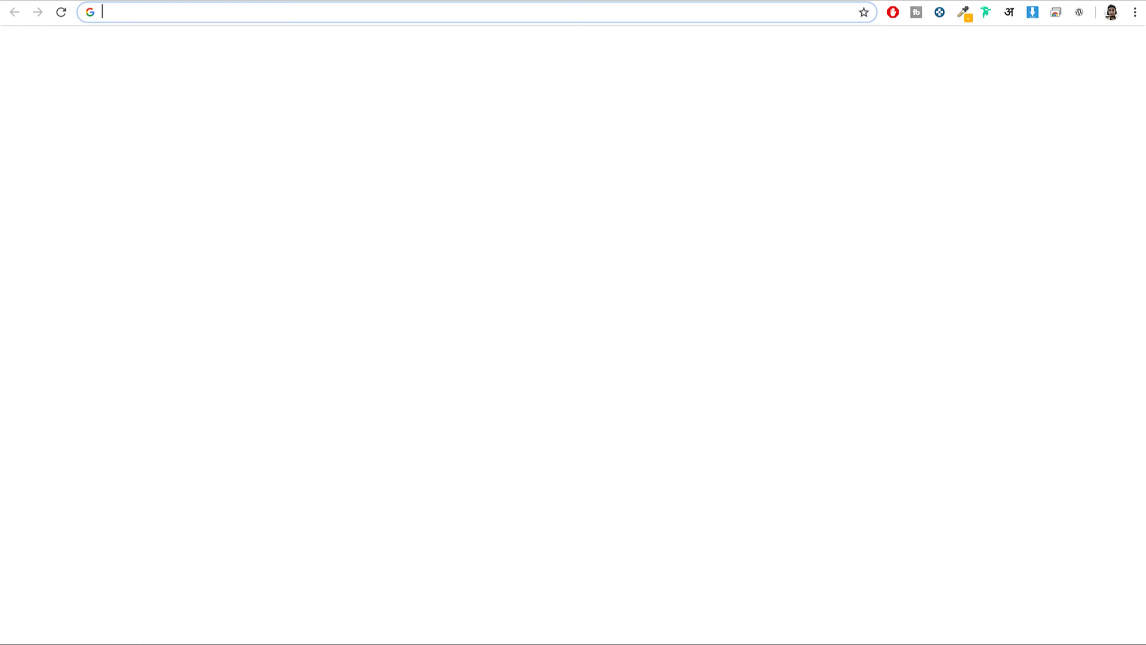
text(google)
key(Return)
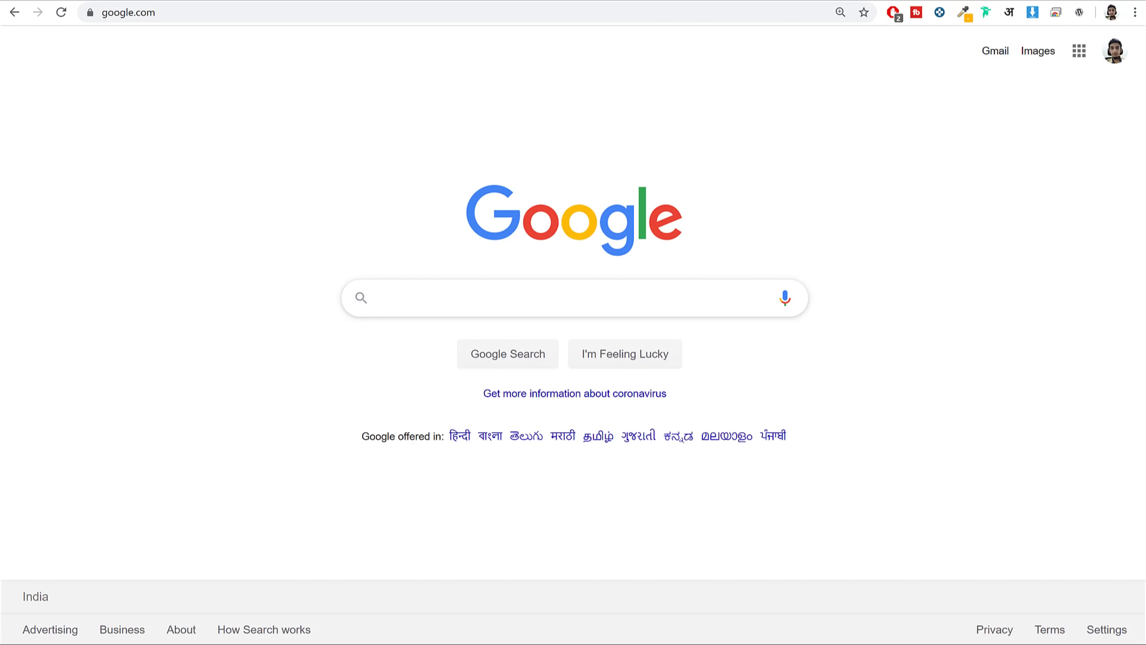
text(wordpr)
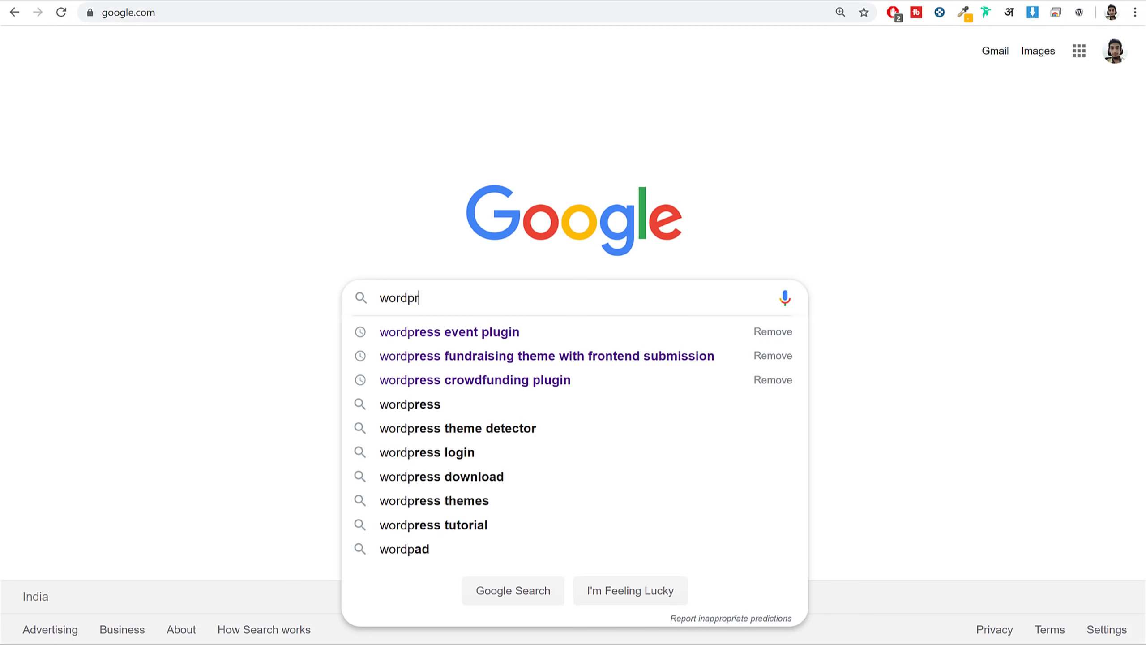
text(ess)
key(Return)
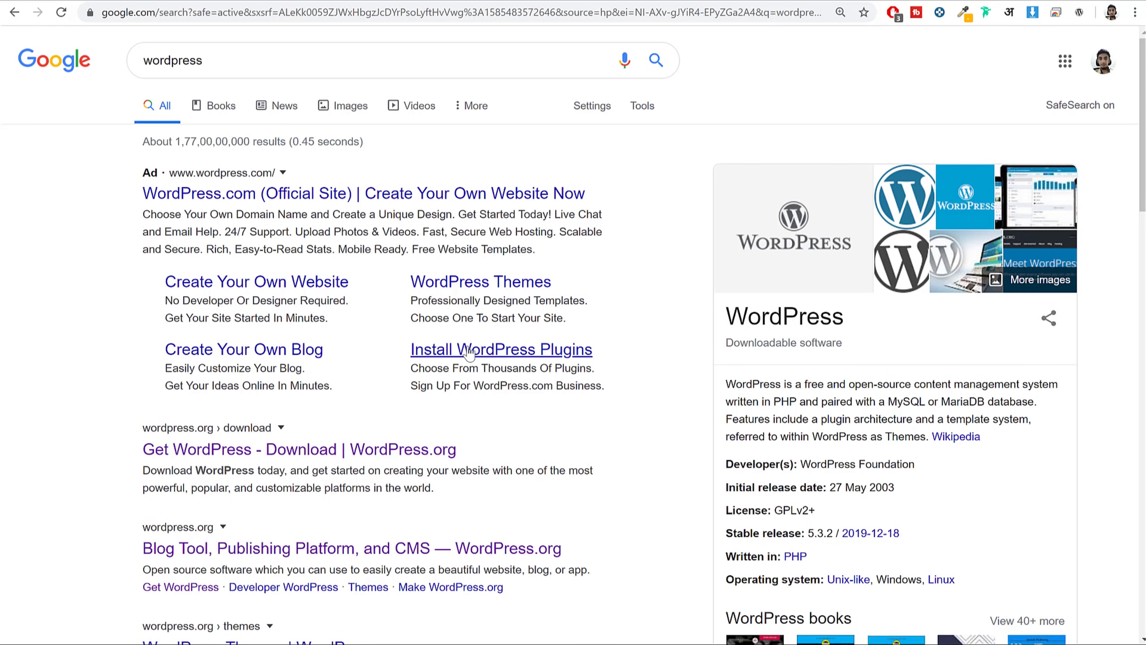
scroll(467, 350, down, 7)
scroll(553, 356, down, 18)
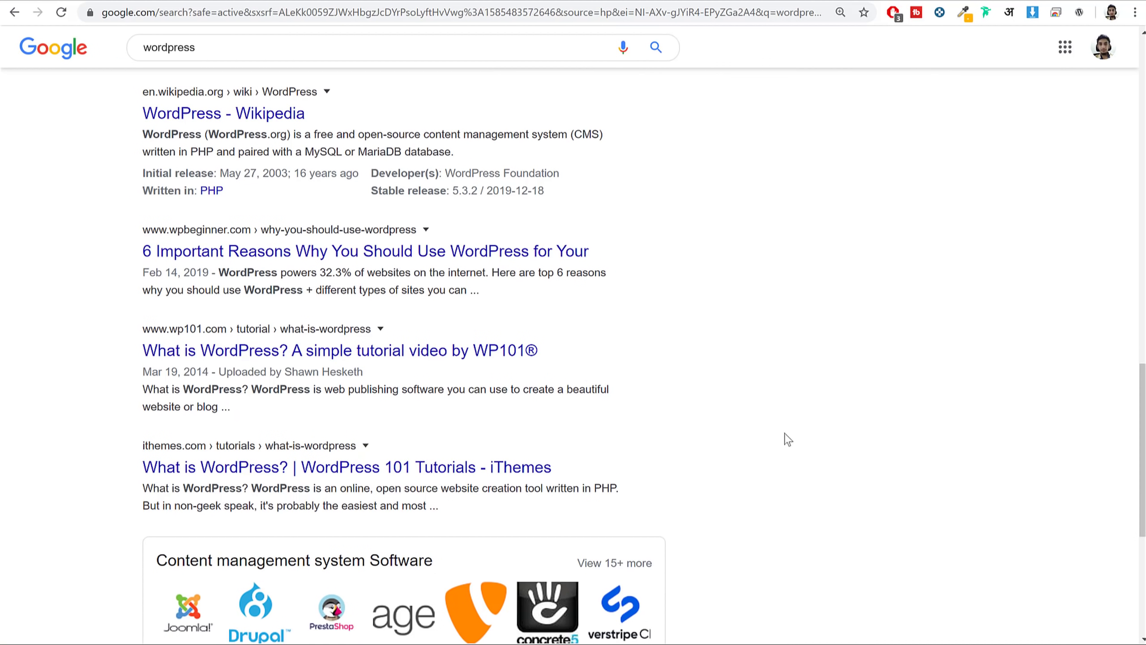
scroll(776, 443, up, 20)
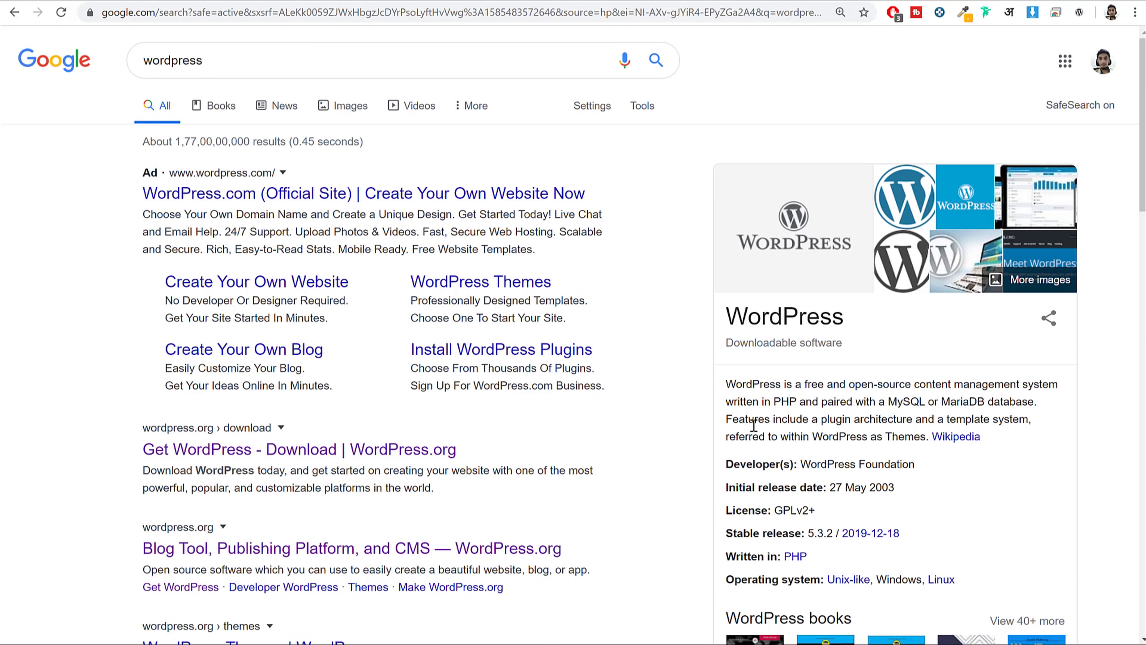
Switch to Images results and preview the WordPress.org and WordPress logo images.
click(350, 106)
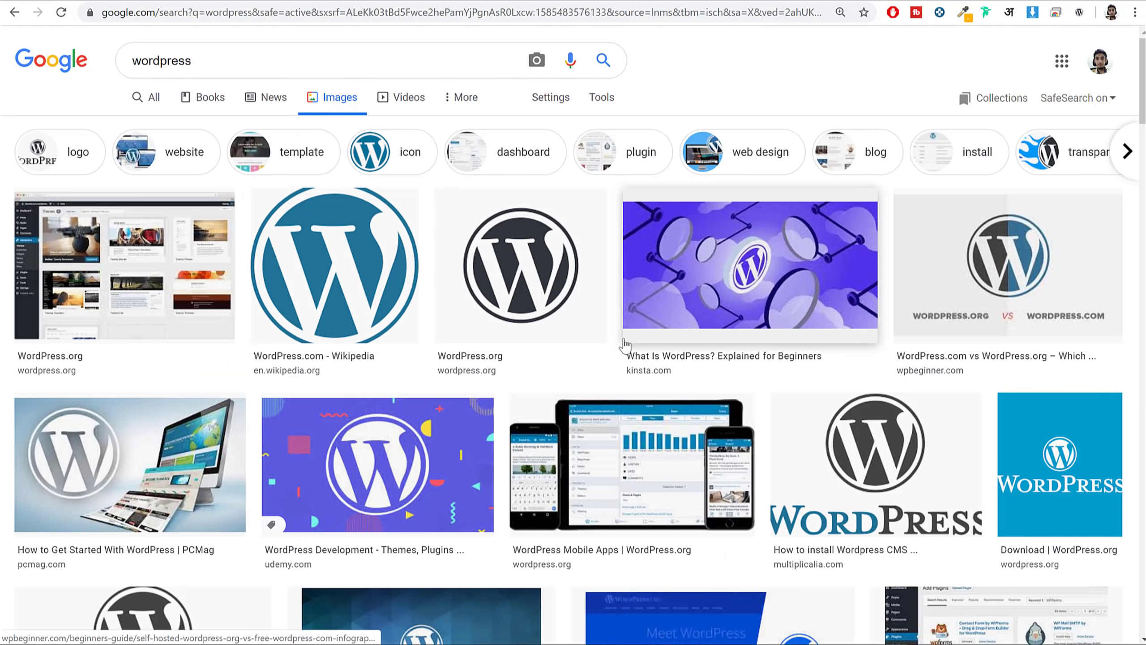
scroll(611, 406, down, 11)
scroll(610, 407, up, 11)
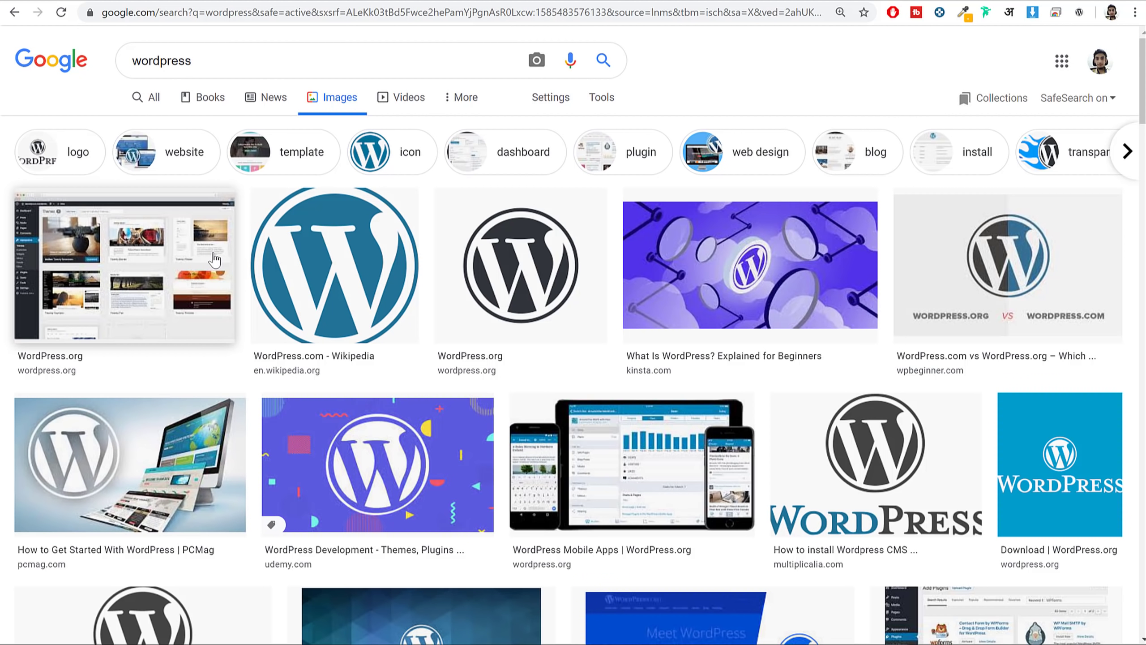
click(179, 248)
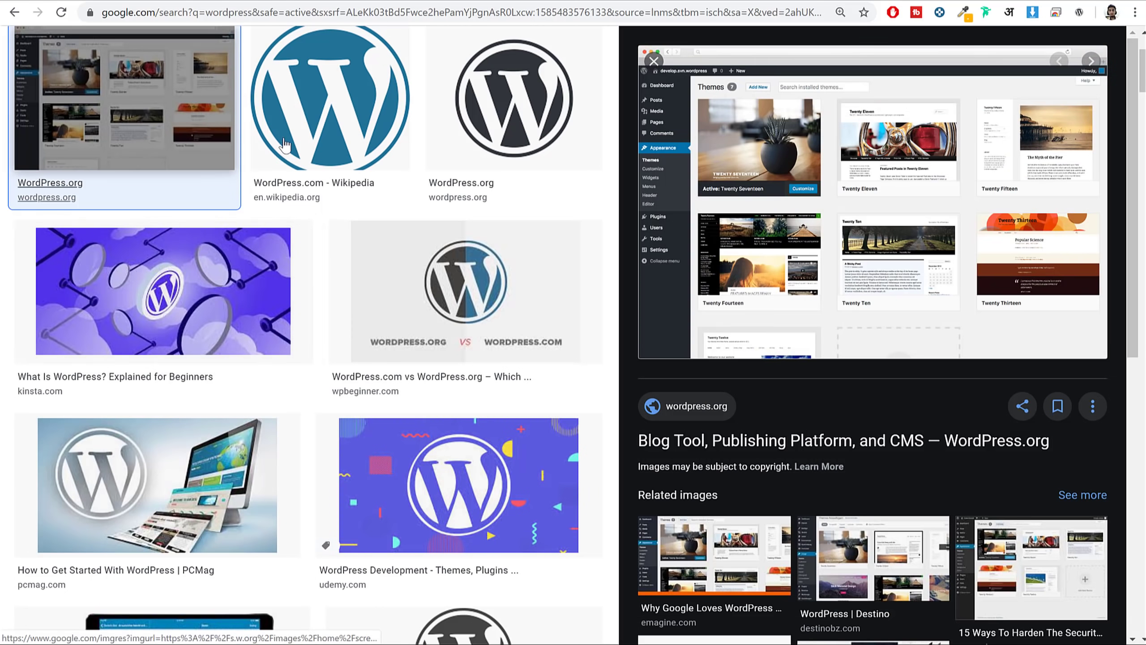
scroll(863, 424, up, 3)
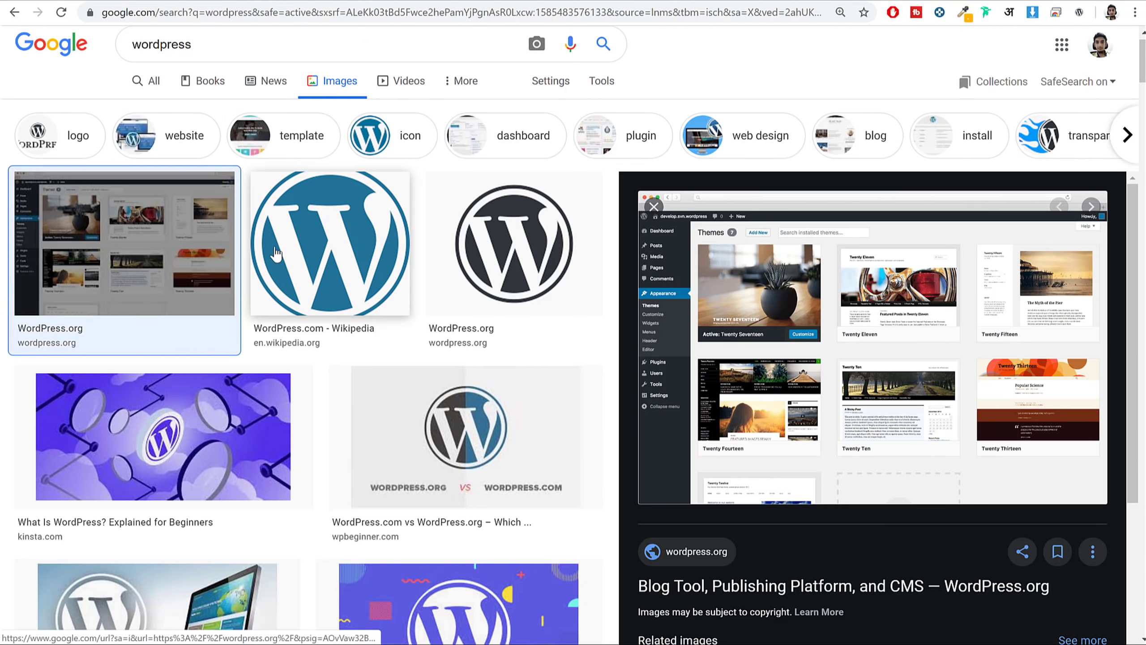
click(346, 244)
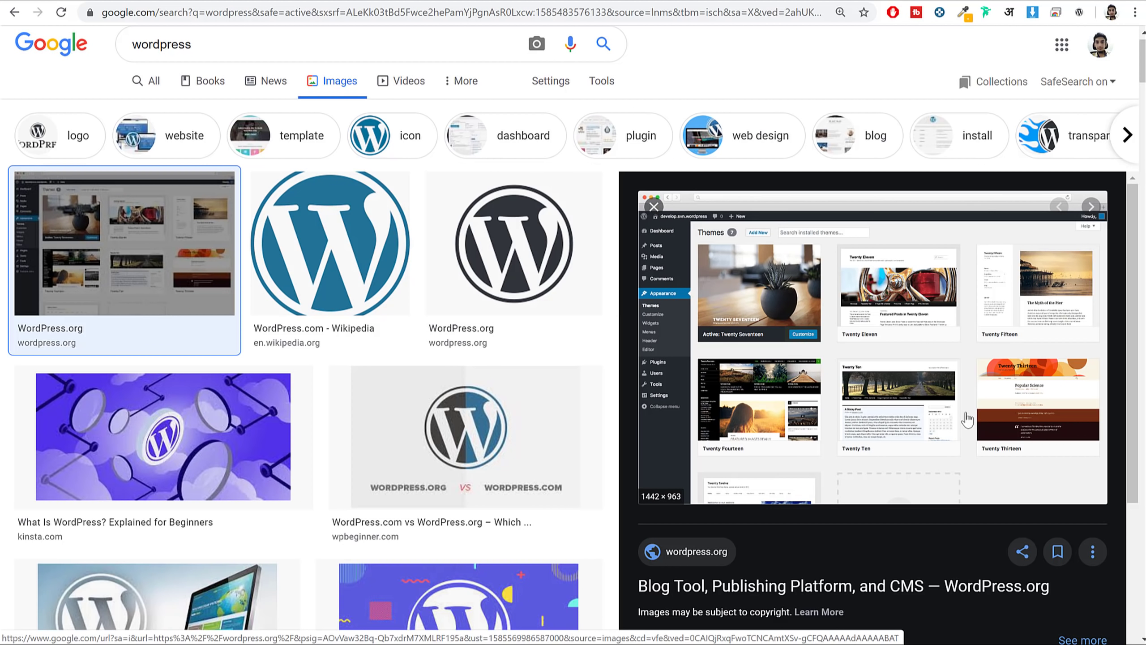
scroll(826, 479, down, 3)
scroll(849, 498, up, 4)
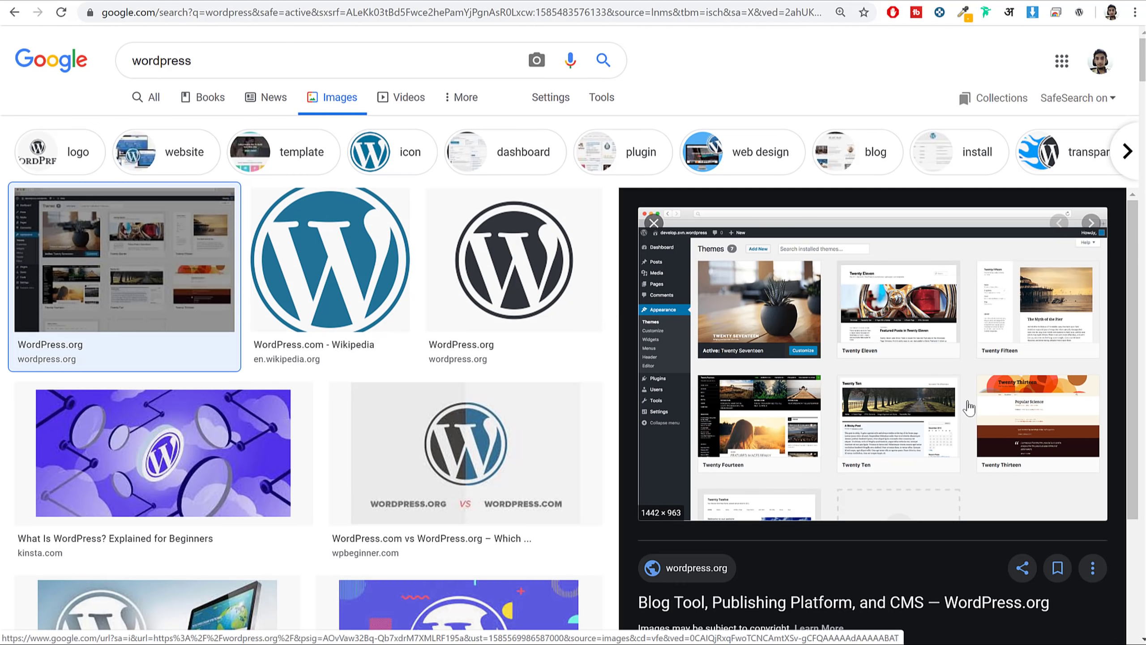
scroll(997, 420, down, 3)
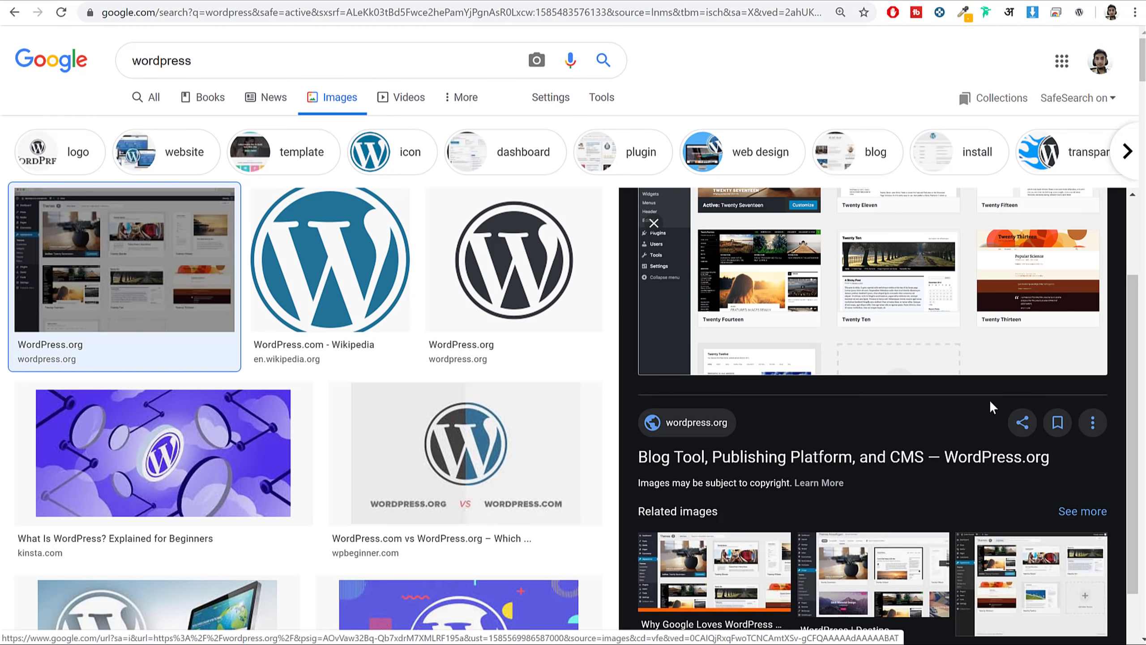
scroll(990, 399, up, 3)
scroll(435, 283, down, 3)
Visit the logo's wordpress.org source page, then close it and the image preview.
click(808, 465)
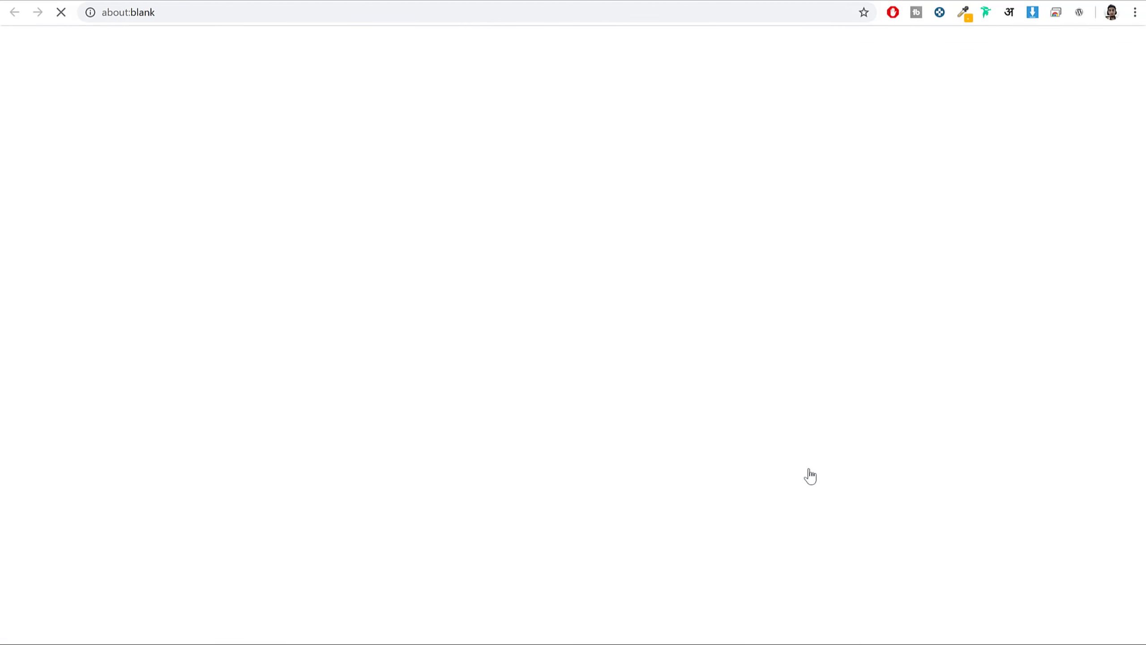
key(ctrl+w)
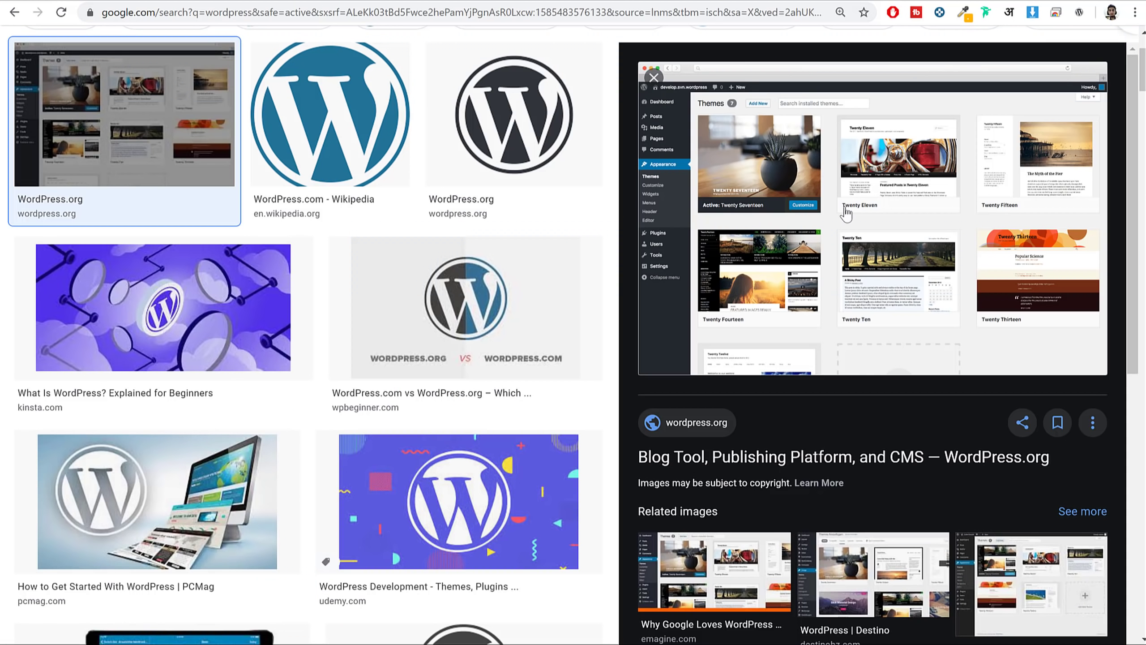
scroll(811, 456, down, 5)
scroll(810, 456, up, 5)
click(655, 87)
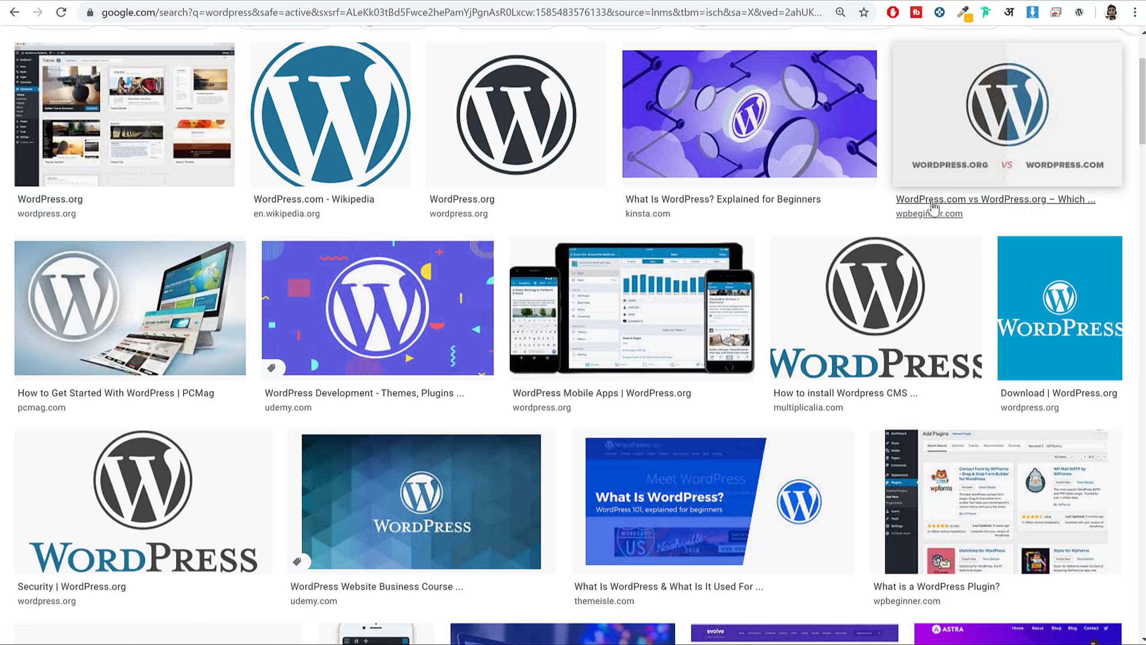
scroll(855, 126, up, 3)
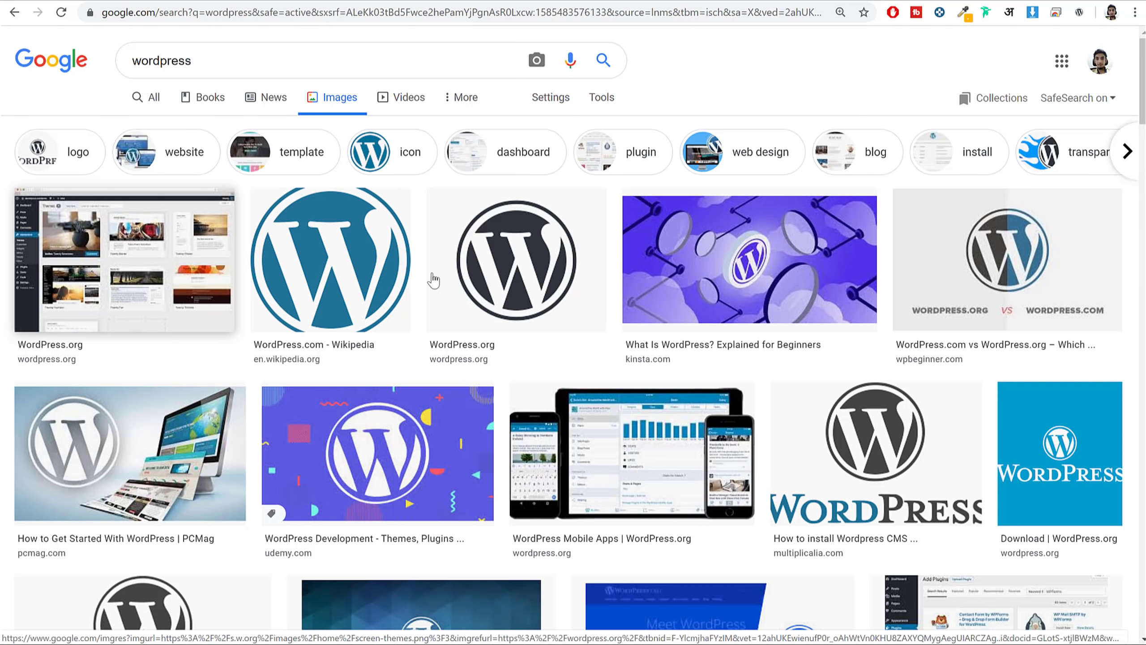
Return to the DJI Mavic Pro review in Elementor and scroll through its drone image and gallery.
click(495, 1)
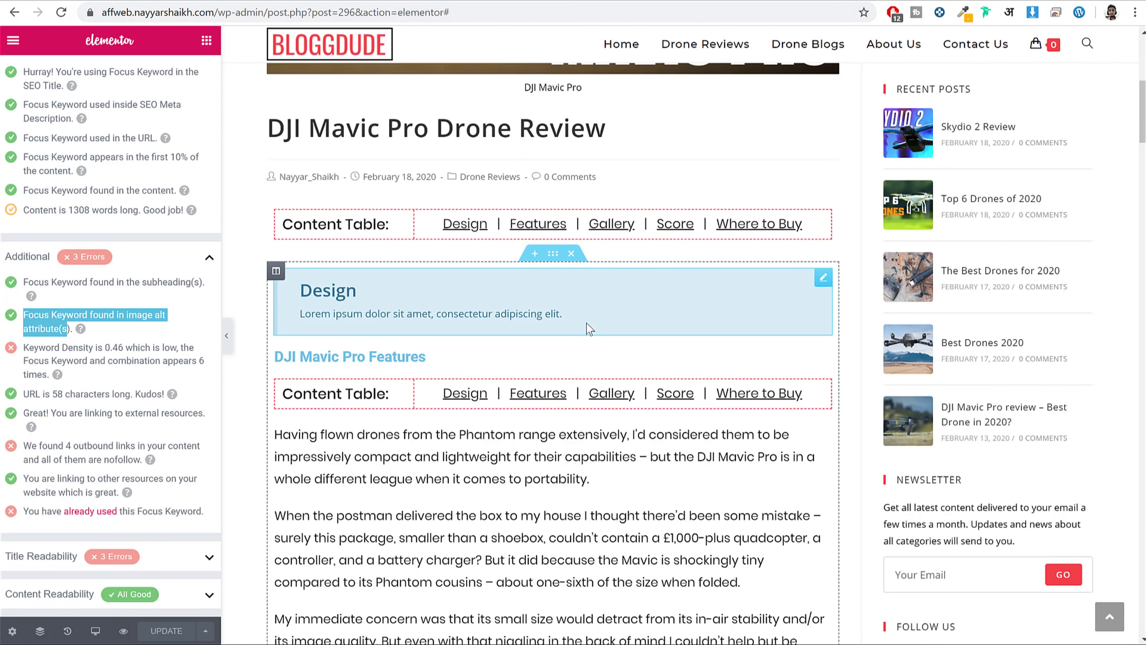
scroll(591, 329, down, 5)
scroll(582, 339, up, 10)
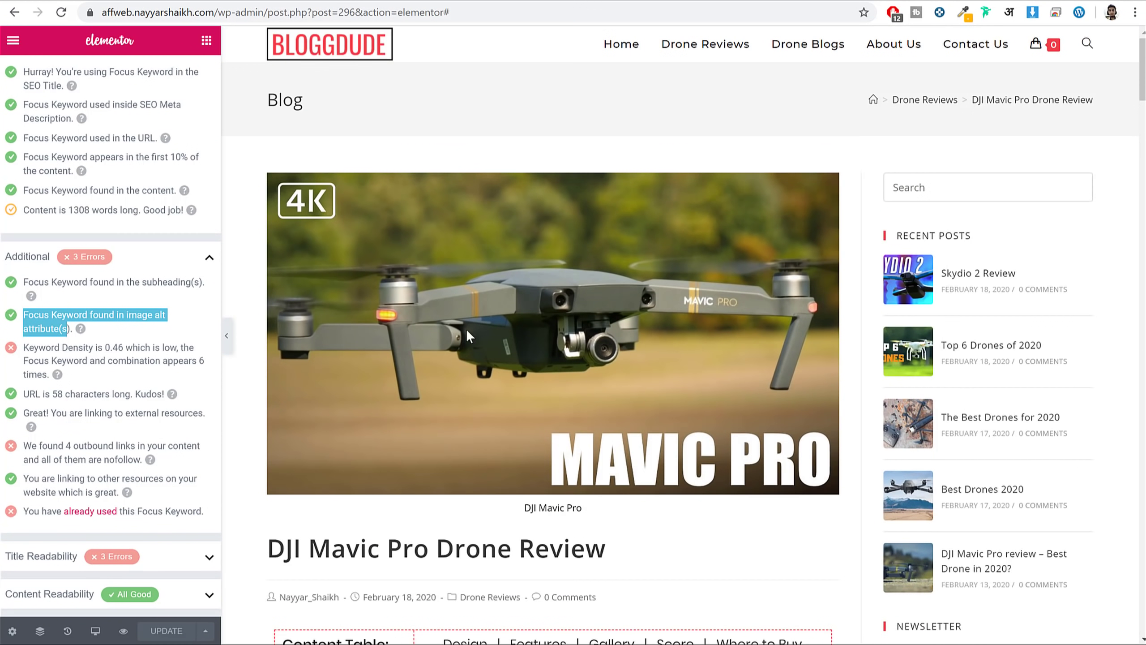
scroll(566, 302, down, 15)
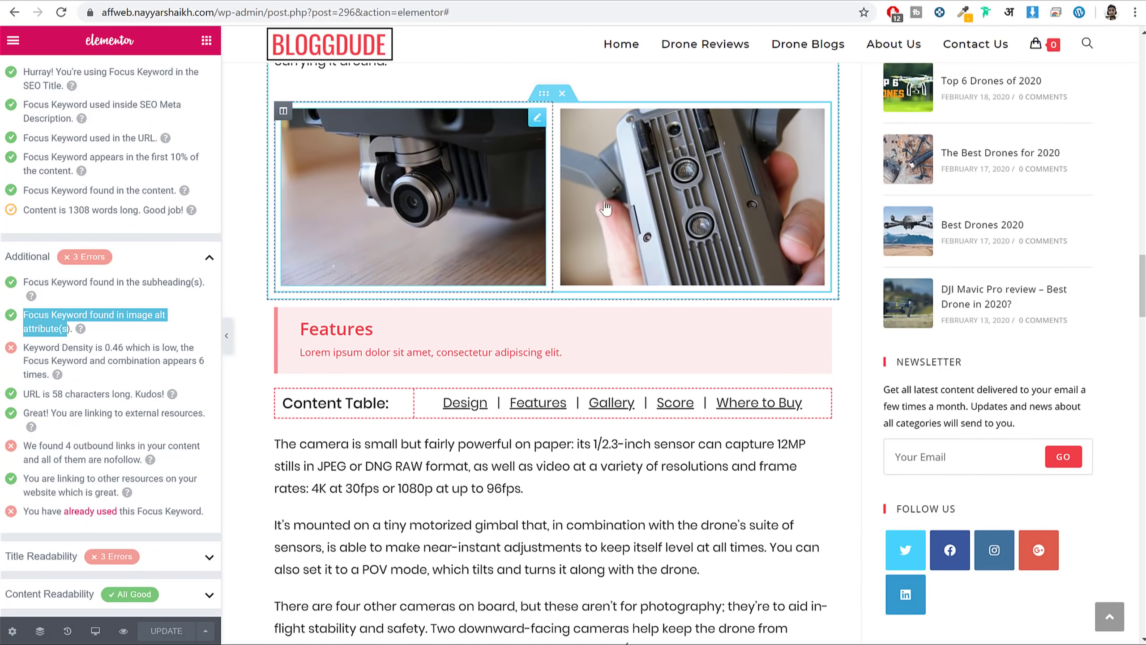
scroll(478, 207, down, 12)
scroll(504, 228, up, 20)
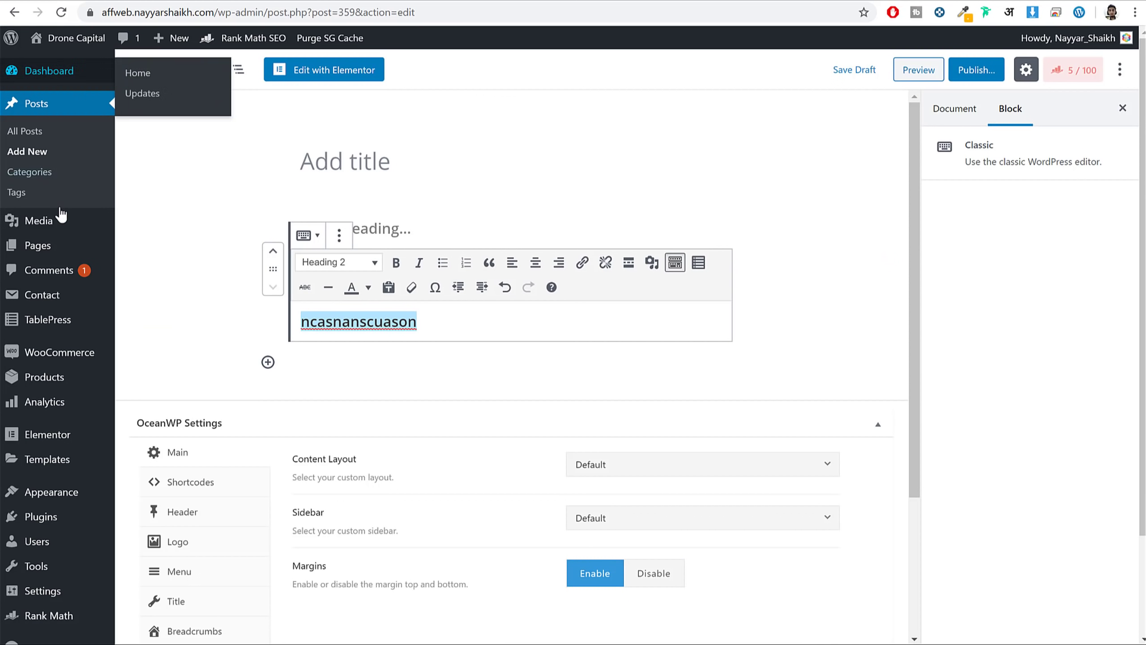
Leave the unsaved post for the Media Library and open the MAVIC PRO image's details.
click(60, 229)
click(645, 94)
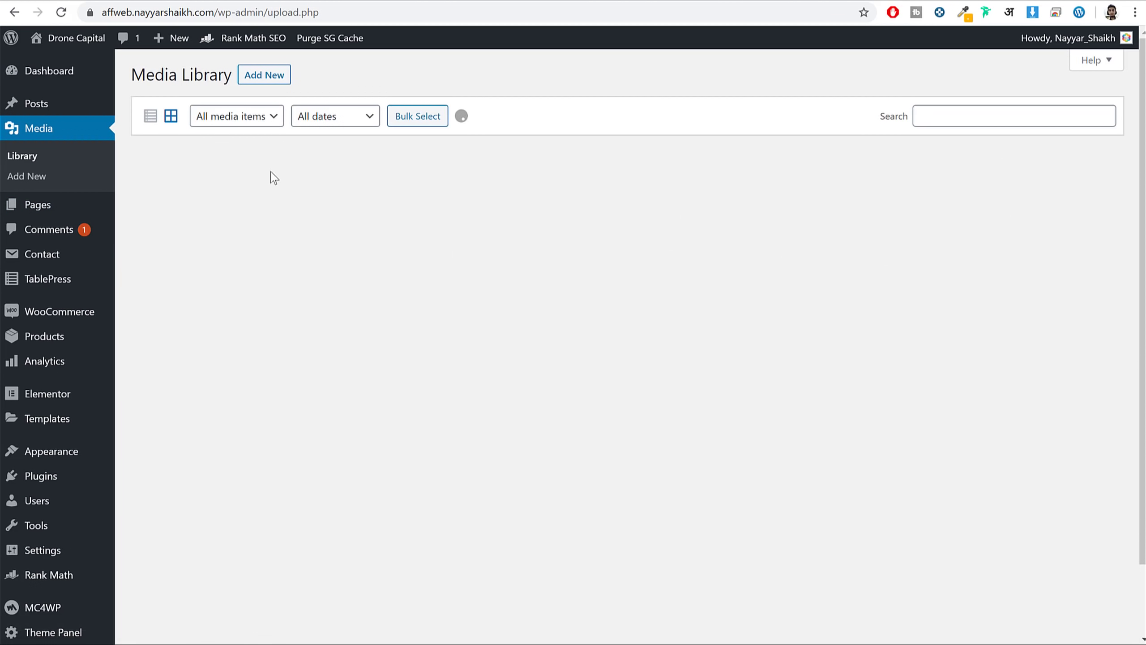
click(408, 209)
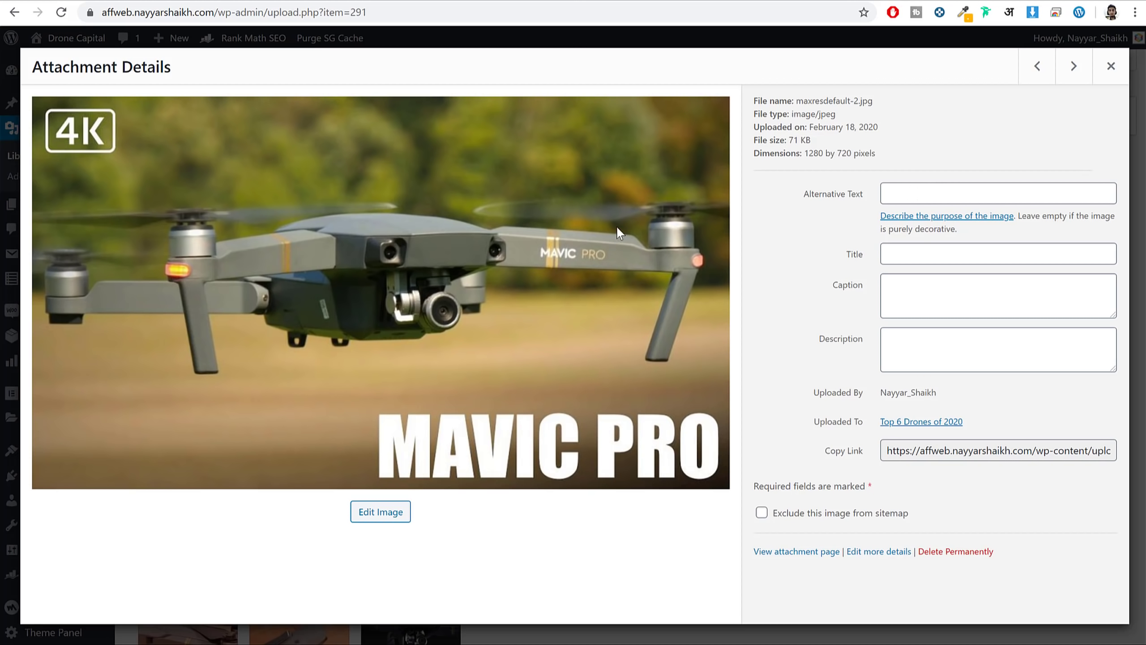
Inspect the image's caption, description and empty Alternative Text fields, then return to Elementor.
click(848, 289)
click(845, 352)
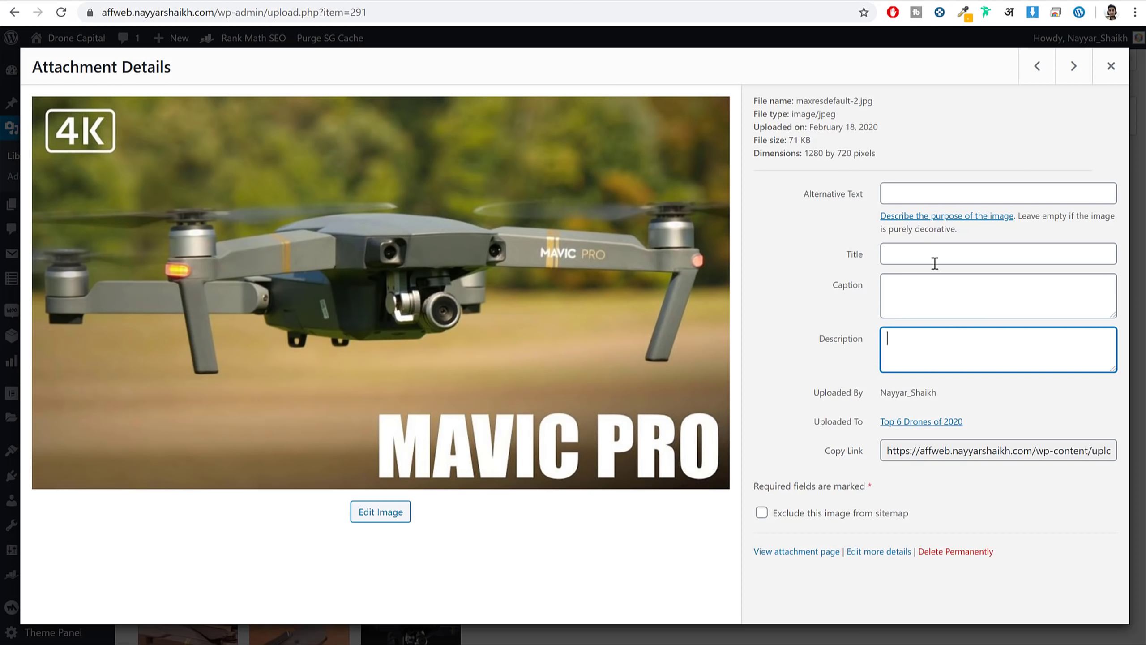
click(771, 201)
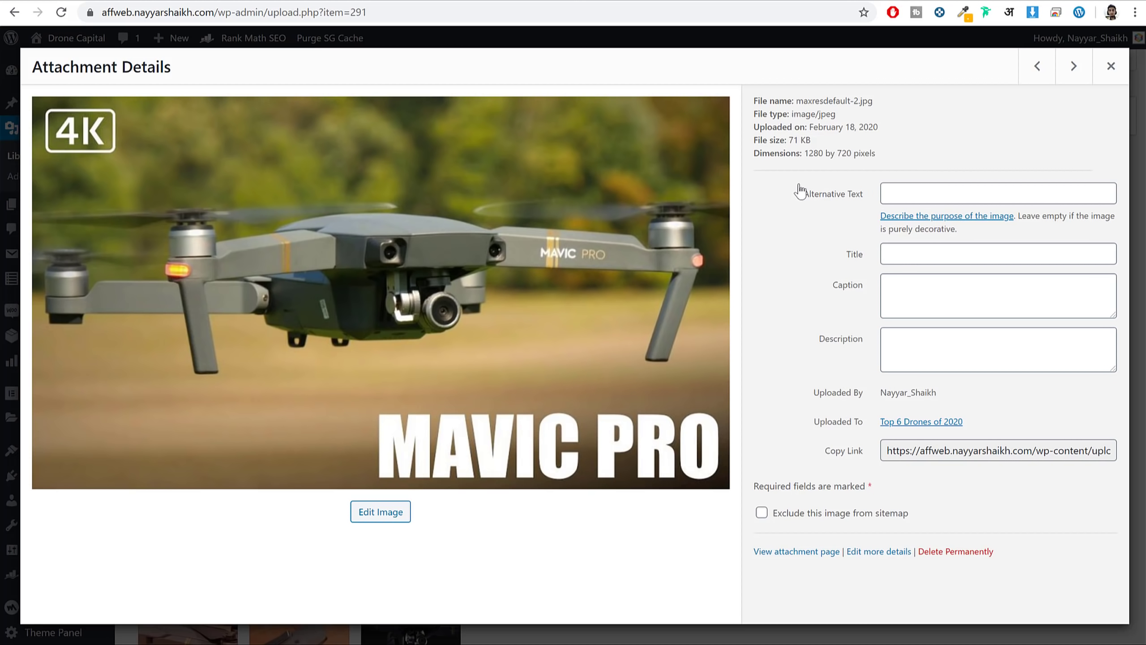
drag(805, 198, 858, 200)
click(874, 199)
drag(879, 188, 790, 199)
click(139, 1)
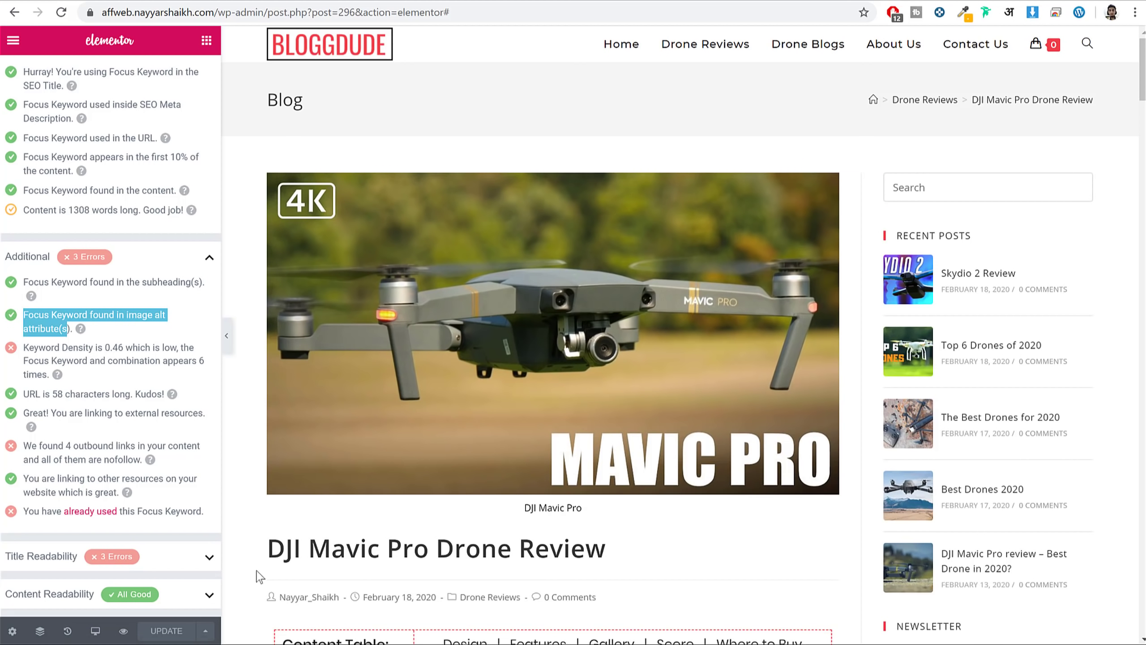
Preview the review post and inspect the drone image's HTML element.
click(124, 631)
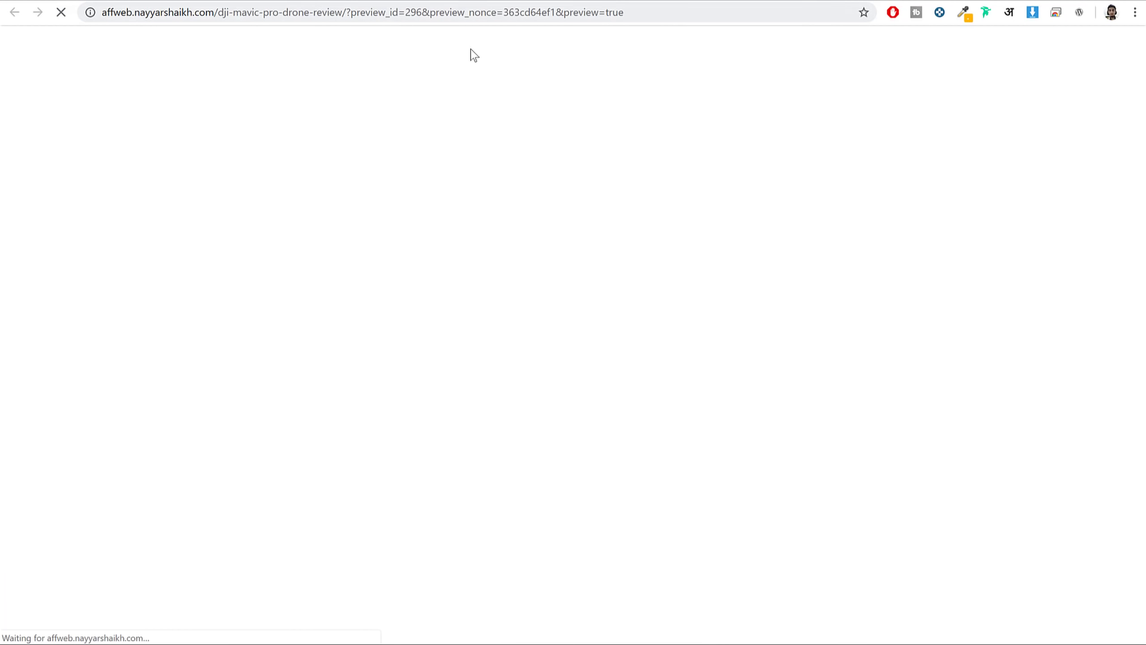
scroll(965, 242, down, 10)
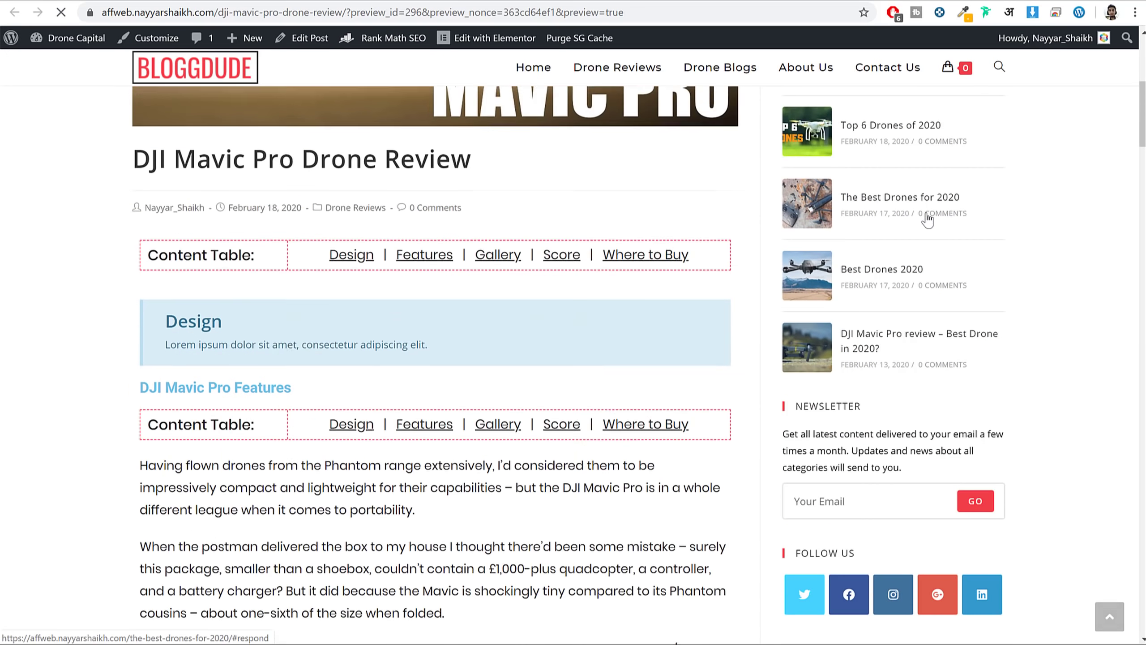
scroll(965, 243, up, 15)
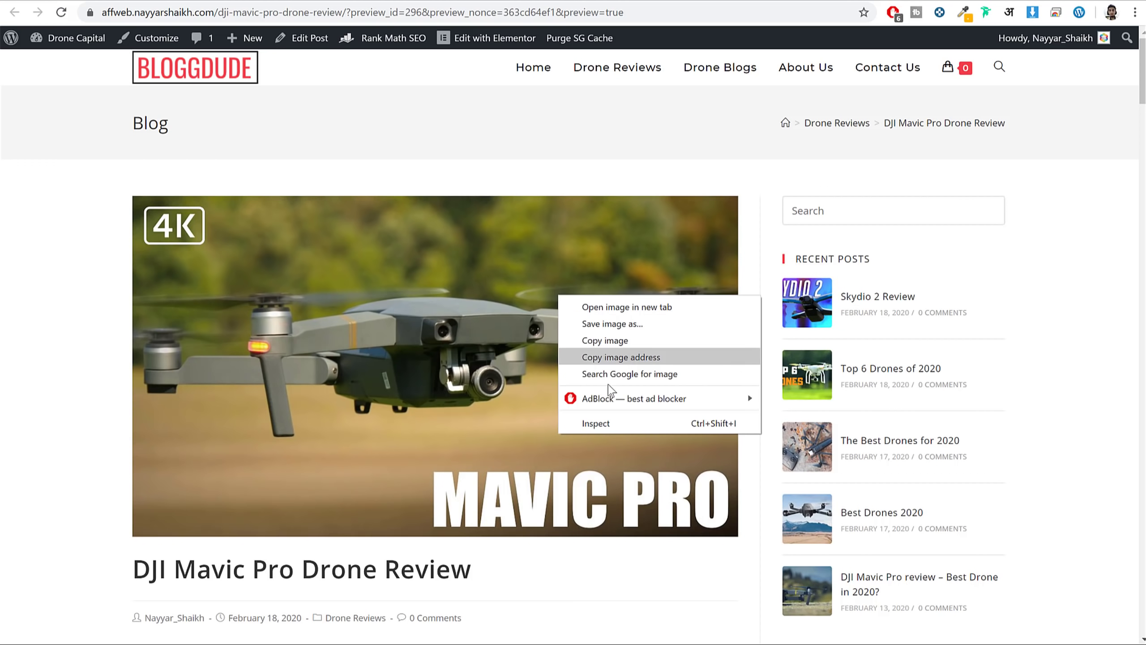
click(639, 422)
scroll(535, 252, down, 3)
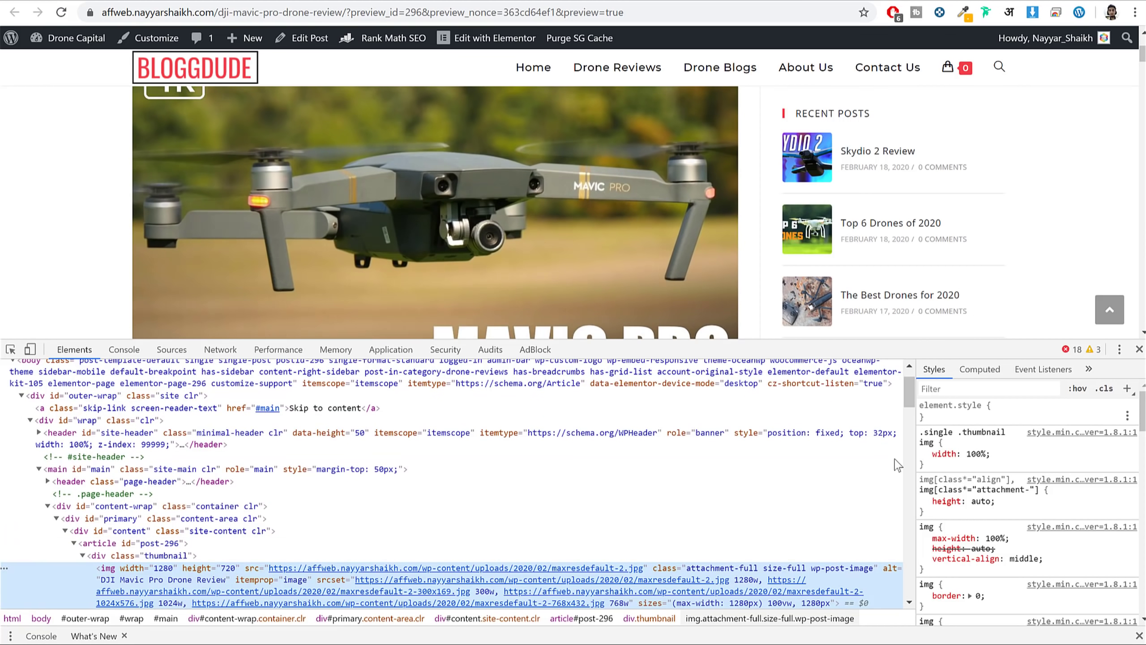
scroll(898, 466, down, 2)
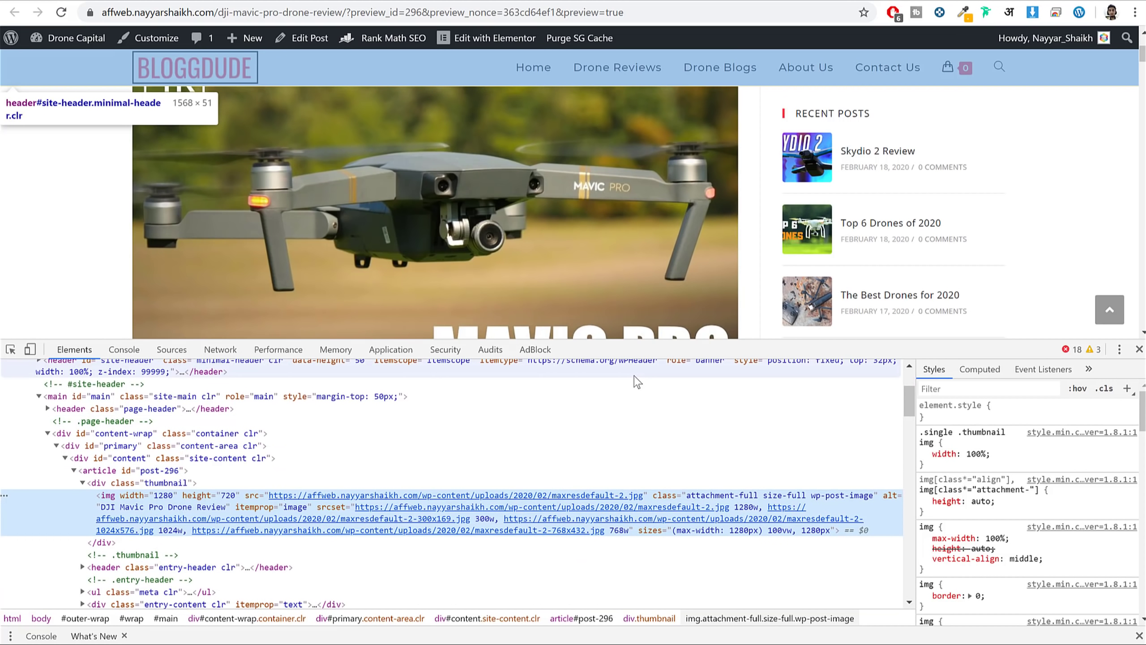
Alter the featured image's src and srcset URLs so the image fails to load.
mouse_move(582, 504)
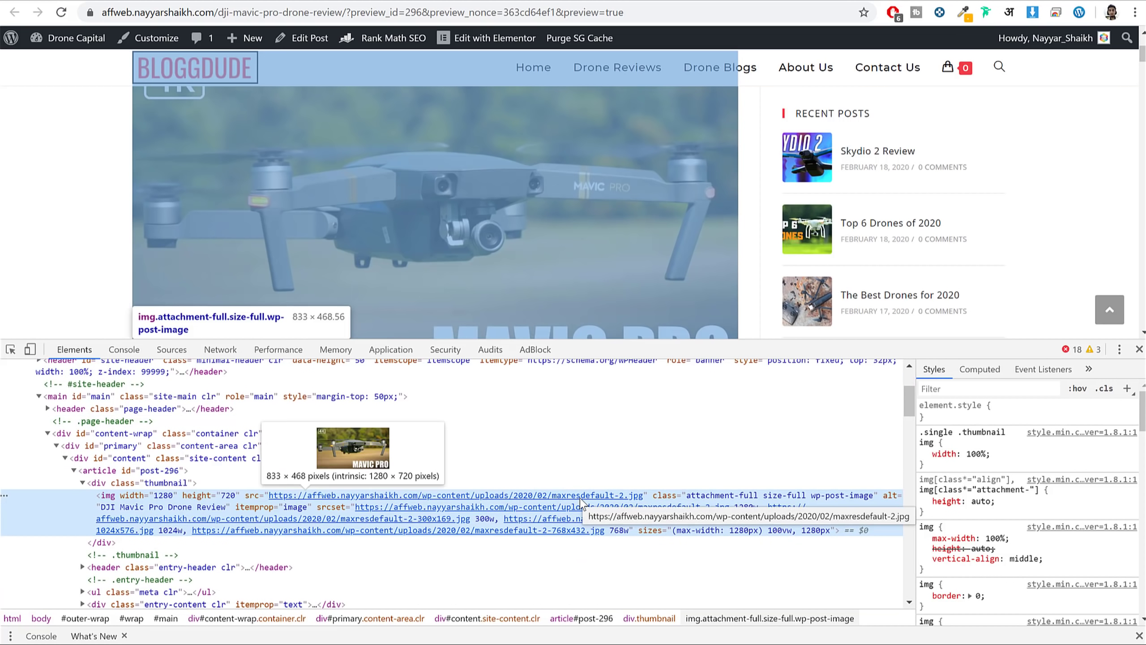
double_click(525, 504)
key(Escape)
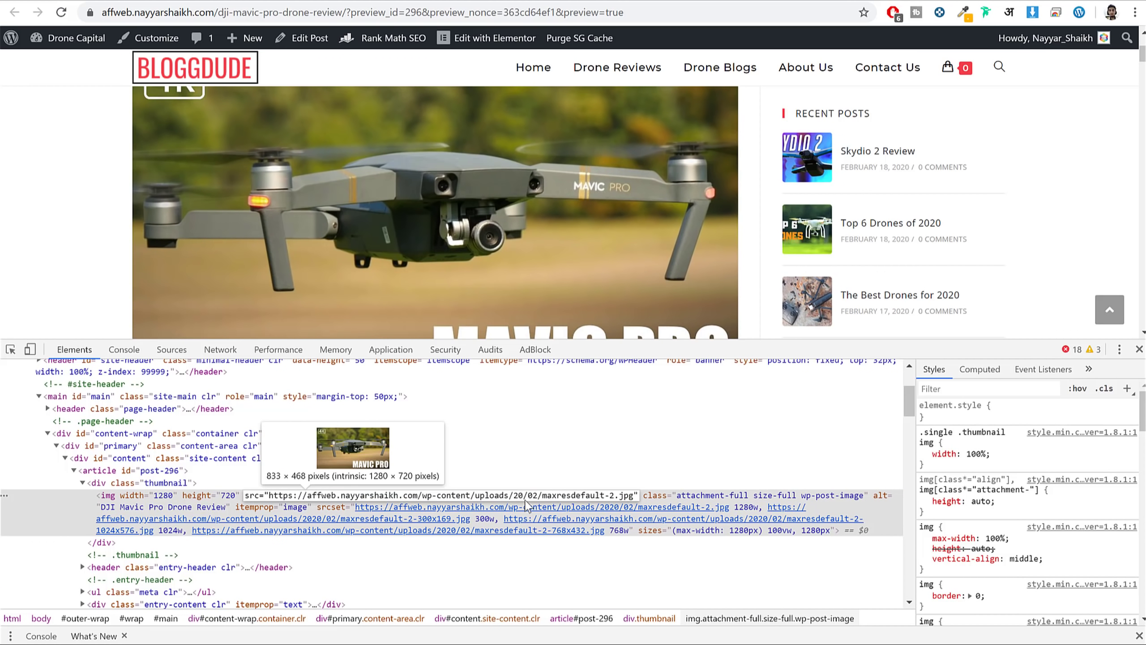
double_click(550, 514)
key(BackSpace)
text(https://affweb.nayyarshaikh.com/wp-contentploads/2020/02/maxresdefault-2.jpg 1280w, https://affweb.nayyarshaikh.com/wp-content/uploads/2020/02/maxresdefault-2-300x169.jpg 300w, https://affweb..com/wp-content/uploads/2020/02/maxresdefault-2-1024x576.jpg 1024w, https://affweb.nayyarshaikh.com/wp-content/uploads/2020/02/maxresdefault-2-768x432.jpg 768w)
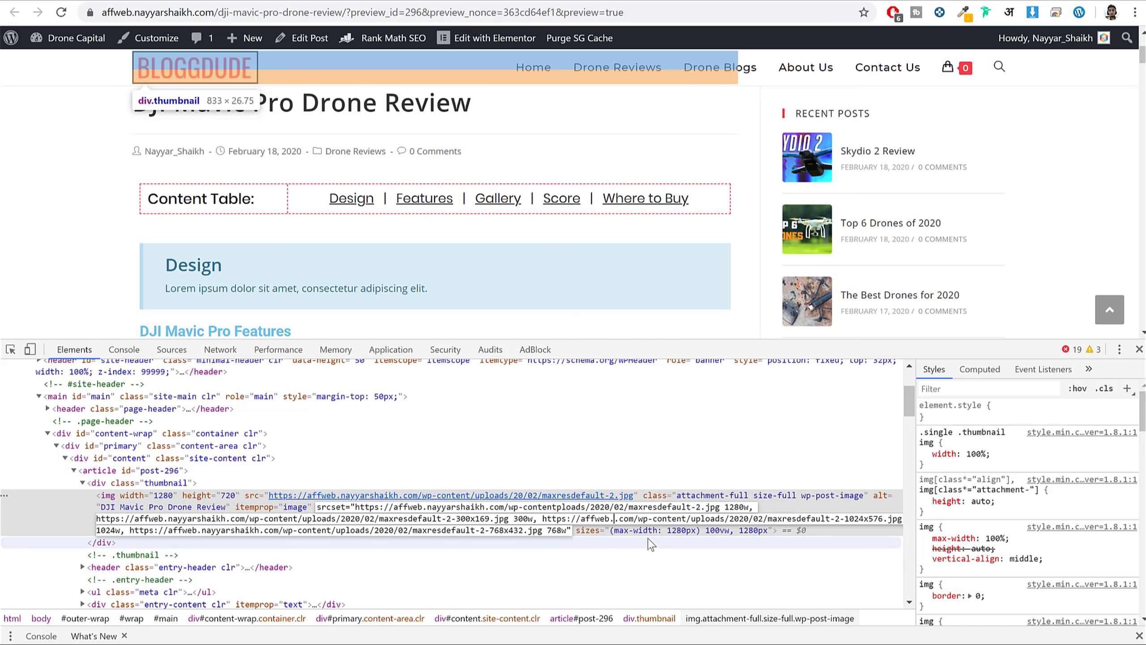
key(Return)
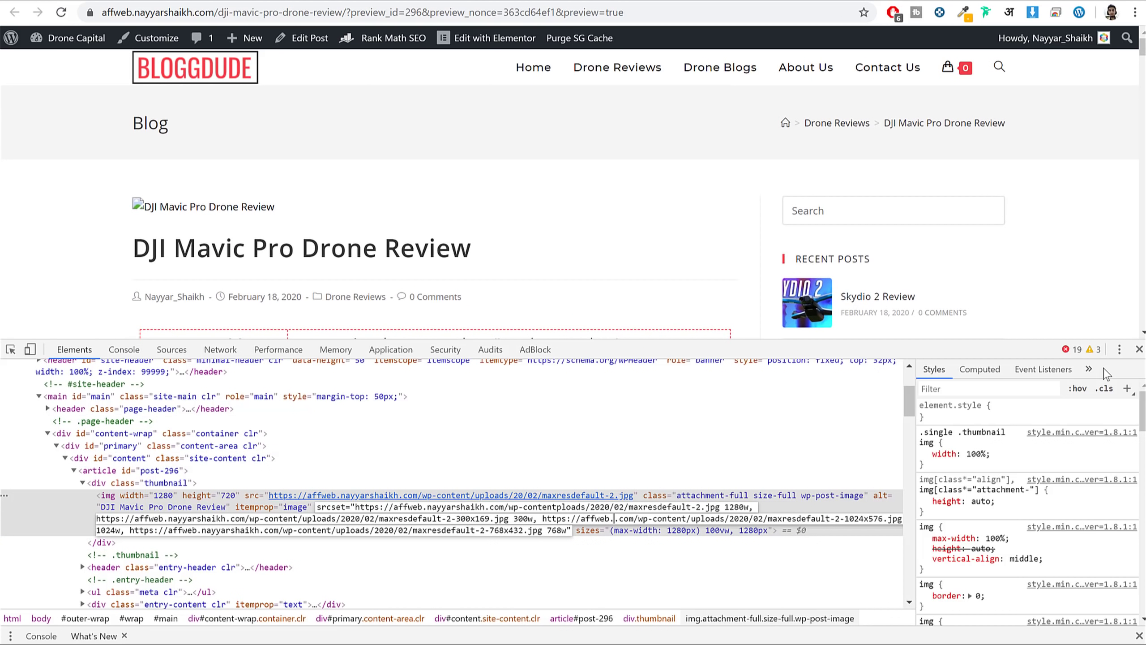
Close DevTools and select the 'DJI Mavic Pro Drone Review' alt text shown instead of the image.
click(1139, 349)
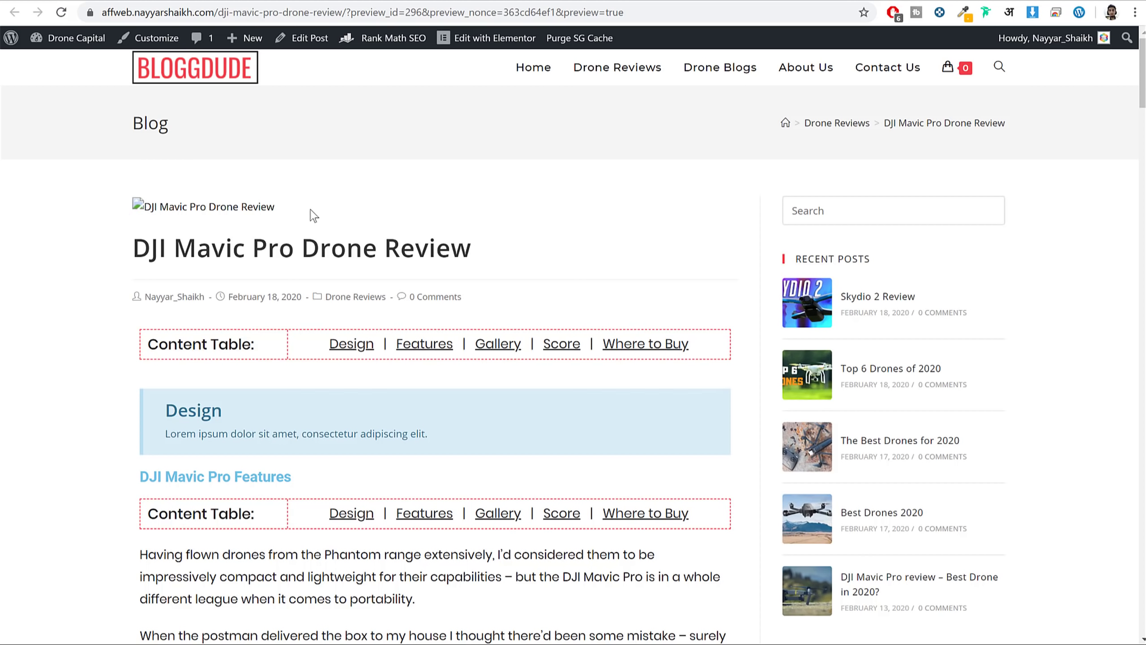
drag(310, 210, 148, 215)
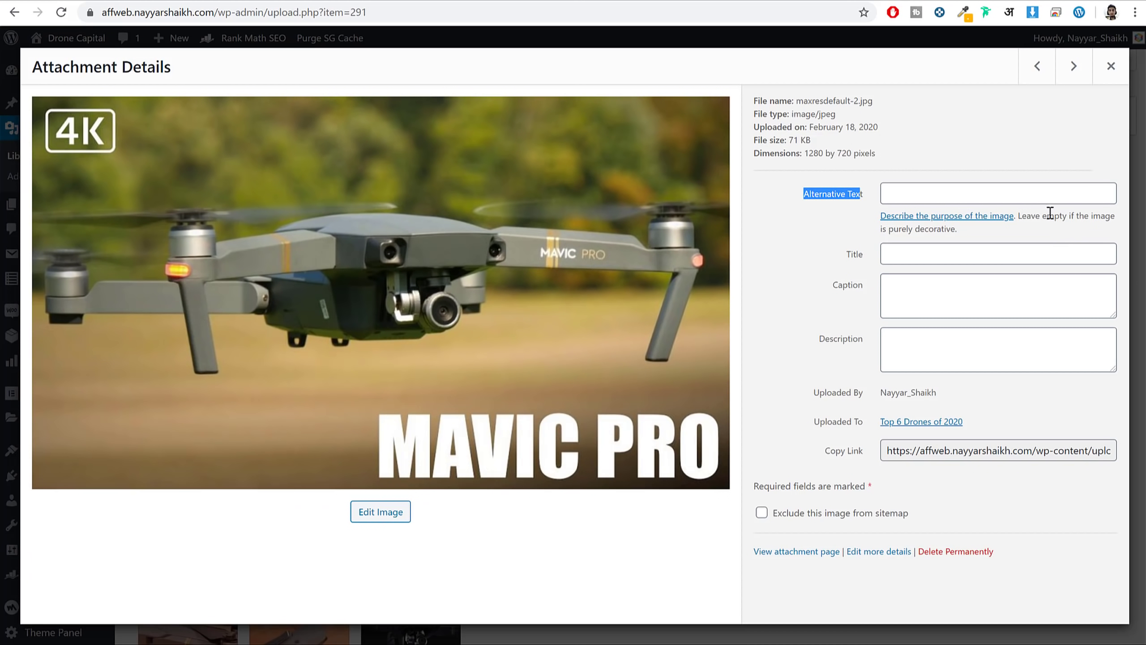
Enter 'DJI Mavic Pro Drone' as the featured image's alternative text.
click(983, 186)
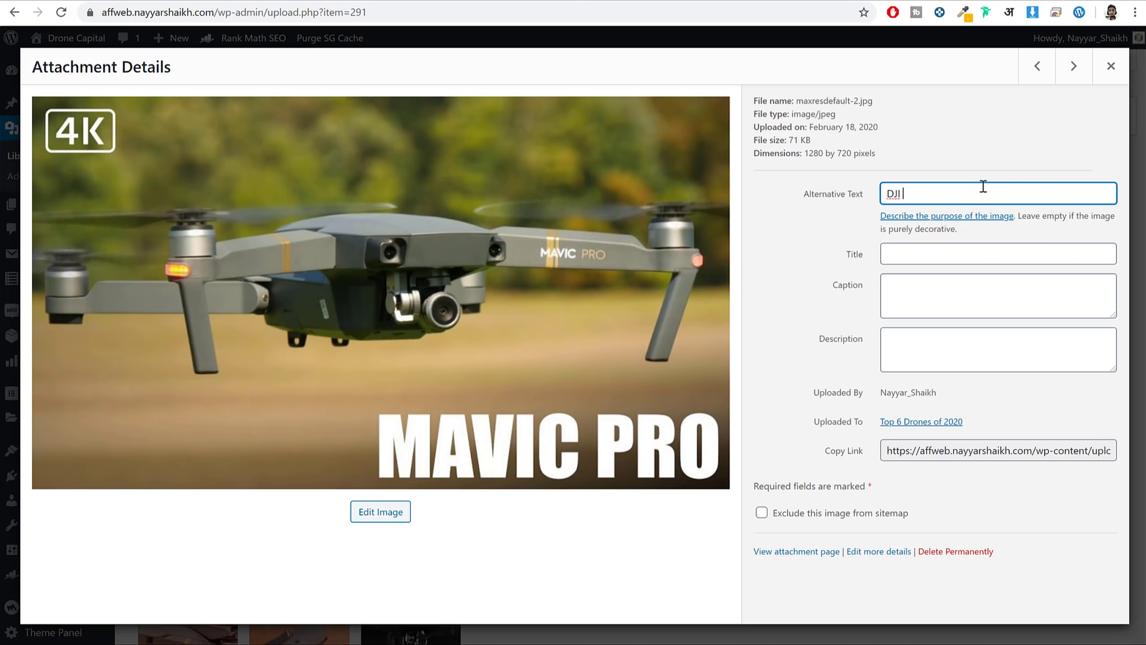
text(DJI MAvic)
key(BackSpace)
key(BackSpace)
key(BackSpace)
key(BackSpace)
text(ic)
drag(1009, 190, 877, 199)
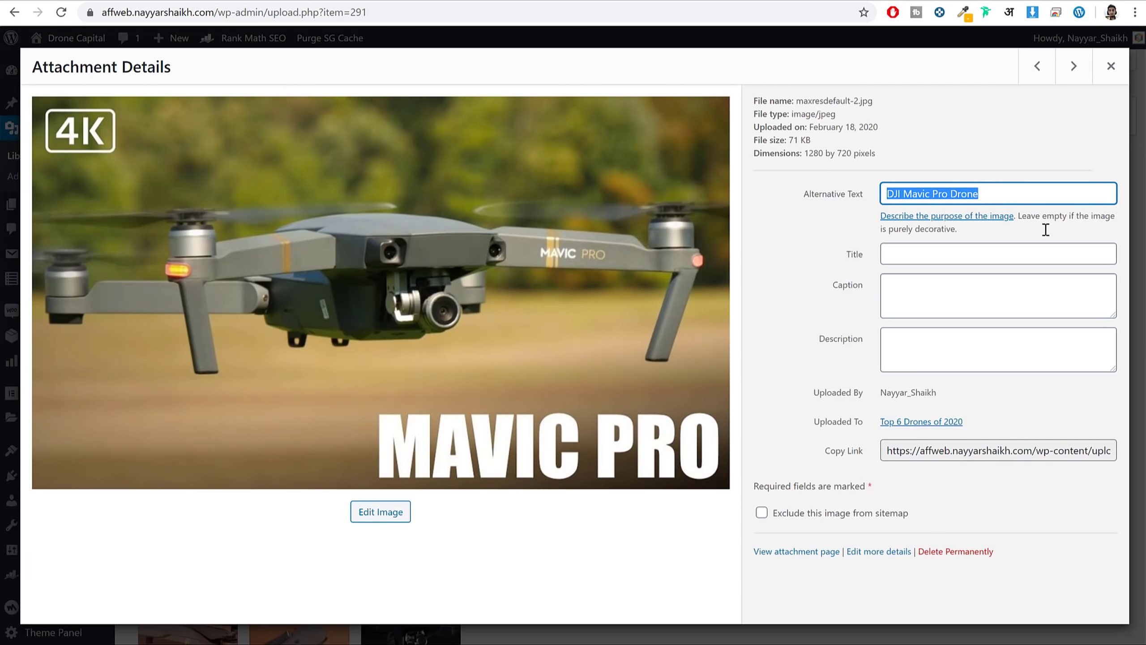
Copy the alt text into the image's Title field.
click(929, 258)
triple_click(998, 194)
key(ctrl+c)
click(975, 251)
key(ctrl+v)
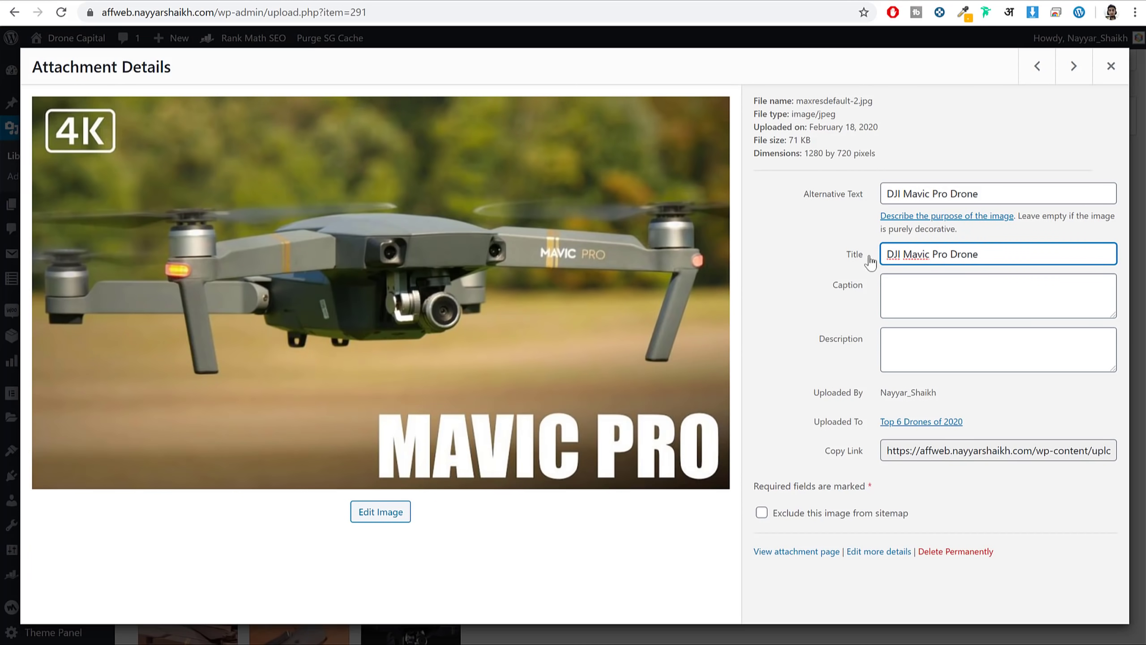
Paste 'DJI Mavic Pro Drone' as the image caption and let it save.
click(926, 312)
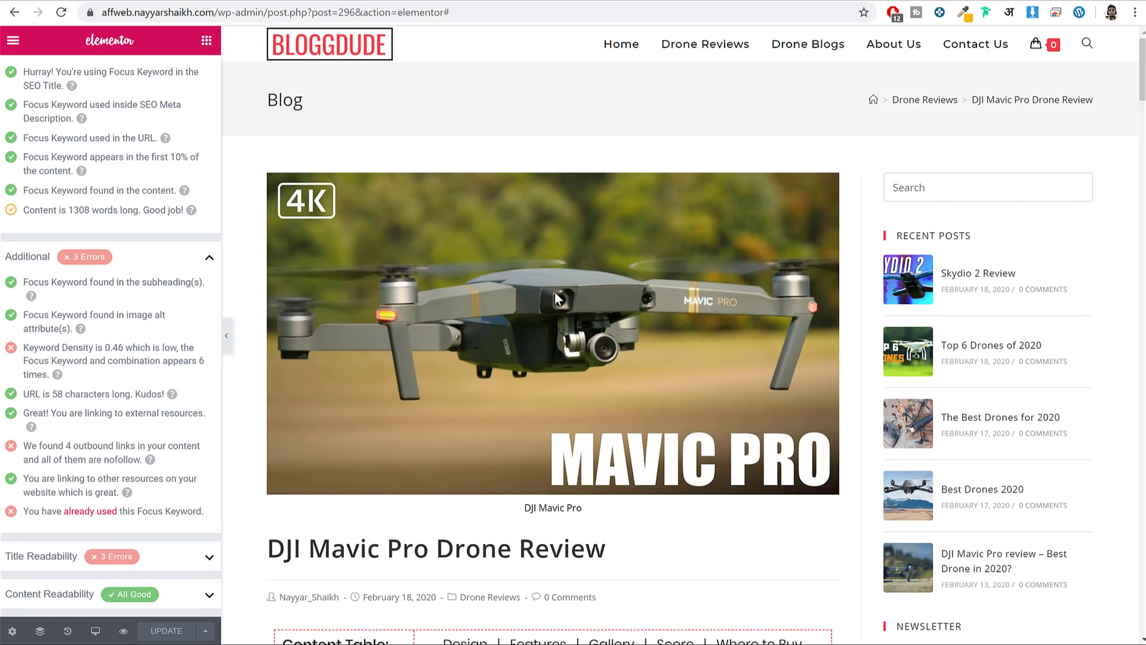
drag(502, 508, 590, 522)
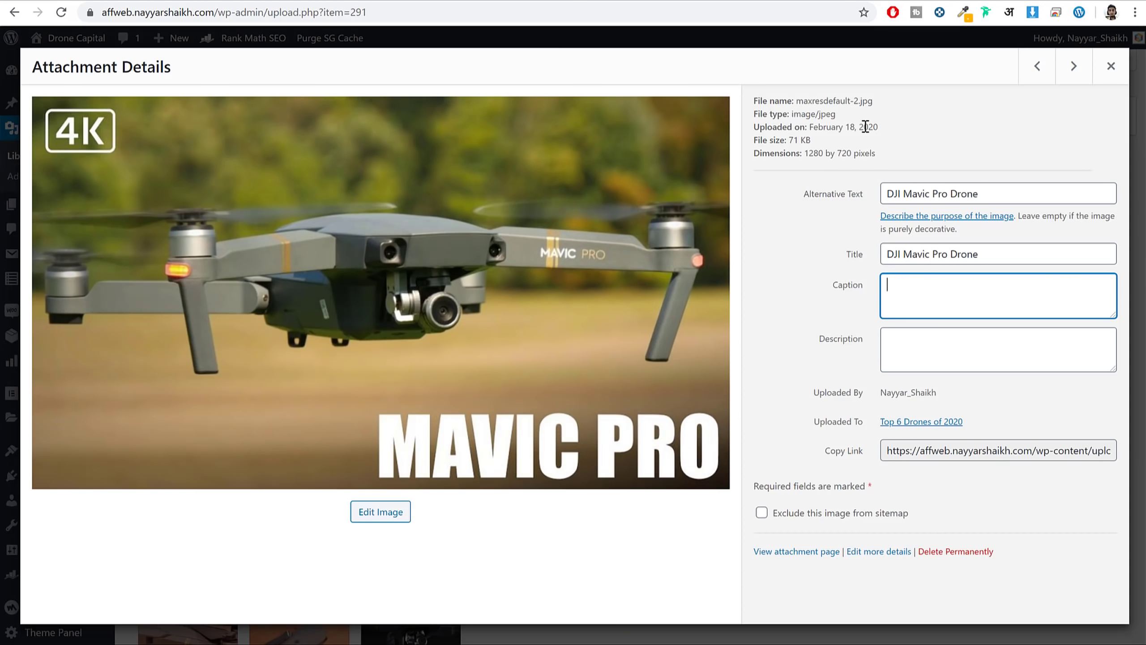
triple_click(981, 195)
click(971, 294)
key(ctrl+v)
click(812, 201)
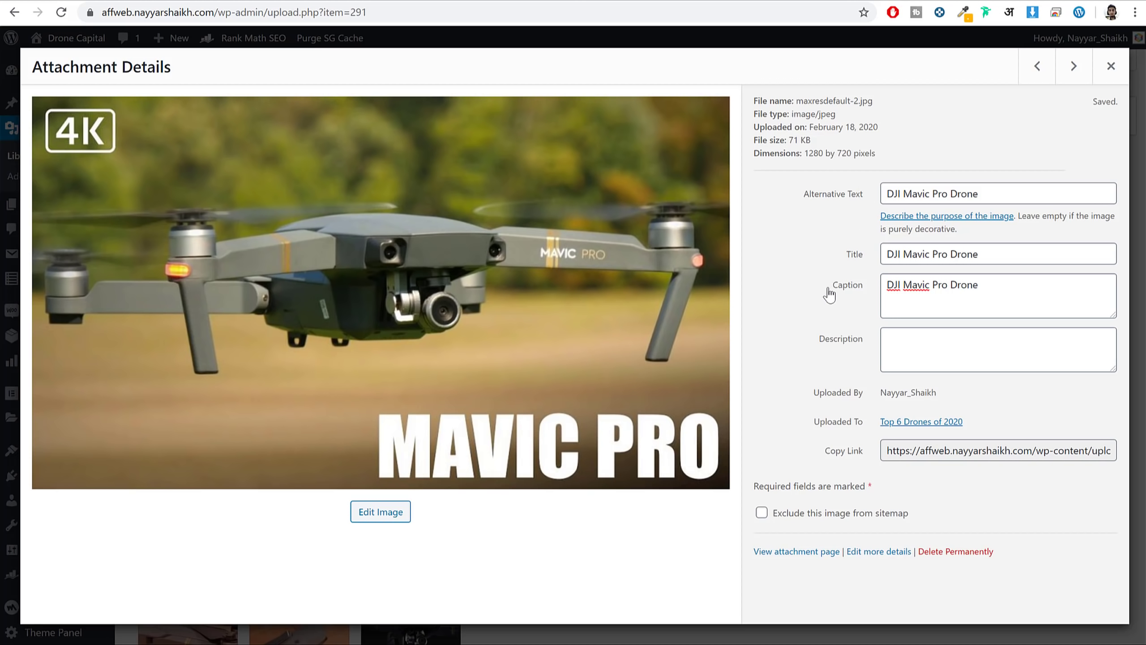
drag(825, 289, 869, 289)
click(865, 287)
Check the image's alt text and 'DJI Mavic Pro' caption in the post preview.
click(272, 4)
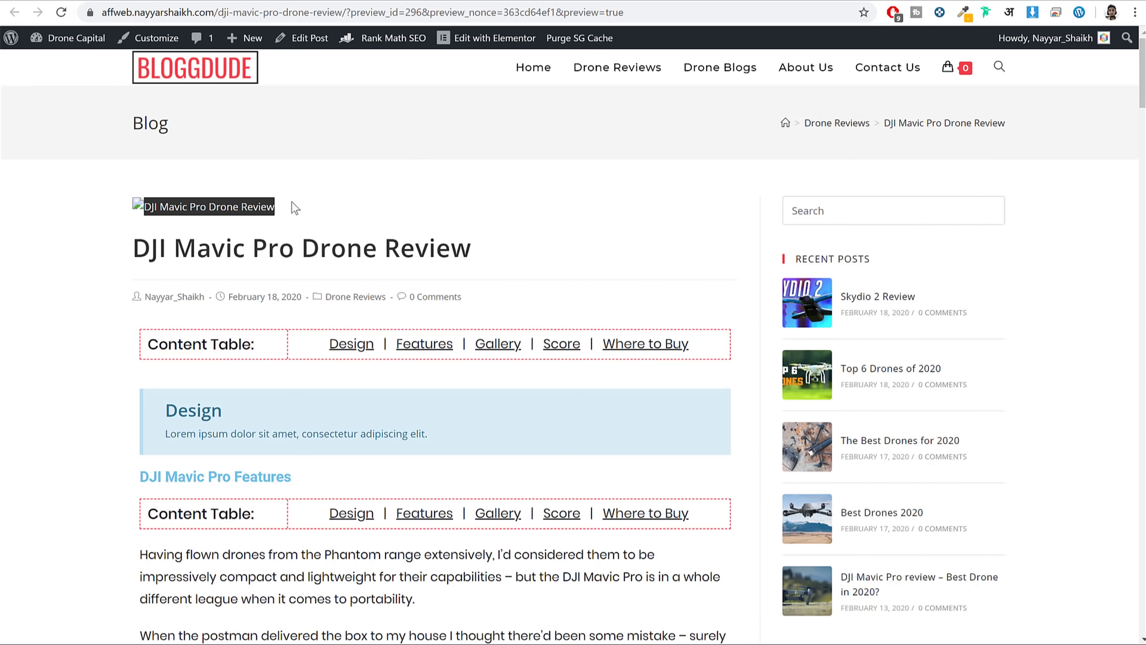
click(174, 212)
drag(288, 213, 150, 210)
click(102, 38)
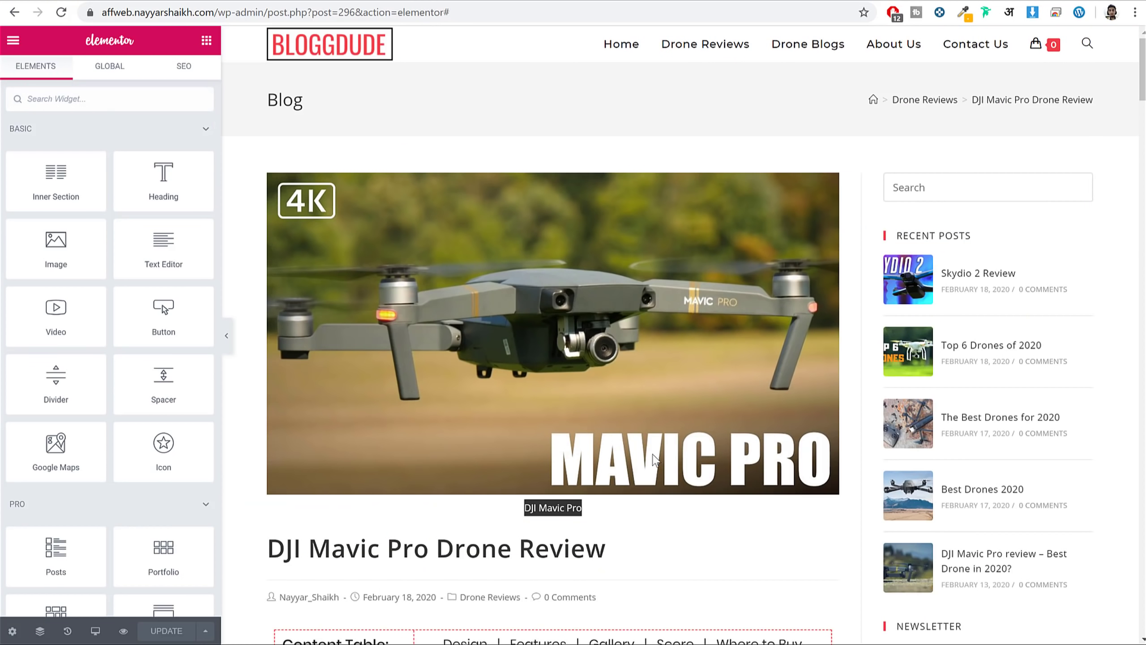
scroll(656, 460, down, 6)
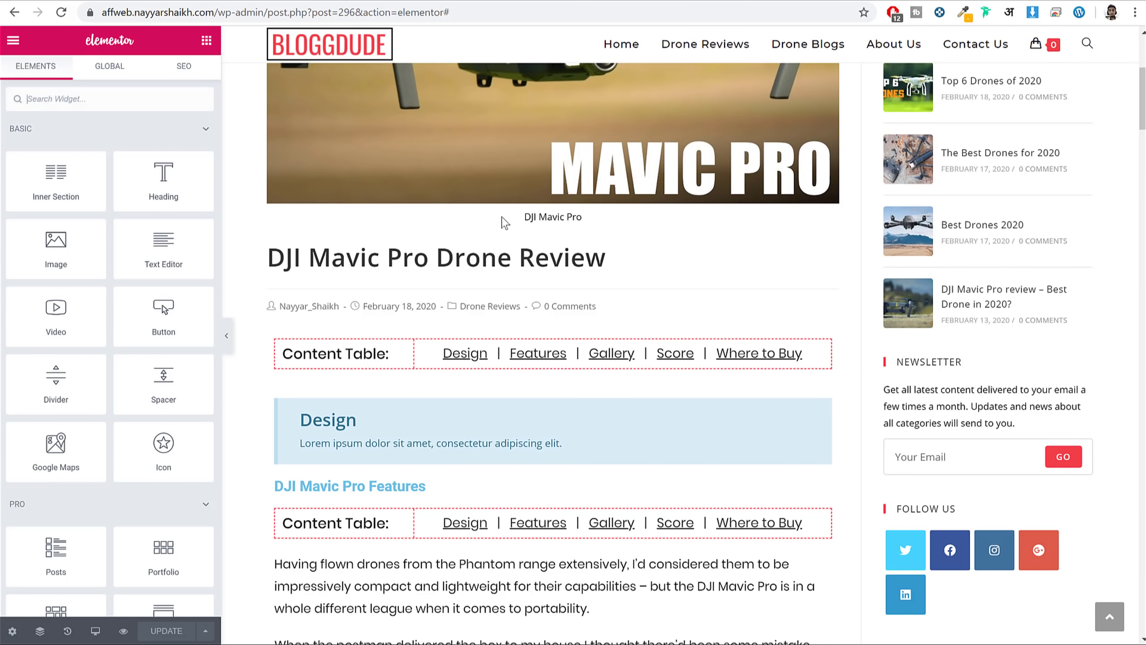
drag(502, 218, 587, 224)
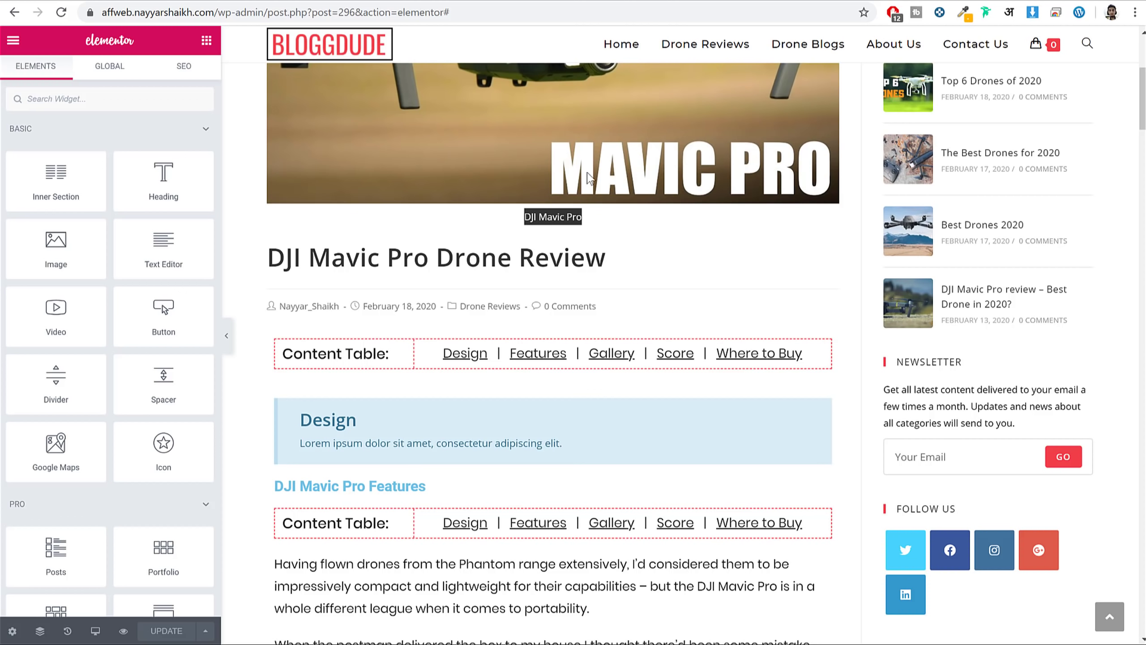
click(606, 230)
scroll(675, 335, up, 5)
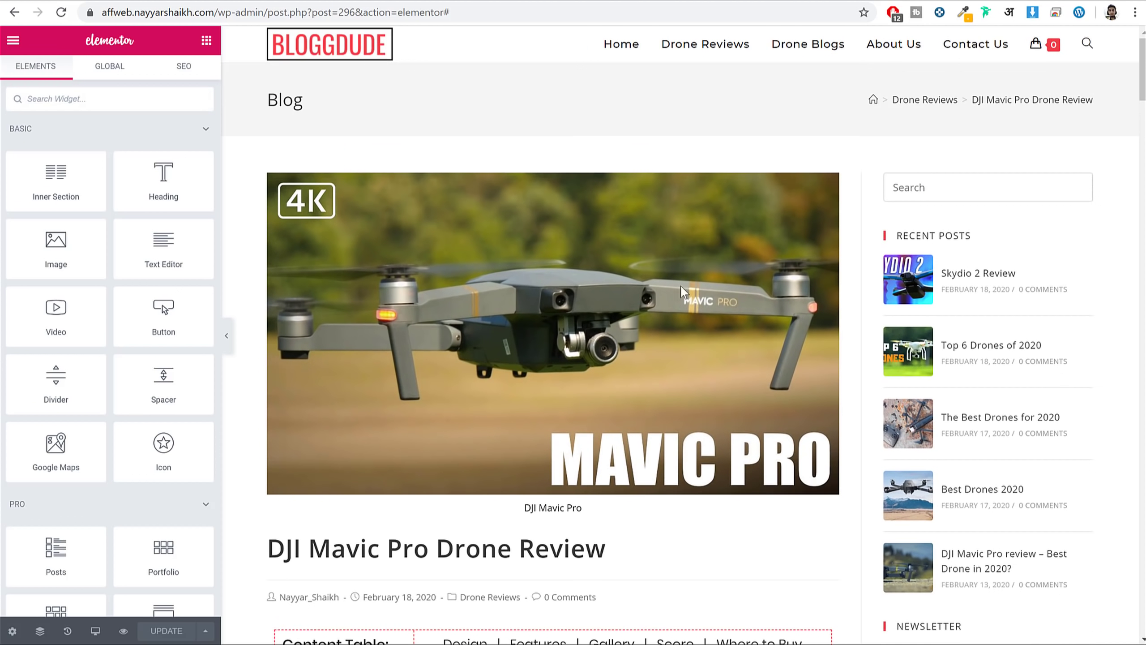
scroll(719, 401, down, 3)
drag(519, 401, 547, 359)
double_click(552, 362)
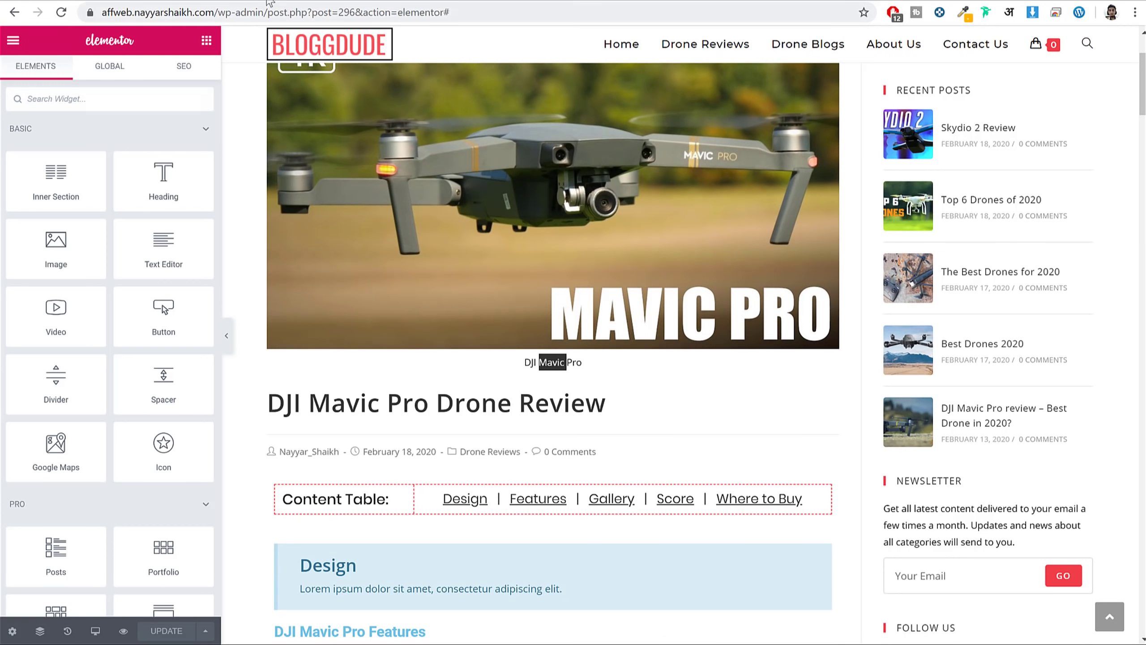
Paste 'DJI Mavic Pro Drone' into the image Description and close Attachment Details.
click(396, 1)
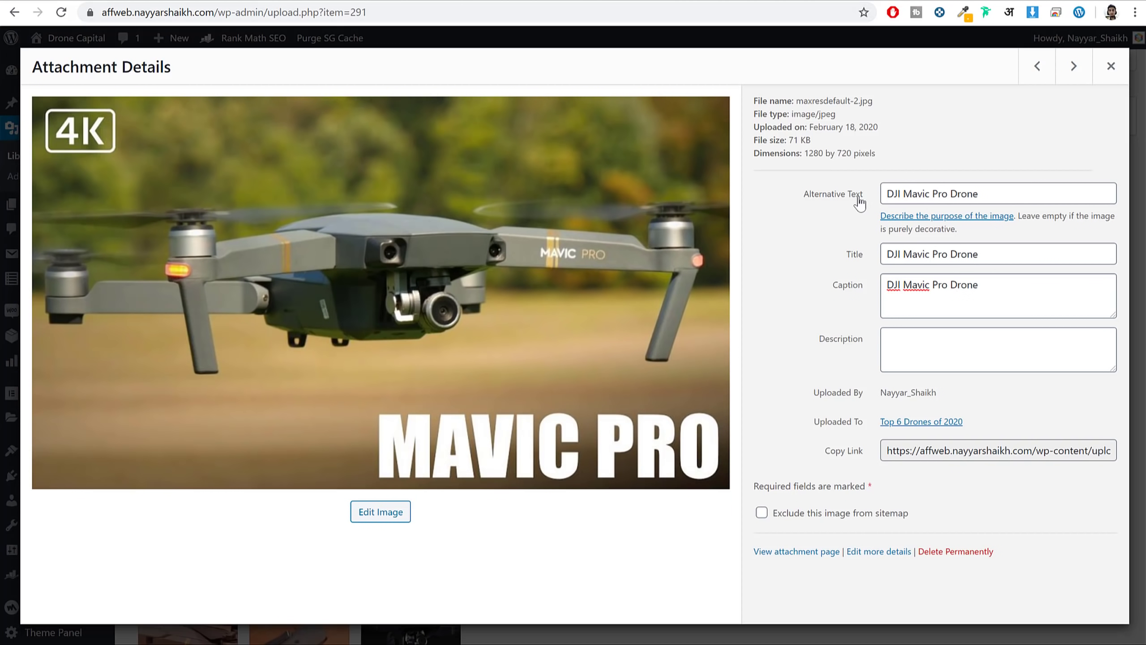
click(868, 292)
key(ctrl+c)
click(898, 334)
key(ctrl+v)
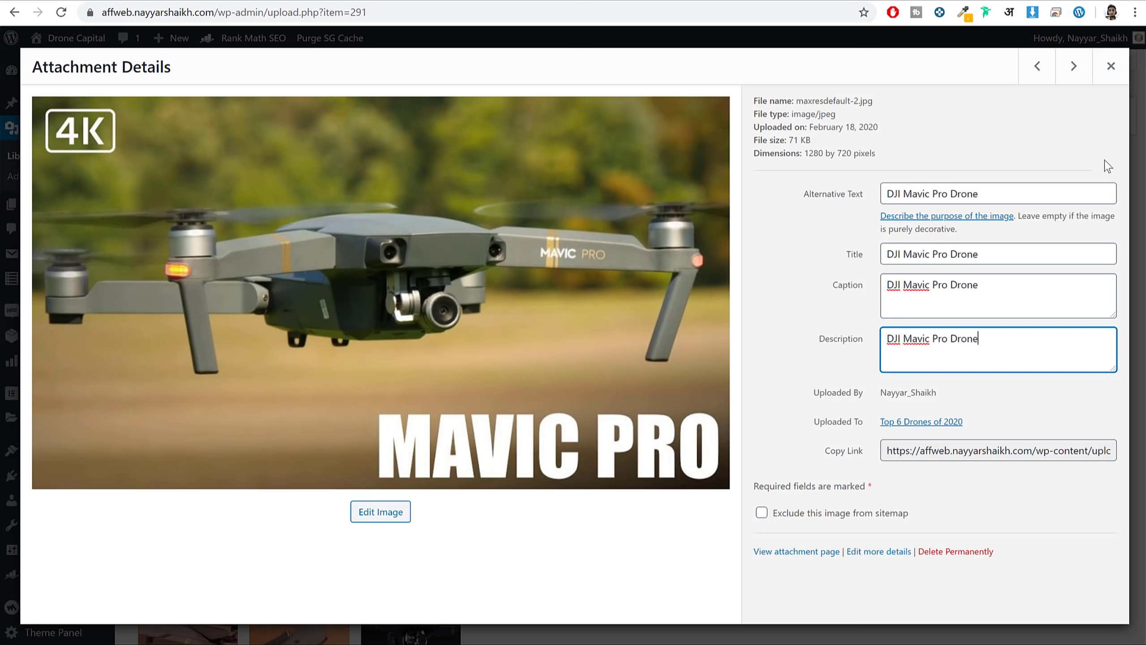
click(1111, 66)
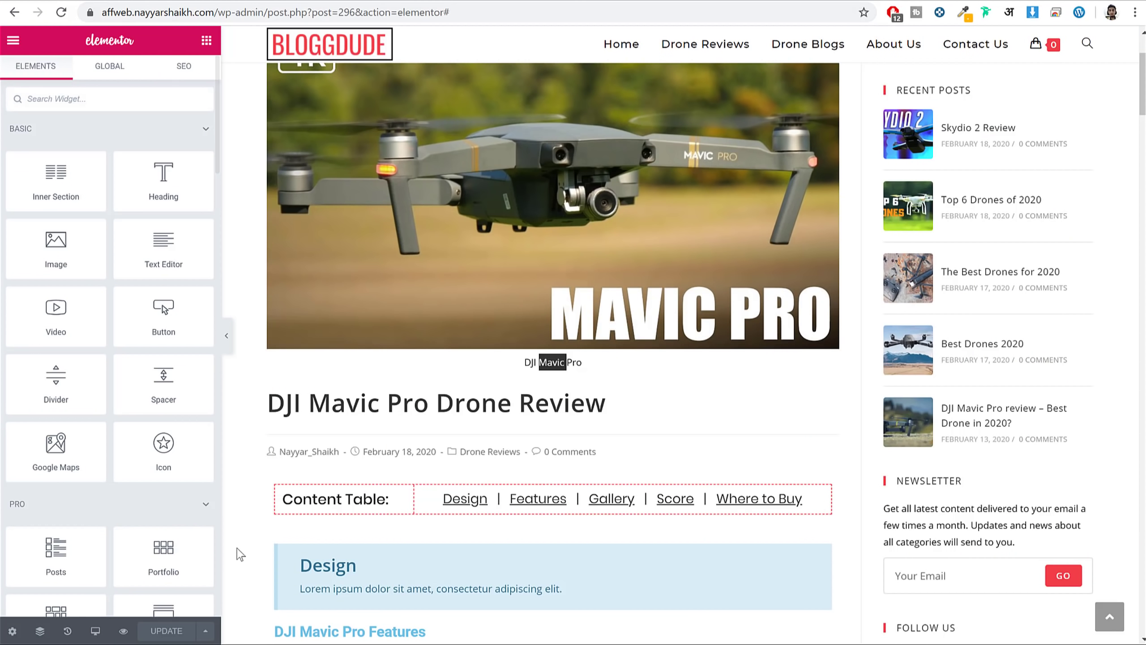
scroll(518, 429, down, 20)
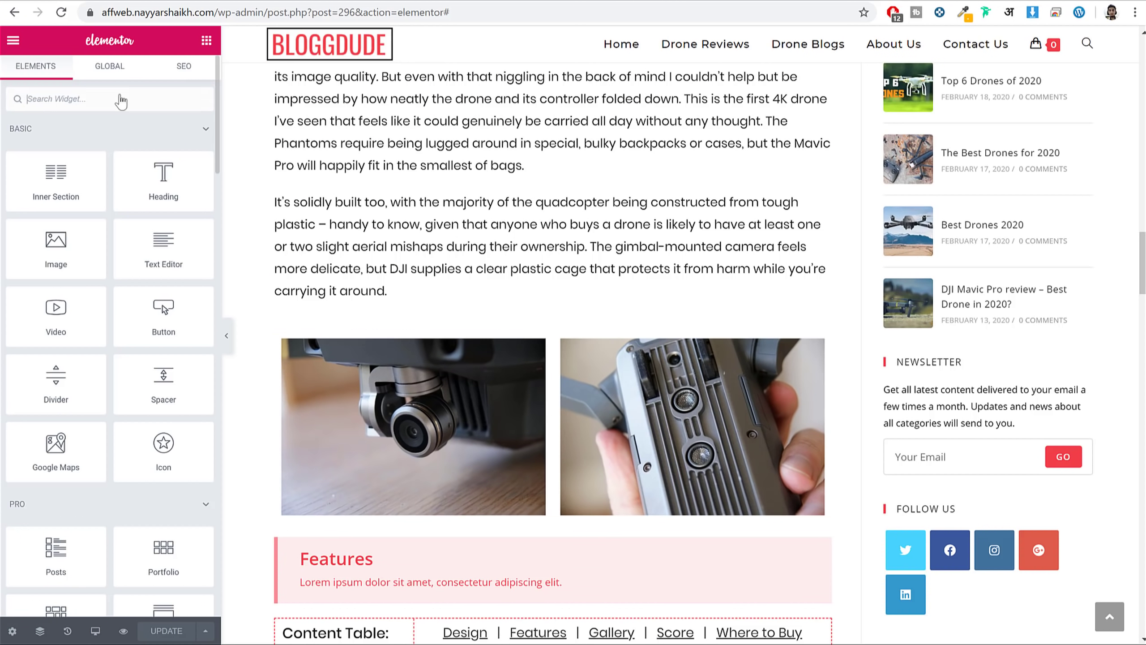
Review Rank Math's Additional checks for image alt attributes and Keyword Density.
click(171, 68)
scroll(180, 149, down, 2)
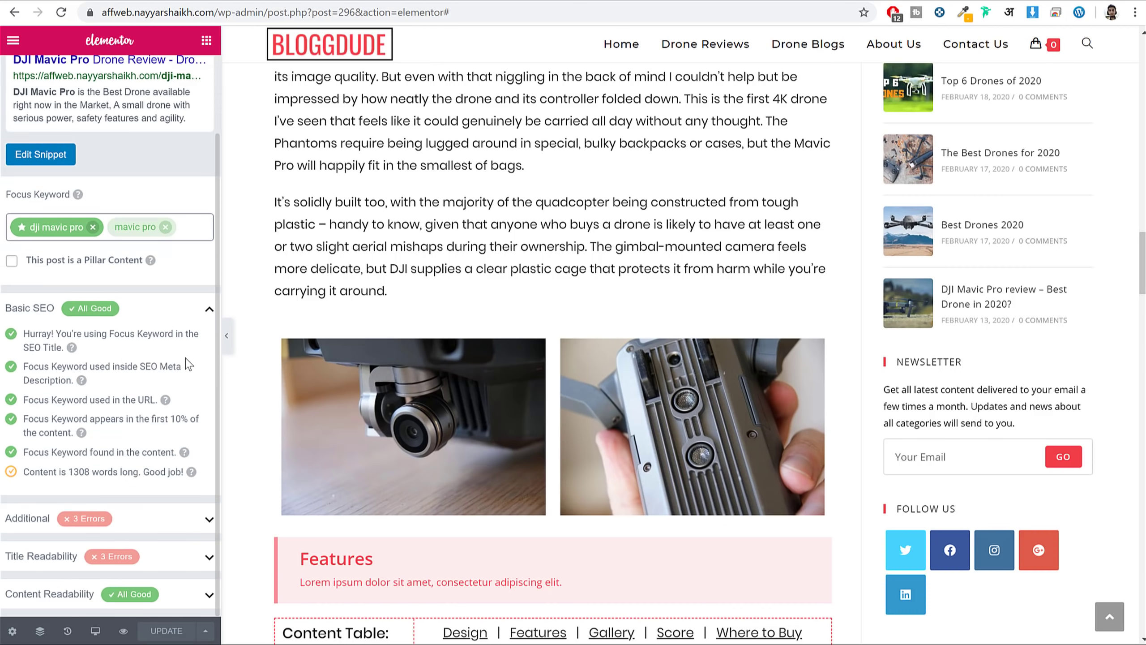
click(191, 520)
scroll(199, 505, down, 4)
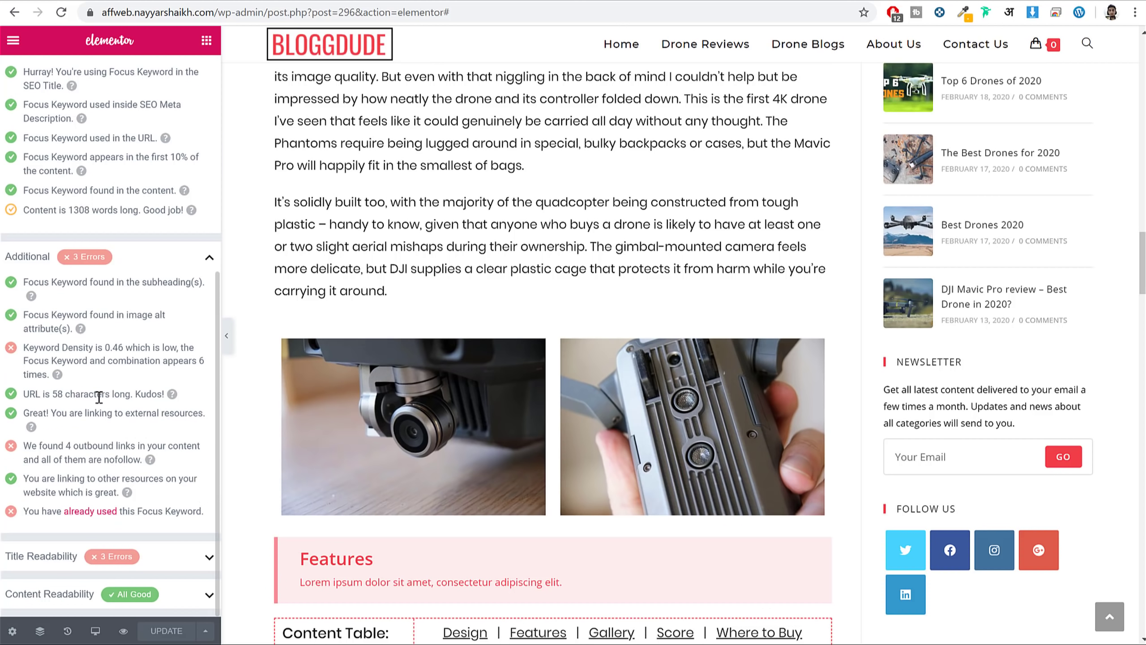
drag(25, 316, 148, 325)
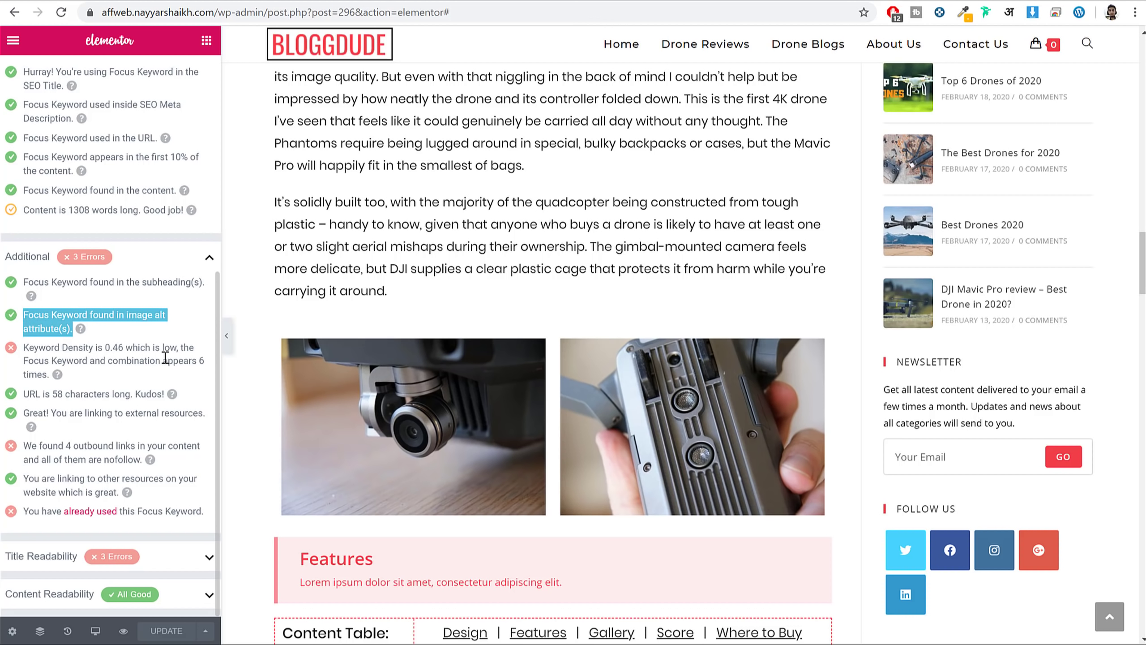
click(23, 355)
drag(24, 350, 197, 357)
click(196, 358)
drag(73, 361, 159, 365)
click(159, 365)
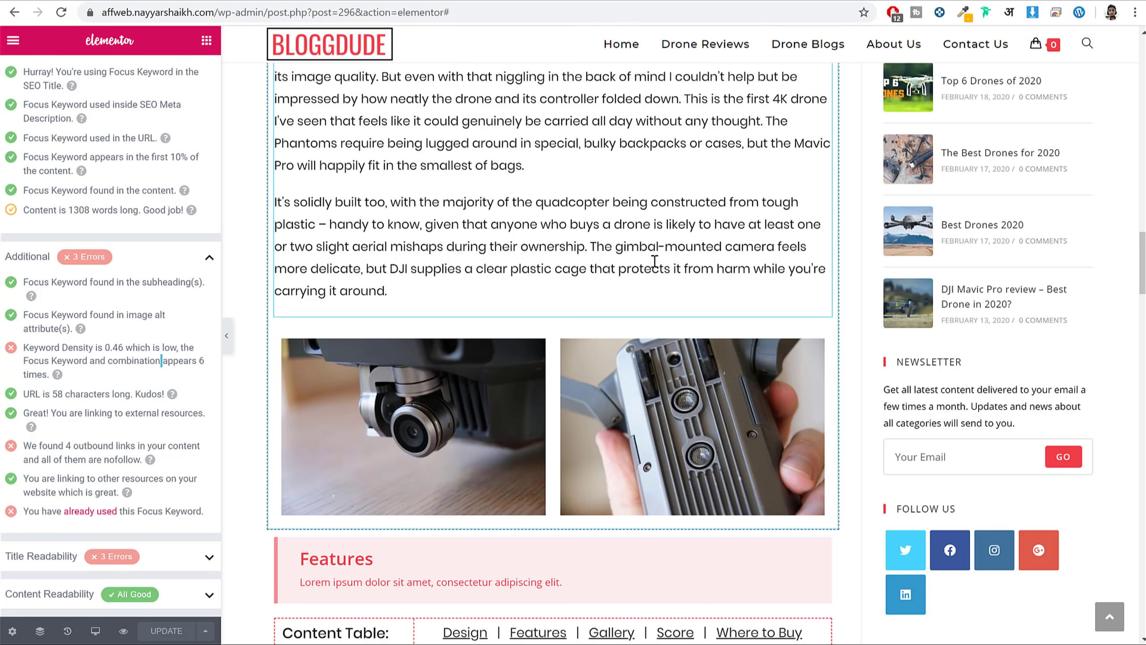
Duplicate the review text block with Ctrl+D to add keyword mentions.
scroll(691, 272, up, 2)
key(ctrl+d)
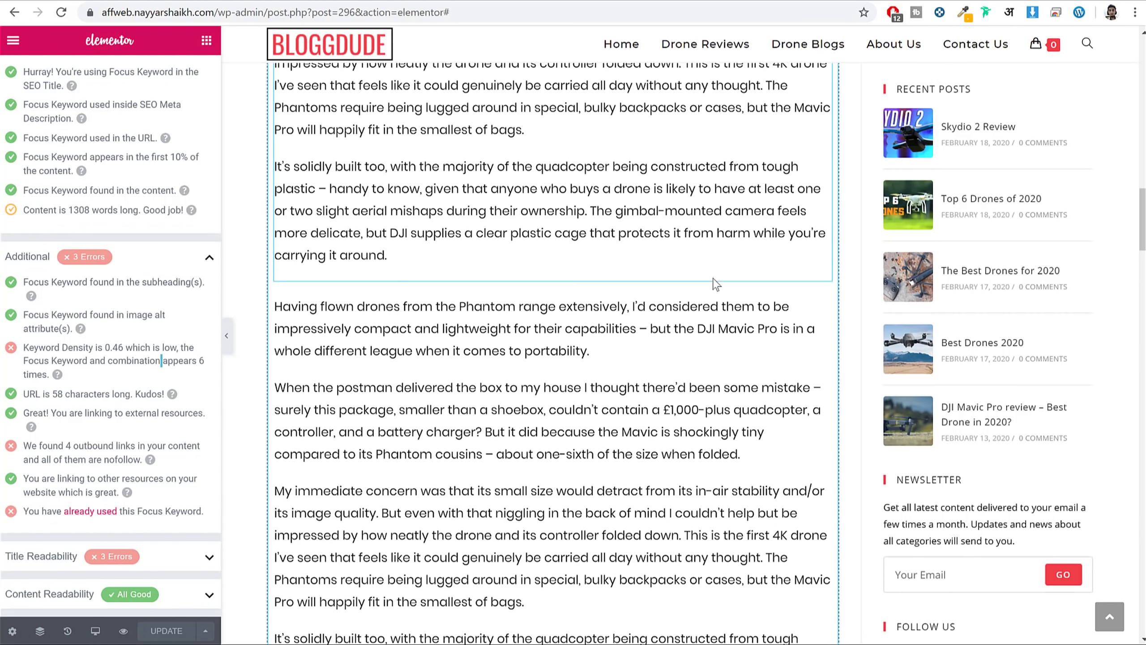
scroll(722, 284, up, 4)
scroll(733, 286, up, 5)
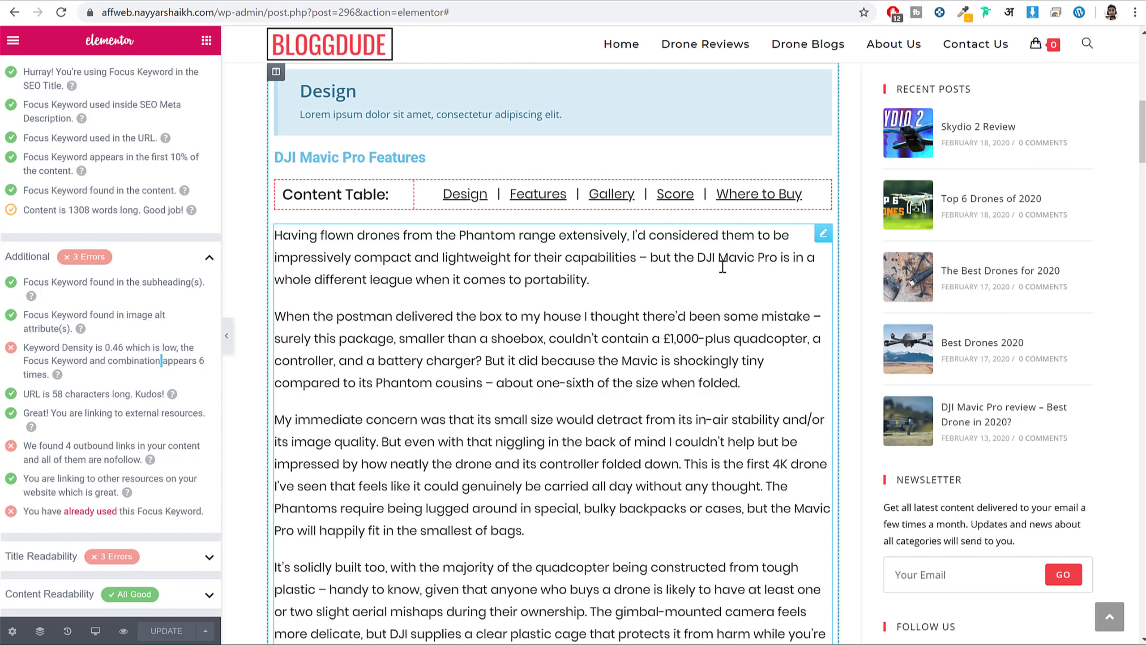
Replace 'Mavic' in the second paragraph with 'DJI Mavic Pro'.
drag(698, 257, 776, 253)
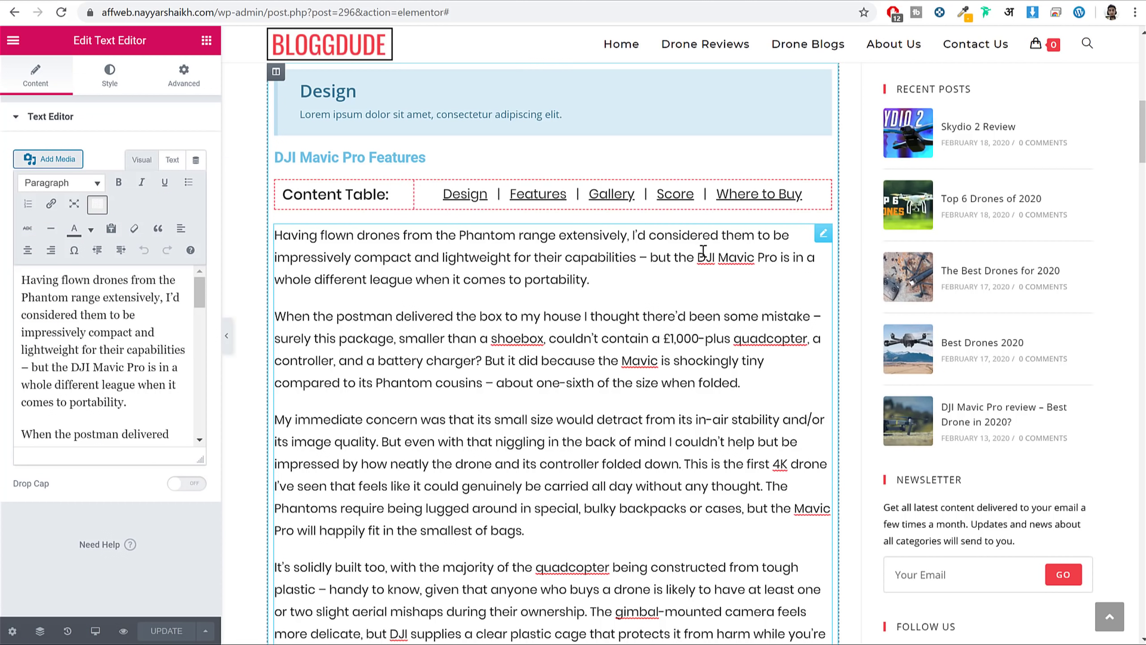
drag(698, 256, 778, 263)
scroll(126, 380, down, 5)
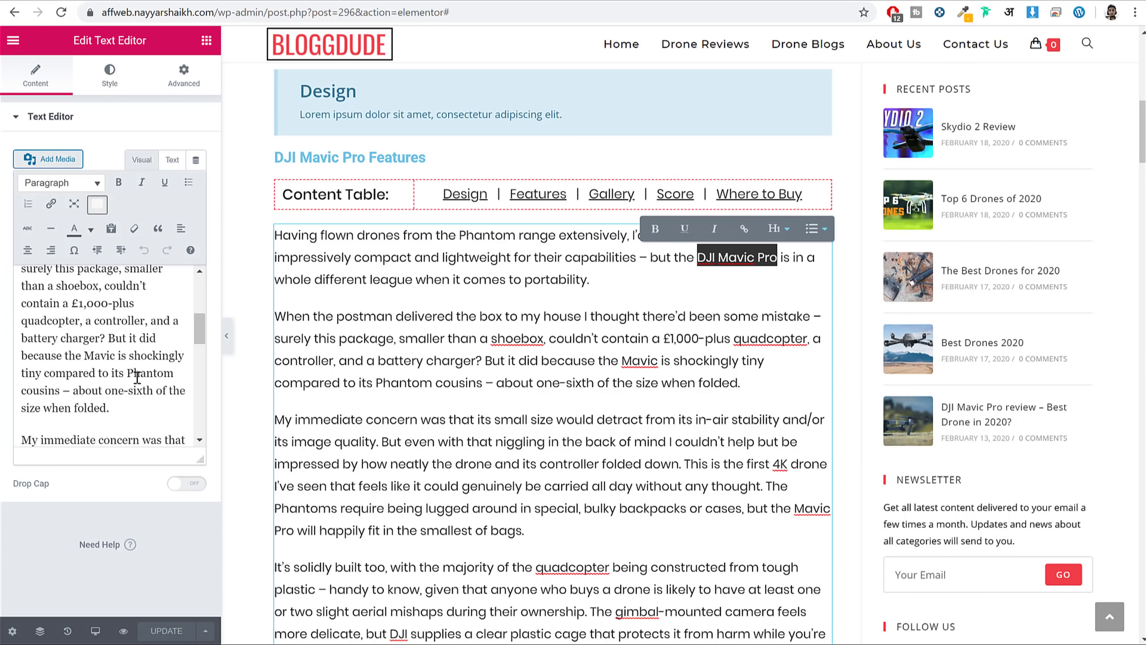
drag(202, 461, 210, 611)
scroll(133, 483, up, 3)
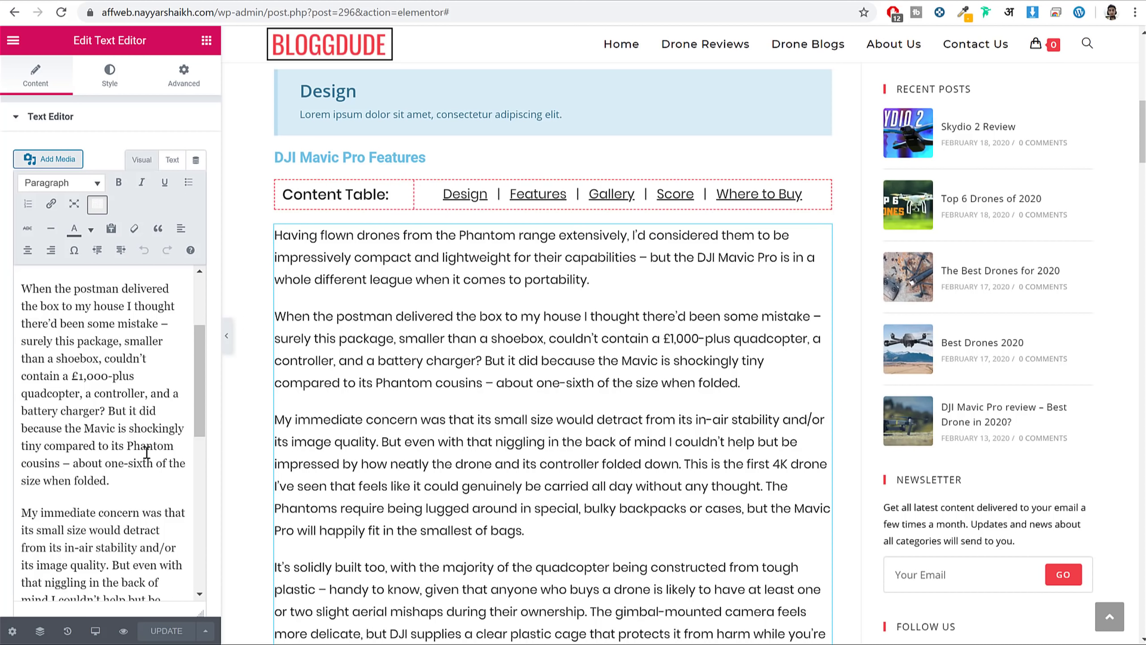
double_click(85, 431)
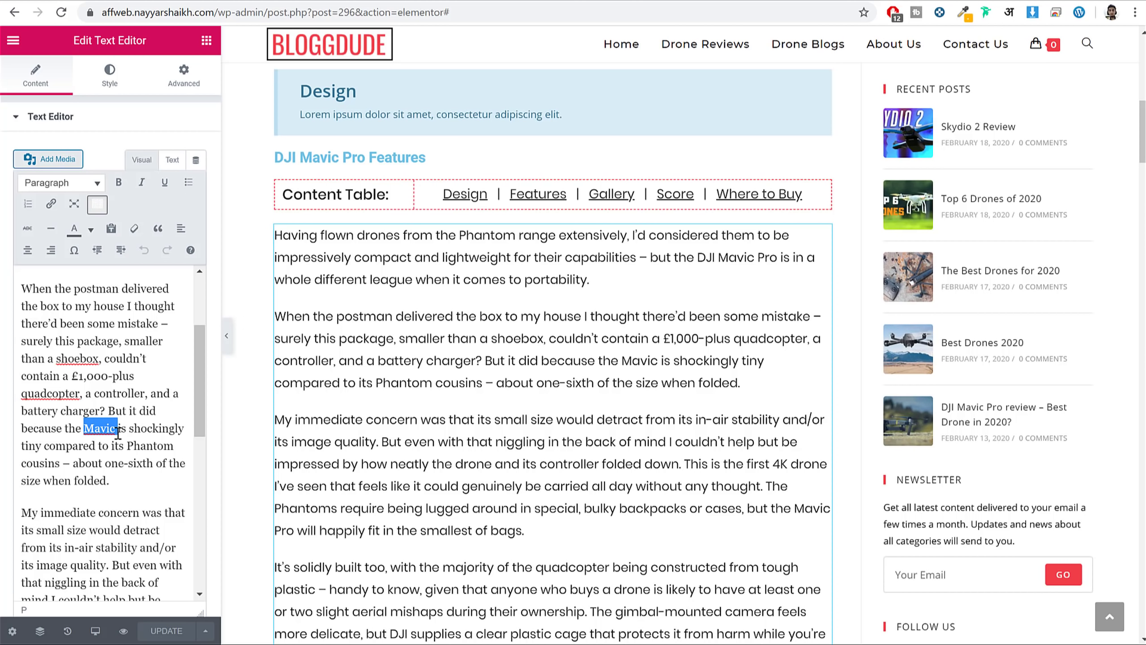
text(DJI Mavic Pro)
Replace 'This' in the third paragraph with 'DJI Mavic Pro' and update the post.
scroll(139, 453, down, 2)
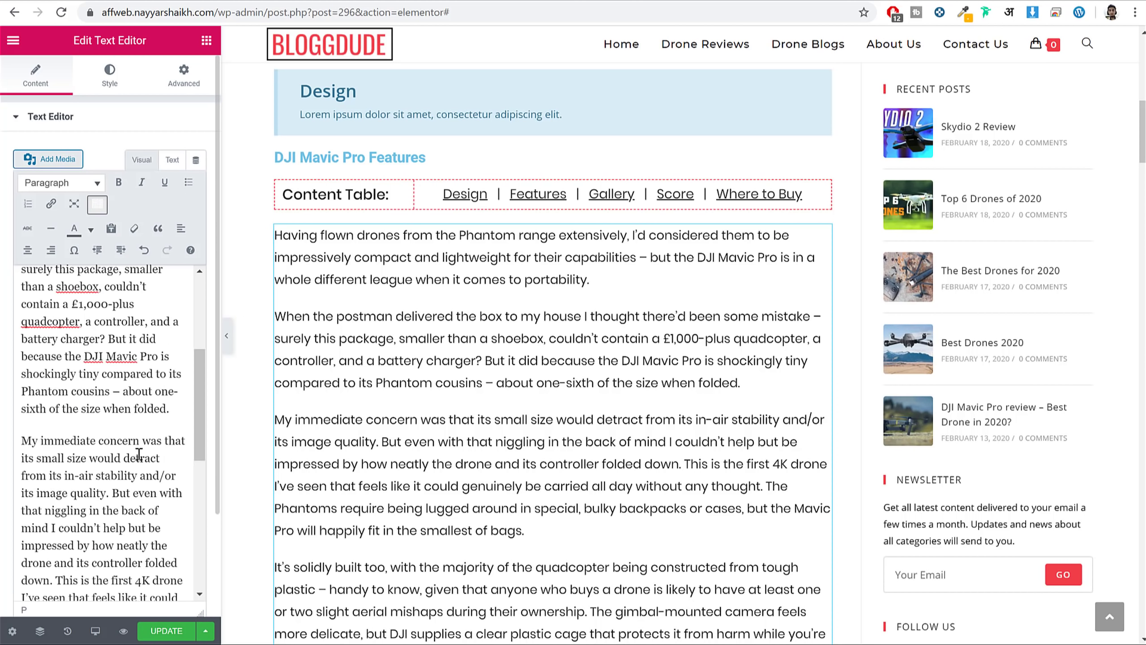
scroll(139, 453, down, 2)
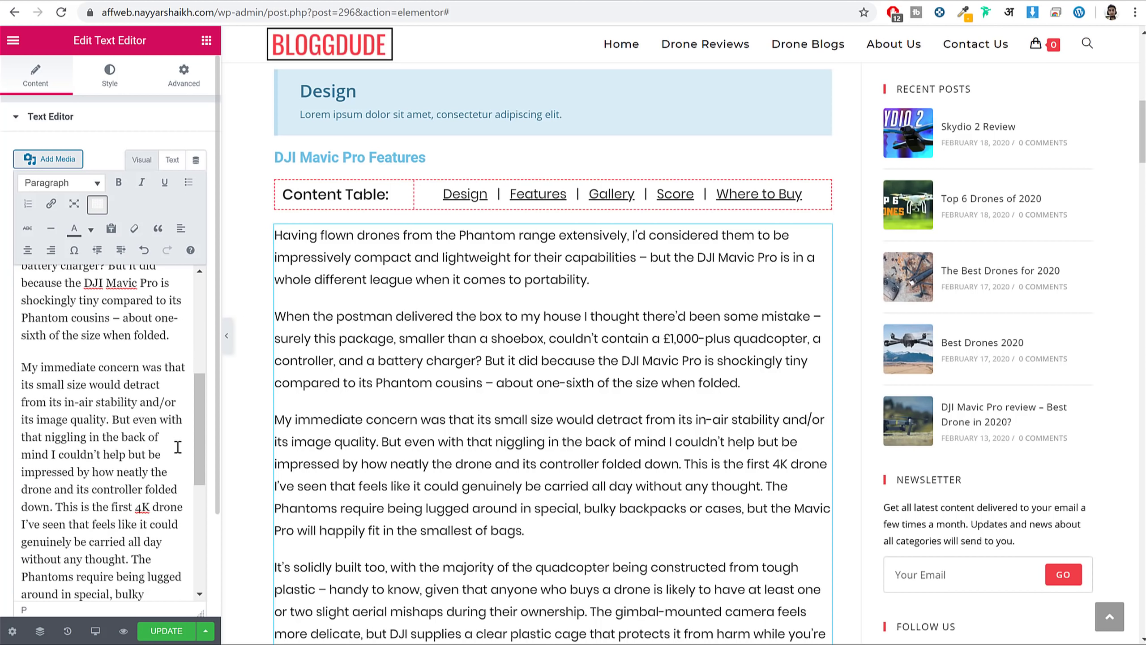
scroll(178, 447, down, 2)
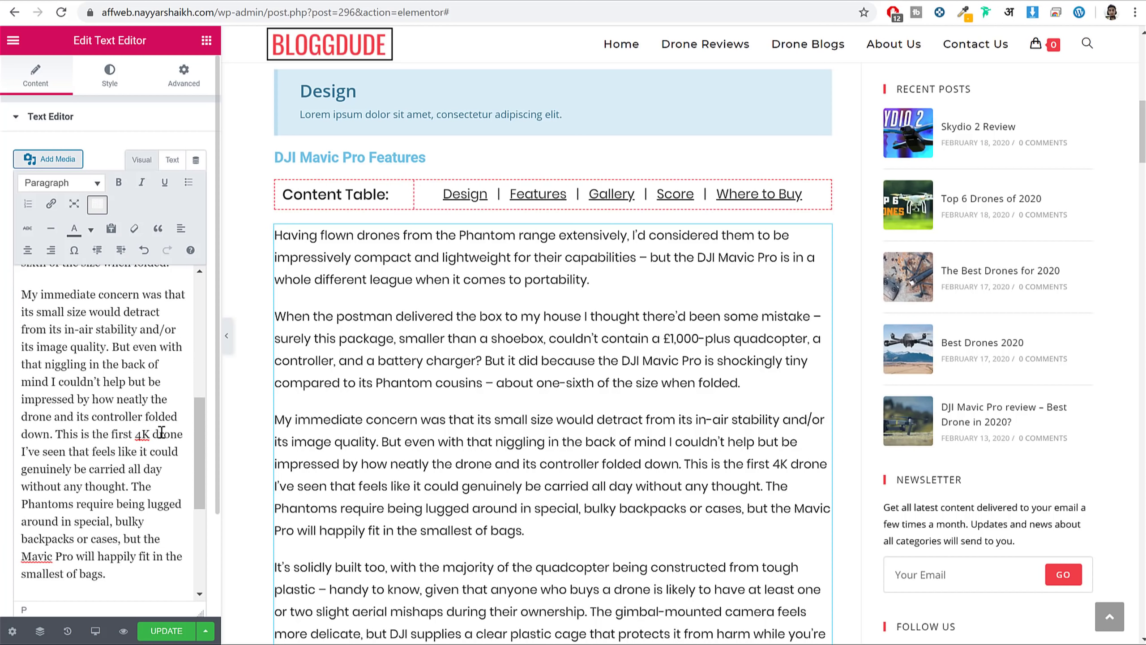
scroll(162, 431, down, 2)
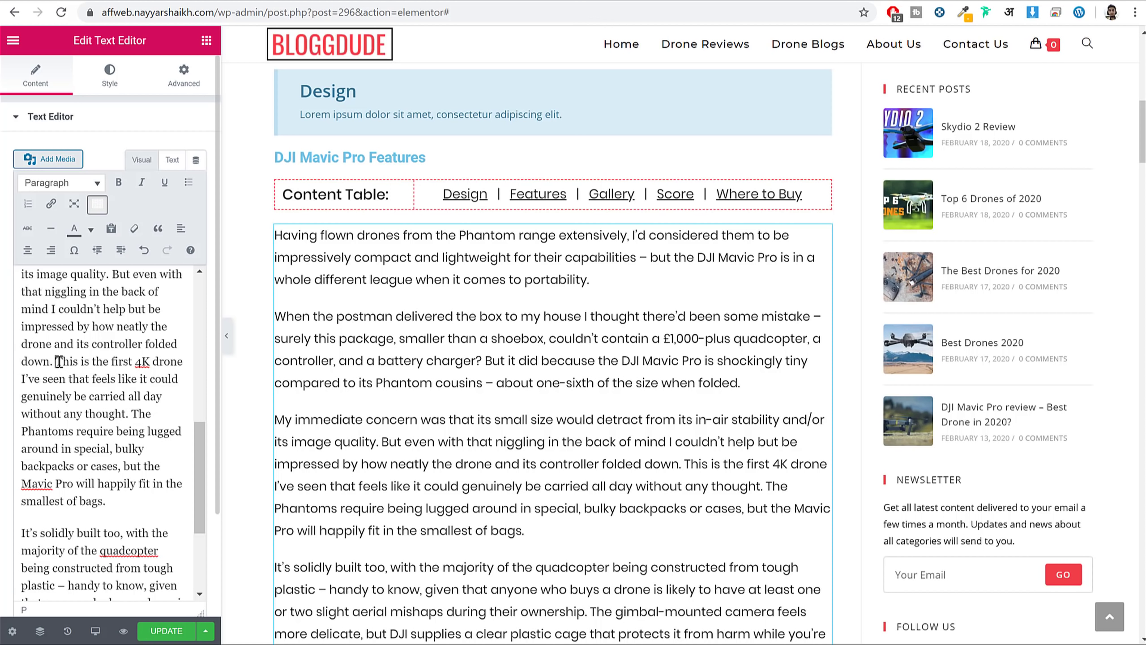
drag(59, 362, 79, 362)
text(DJI Mavic Pro)
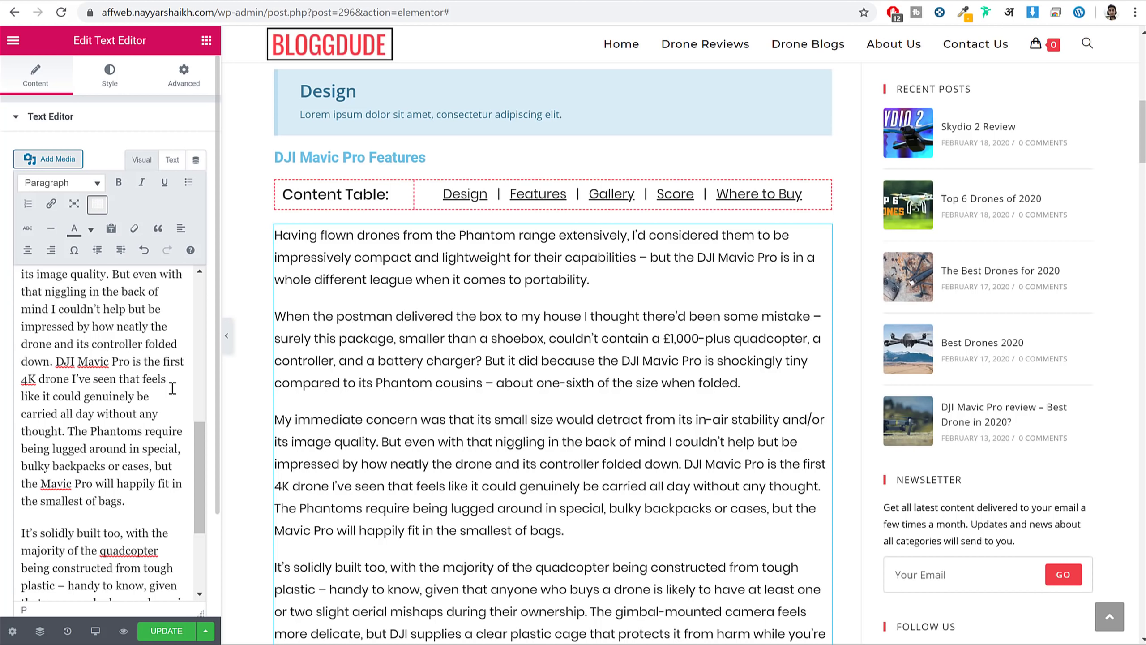
scroll(109, 379, down, 3)
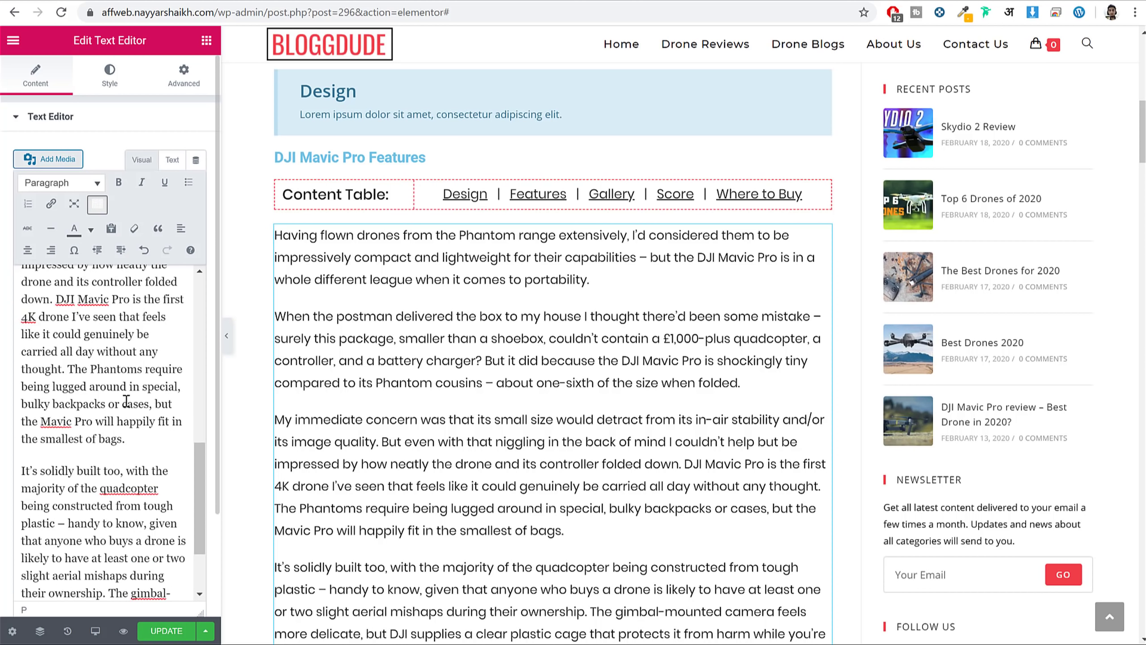
scroll(197, 442, down, 1)
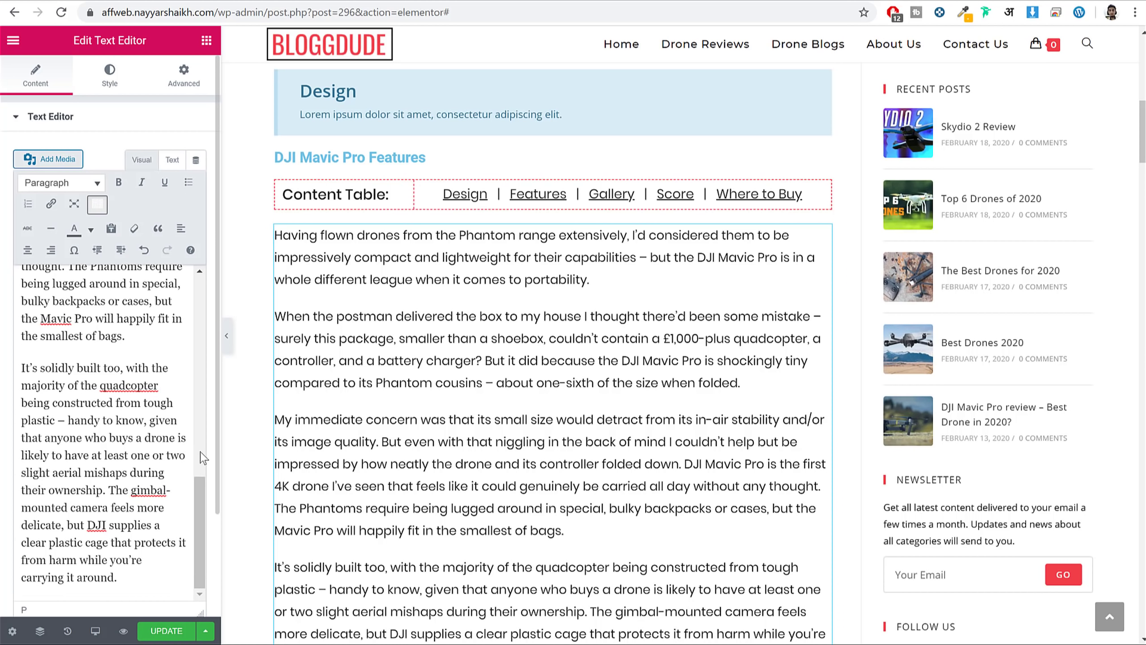
click(174, 631)
click(206, 41)
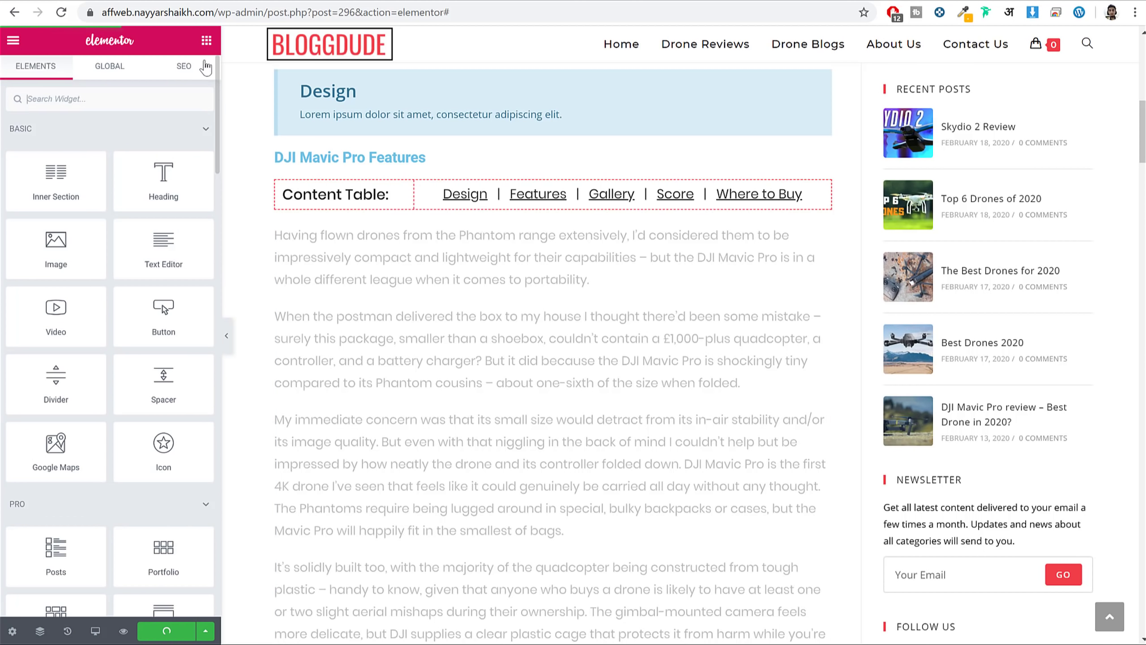
Check the keyword density result in Rank Math's Additional SEO checks.
click(192, 67)
scroll(149, 429, down, 2)
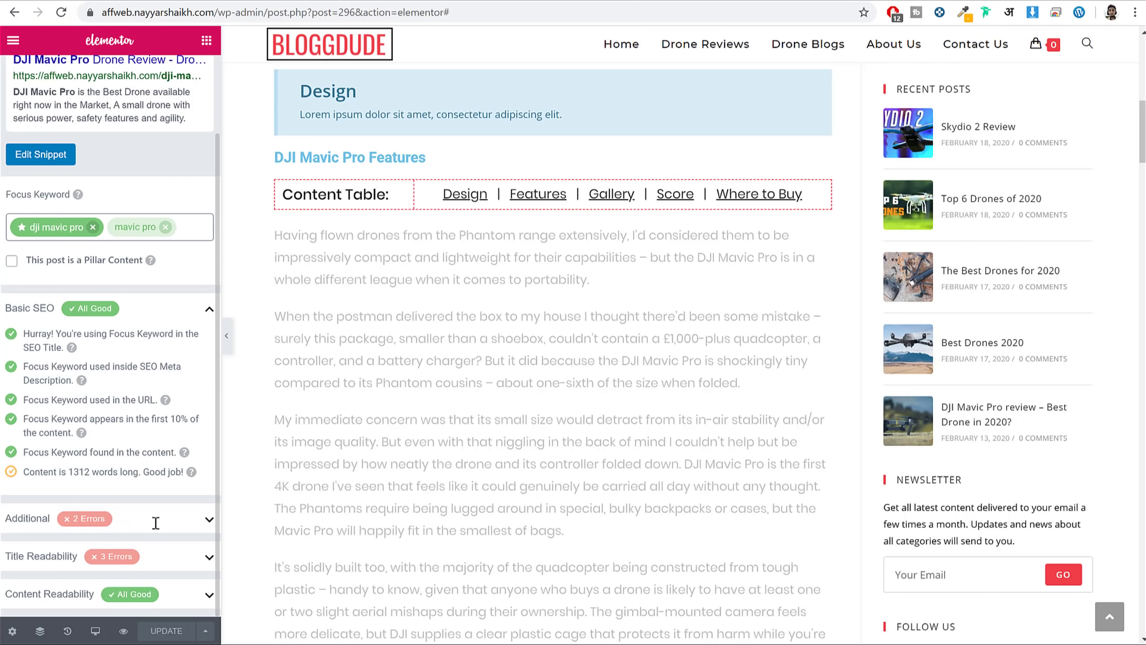
click(126, 520)
scroll(176, 478, down, 5)
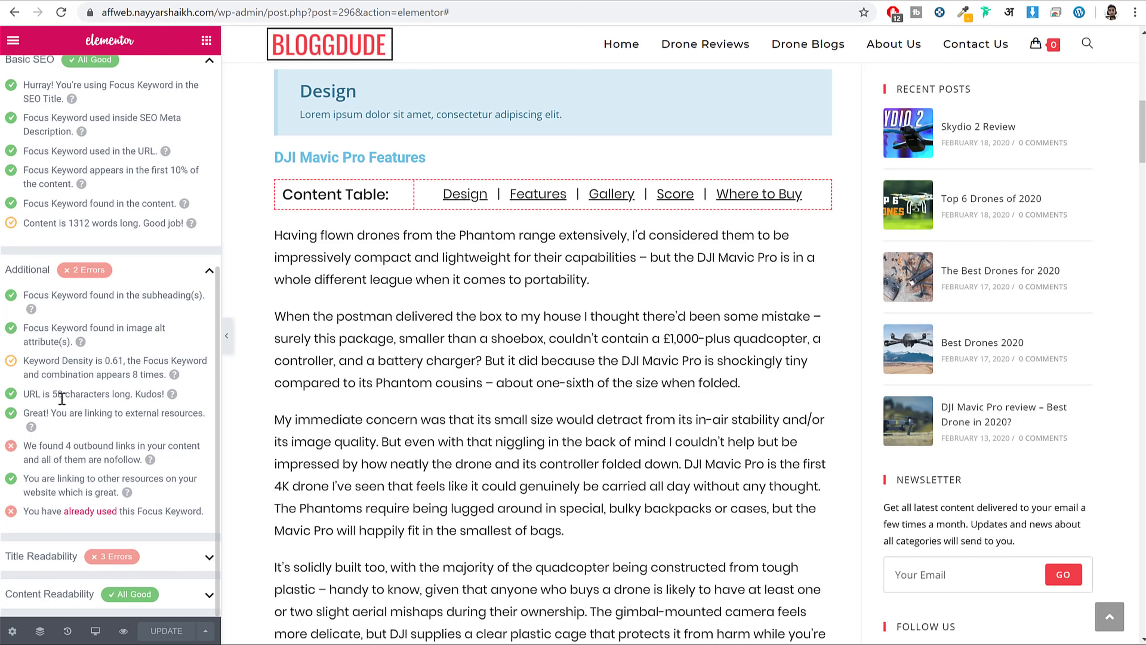
drag(22, 365, 143, 376)
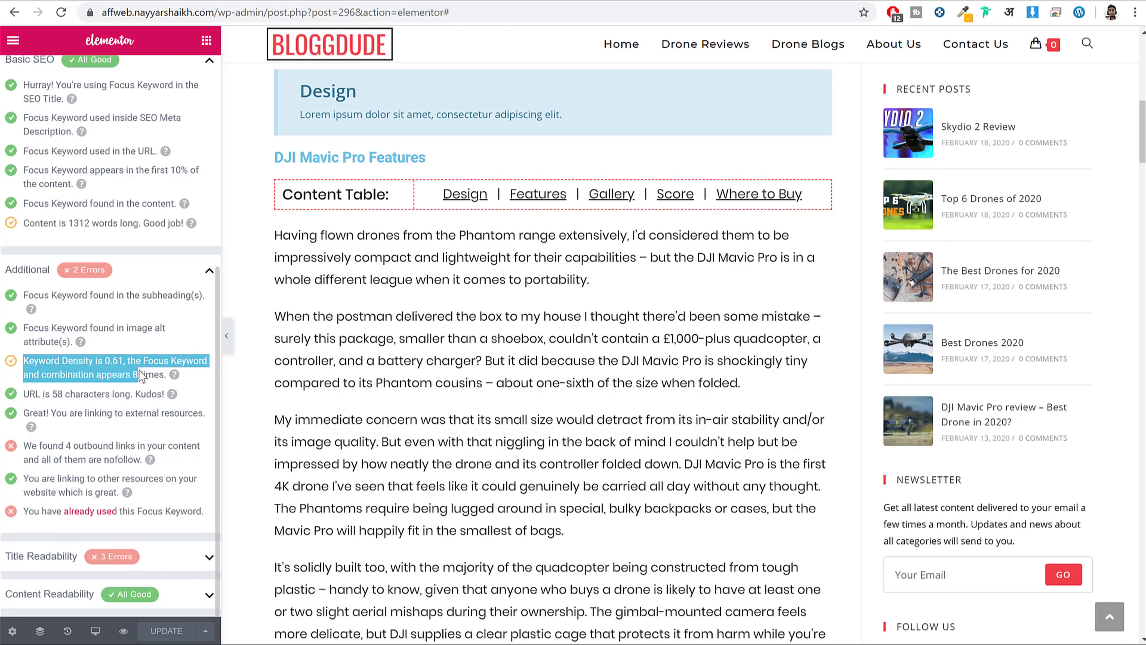
click(119, 363)
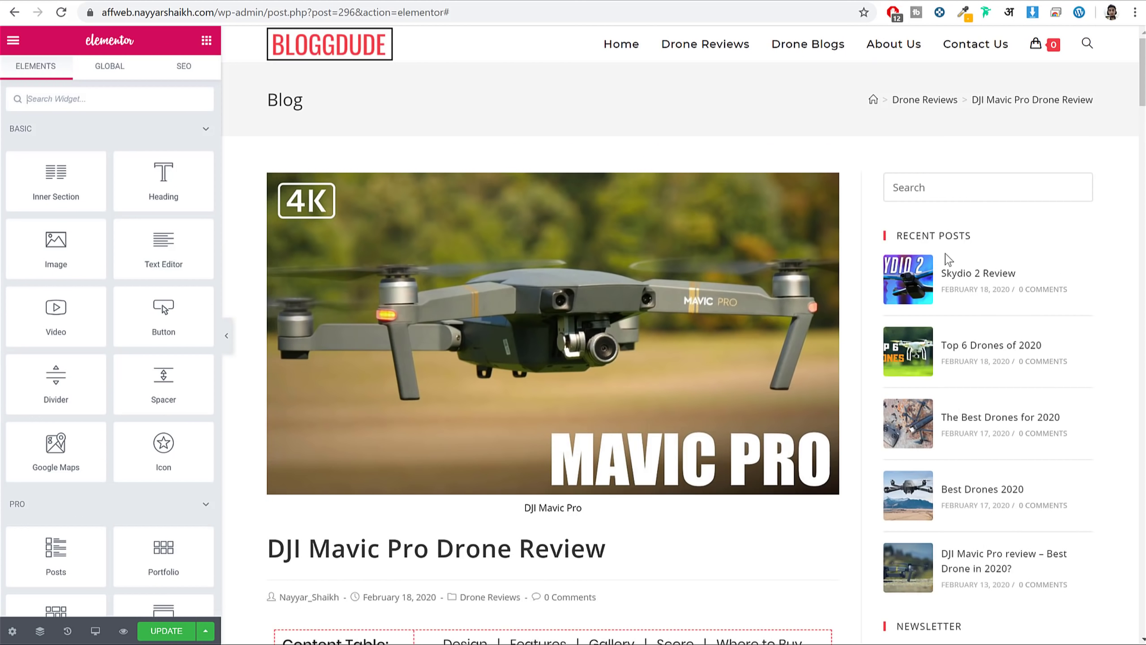
Recheck the updated 1.02 keyword density (11 occurrences) and the URL length result.
click(187, 73)
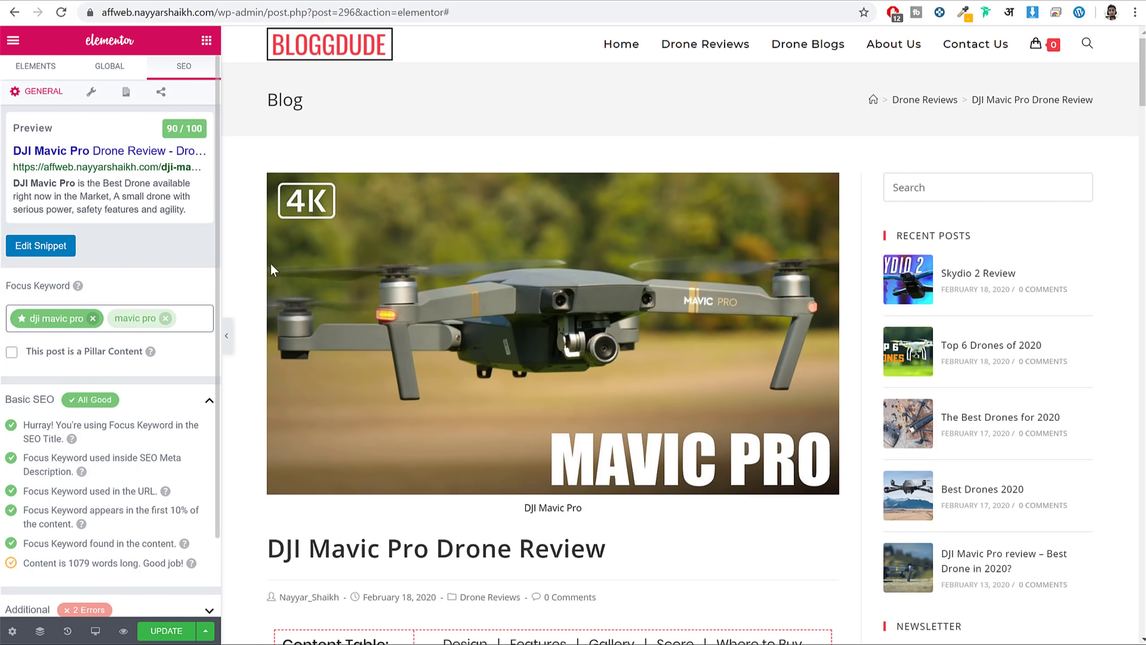
scroll(122, 312, down, 2)
click(175, 533)
scroll(167, 465, down, 5)
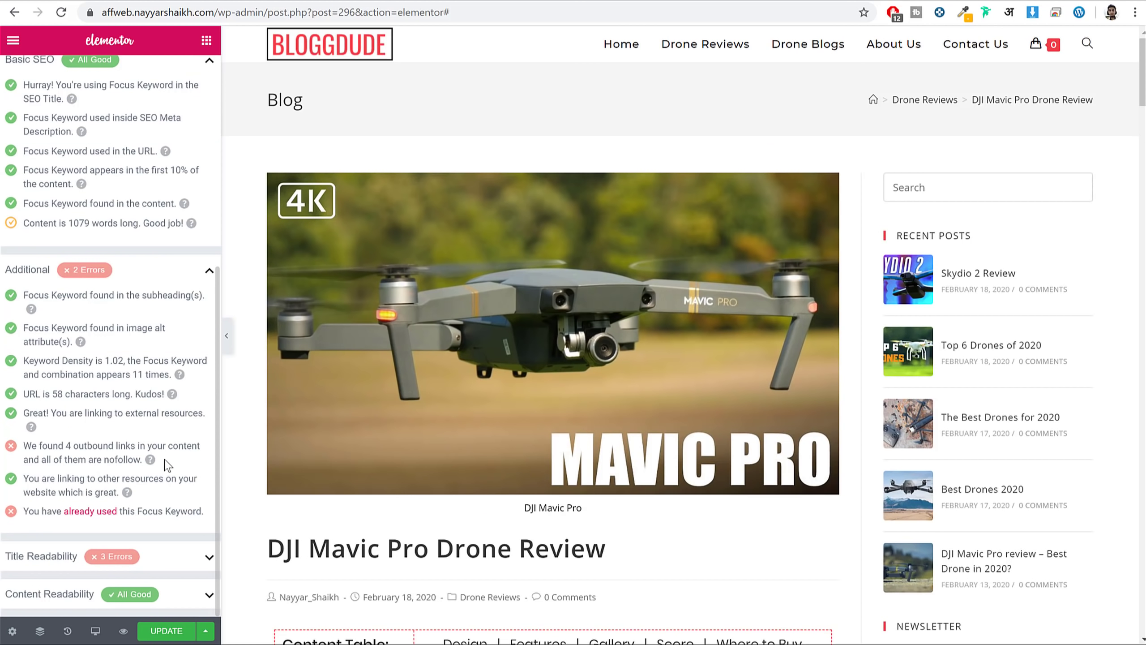
drag(51, 361, 136, 372)
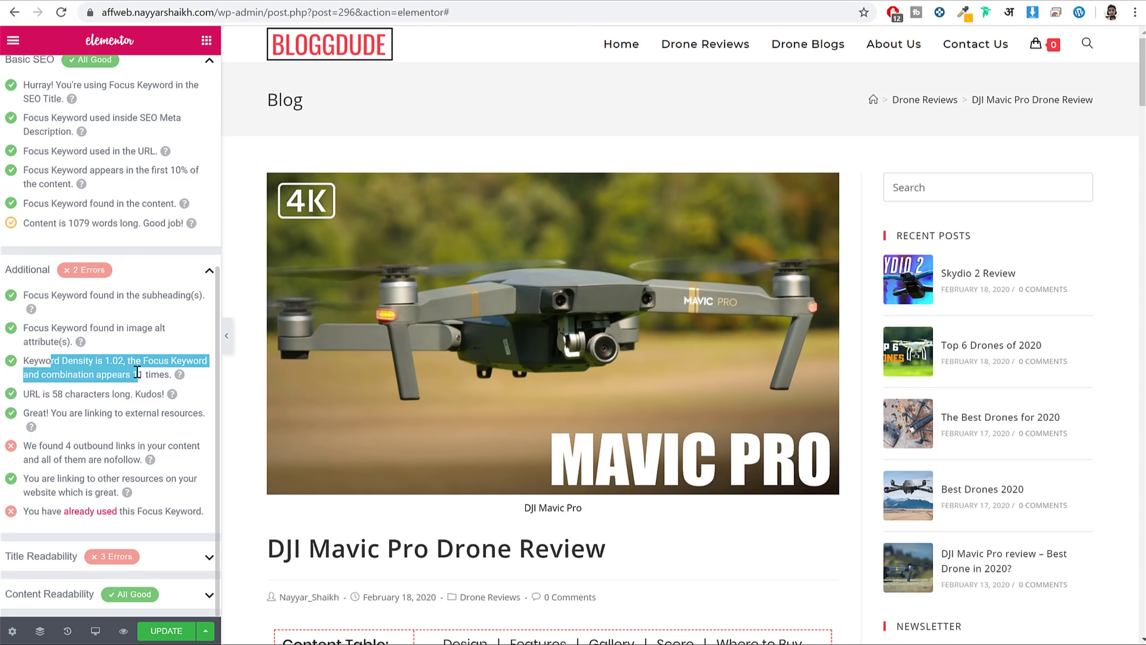
click(136, 373)
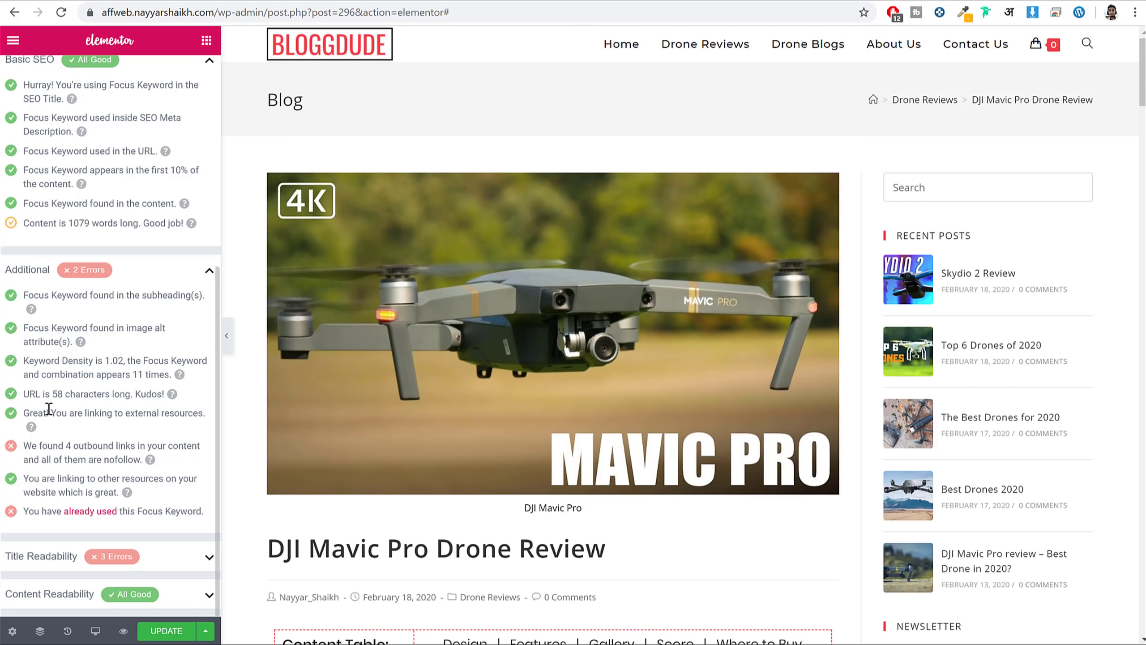
drag(37, 394, 144, 404)
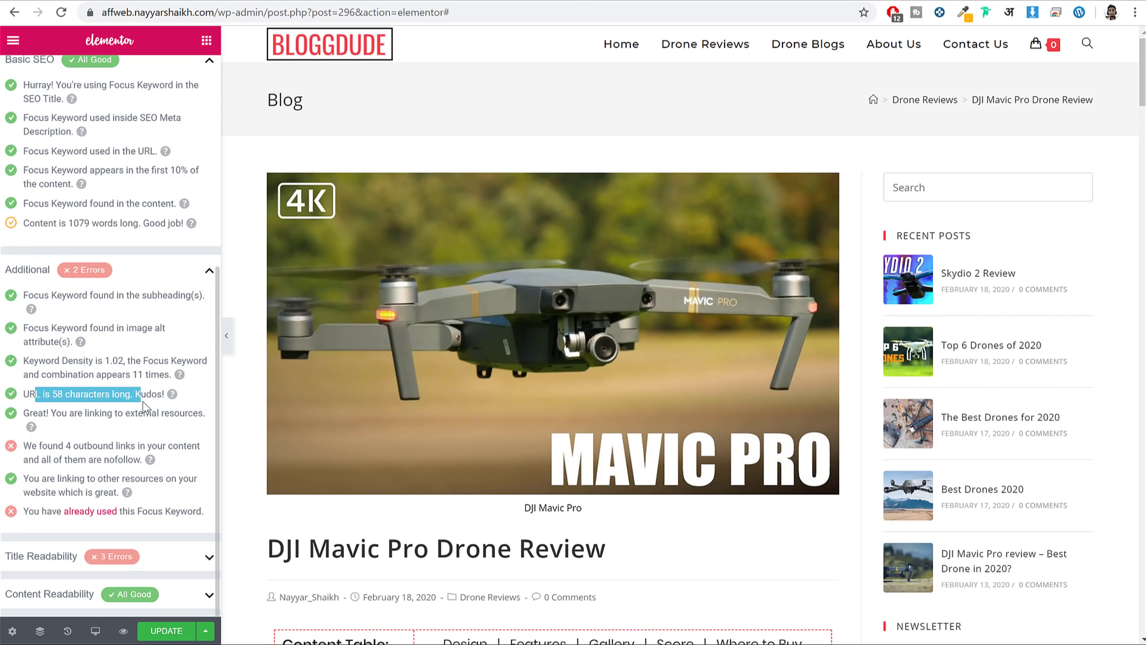
click(143, 404)
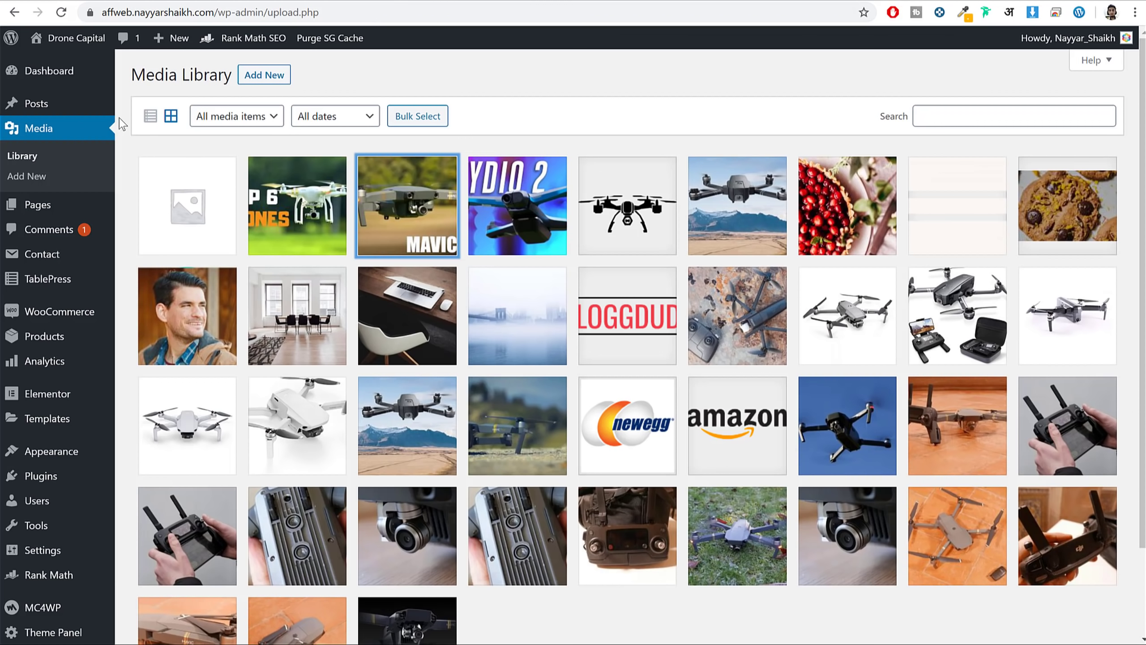
Inspect the DJI Mavic Pro Drone Review post's URL slug, then return to Elementor.
click(162, 114)
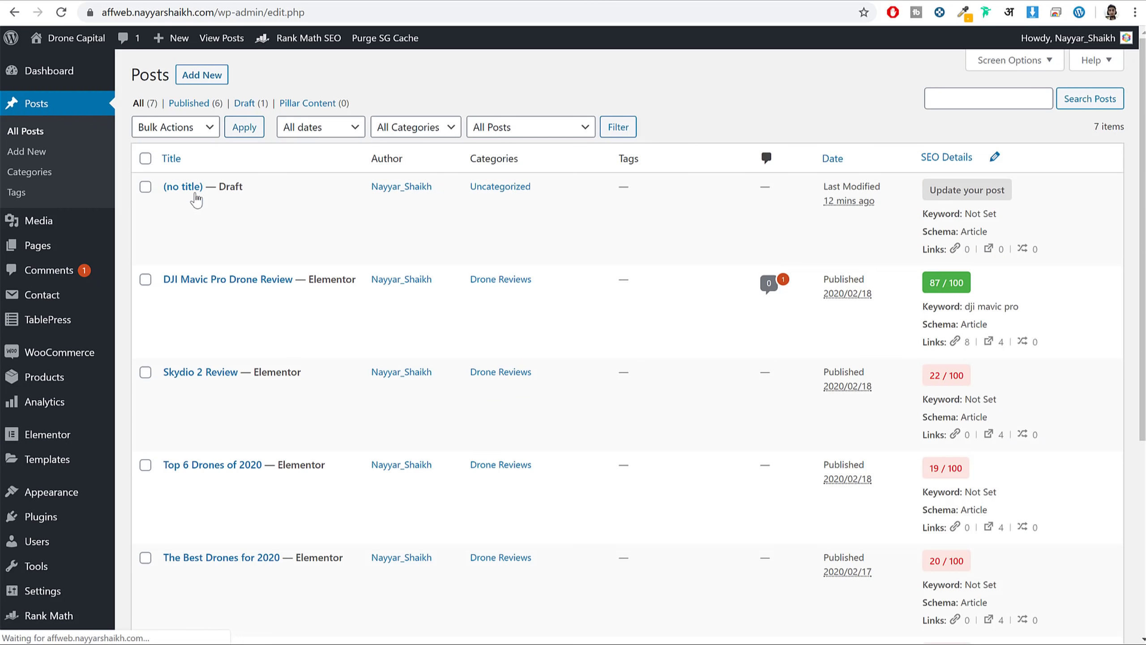
click(198, 282)
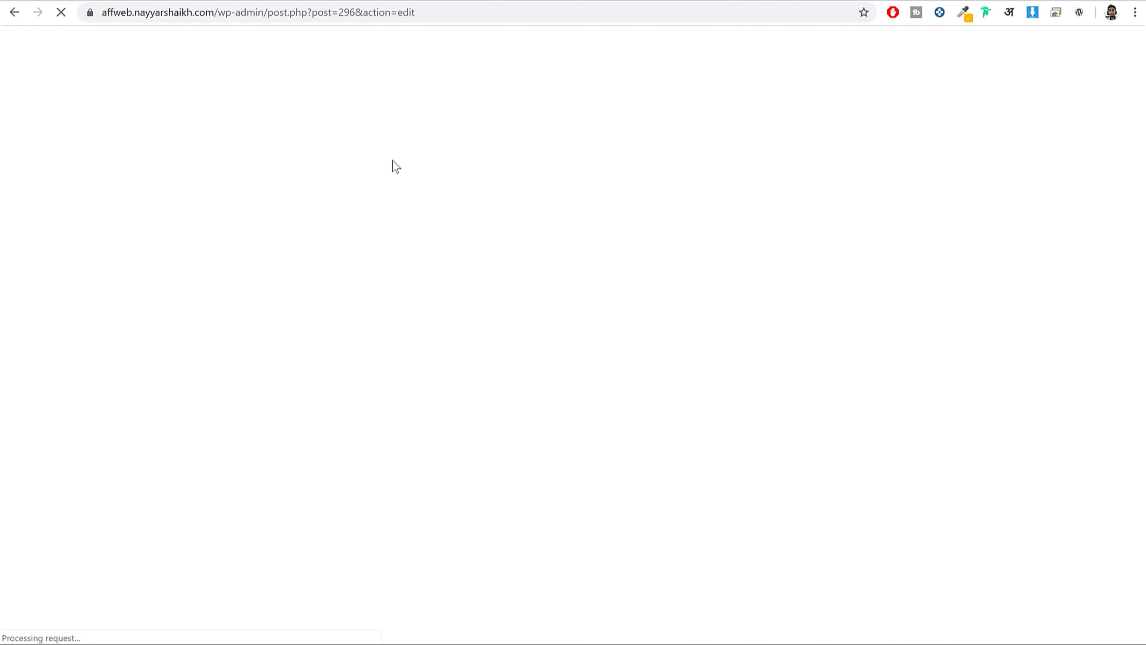
scroll(1024, 389, down, 2)
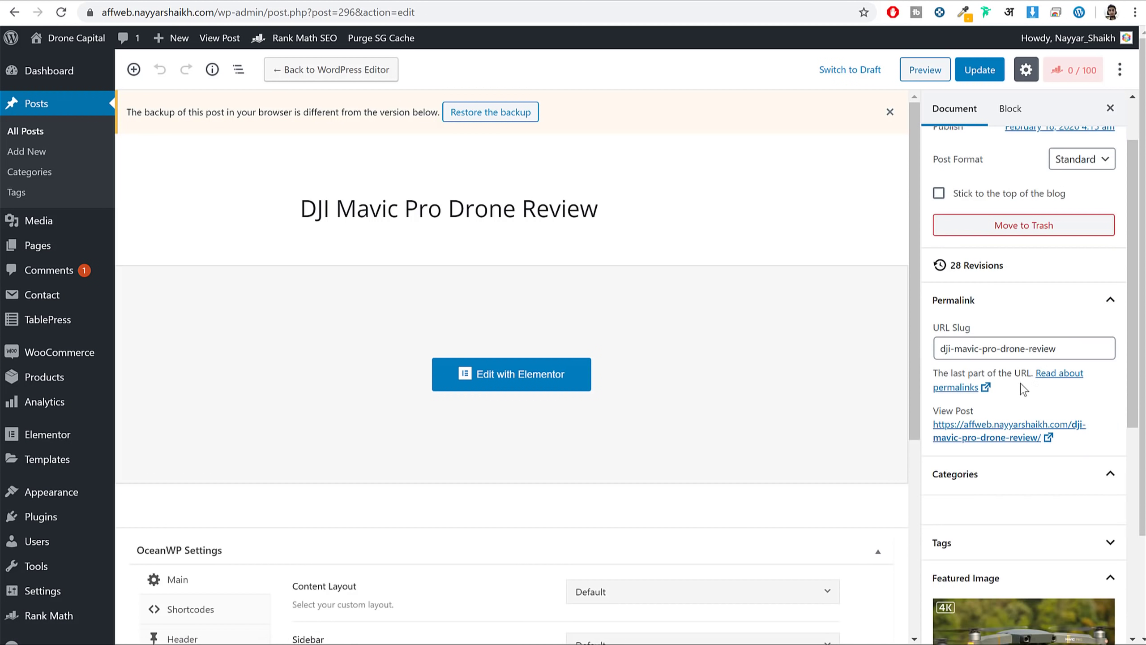
drag(1087, 348, 930, 361)
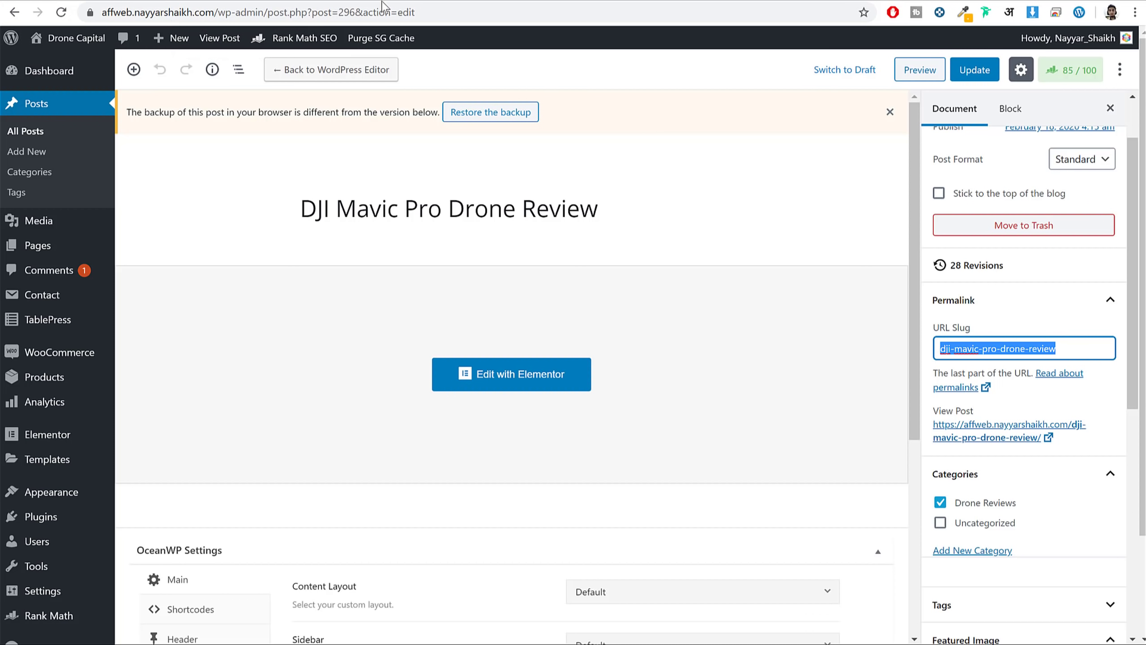
key(alt+Tab)
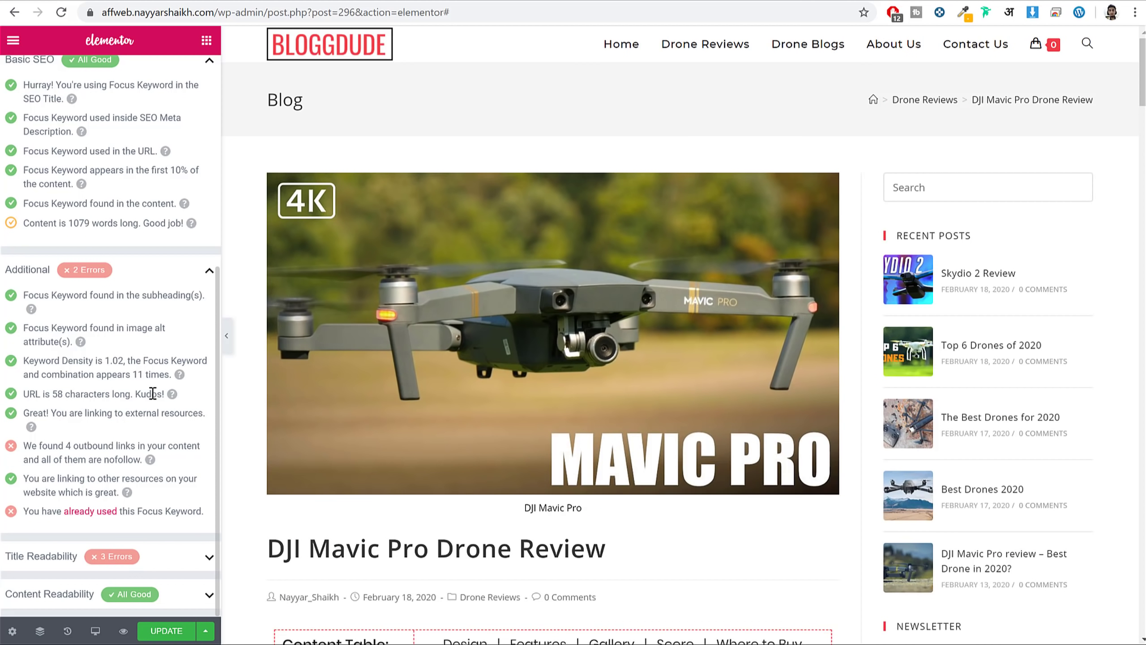
Read the external resources check and the warning that all 4 outbound links are nofollow.
drag(153, 394, 82, 410)
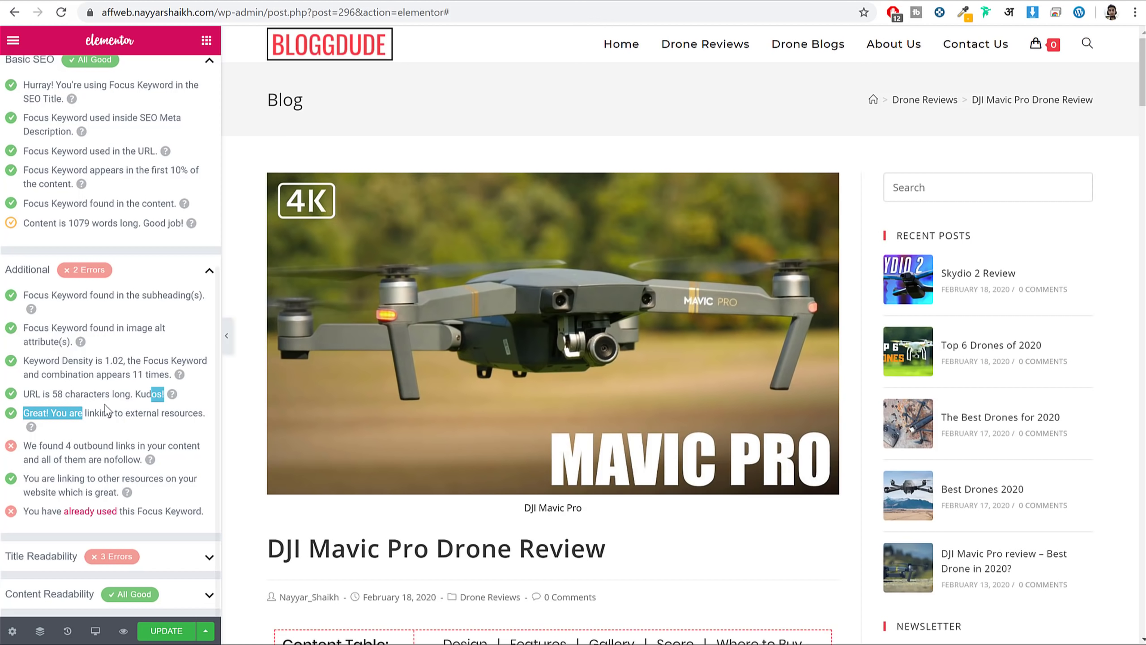
drag(98, 413, 201, 418)
click(152, 427)
scroll(896, 252, down, 10)
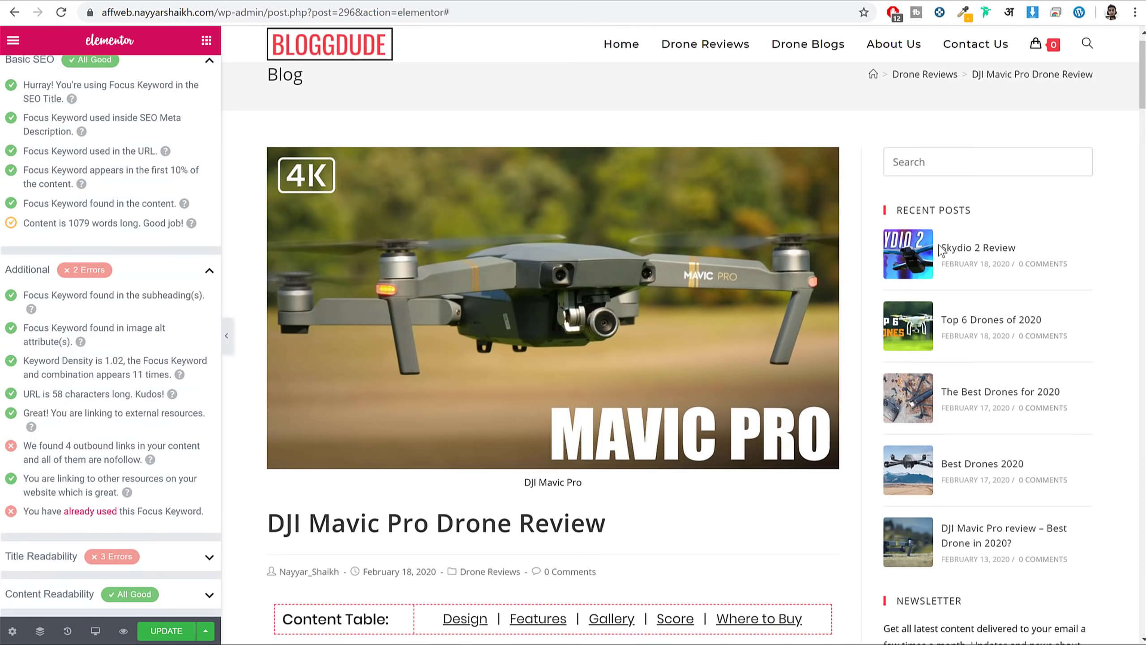
scroll(718, 445, down, 1)
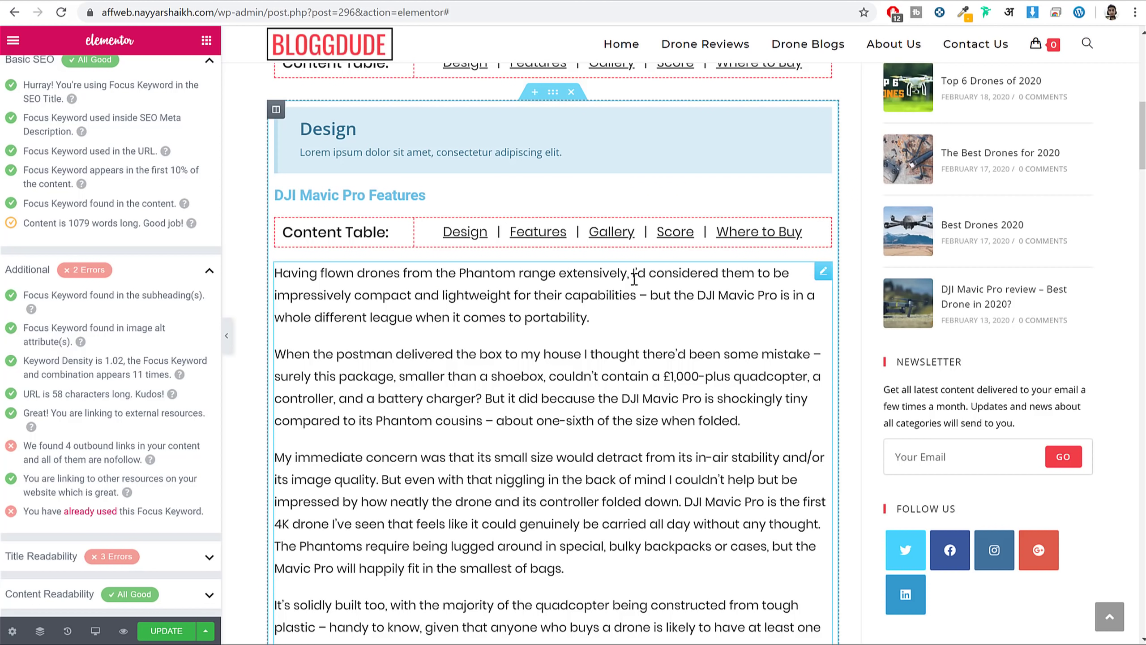
Test the Content Table's Features, Score and Where to Buy links.
click(548, 242)
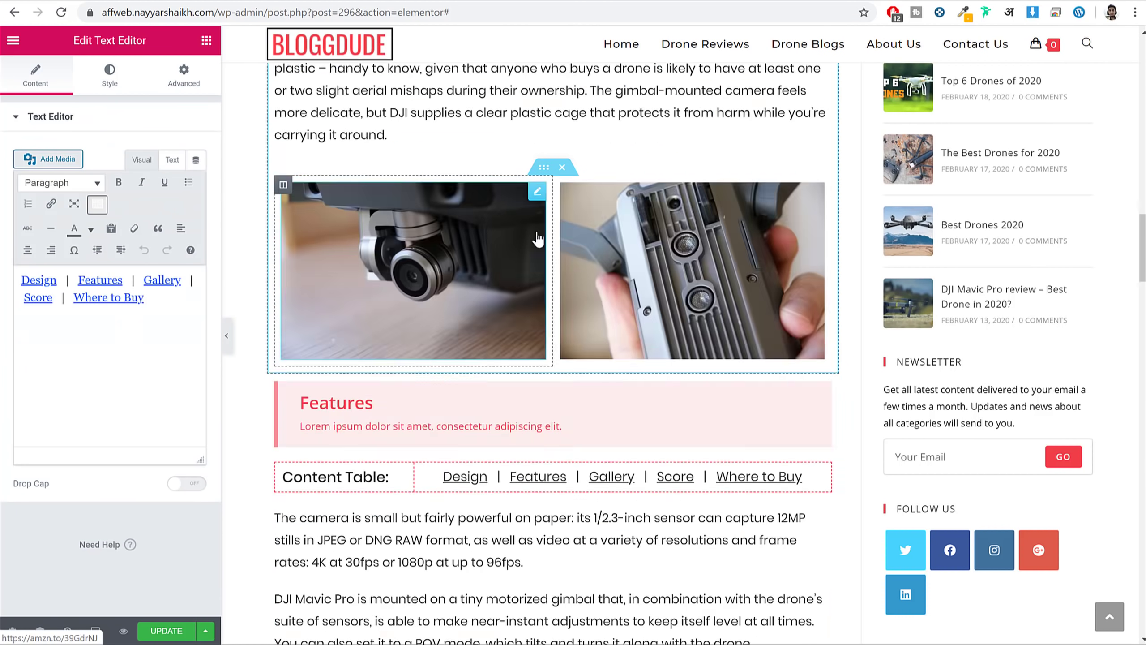
scroll(695, 285, down, 10)
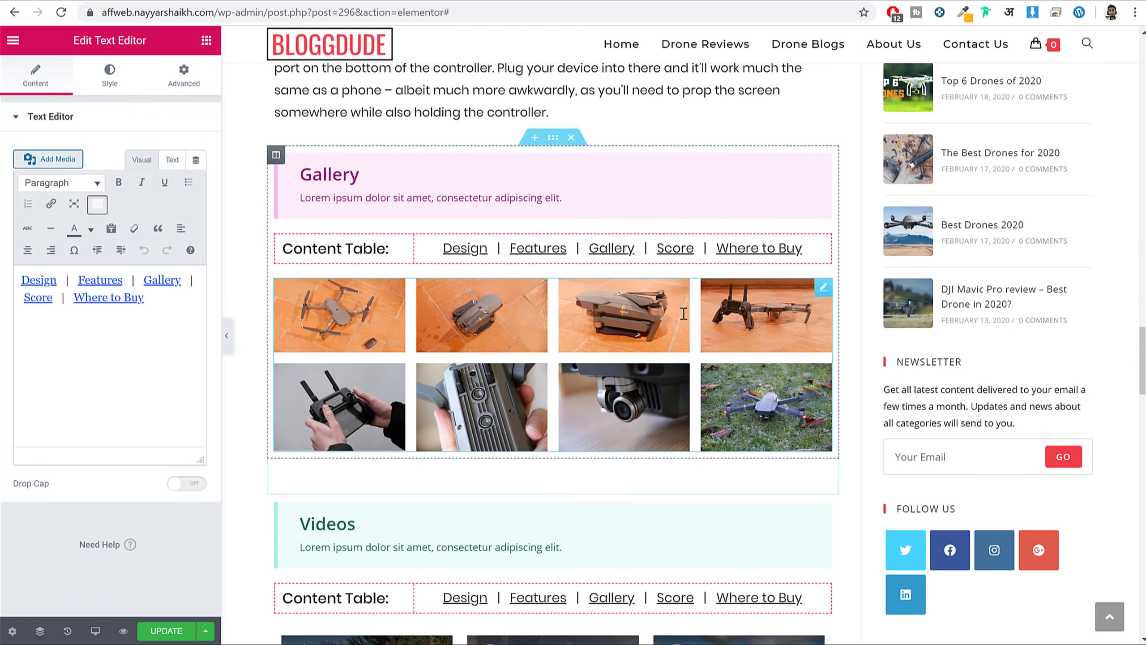
click(696, 207)
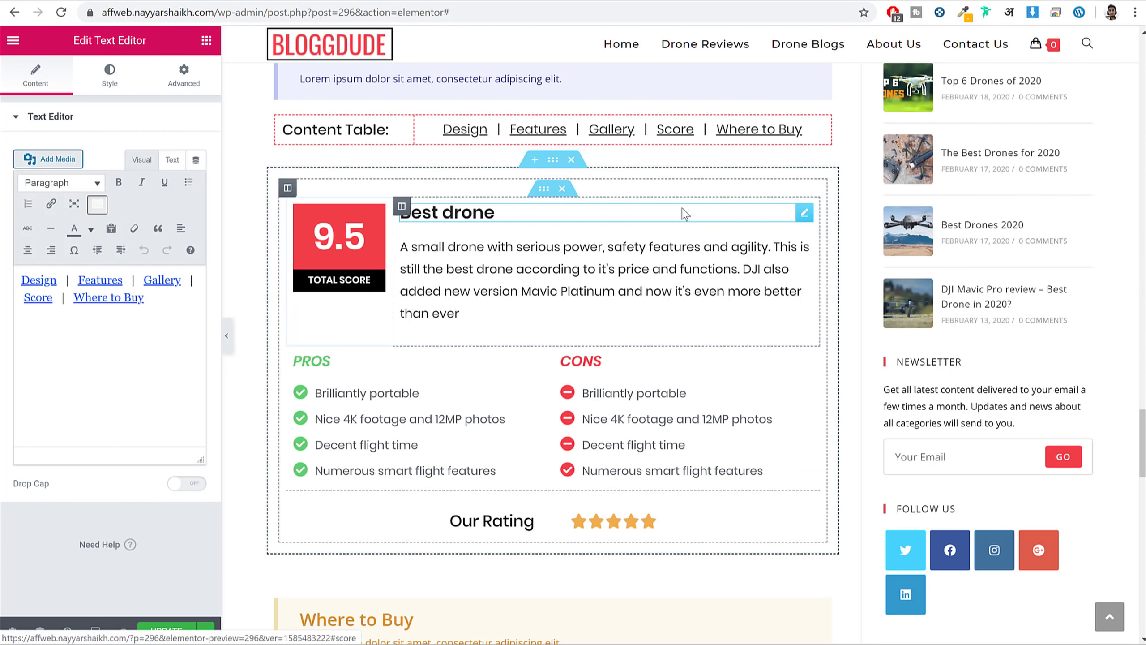
click(777, 135)
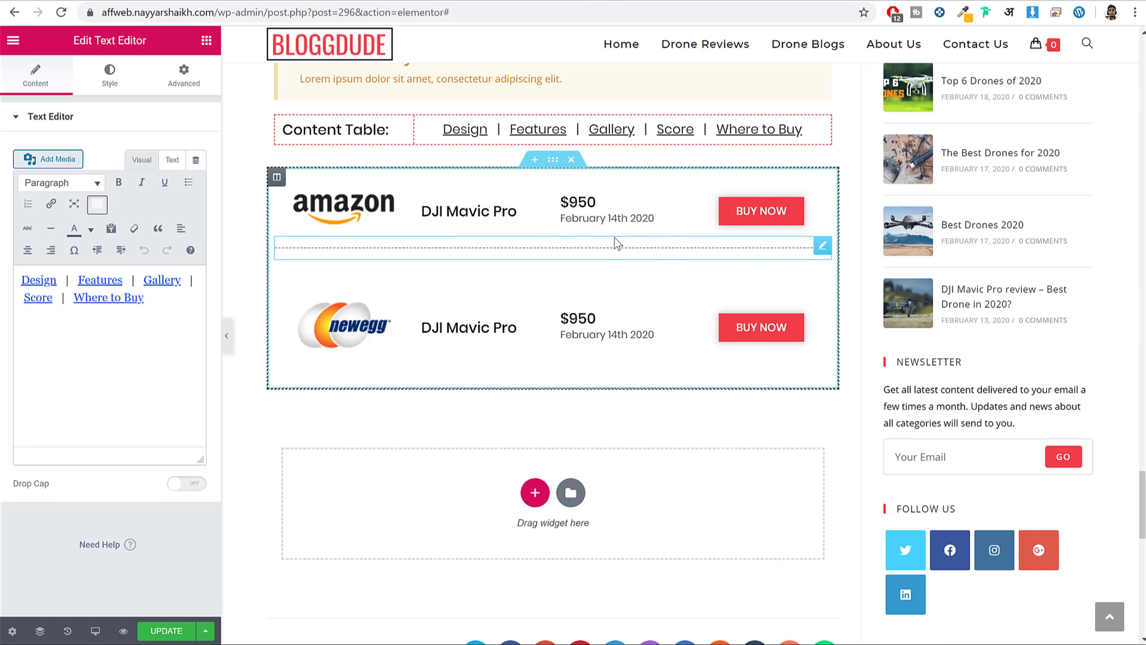
scroll(722, 386, up, 6)
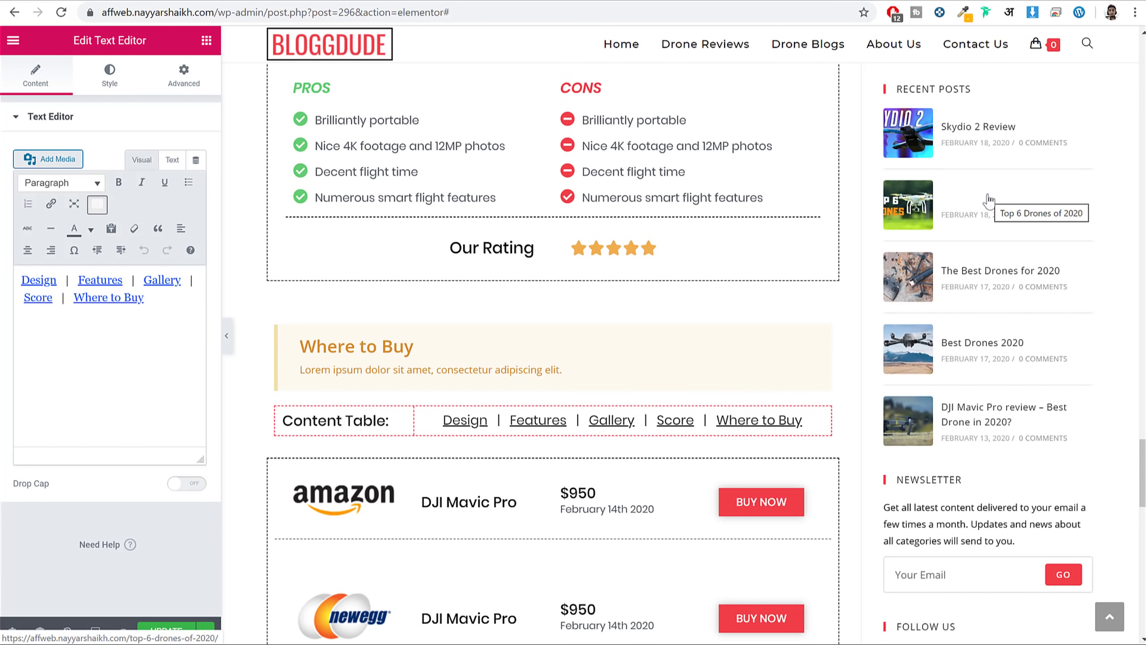
scroll(988, 199, up, 3)
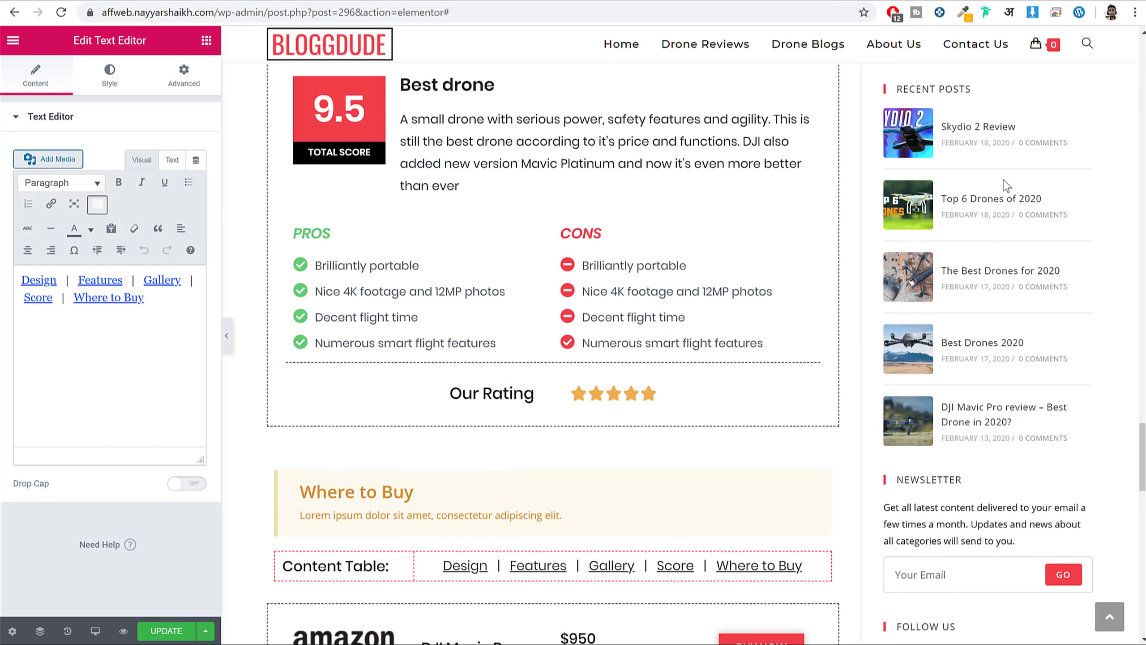
Copy the sidebar 'Top 6 Drones of 2020' post link and bring up Elementor's widget list.
right_click(998, 202)
click(1006, 289)
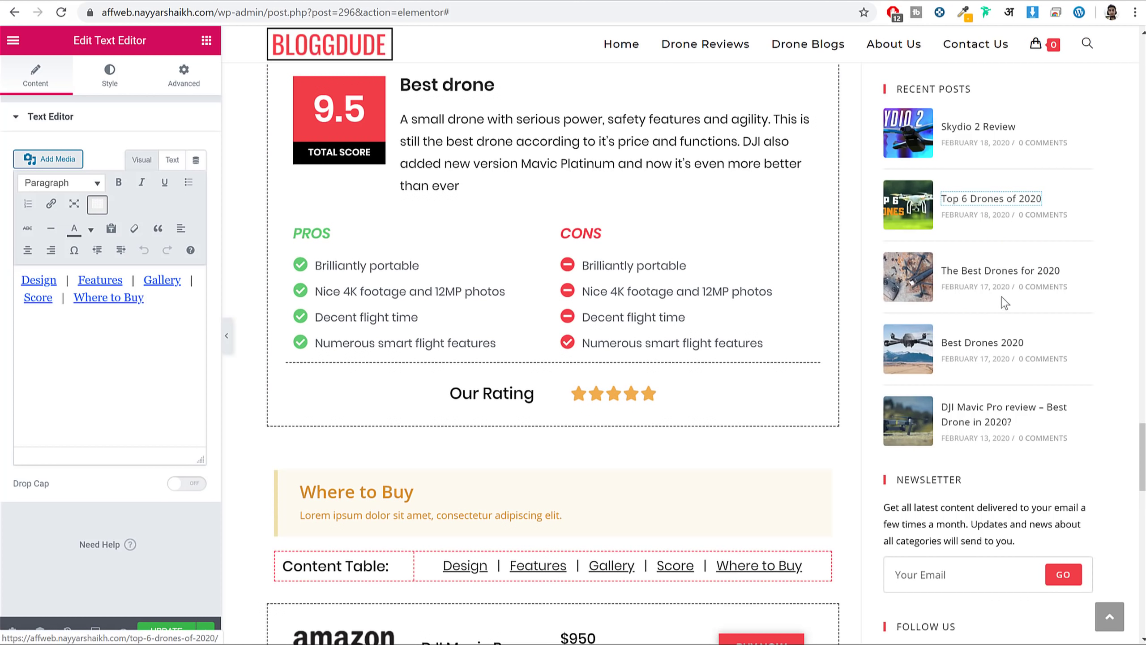
scroll(651, 286, up, 20)
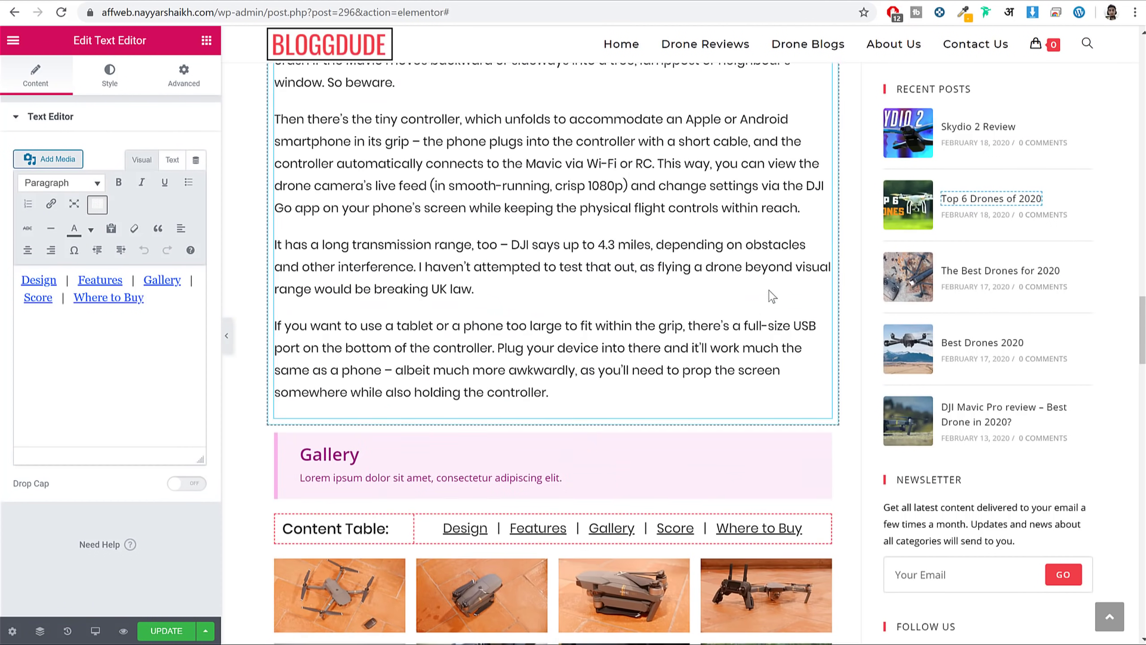
scroll(585, 198, up, 1)
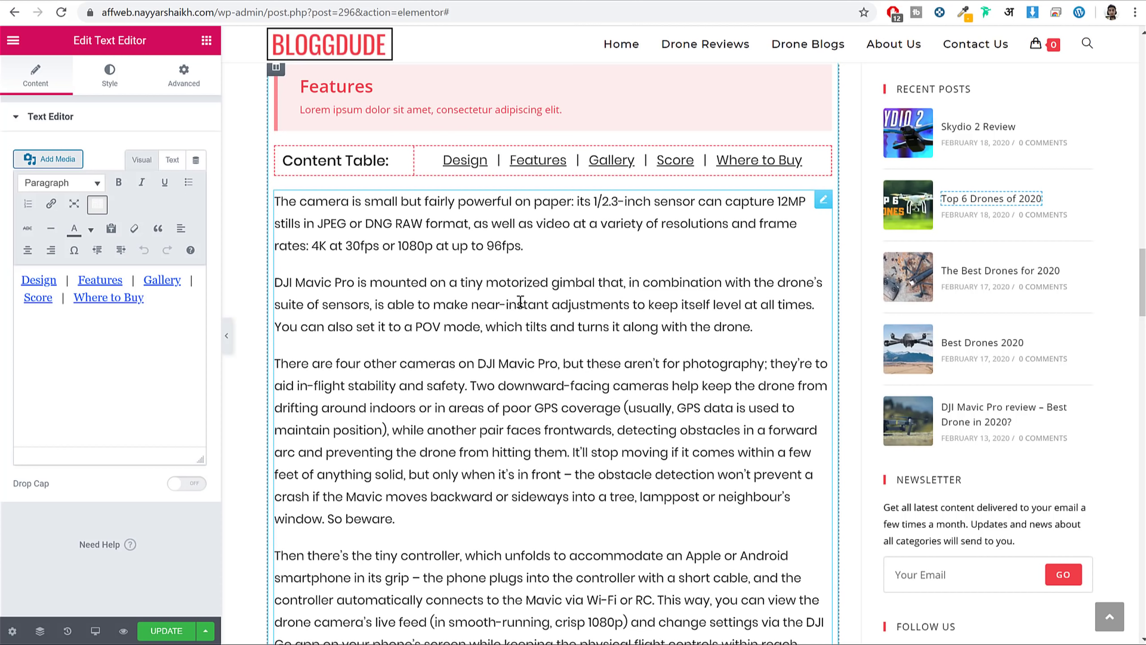
click(207, 41)
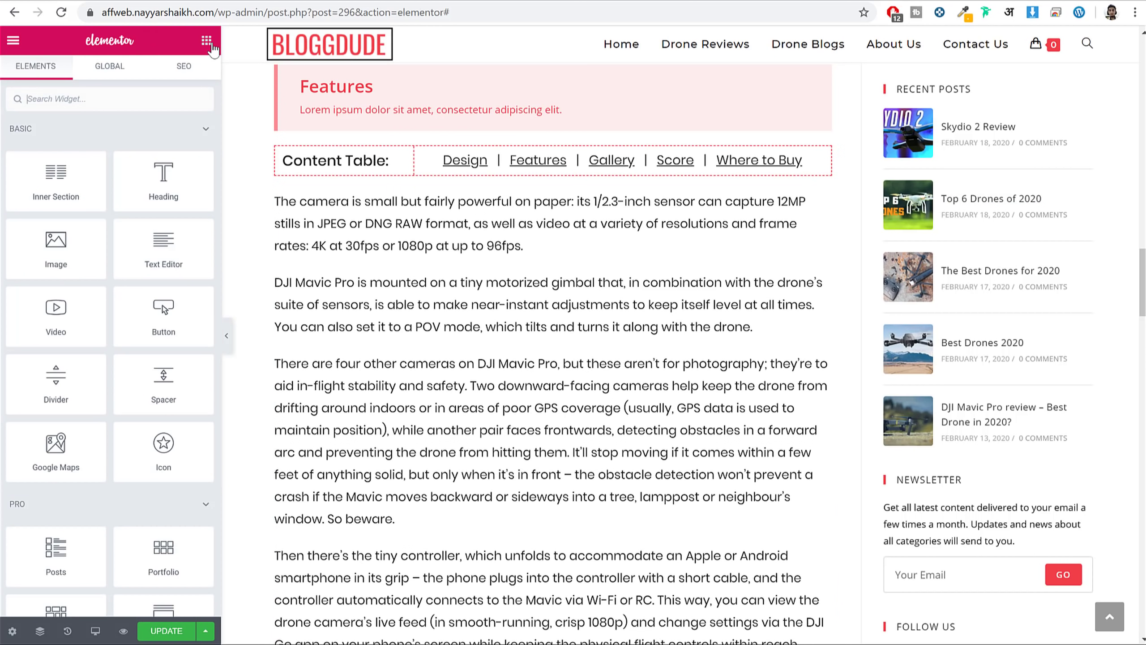
scroll(785, 302, down, 1)
scroll(784, 302, down, 15)
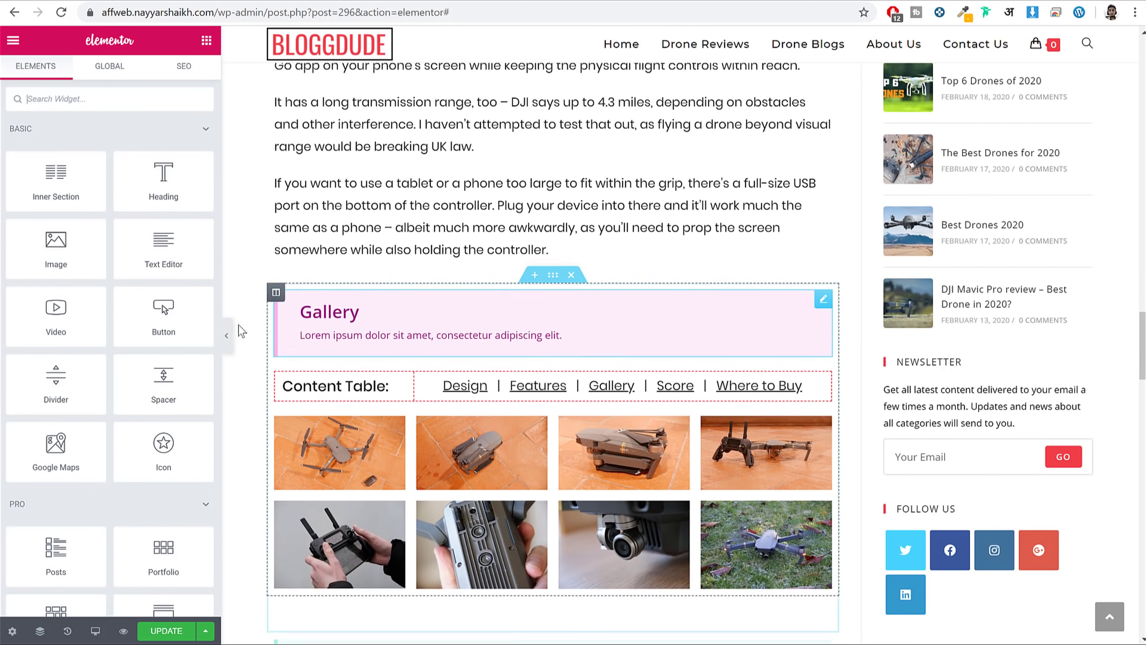
Add an 'Also Read: Top 6 Drones' heading above Gallery, linked to the Top 6 Drones post, and update.
drag(140, 159, 320, 276)
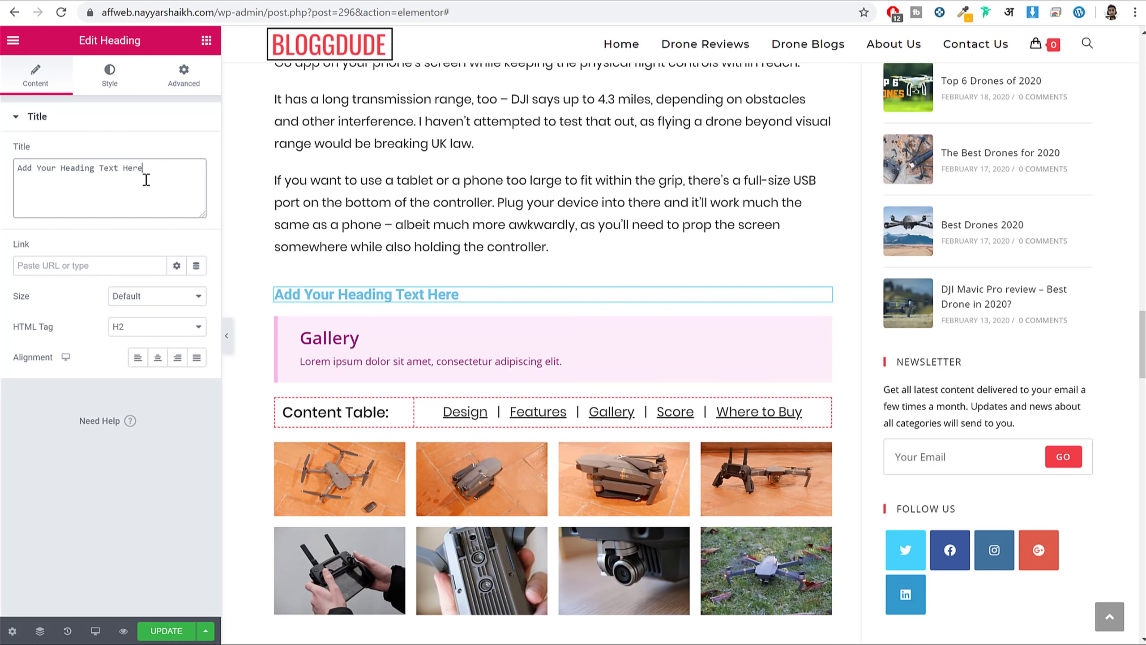
triple_click(147, 179)
text(Alo)
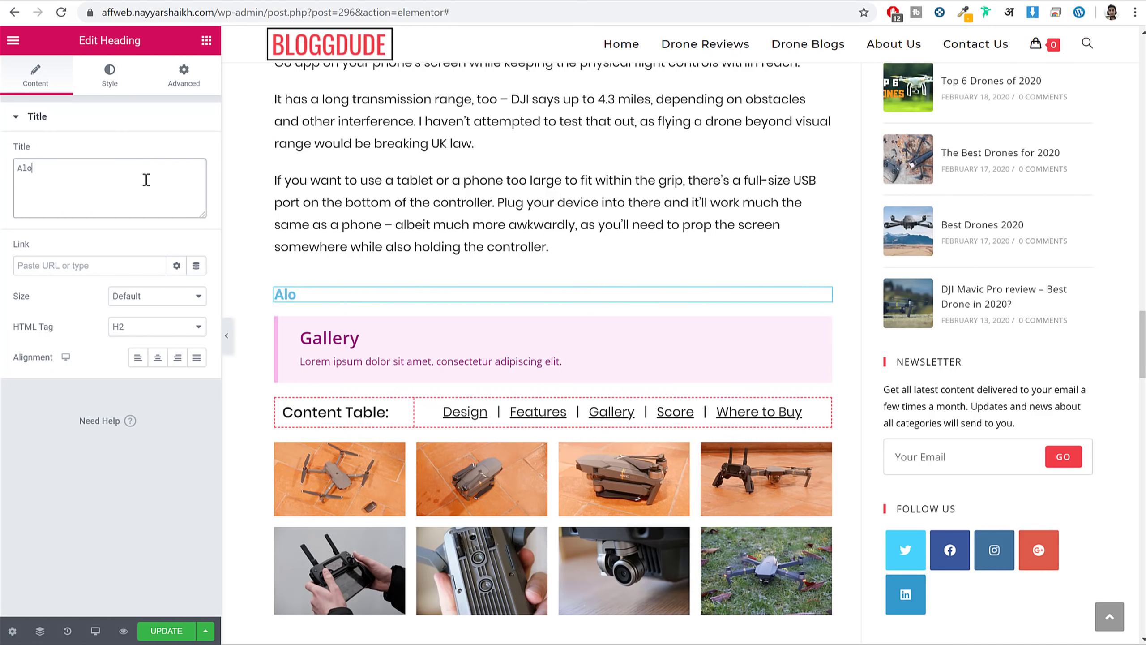
text(o Read: Top 6 Drones)
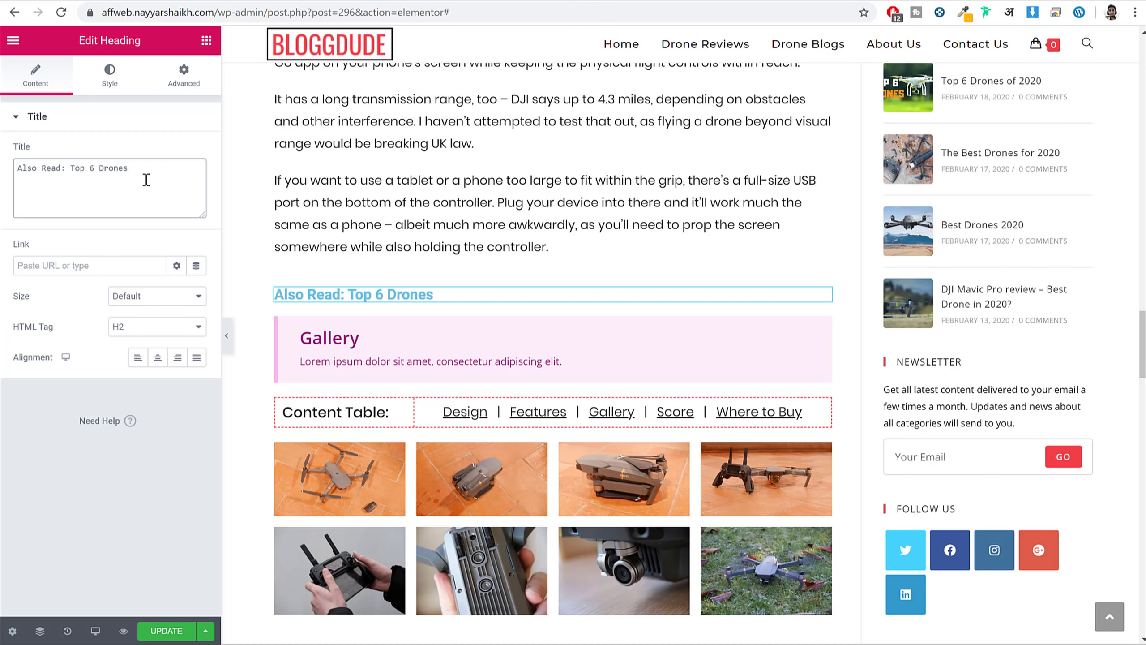
key(ctrl+a)
click(77, 265)
key(ctrl+v)
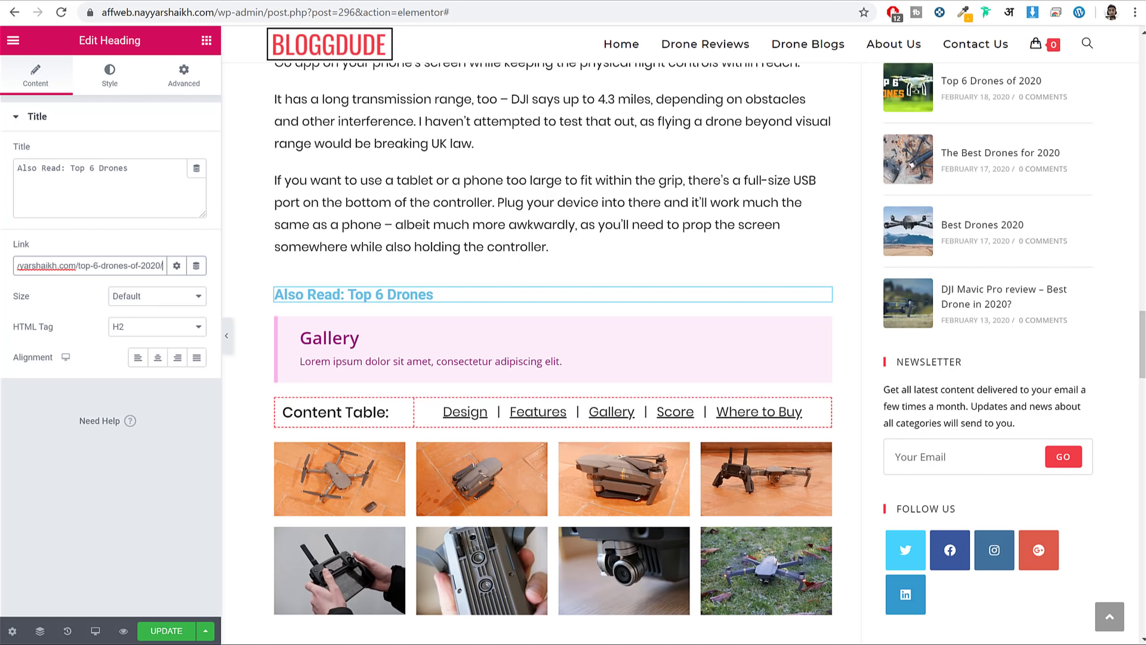
click(167, 633)
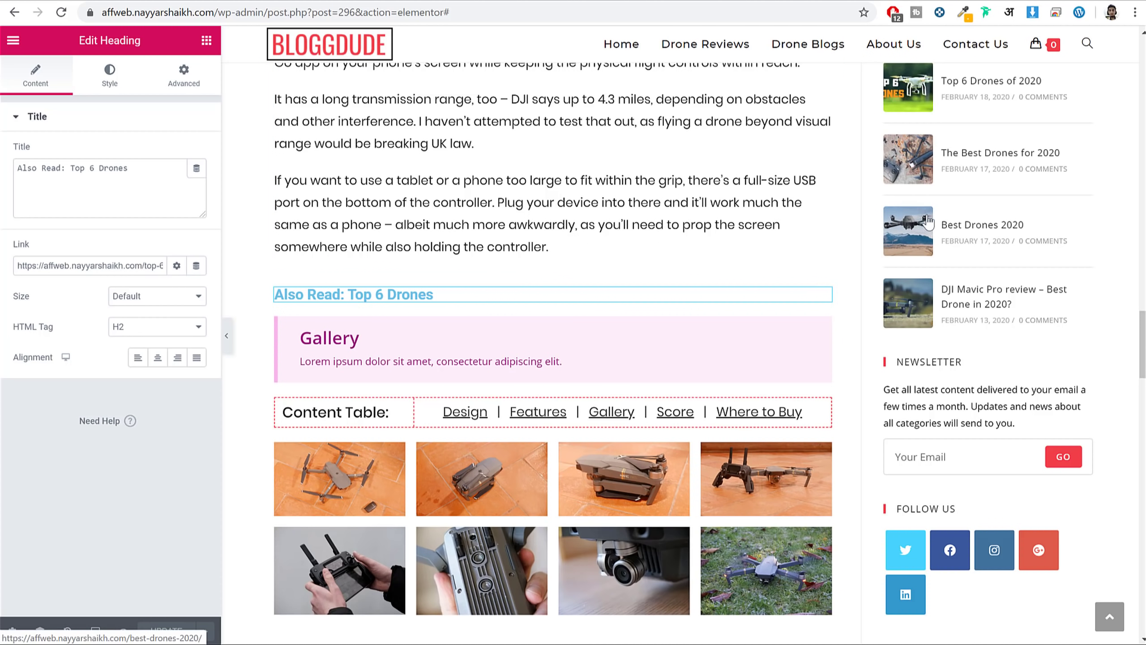
Open the review's text widget for editing and select the word 'gimbal'.
scroll(908, 289, up, 10)
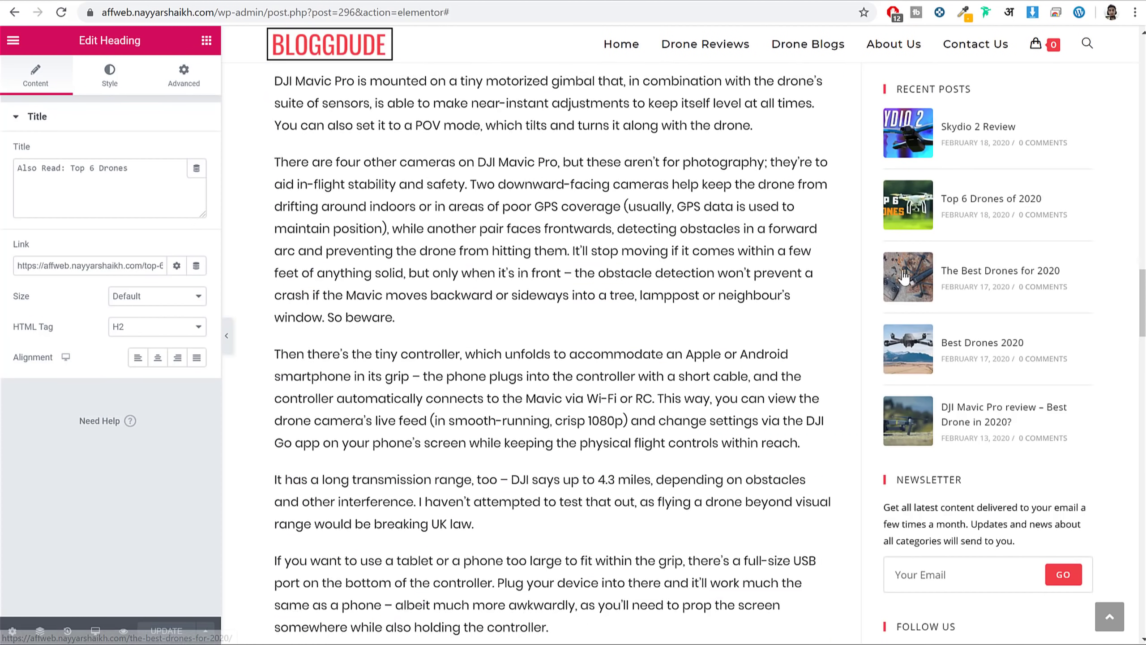
scroll(907, 298, up, 7)
scroll(767, 285, down, 1)
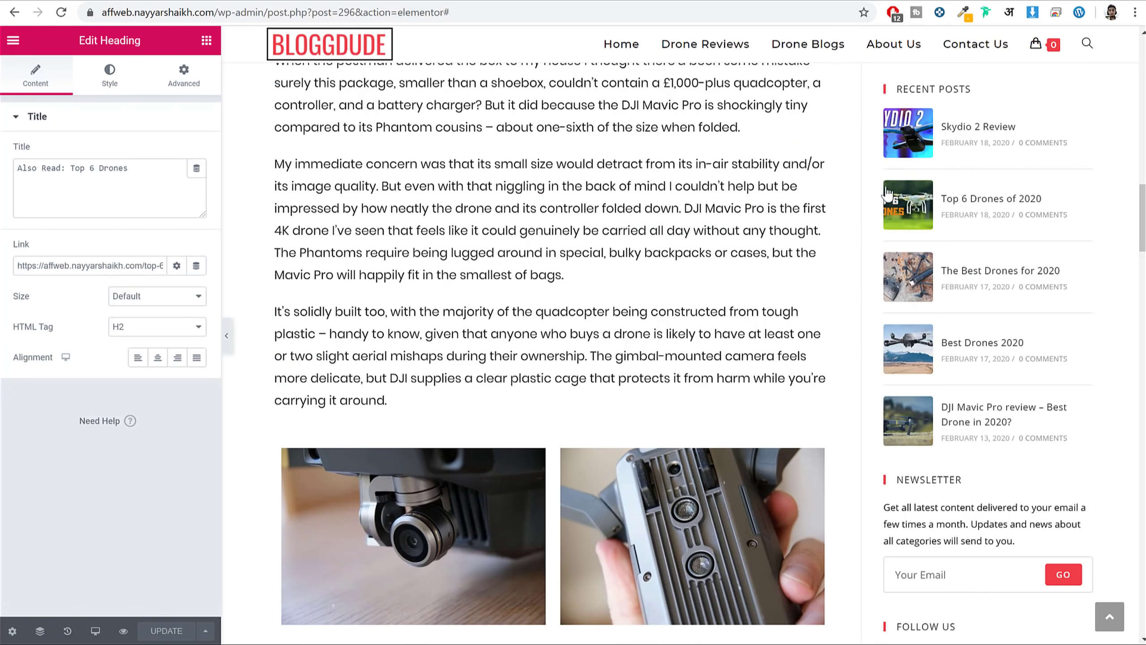
scroll(600, 271, down, 1)
scroll(600, 271, down, 15)
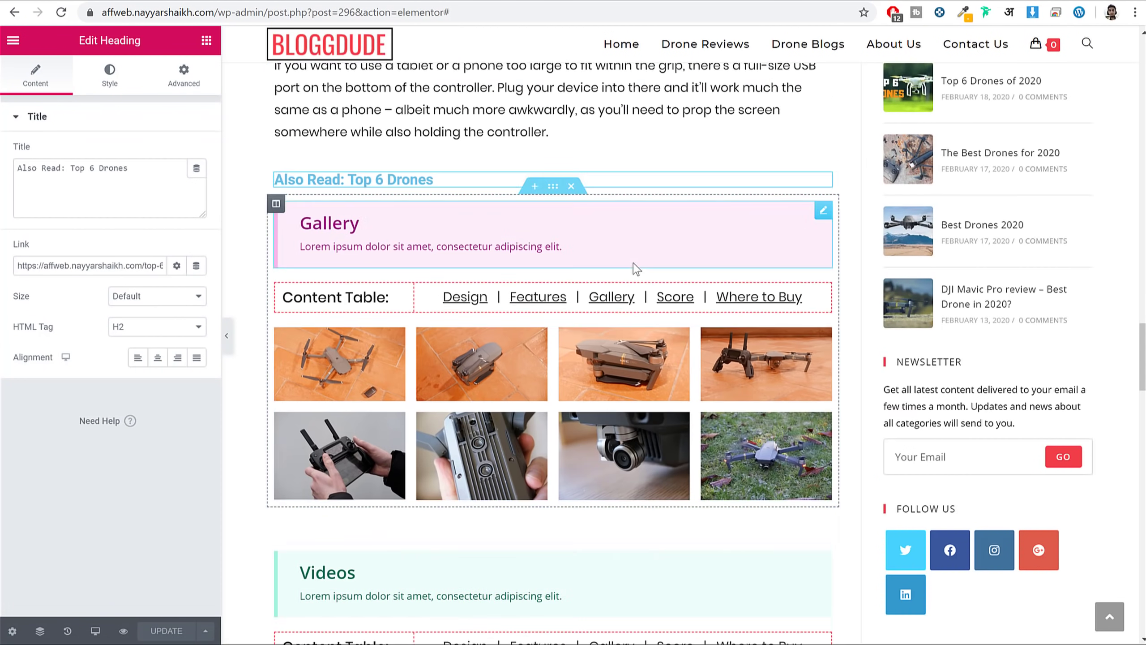
scroll(539, 357, up, 10)
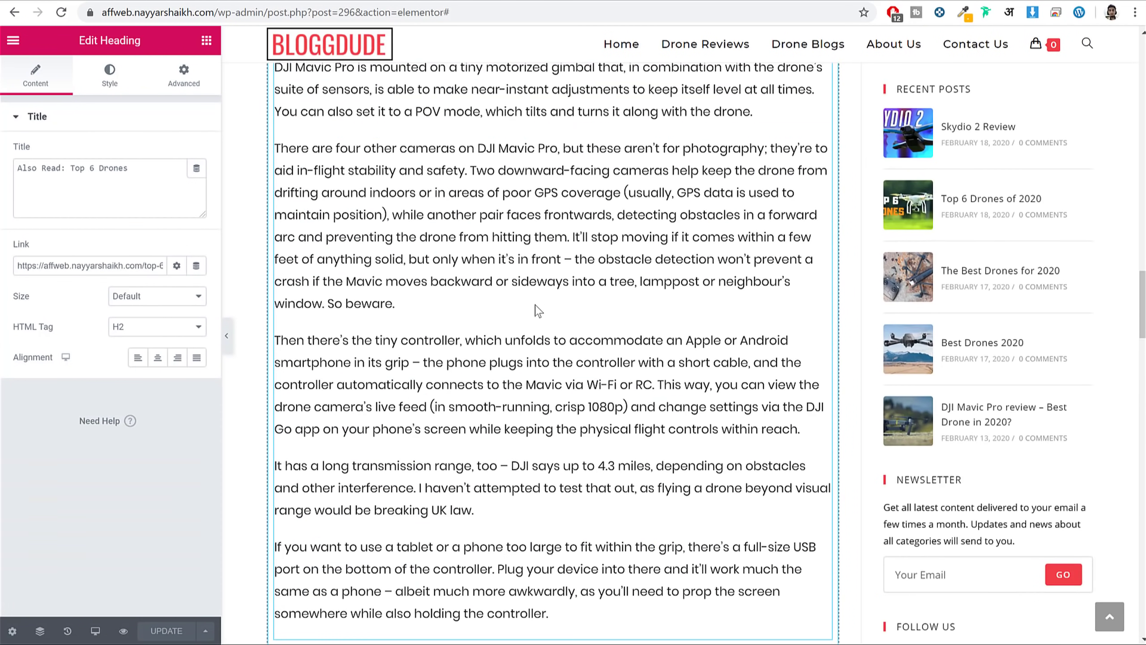
click(538, 310)
click(35, 75)
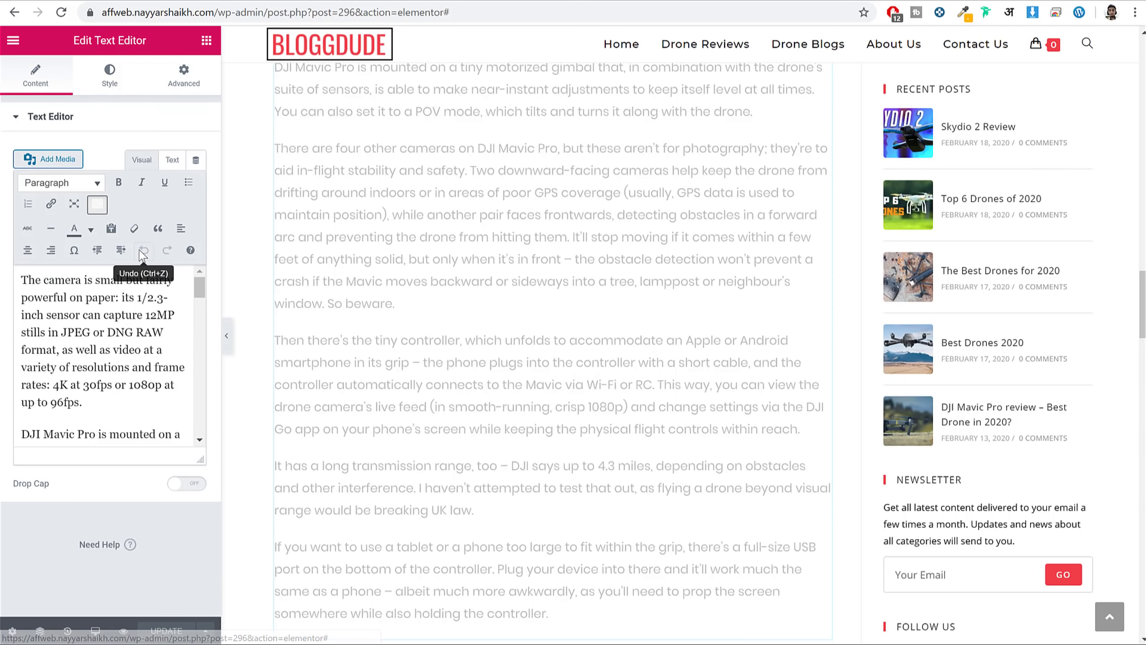
scroll(84, 338, down, 3)
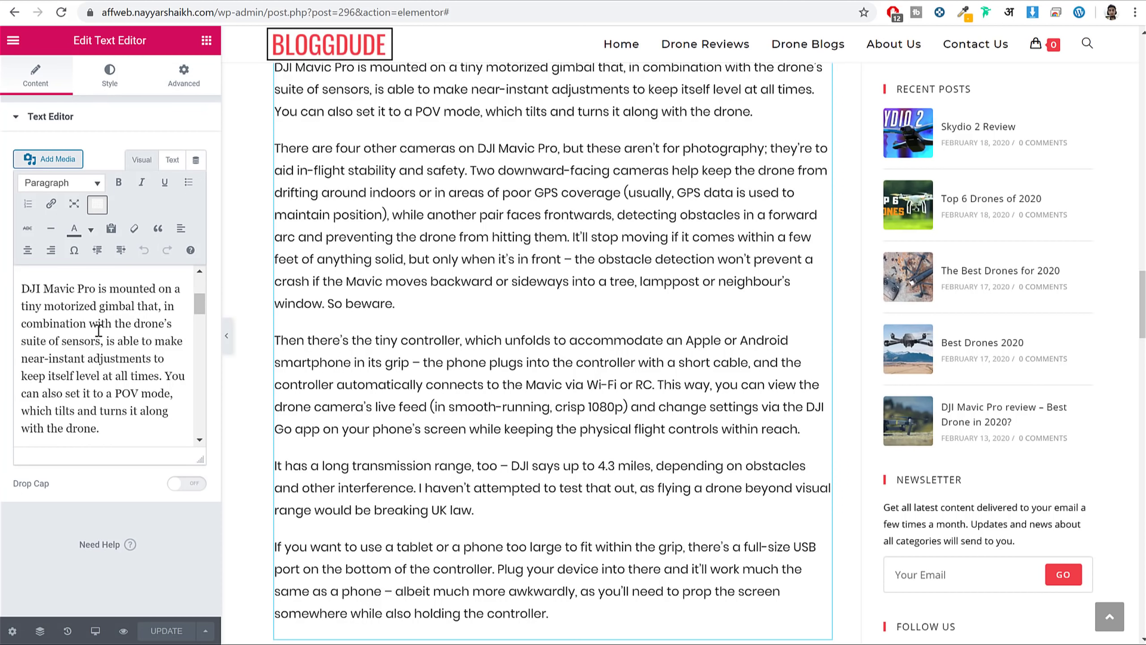
scroll(149, 306, down, 2)
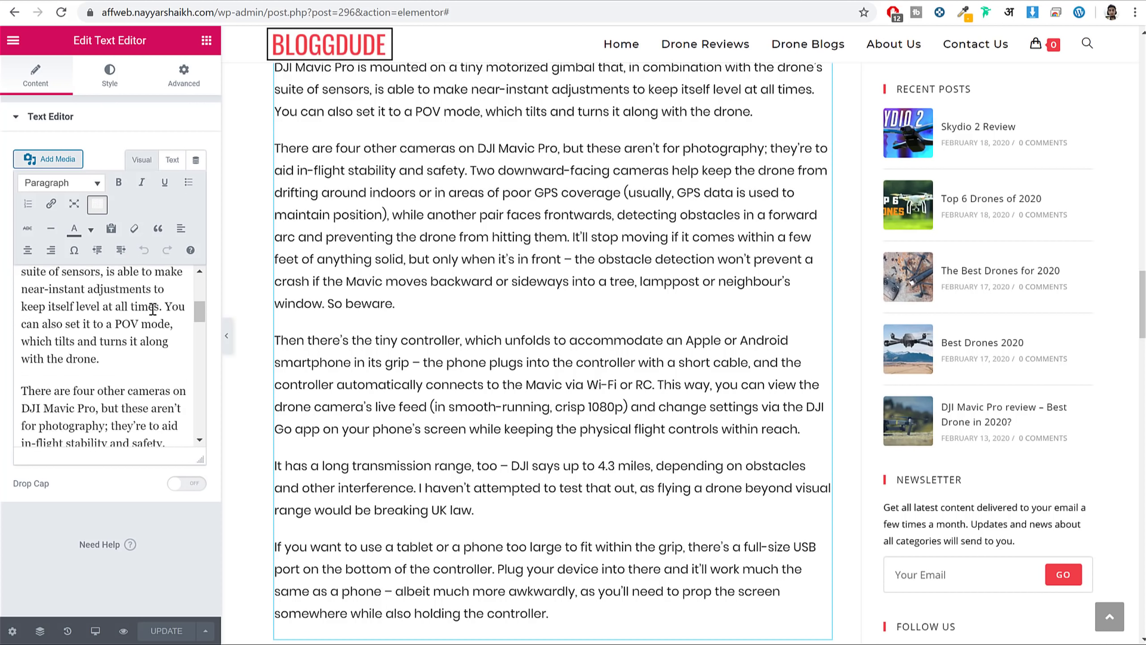
scroll(110, 324, up, 2)
drag(101, 307, 129, 307)
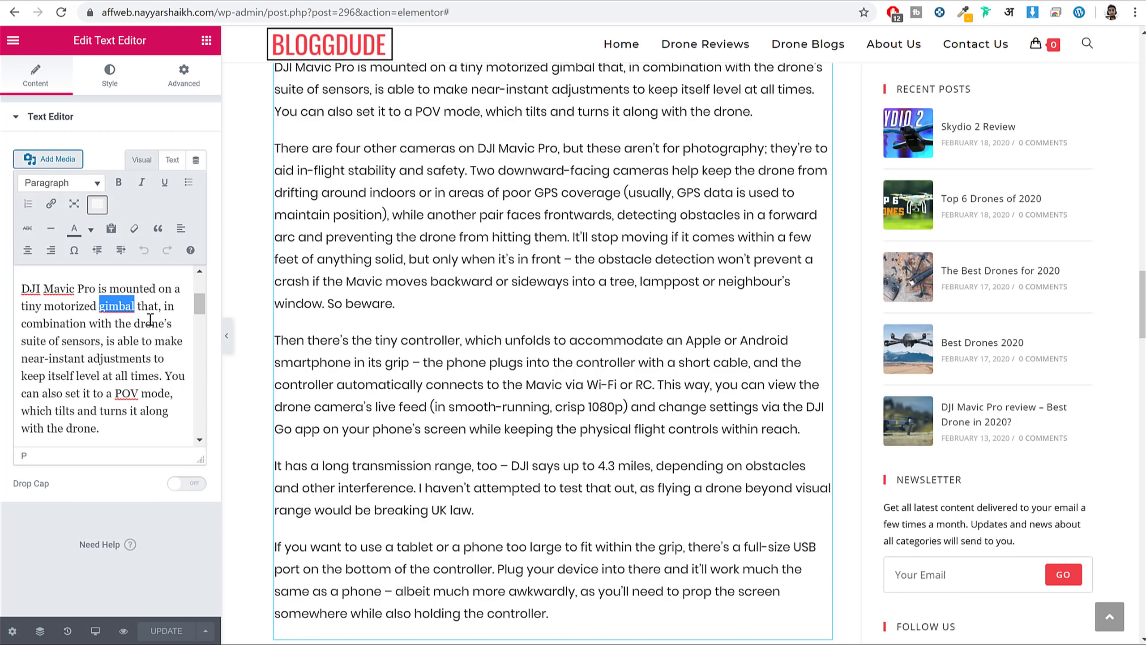
Start a link on 'gimbal' with full link options set to open in a new tab.
click(51, 205)
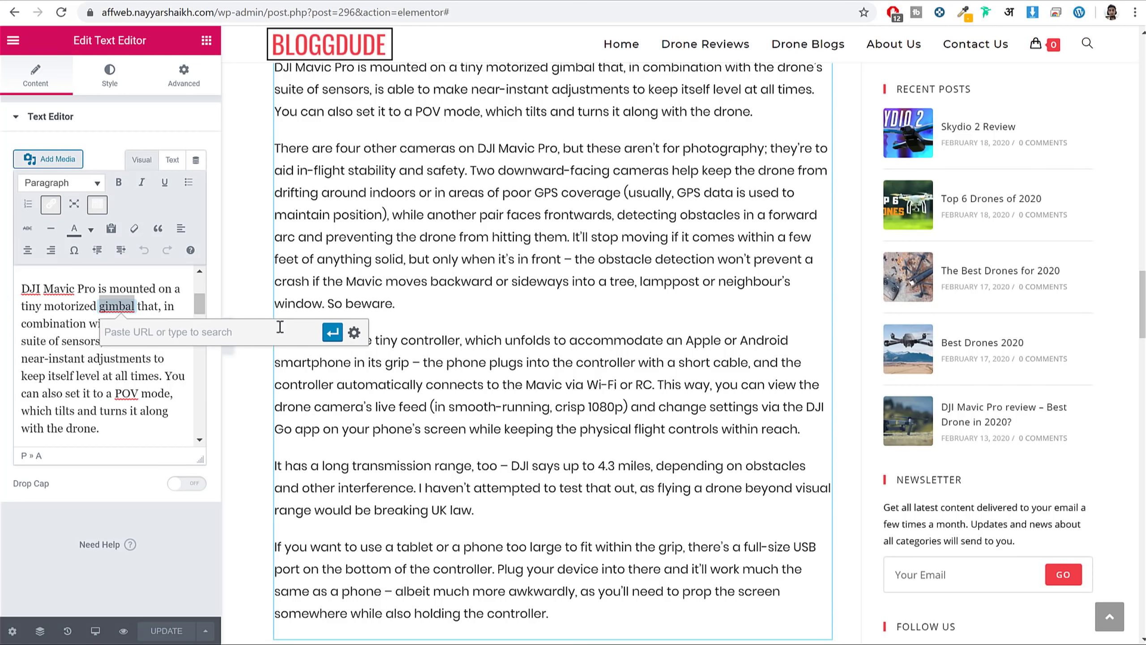
click(354, 333)
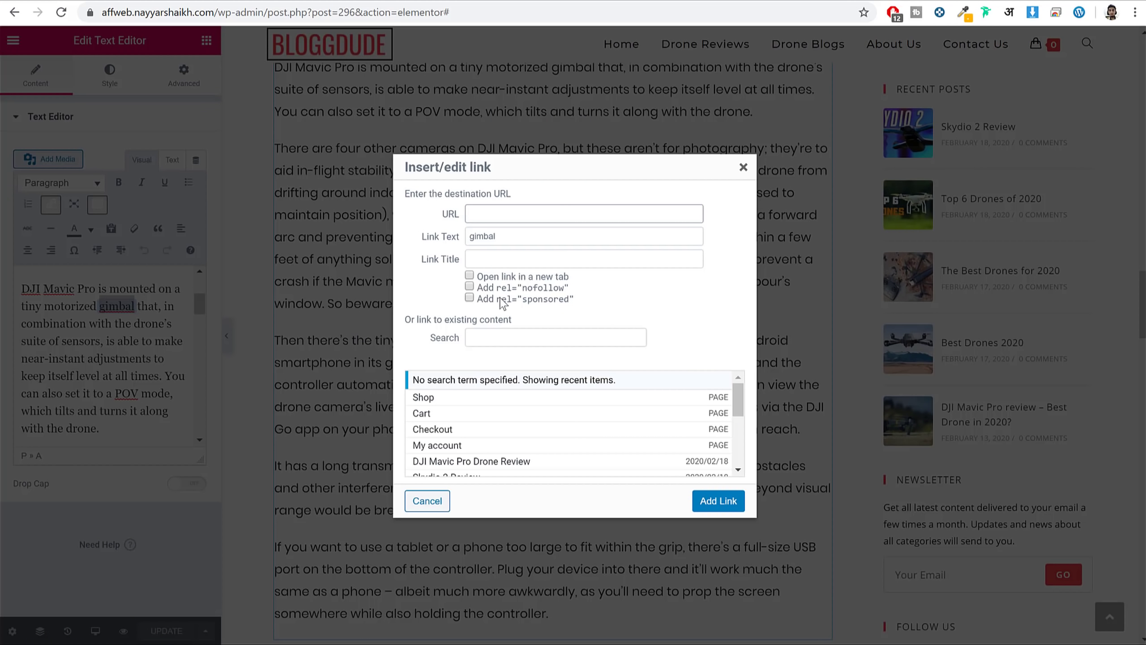
click(470, 277)
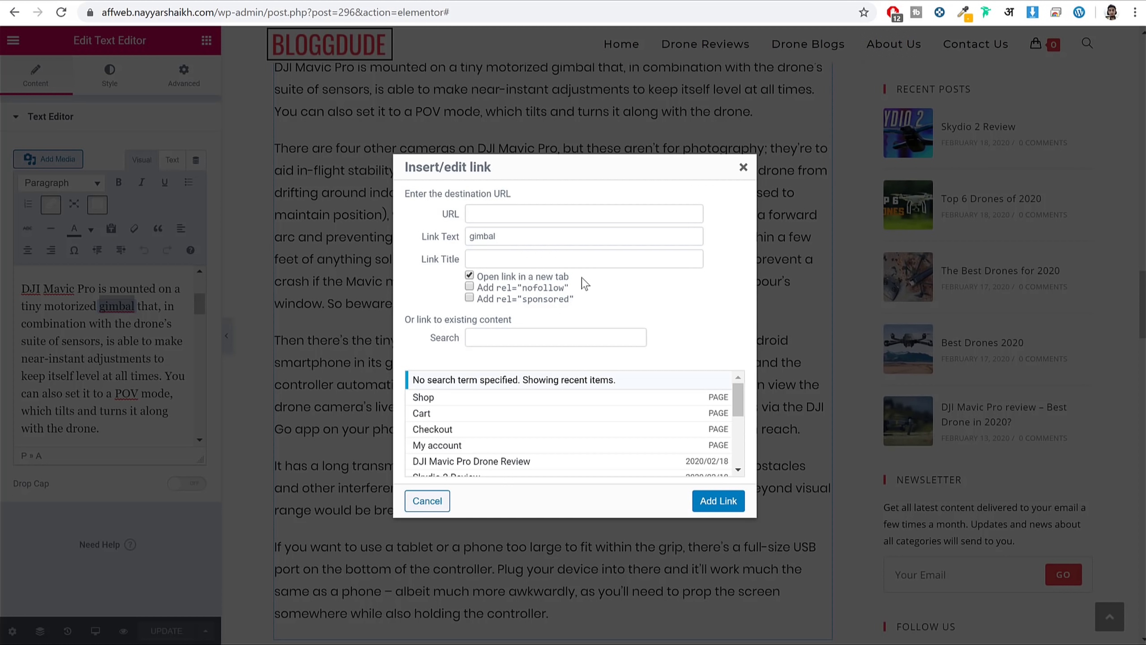
drag(585, 284, 484, 285)
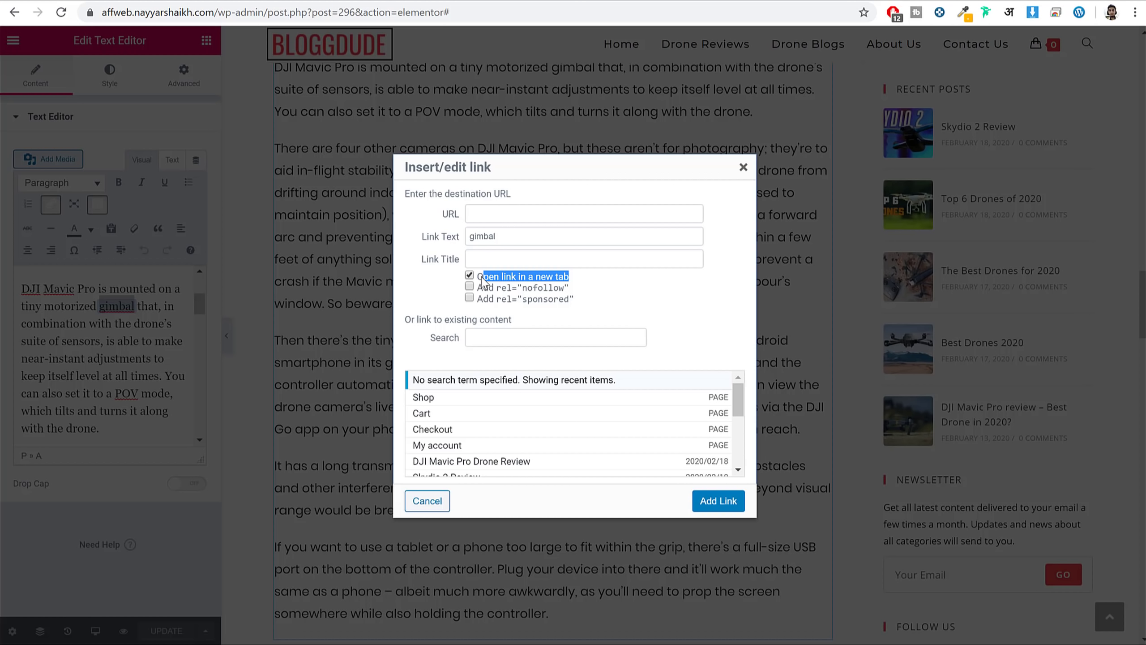
click(501, 216)
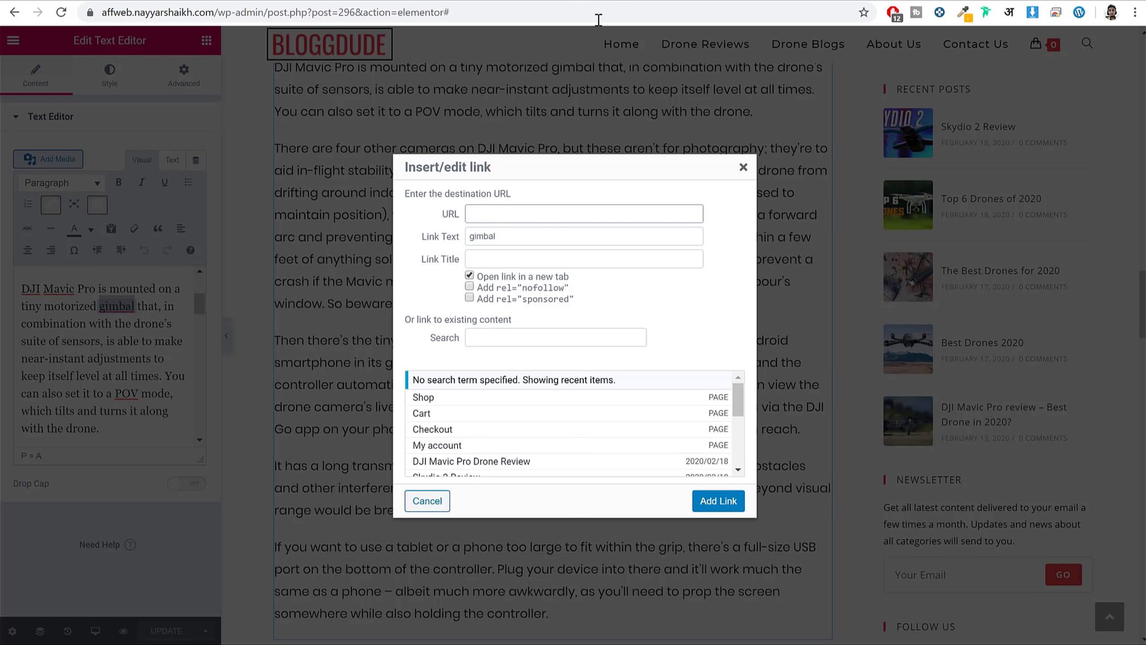
key(ctrl+t)
text(b)
key(Return)
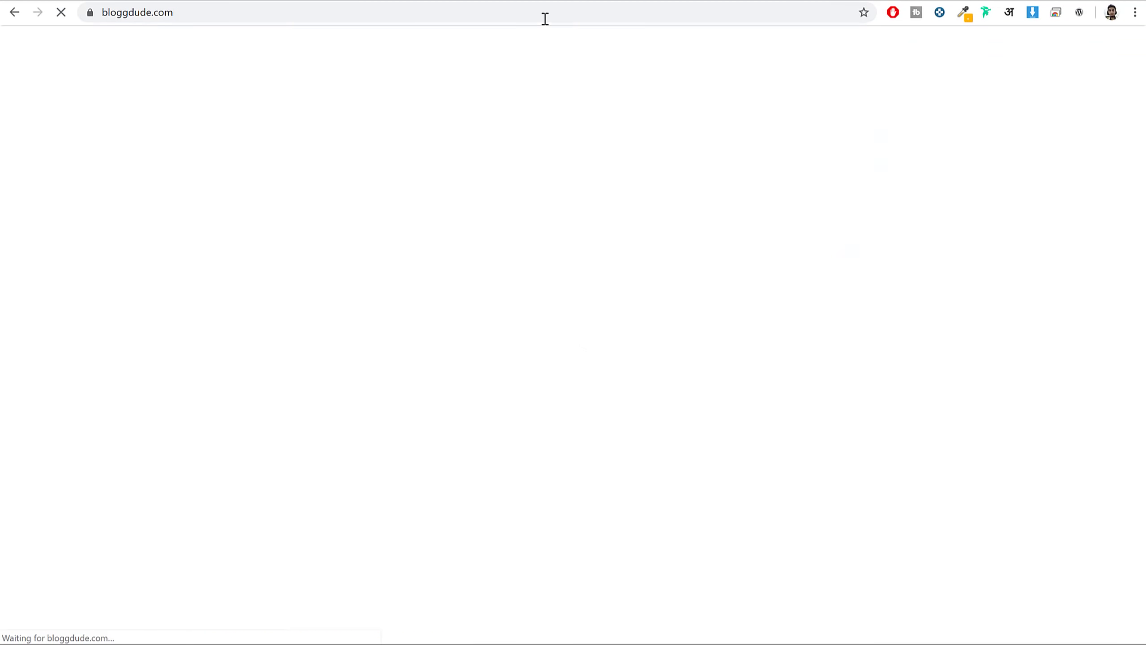
click(545, 14)
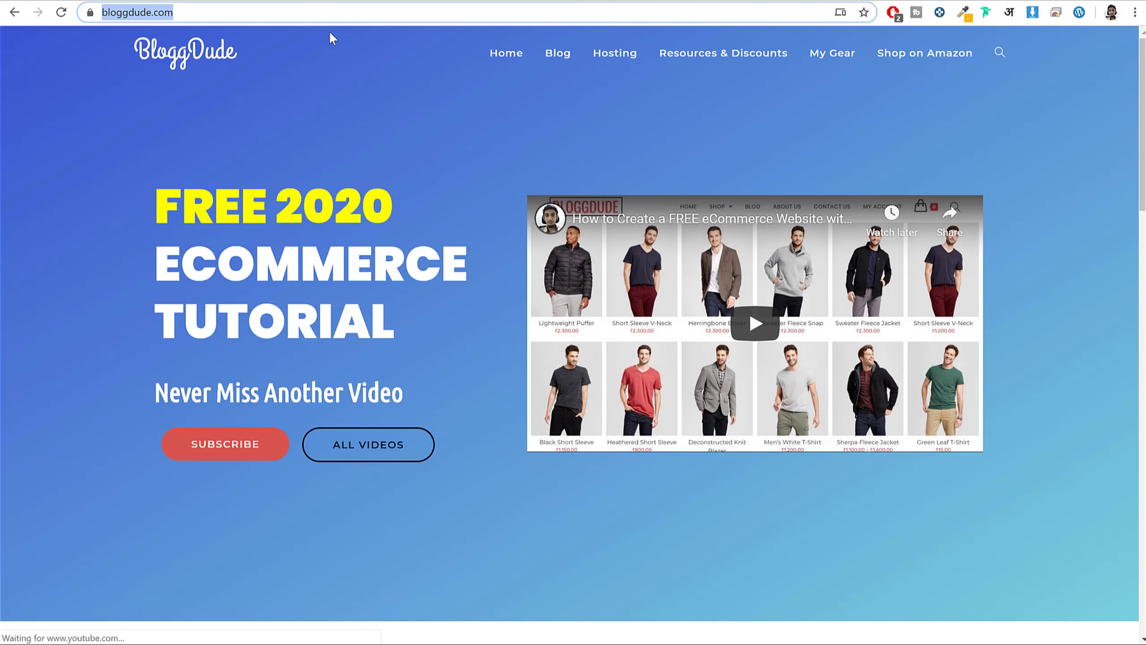
key(ctrl+c)
click(64, 2)
key(ctrl+v)
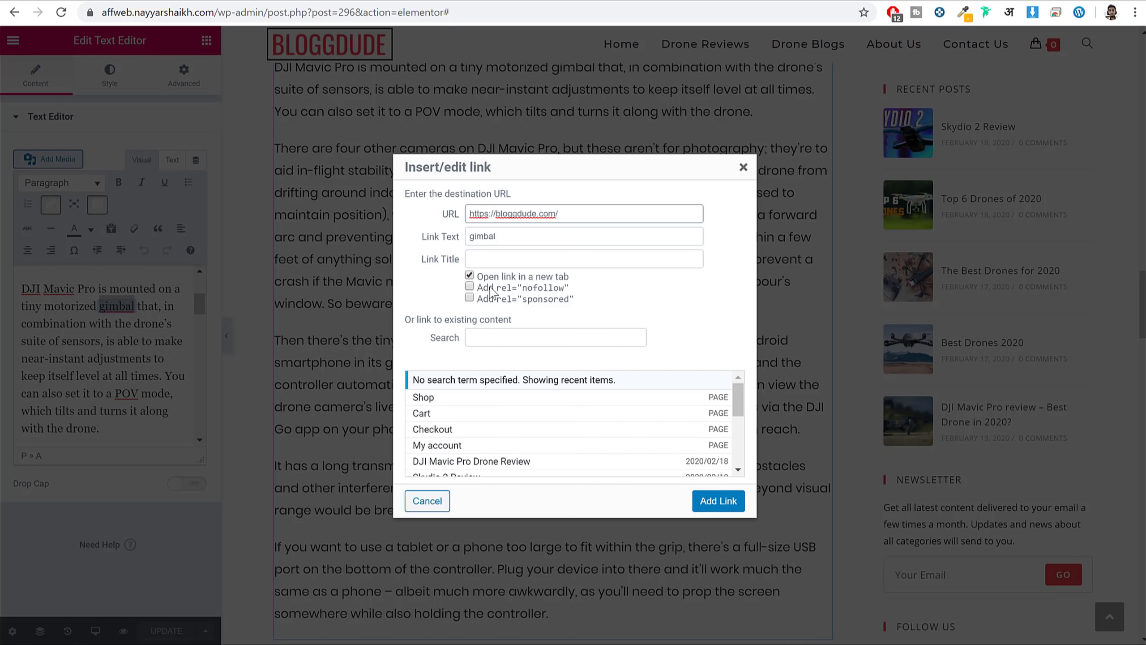
drag(584, 278, 472, 282)
click(719, 501)
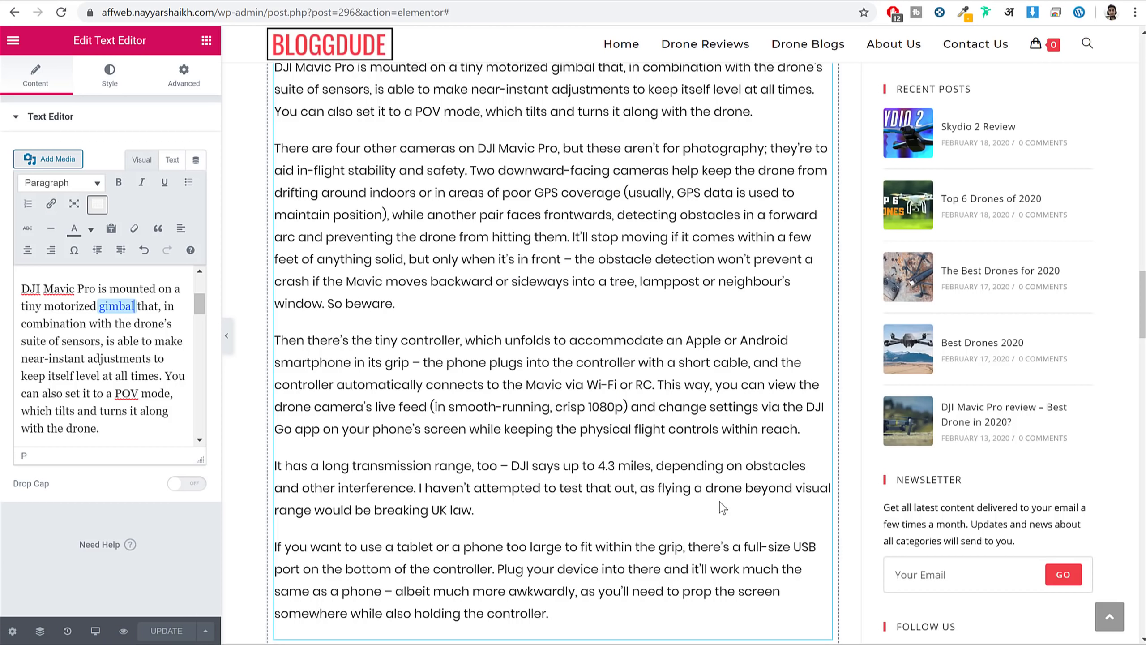
scroll(137, 377, down, 5)
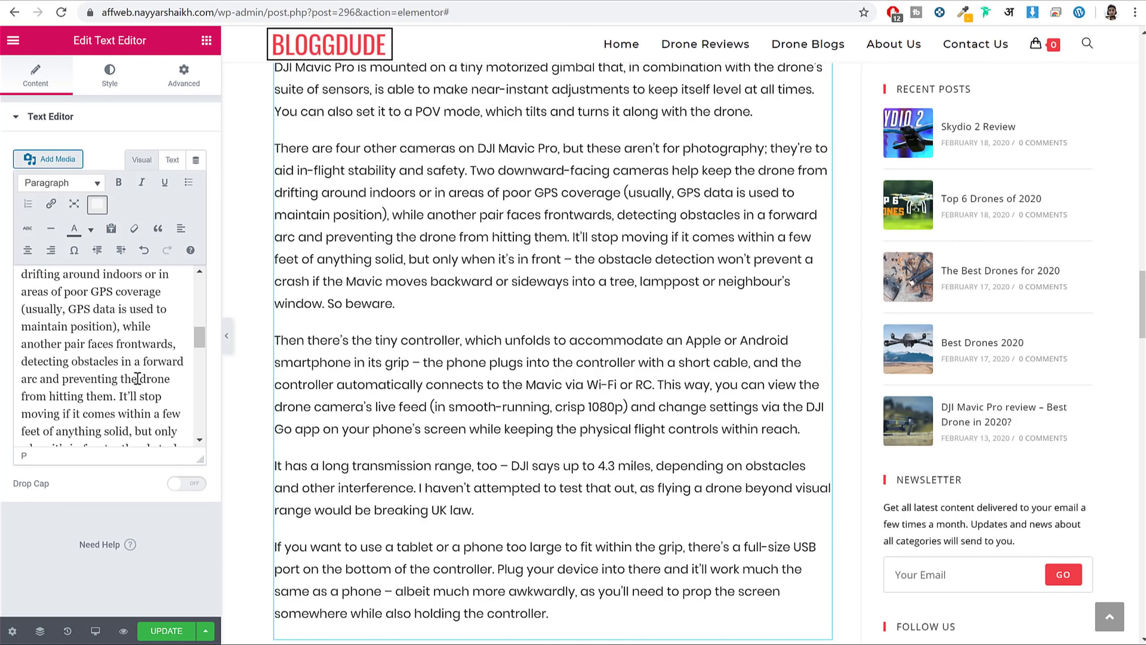
scroll(115, 384, down, 5)
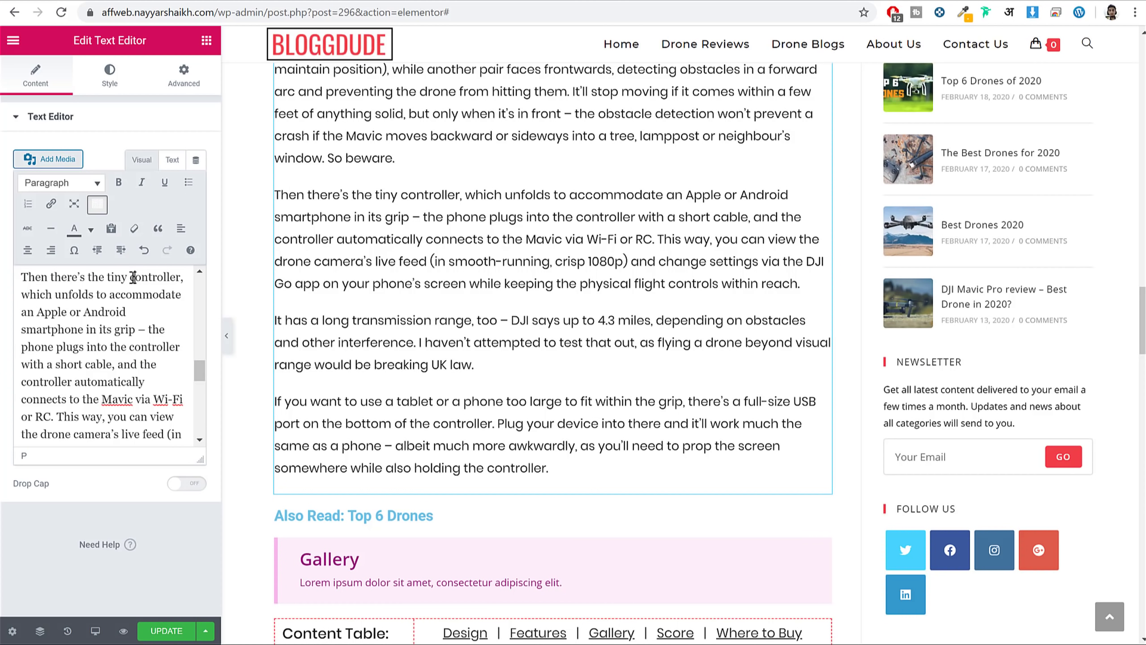
drag(130, 277, 176, 280)
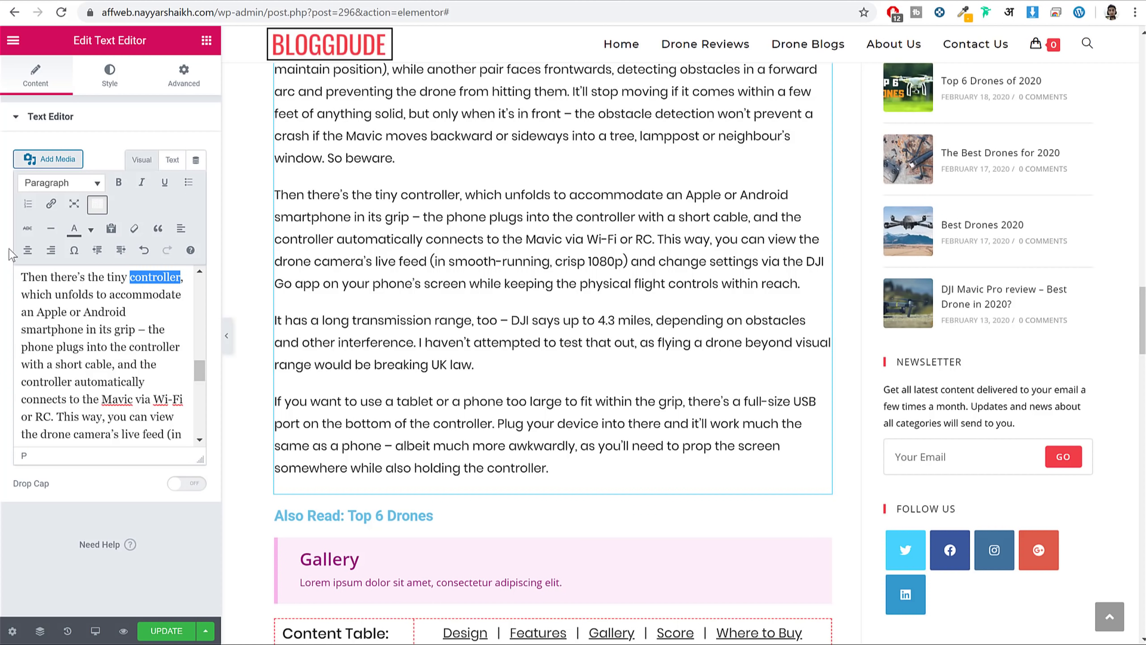
click(51, 204)
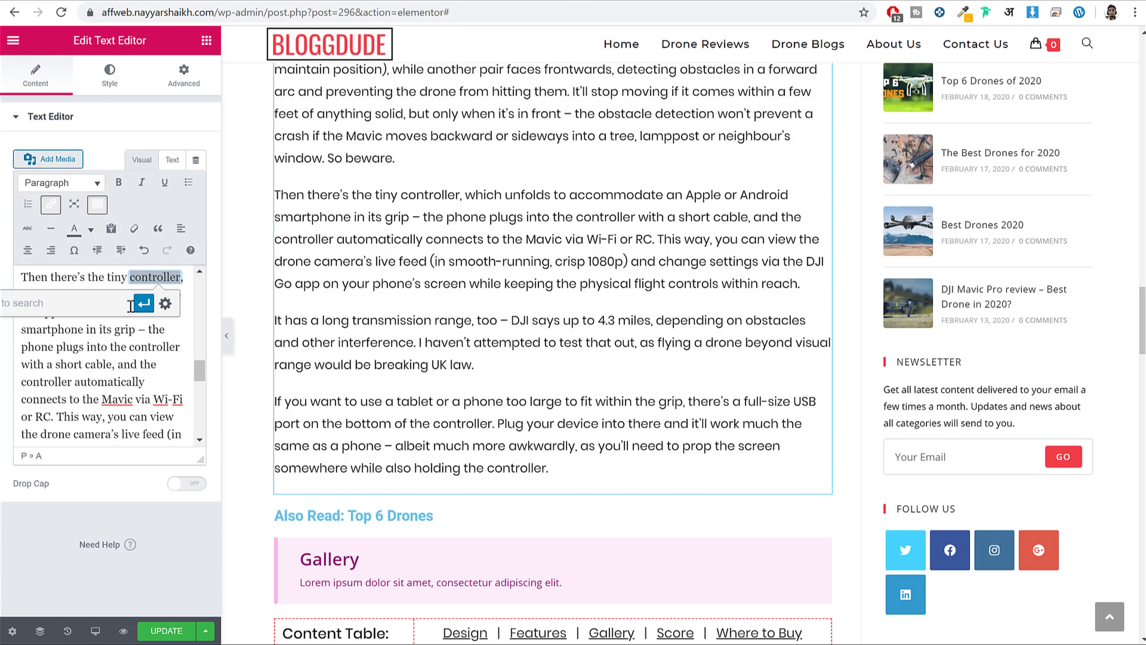
click(165, 303)
key(ctrl+v)
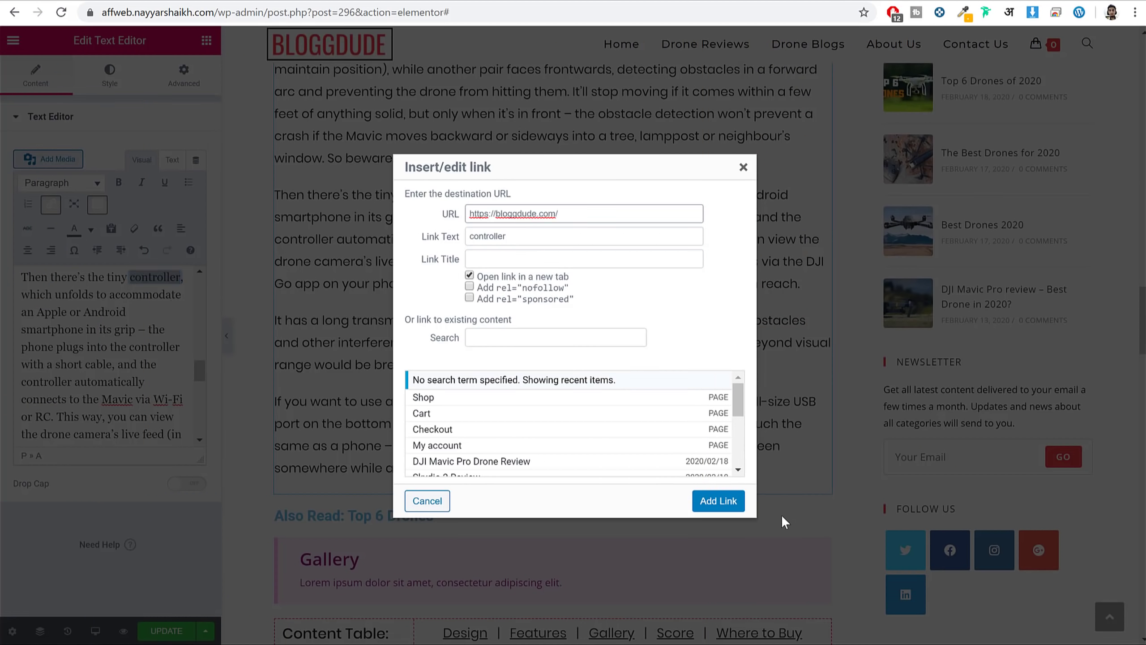
click(720, 502)
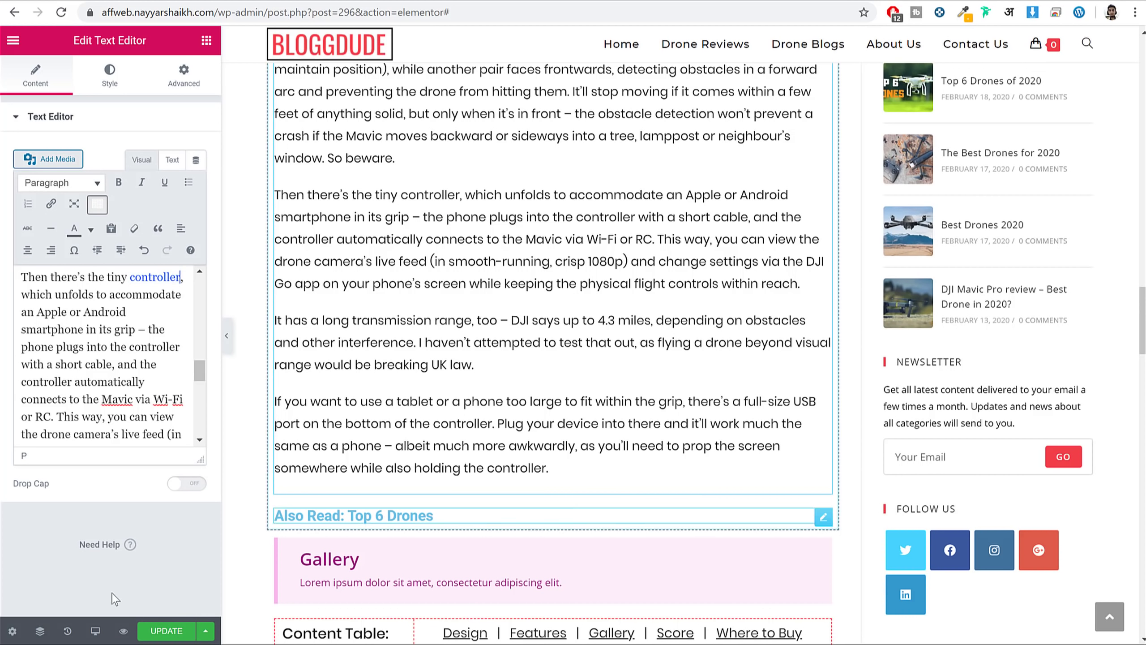
click(206, 41)
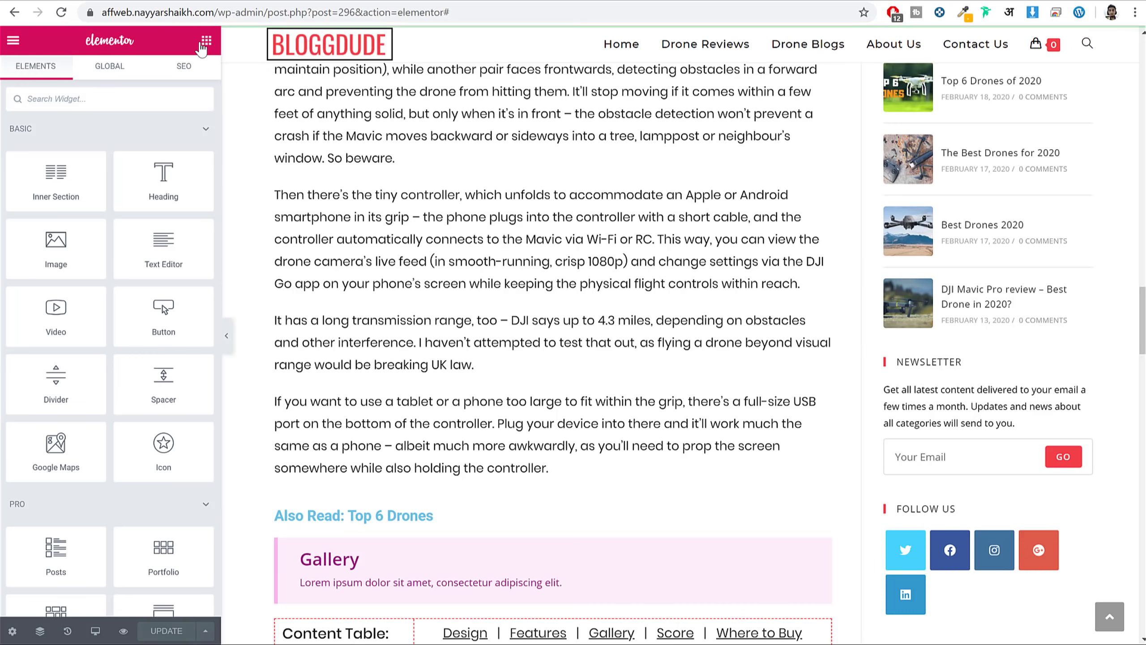
Review Rank Math's Additional checks, confirming the DoFollow external and internal link checks pass.
click(183, 66)
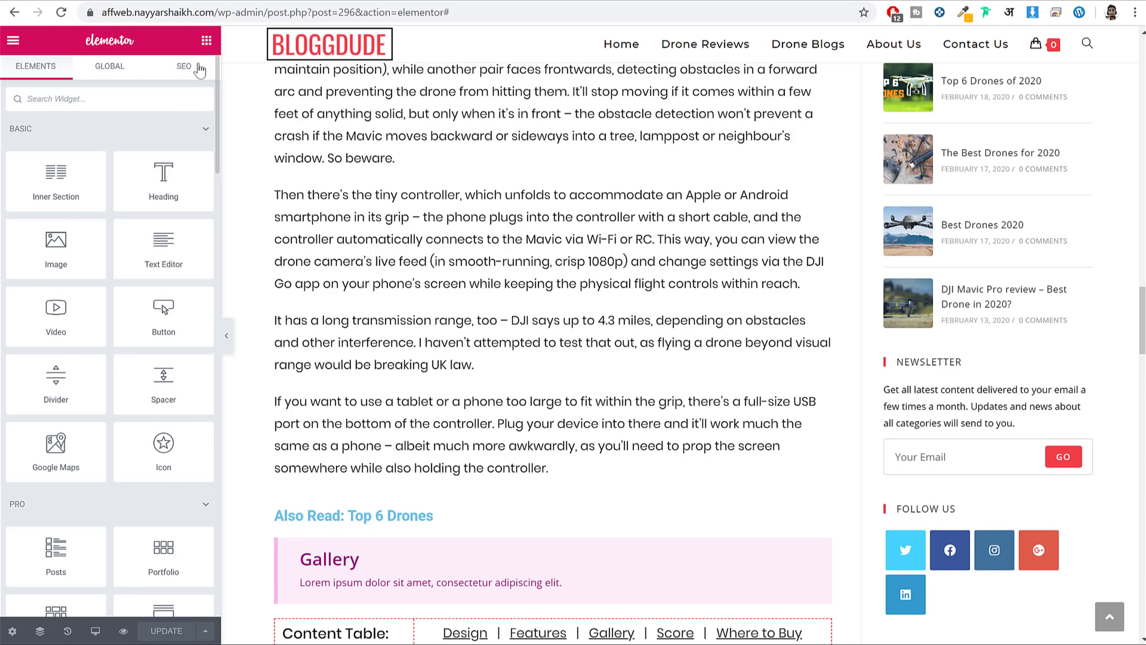
scroll(168, 294, down, 2)
click(145, 530)
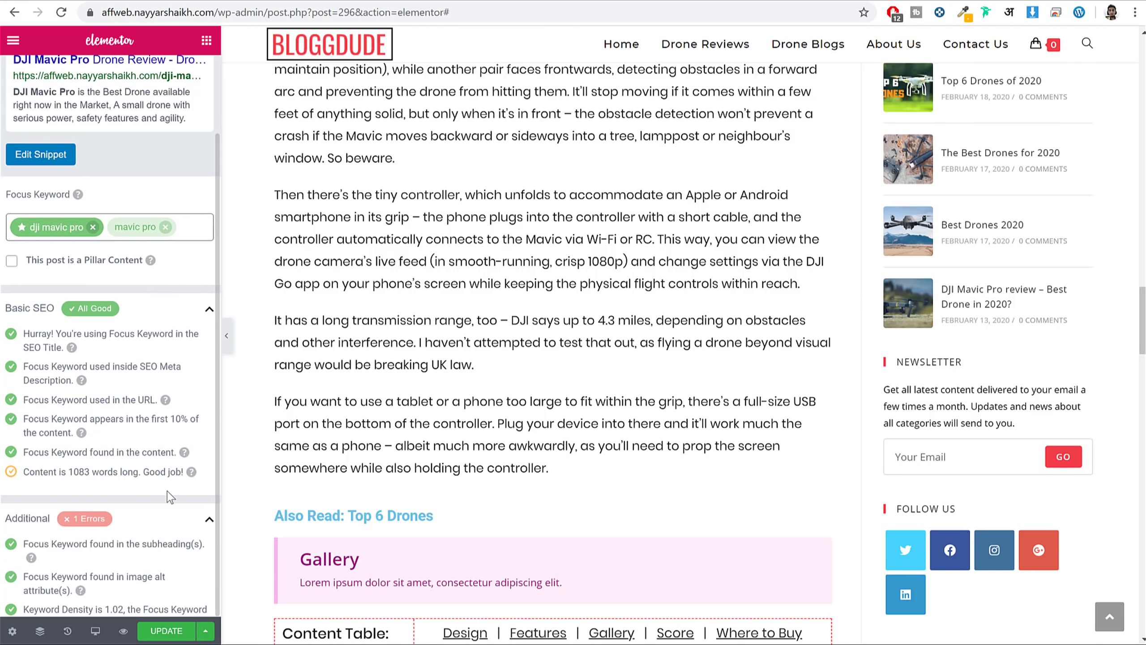
scroll(166, 490, down, 5)
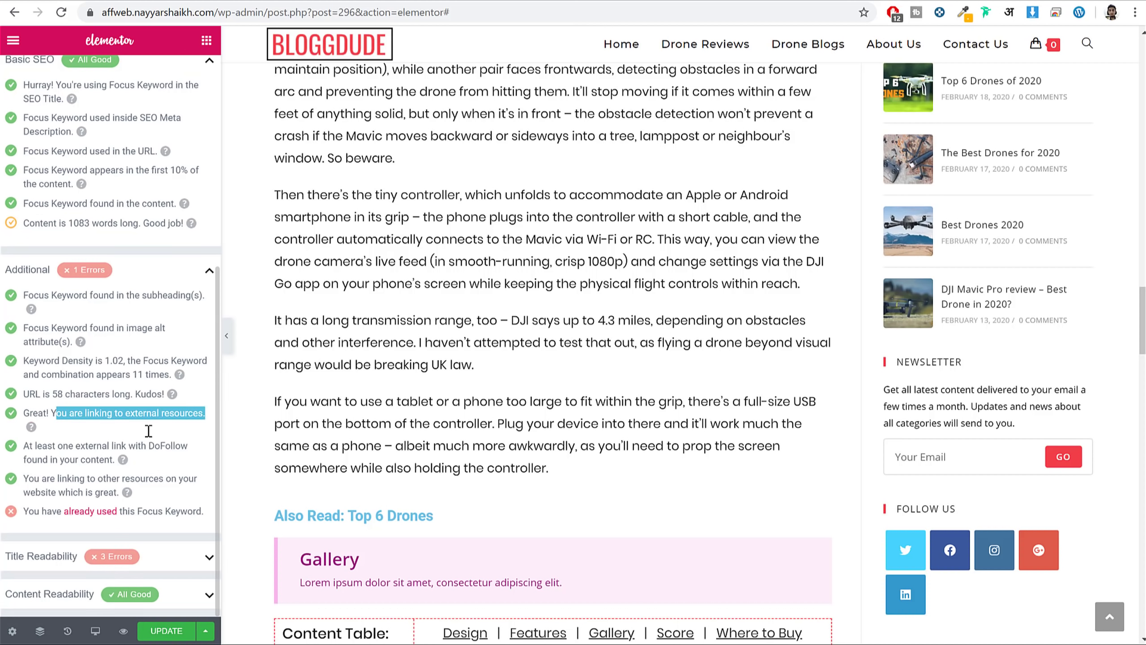
drag(28, 447, 103, 460)
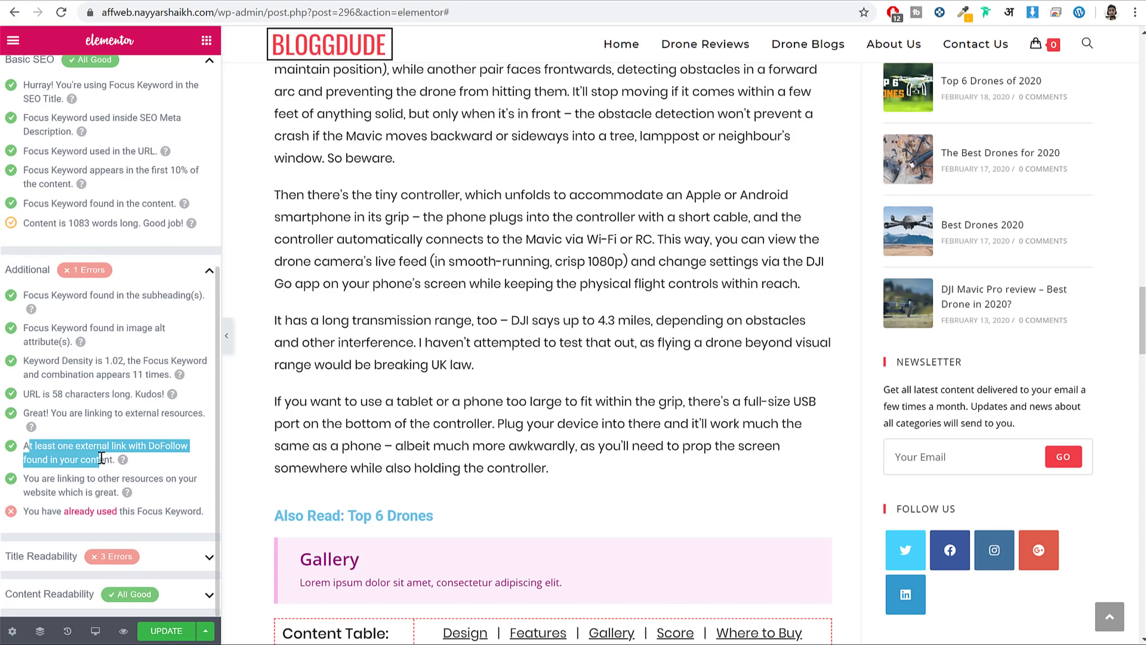
click(106, 454)
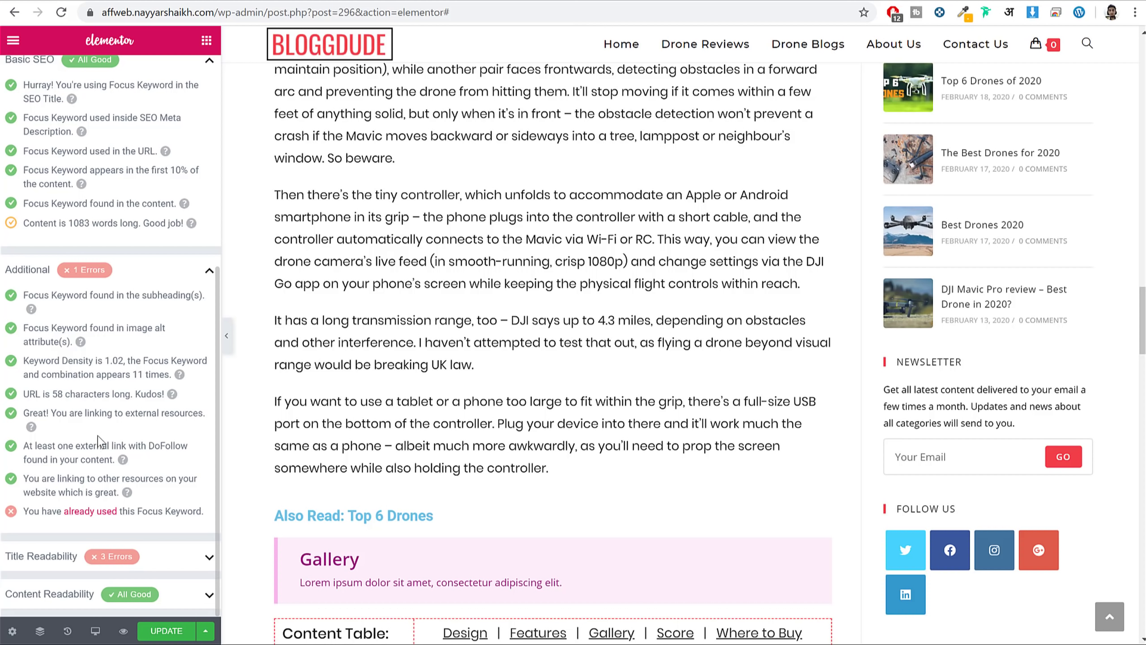
drag(26, 483, 100, 493)
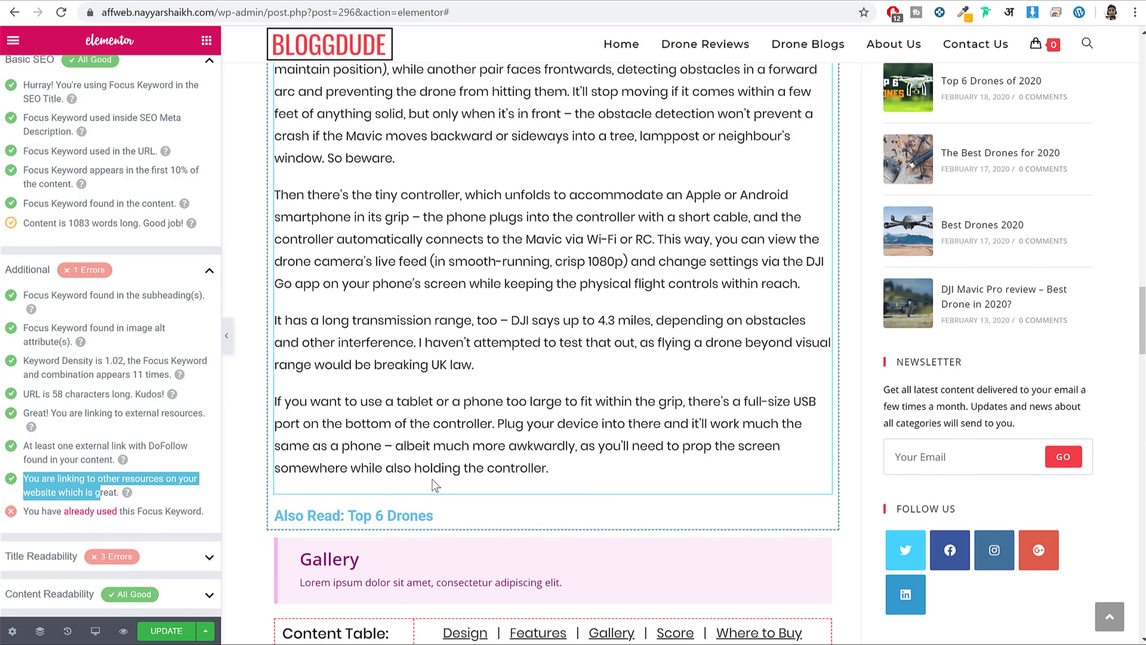
scroll(435, 485, down, 5)
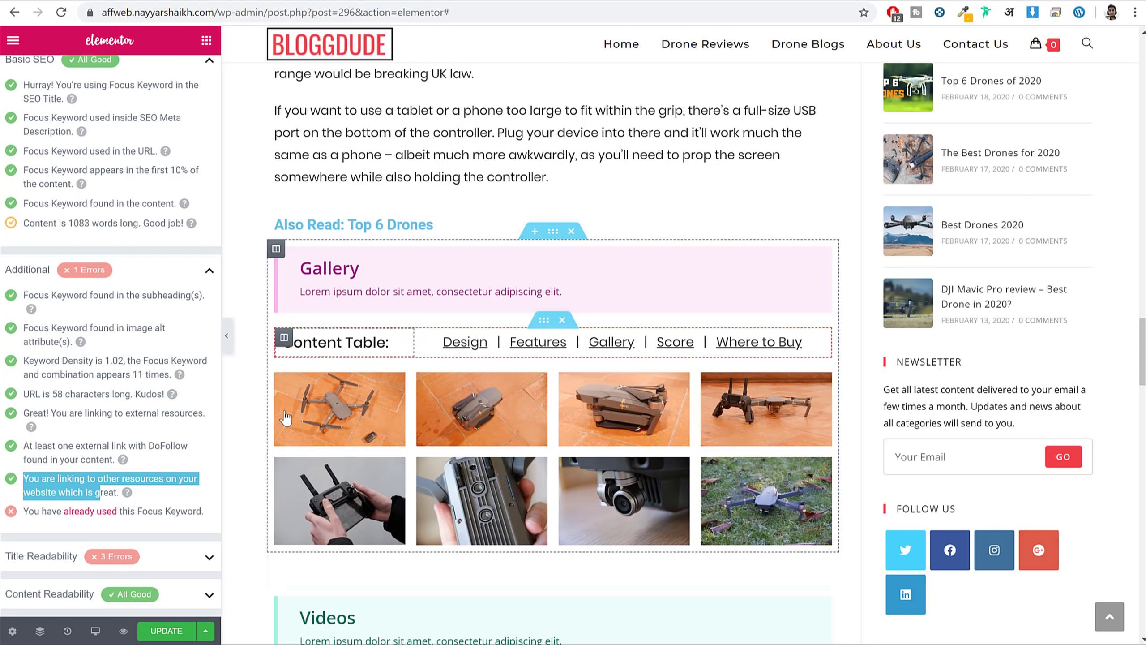
scroll(600, 389, up, 10)
scroll(603, 392, down, 9)
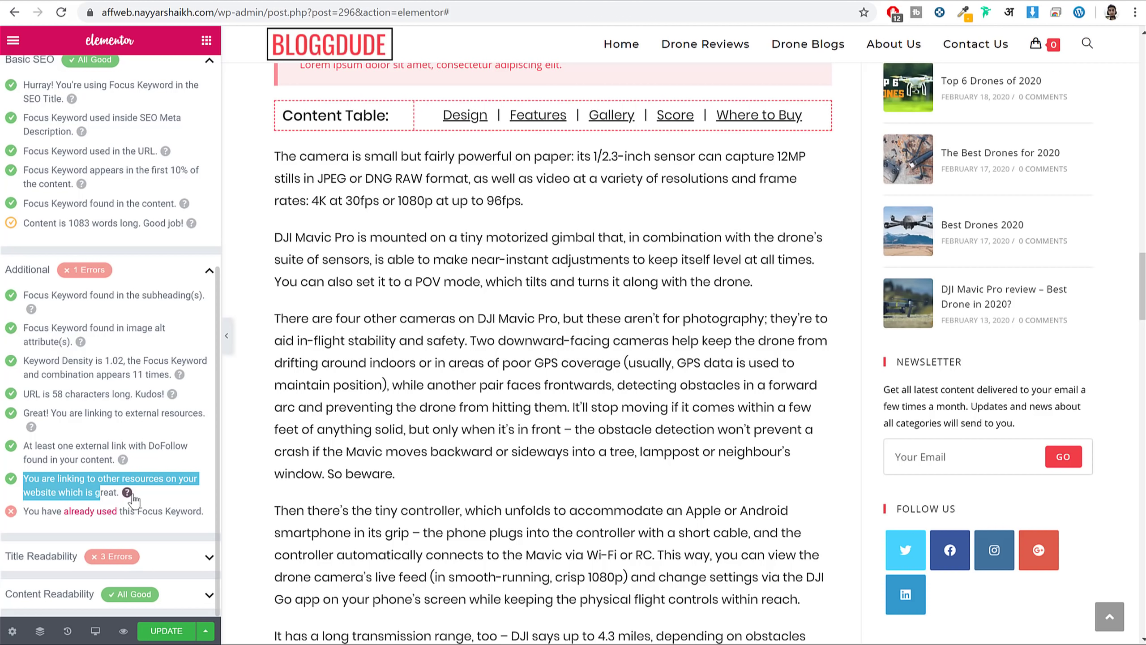
scroll(141, 462, up, 3)
Update the post and note the already-used focus keyword warning.
click(175, 632)
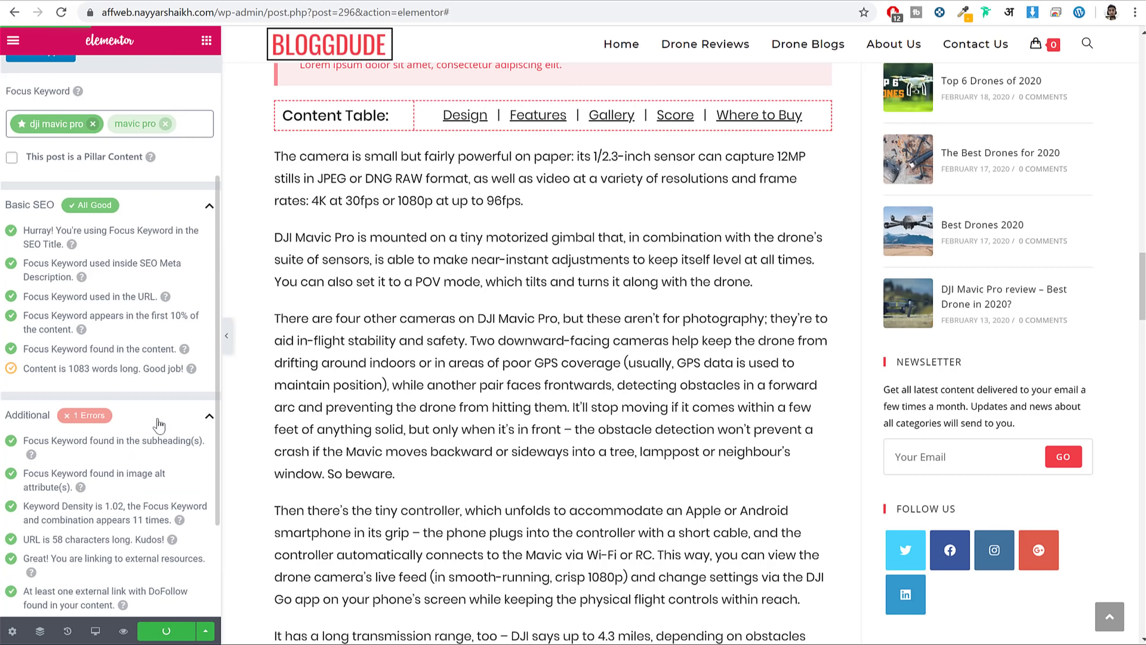
scroll(159, 417, down, 3)
drag(41, 511, 166, 511)
click(166, 511)
Change the older 'DJI Mavic Pro review - Best Drone in 2020?' post's focus keyword to 'dji mavic pro 2' and update it.
scroll(93, 298, up, 7)
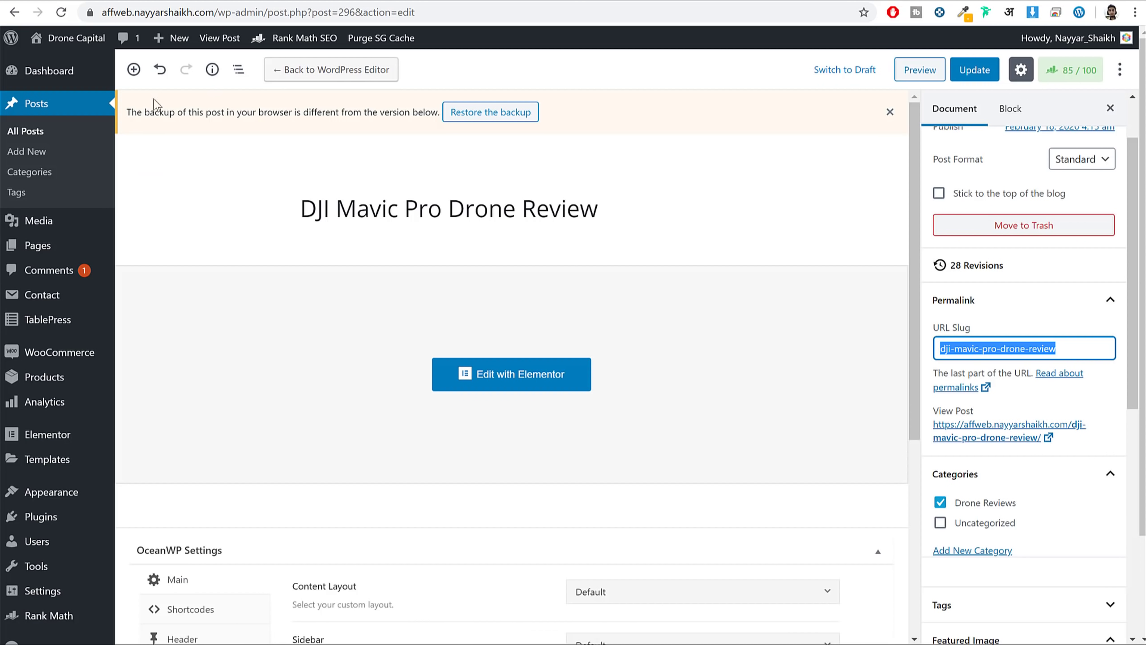
click(35, 130)
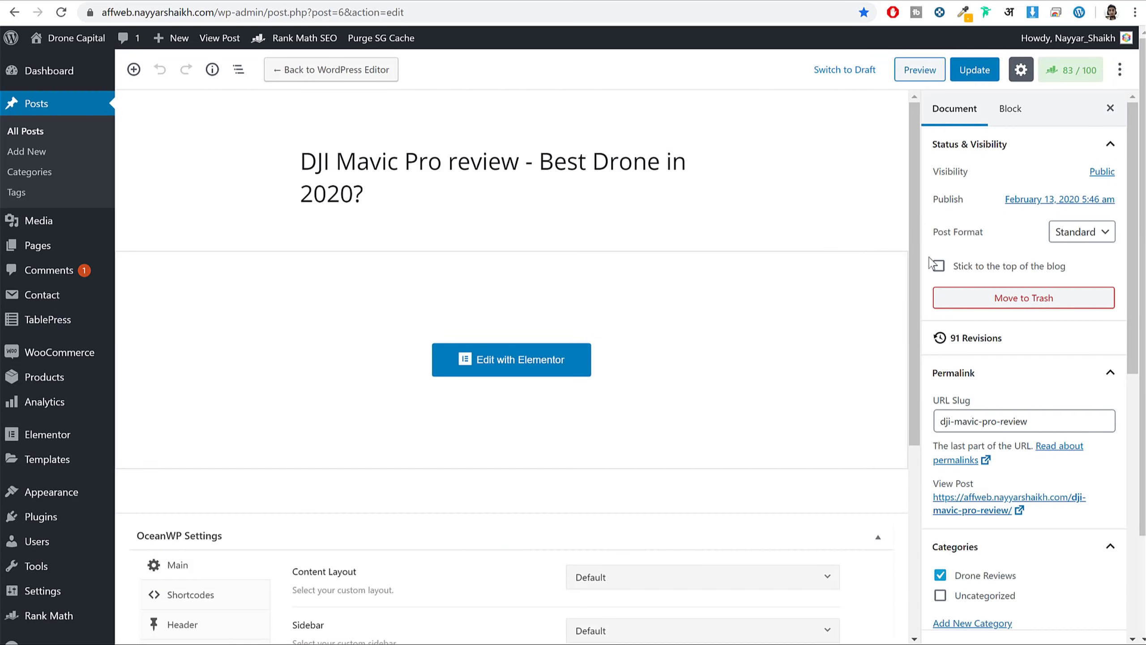
click(1066, 70)
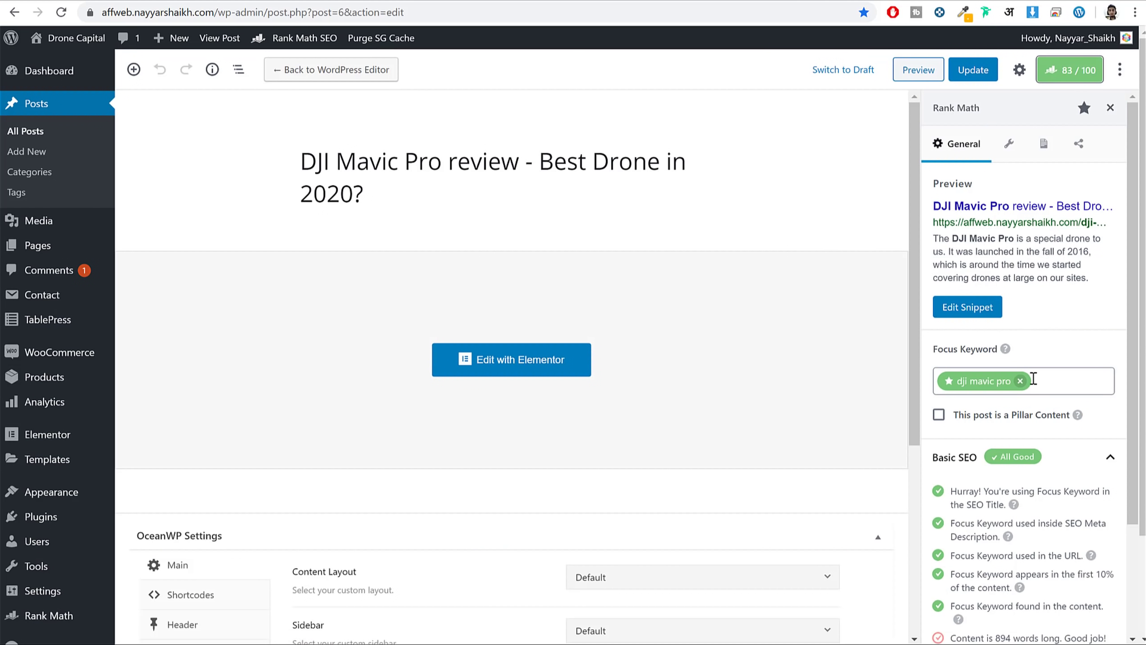
double_click(984, 387)
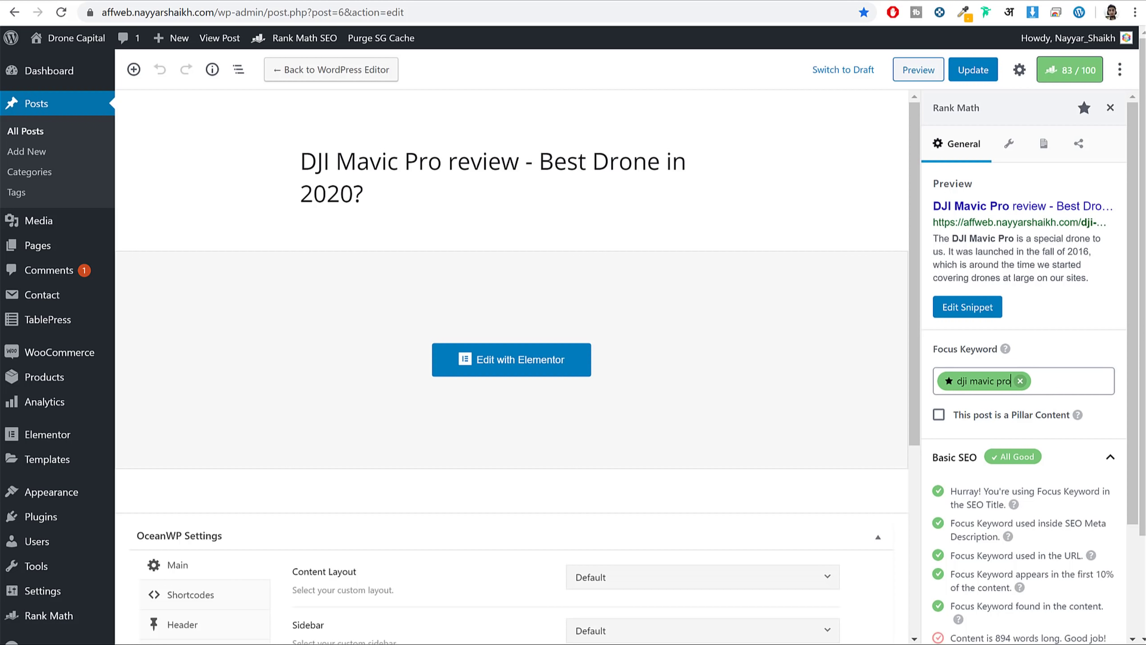
text(2)
click(1058, 74)
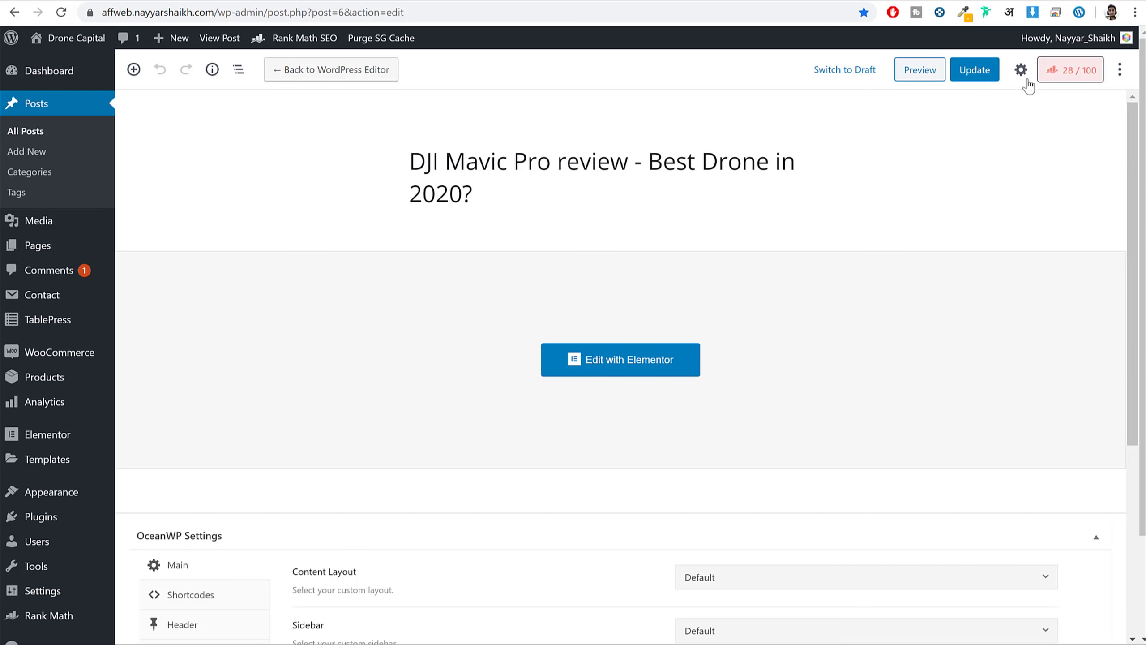
click(975, 69)
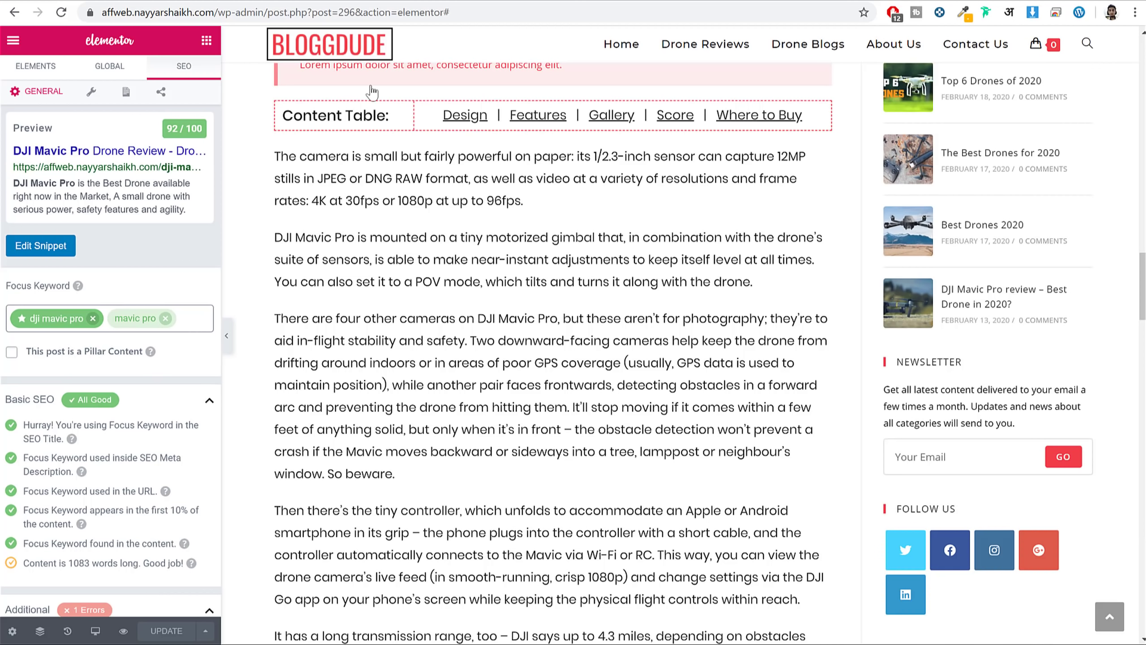
Reload Elementor and confirm the never-used focus keyword check now passes under Additional.
key(F5)
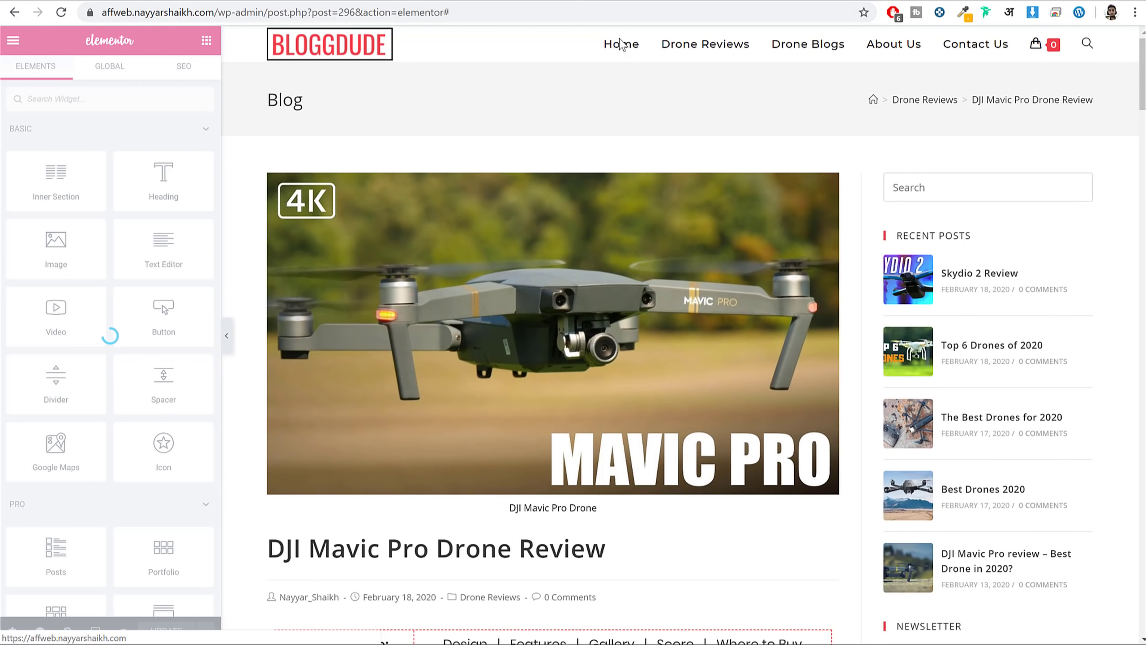
click(182, 67)
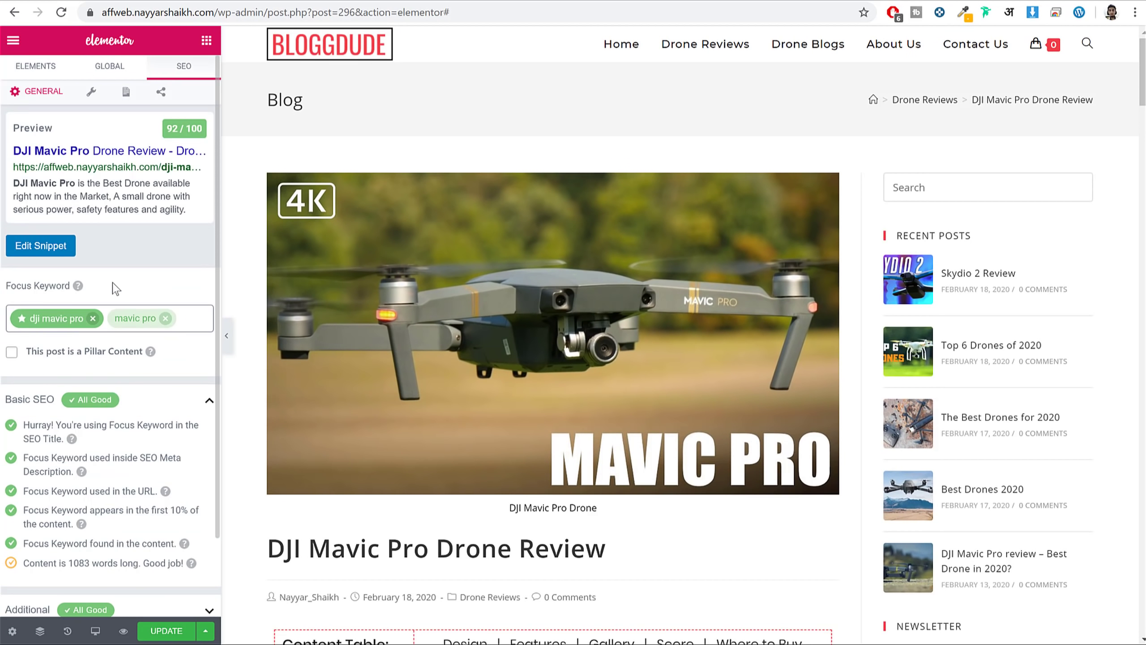
scroll(116, 288, down, 2)
click(152, 525)
scroll(153, 529, down, 5)
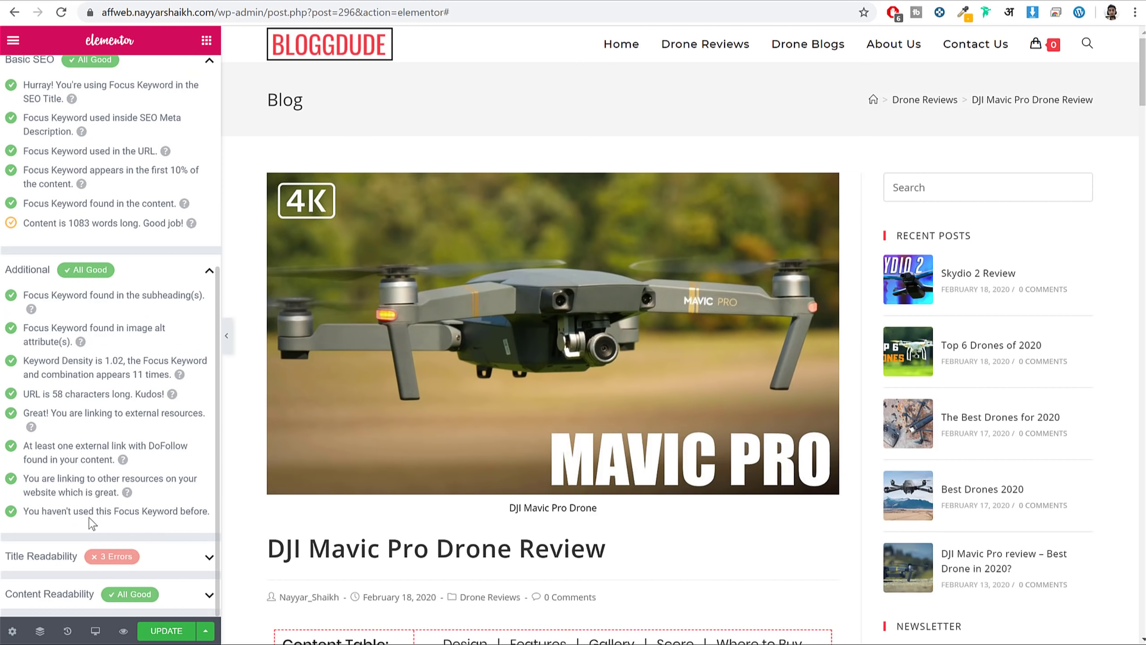
drag(24, 512, 190, 527)
click(201, 527)
Collapse Additional and Basic SEO, expand Title Readability, and compare it with the post title.
click(175, 276)
scroll(176, 289, up, 5)
click(166, 356)
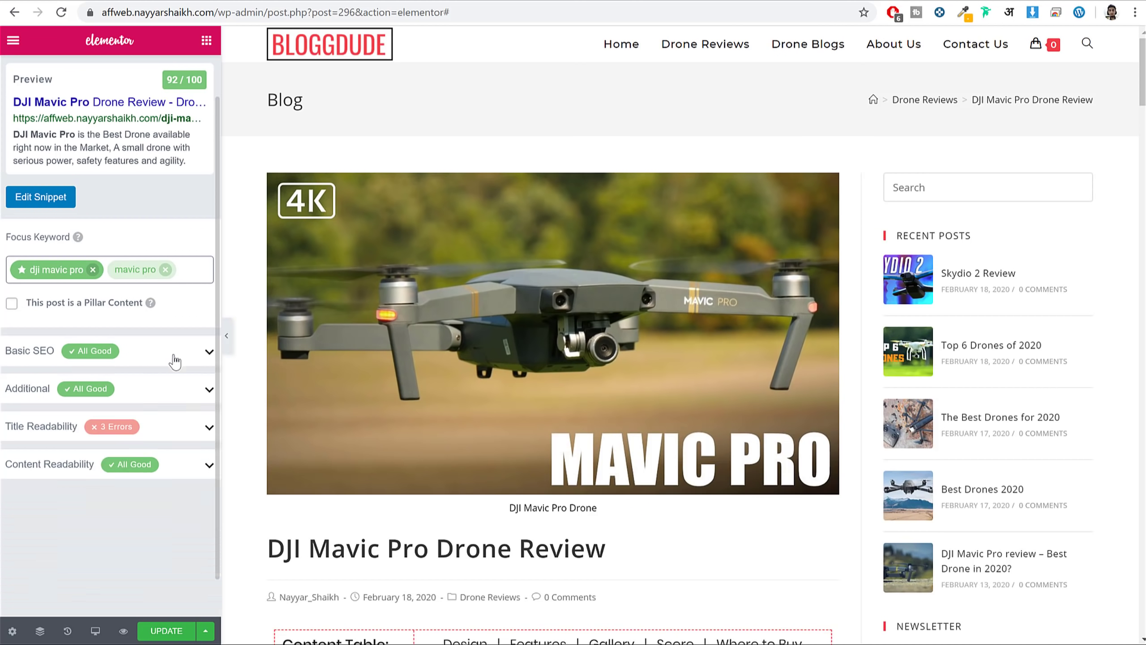
click(131, 425)
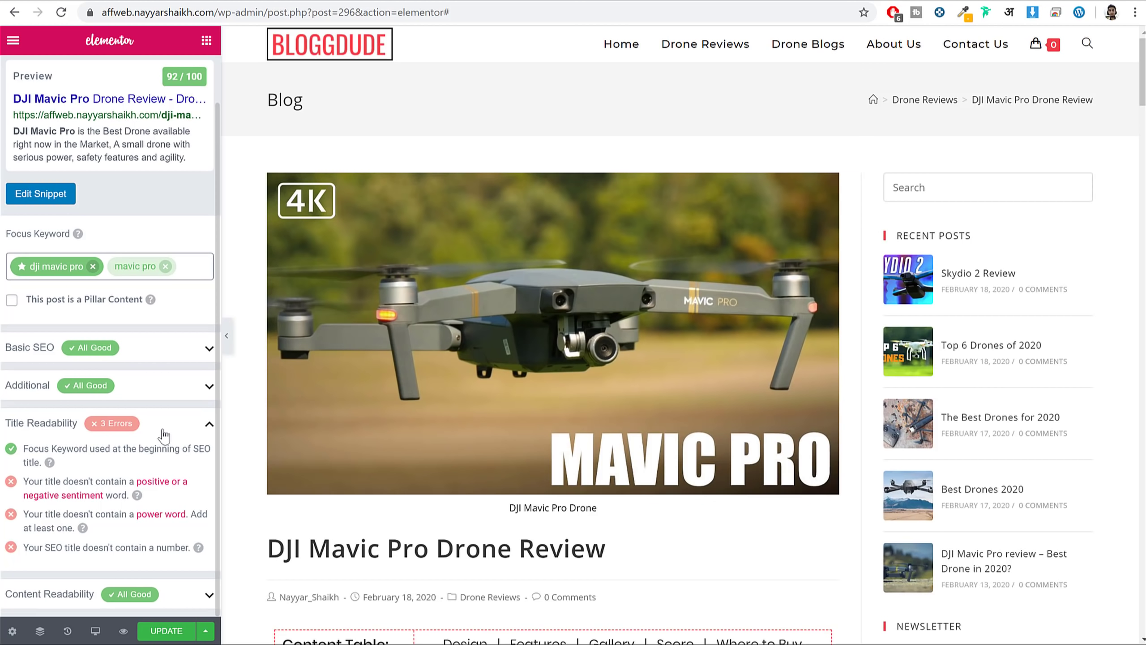
scroll(488, 436, down, 3)
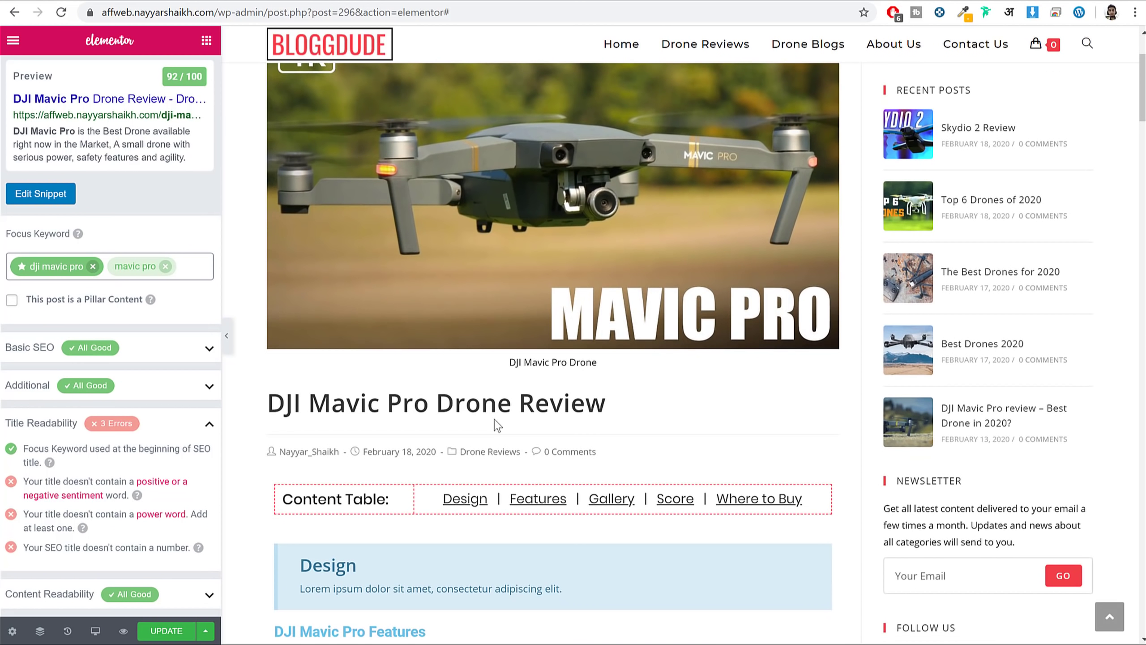
drag(276, 412, 525, 403)
click(526, 403)
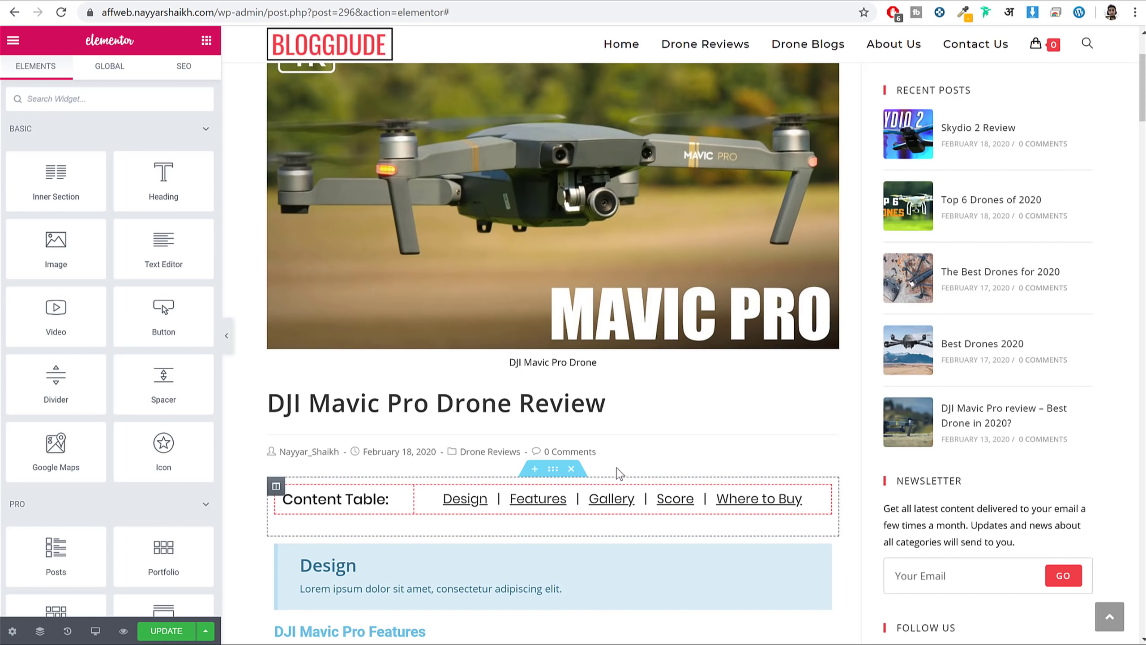
Review the Title Readability errors and open the sentiment word help link in a new tab.
click(209, 76)
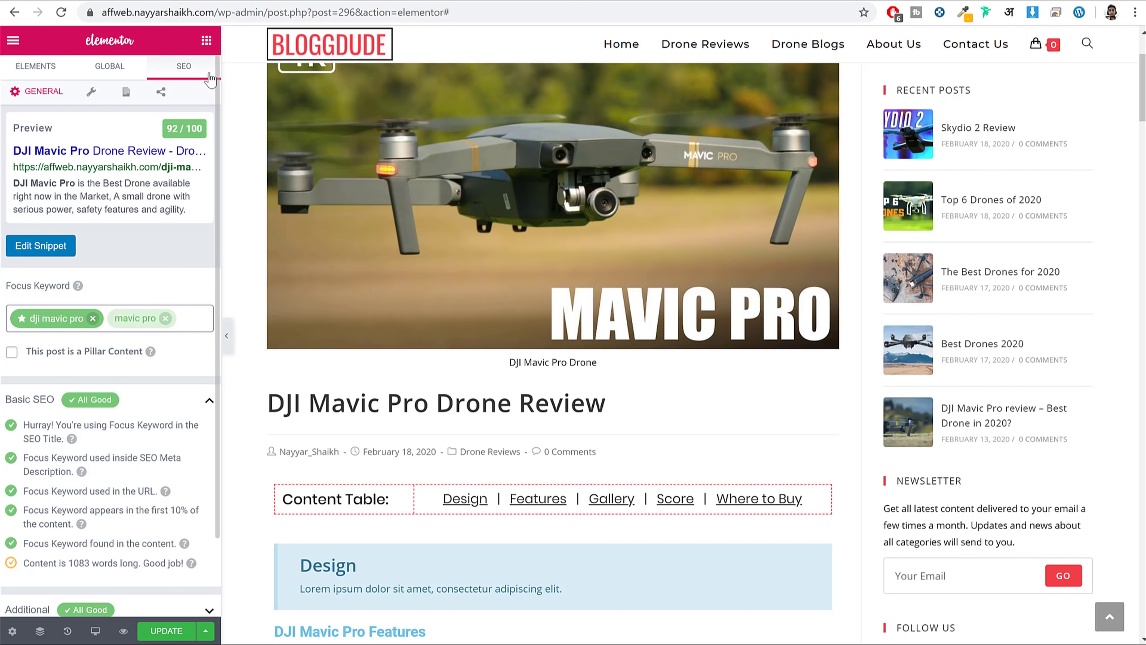
scroll(107, 368, down, 2)
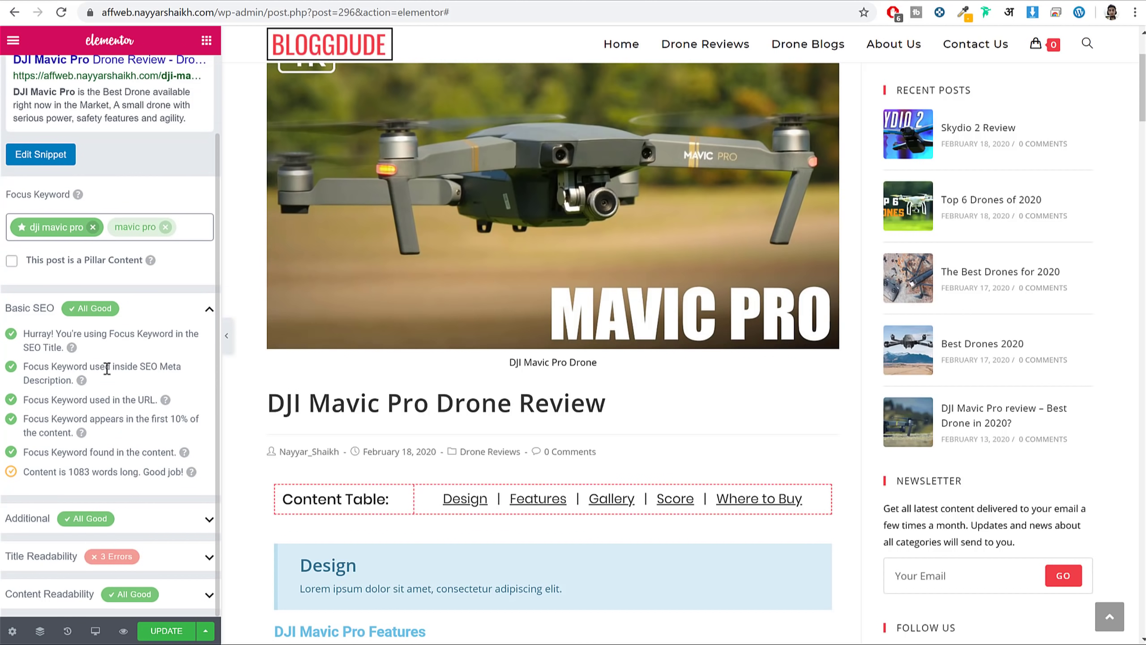
click(138, 554)
scroll(141, 452, down, 3)
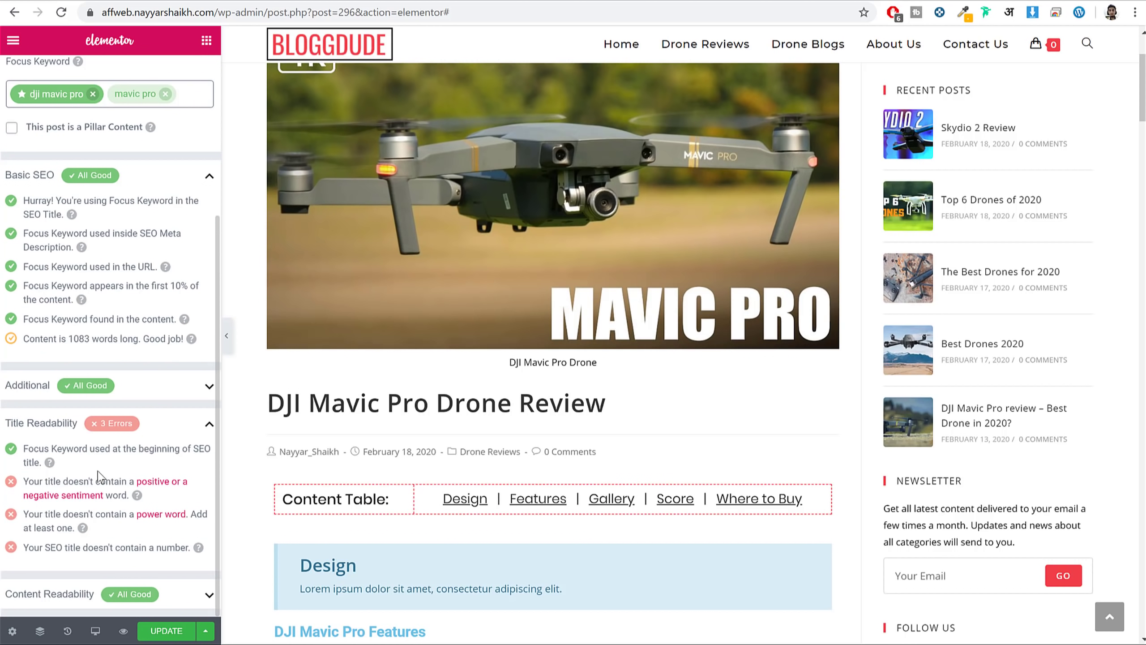
drag(24, 448, 153, 461)
click(161, 463)
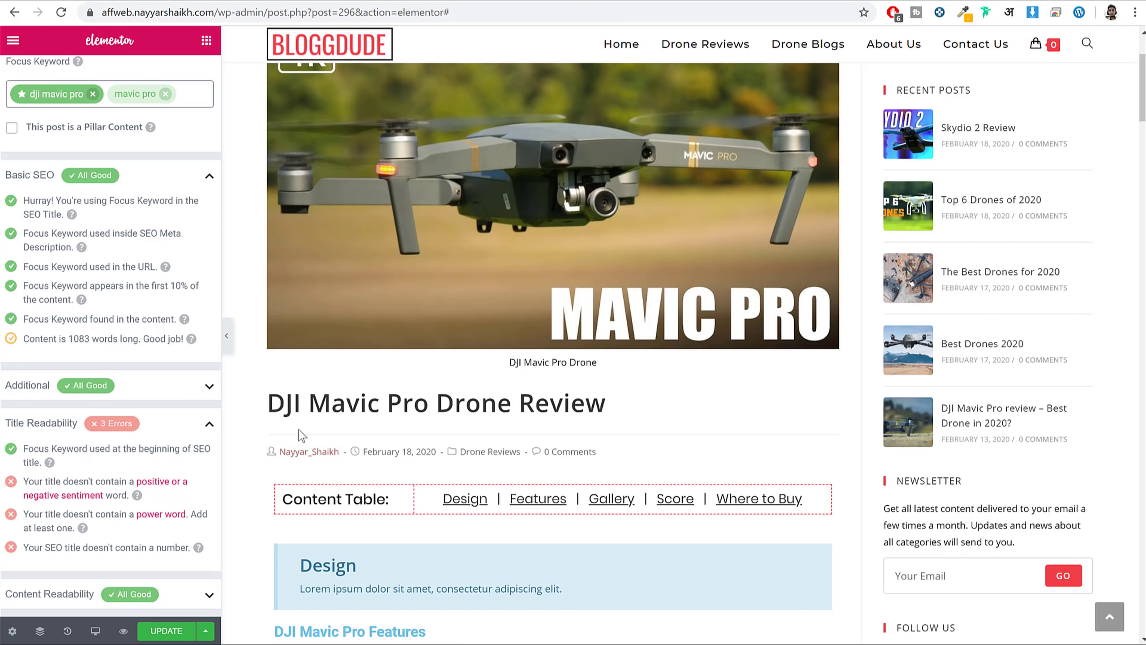
drag(23, 481, 135, 470)
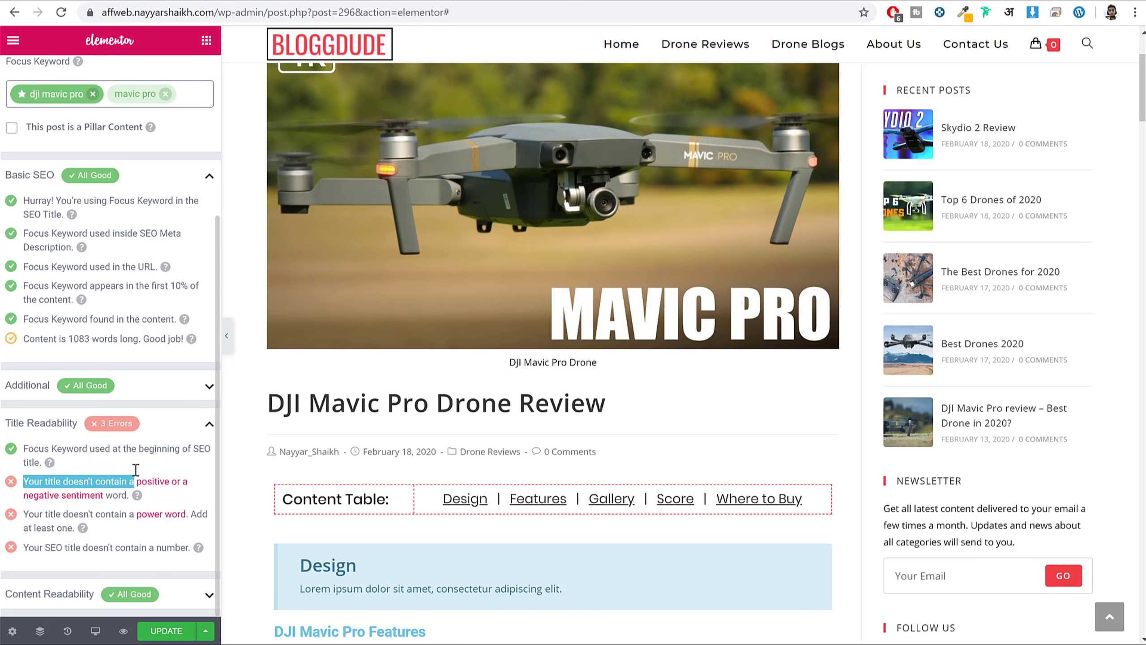
click(136, 470)
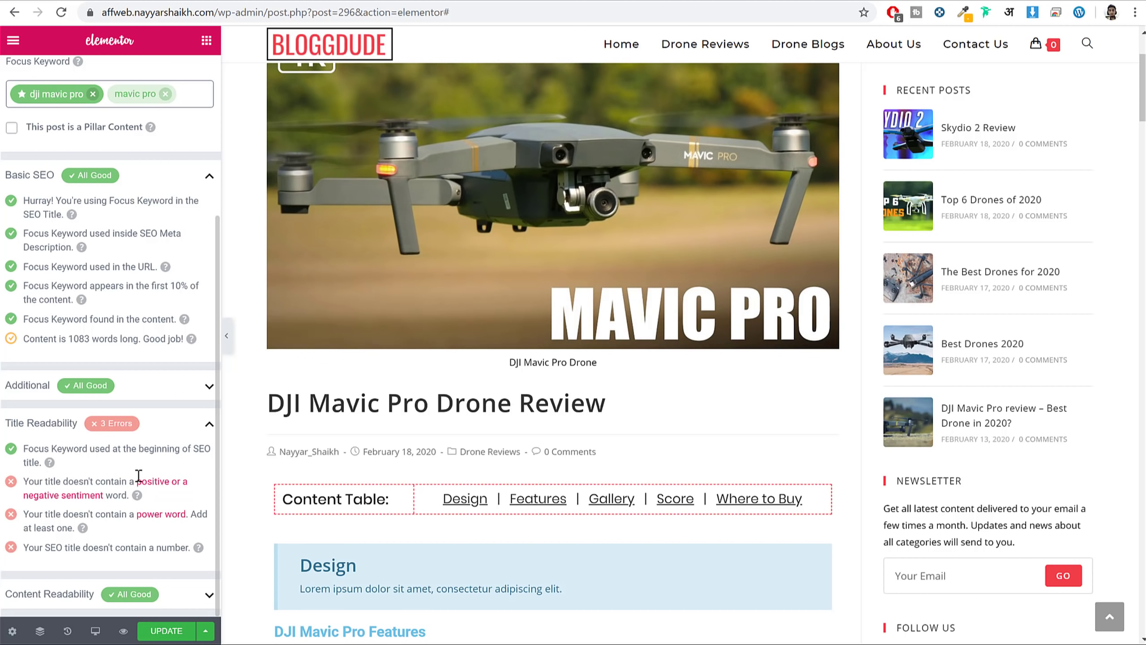
right_click(158, 482)
click(203, 496)
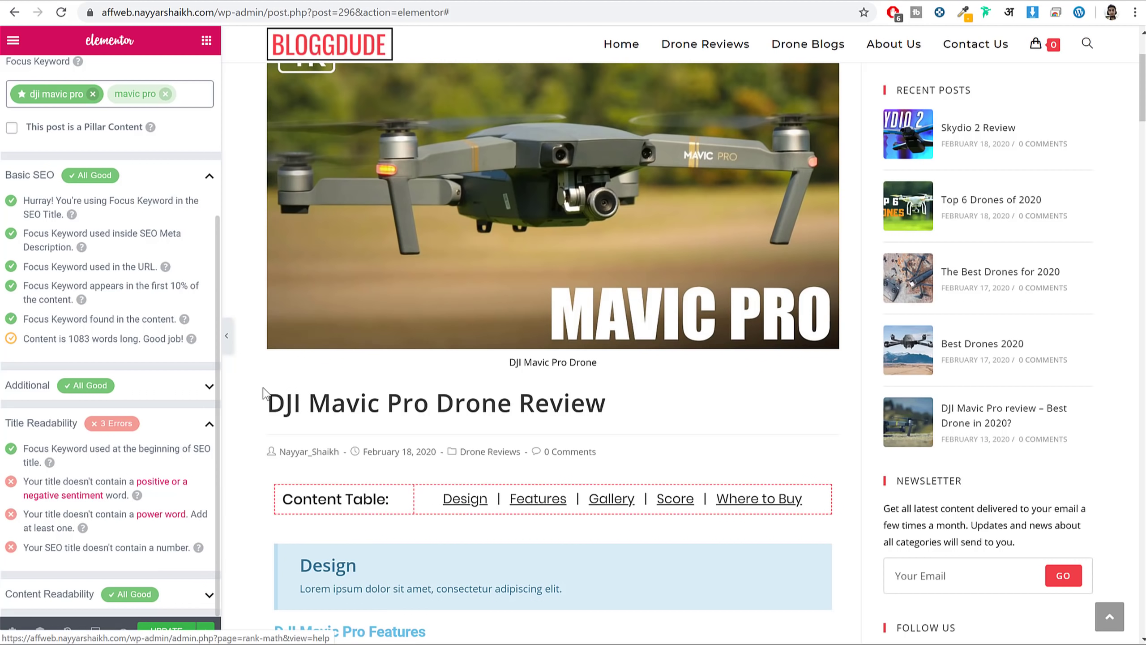
click(256, 1)
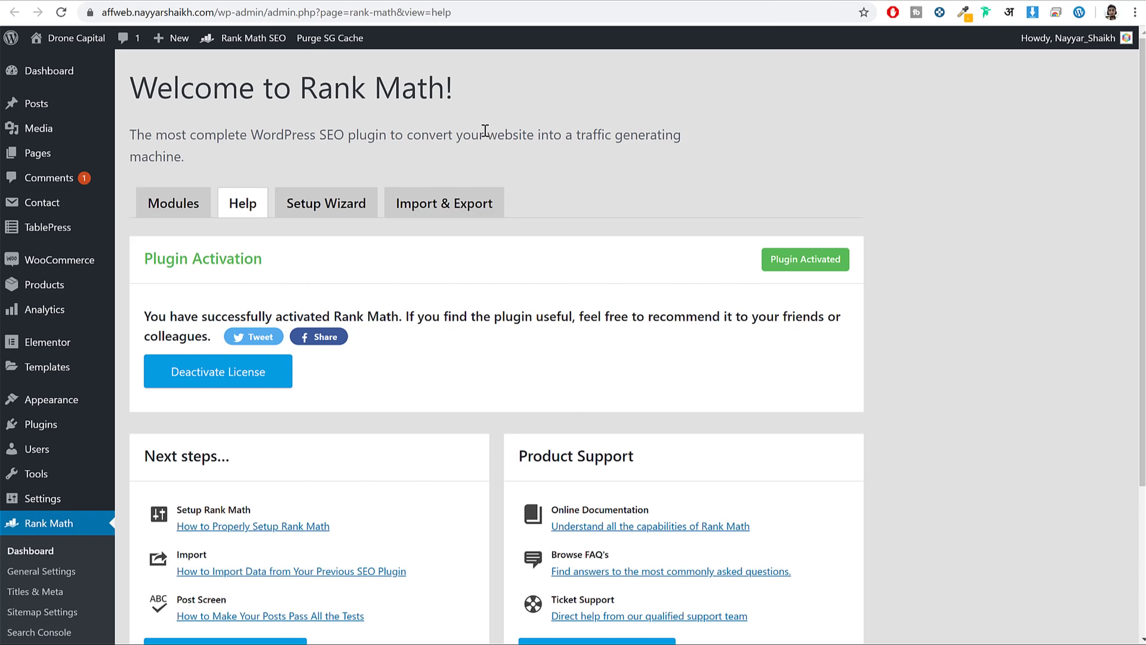
scroll(489, 146, down, 3)
scroll(373, 289, up, 3)
scroll(297, 430, down, 3)
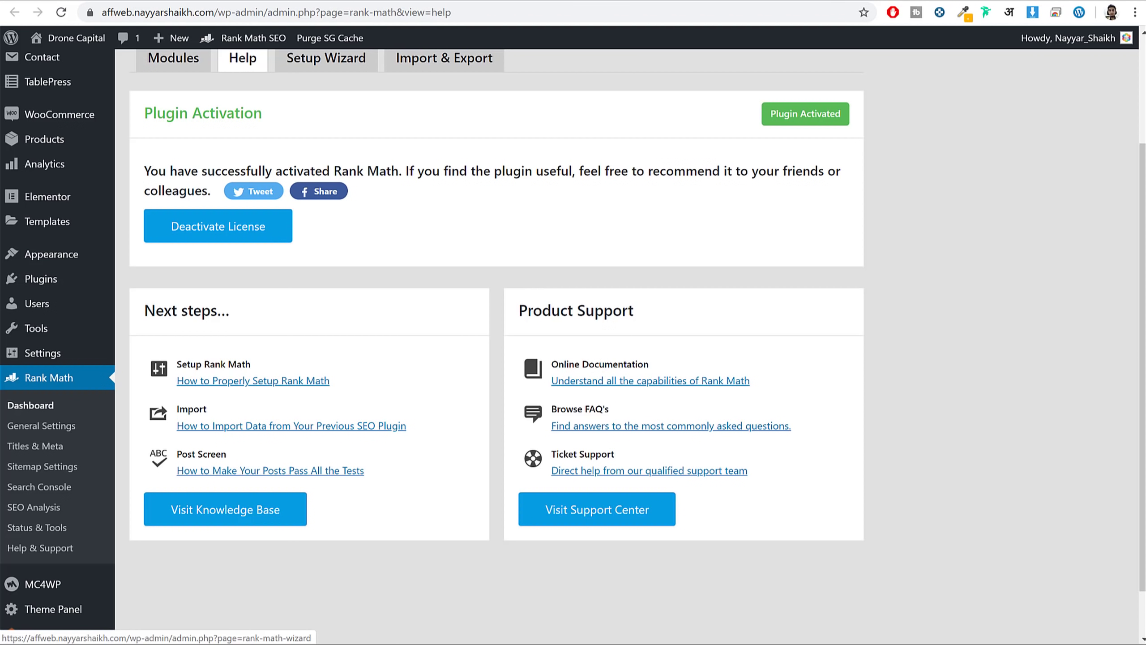
click(343, 1)
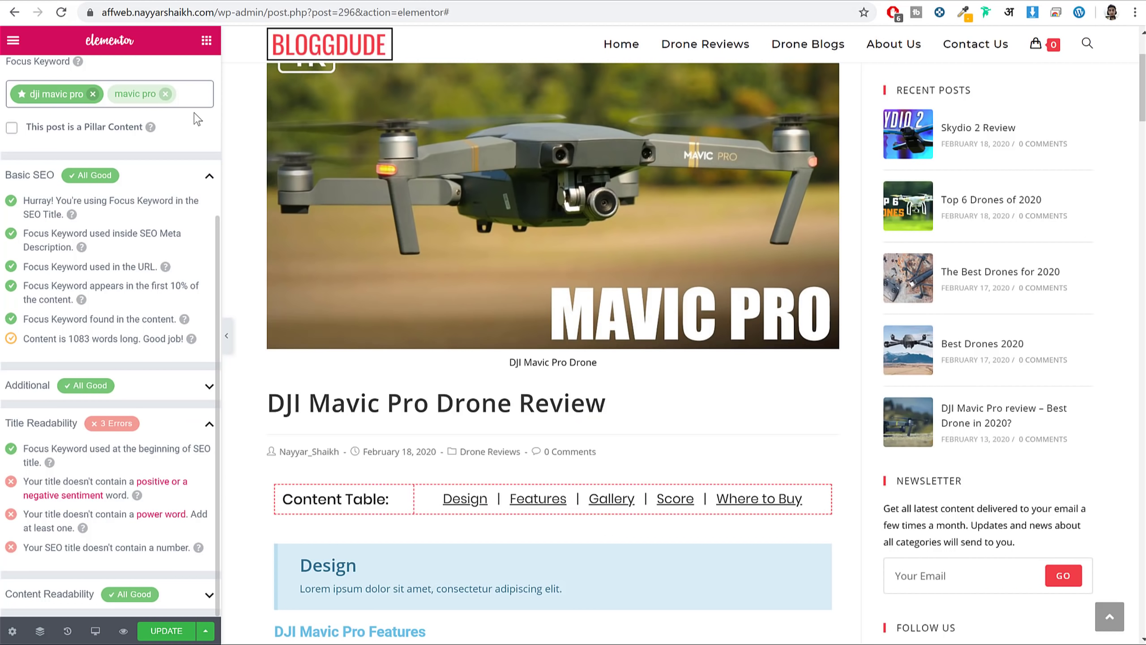
scroll(200, 115, up, 5)
Change the post title to 'Is DJI Mavic Pro Drone the Best Drone in 2020?' and update.
click(12, 631)
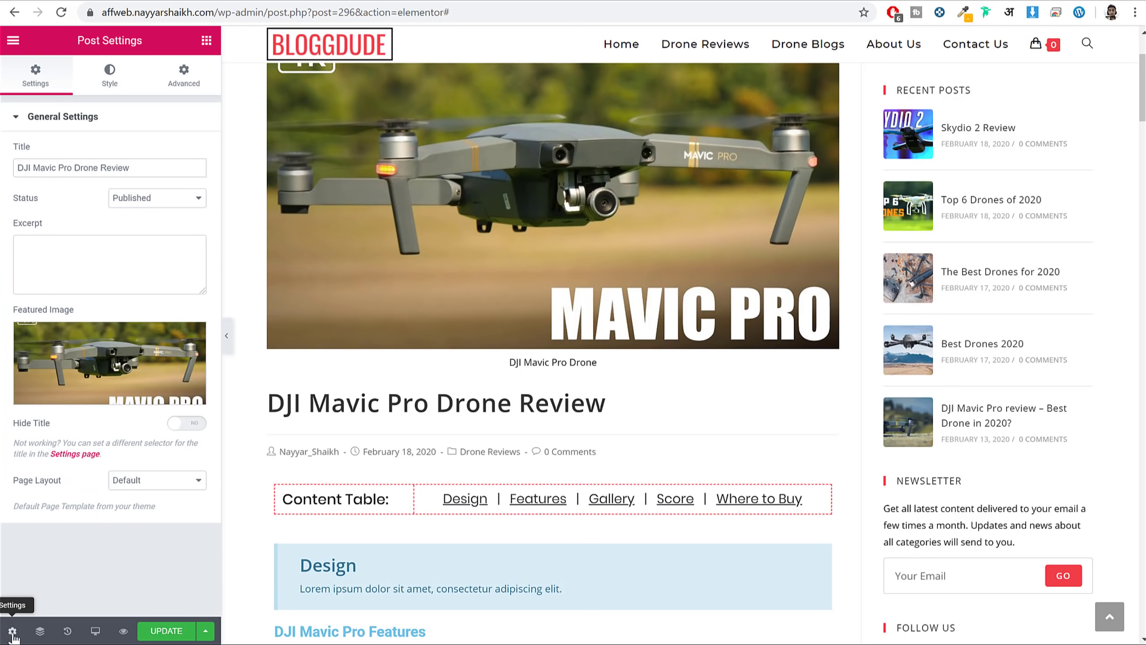
click(22, 167)
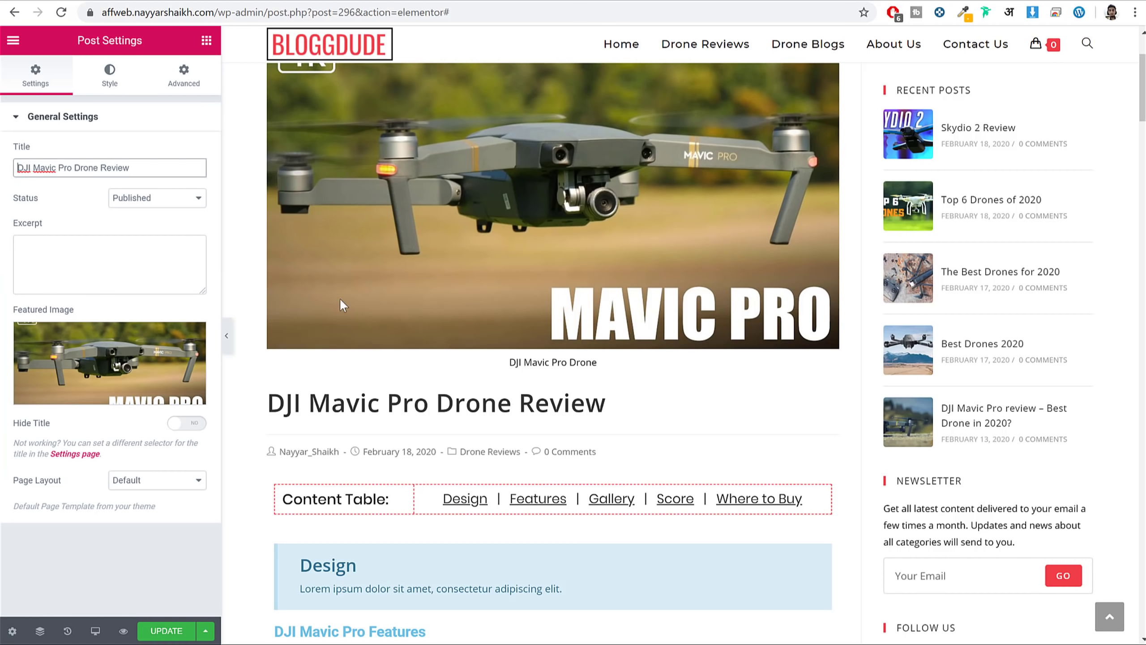
text(Is)
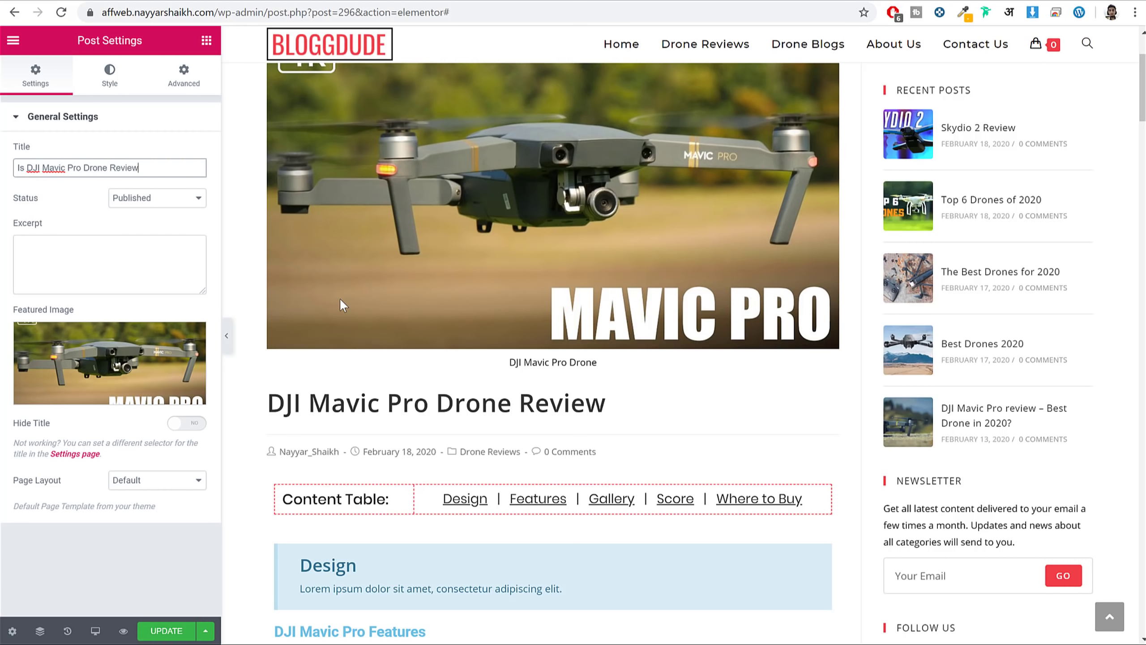
key(BackSpace)
key(BackSpace)
key(BackSpace)
key(BackSpace)
key(BackSpace)
key(BackSpace)
key(BackSpace)
text(the Best Drone in 2020?)
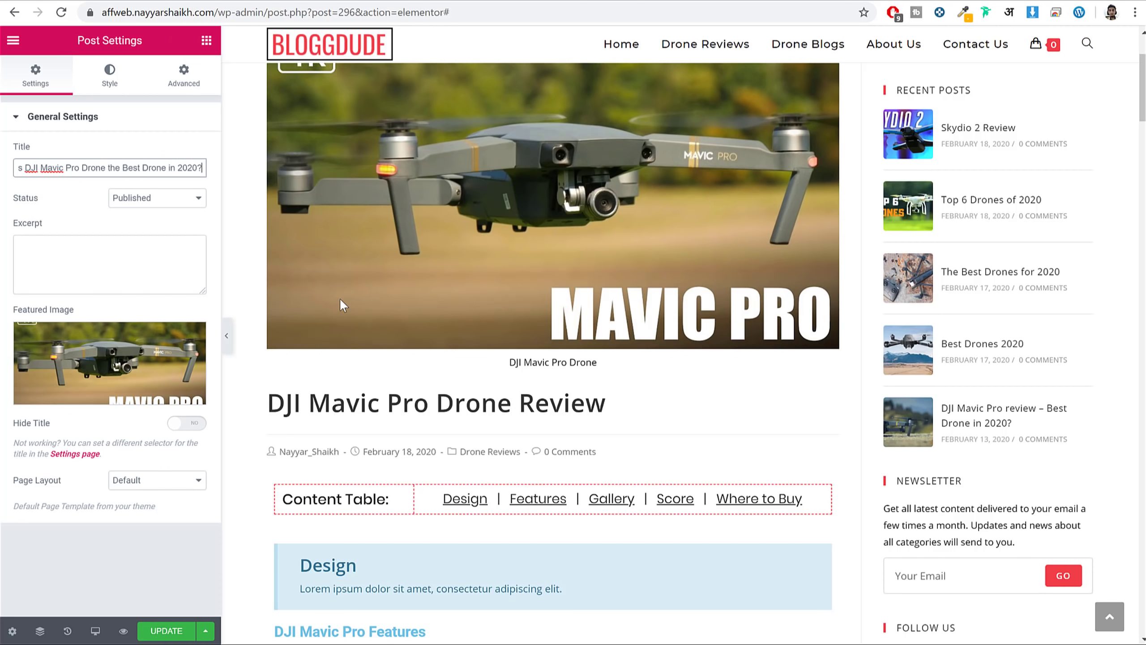
click(180, 637)
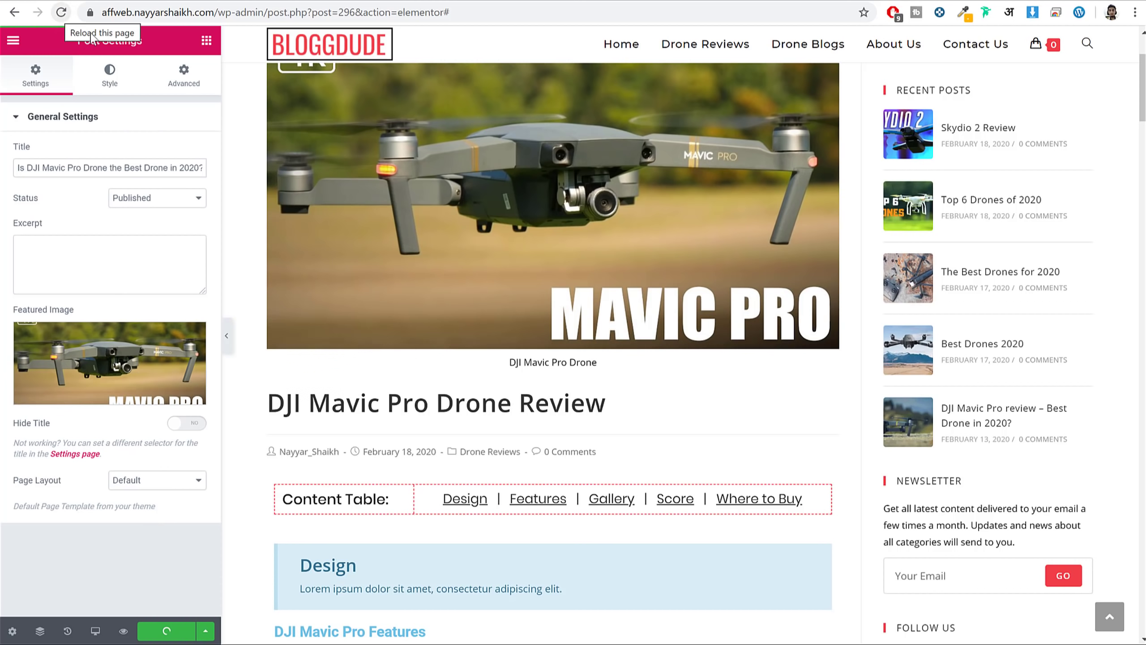
Reload the editor and expand Title Readability in the Rank Math panel showing 95/100.
click(62, 12)
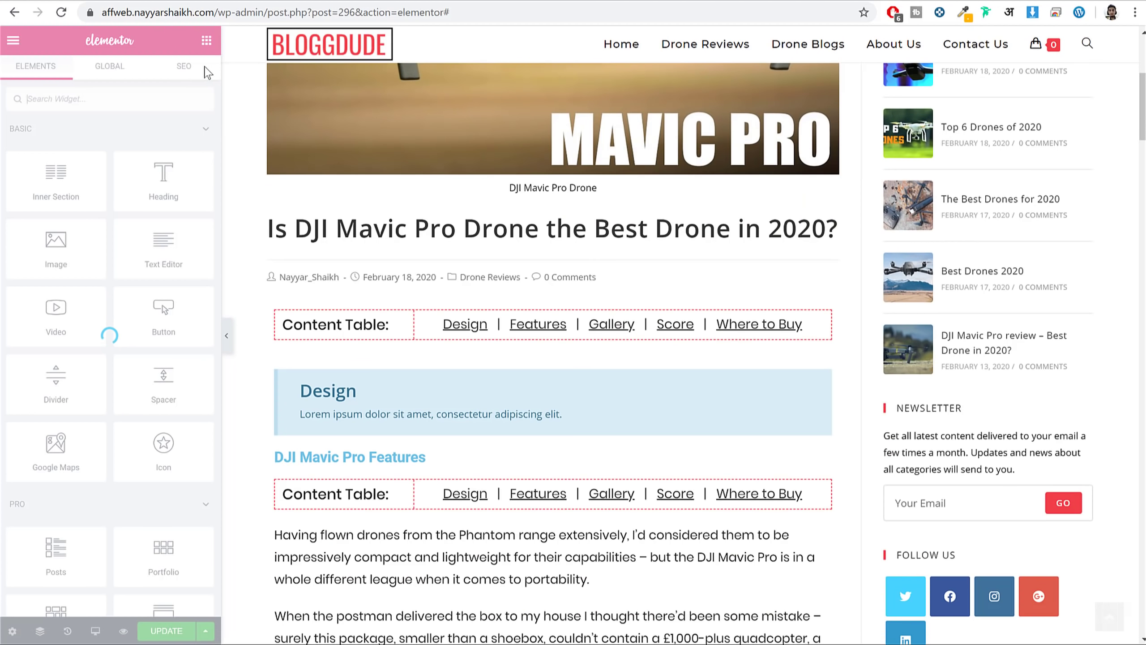
click(198, 75)
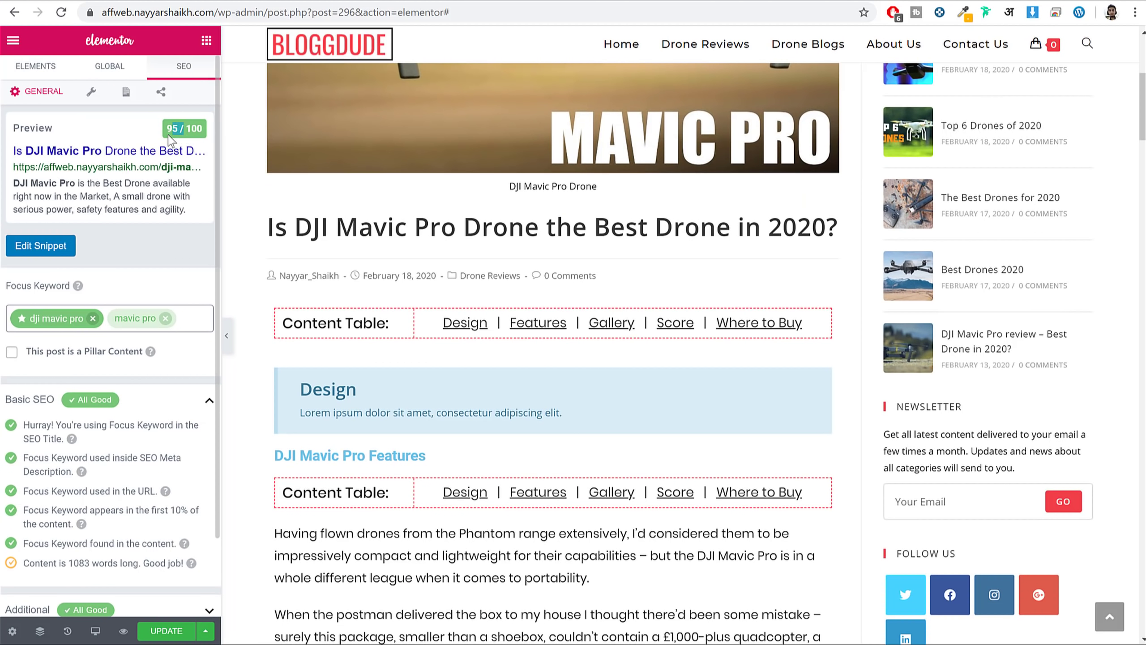
scroll(131, 556, down, 2)
click(130, 554)
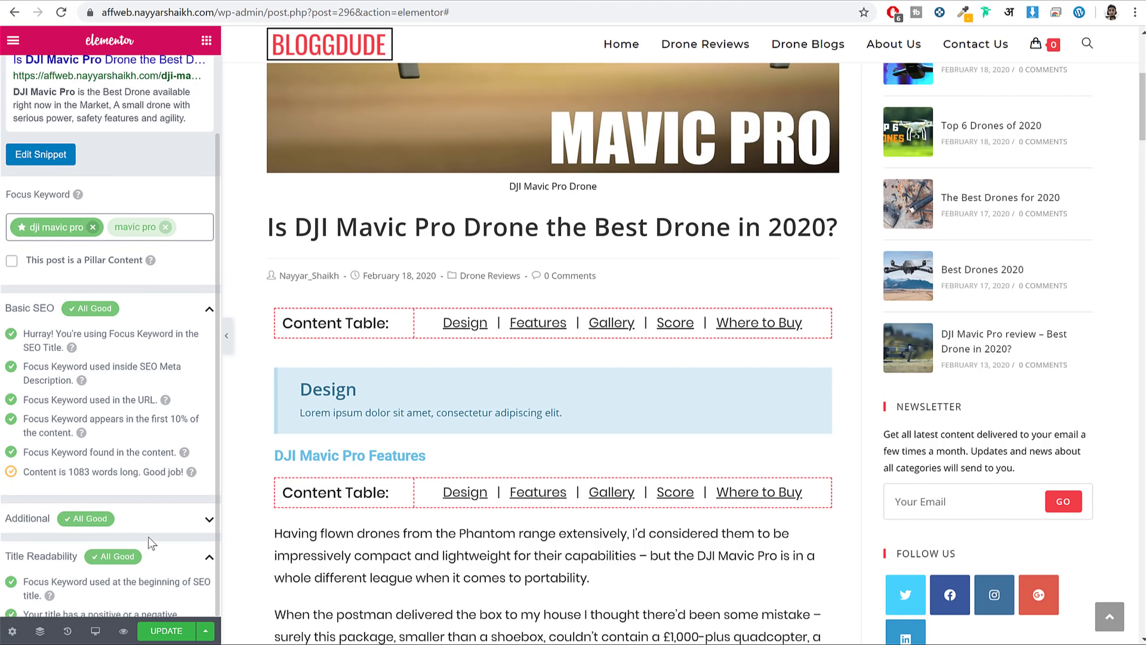
scroll(151, 542, down, 3)
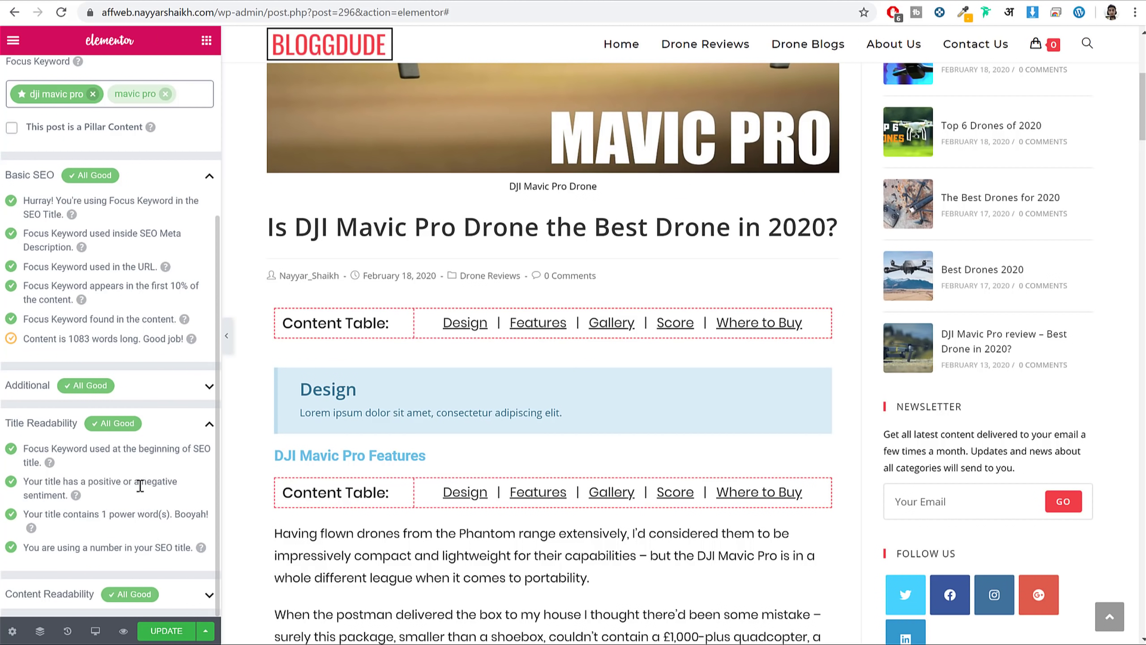
Verify the keyword-at-beginning, sentiment, power word and number-in-title checks all pass.
drag(123, 481, 149, 524)
click(151, 537)
drag(62, 448, 157, 453)
click(165, 451)
drag(28, 482, 57, 496)
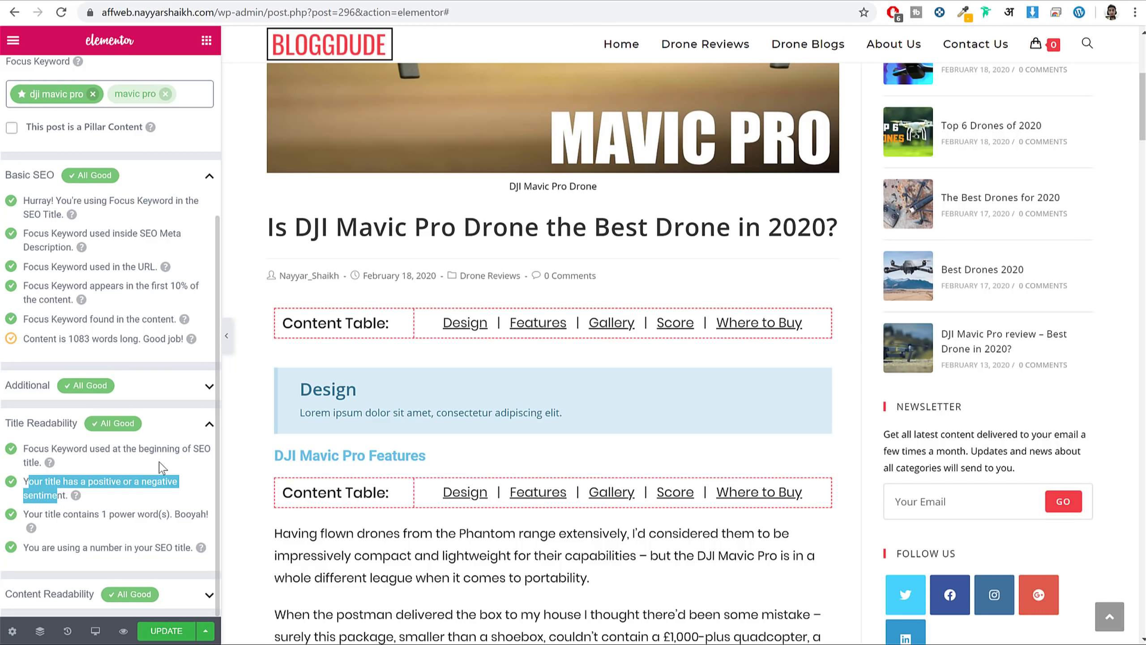
drag(95, 514, 166, 526)
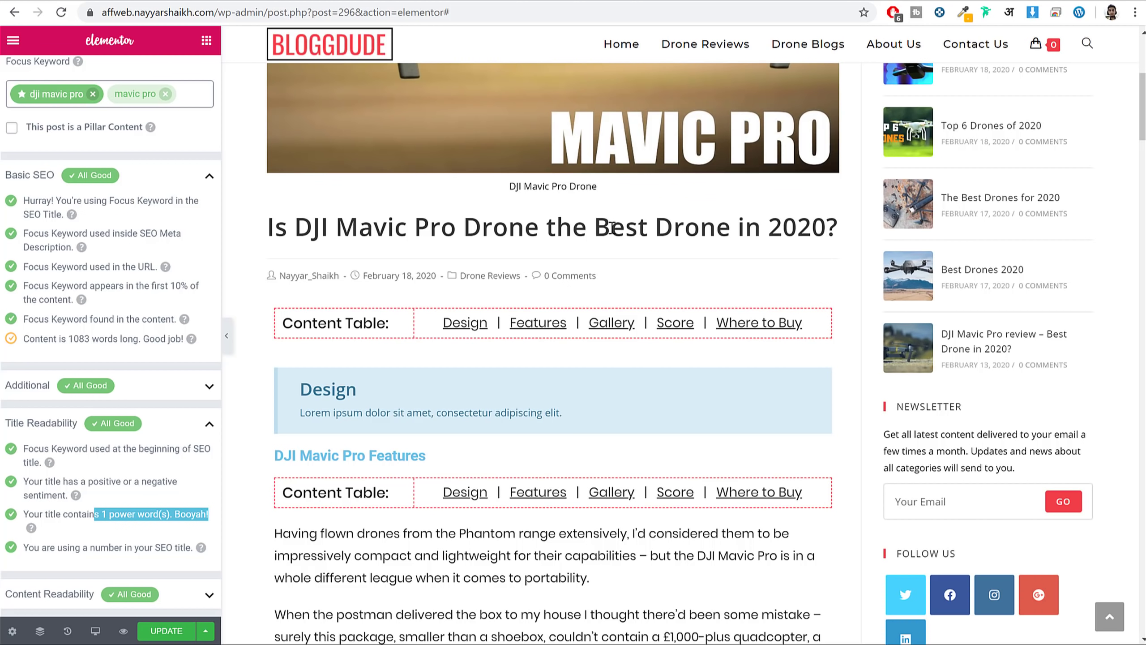
click(184, 538)
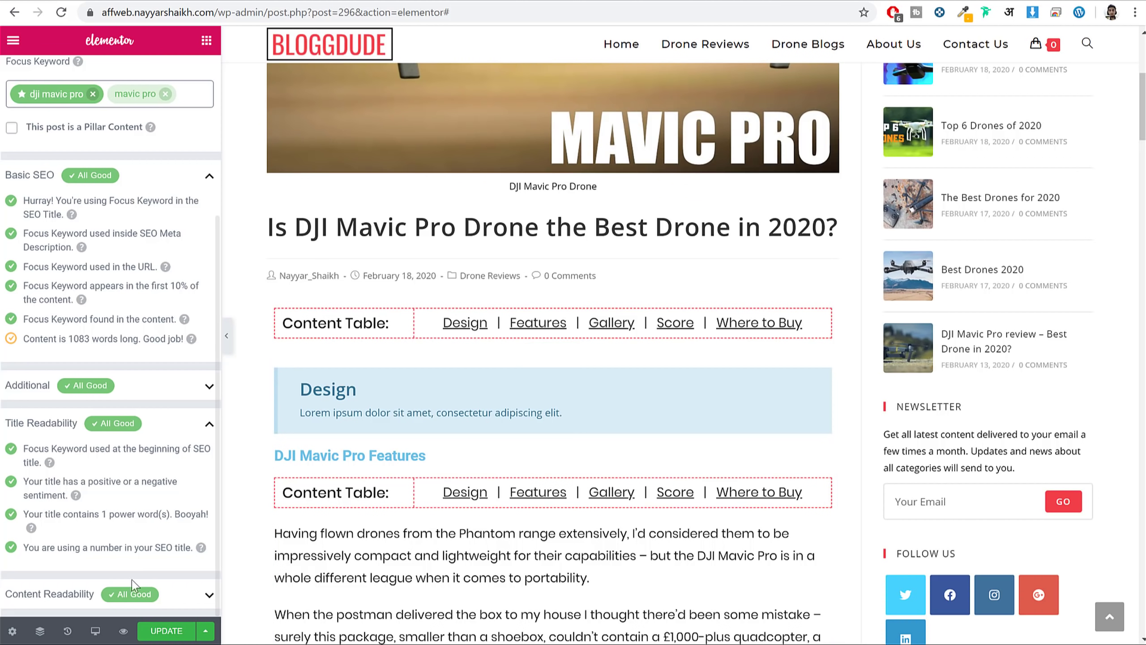
drag(49, 552, 136, 545)
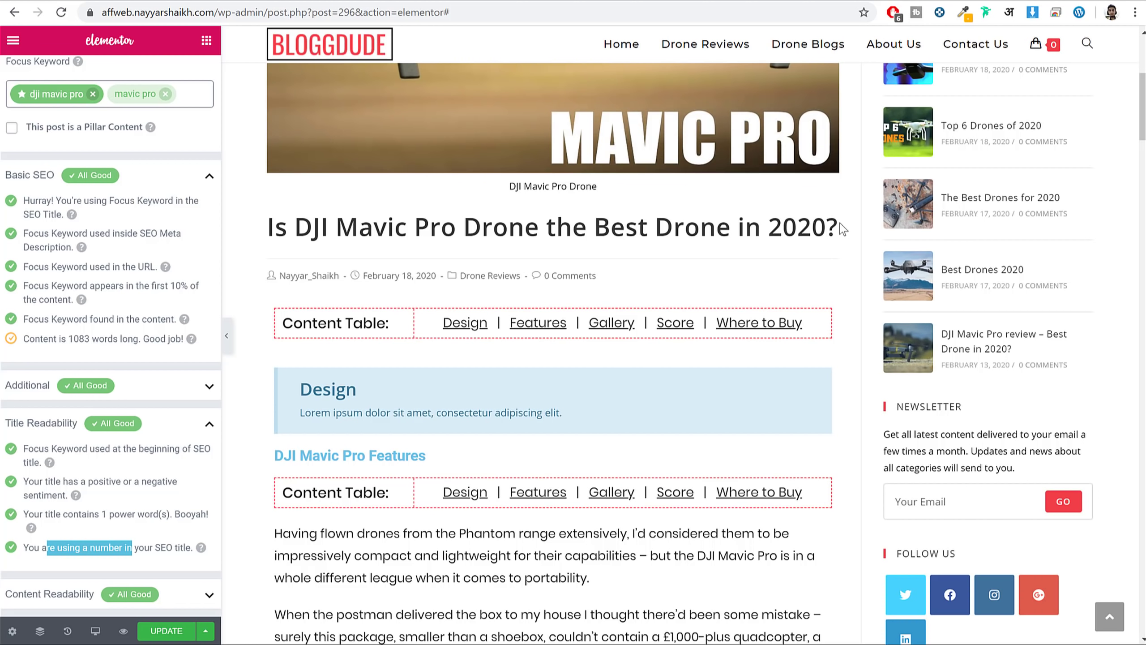
Collapse Title Readability and expand Content Readability to go over its checks.
click(200, 425)
click(161, 471)
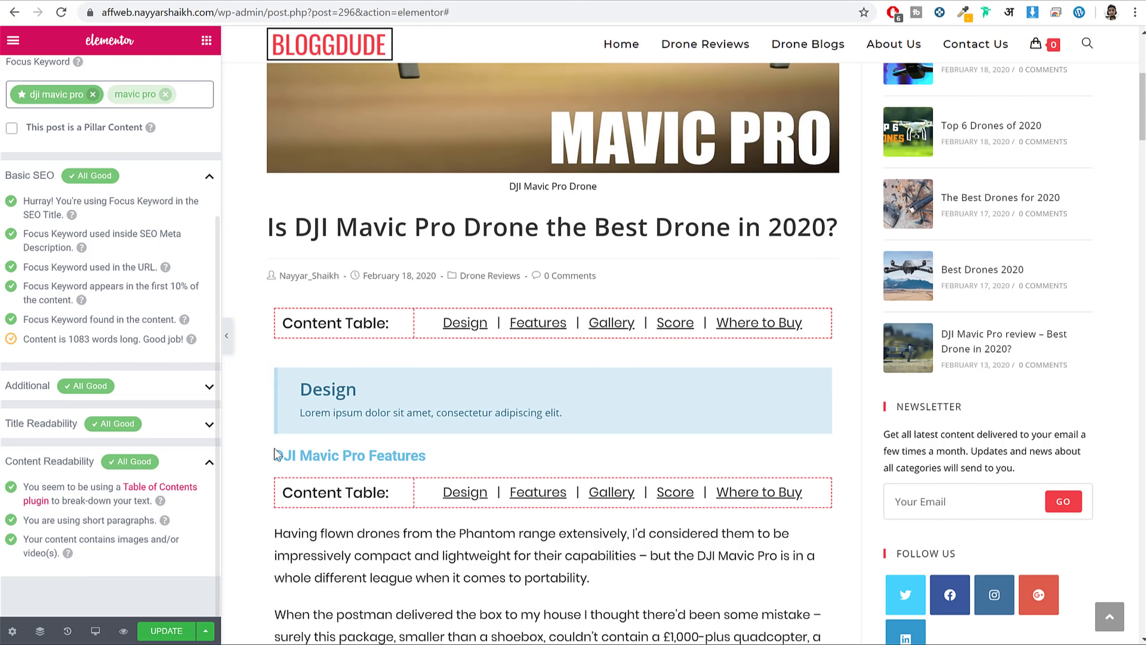
scroll(677, 397, down, 7)
scroll(691, 393, down, 3)
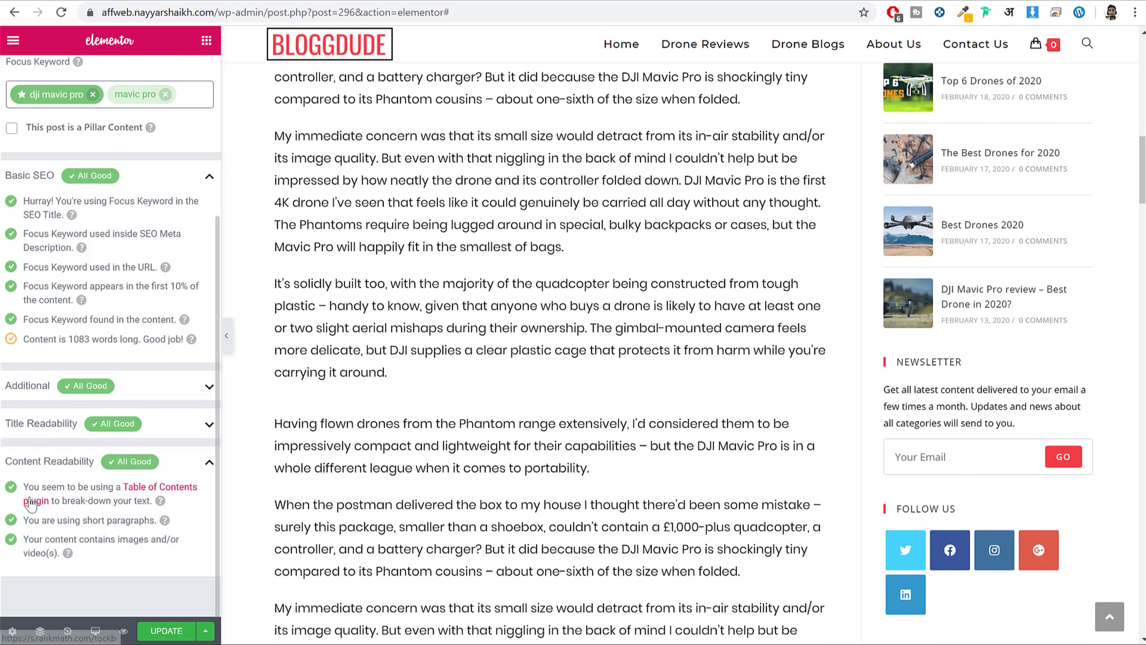
drag(24, 487, 129, 502)
click(98, 487)
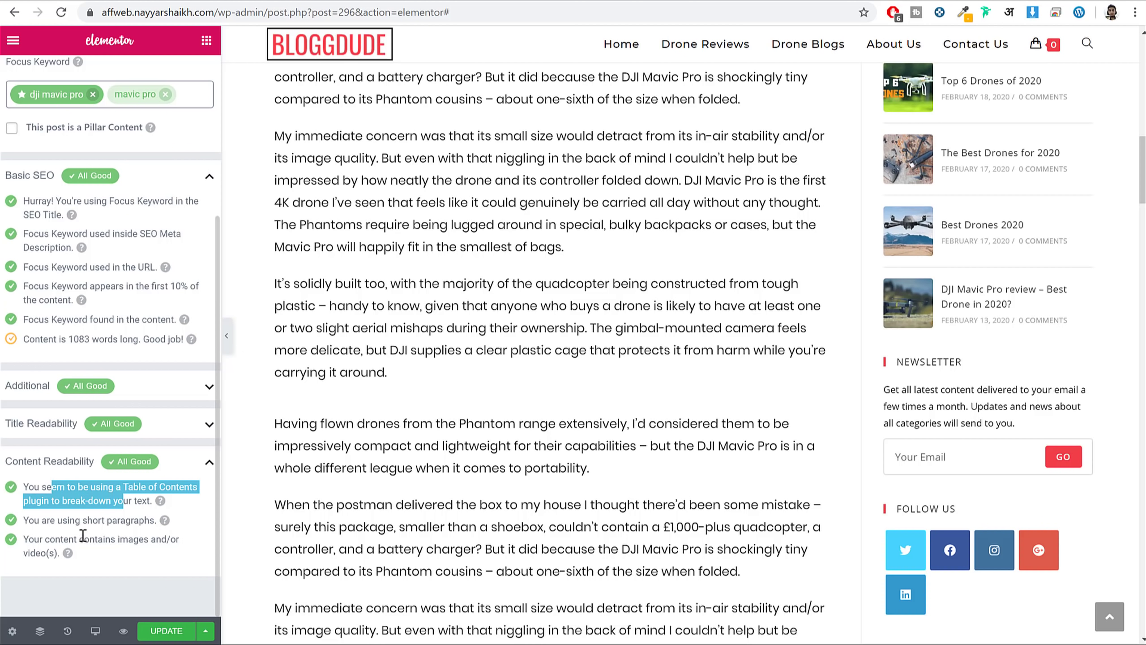
drag(48, 520, 107, 552)
click(107, 552)
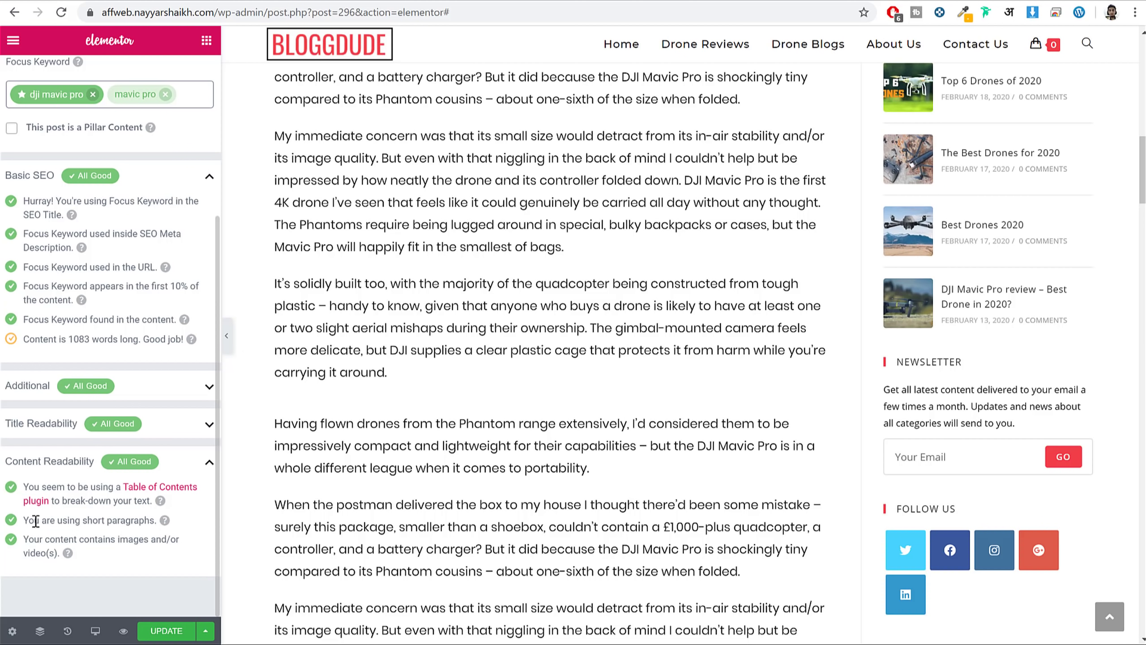
drag(36, 521, 122, 524)
Review the Table of Contents readability check, then show the Elements widget list.
scroll(531, 300, up, 3)
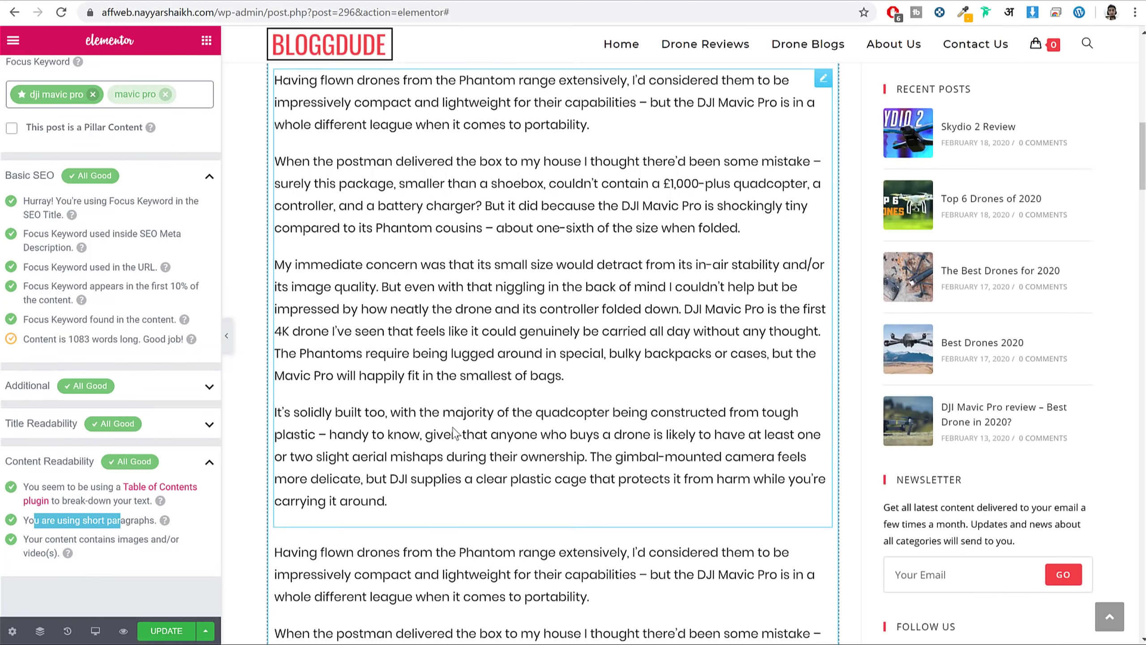
scroll(566, 357, down, 5)
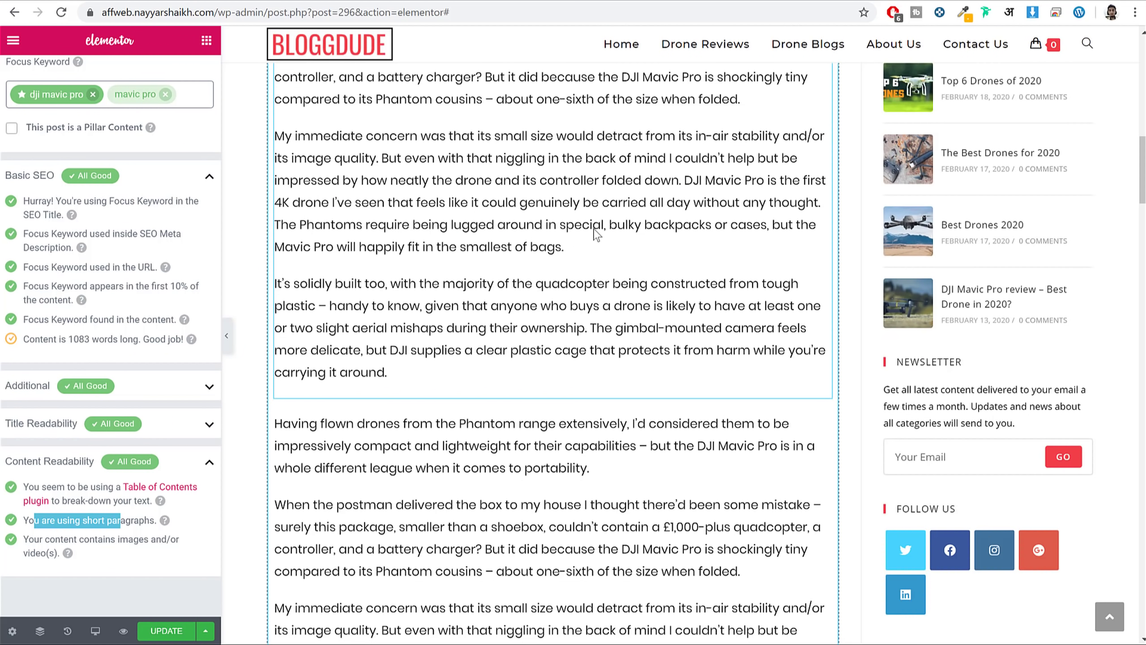
scroll(605, 359, down, 5)
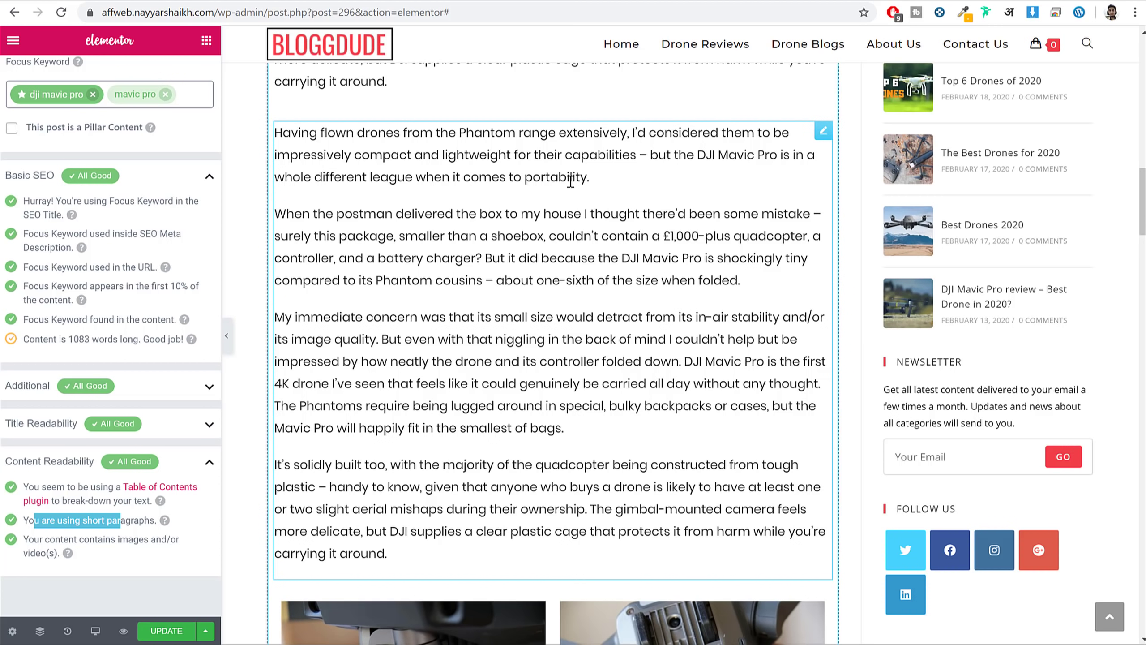
scroll(629, 235, up, 8)
scroll(629, 239, down, 12)
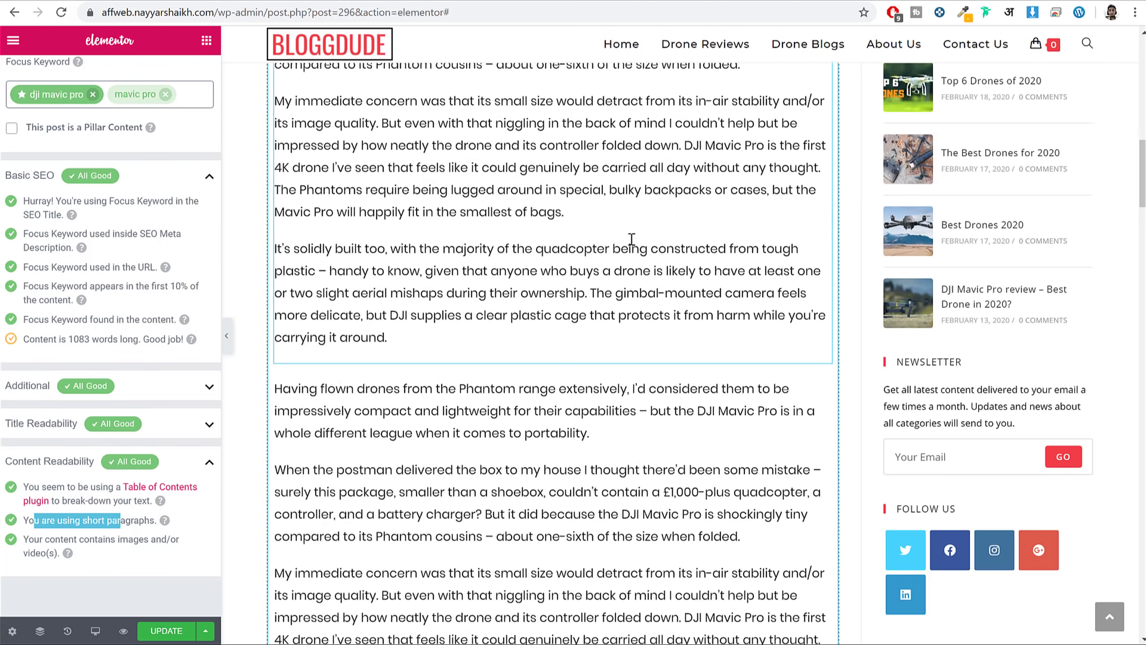
scroll(631, 241, down, 15)
scroll(627, 244, up, 18)
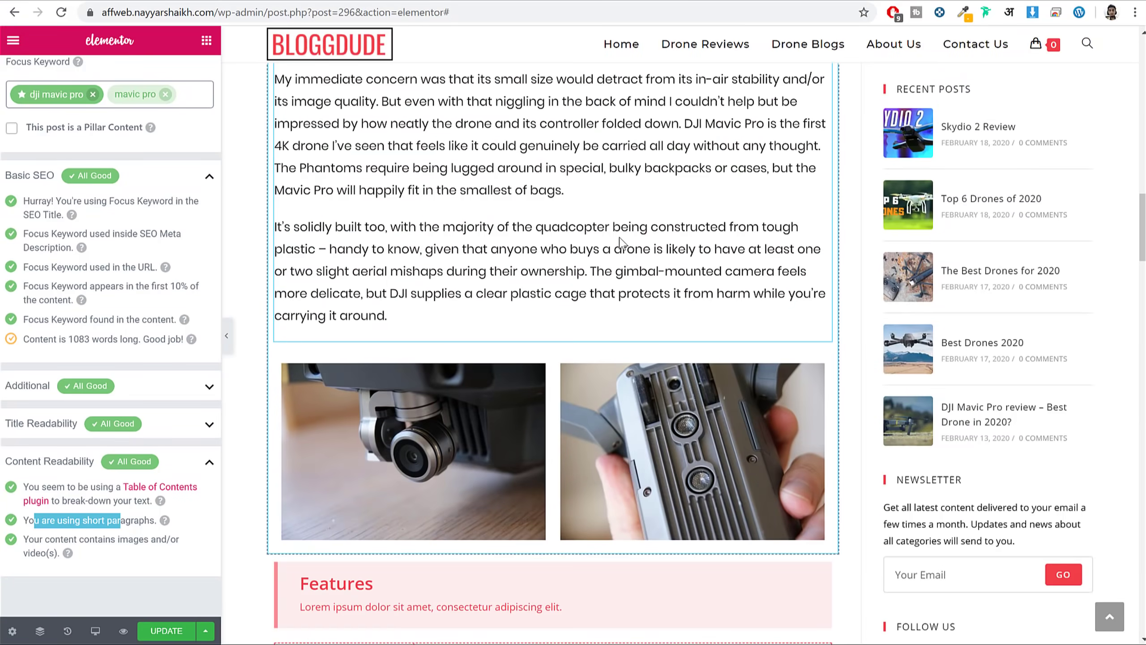
scroll(632, 247, up, 10)
scroll(660, 248, down, 17)
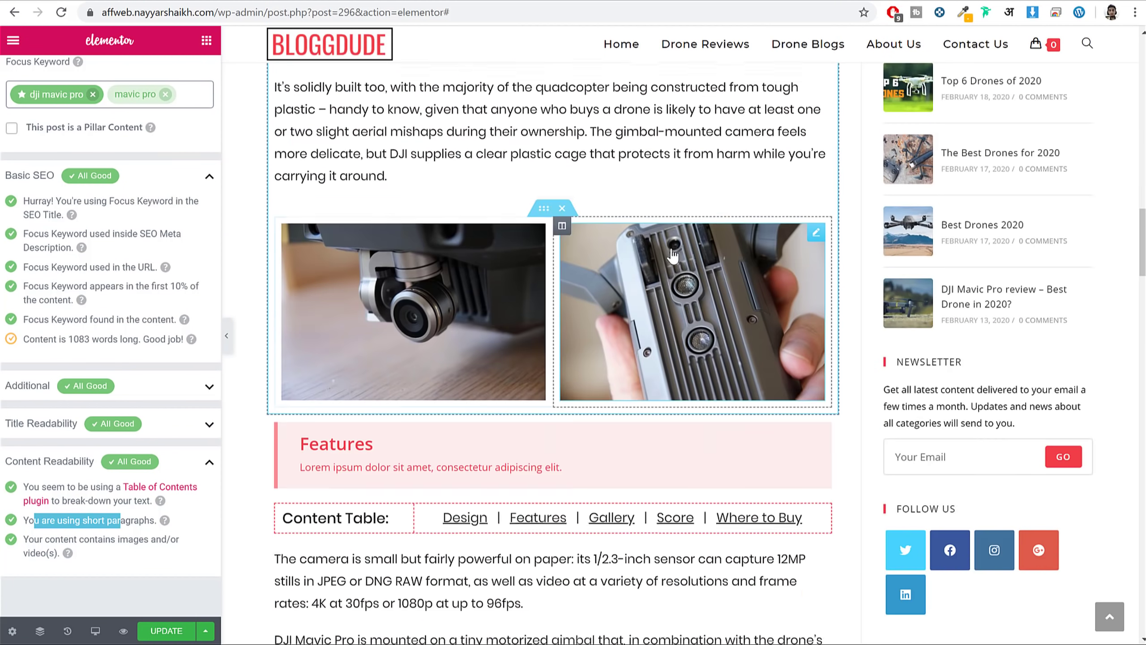
scroll(673, 249, up, 18)
scroll(675, 250, up, 6)
scroll(604, 251, down, 15)
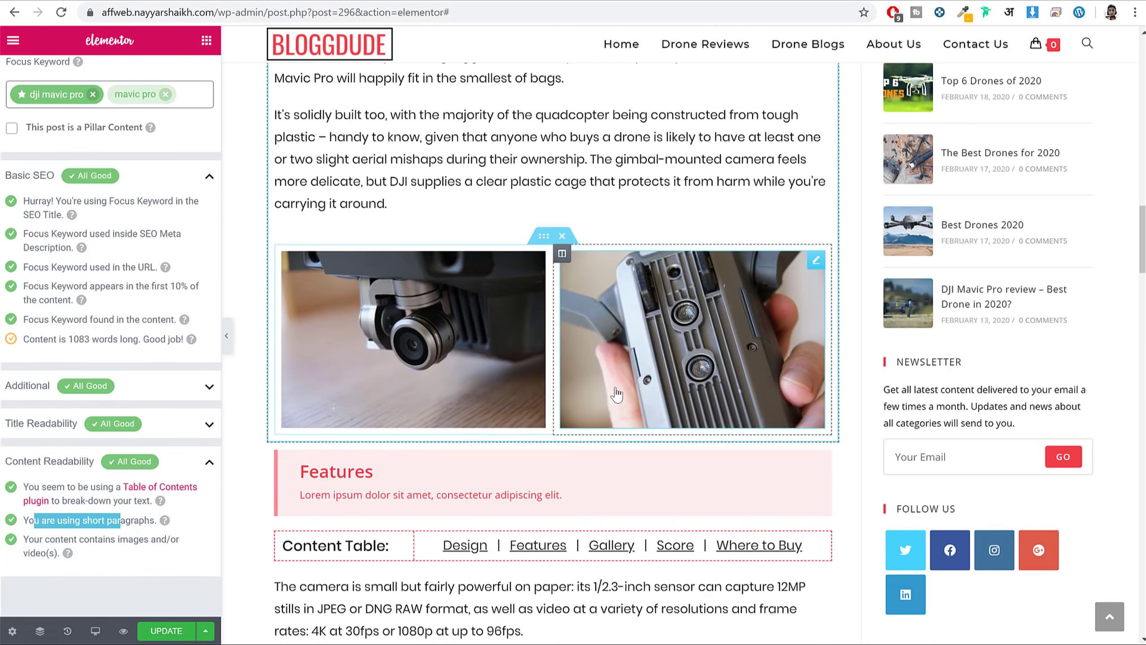
scroll(654, 364, down, 18)
scroll(660, 374, up, 20)
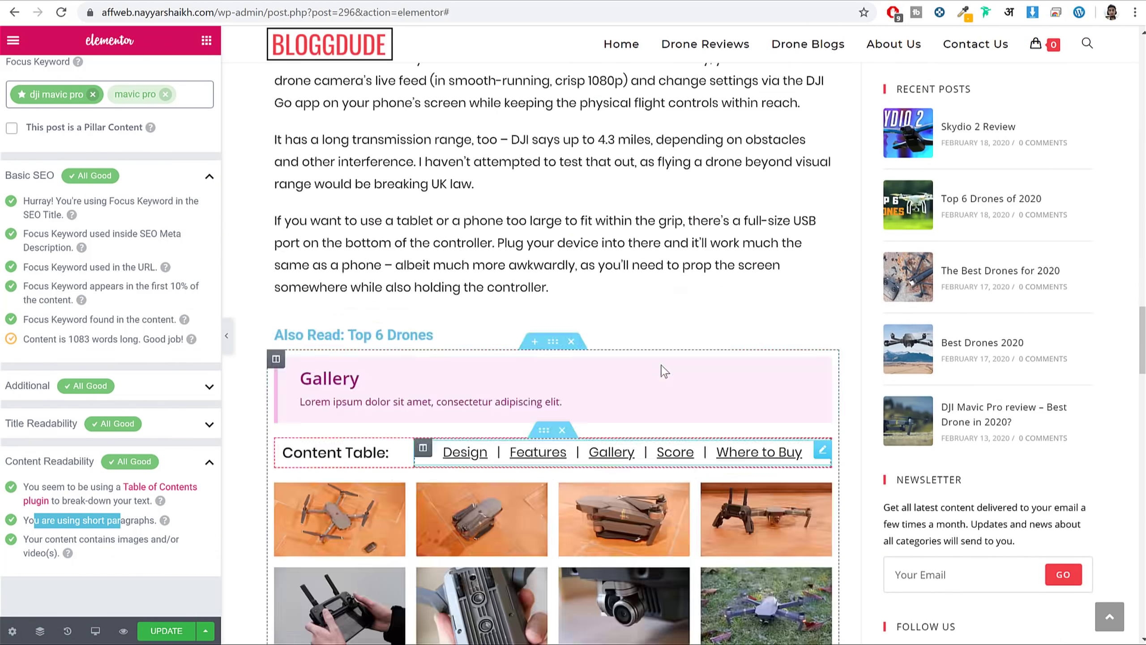
scroll(555, 386, down, 14)
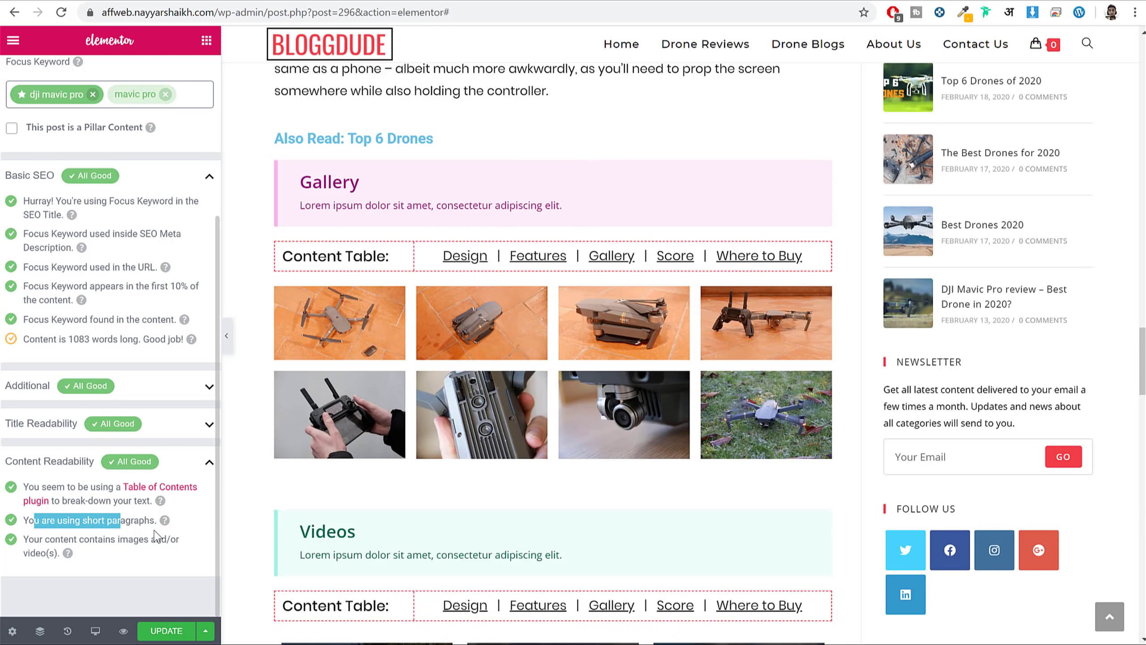
drag(27, 487, 105, 487)
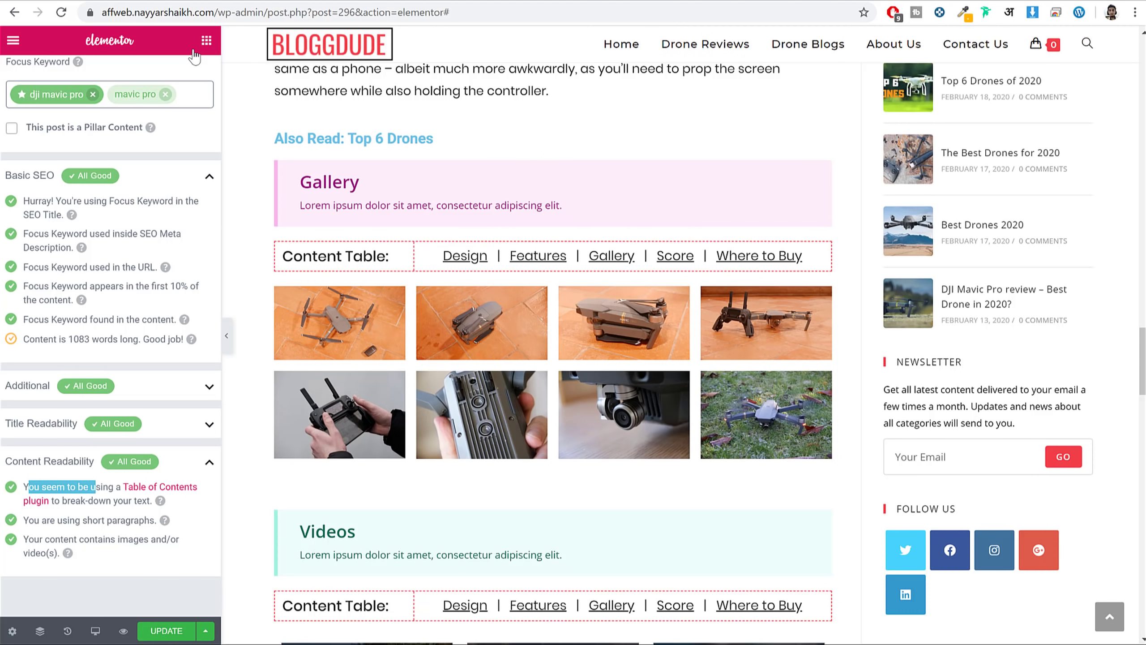
click(207, 40)
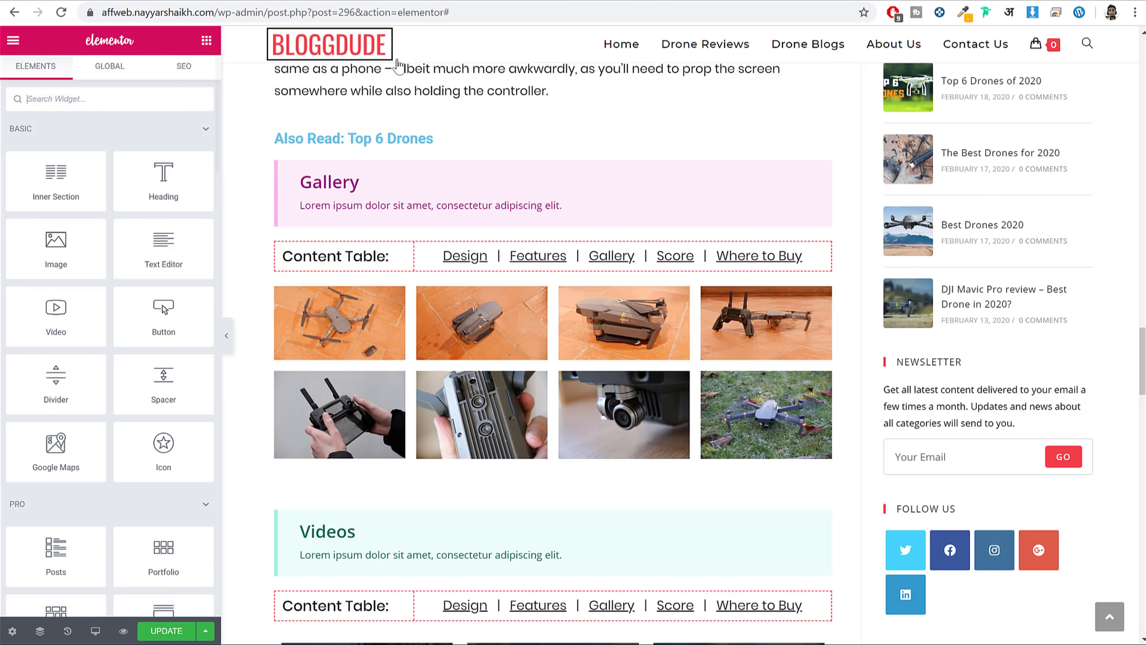
click(729, 1)
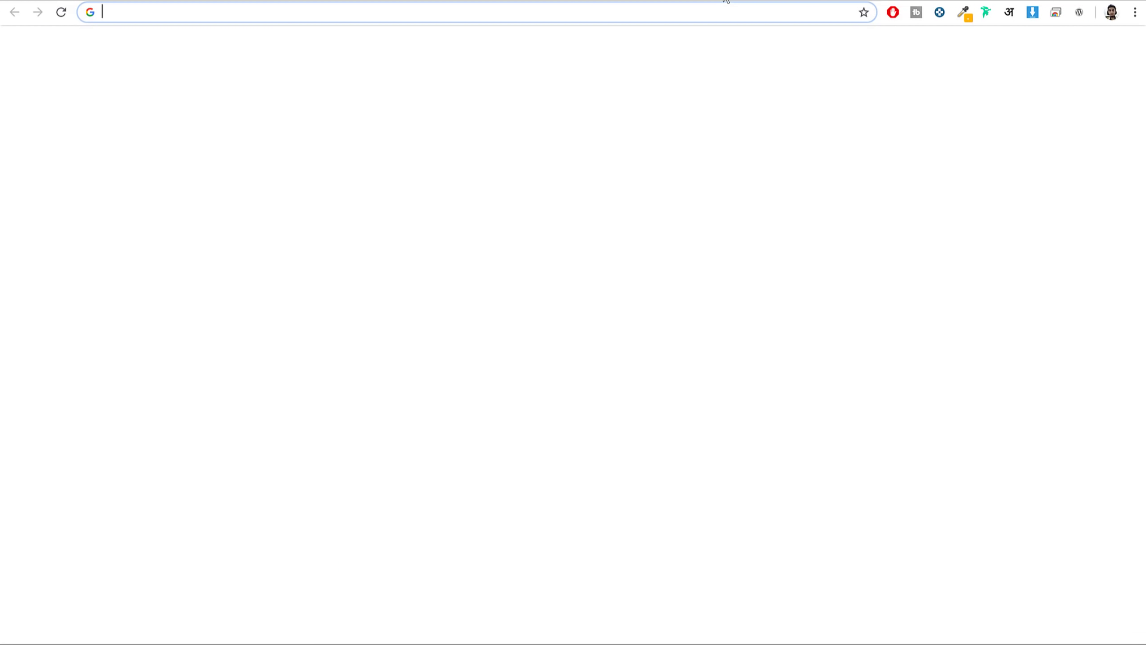
text(bloggdude.com/elem)
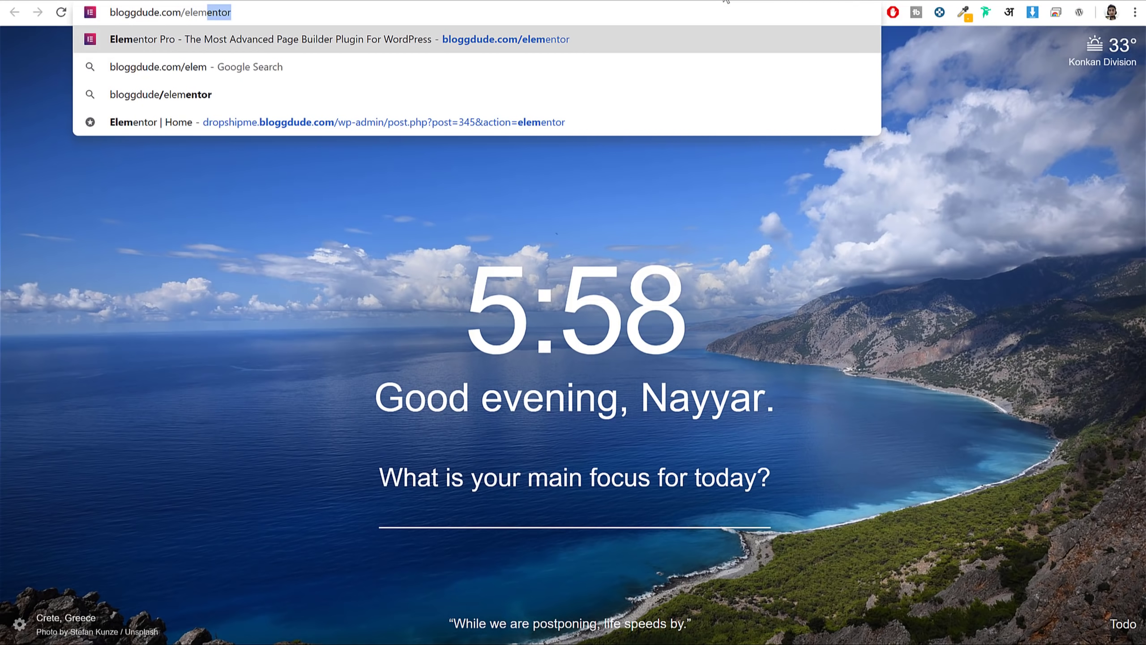
key(Return)
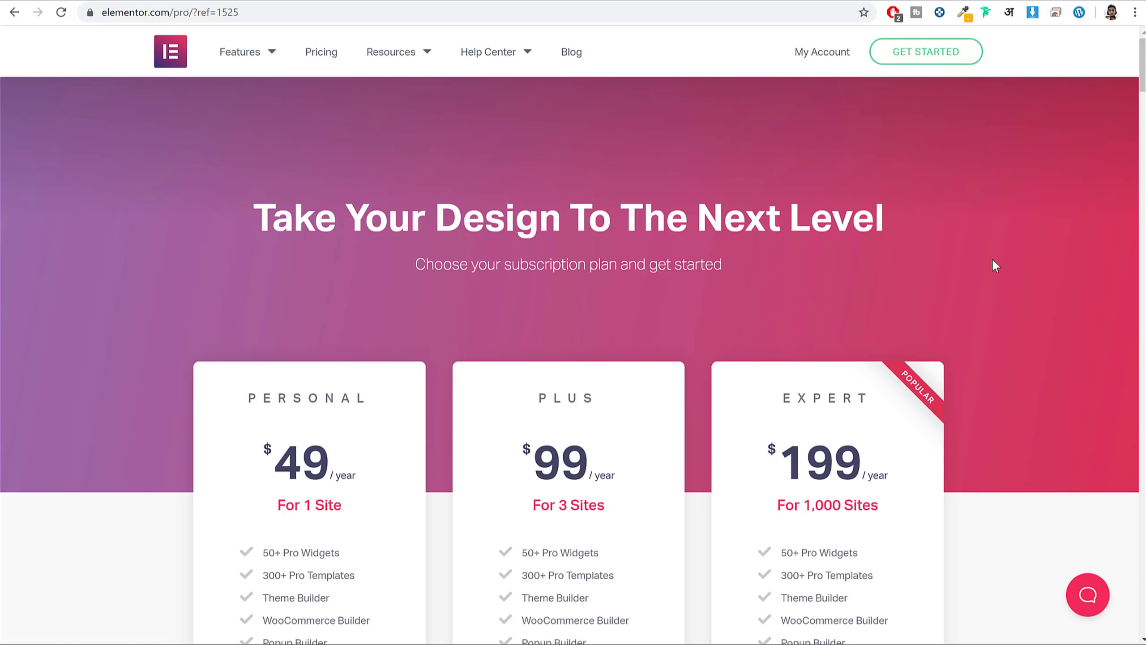
scroll(1006, 227, down, 3)
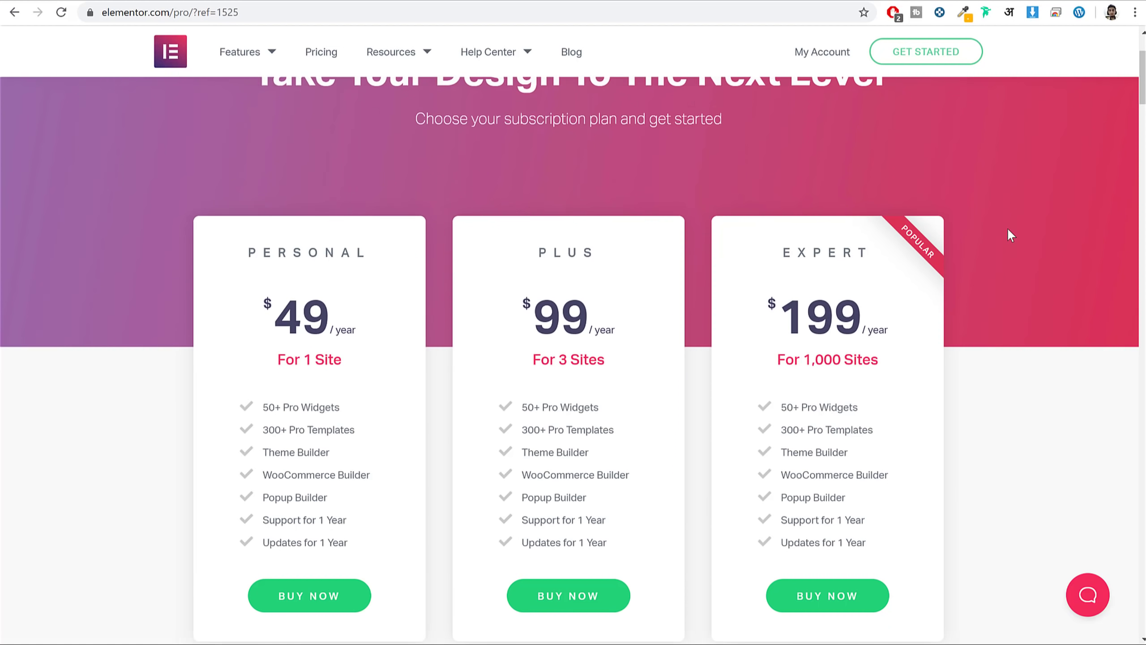
drag(277, 323, 301, 323)
click(334, 324)
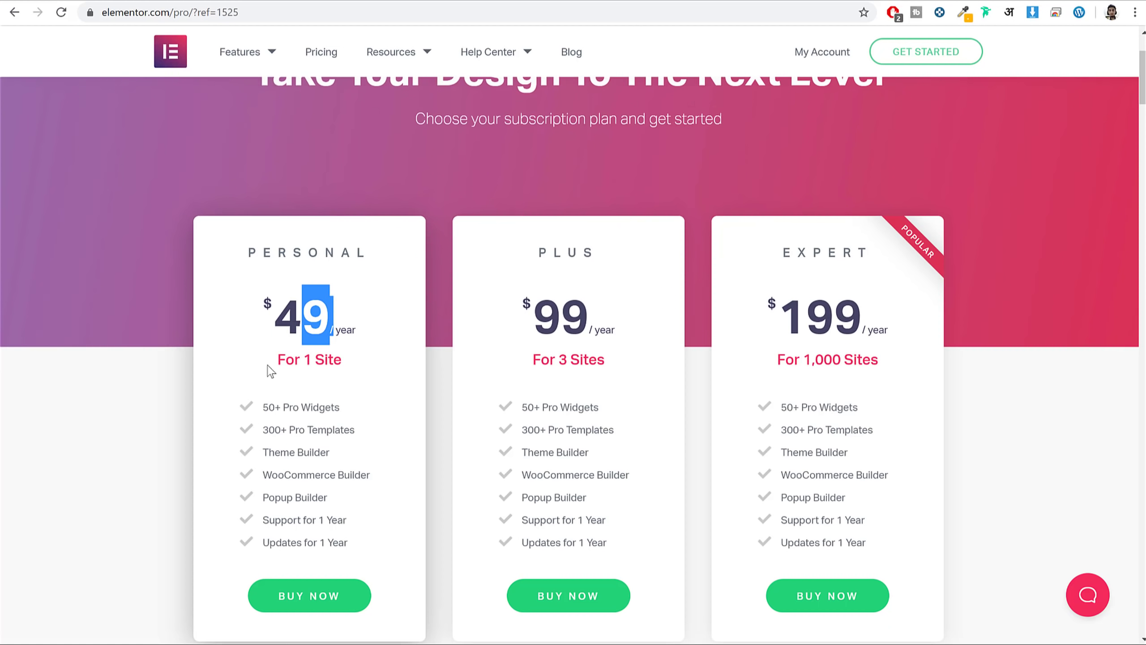
drag(270, 371, 329, 362)
click(339, 352)
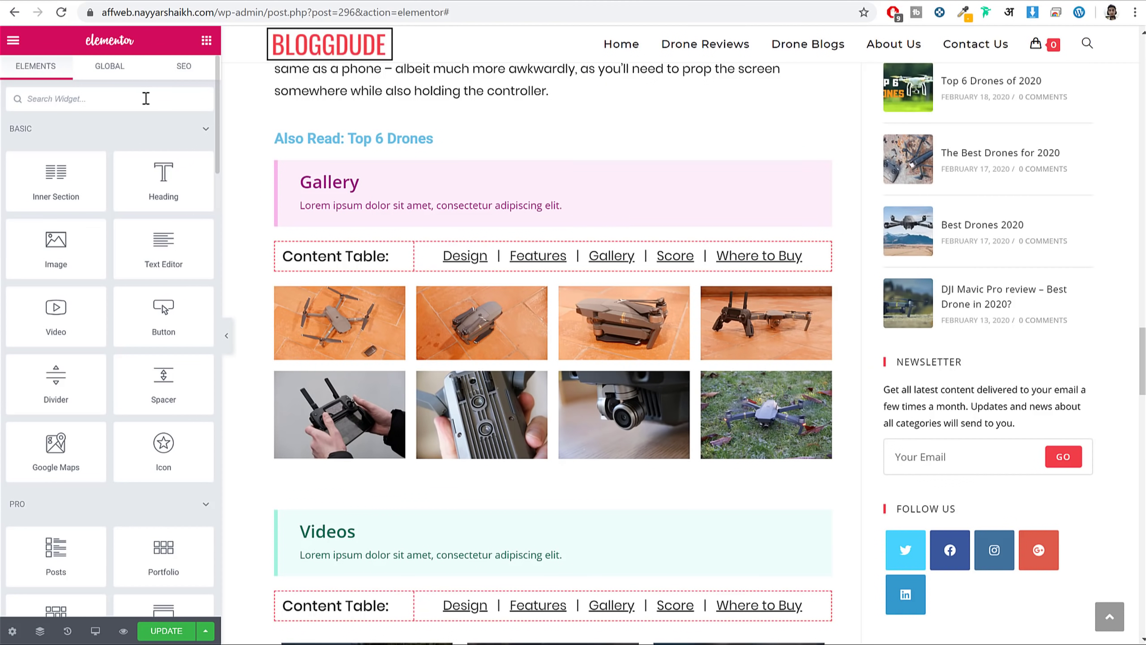
Search widgets for 'con' and drop a Table of Contents widget onto the canvas.
click(146, 98)
text(con)
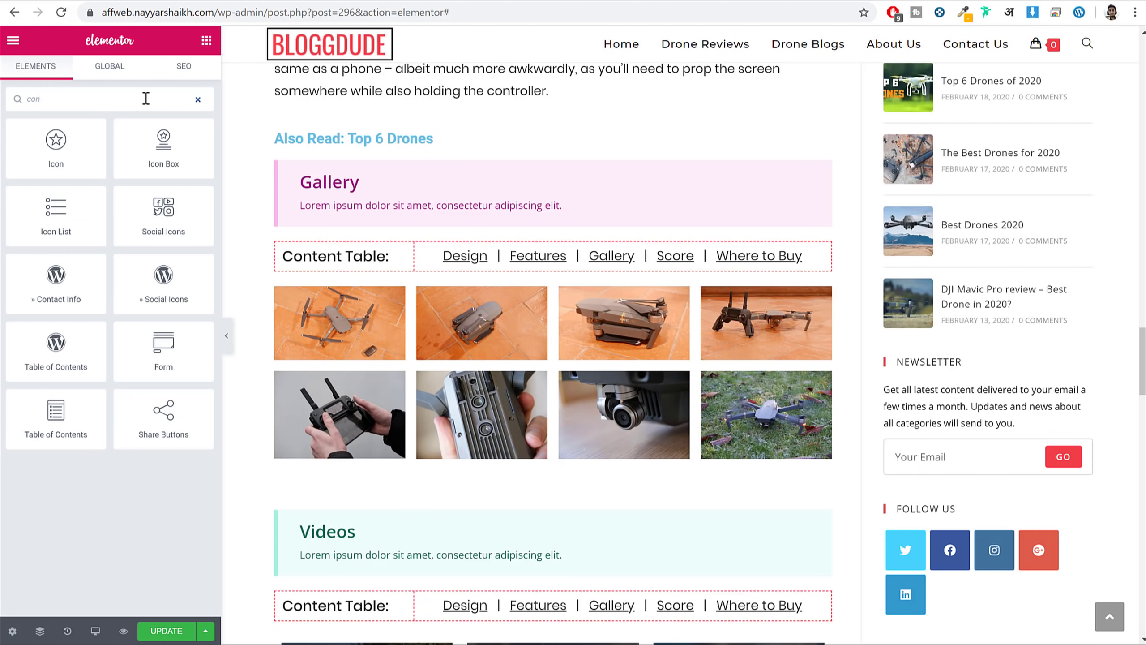
scroll(405, 402, down, 6)
drag(56, 417, 498, 289)
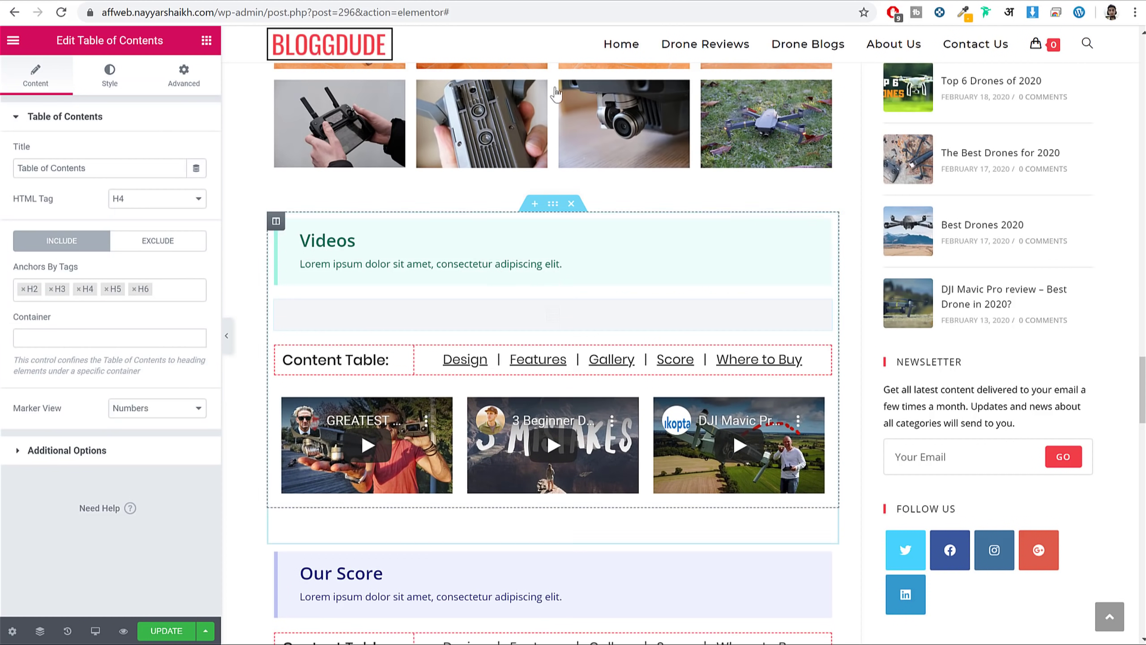
Move the Table of Contents widget up to sit just below the post title.
scroll(508, 307, up, 6)
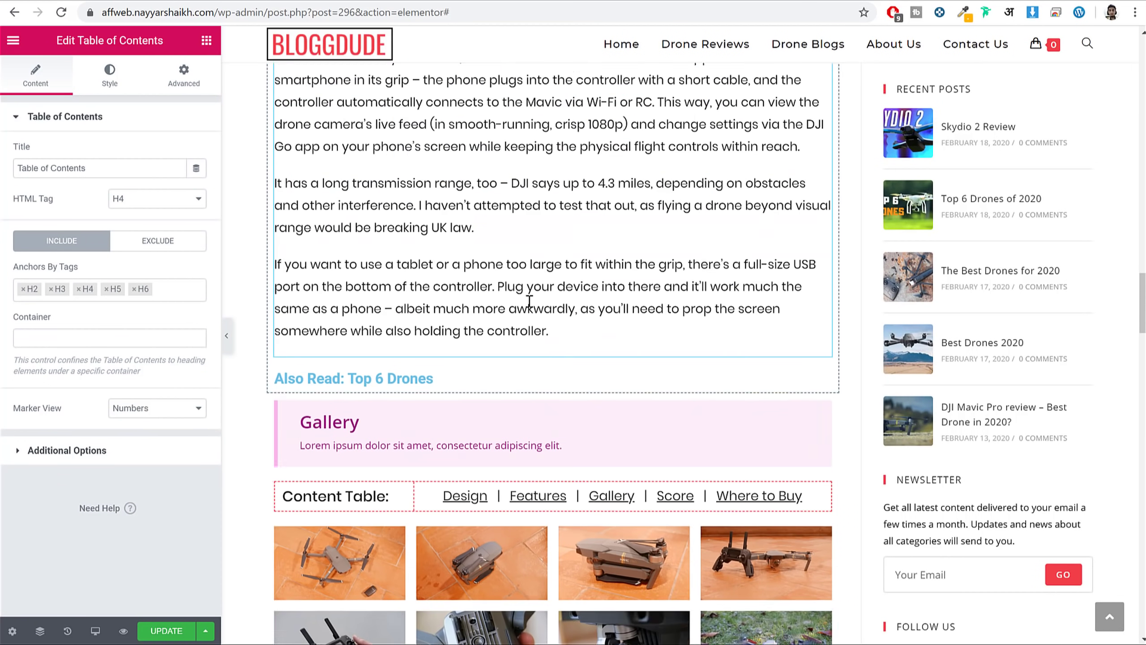
scroll(529, 303, down, 10)
scroll(519, 332, down, 6)
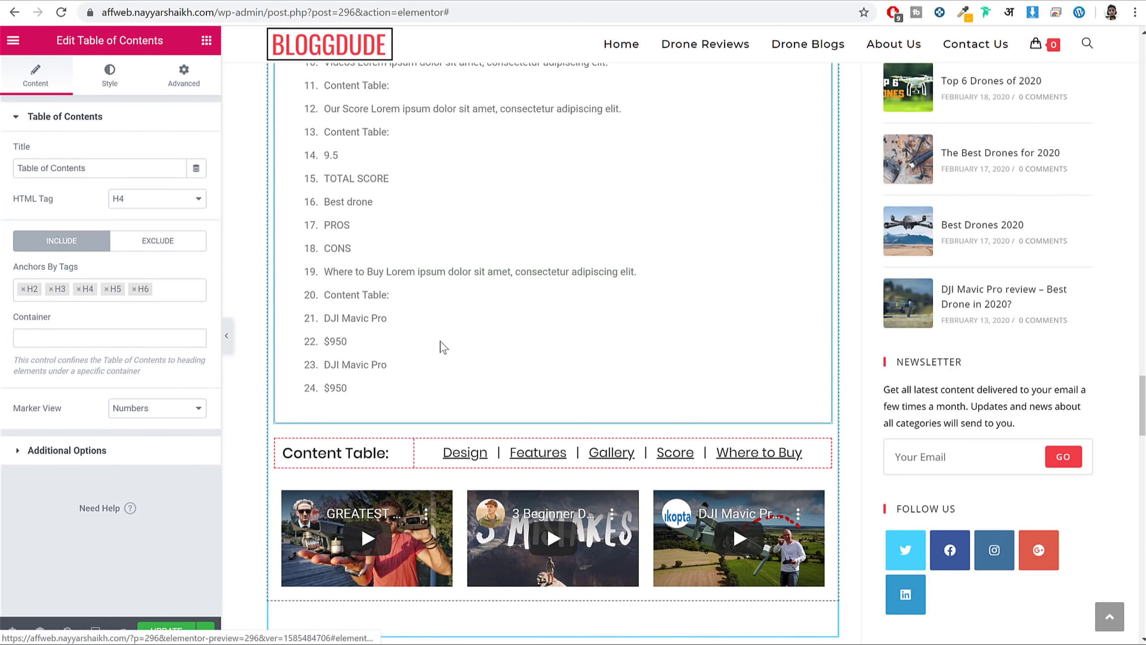
scroll(440, 339, up, 8)
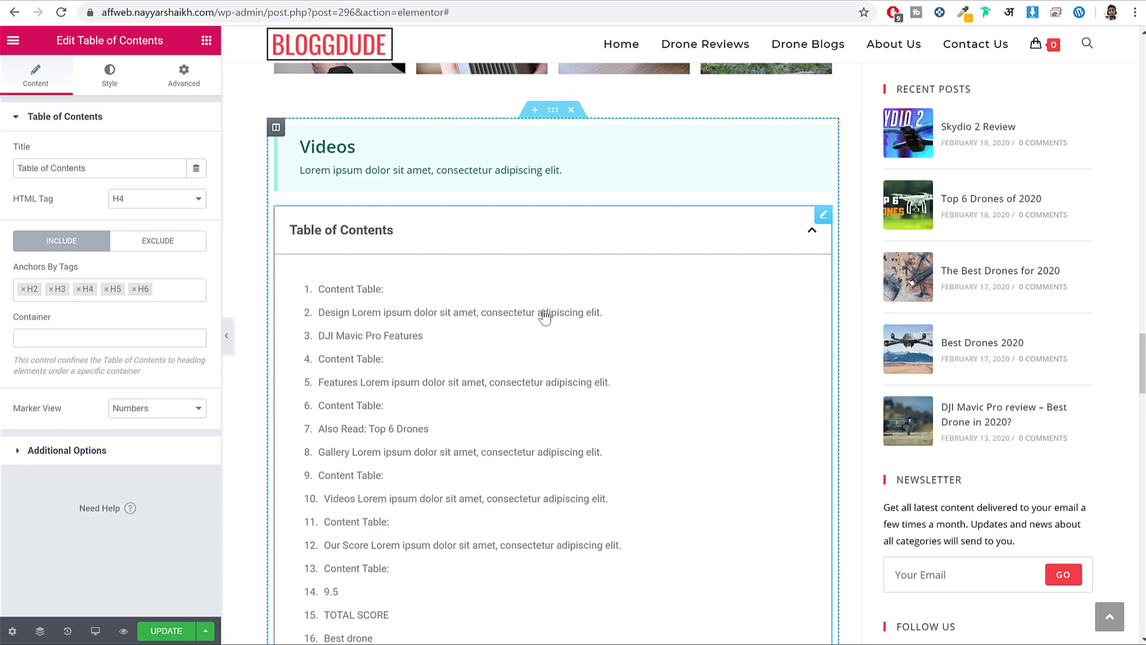
scroll(659, 315, up, 3)
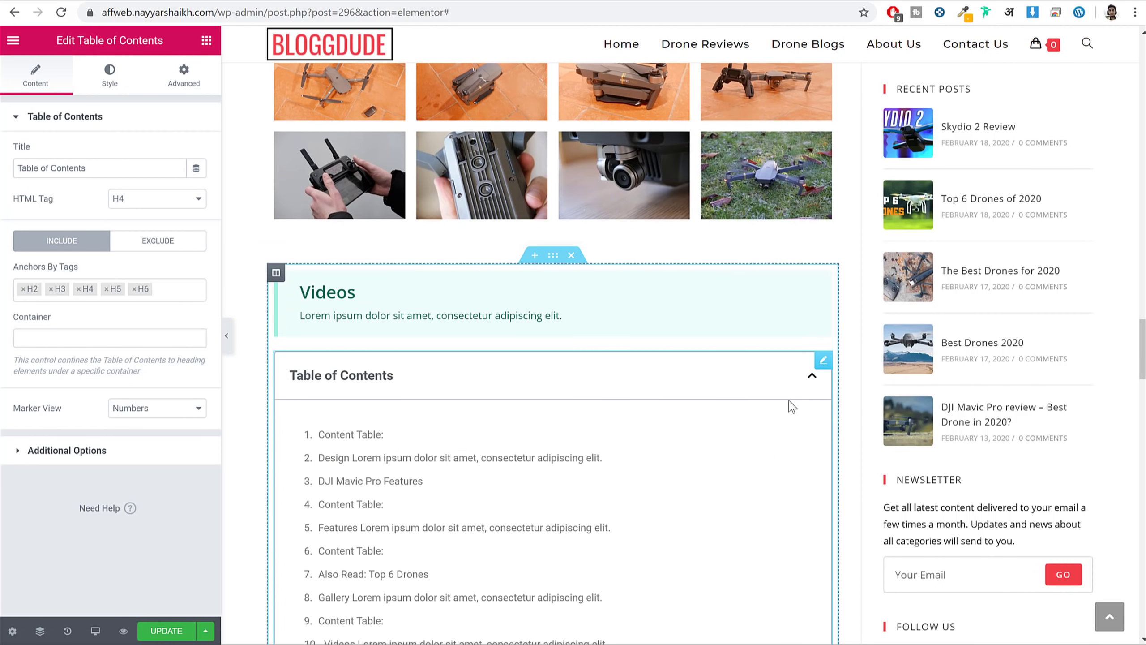
drag(814, 371, 422, 301)
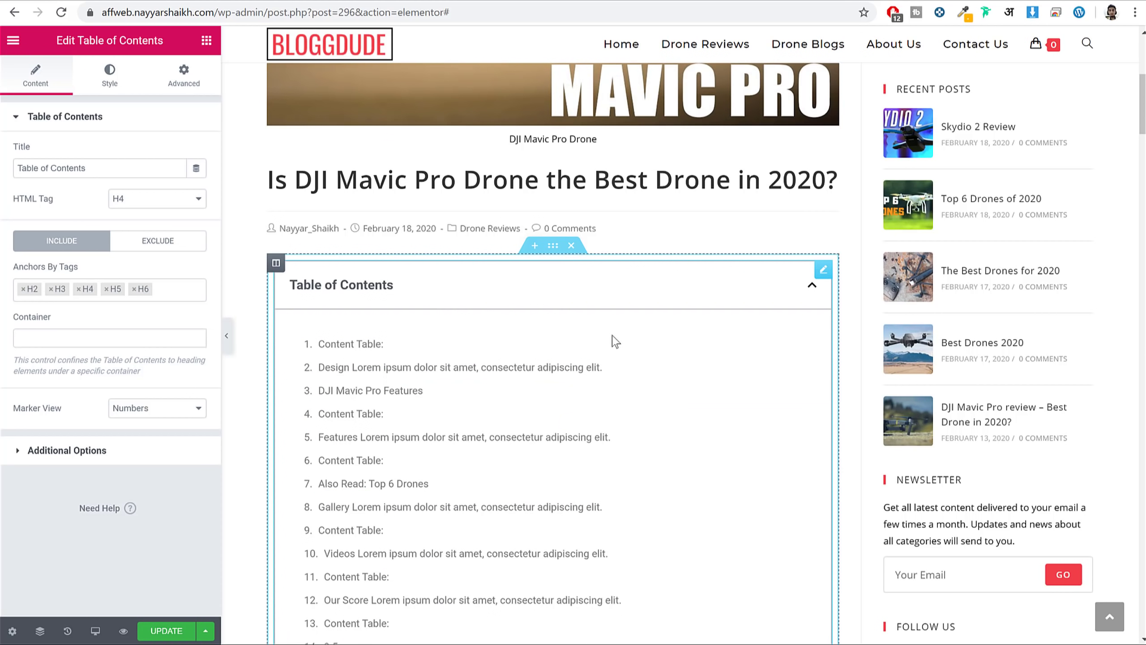
Remove the lower heading levels from Anchors By Tags so only H2 headings are listed.
scroll(632, 352, down, 5)
scroll(649, 368, down, 5)
scroll(643, 377, up, 4)
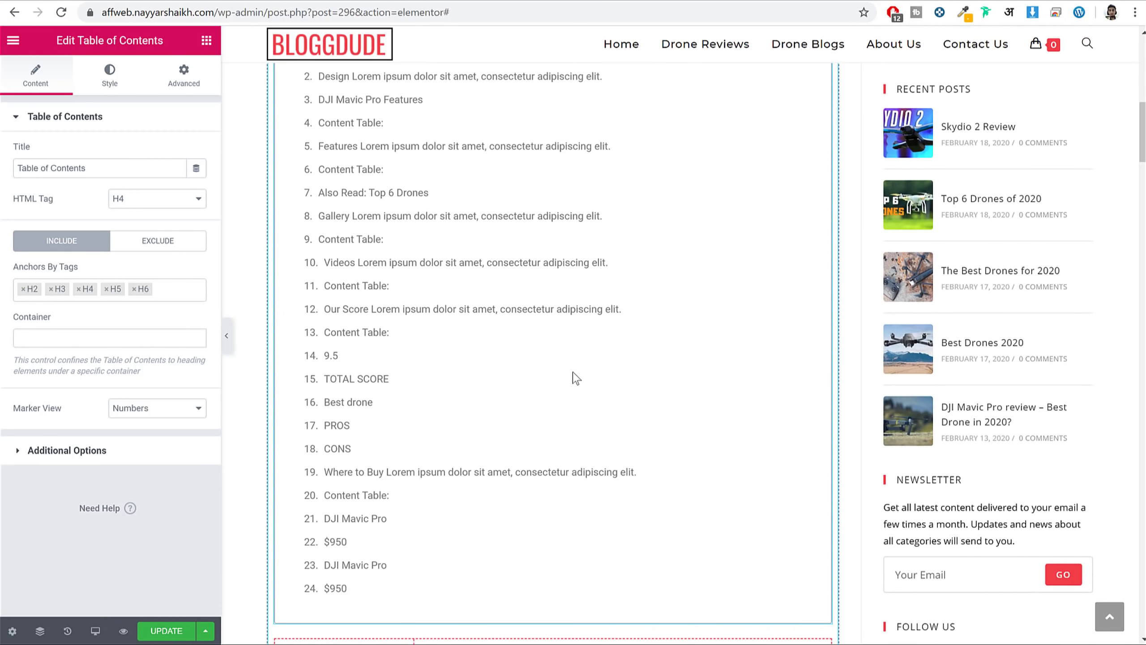
scroll(576, 378, up, 3)
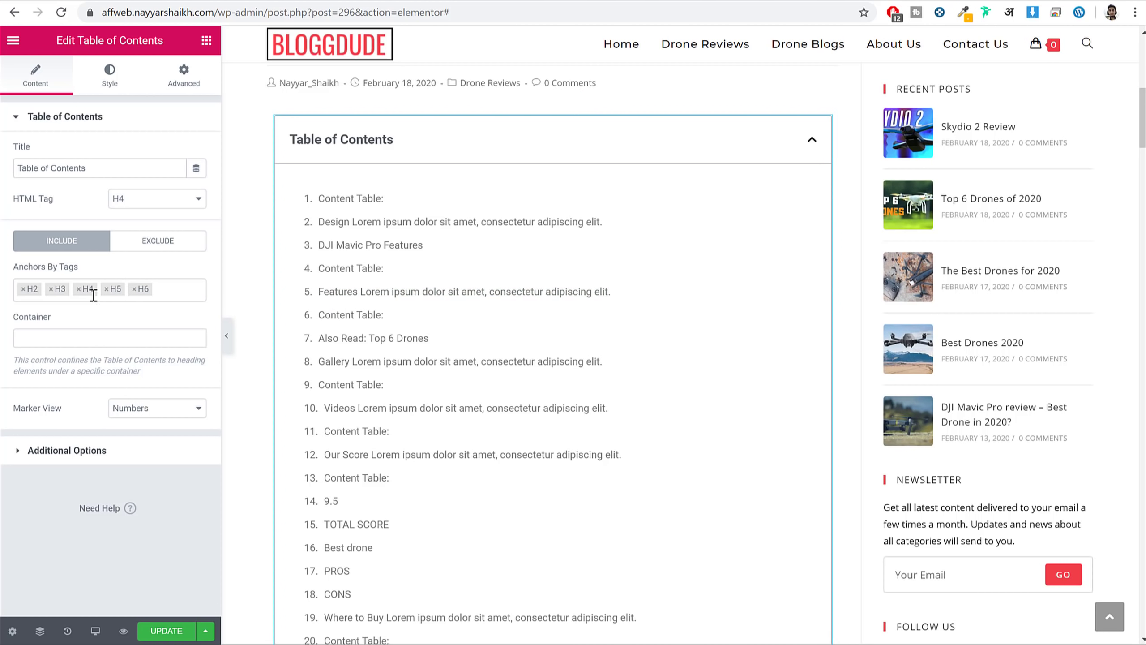
scroll(504, 264, down, 20)
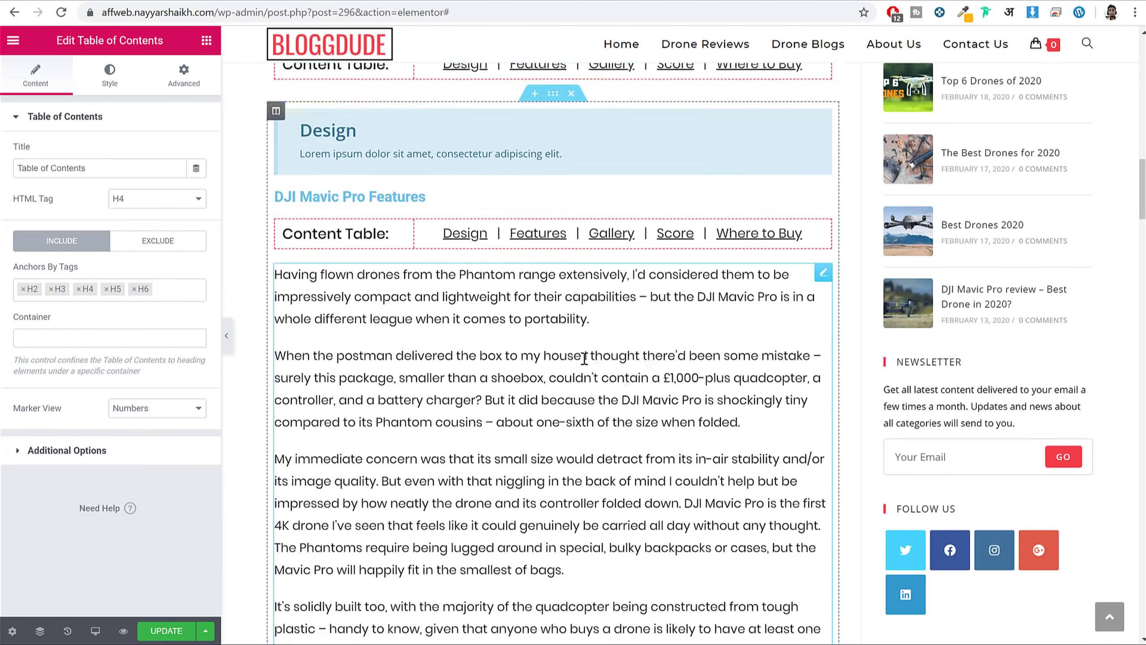
scroll(605, 397, down, 10)
scroll(624, 471, up, 8)
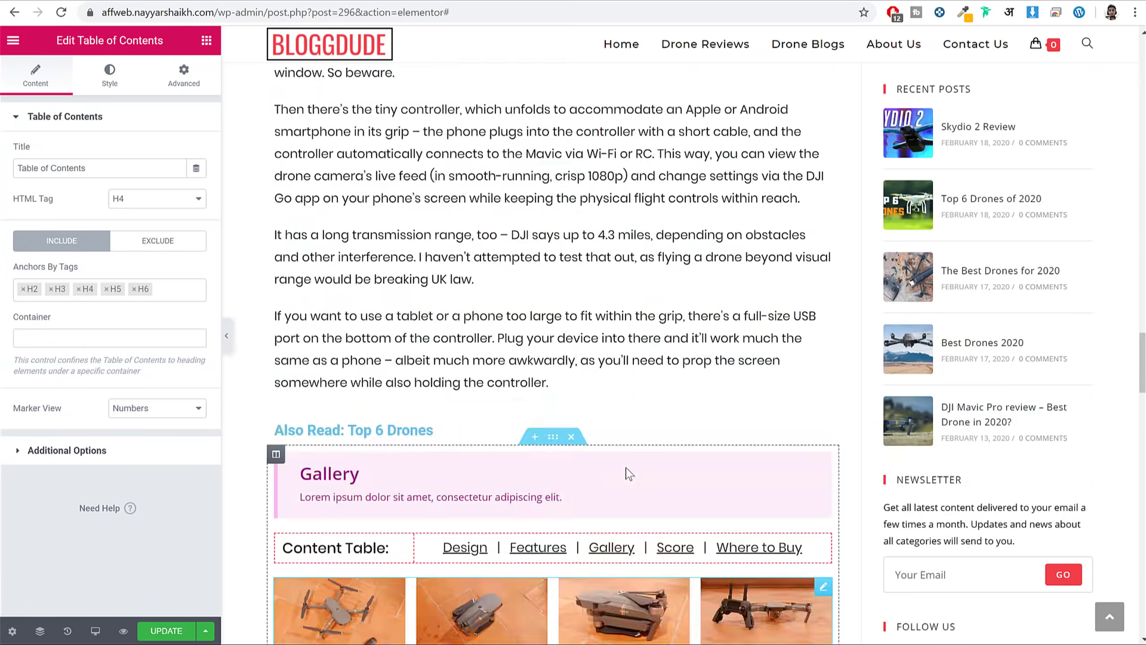
scroll(482, 326, up, 15)
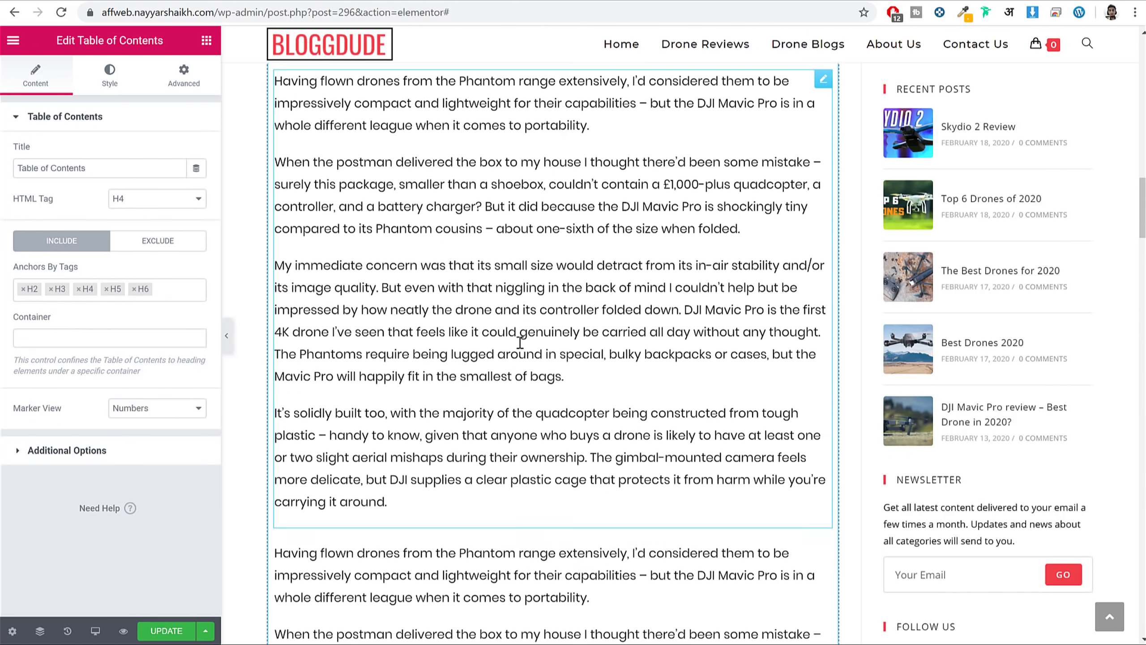
scroll(520, 343, up, 10)
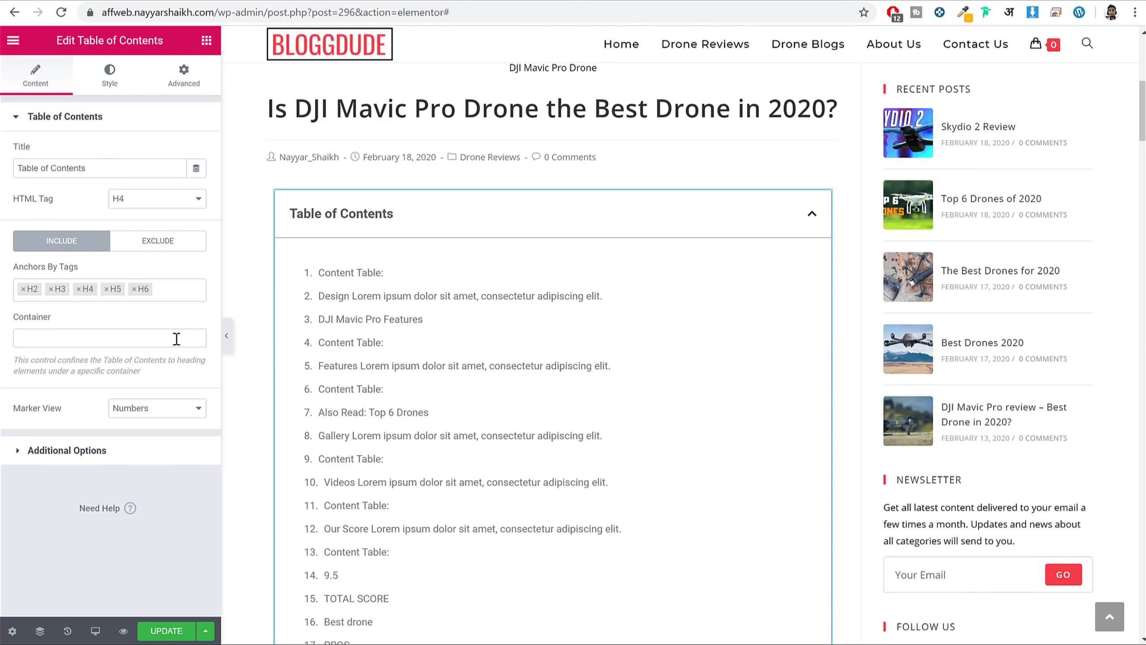
click(51, 290)
click(50, 289)
click(51, 289)
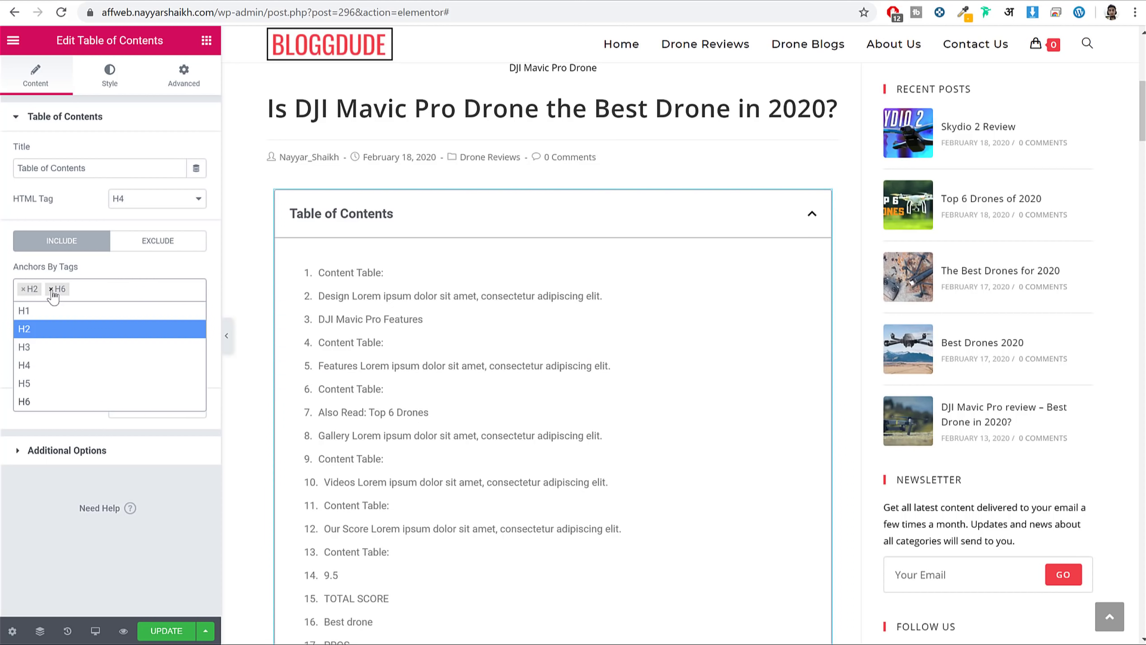
click(51, 290)
Check the H2-only contents on the page and save the post with Ctrl+S.
scroll(601, 348, down, 2)
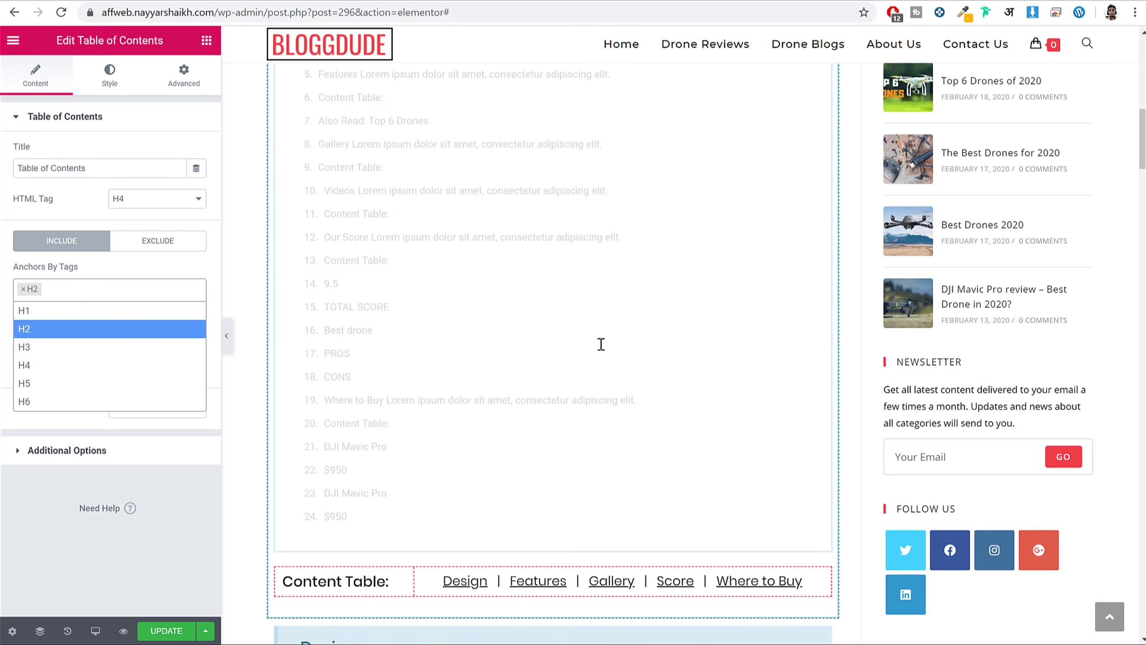
scroll(653, 357, down, 15)
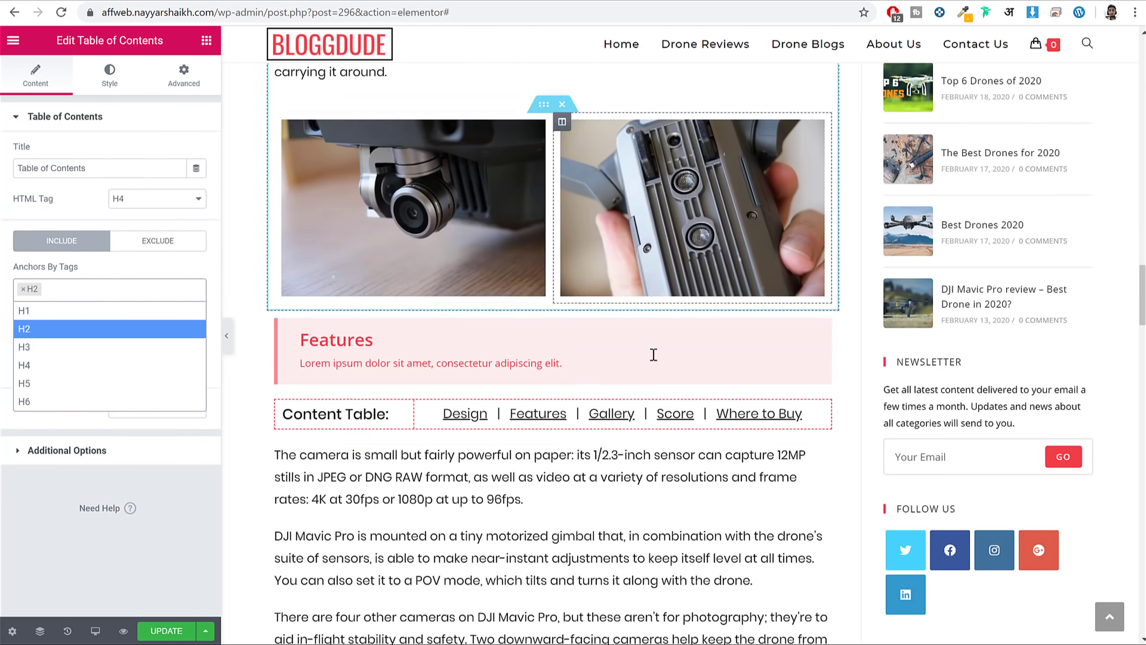
scroll(664, 273, down, 14)
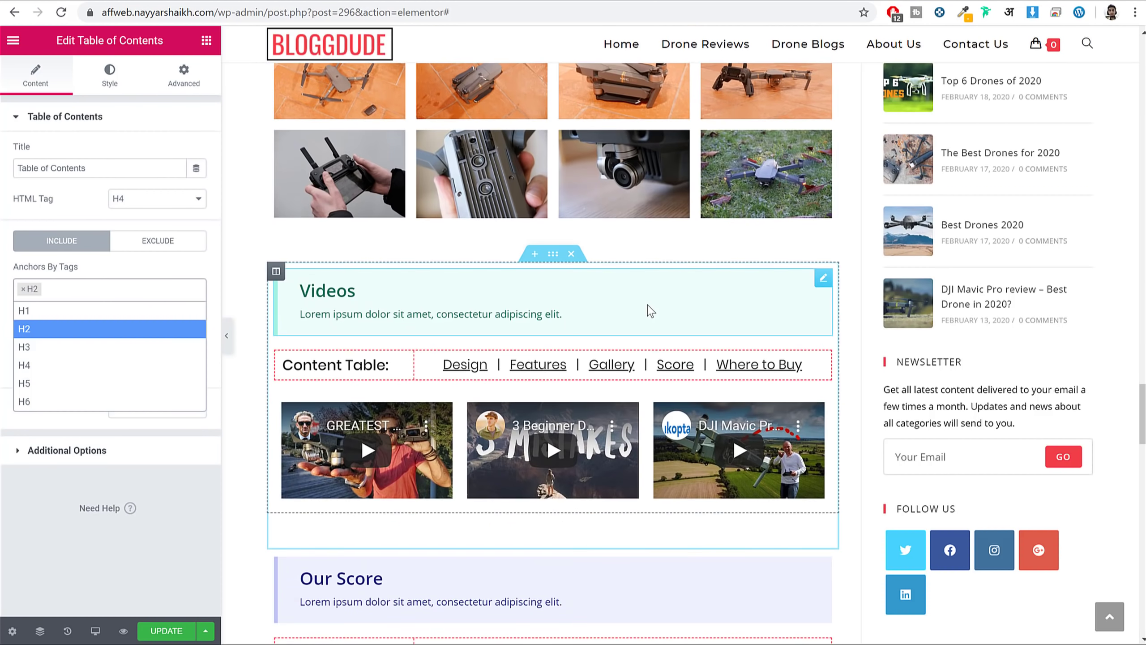
scroll(650, 312, up, 8)
scroll(649, 313, up, 20)
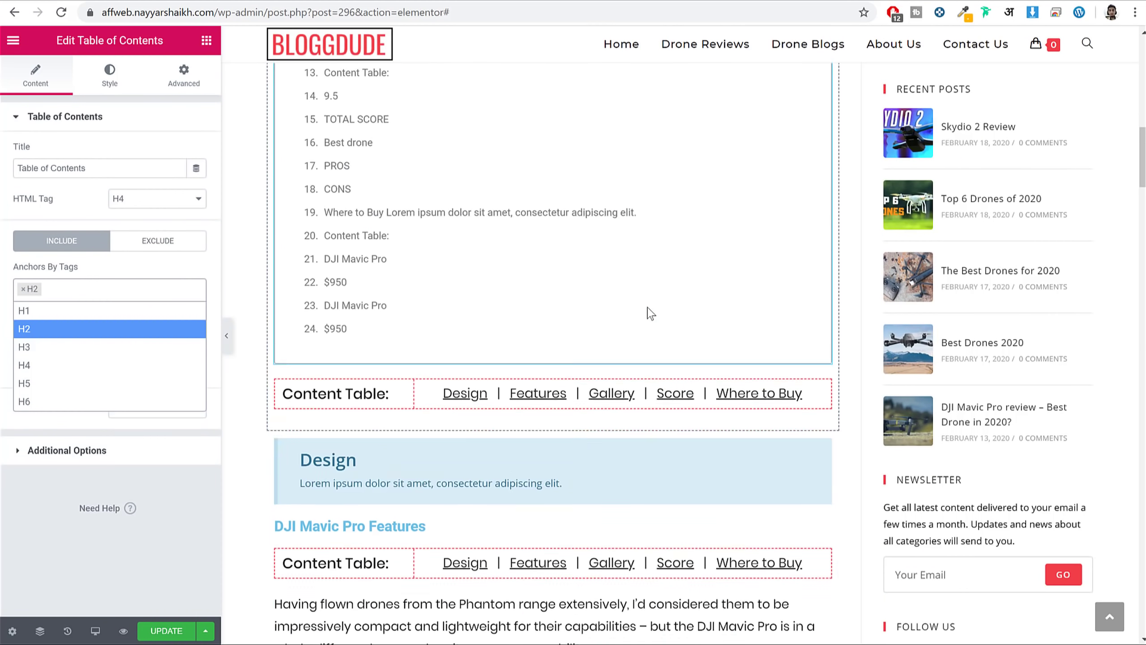
scroll(682, 363, down, 6)
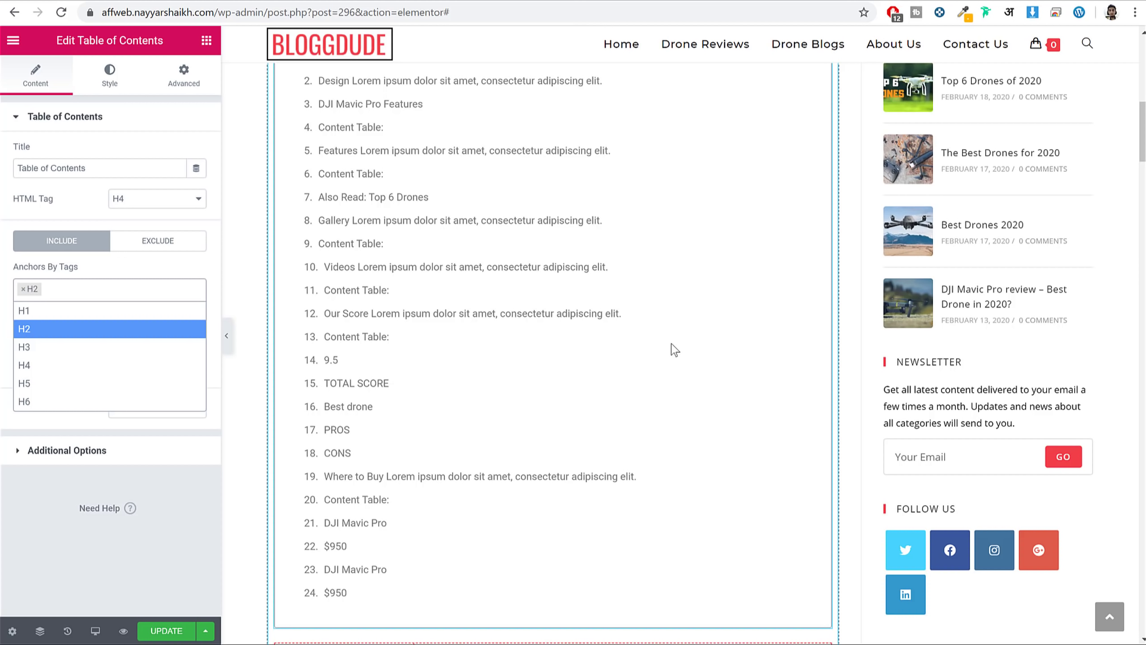
scroll(634, 365, down, 15)
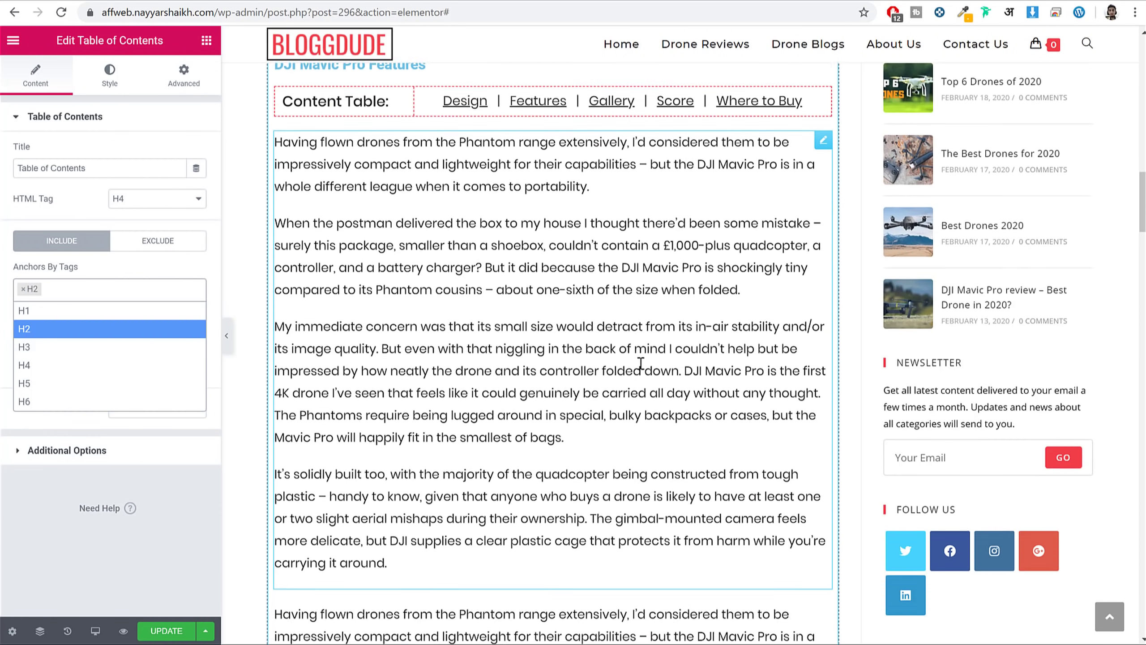
scroll(639, 366, up, 3)
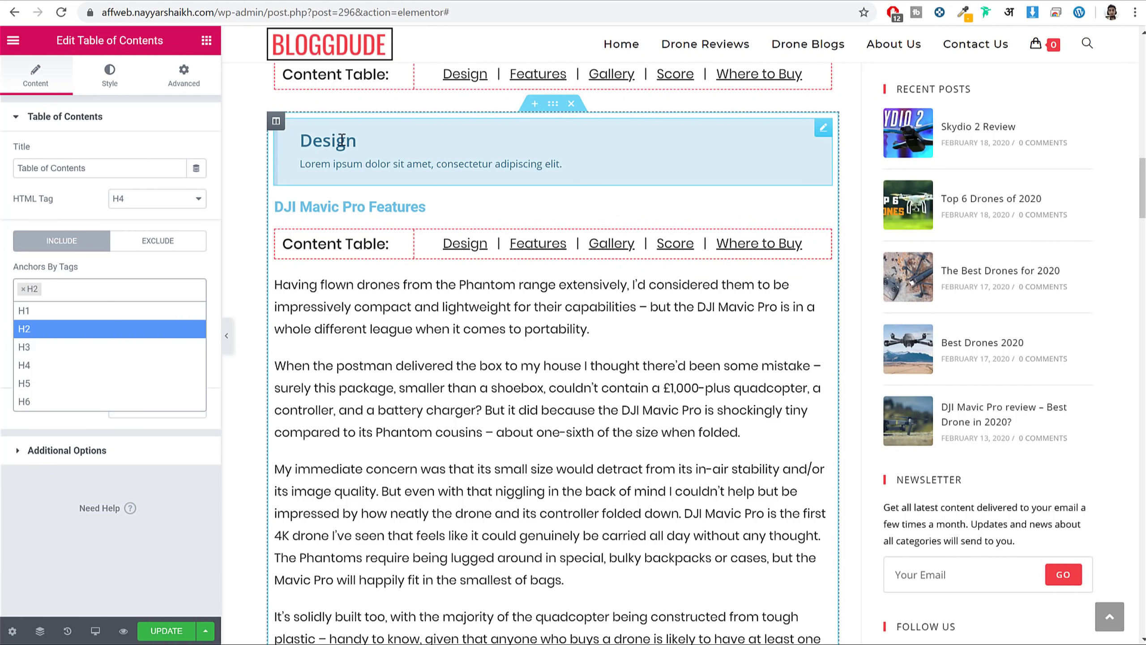
scroll(451, 339, down, 10)
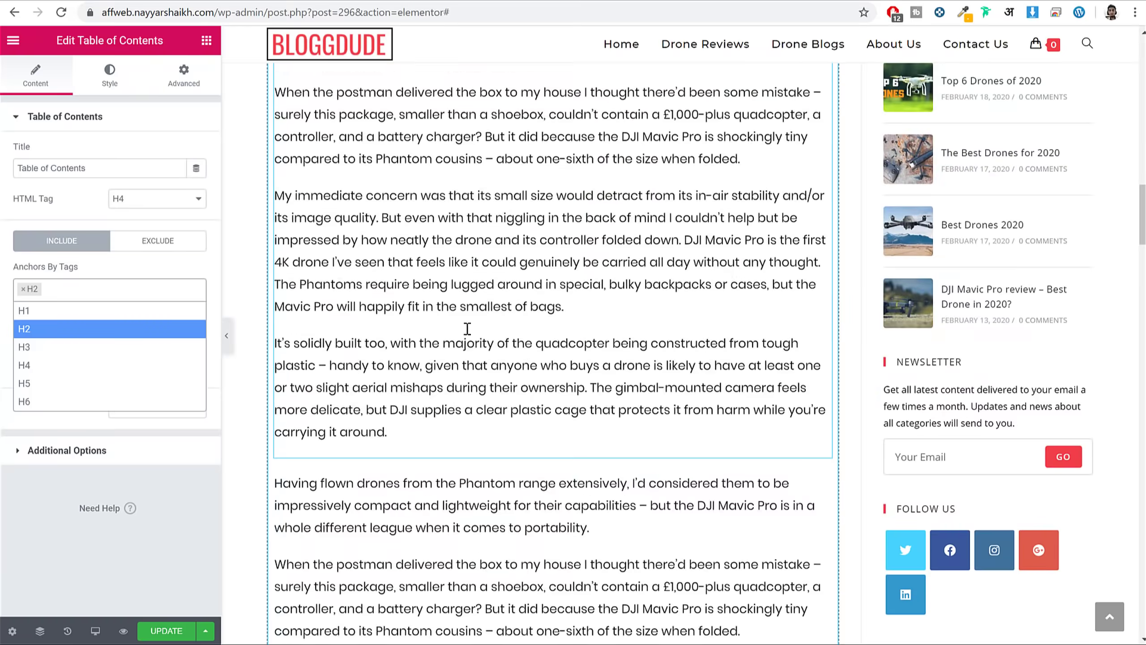
scroll(479, 343, down, 3)
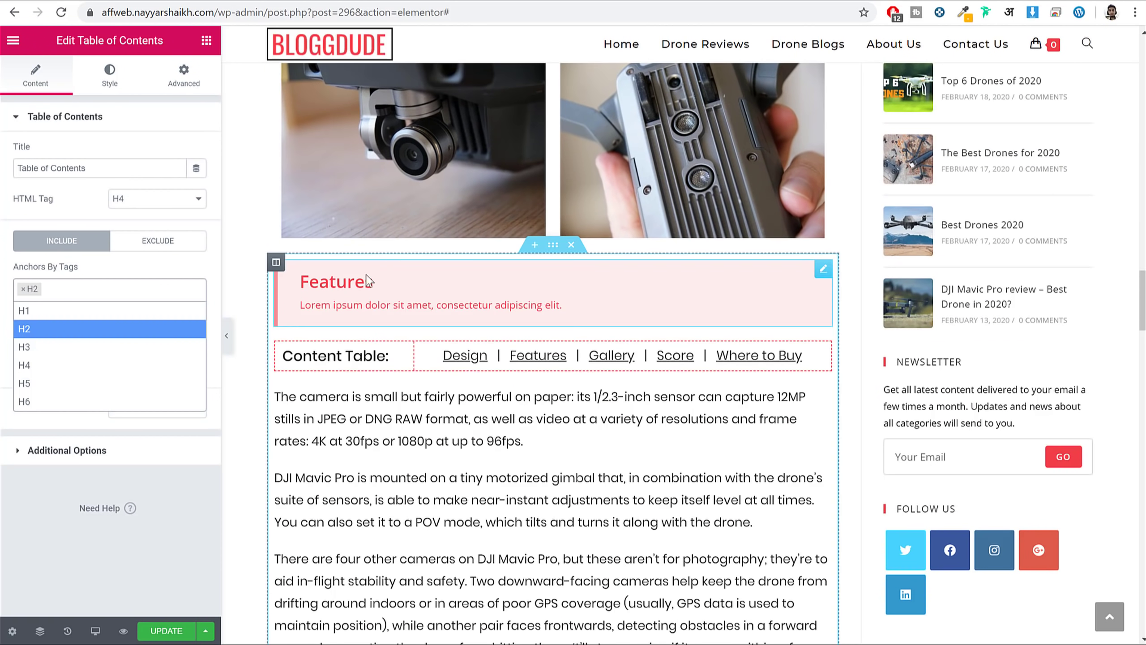
scroll(532, 361, down, 8)
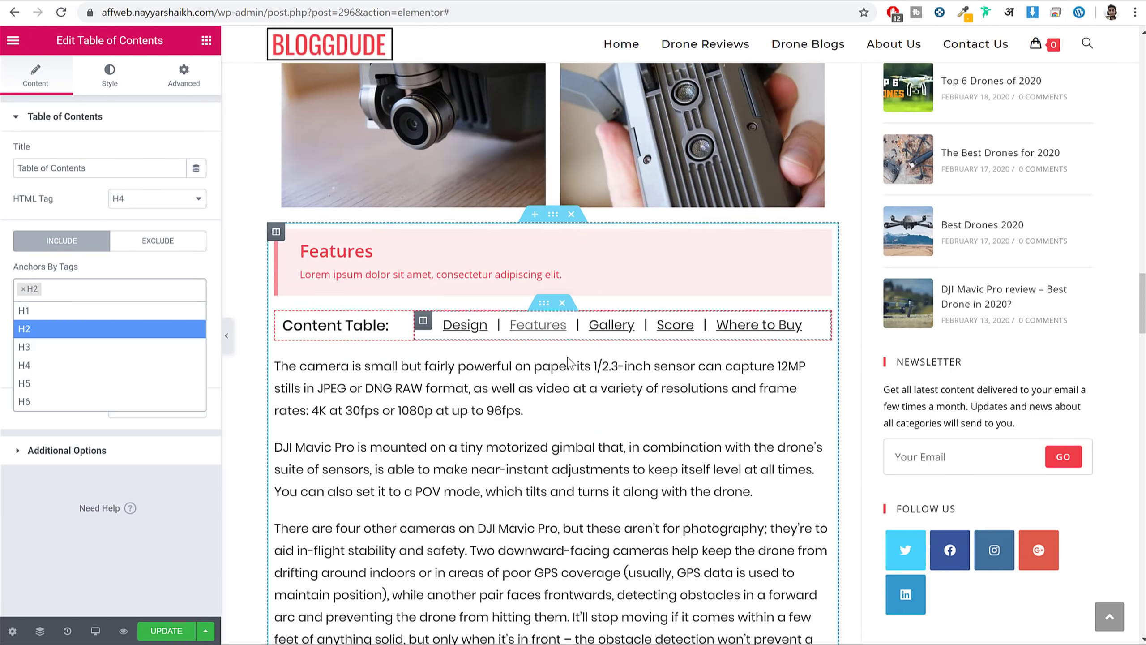
scroll(577, 365, down, 5)
scroll(497, 384, up, 20)
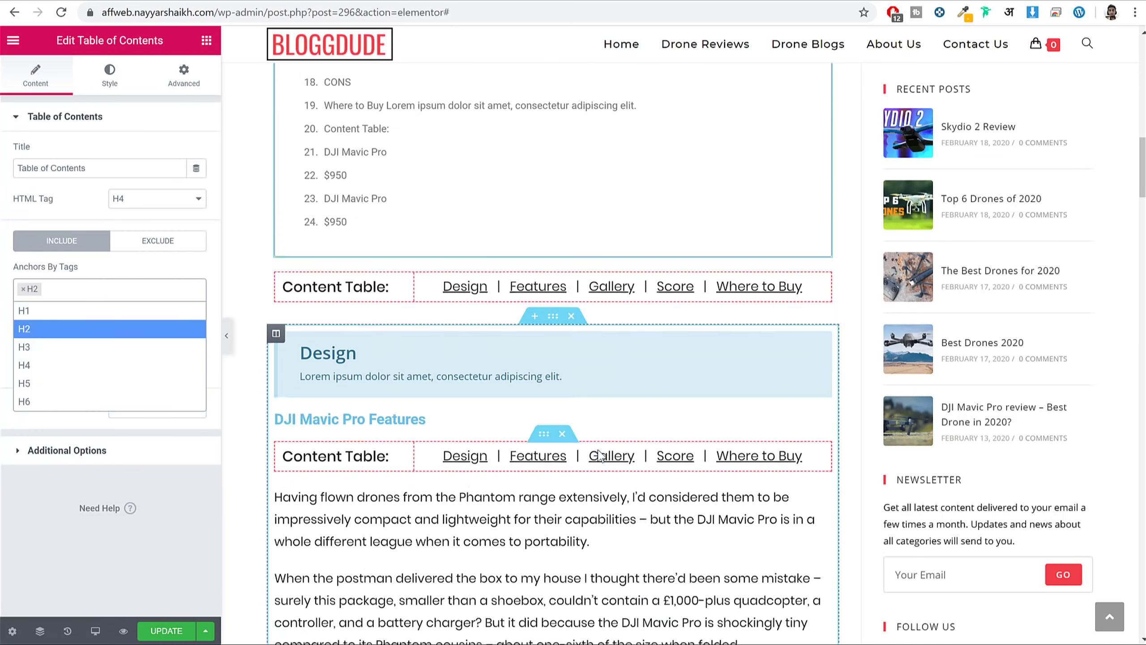
scroll(420, 388, up, 8)
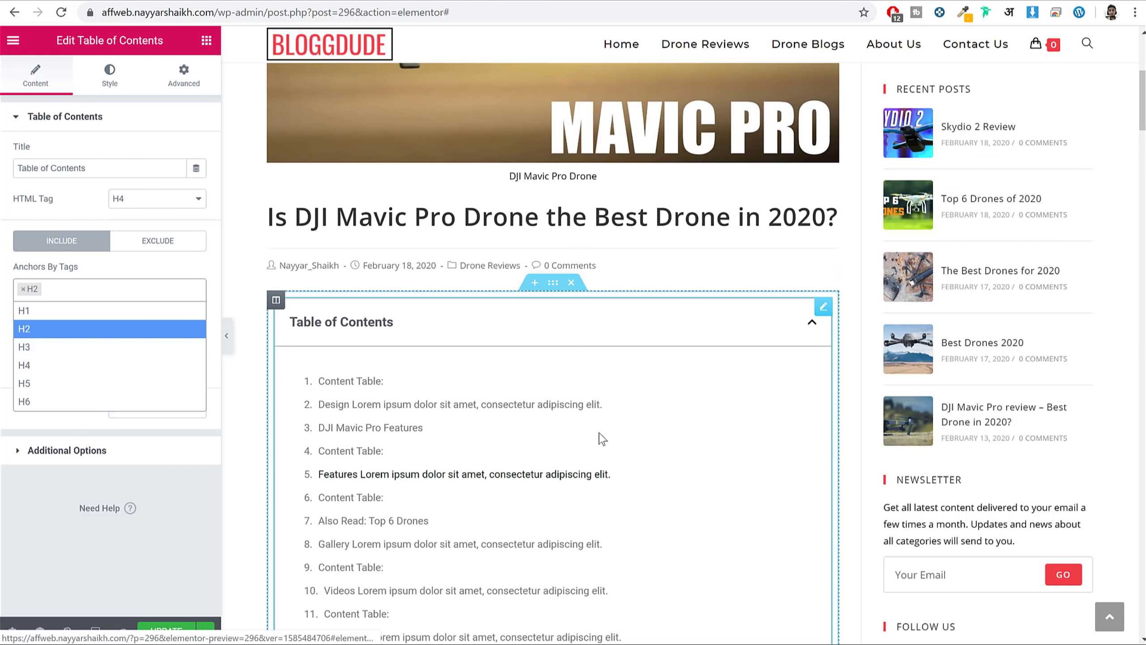
key(ctrl+s)
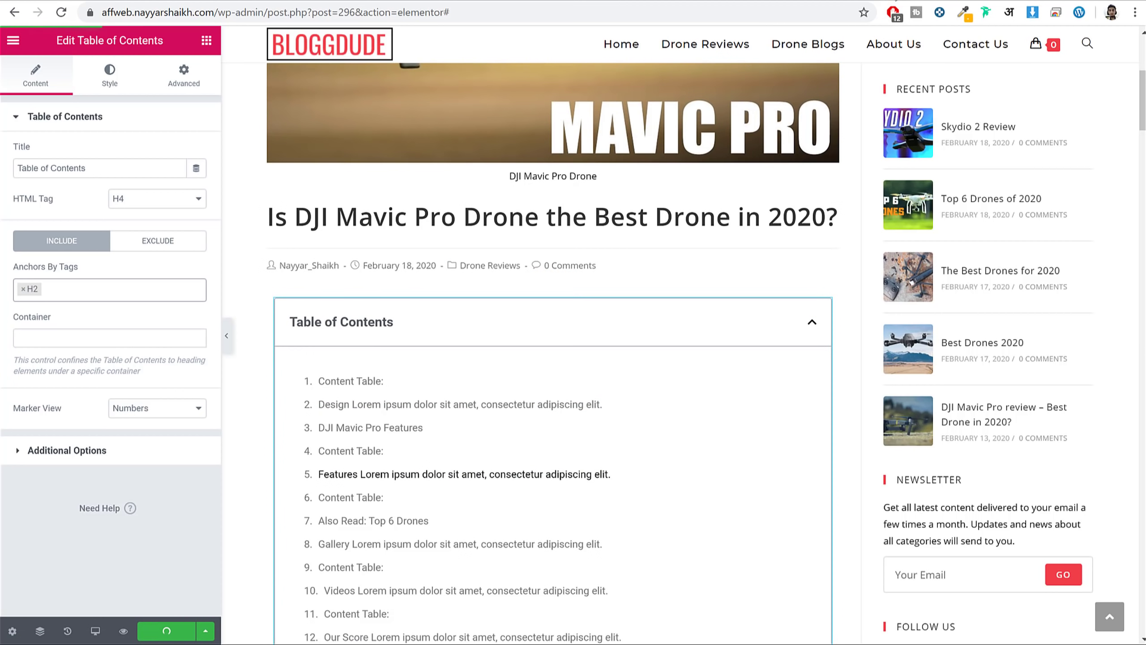
In a new tab, search the web and open the Easy Table of Contents plugin page.
key(ctrl+t)
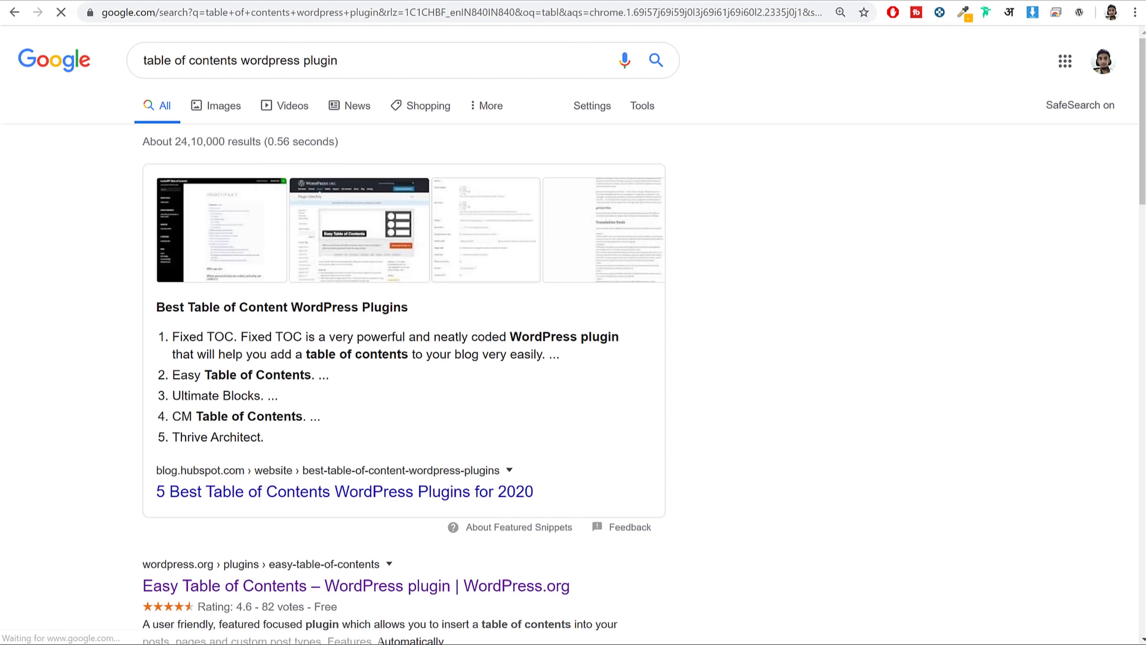
drag(491, 59, 127, 69)
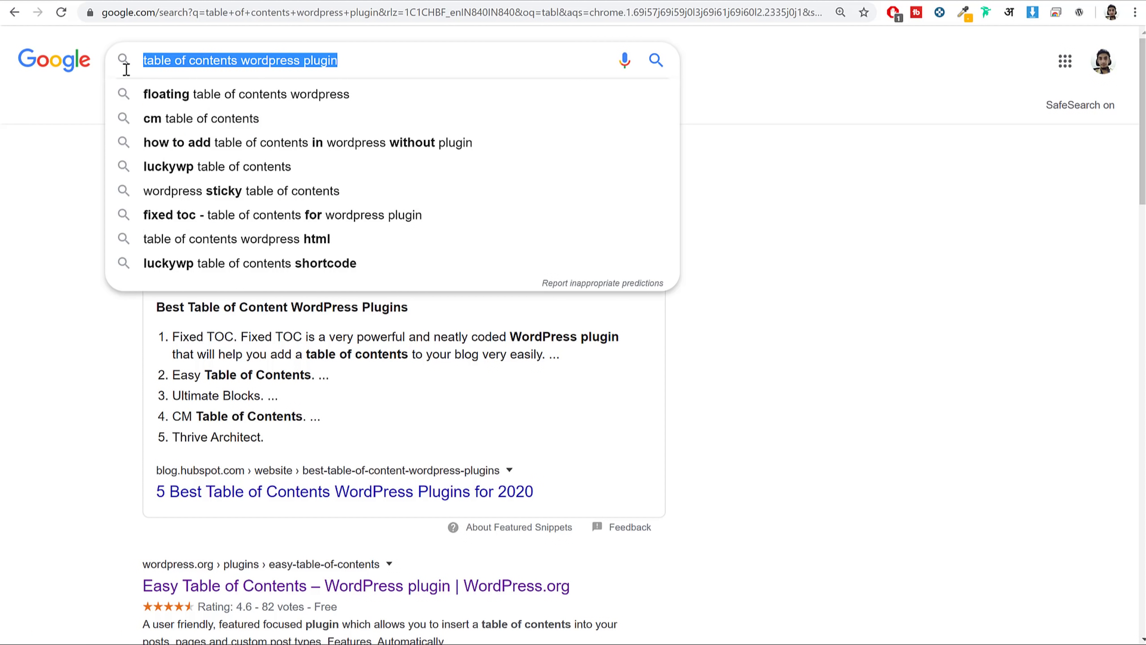
click(875, 176)
scroll(867, 225, down, 6)
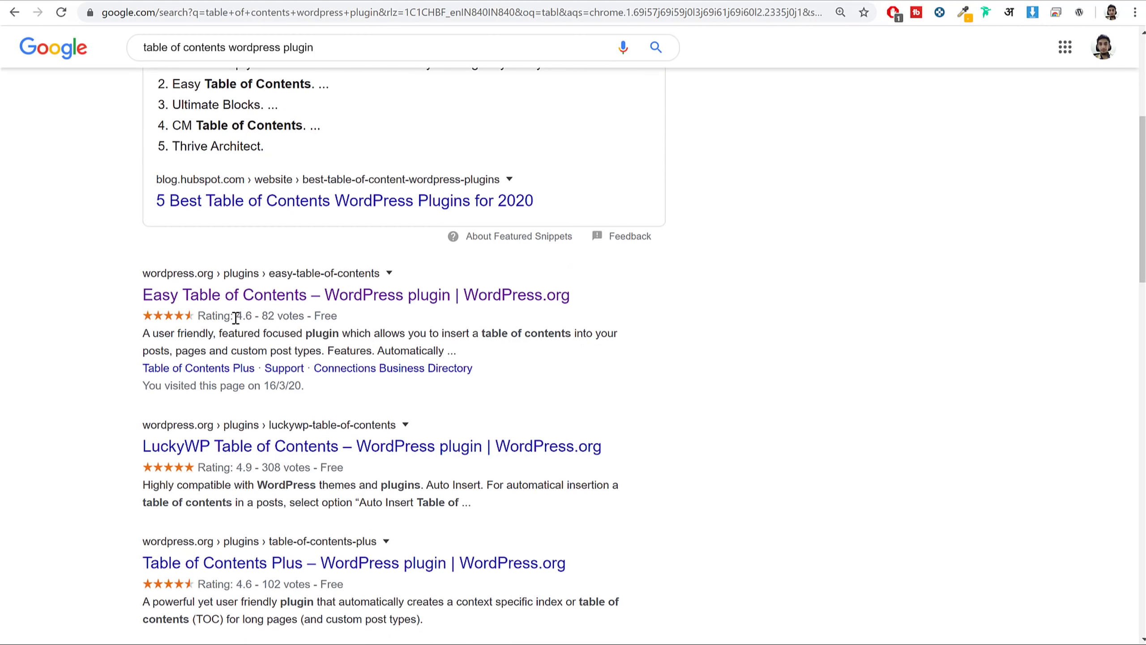
click(266, 299)
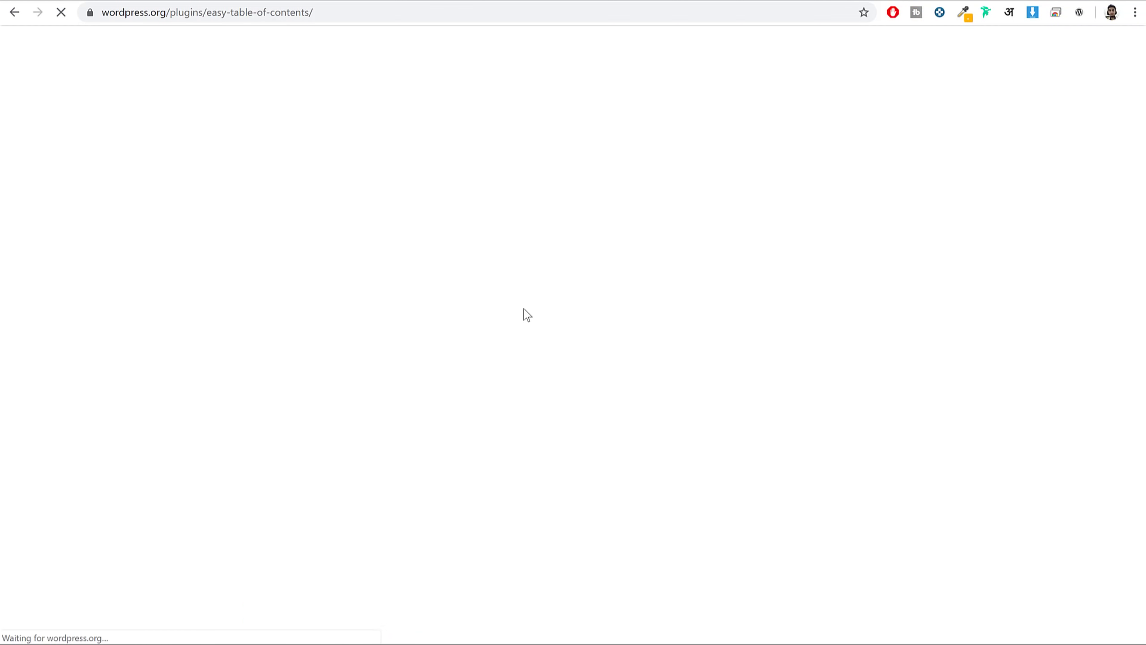
Look over the Easy Table of Contents plugin page and return to its top.
drag(575, 460, 308, 458)
scroll(664, 452, down, 4)
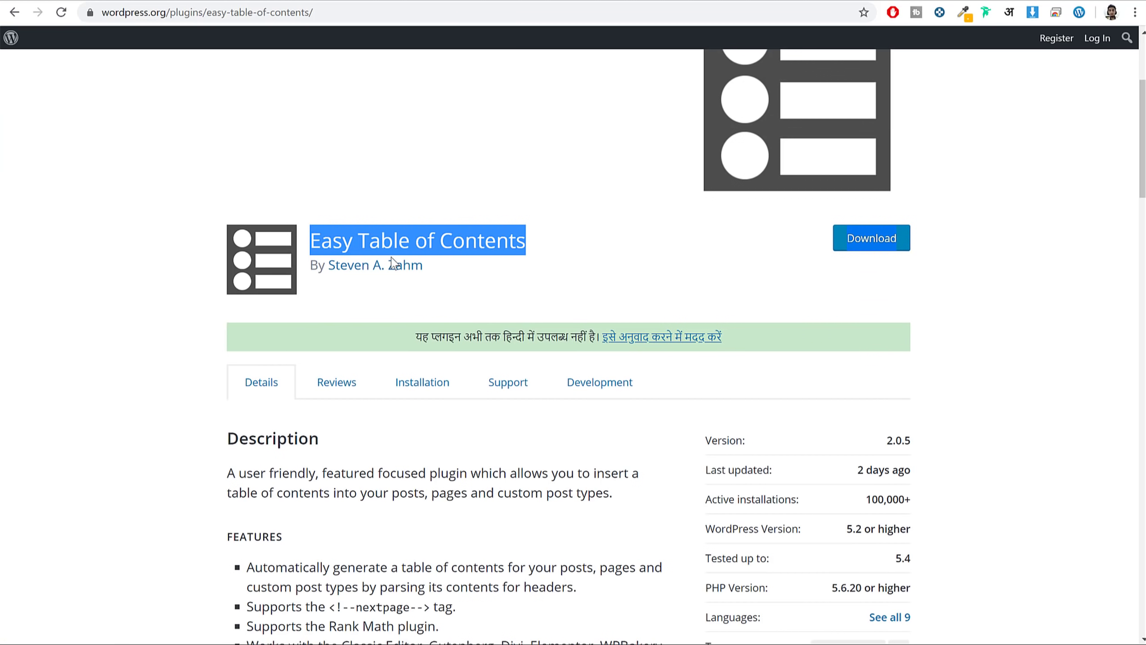
scroll(844, 323, down, 8)
key(Home)
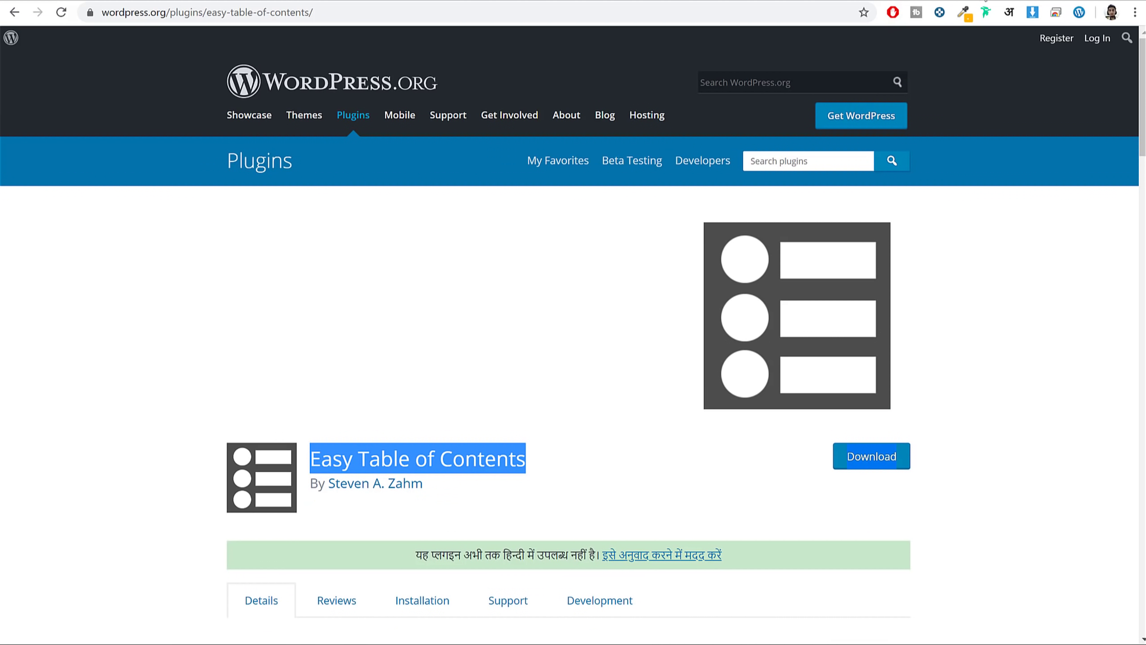
Switch back to the Elementor editor for the drone post.
click(418, 3)
click(146, 2)
click(118, 2)
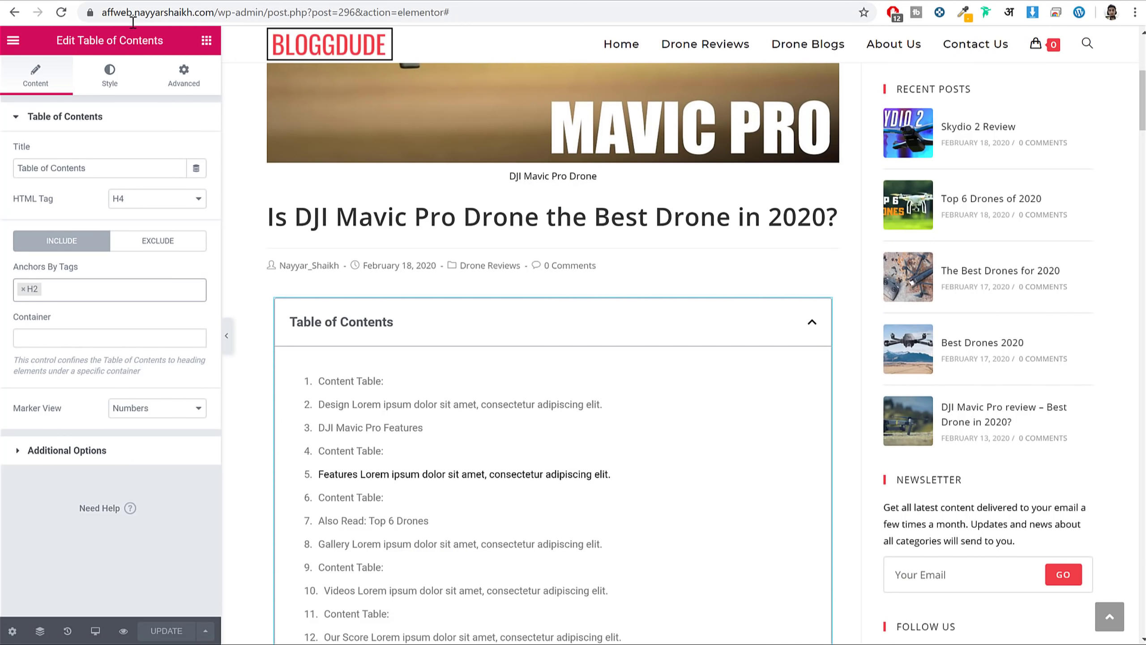
Show the post's Rank Math SEO analysis for the focus keyword 'mavic pro'.
click(206, 41)
click(193, 72)
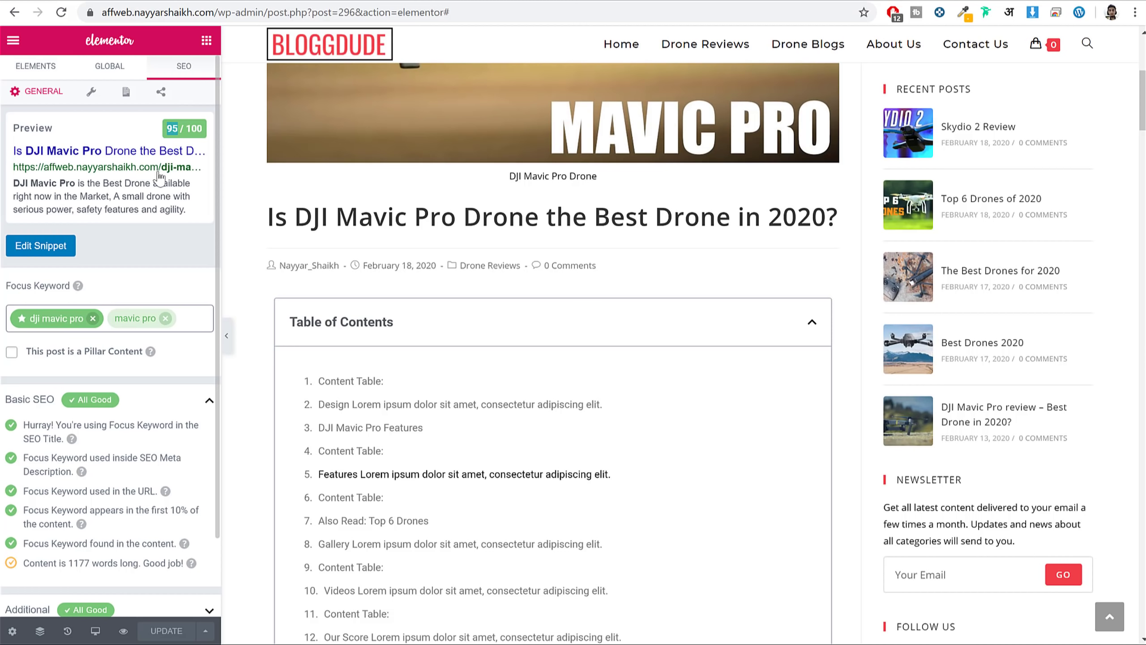
scroll(164, 185, down, 2)
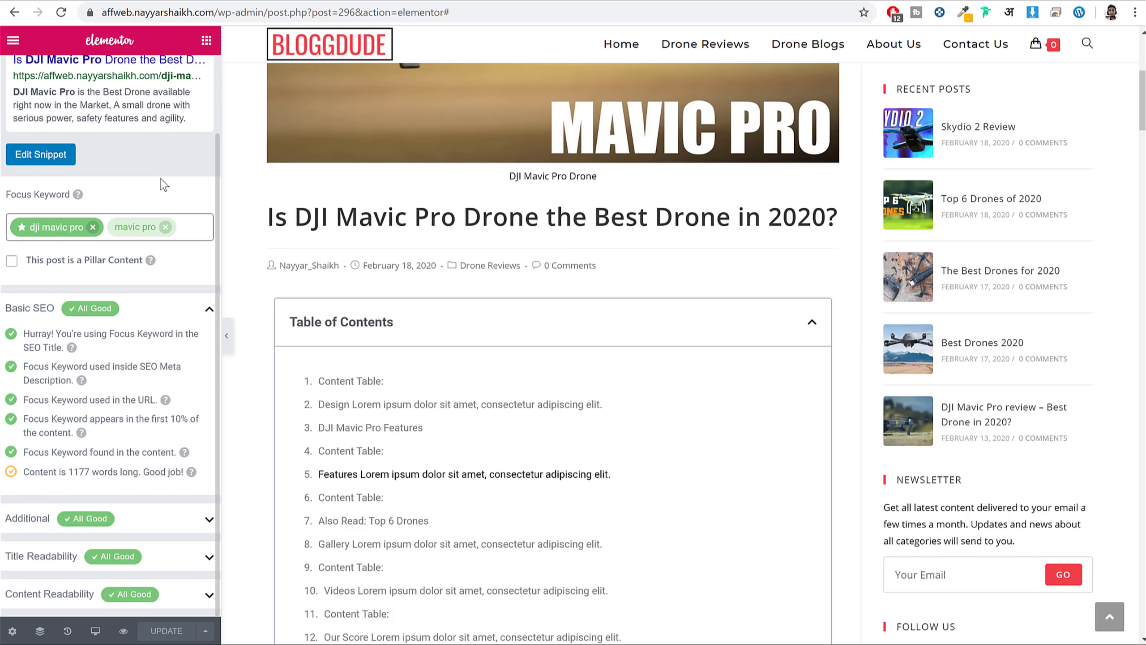
click(155, 230)
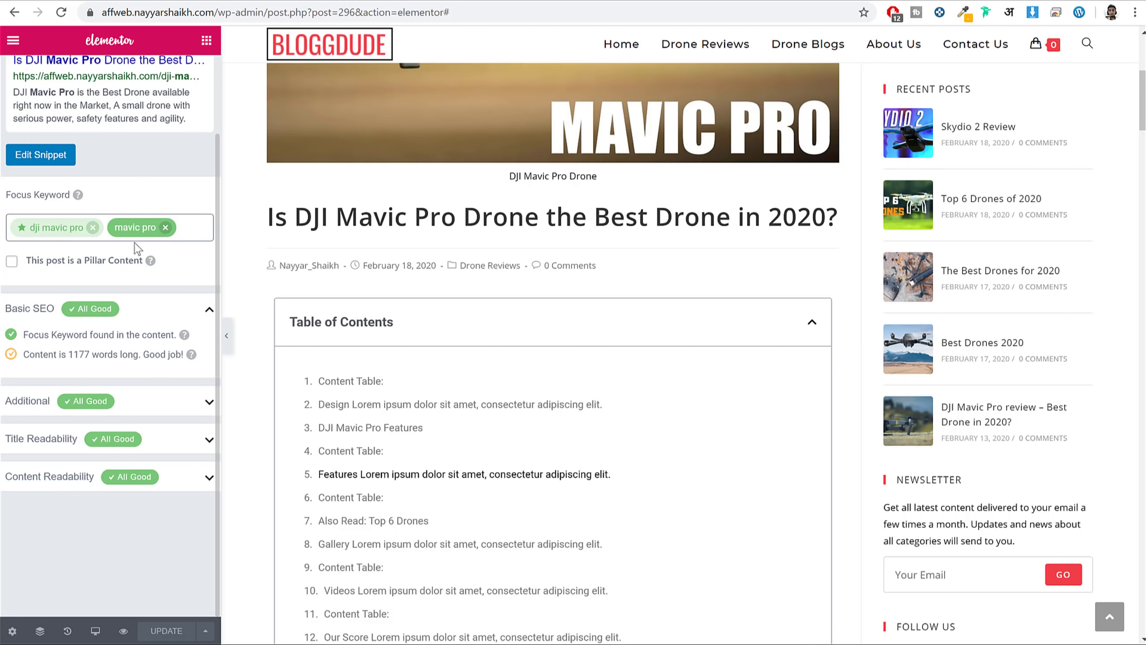
Expand the Title Readability and Additional checks, then select the URL path in the address bar.
click(159, 438)
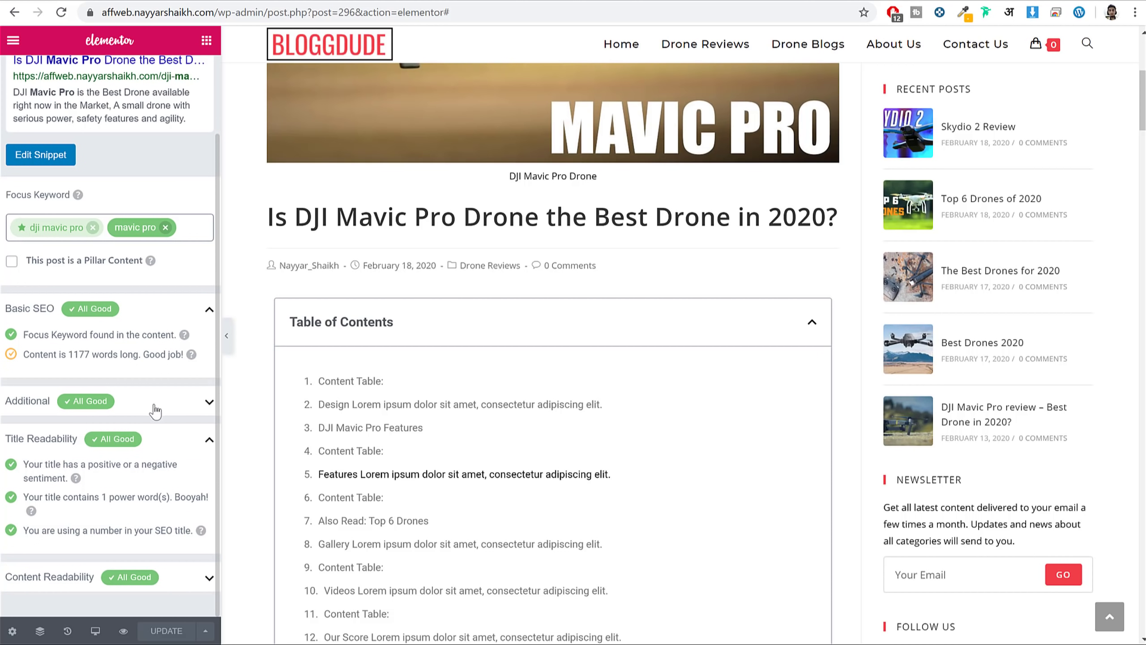
click(165, 401)
scroll(117, 377, down, 4)
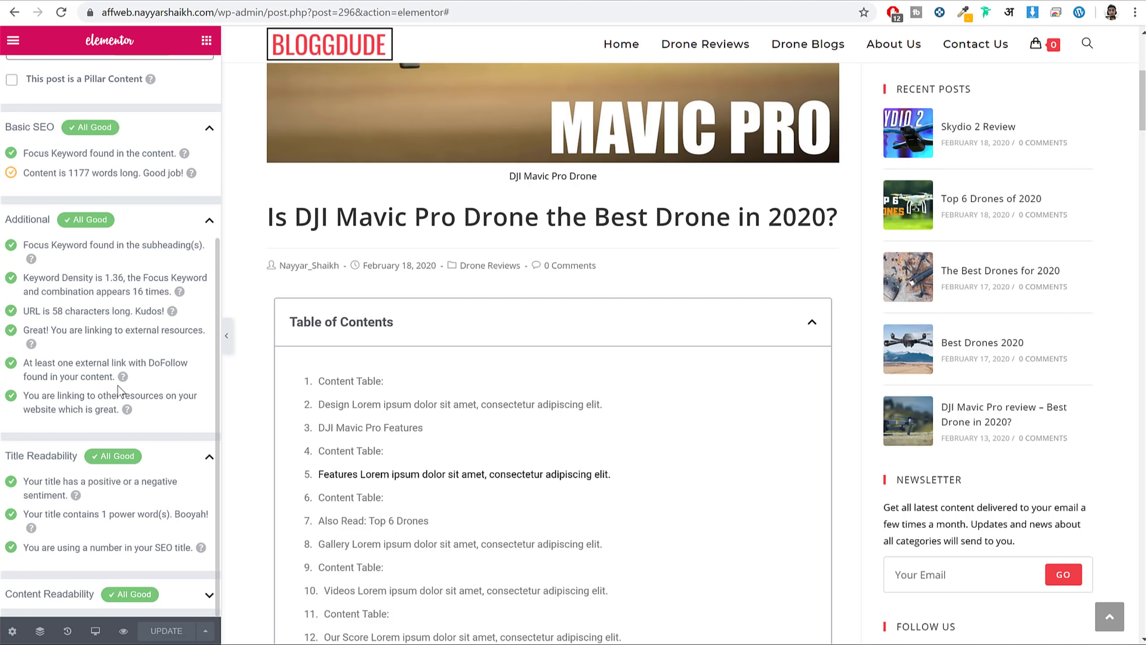
scroll(139, 253, up, 6)
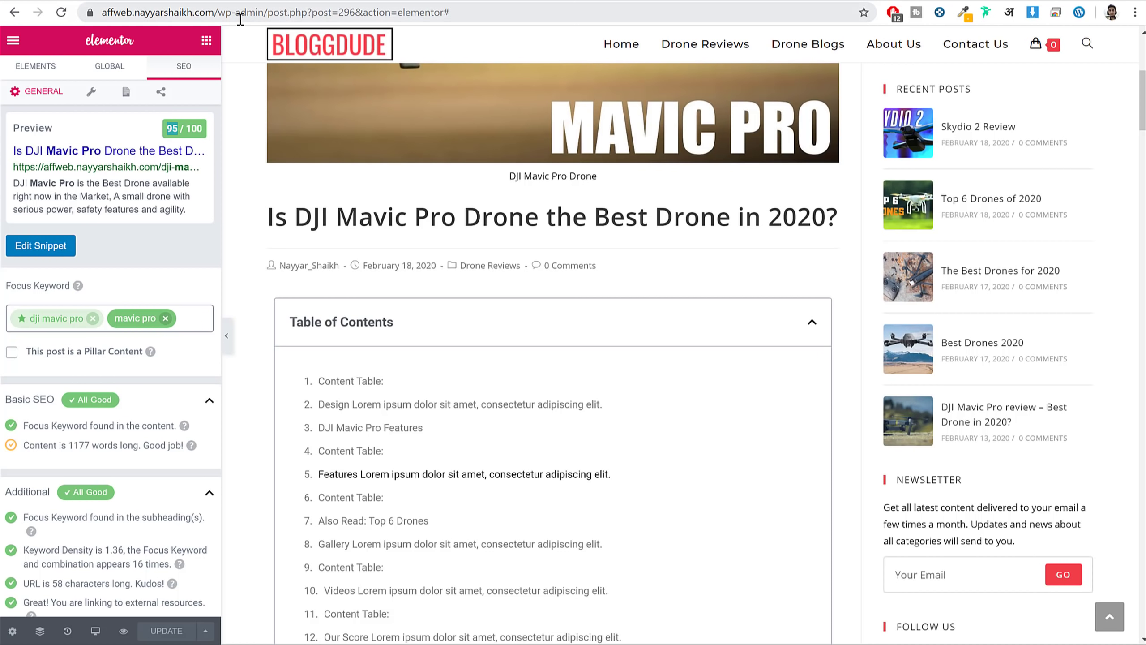
drag(223, 13, 462, 15)
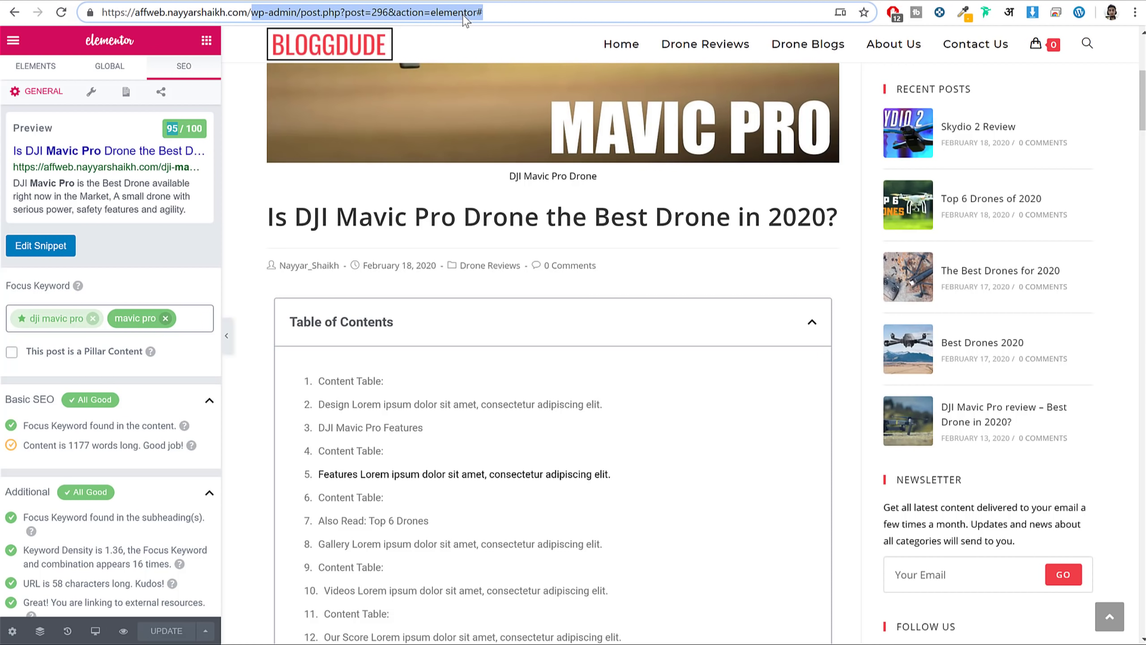
Go to the site root, then through the Dashboard to Products, and edit draft Product 1.
key(BackSpace)
key(Return)
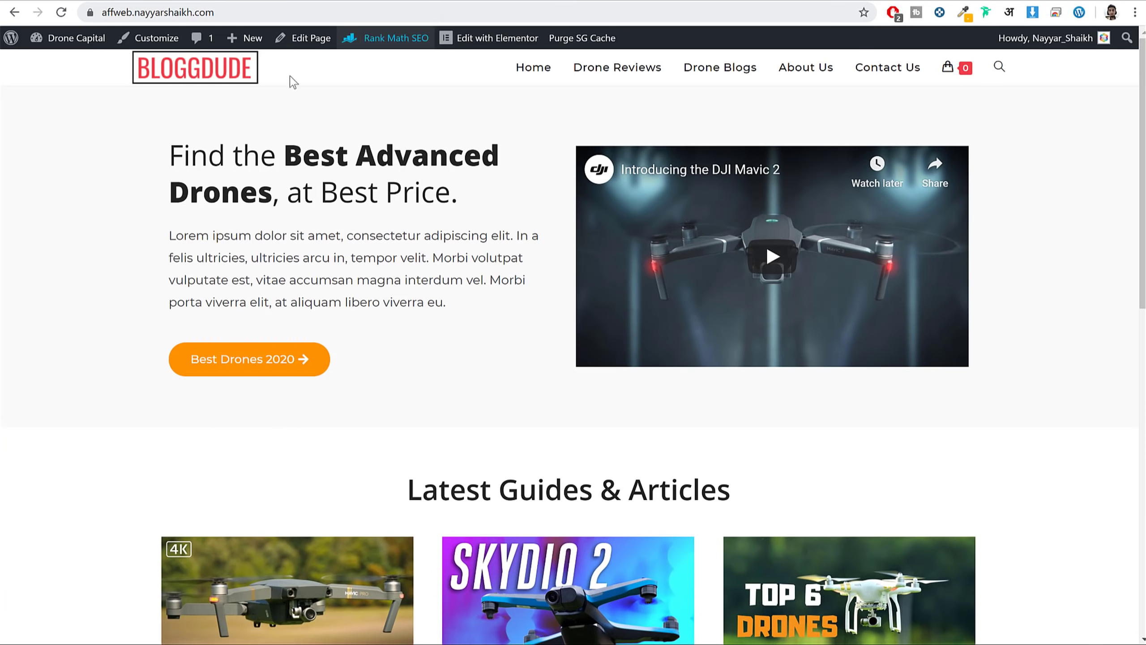
click(51, 40)
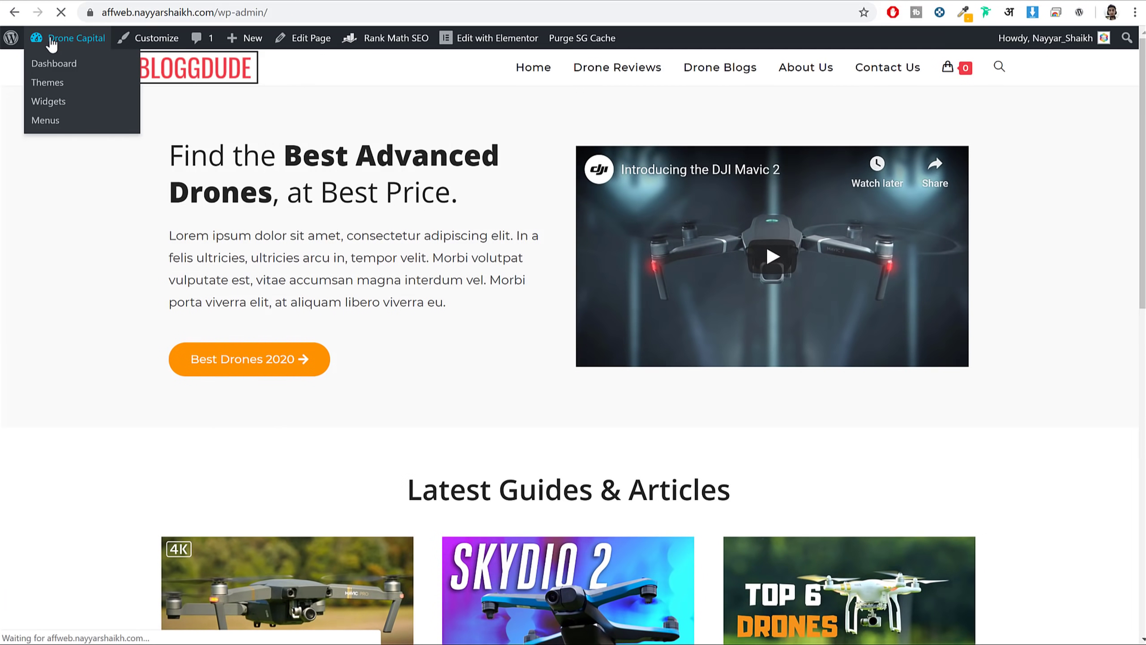
scroll(67, 282, down, 2)
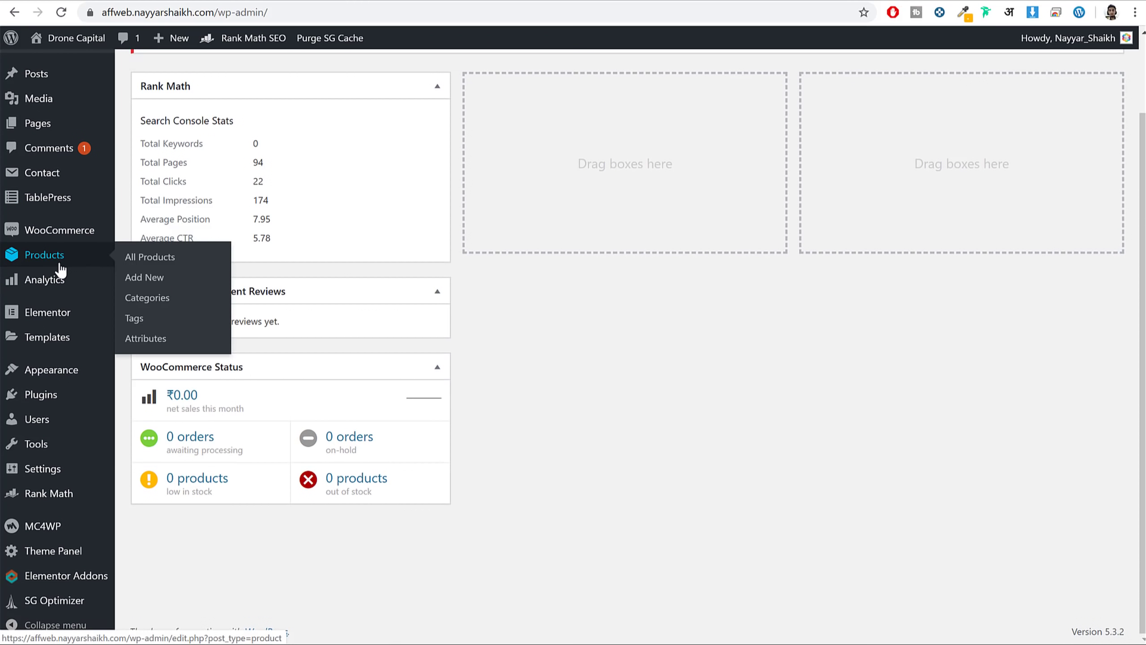
click(62, 266)
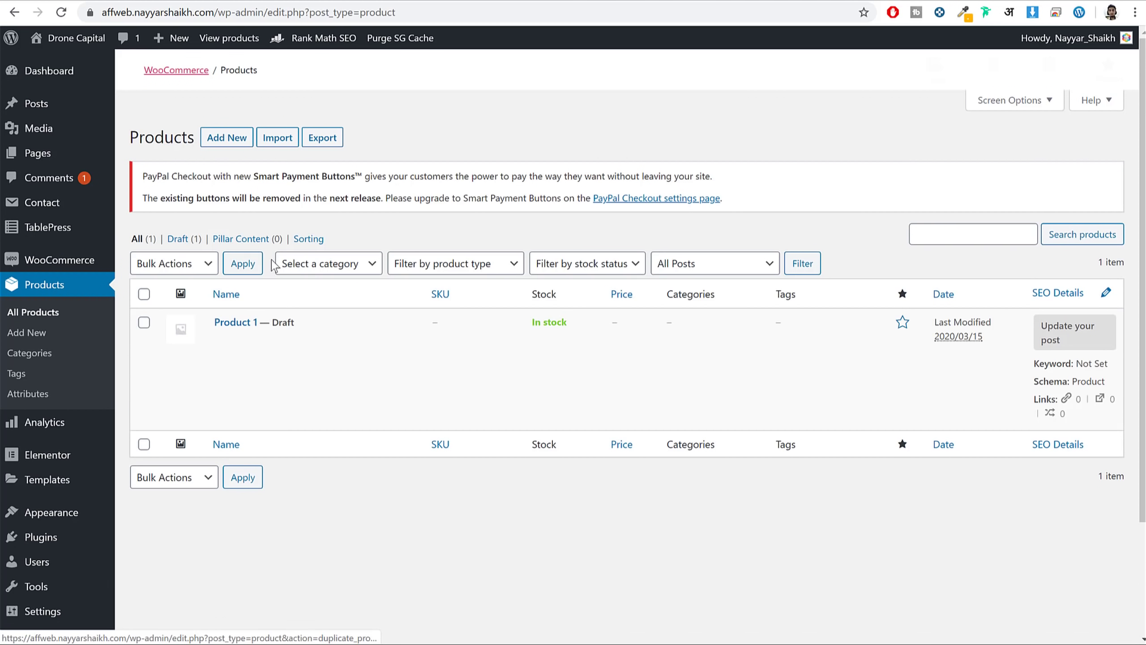
click(265, 340)
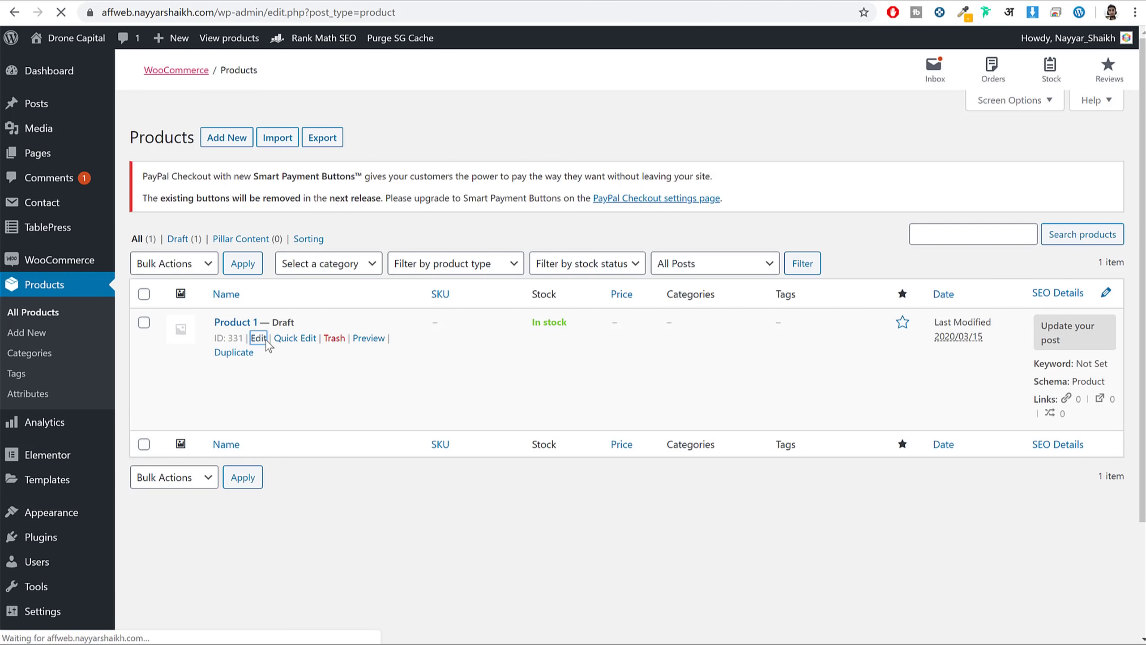
Scroll down Product 1's edit page to the Rank Math SEO box scoring 5/100.
scroll(835, 225, down, 8)
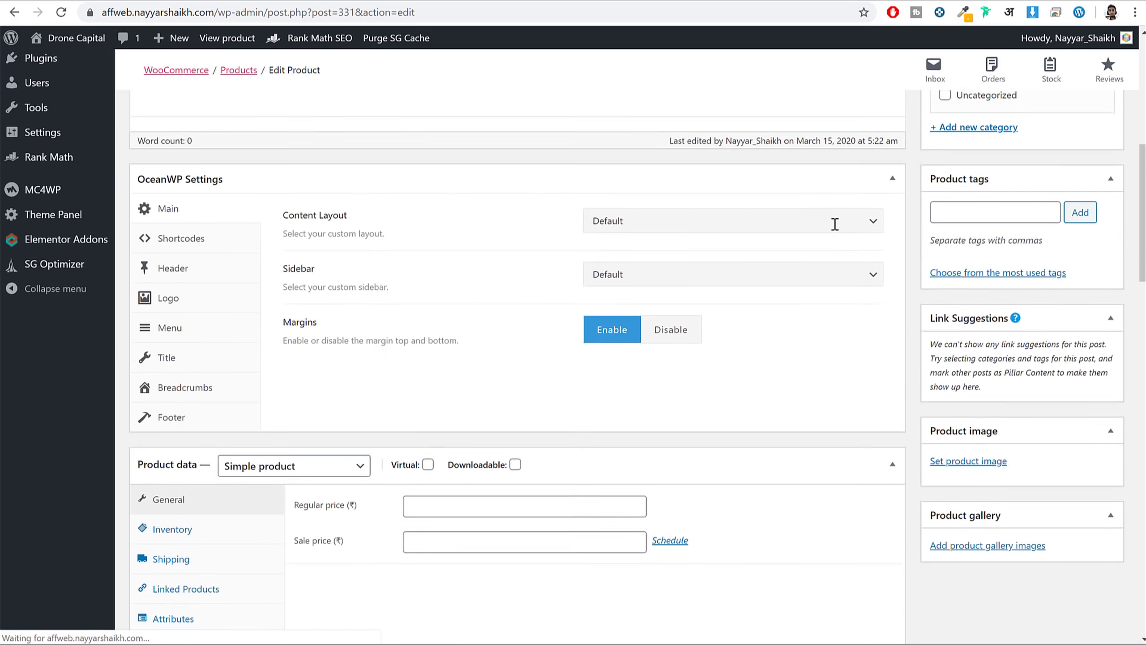
scroll(835, 224, down, 4)
scroll(852, 267, up, 12)
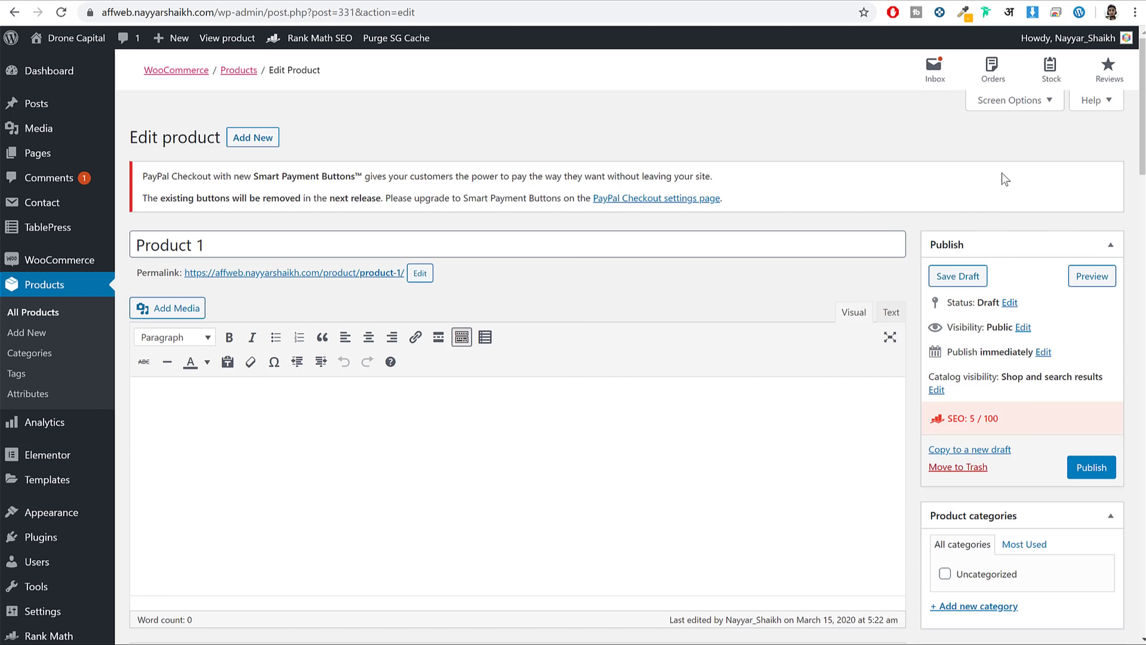
scroll(1057, 201, down, 15)
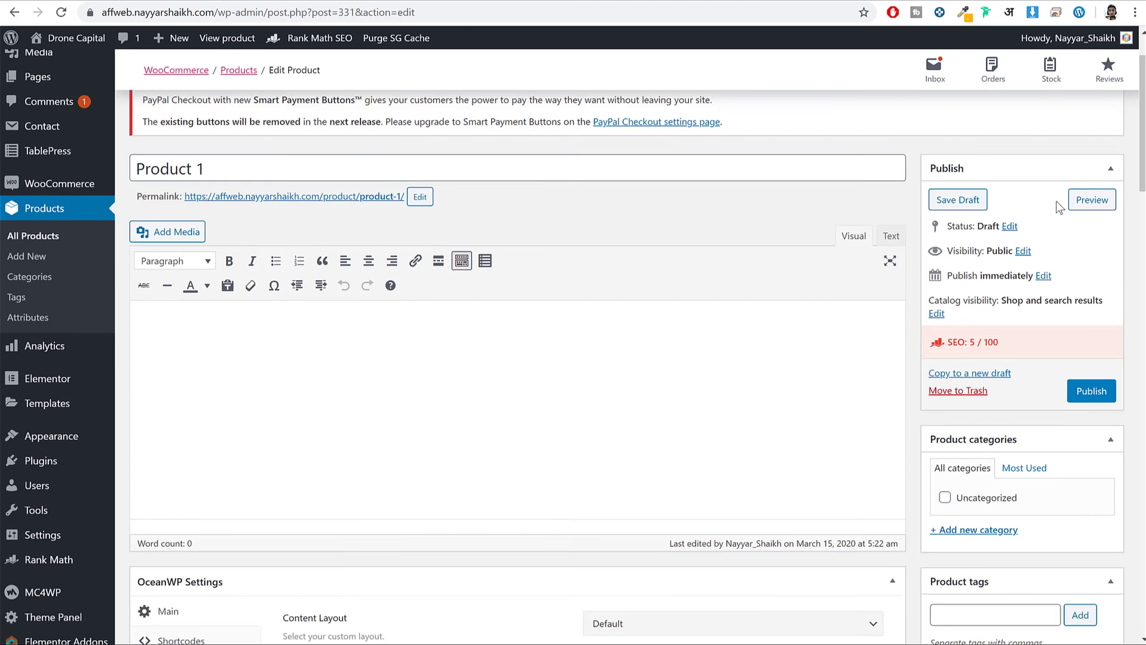
scroll(1059, 201, down, 8)
scroll(1059, 200, up, 9)
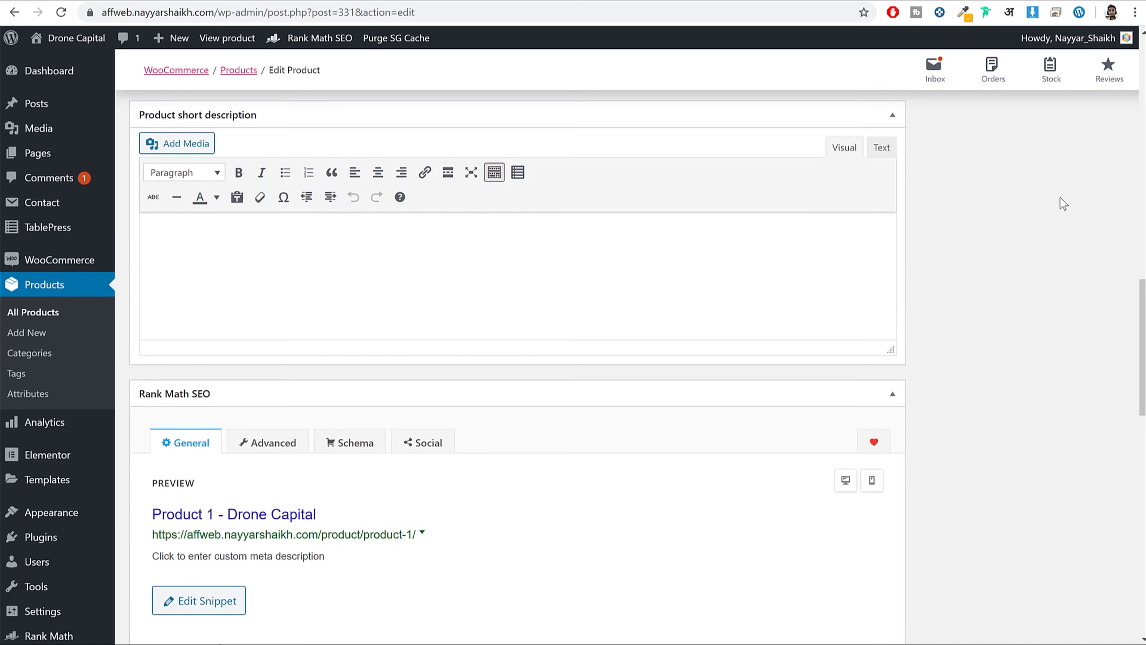
scroll(331, 204, down, 4)
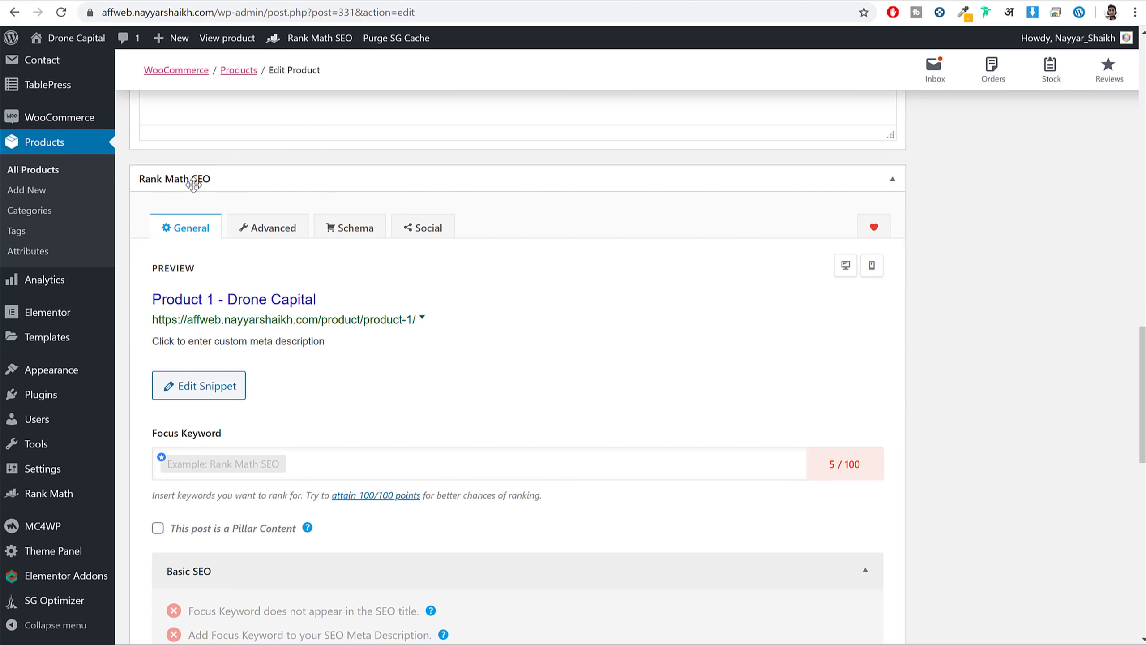
scroll(444, 230, down, 1)
scroll(440, 253, down, 15)
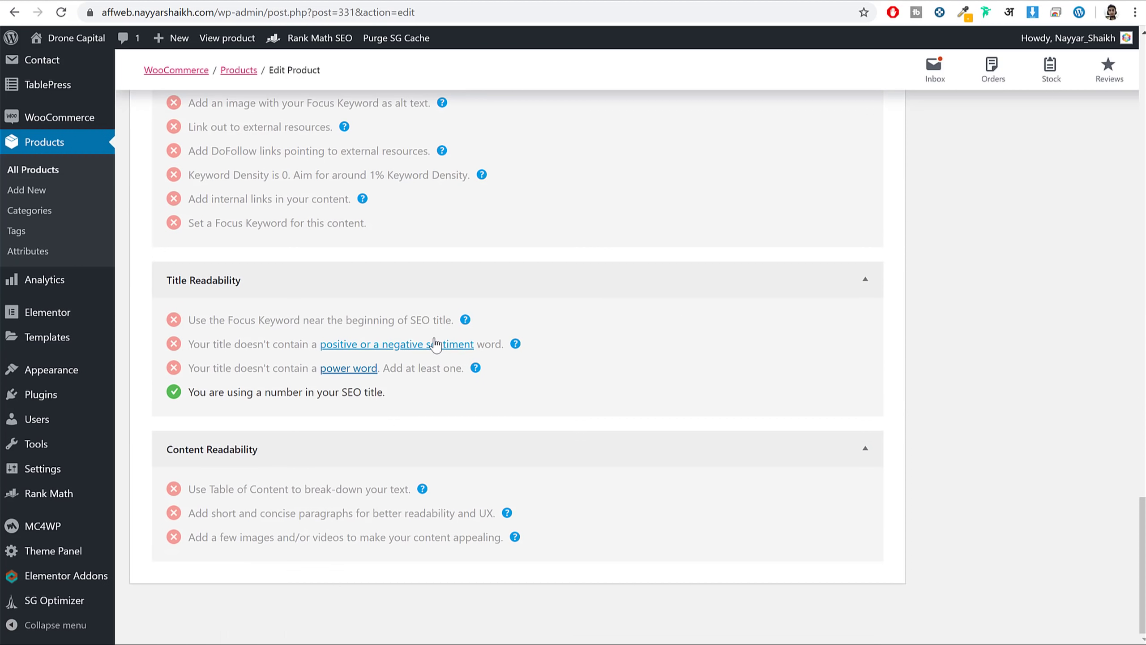
scroll(443, 360, up, 18)
scroll(443, 361, up, 15)
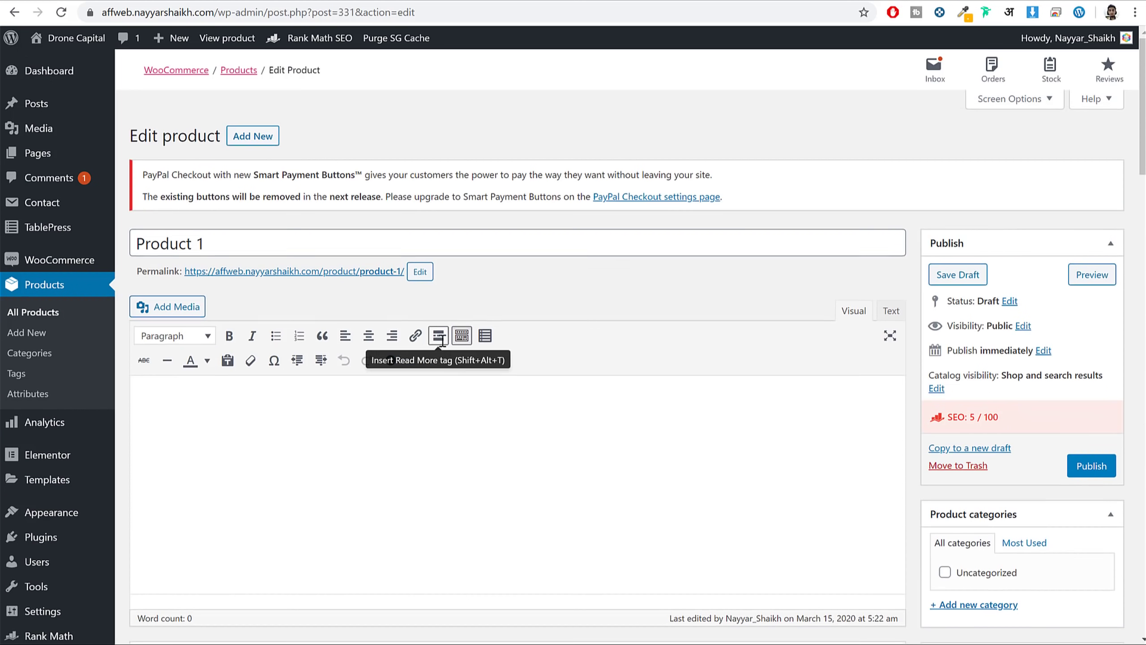
scroll(441, 361, down, 10)
scroll(444, 339, down, 12)
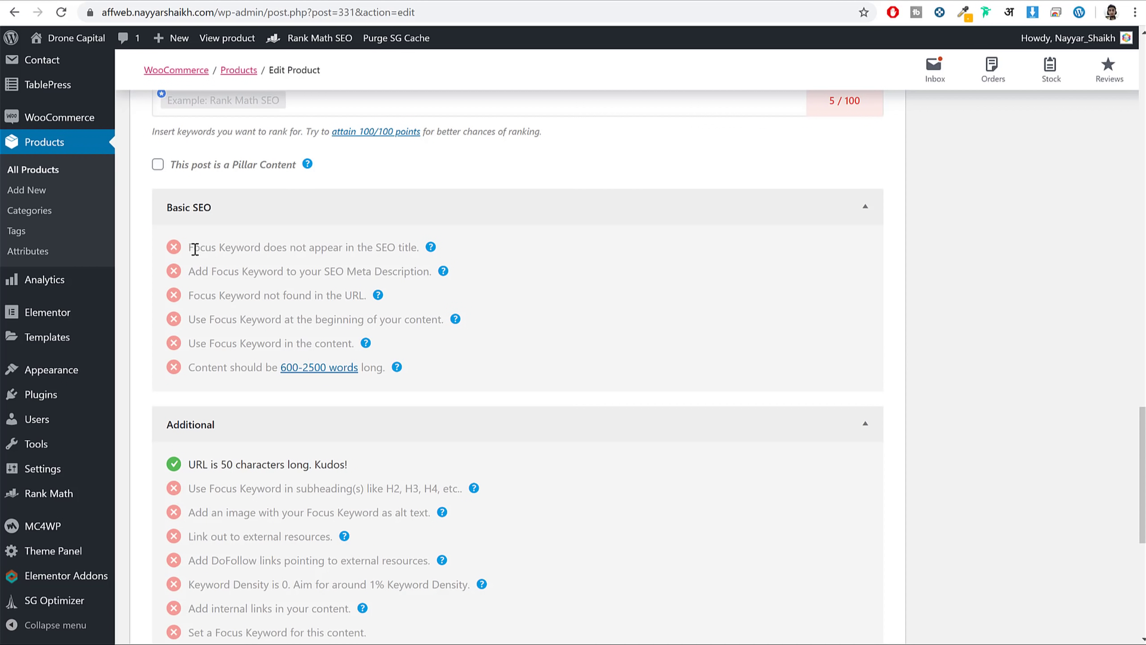
Go over the failing keyword checks: meta description, URL, beginning of content, and content.
drag(190, 247, 390, 271)
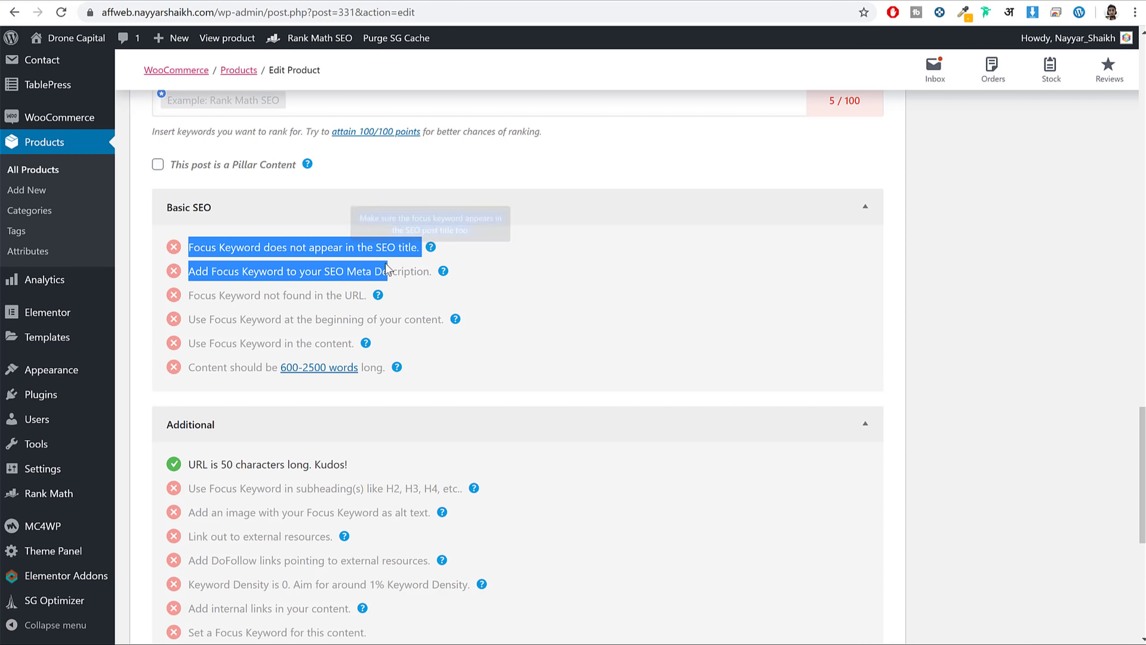
click(278, 286)
drag(196, 273, 375, 271)
drag(200, 296, 364, 296)
drag(231, 320, 436, 318)
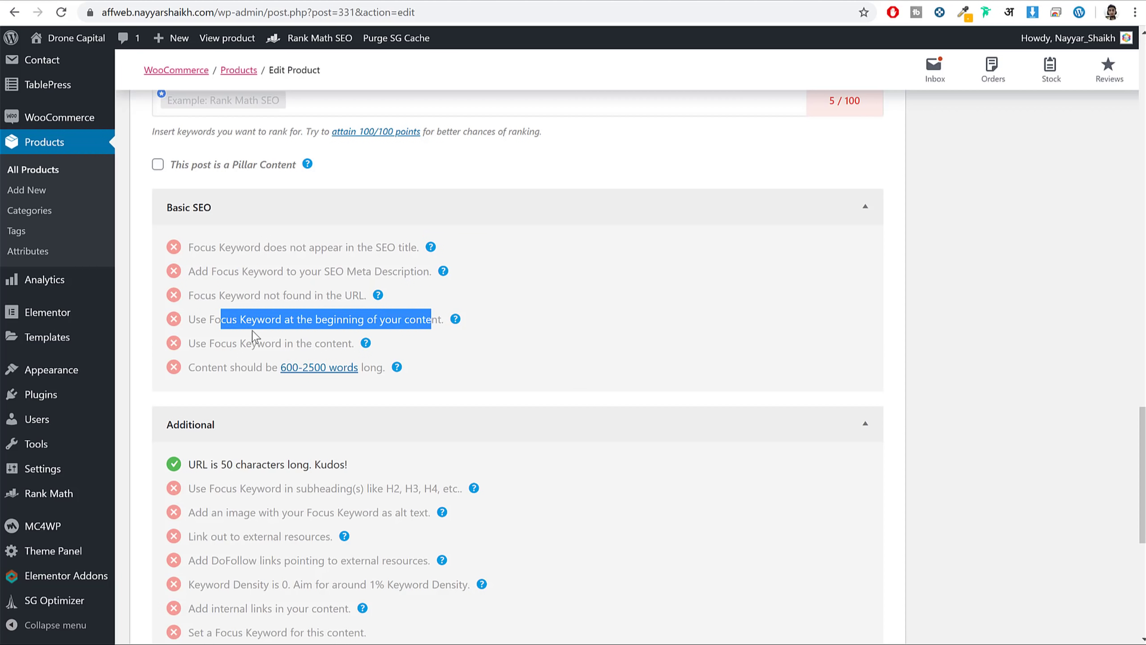
drag(233, 343, 356, 343)
scroll(532, 328, down, 8)
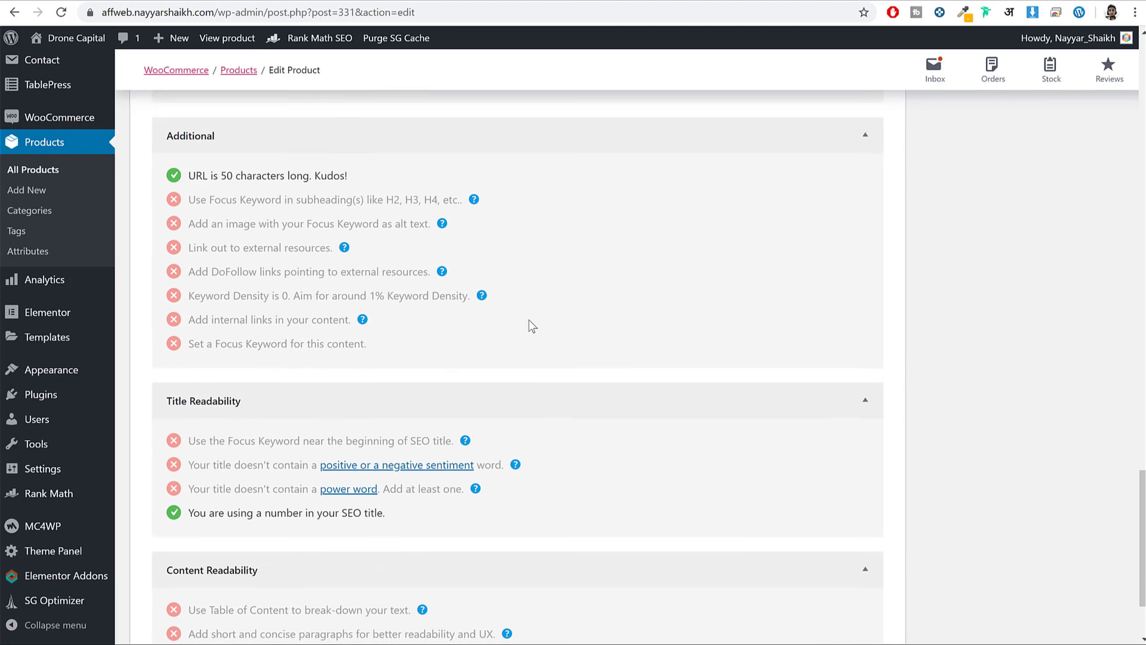
scroll(541, 346, up, 20)
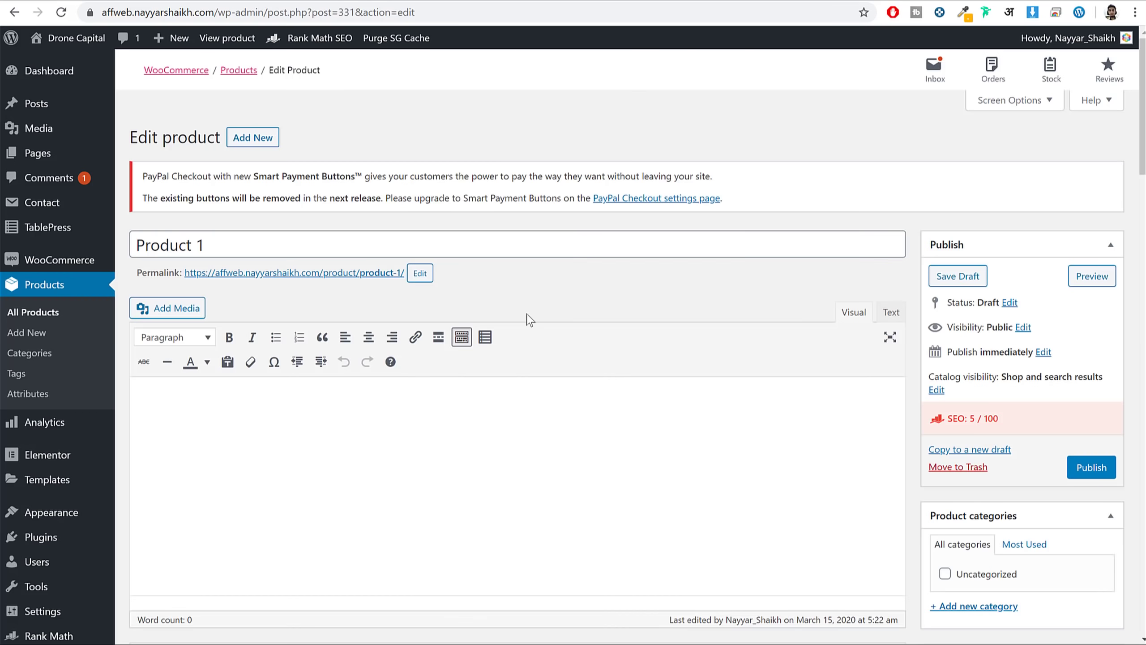
scroll(528, 316, down, 8)
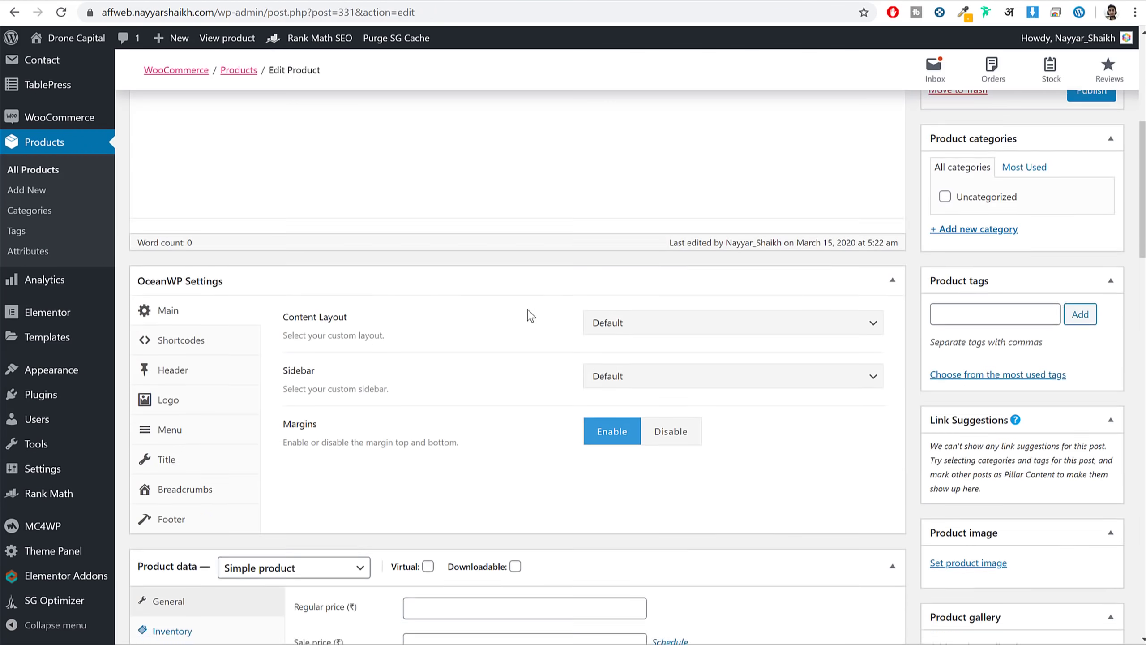
scroll(530, 315, down, 12)
scroll(599, 330, up, 15)
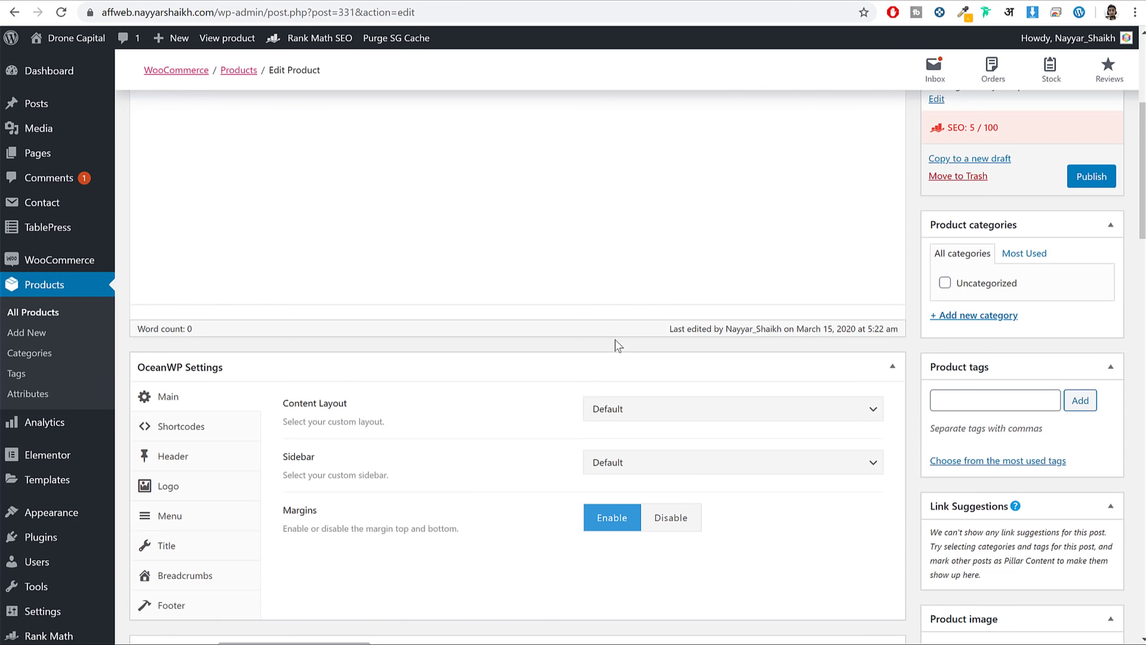
scroll(617, 346, up, 6)
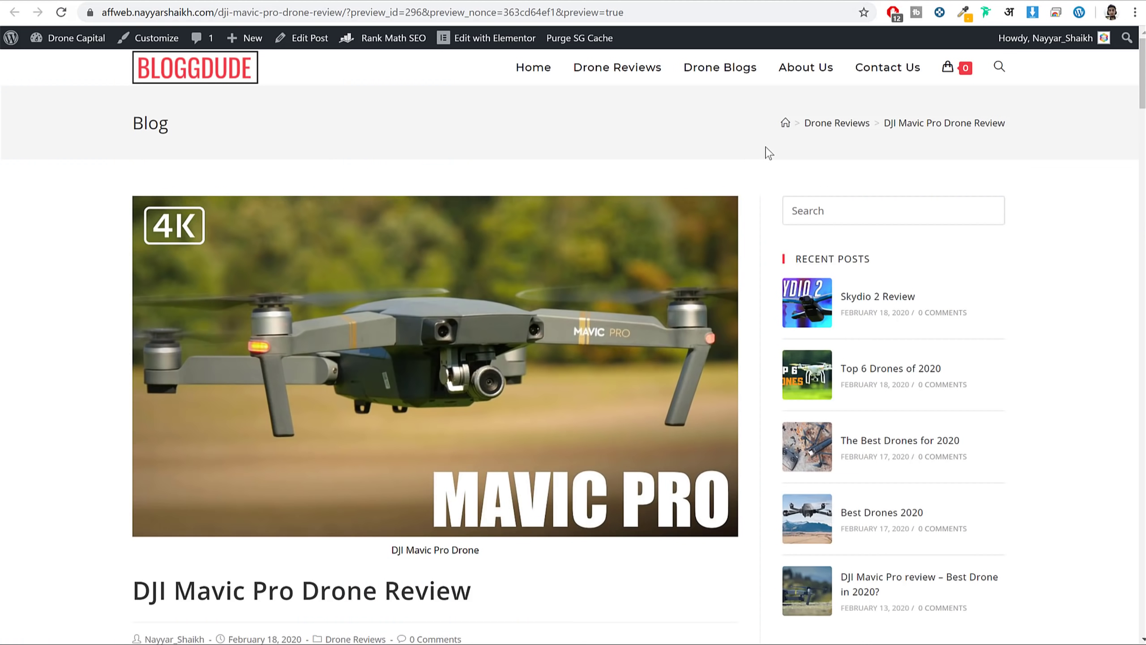
Scroll through the DJI Mavic Pro Drone Review preview and back up.
scroll(769, 154, down, 10)
scroll(1095, 197, down, 20)
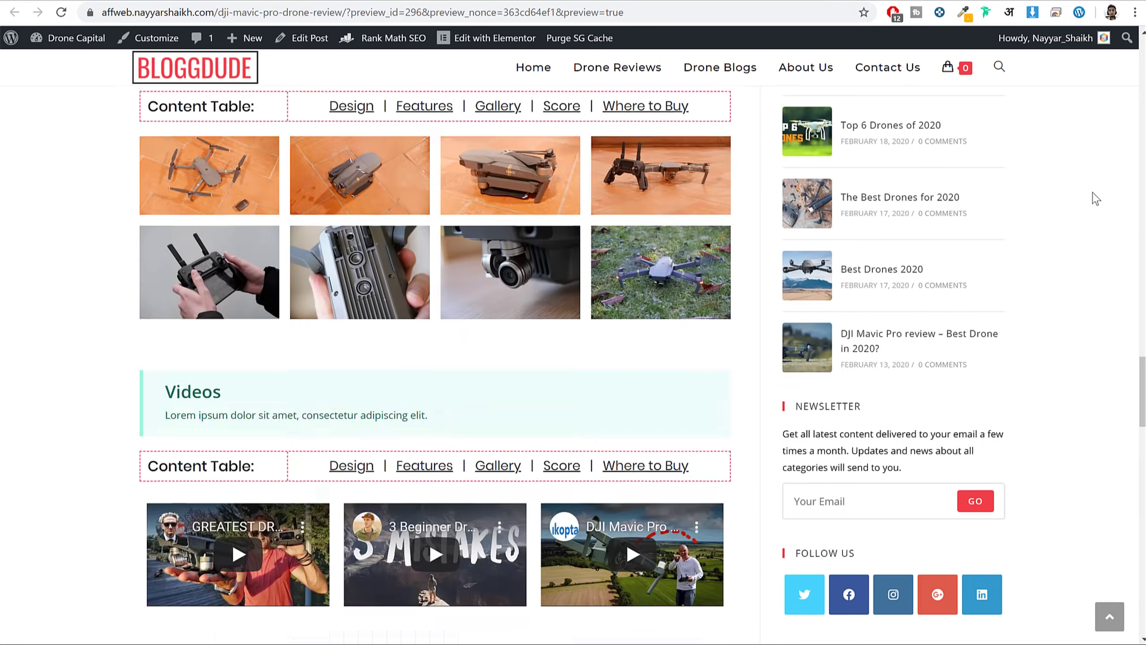
scroll(1099, 256, up, 20)
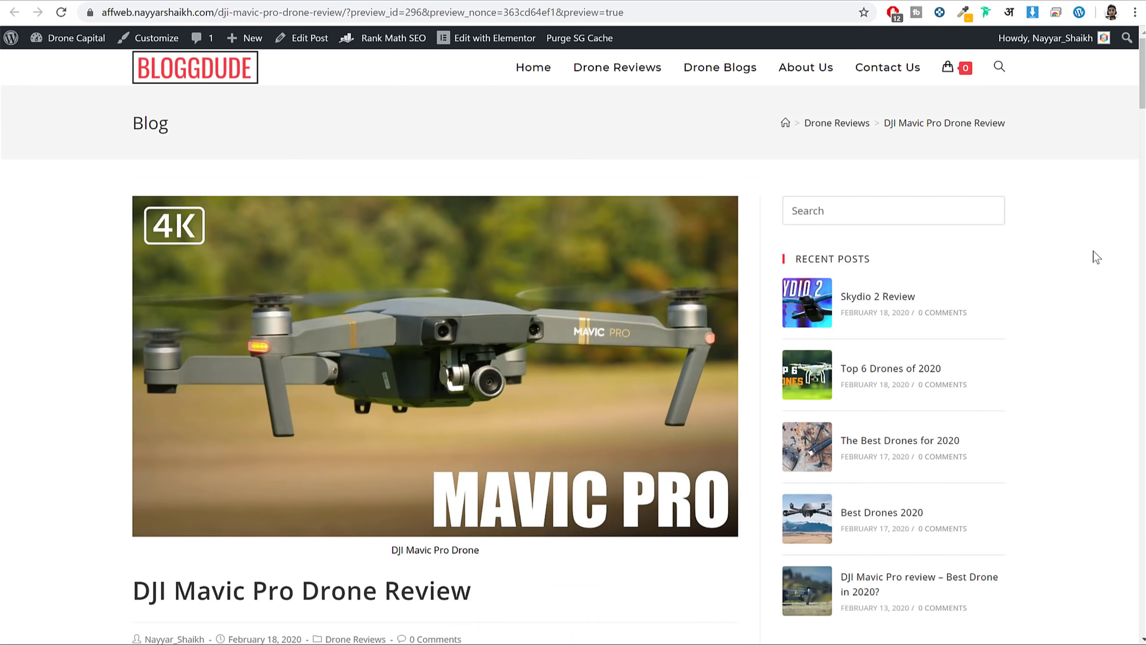